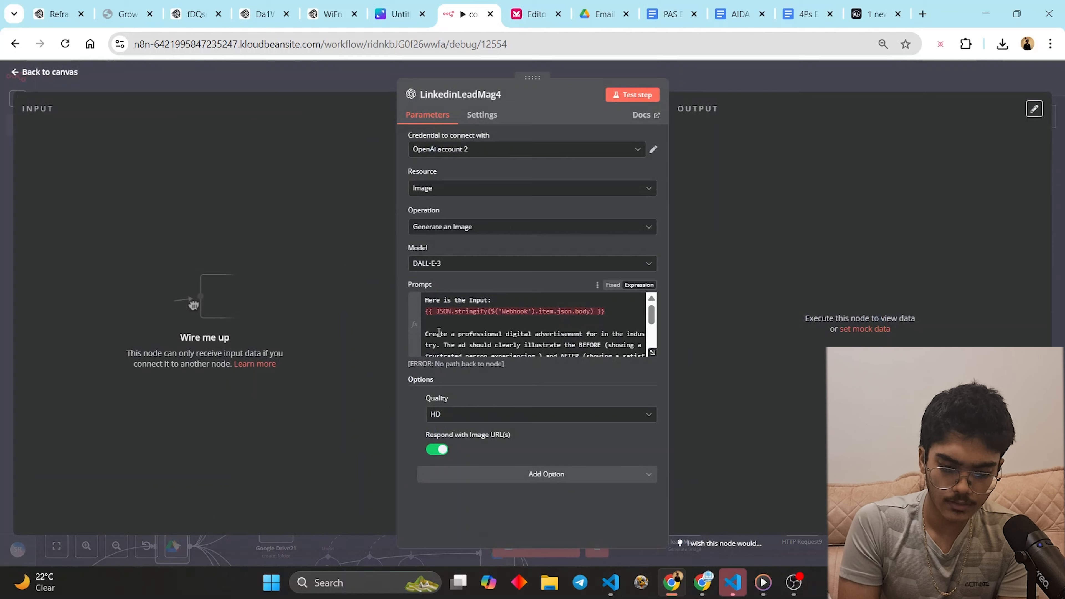
- Replace the LinkedinLeadMag4 prompt text after the webhook body with 'Create a Gen Z style meme for the given input.'
click(438, 331)
key(ctrl+shift+End)
key(BackSpace)
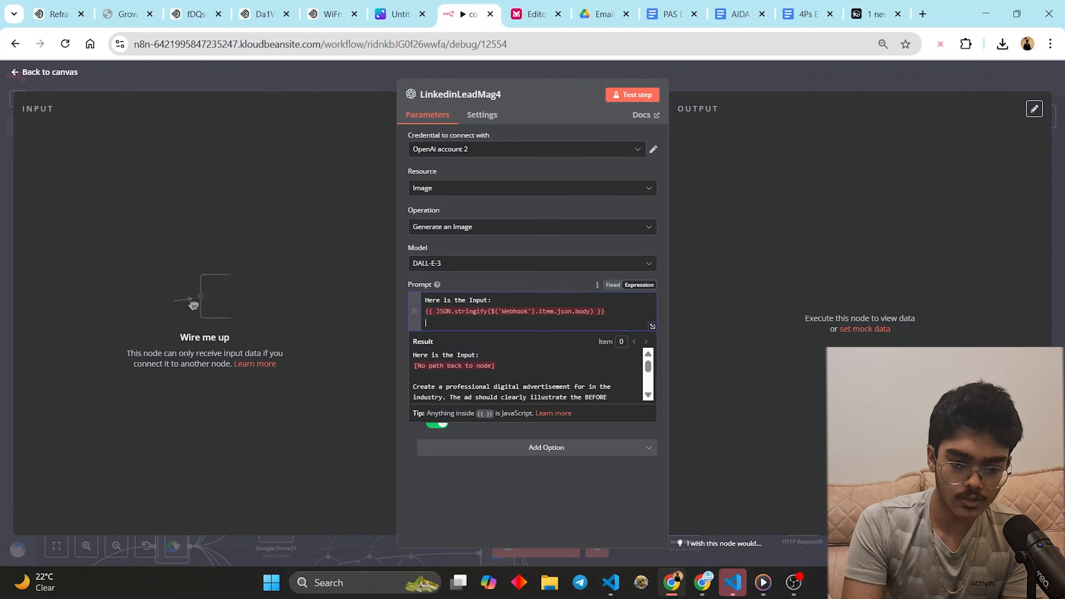
text(c)
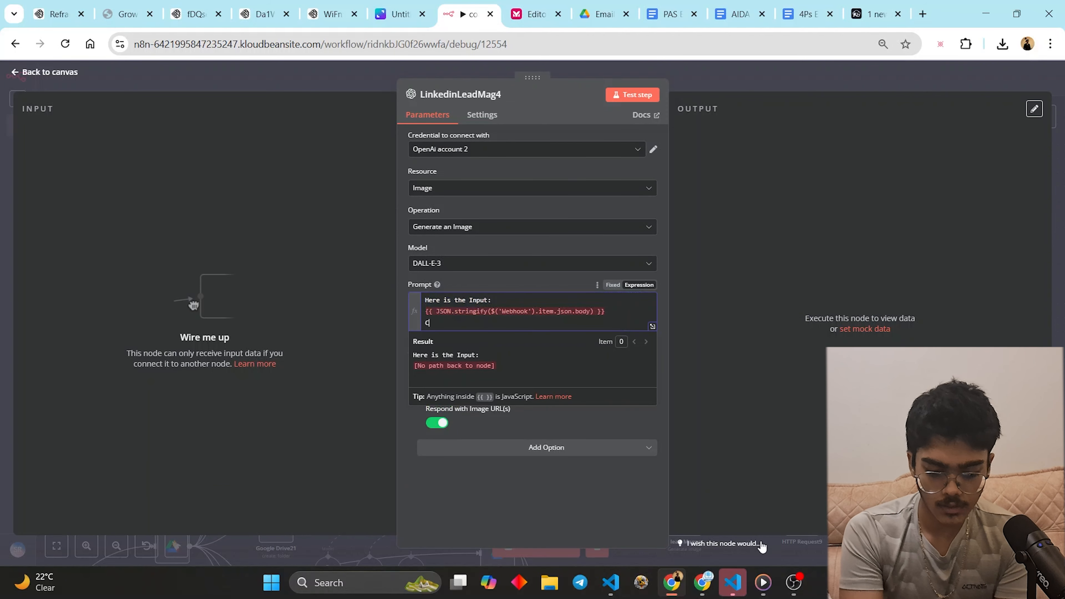
text(reate a Gen)
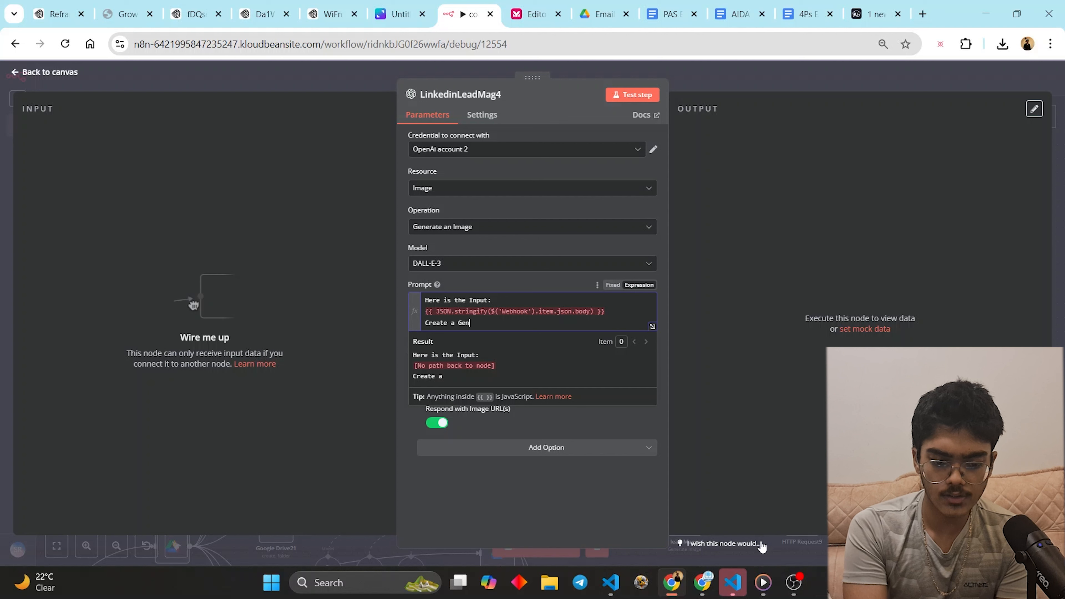
text( Z)
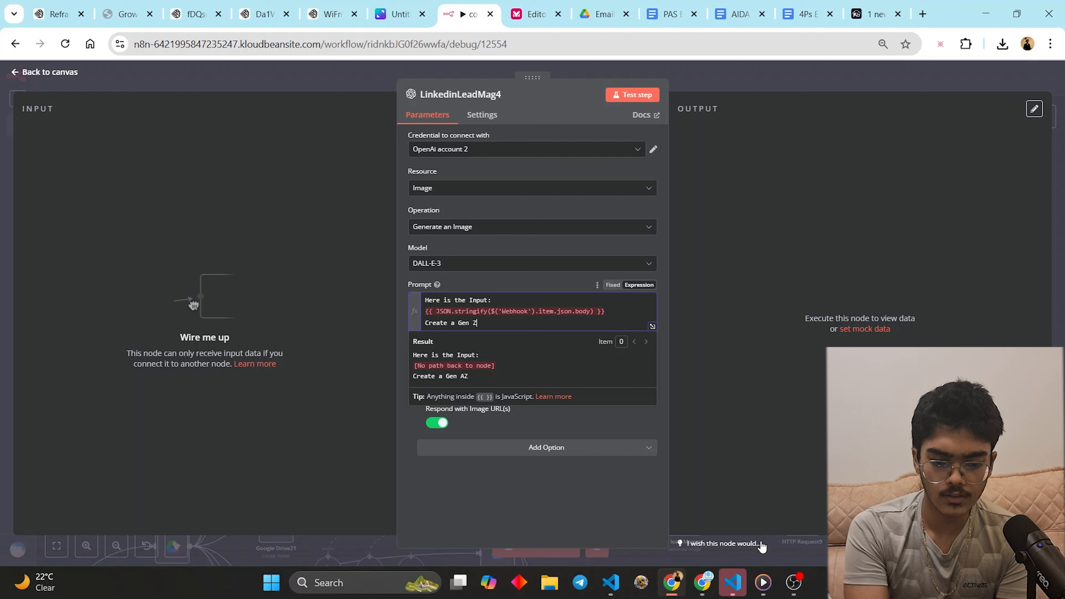
text( style meem for)
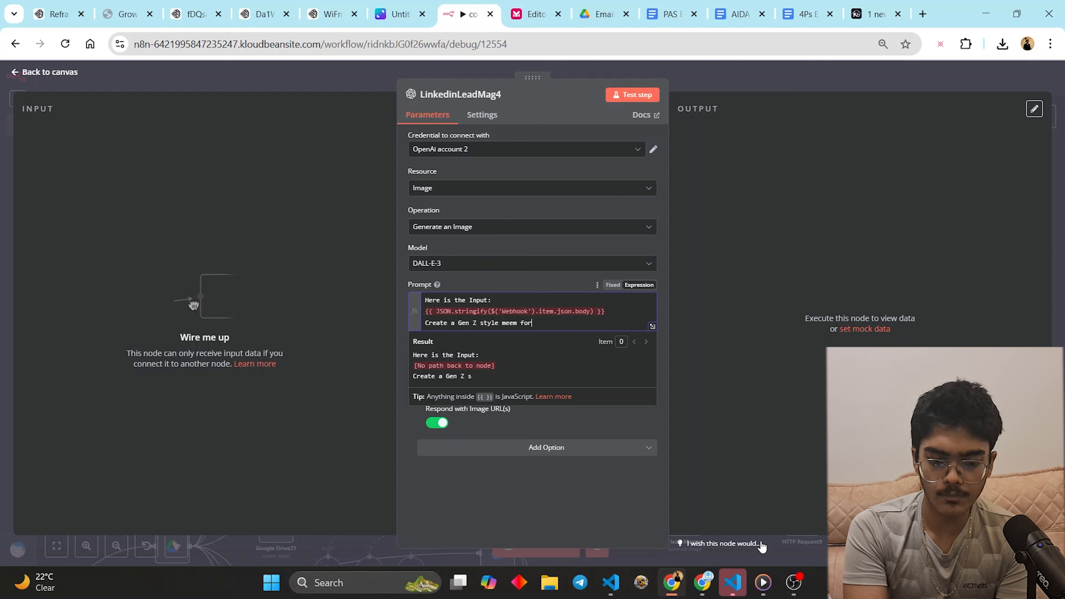
key(BackSpace)
key(BackSpace)
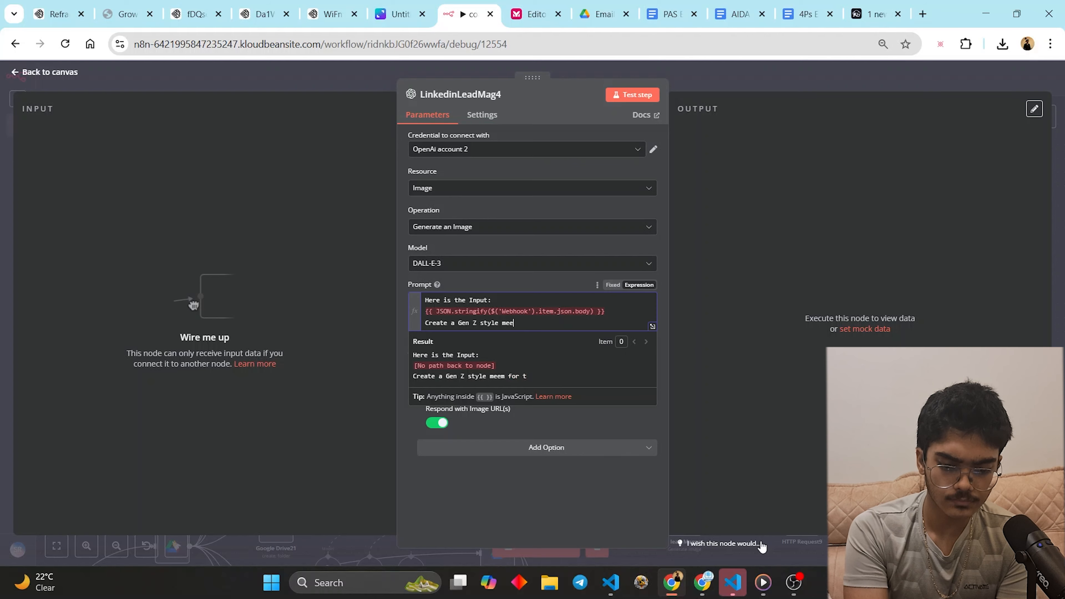
key(BackSpace)
key(ctrl+plus)
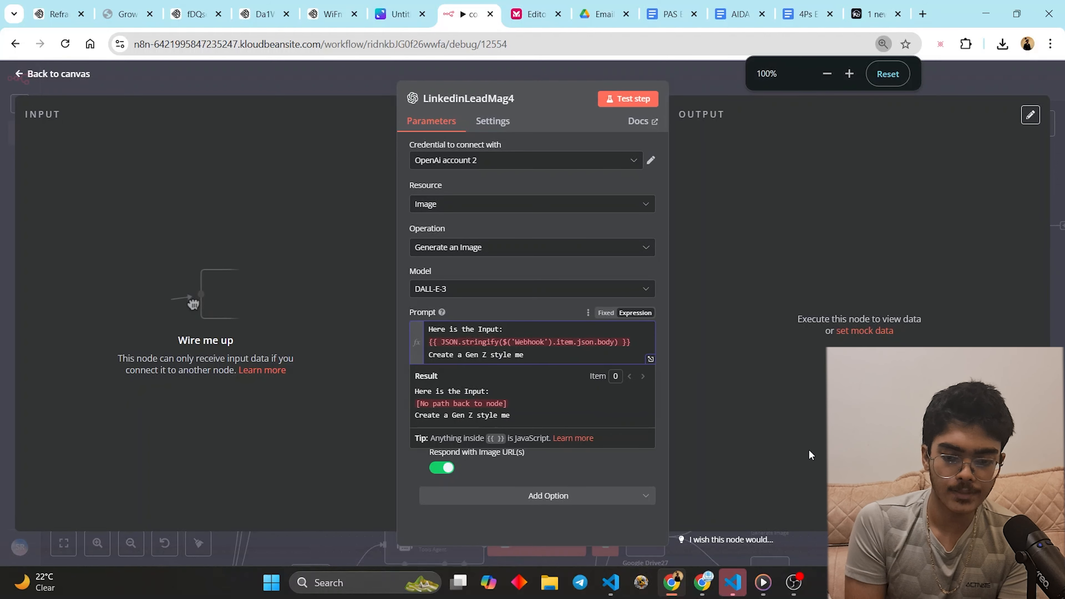
text(me for the gi)
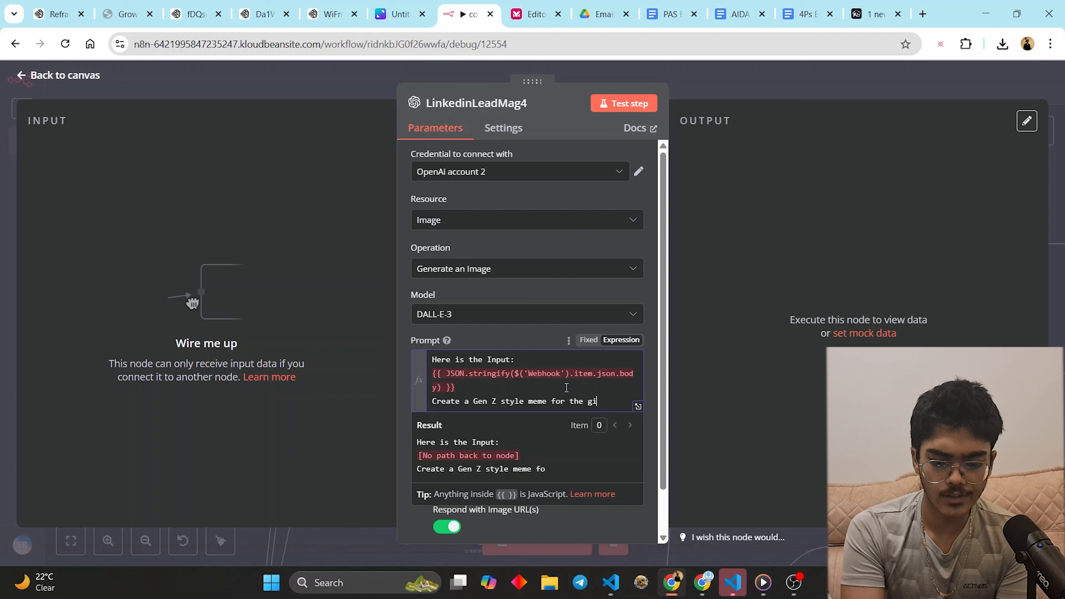
text(ven input.)
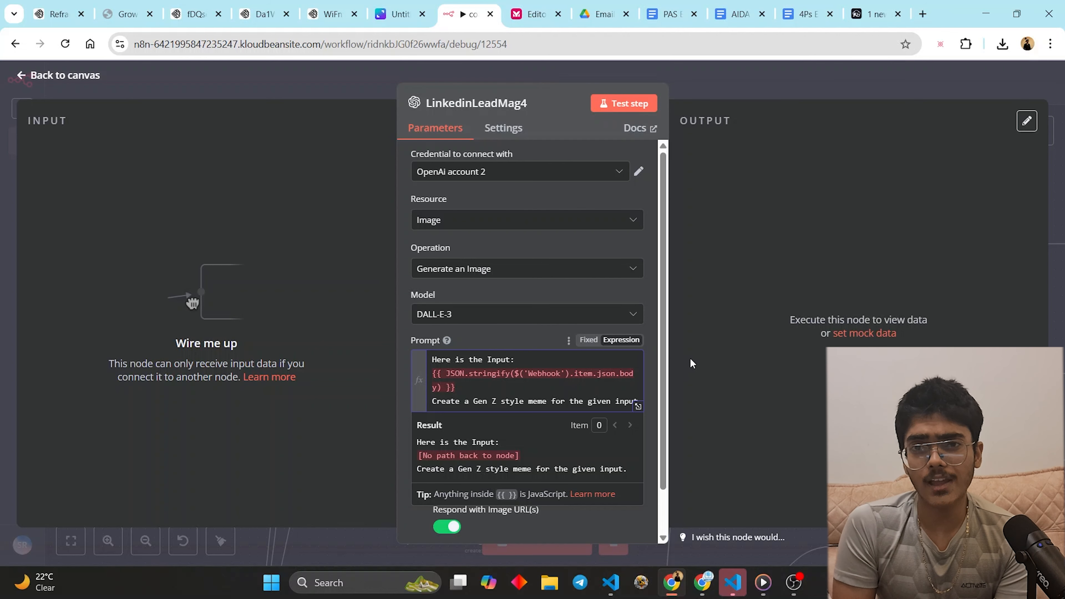
- Connect Google Drive28's output to the LinkedinLeadMag4 image node on the canvas
click(714, 97)
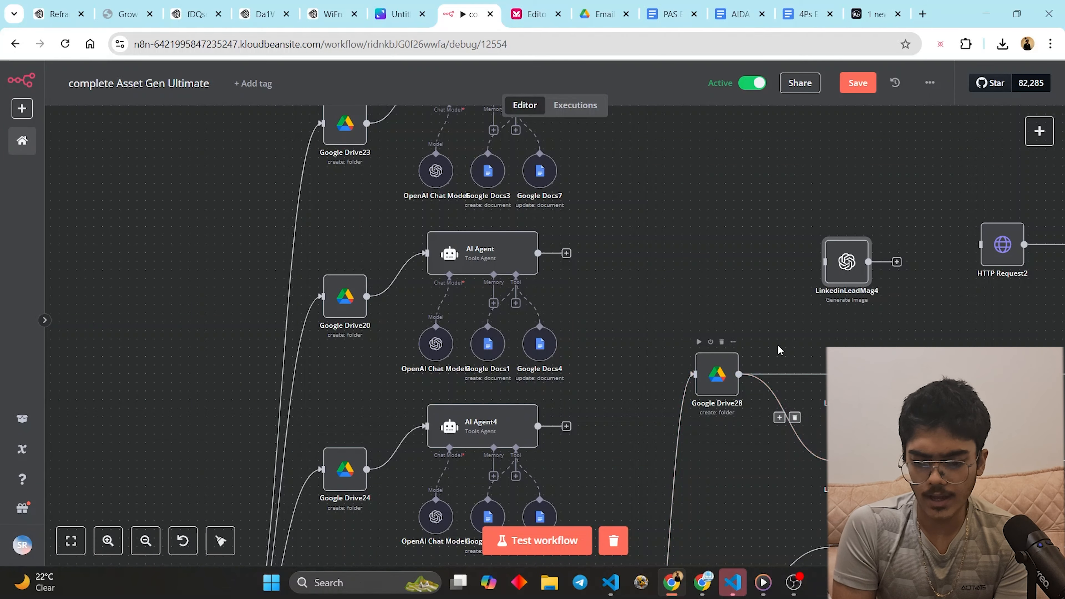
drag(738, 374, 894, 247)
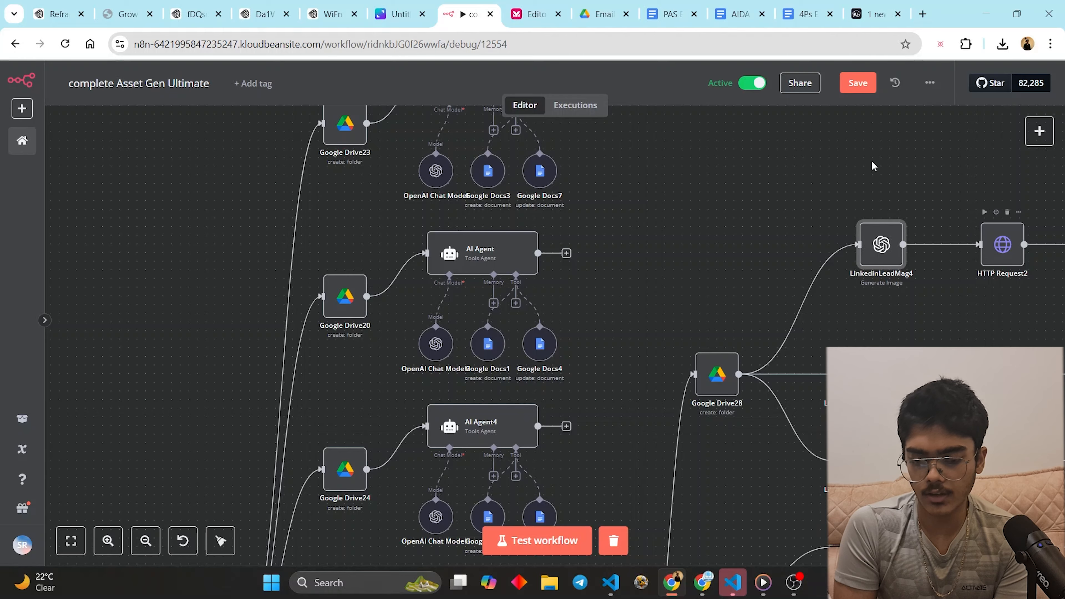
scroll(797, 191, down, 3)
scroll(796, 191, down, 5)
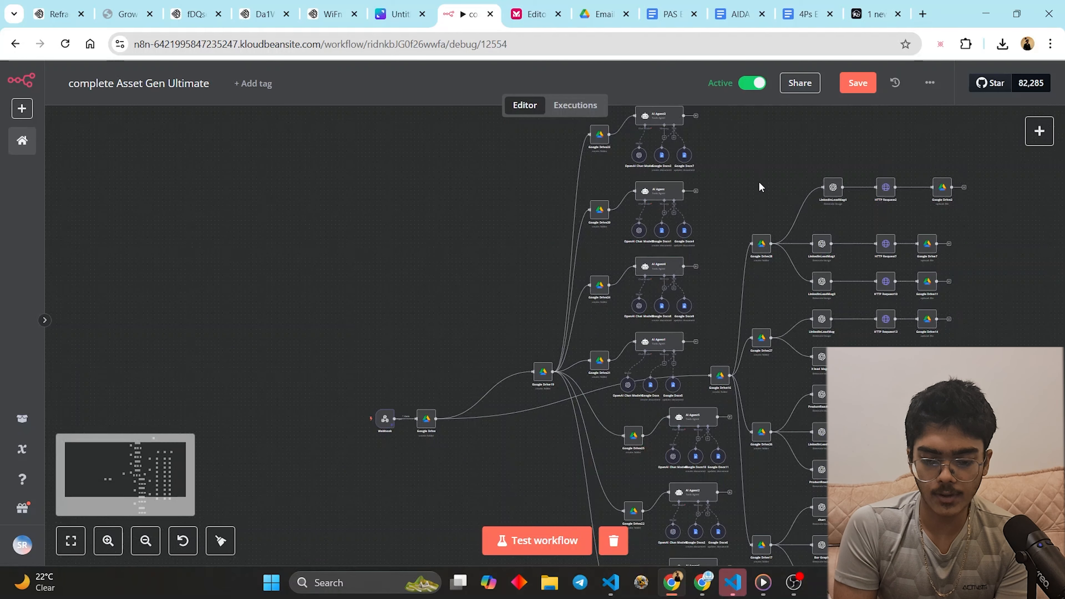
scroll(520, 426, up, 5)
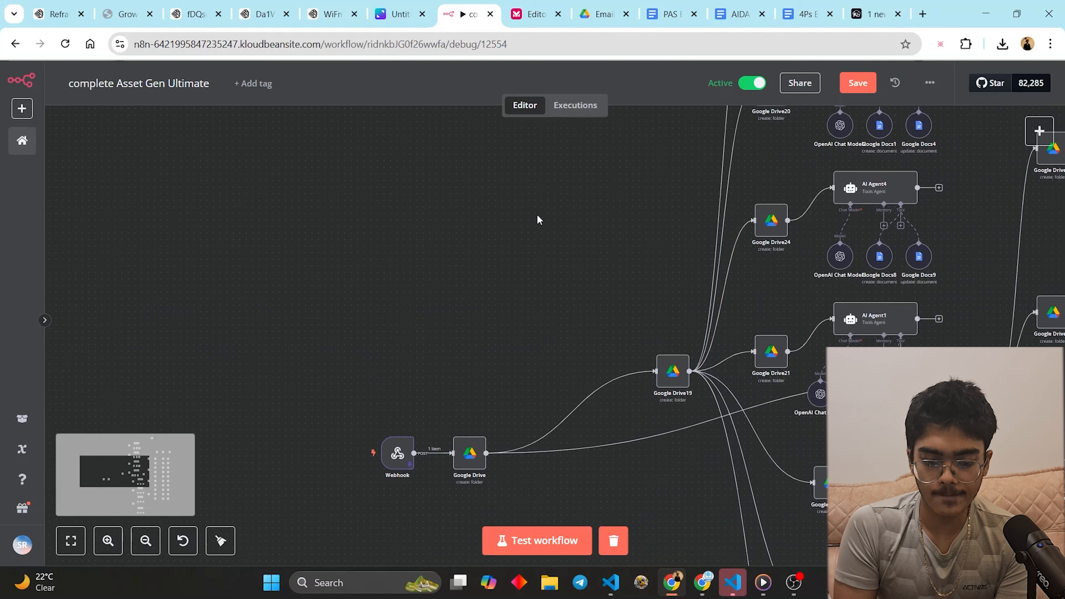
- Copy the Webhook node's Production URL
click(465, 344)
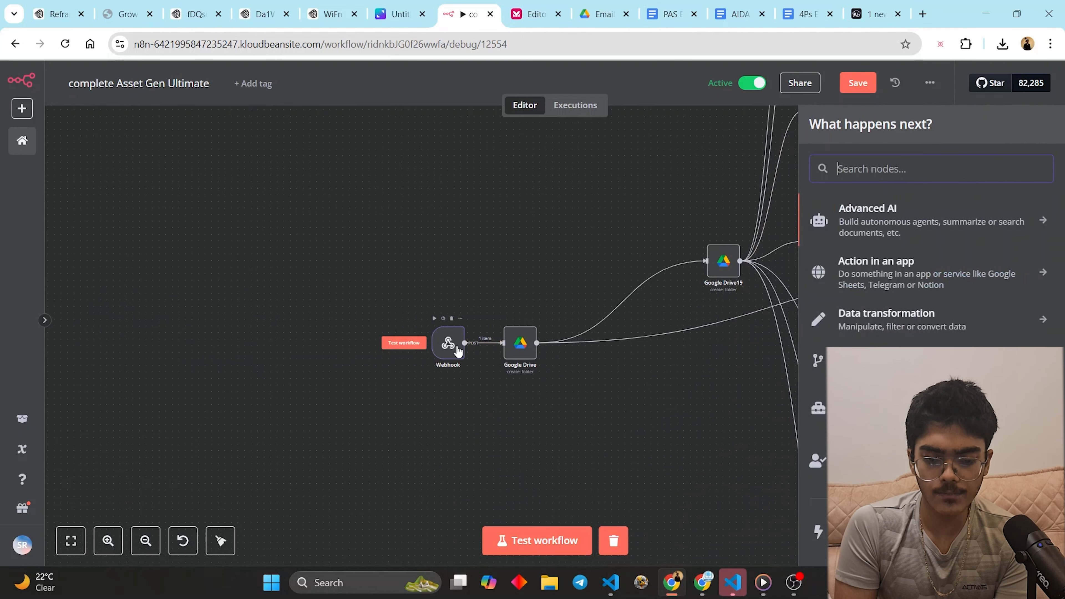
click(489, 279)
scroll(498, 252, down, 1)
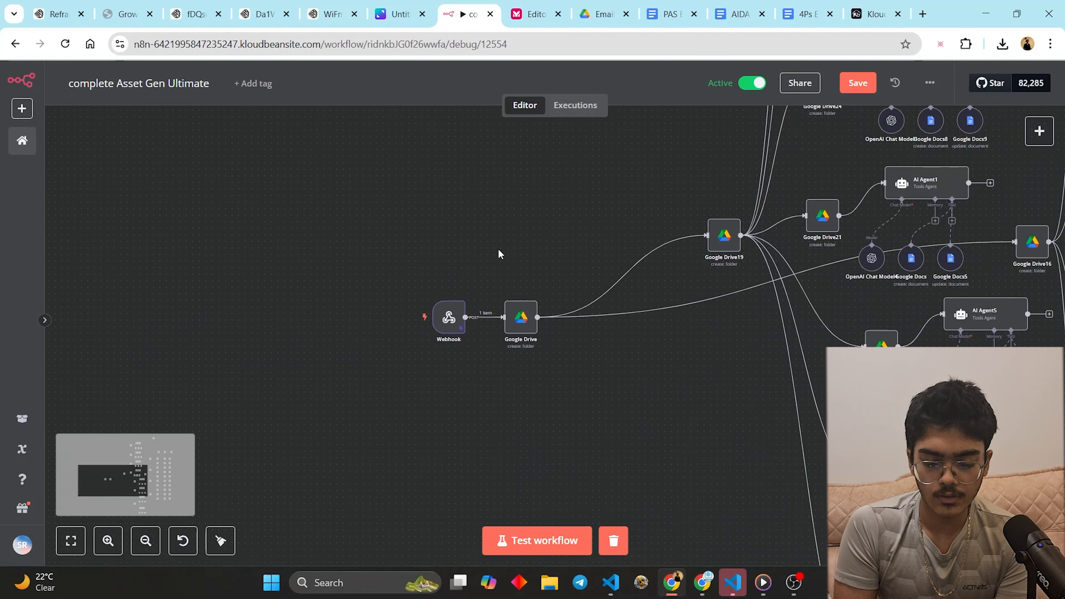
double_click(448, 318)
click(378, 184)
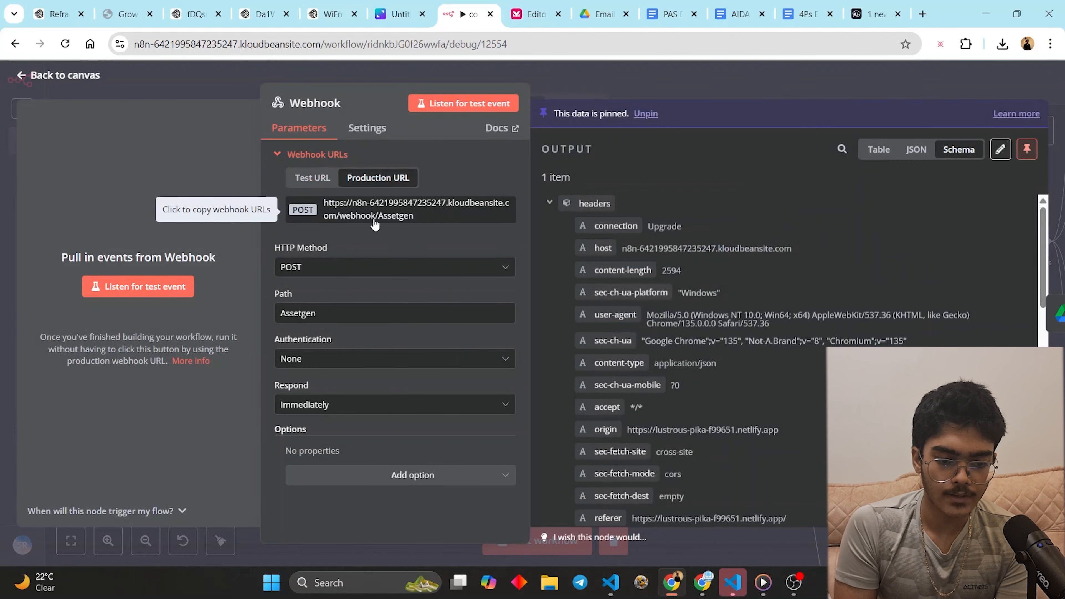
click(594, 44)
click(589, 80)
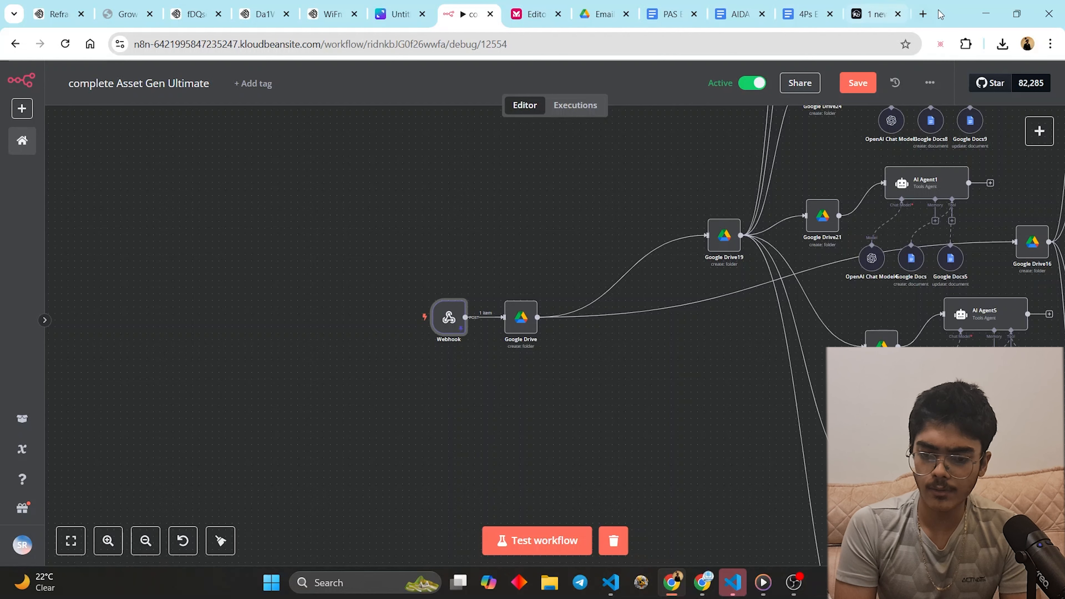
- In a new Chrome tab, search 'google cloud' to reach cloud.google.com
click(924, 15)
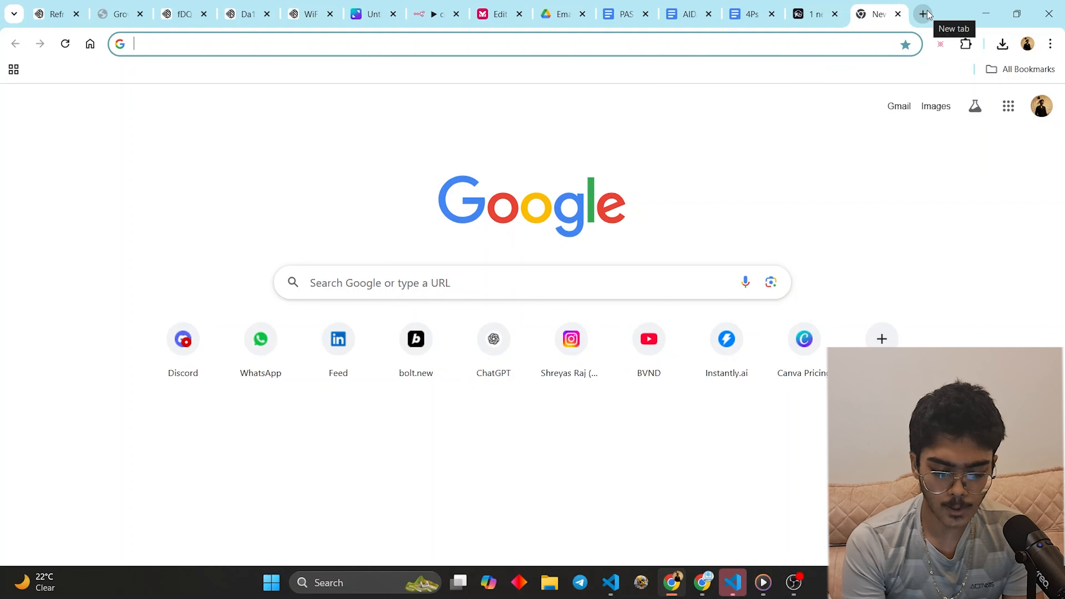
text(googl)
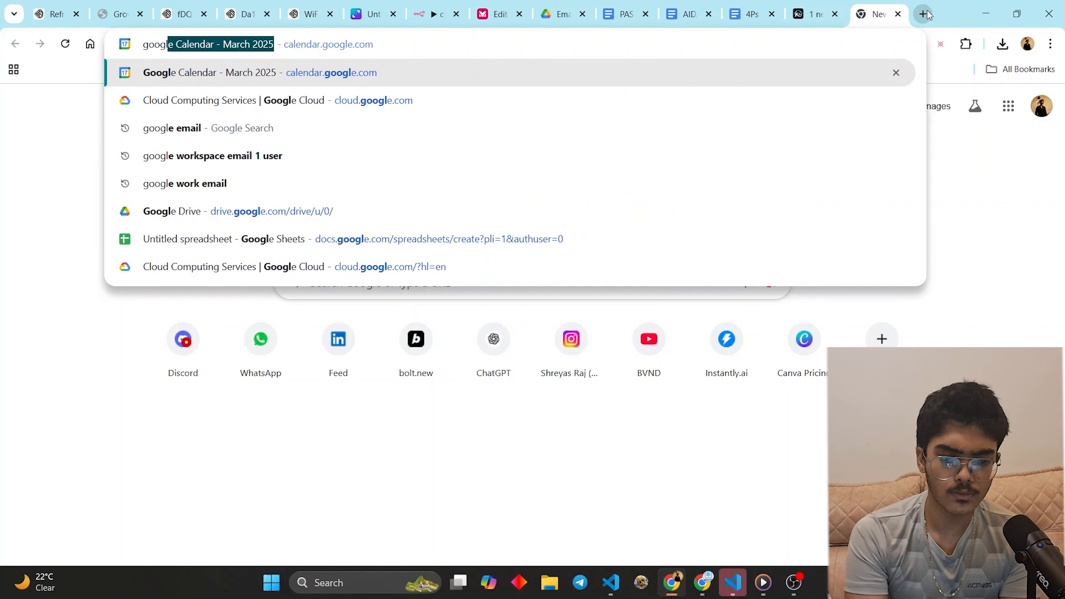
text(e cloud)
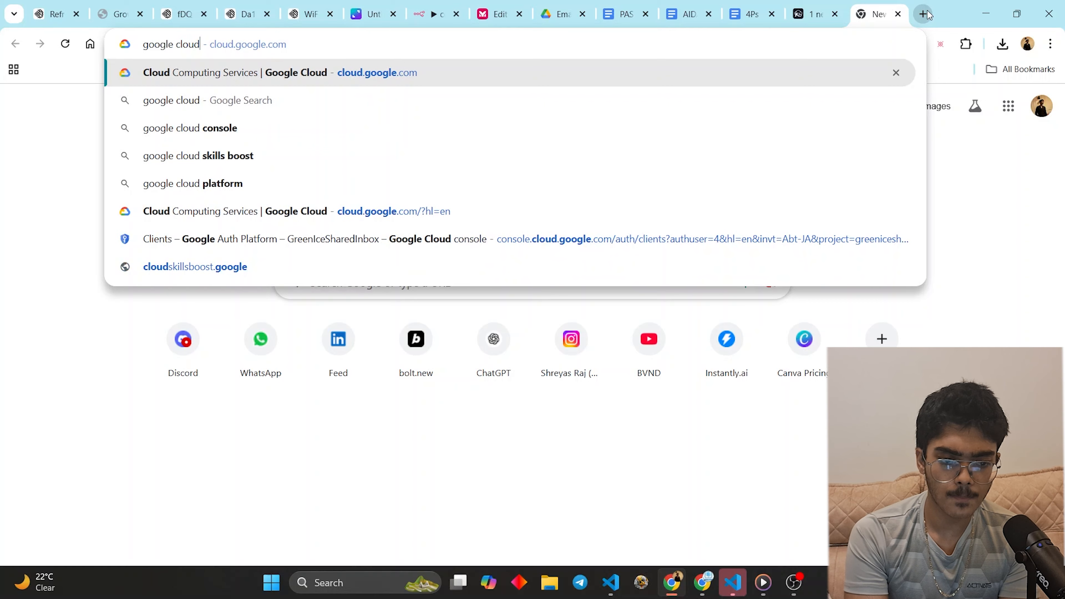
key(Return)
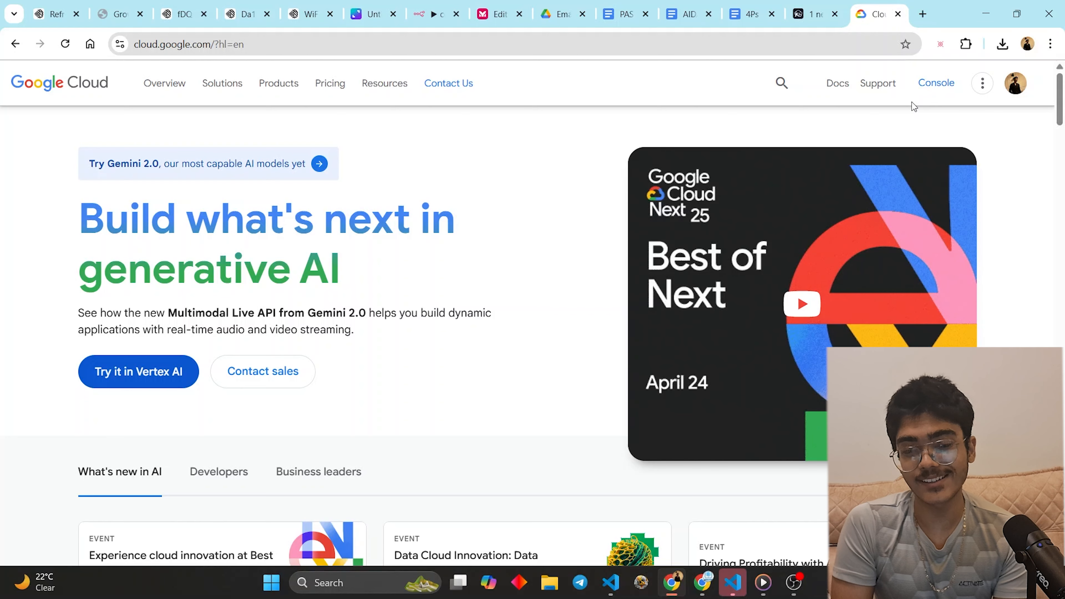
- Open the Google Cloud Console under another Google account to reach its welcome dialog
click(930, 83)
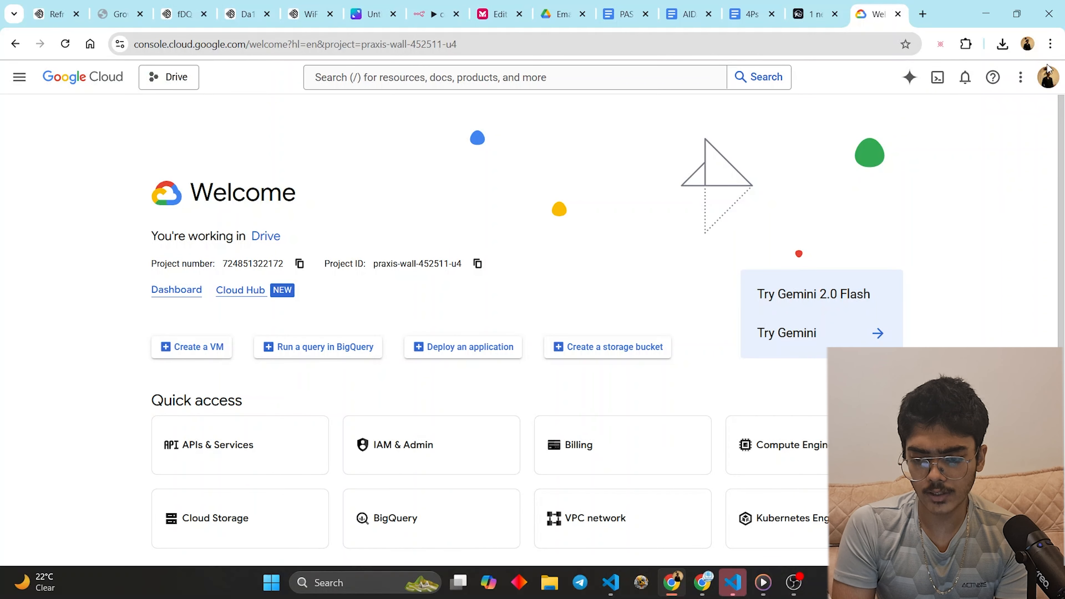
click(1048, 80)
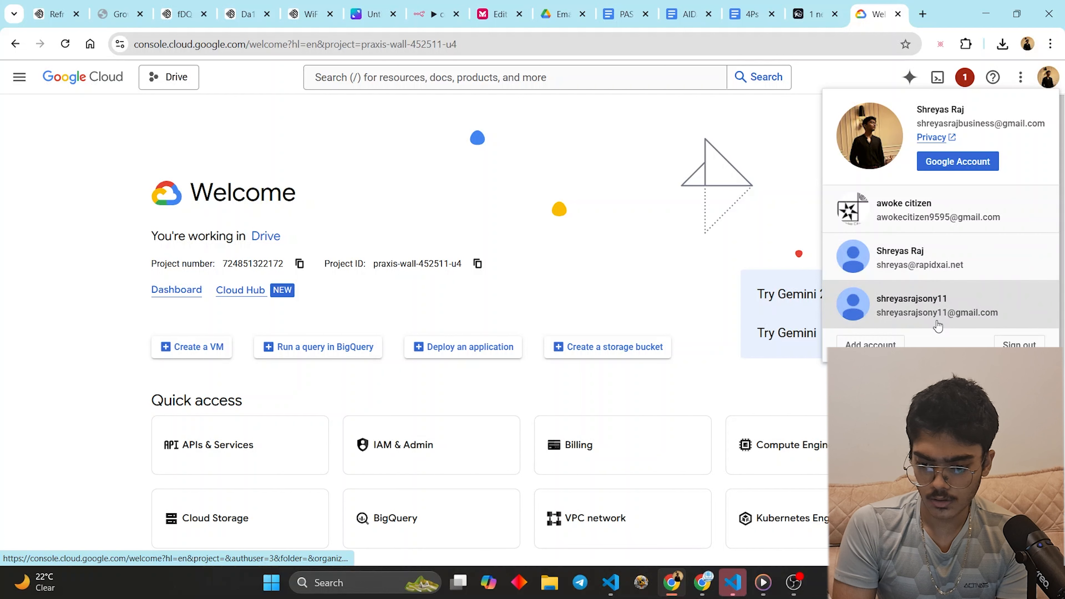
click(960, 215)
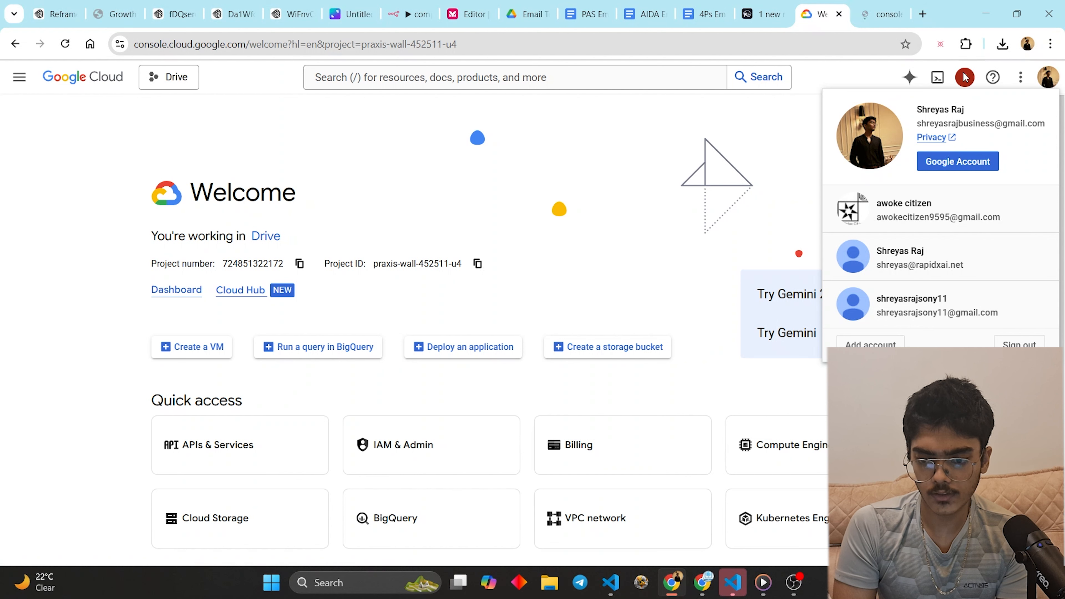
click(966, 77)
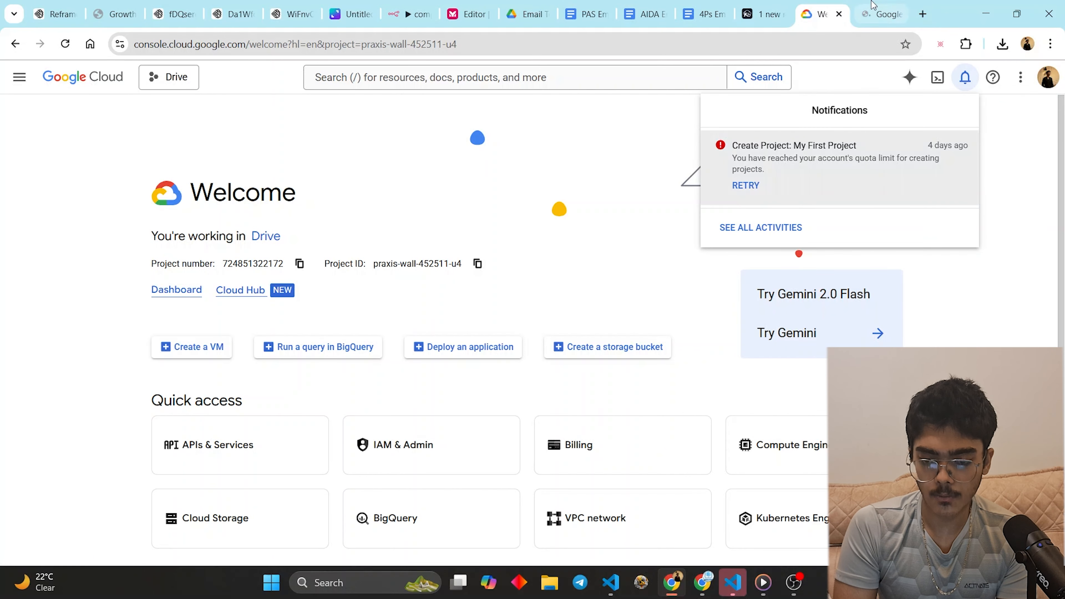
click(872, 14)
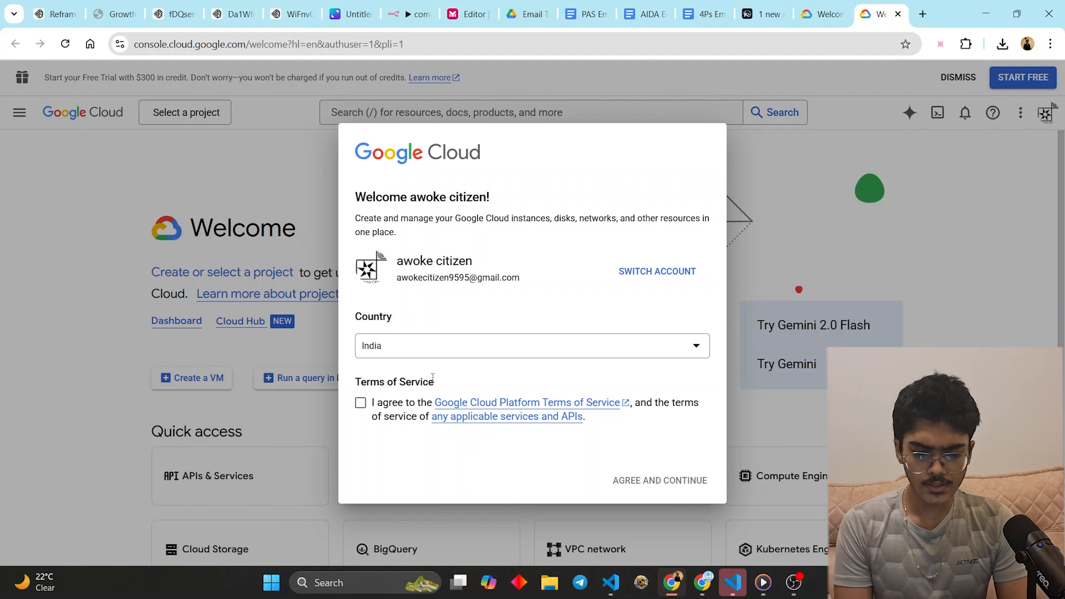
- Accept the Terms of Service with country India, then create a project named 'Asset GEn'
click(360, 403)
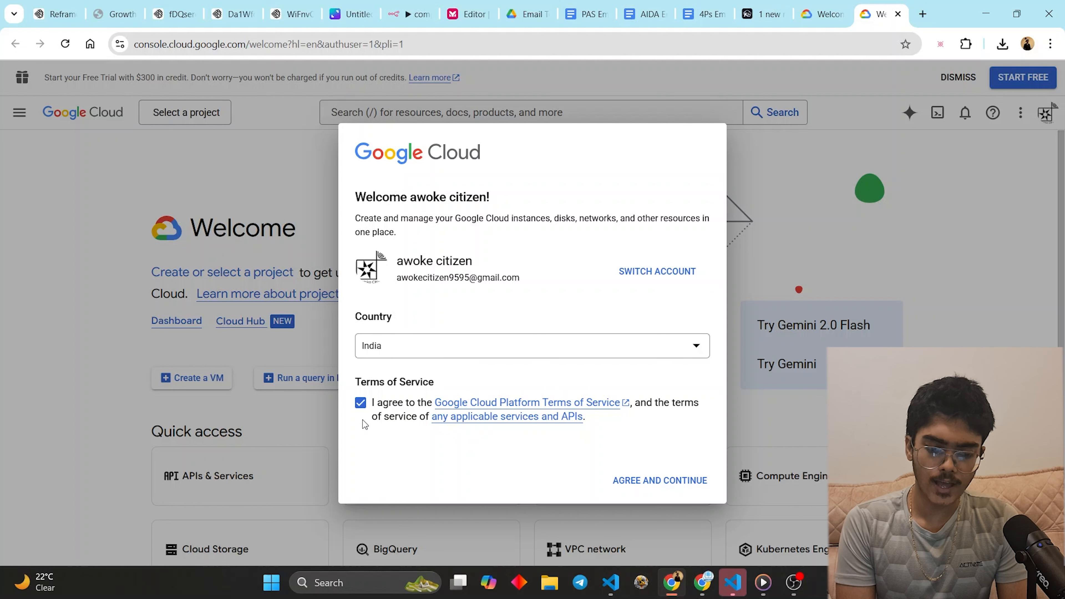
click(678, 491)
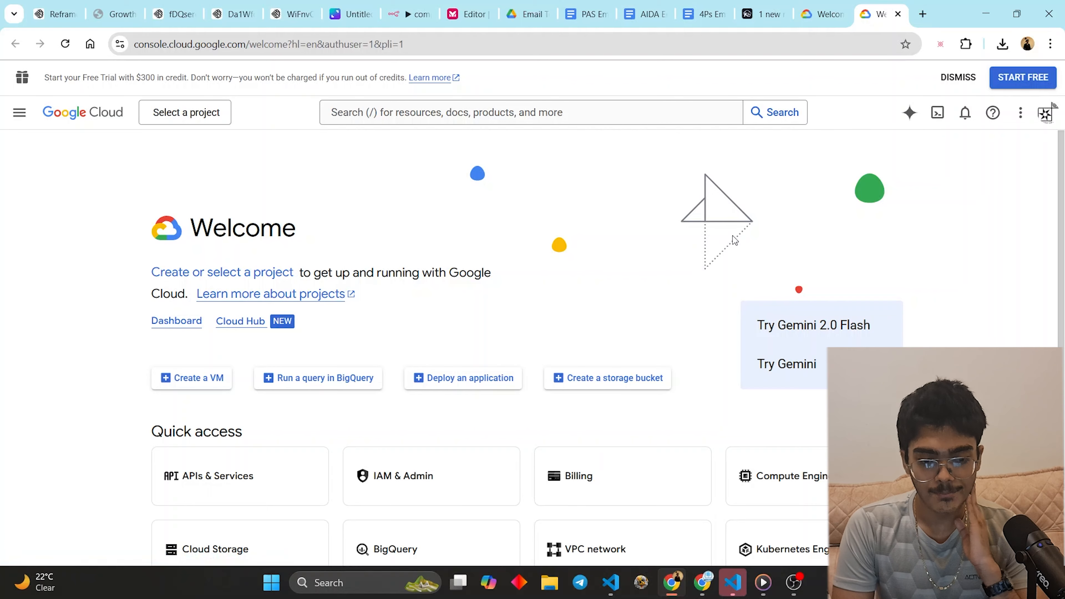
click(209, 112)
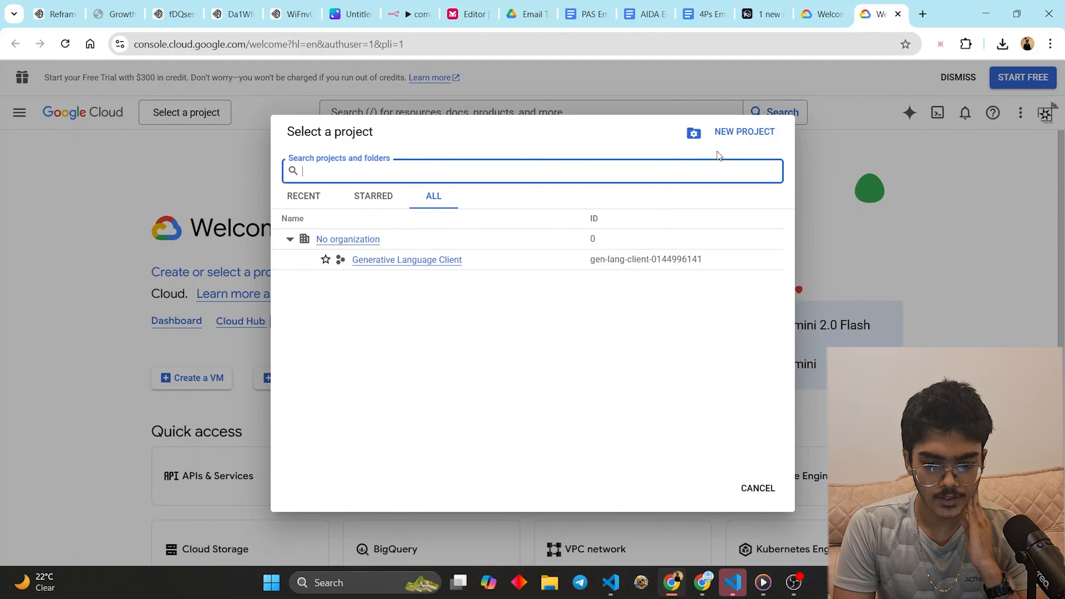
click(738, 132)
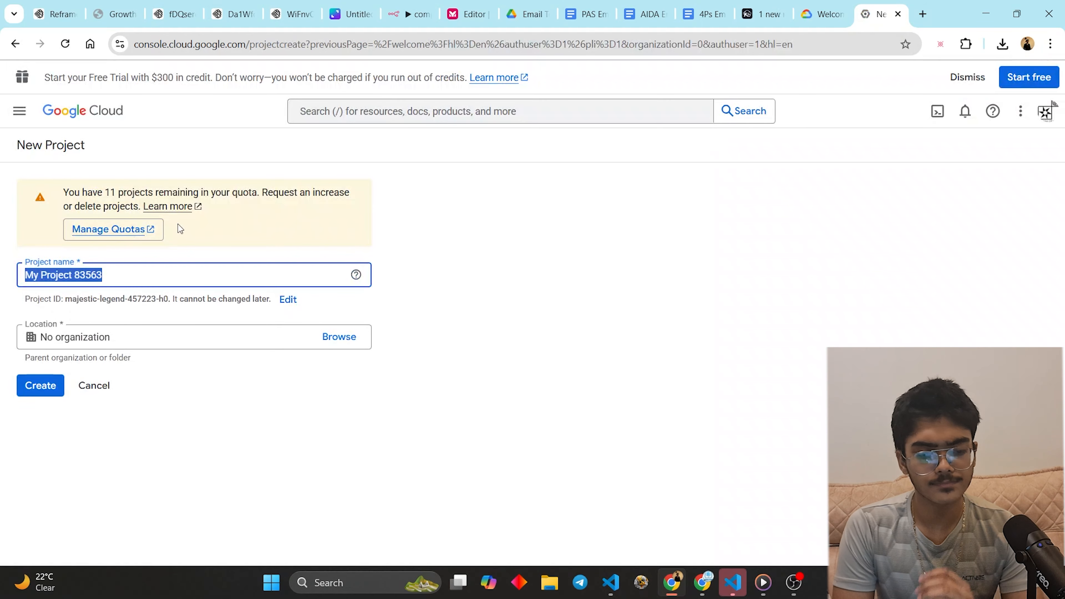
text(A)
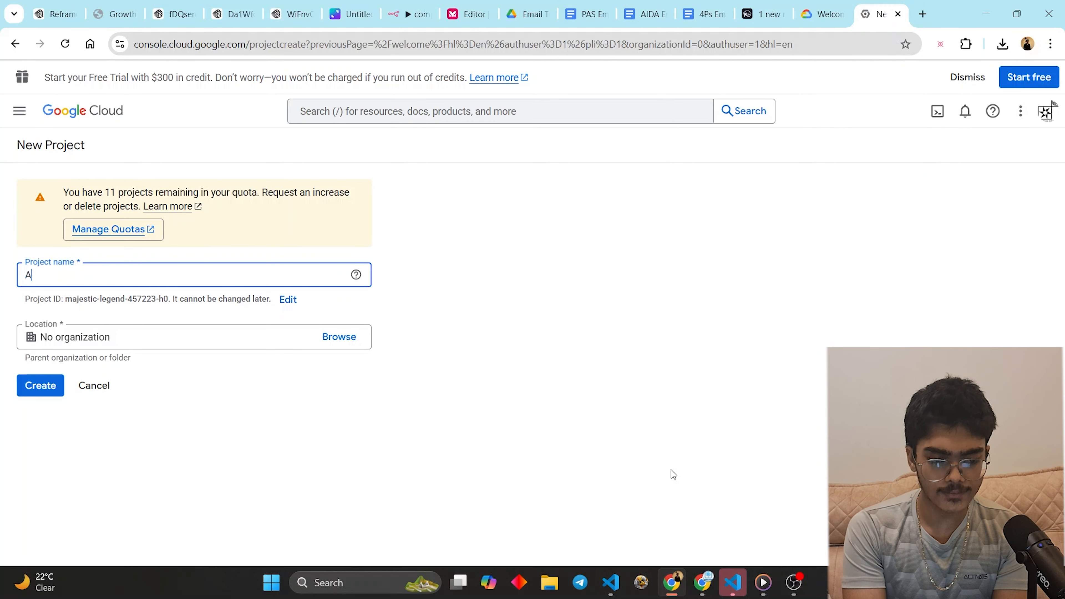
text(sset Gen)
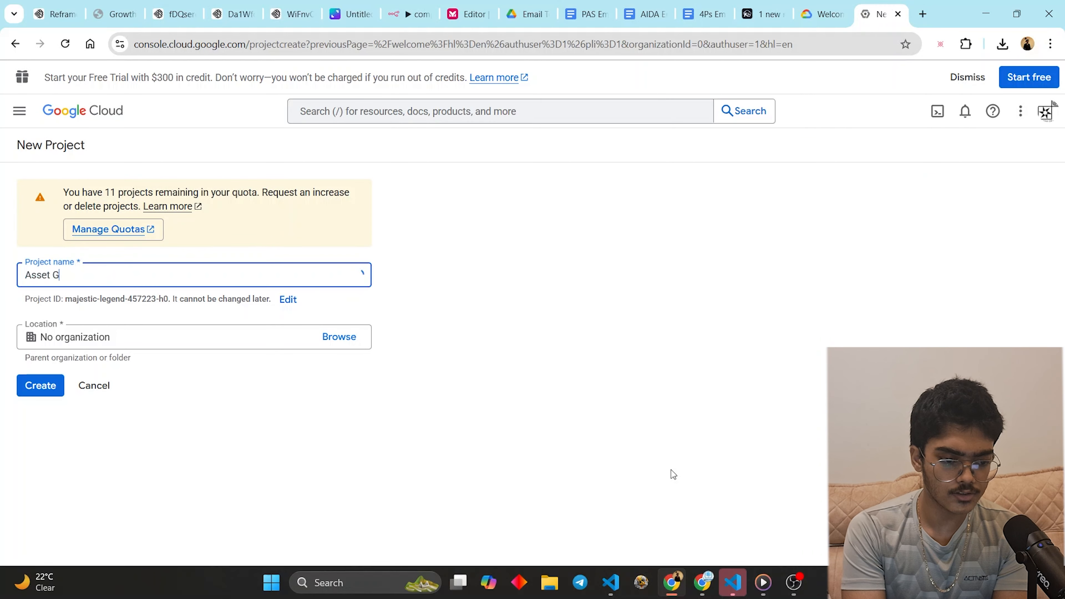
key(Return)
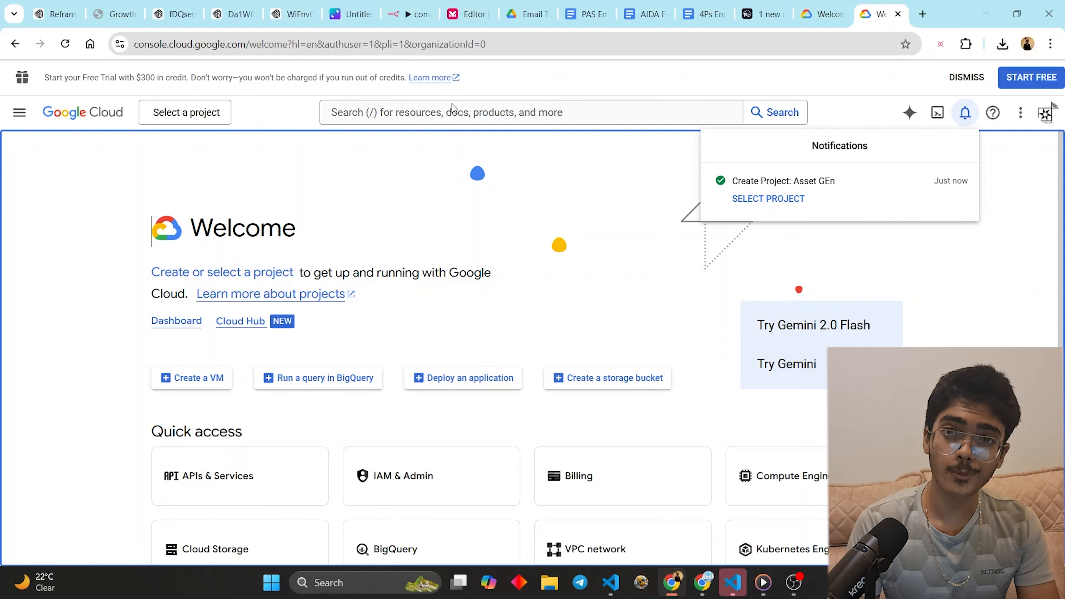
- Dismiss the project notification and free-trial banner, then focus the resource search bar
click(438, 224)
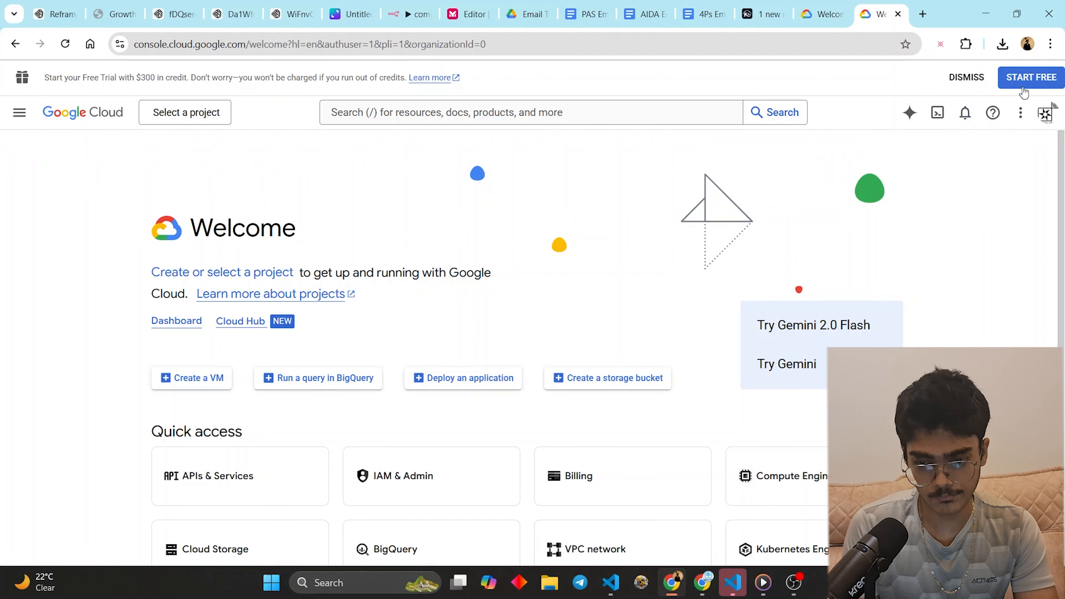
click(947, 78)
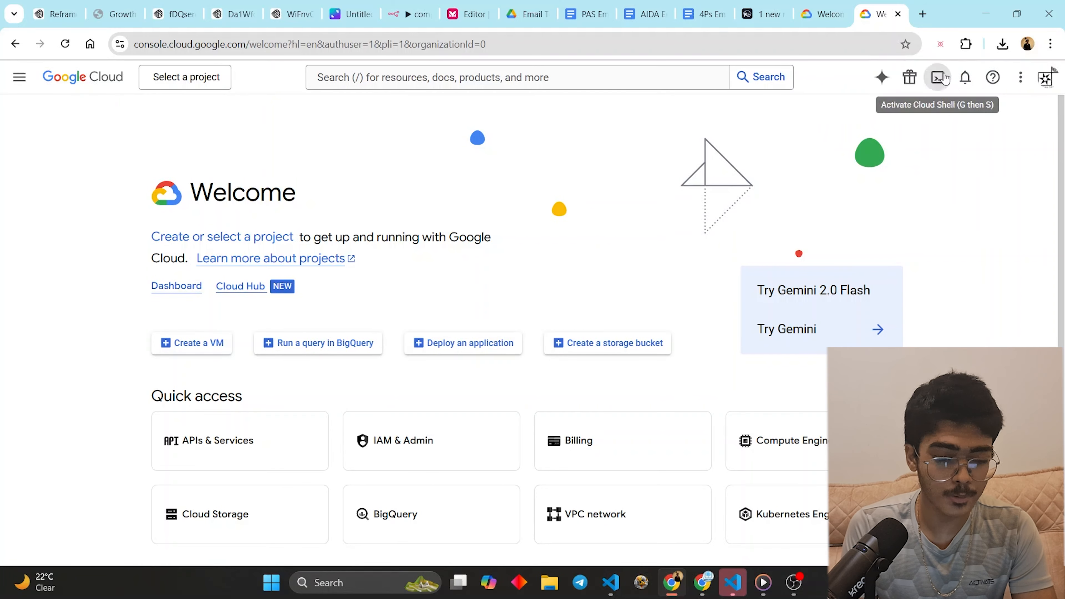
click(19, 77)
click(377, 142)
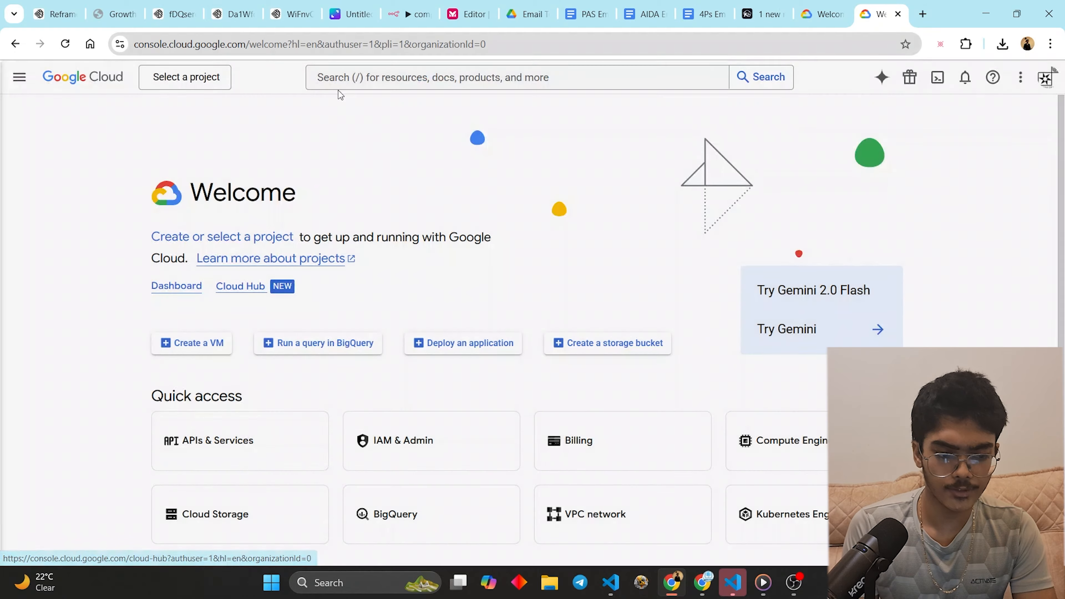
click(427, 80)
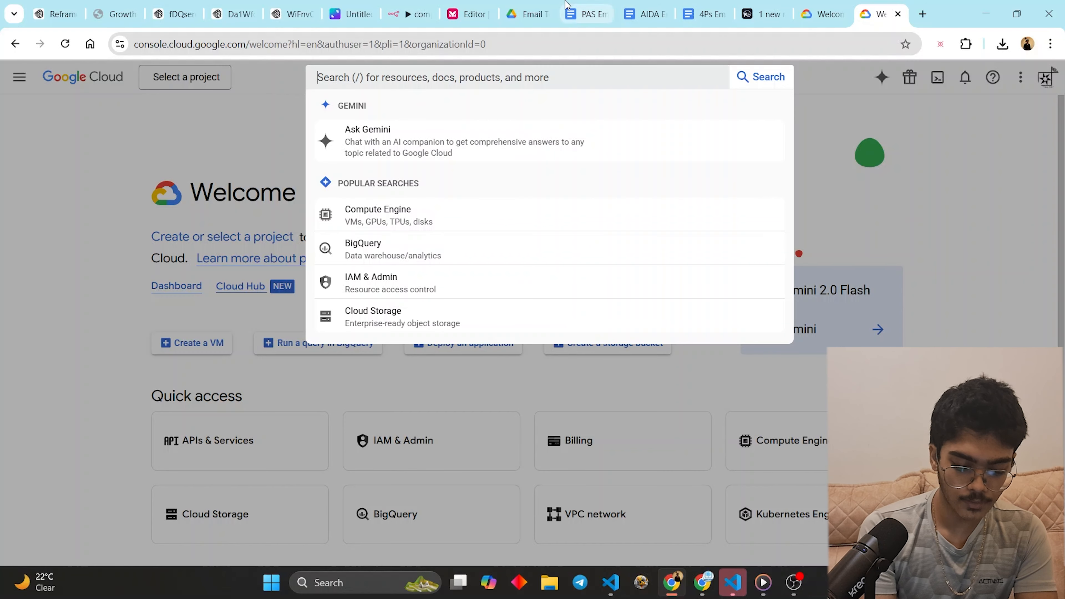
- Enable the Google Sheets API found by searching 'sheets', then clear the search query
text(sheets)
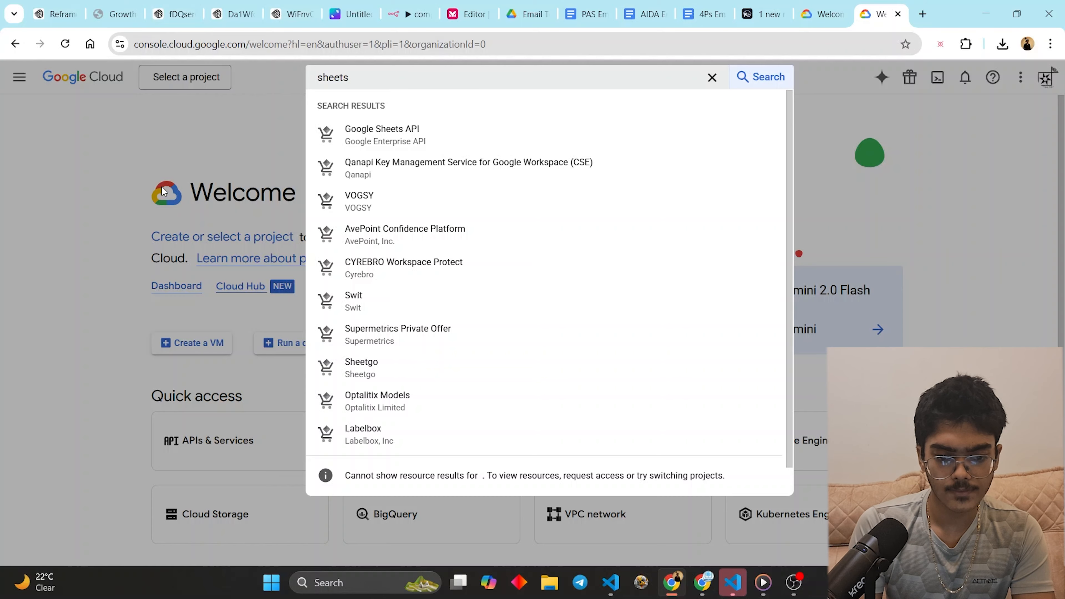
click(382, 135)
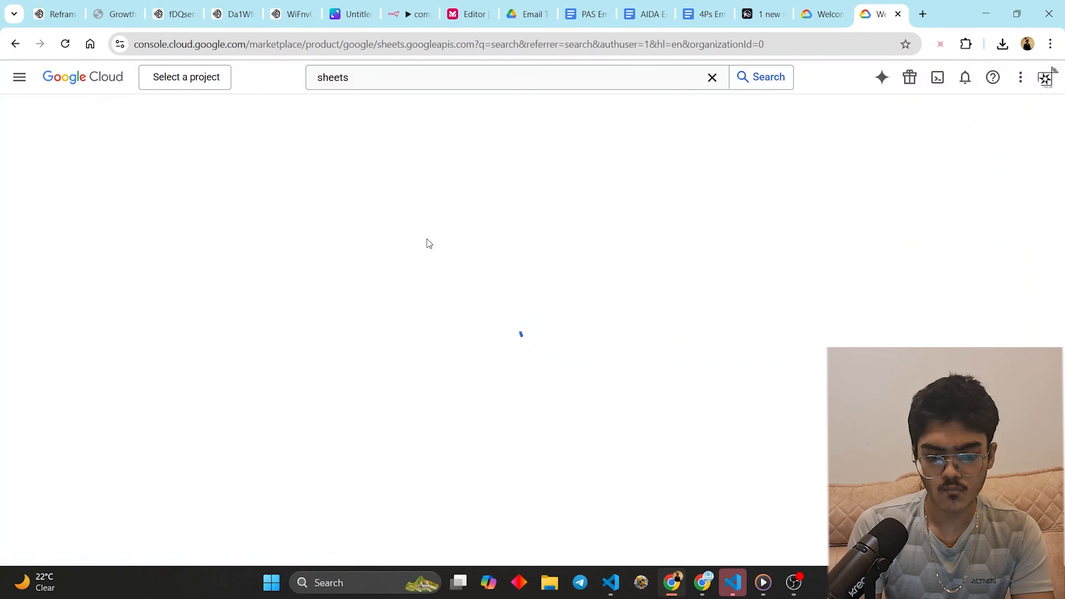
click(158, 261)
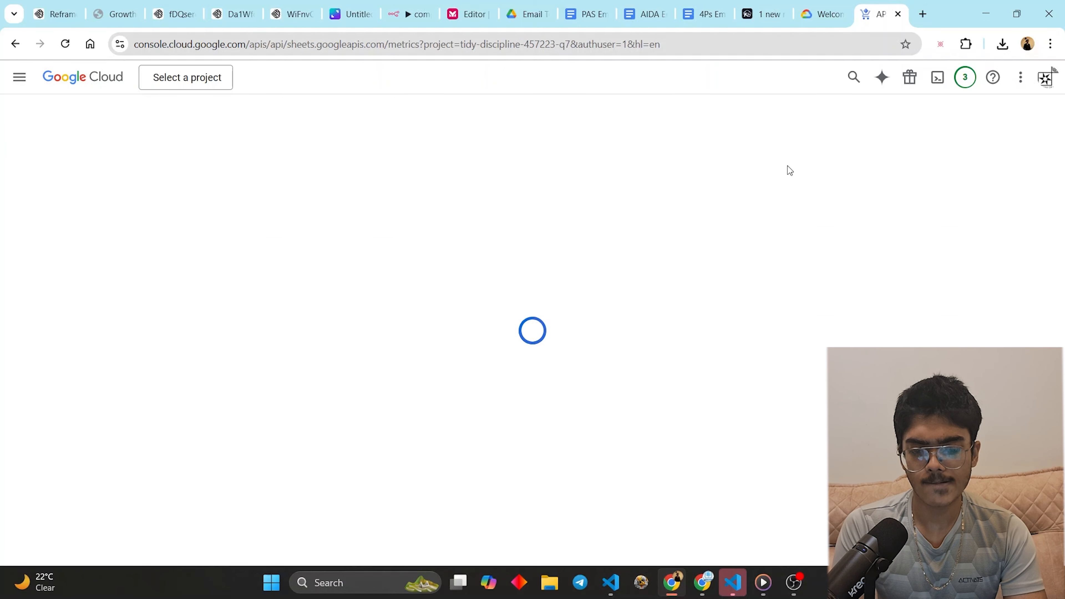
click(457, 78)
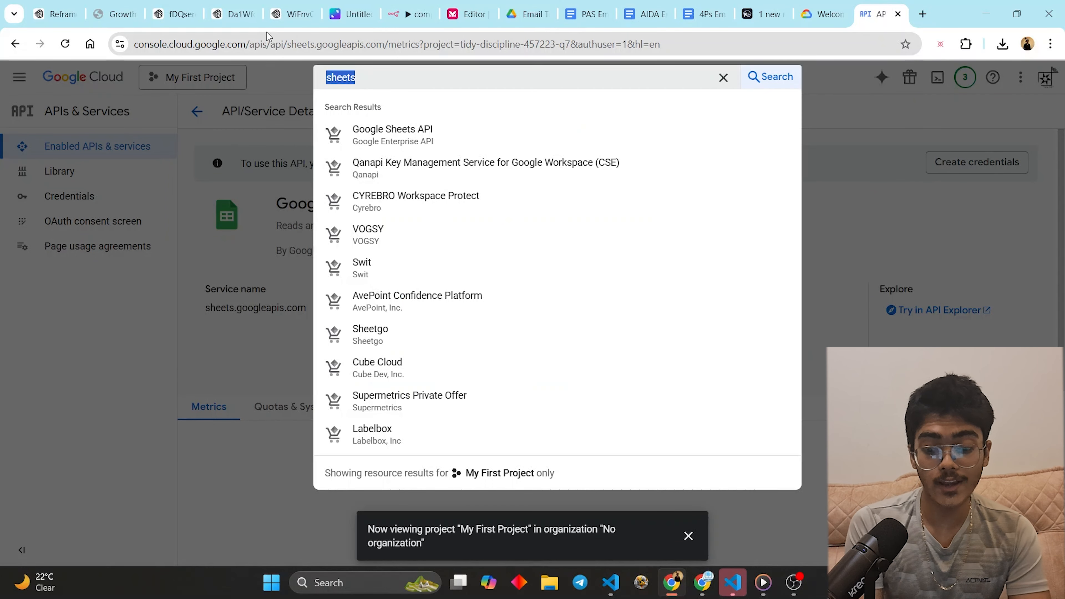
key(BackSpace)
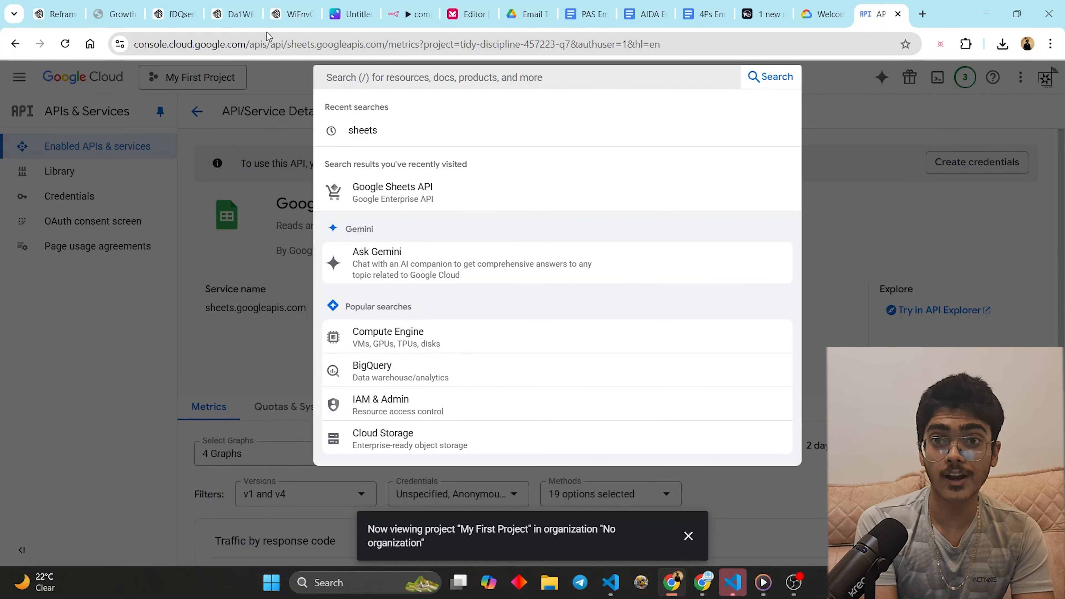
- Enable the Google Drive API found by searching 'drive'
text(dr)
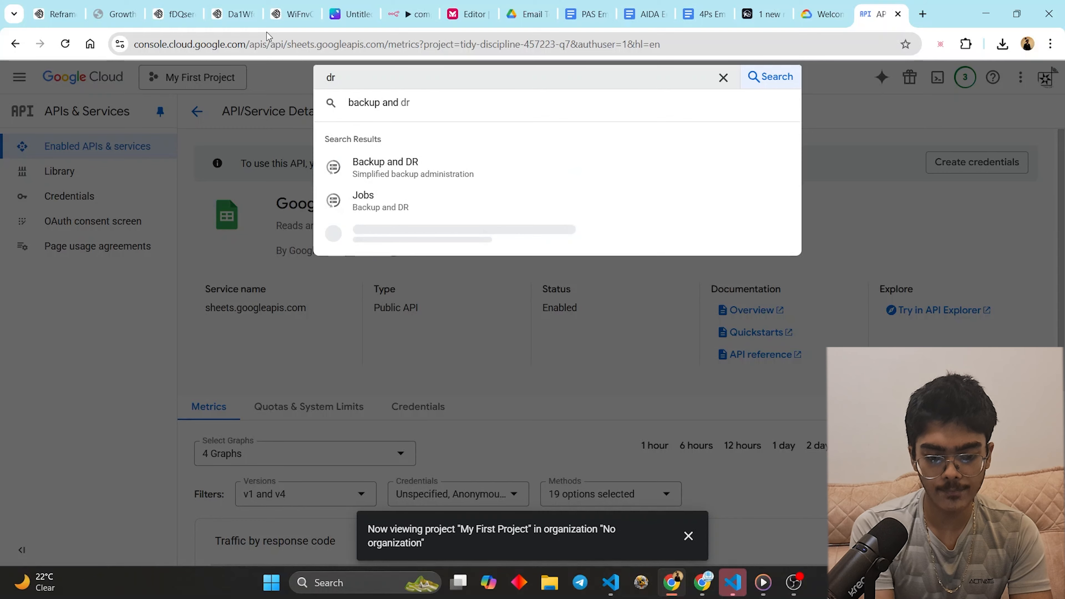
text(ive)
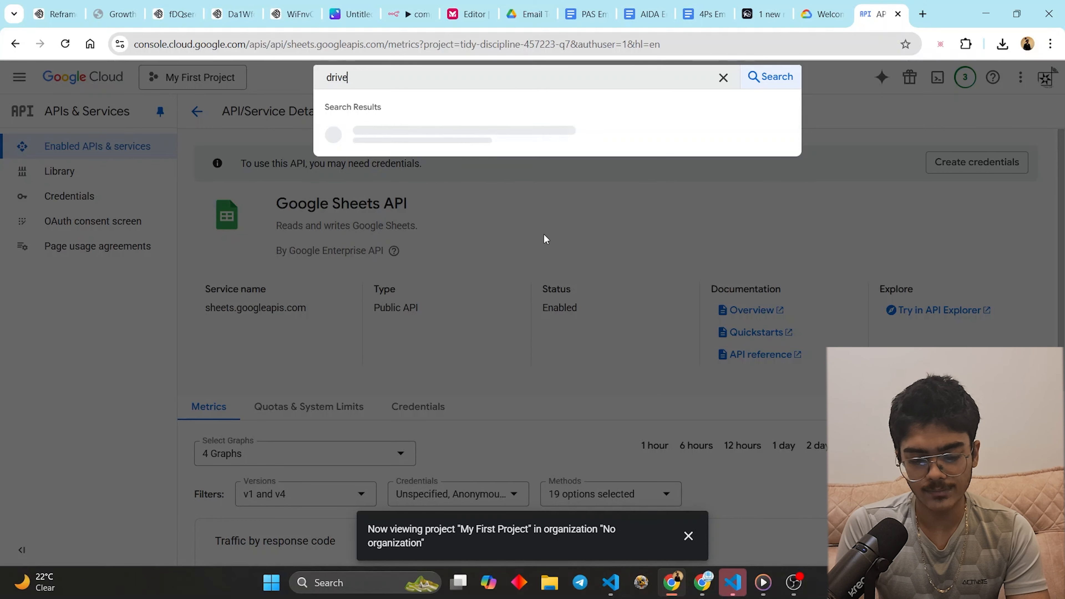
click(417, 144)
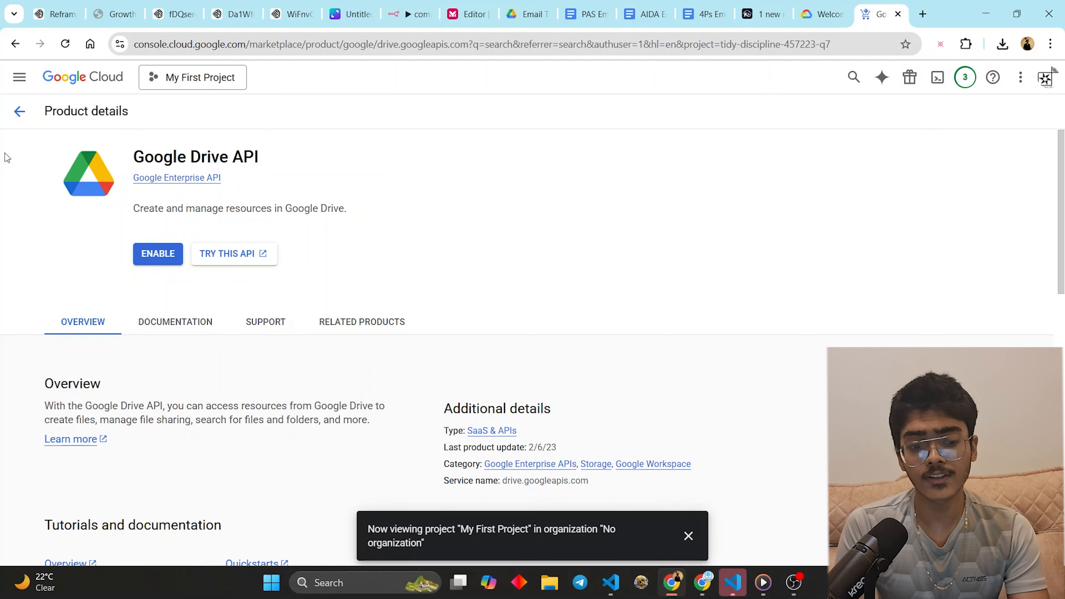
click(158, 252)
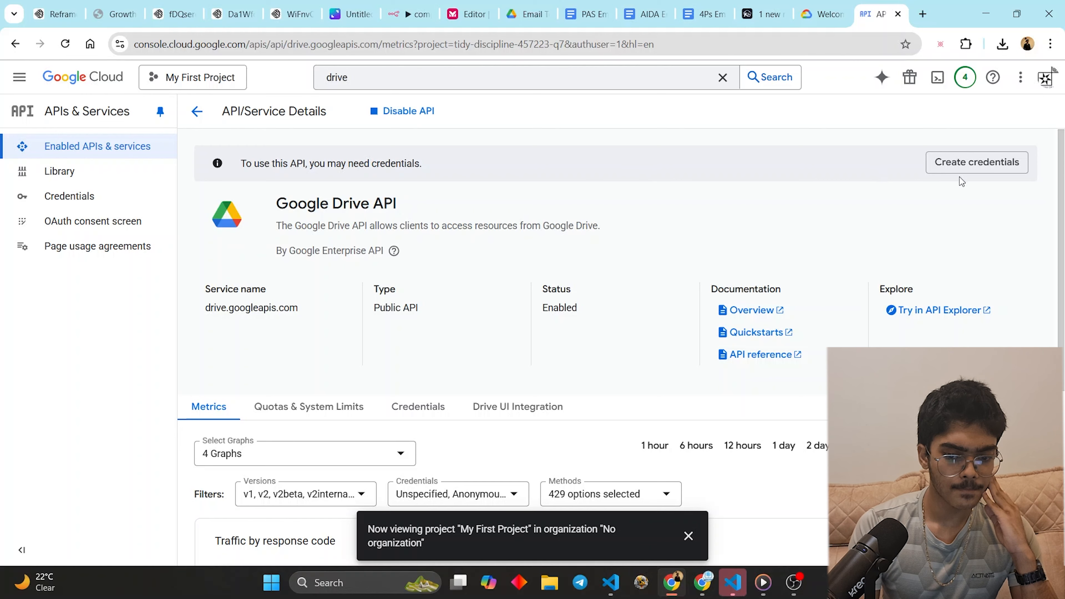
scroll(341, 284, down, 3)
scroll(196, 160, up, 3)
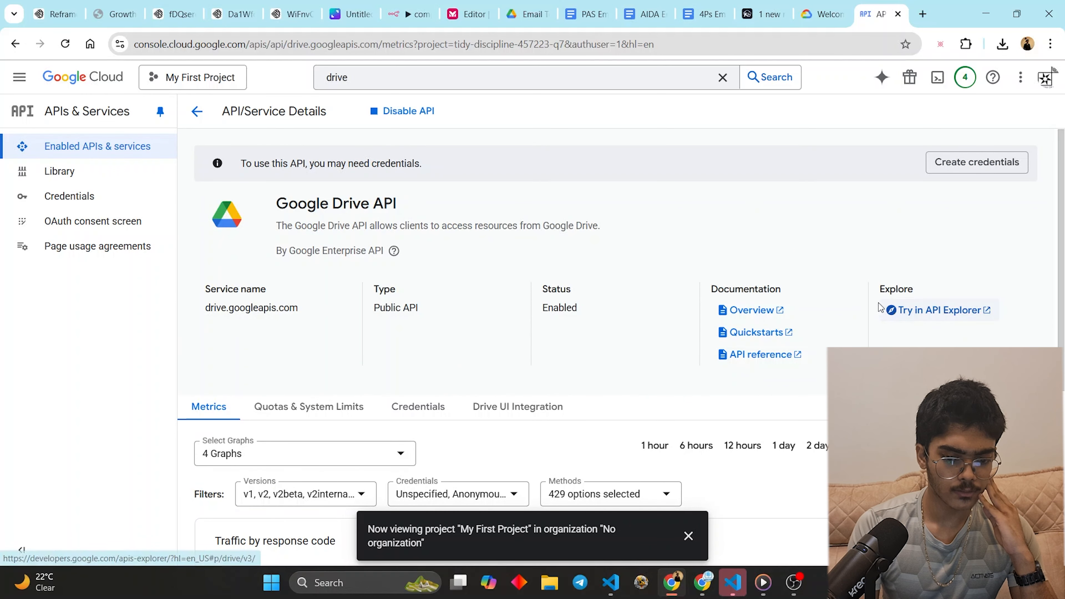
- Open the Create credentials wizard for the Google Drive API, then search for 'docs'
click(964, 162)
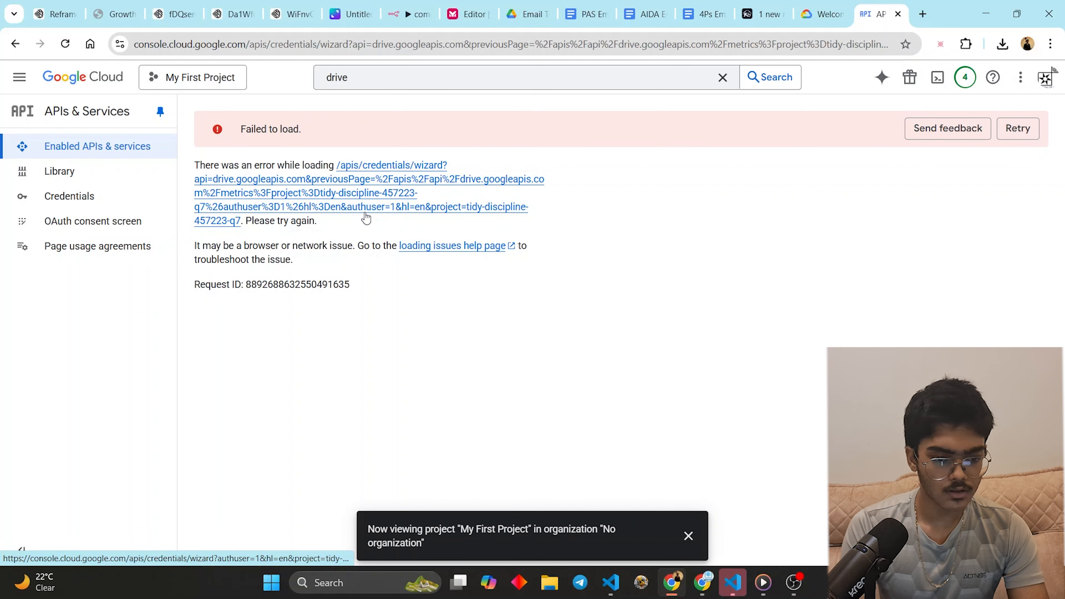
click(1018, 128)
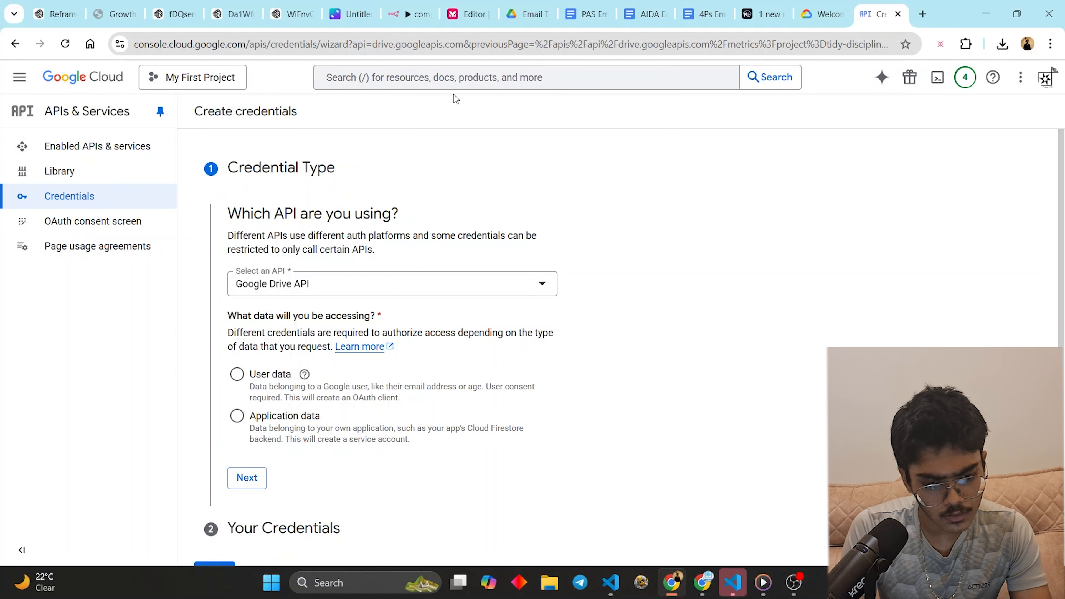
click(392, 70)
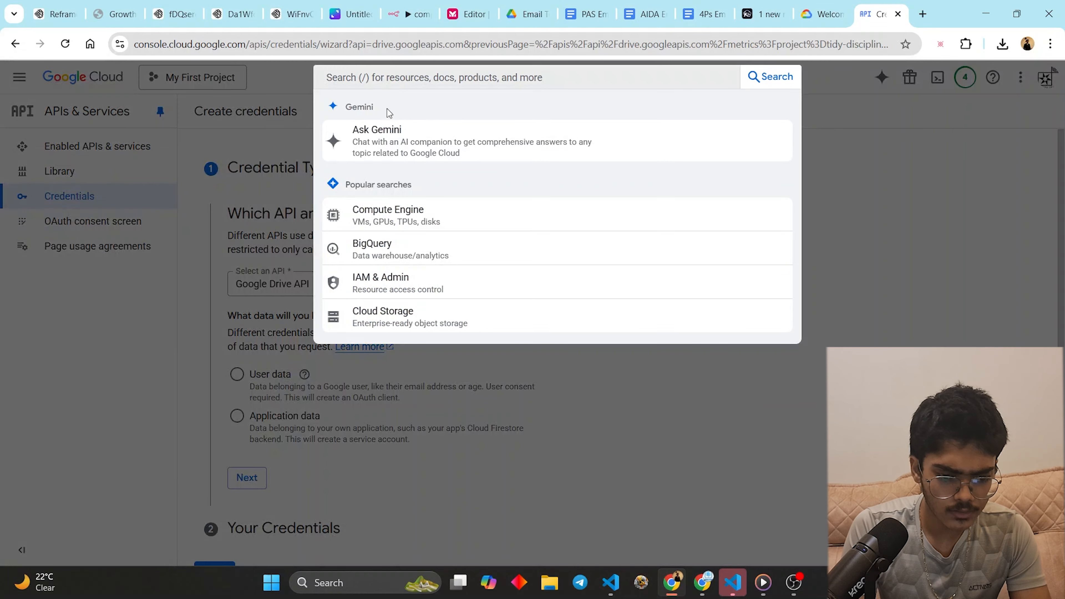
text(drive)
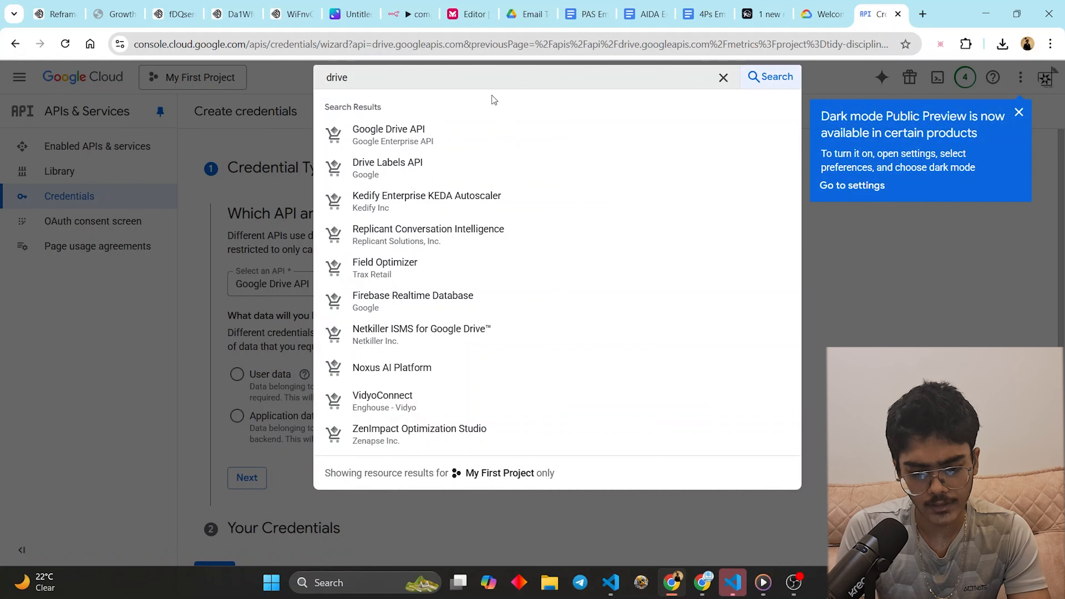
click(457, 135)
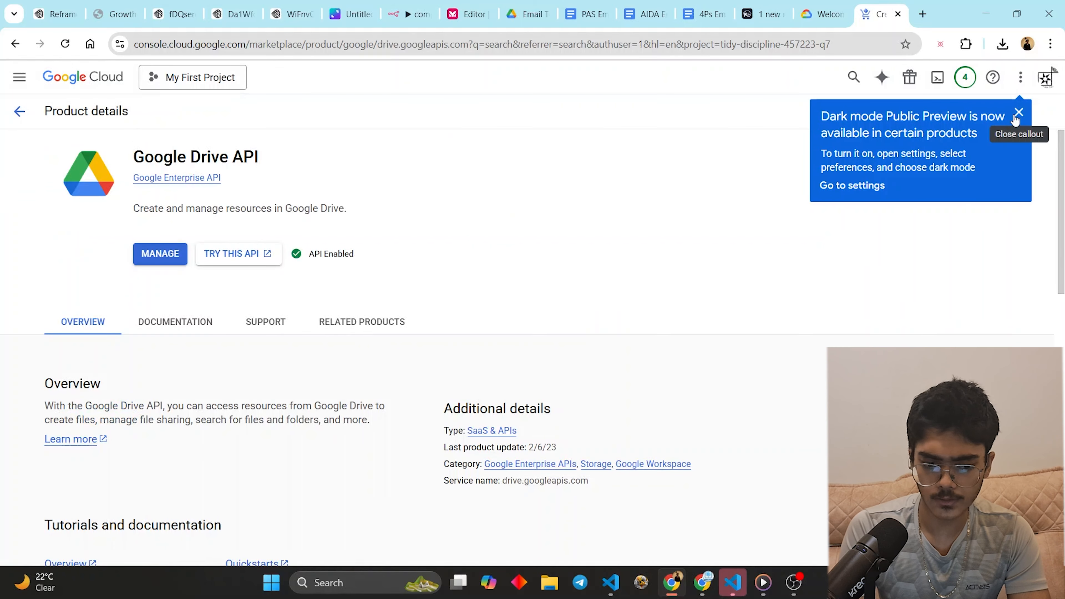
click(14, 111)
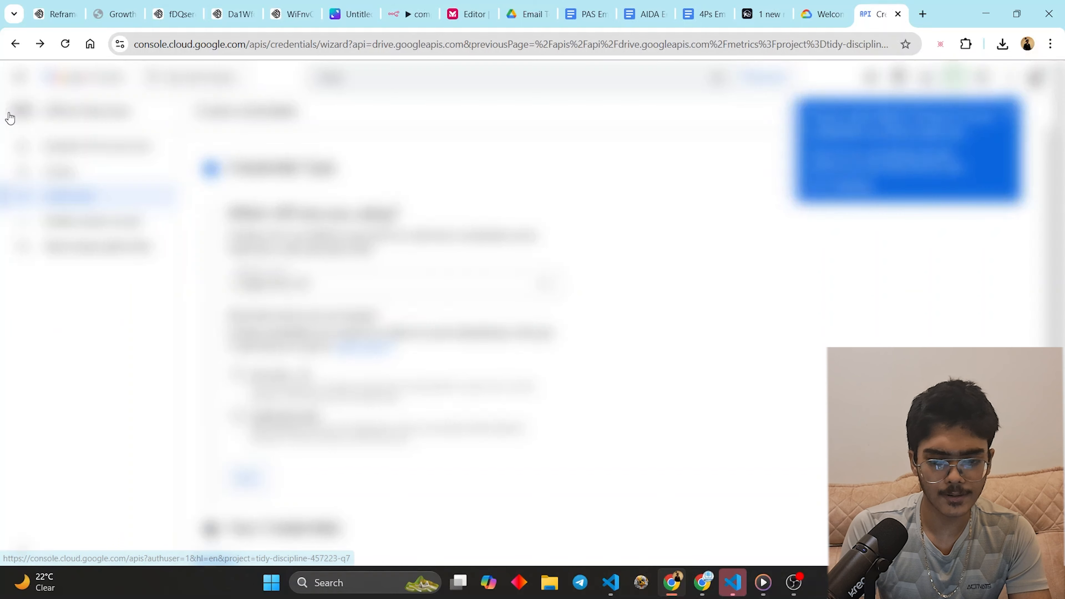
click(426, 86)
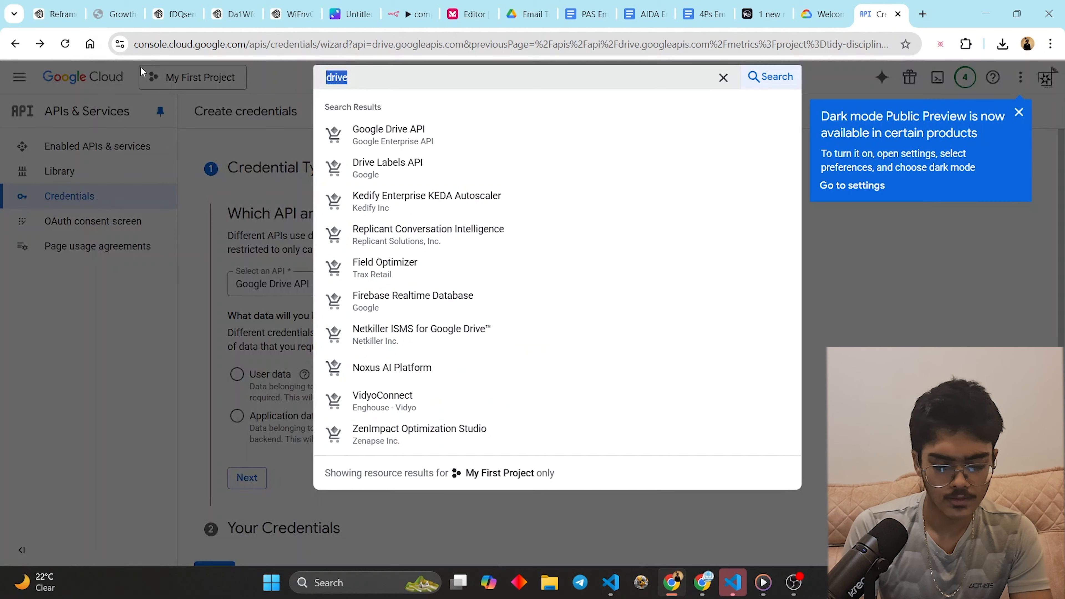
text(docs)
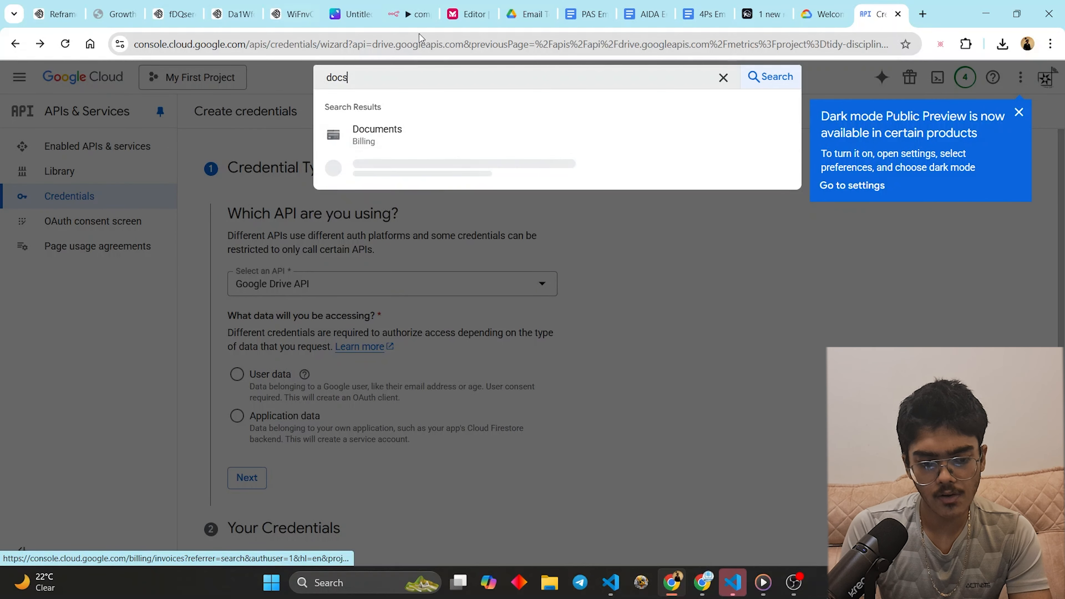
- Enable the Google Docs API and open its management page under APIs & Services
click(351, 168)
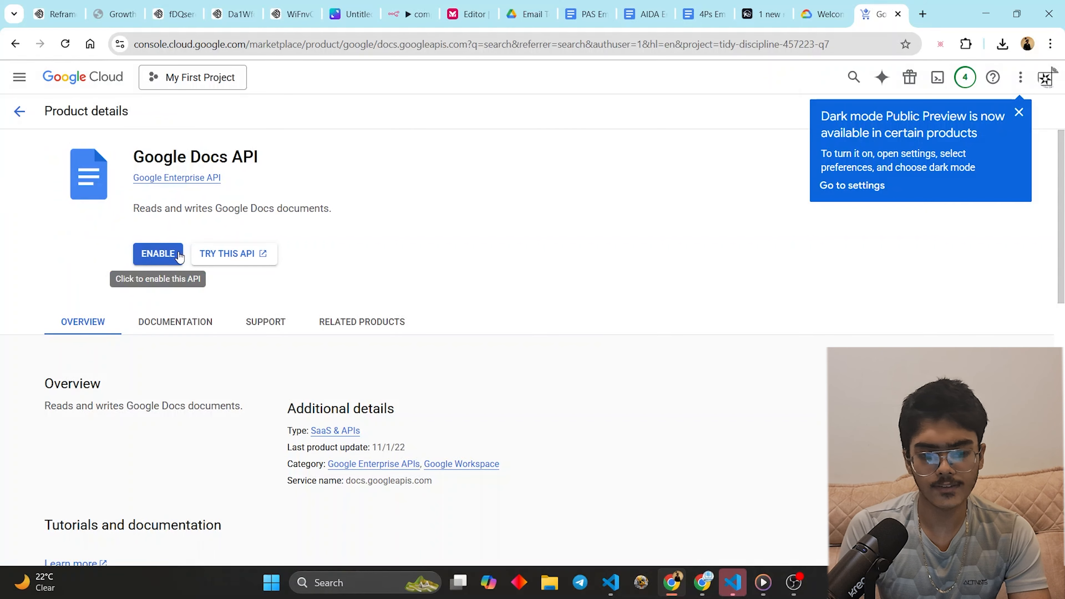
click(149, 254)
click(19, 77)
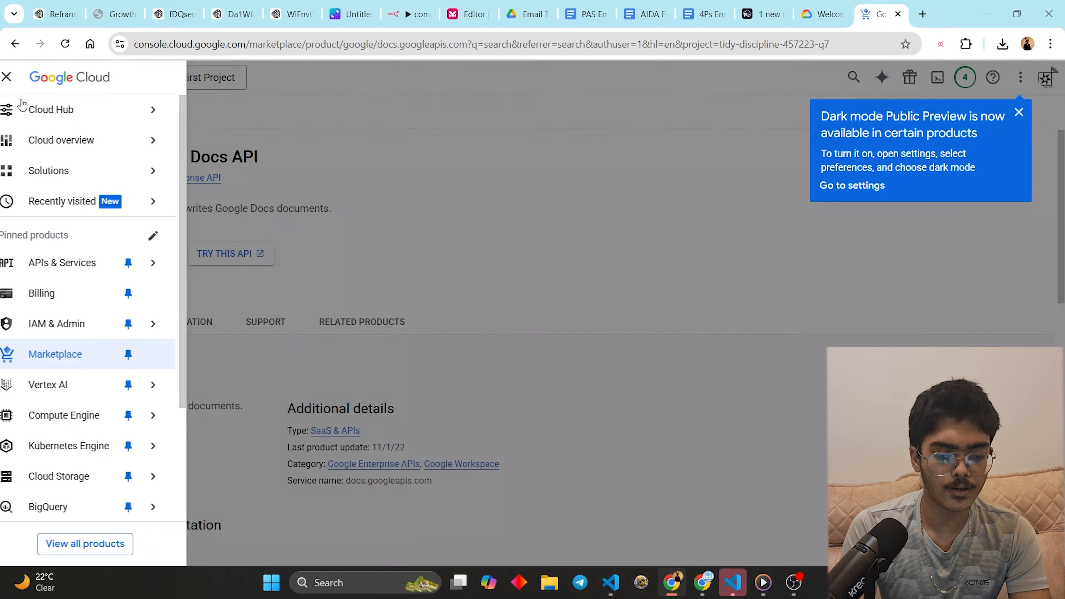
mouse_move(102, 267)
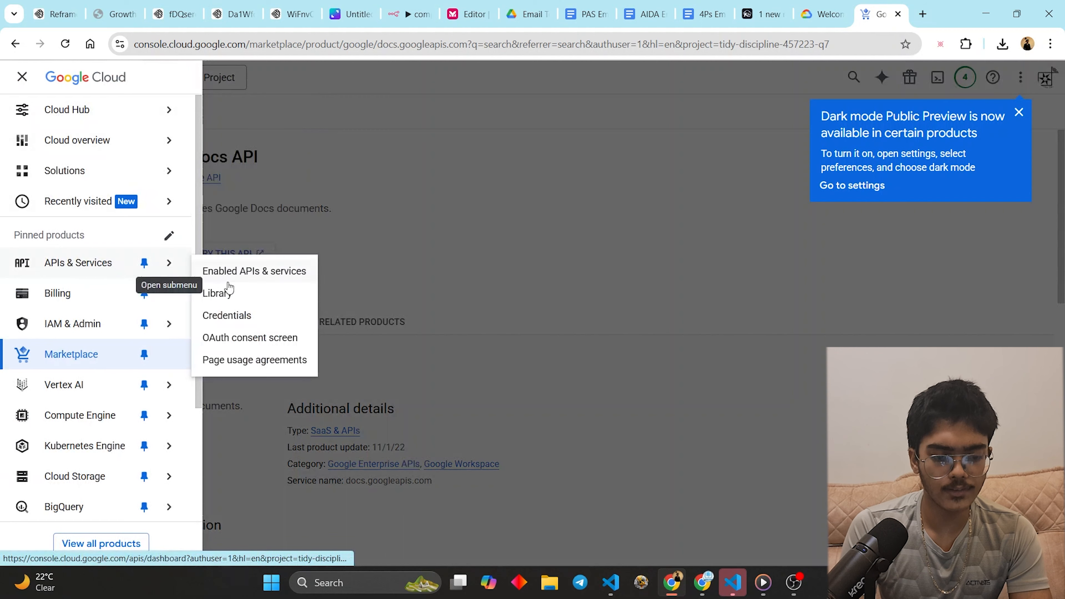
click(273, 343)
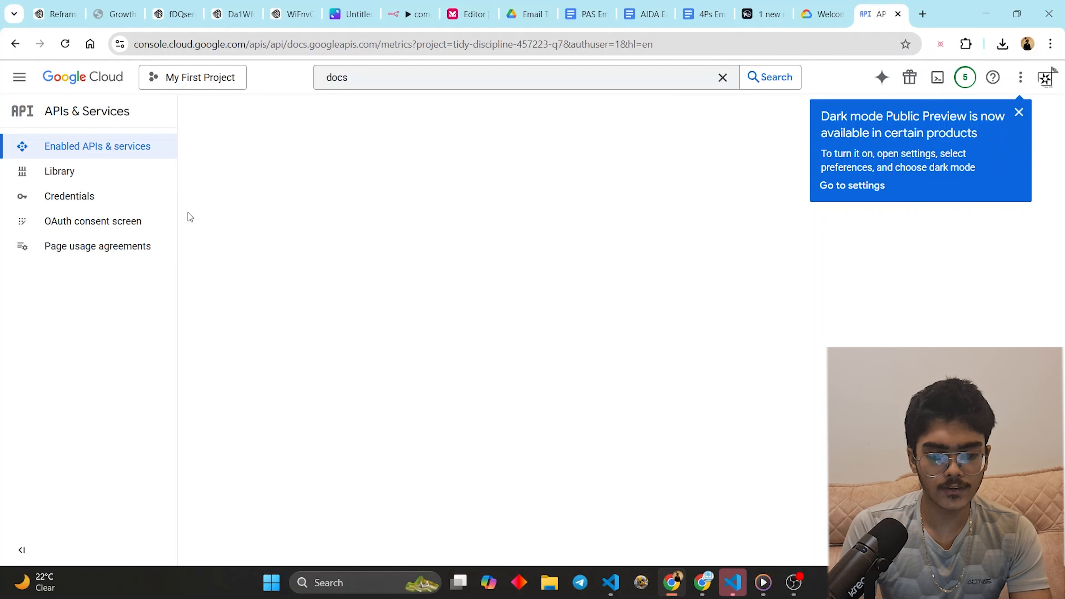
- Start the Google Auth Platform setup with app name ABC and the account's email as support email
click(84, 221)
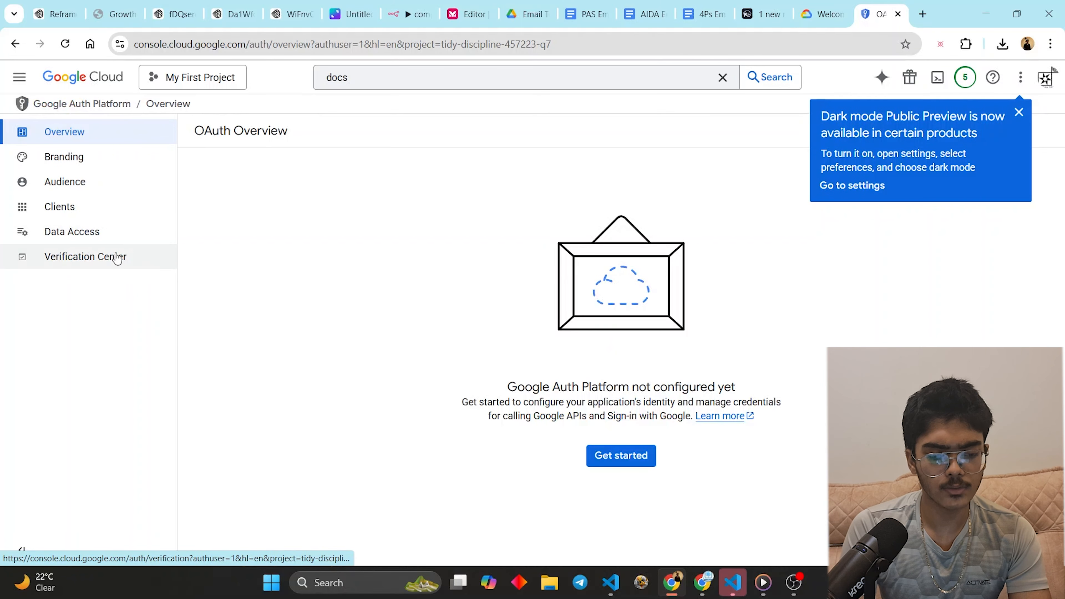
click(109, 231)
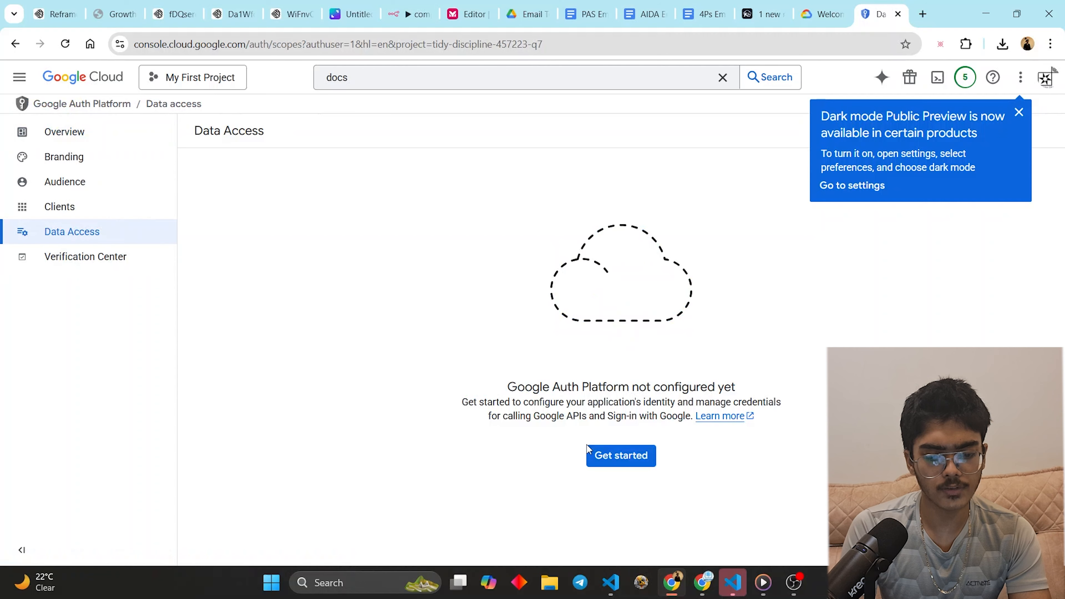
click(615, 461)
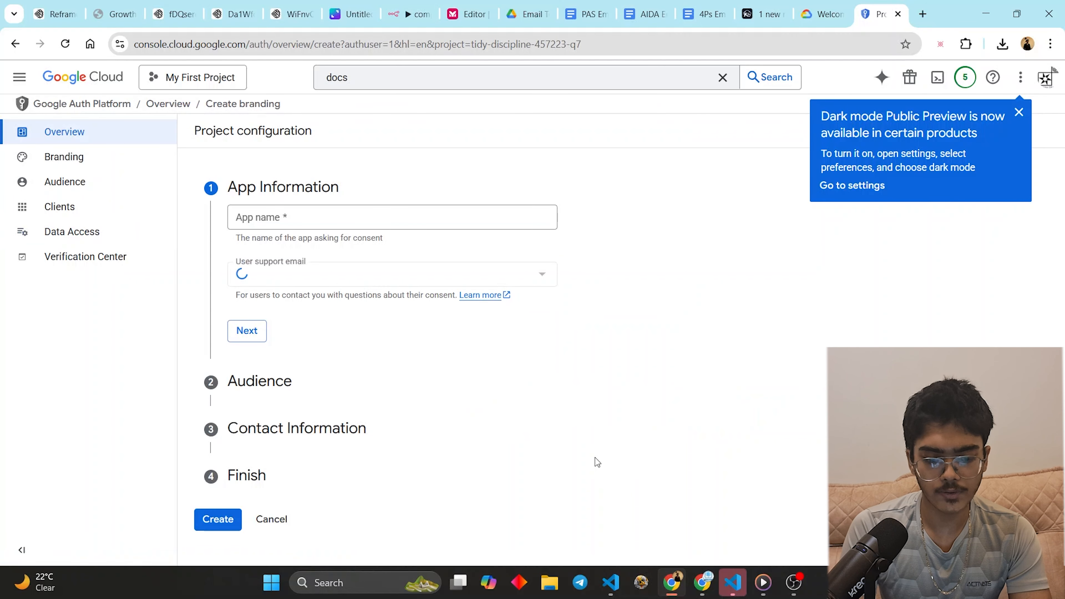
click(334, 226)
click(349, 248)
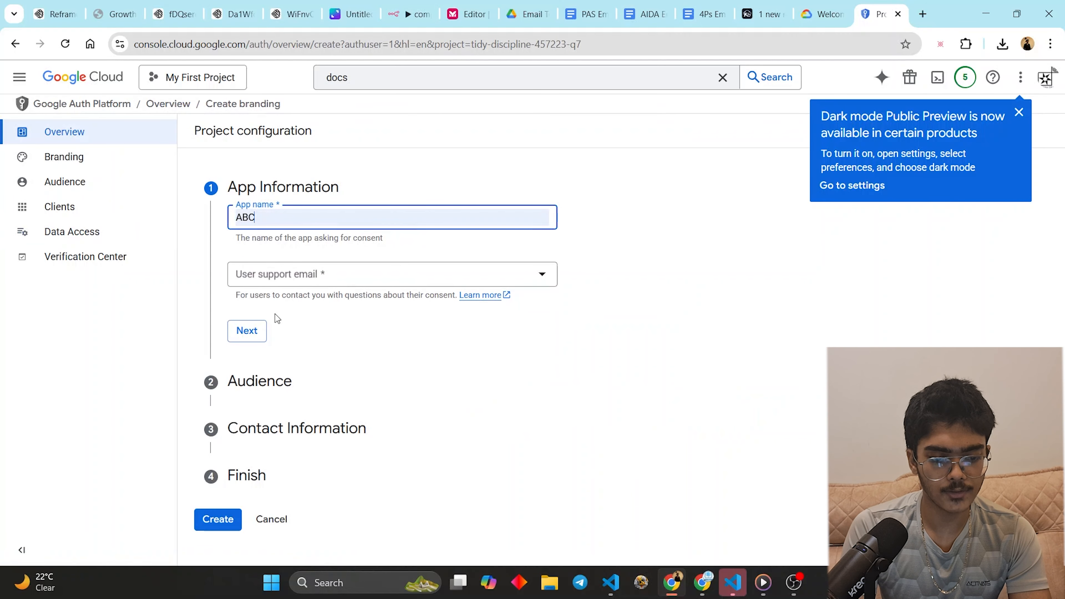
click(293, 277)
click(296, 290)
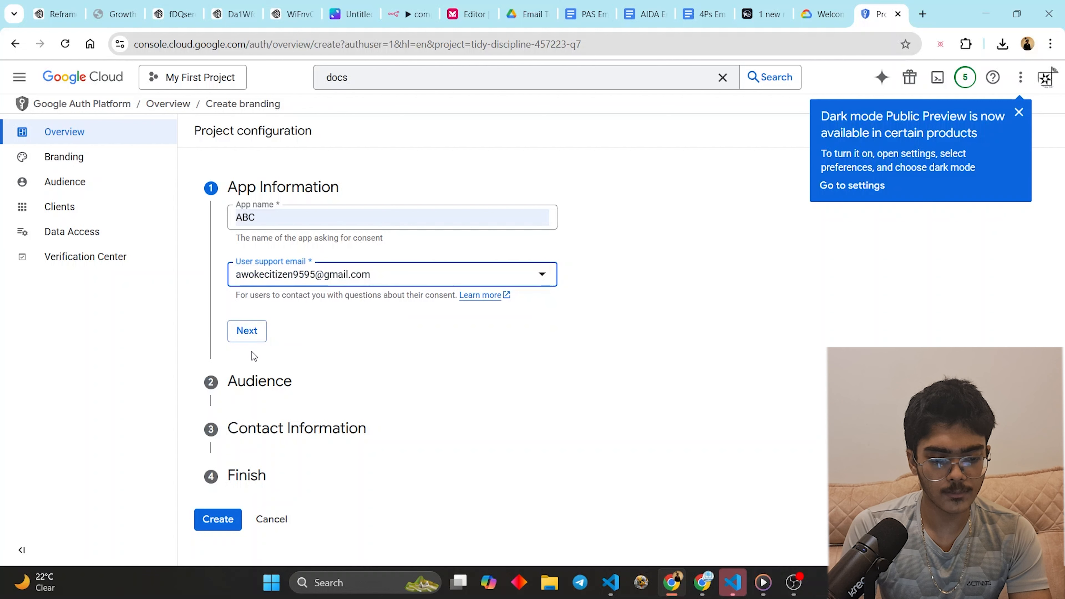
- Set the app's audience to External
click(251, 335)
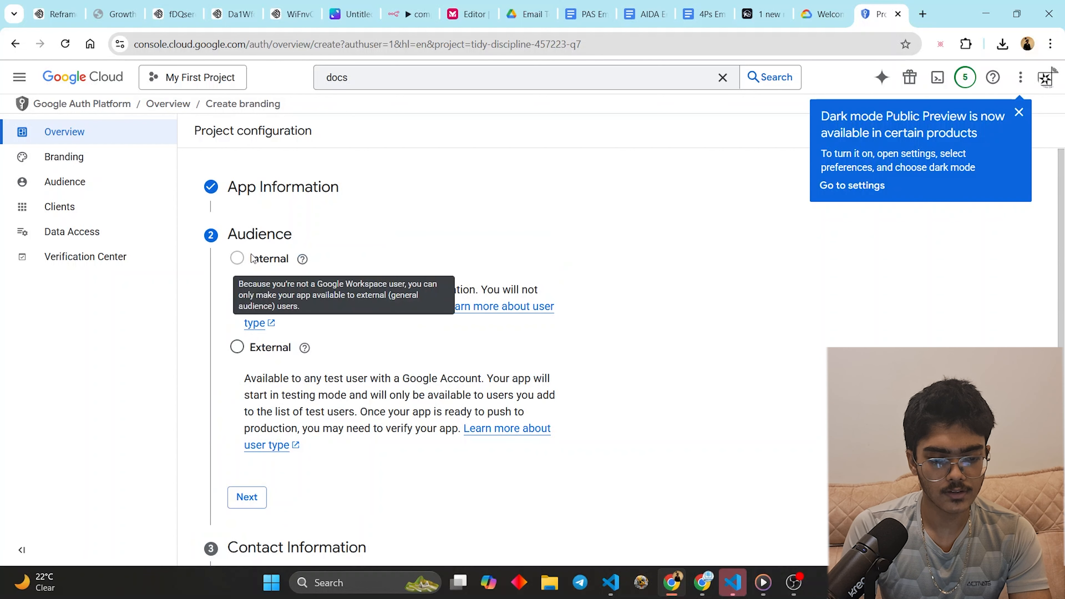
click(236, 348)
scroll(238, 419, down, 2)
click(241, 417)
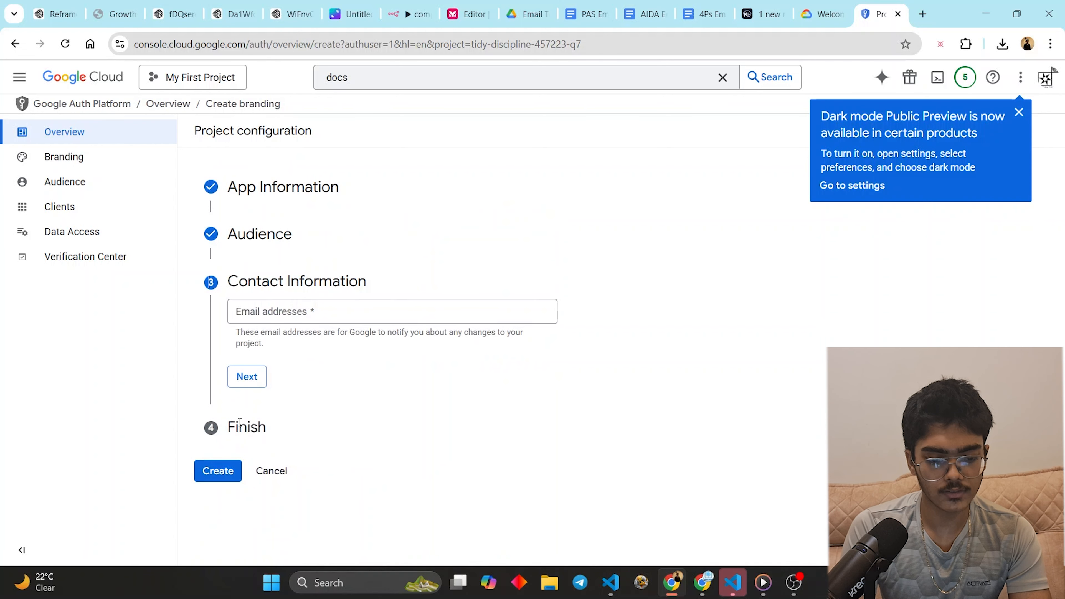
- Enter the developer contact e-mail address, correcting its typos
click(279, 314)
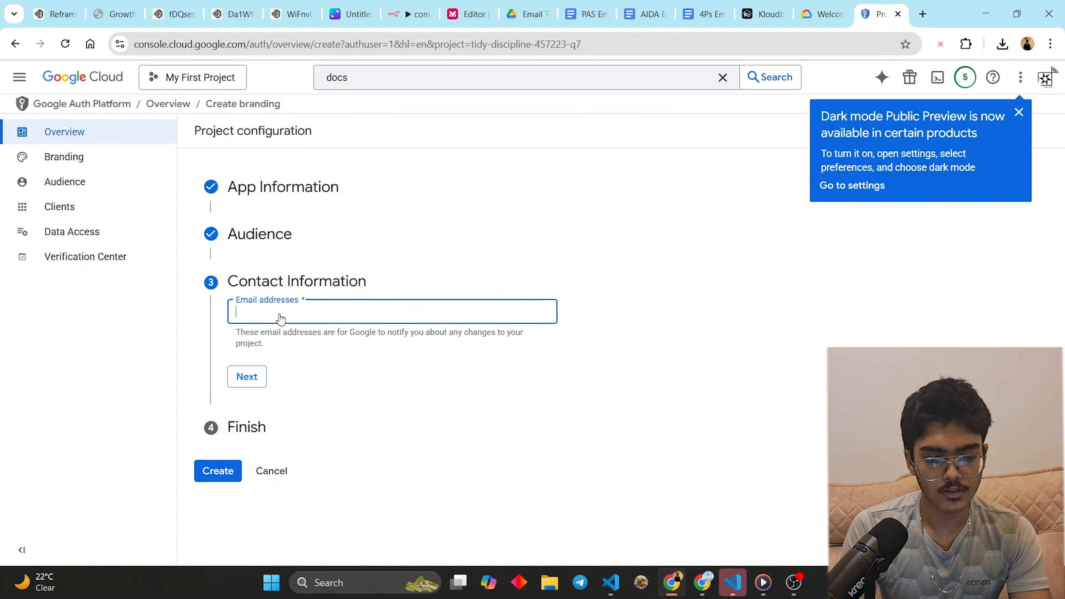
click(249, 385)
click(301, 314)
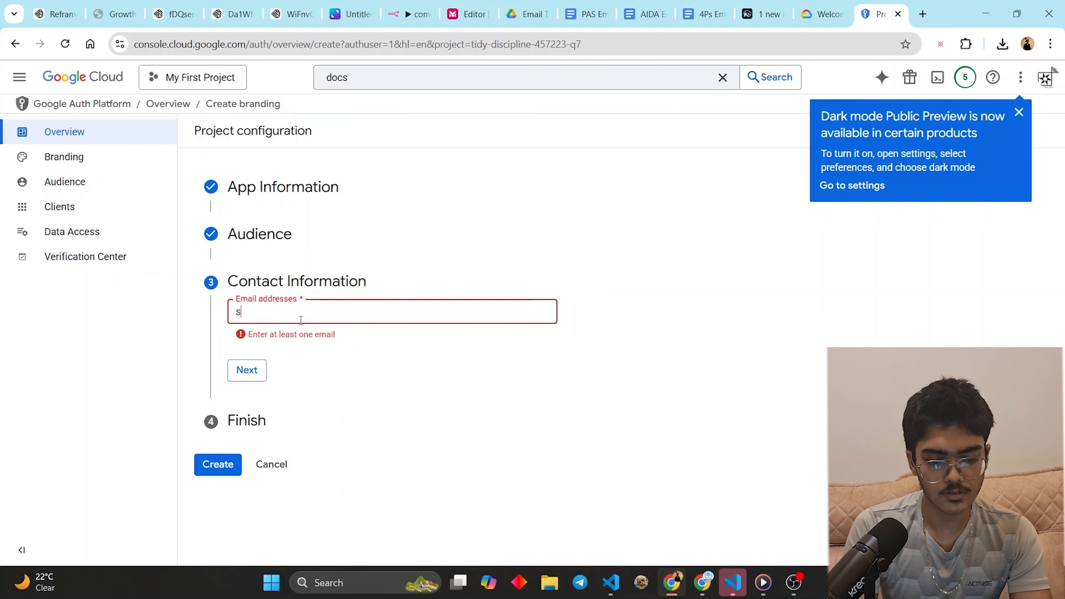
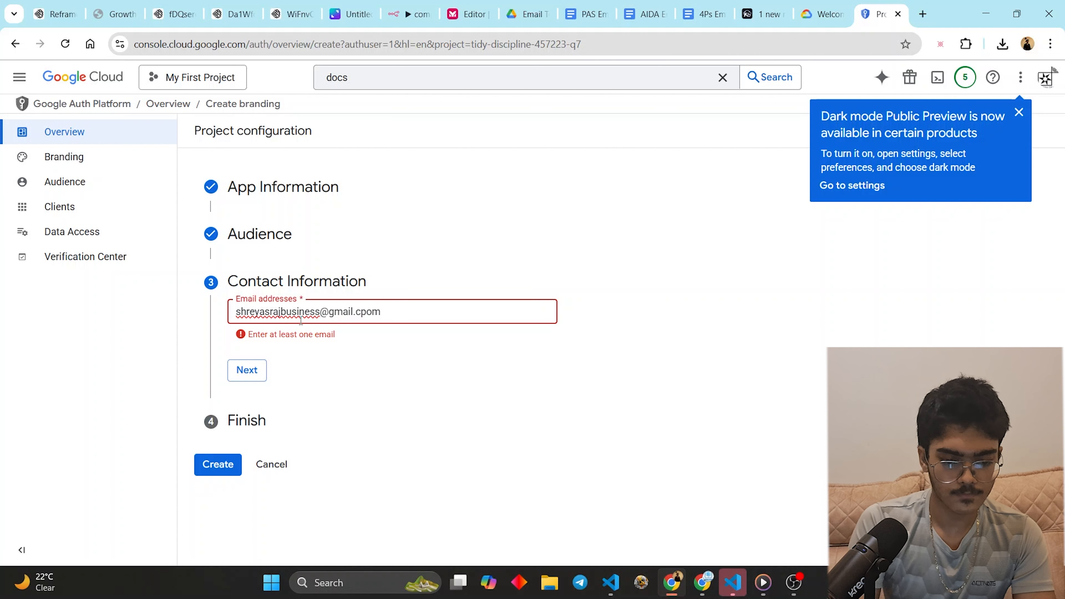
text(om)
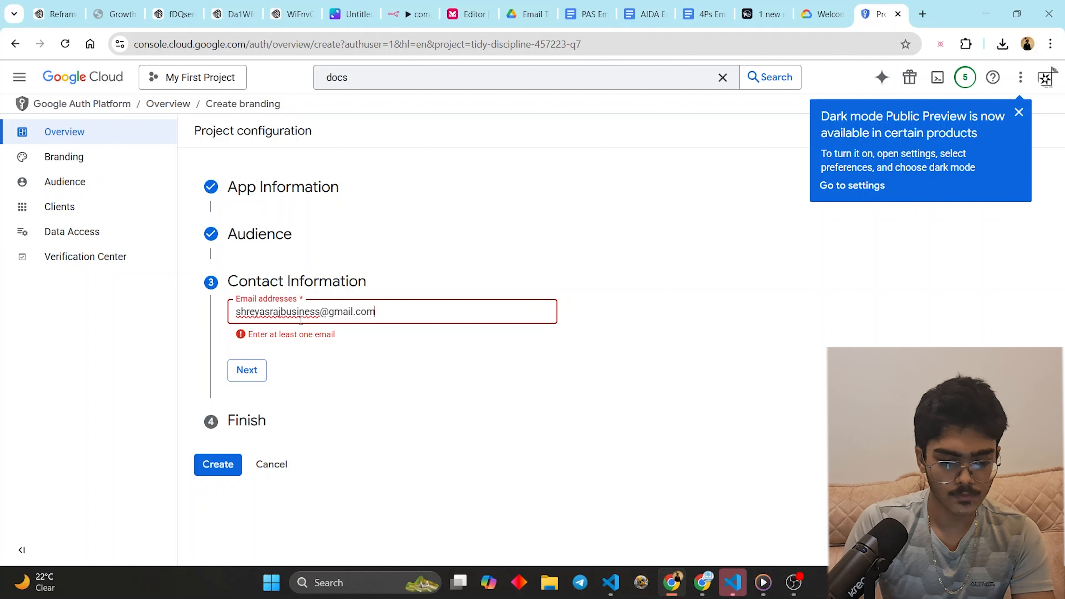
click(255, 368)
- Accept the Google API user data policy and create the OAuth configuration
click(225, 463)
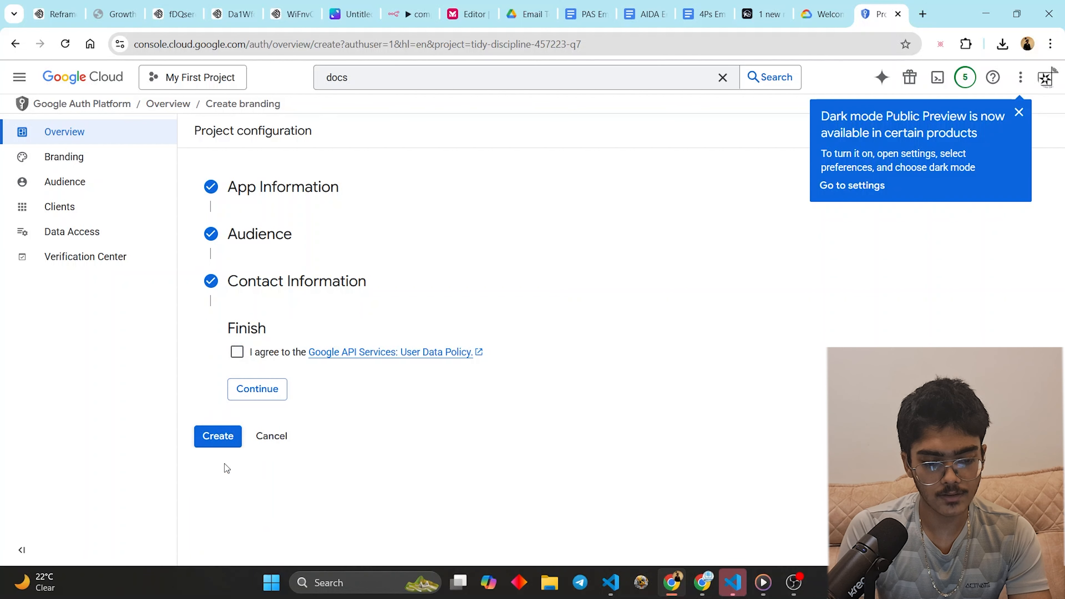
click(237, 352)
click(250, 385)
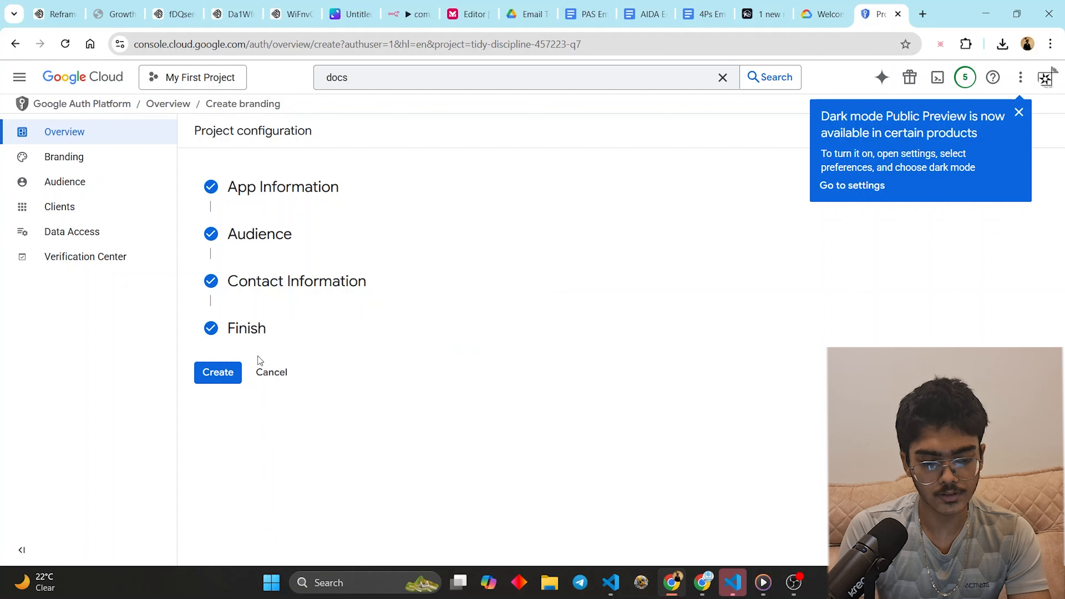
click(229, 372)
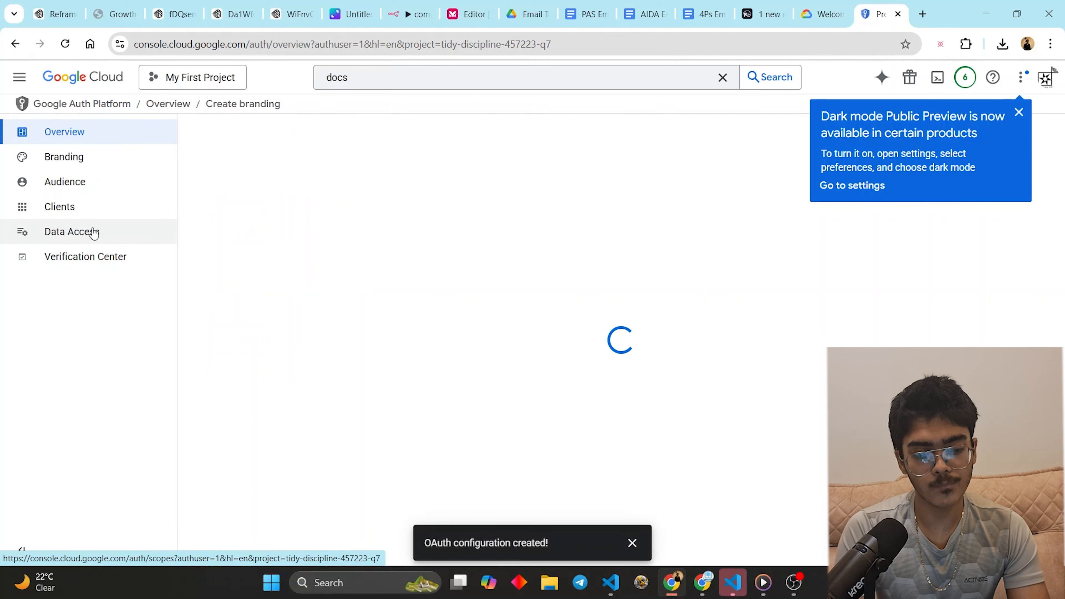
- In Data Access, select all available scope rows and add them to the app
click(93, 232)
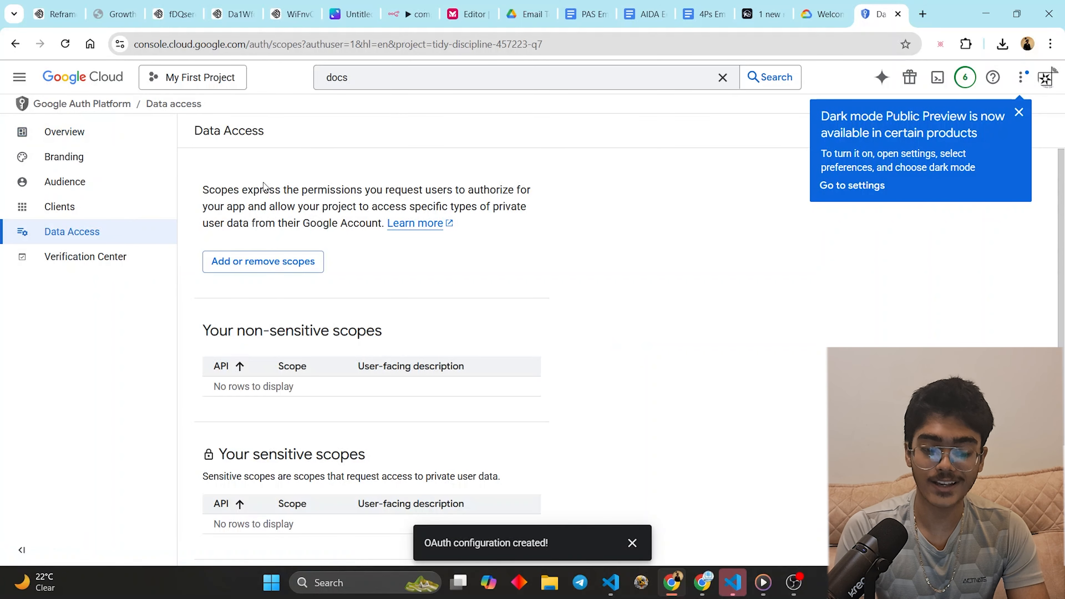
click(299, 260)
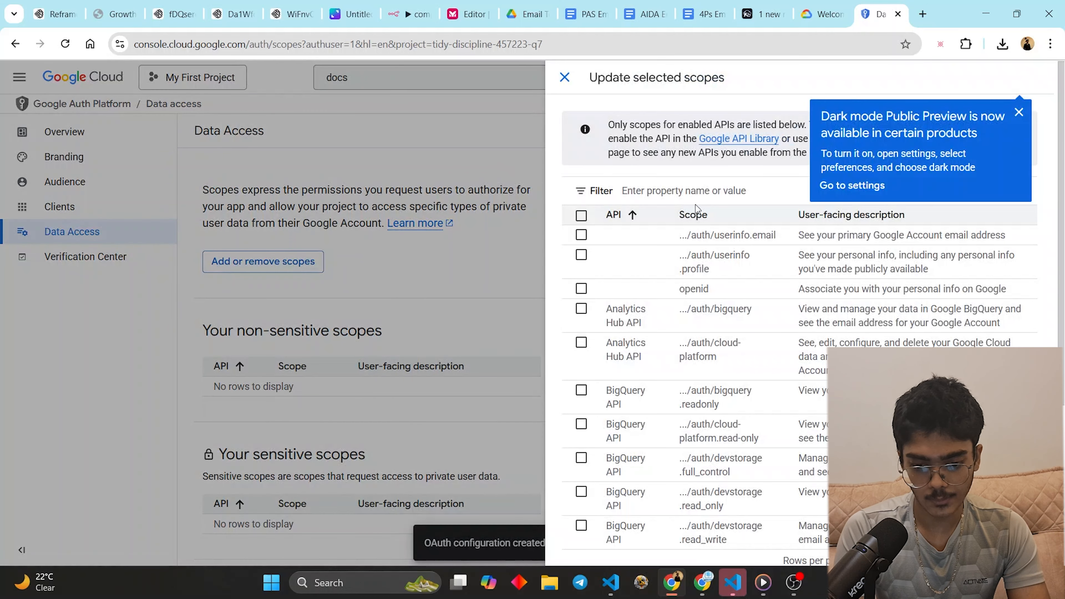
scroll(684, 333, down, 5)
scroll(874, 332, up, 5)
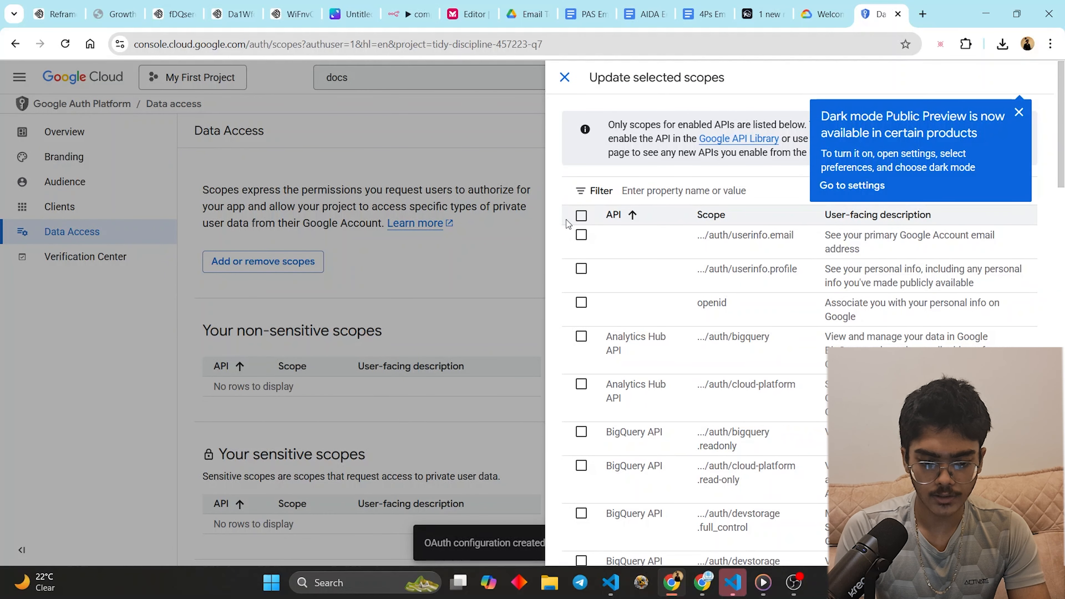
click(581, 216)
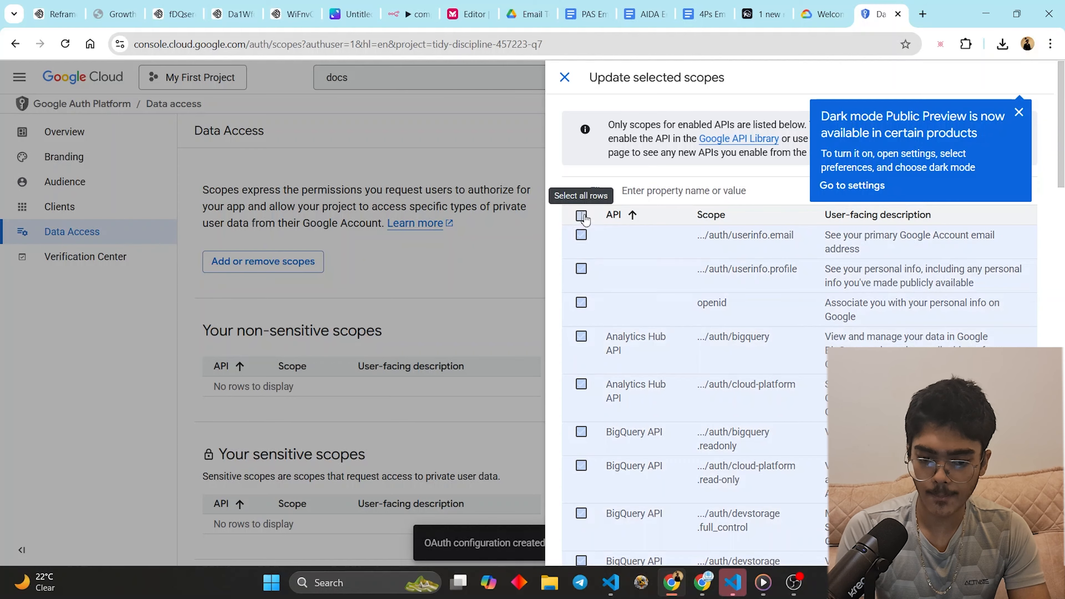
scroll(662, 341, down, 15)
scroll(696, 311, down, 3)
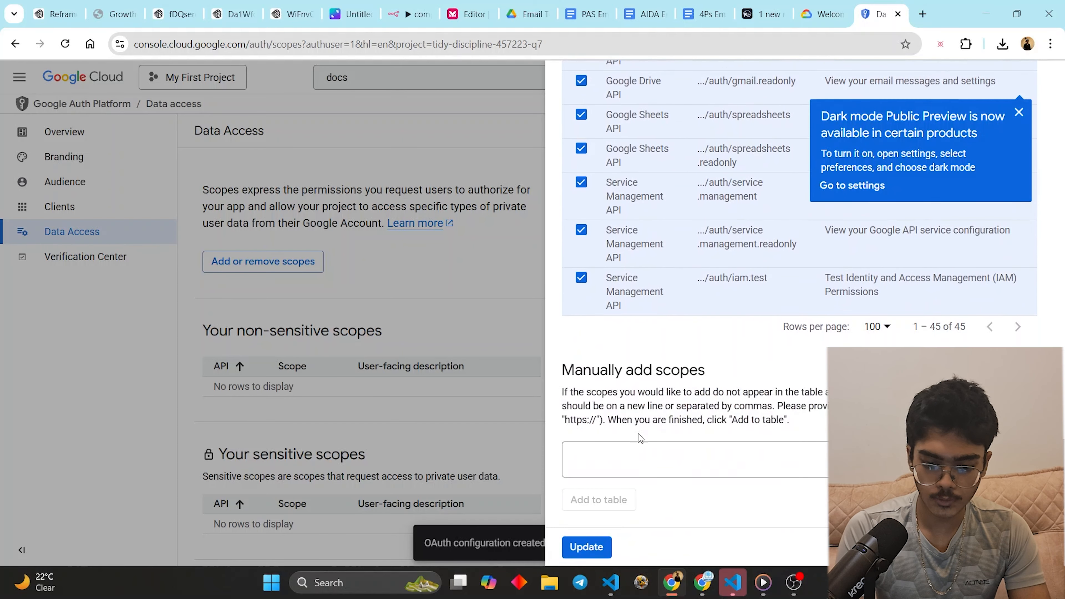
click(595, 550)
- Save the data access scope changes and go to the Email Templates Drive folder
scroll(477, 380, down, 10)
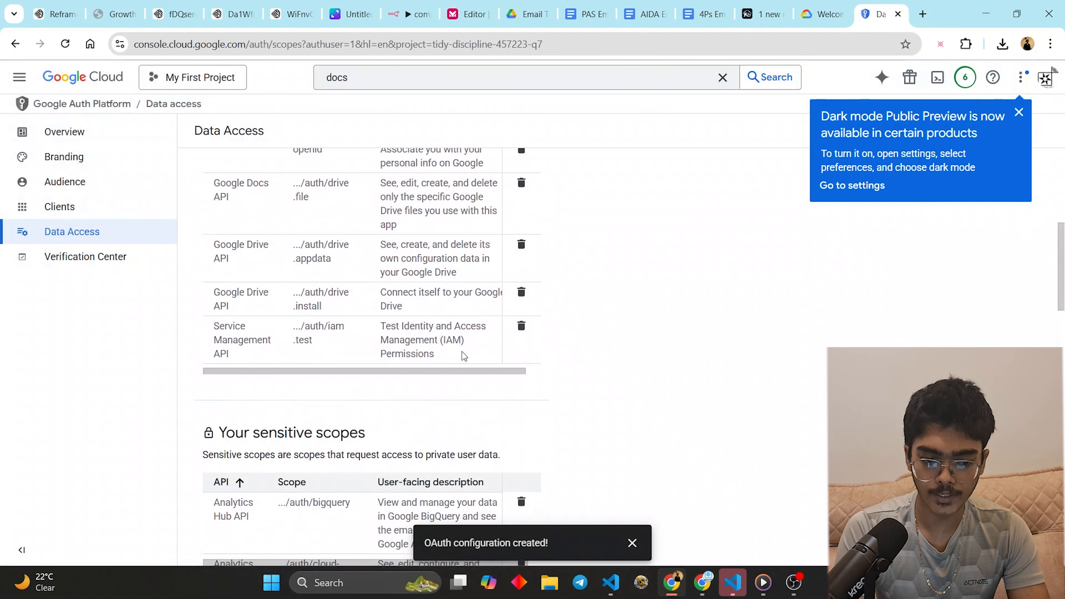
scroll(477, 381, down, 10)
click(212, 539)
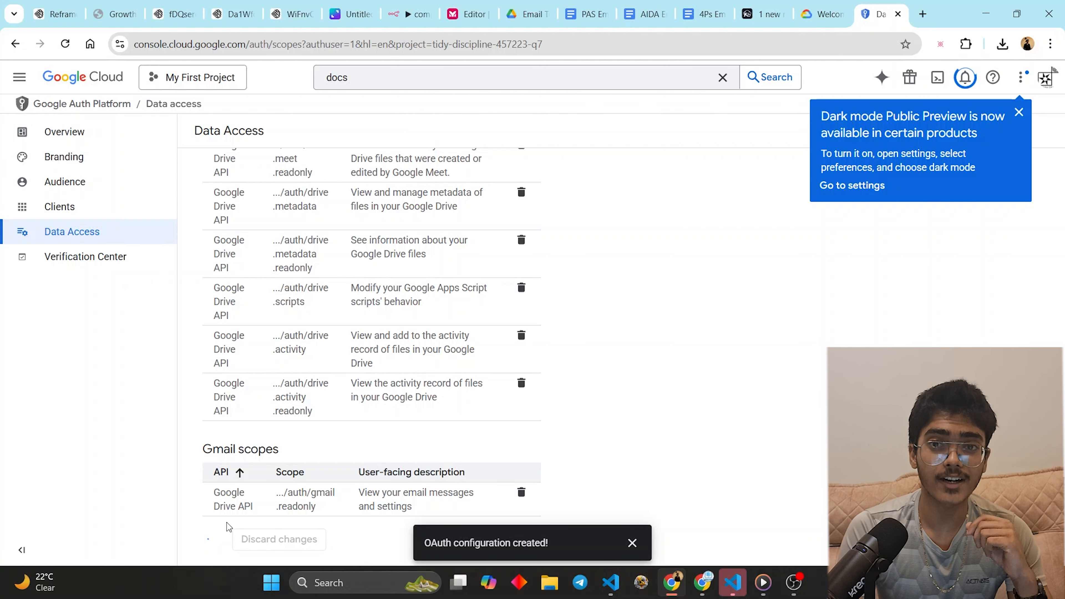
click(502, 16)
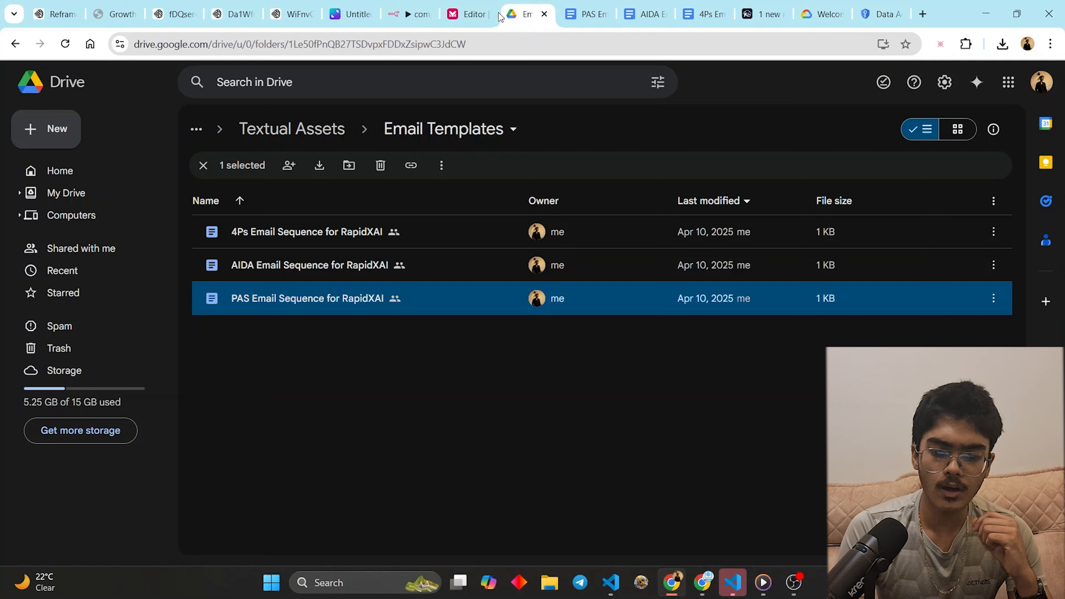
- Create a new OAuth2 credential from the first Google Drive node, then return to Google Cloud Data Access
click(424, 5)
drag(633, 191, 575, 207)
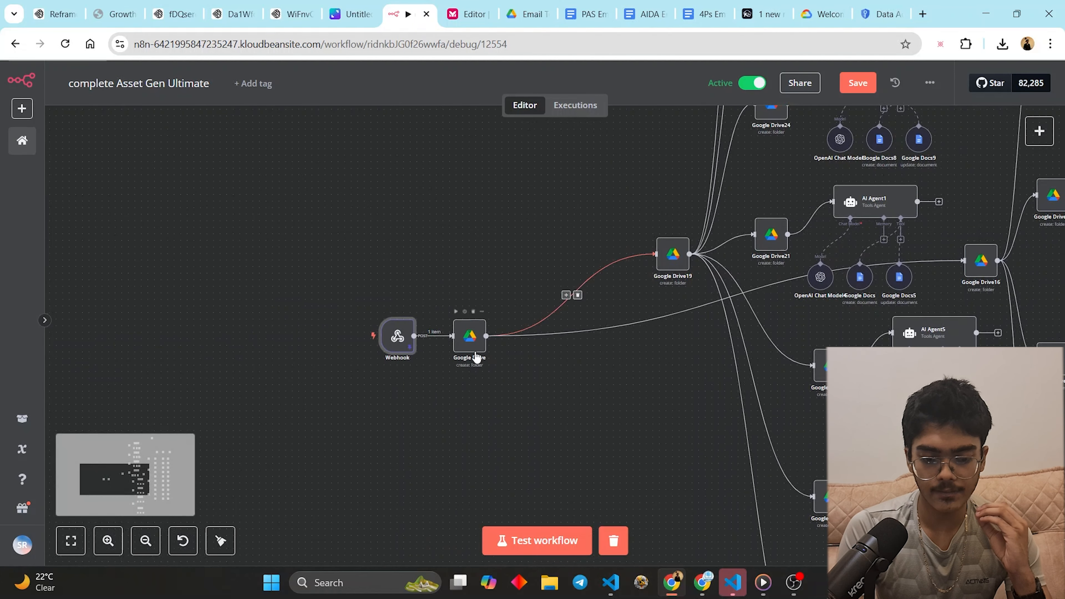
double_click(471, 339)
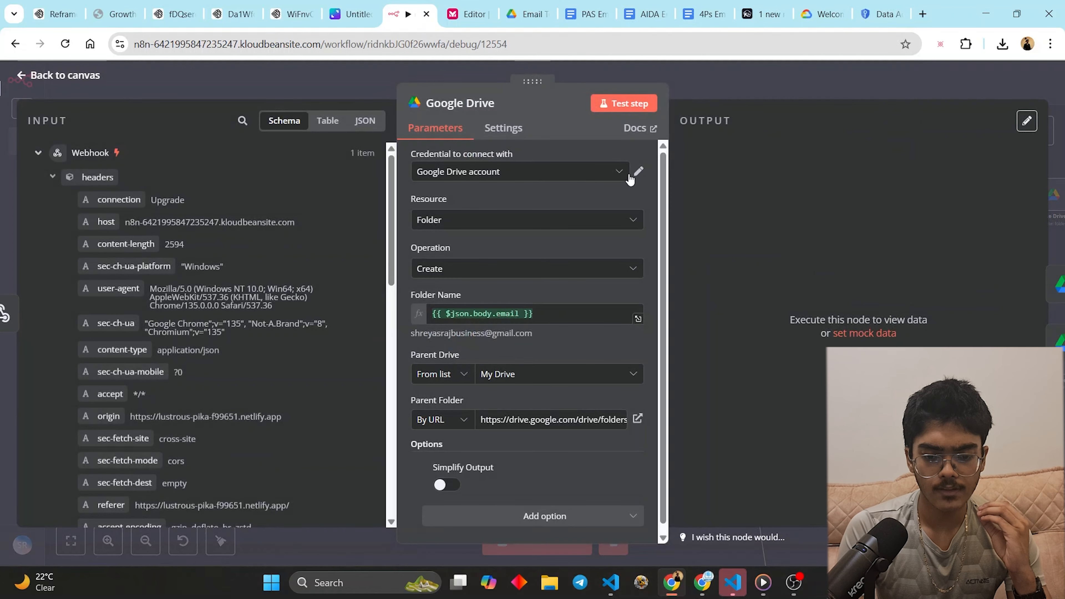
click(629, 178)
click(561, 247)
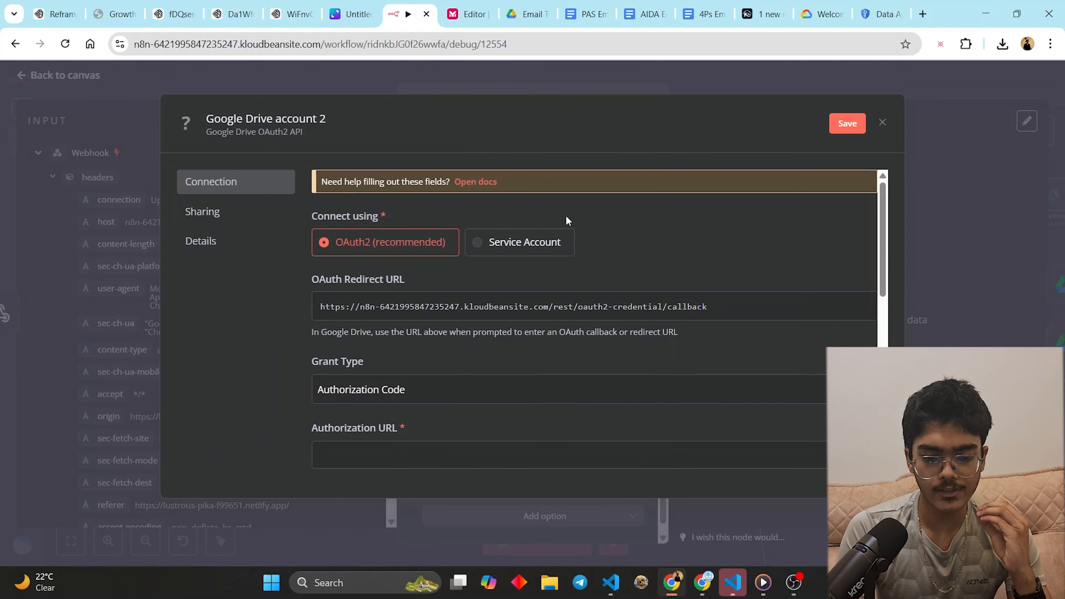
scroll(439, 307, down, 8)
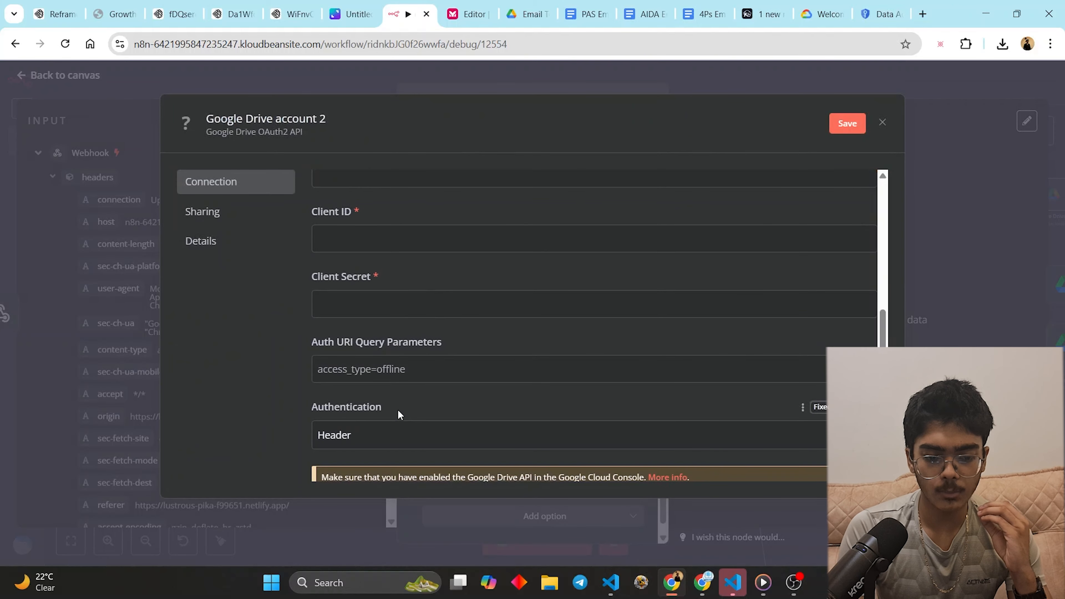
scroll(399, 416, up, 3)
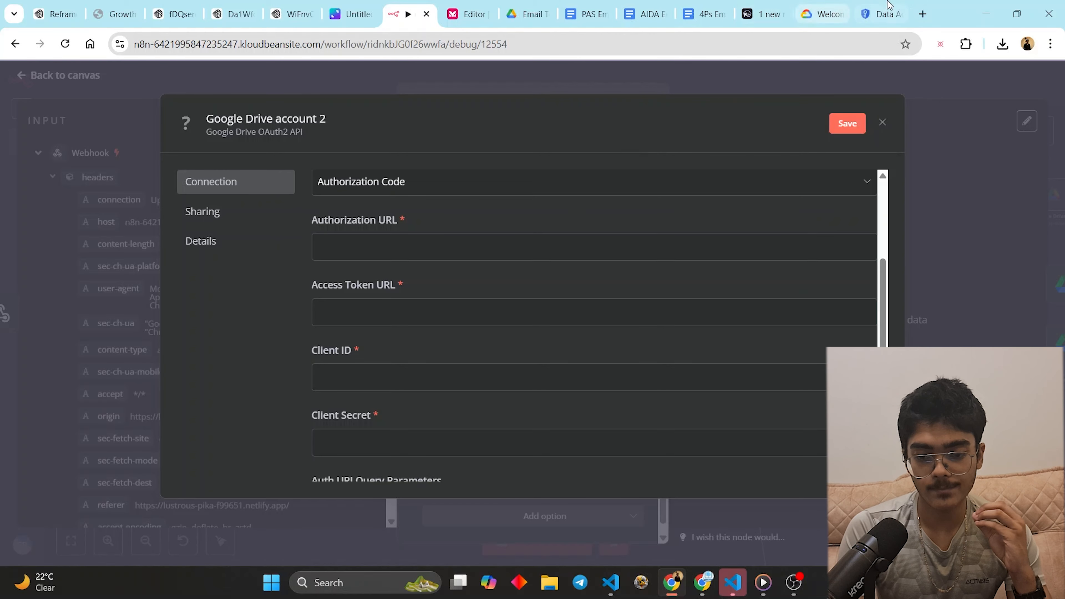
drag(880, 13, 472, 14)
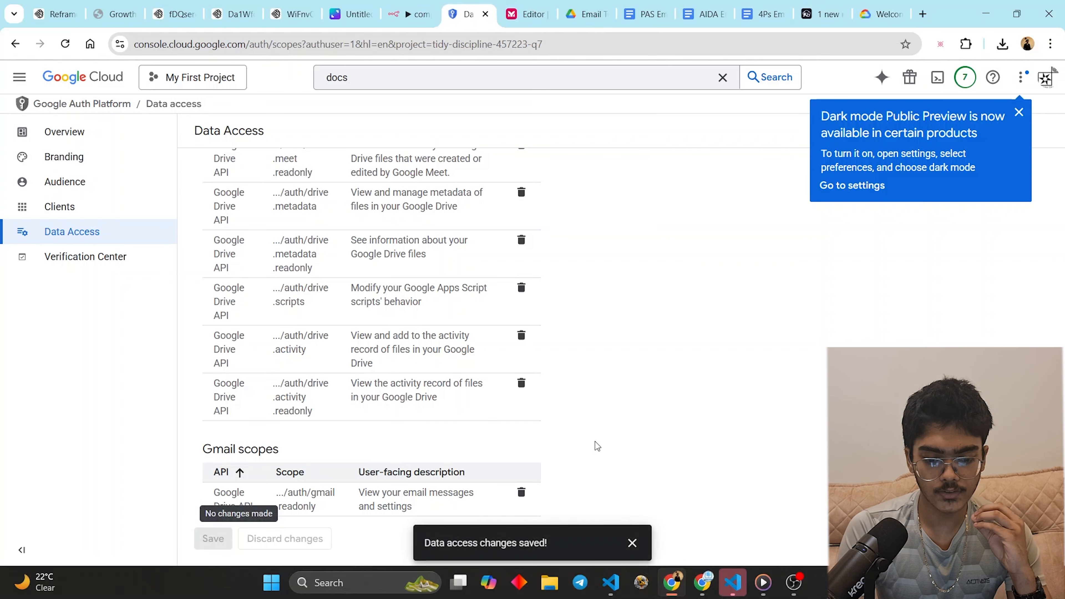
- Dismiss the saved notice and view the Audience page: Testing status, External, zero test users
click(632, 542)
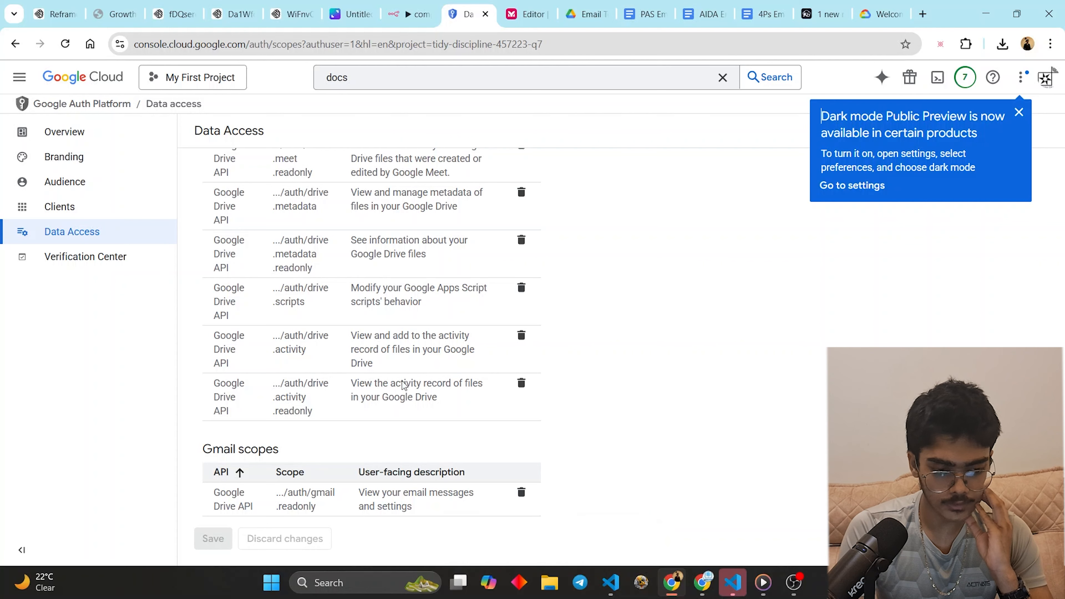
click(86, 208)
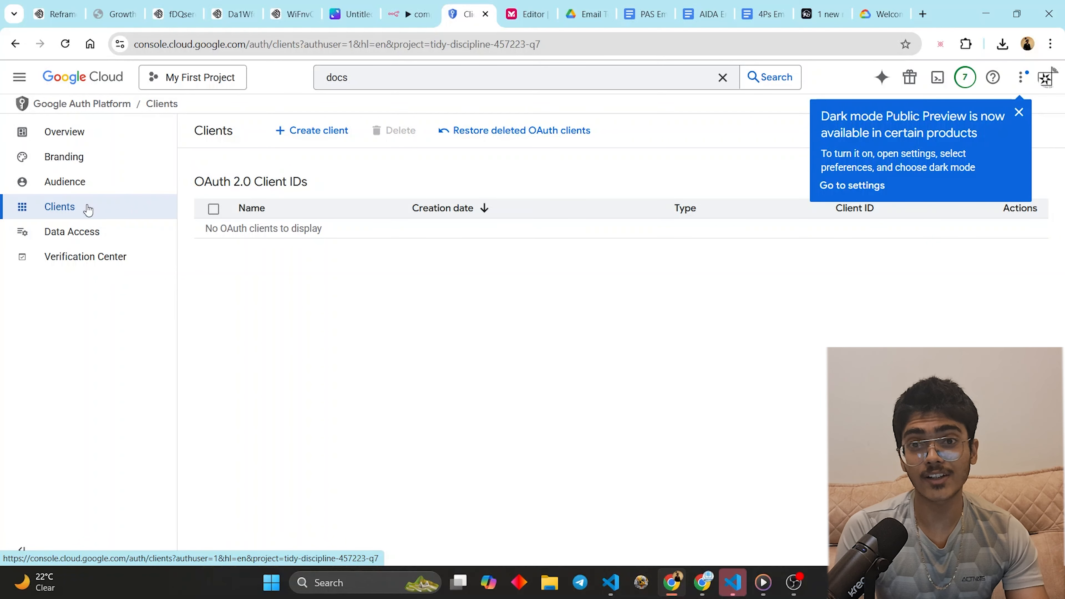
click(80, 183)
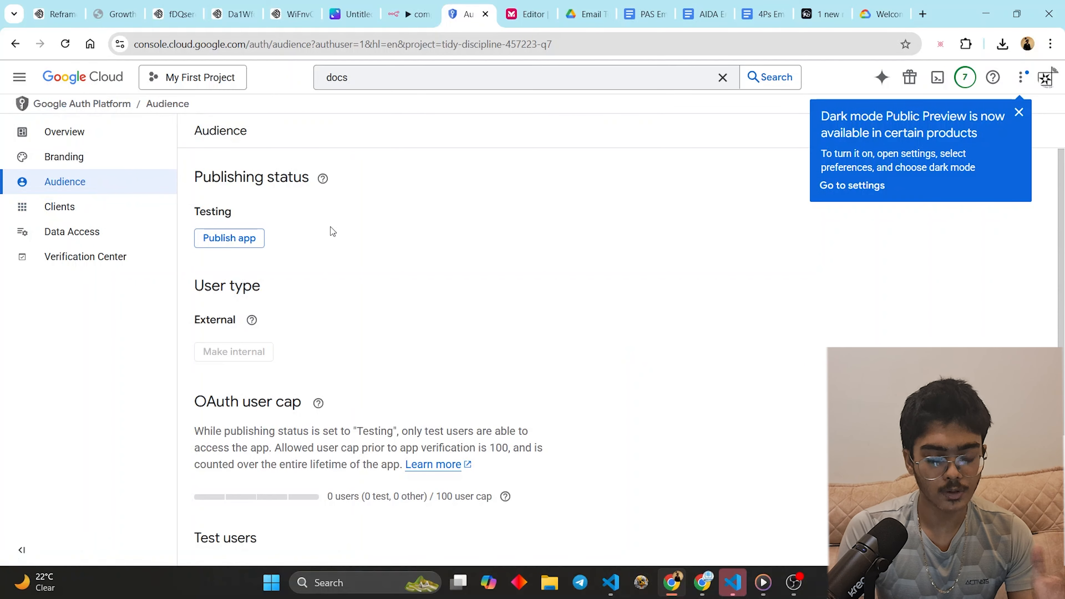
scroll(333, 233, down, 5)
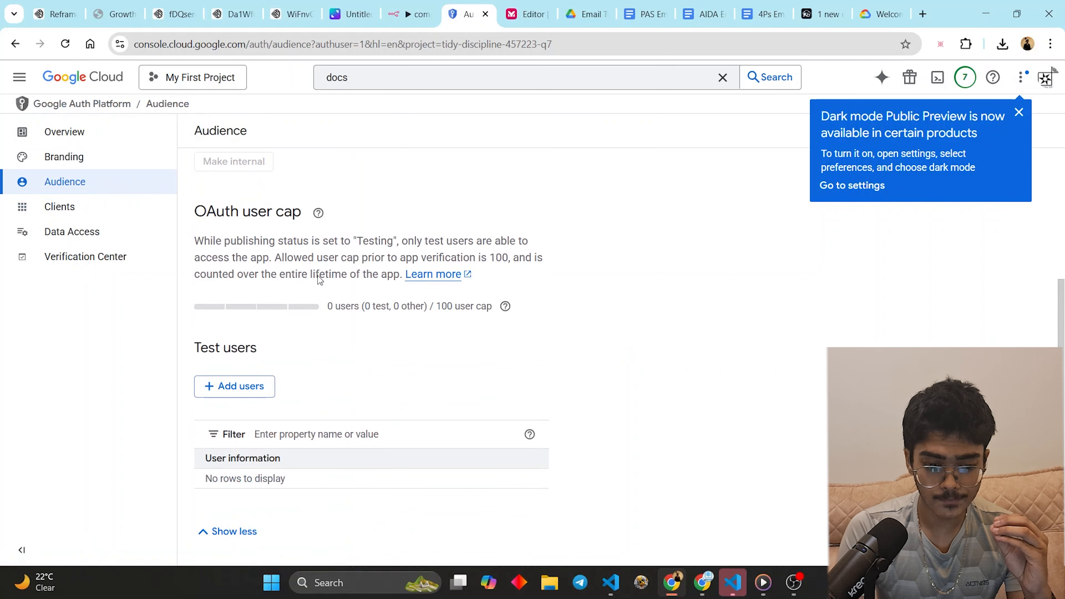
click(248, 387)
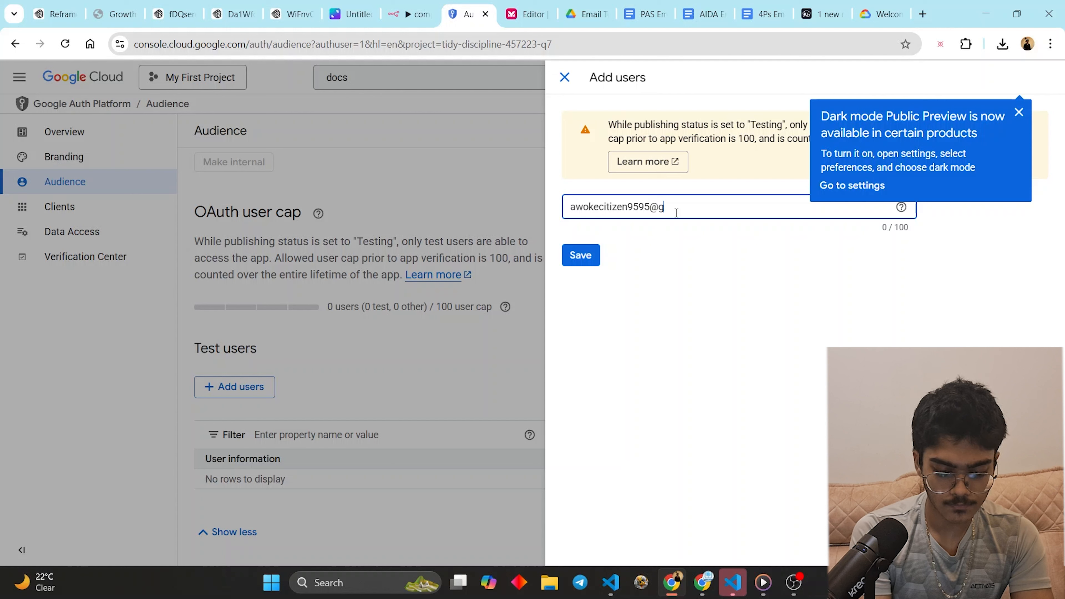
key(Return)
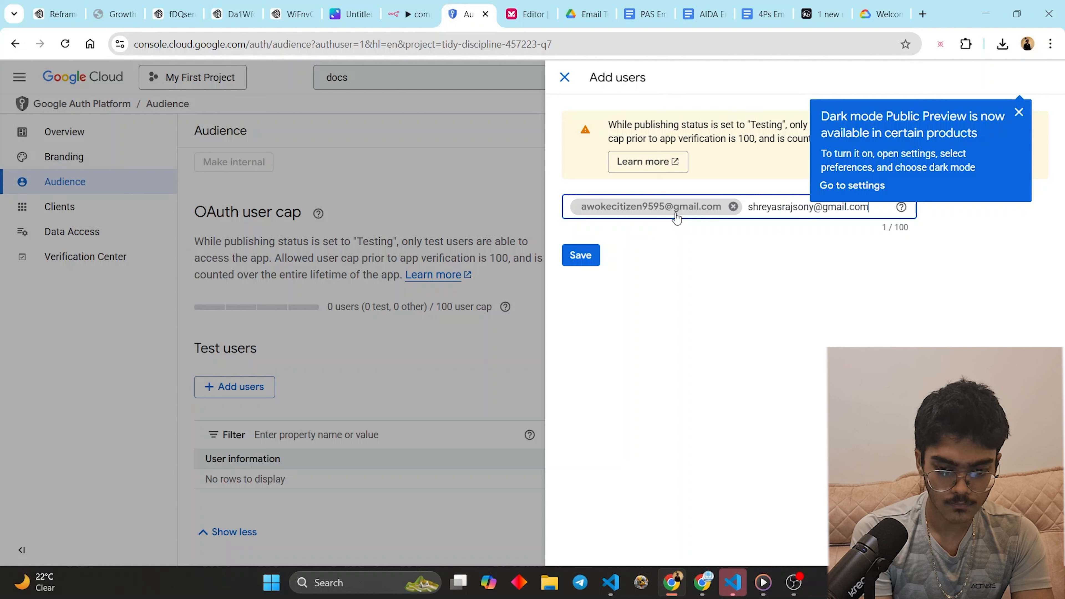
key(Return)
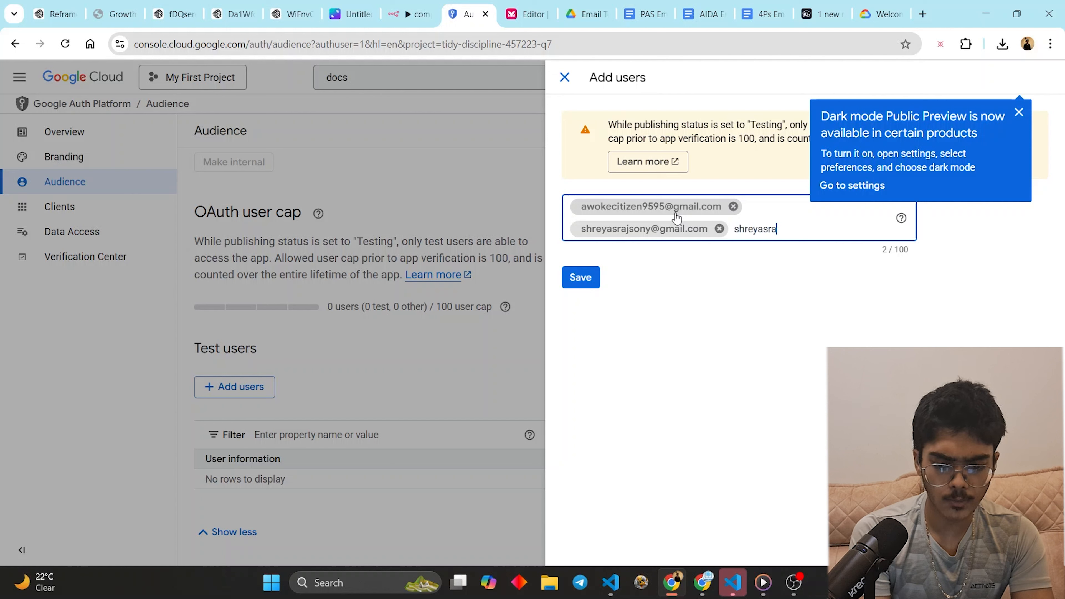
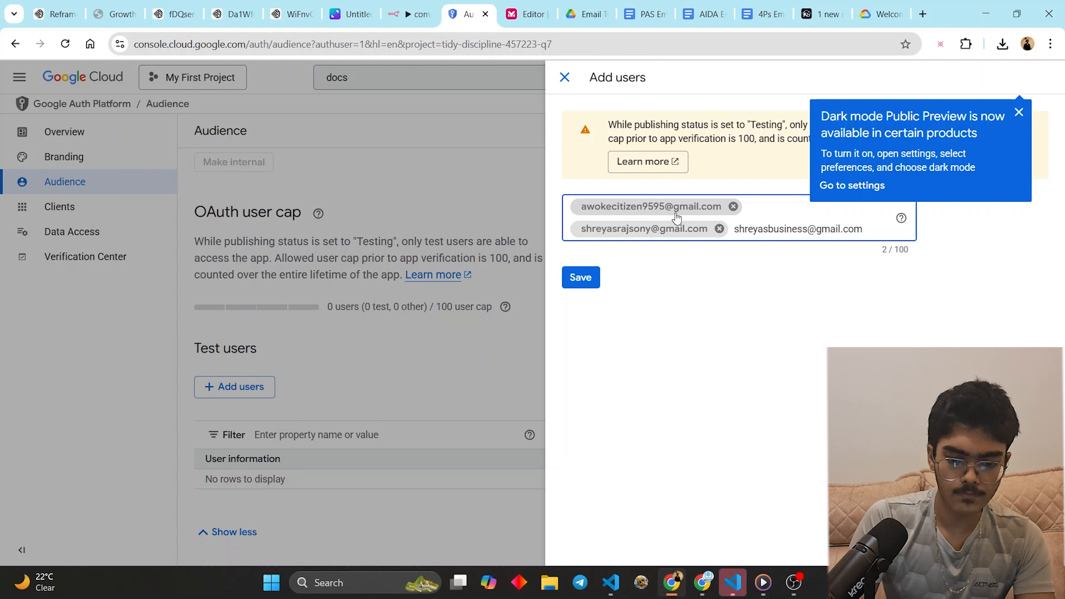
click(579, 280)
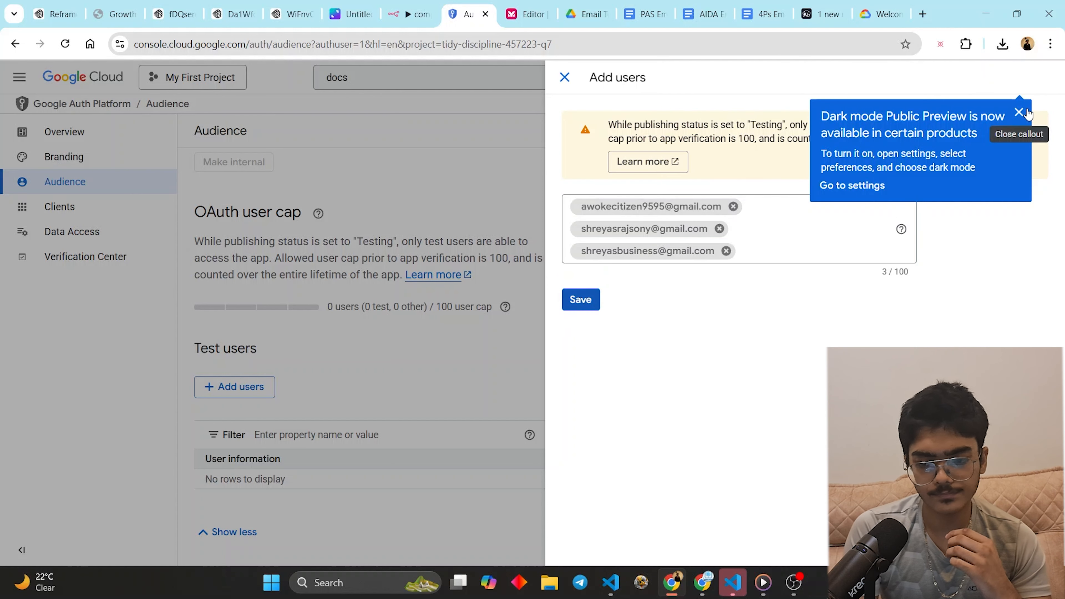
click(564, 77)
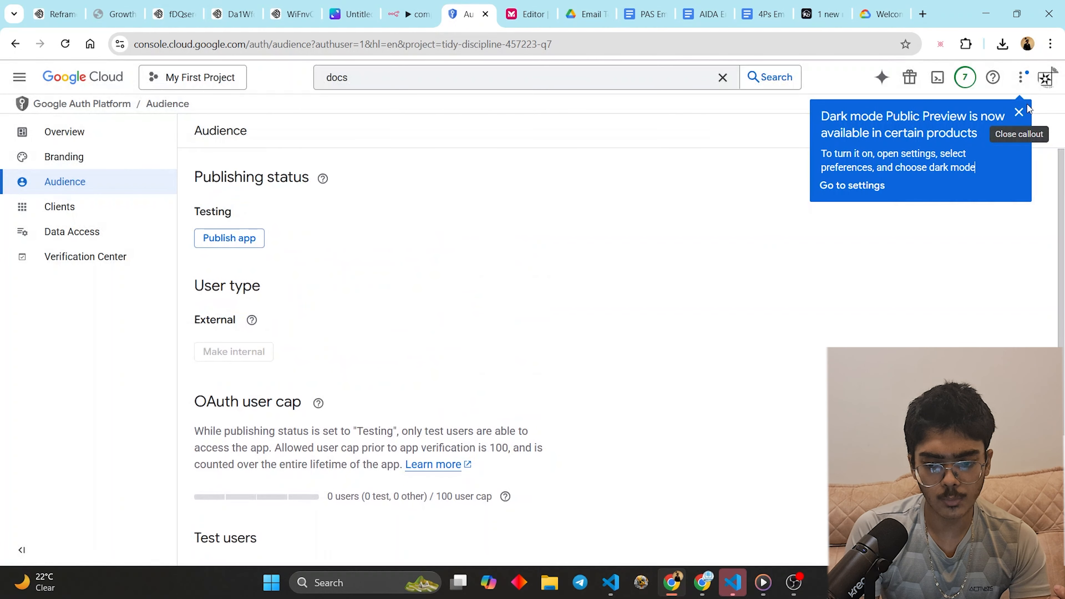
click(842, 186)
click(15, 43)
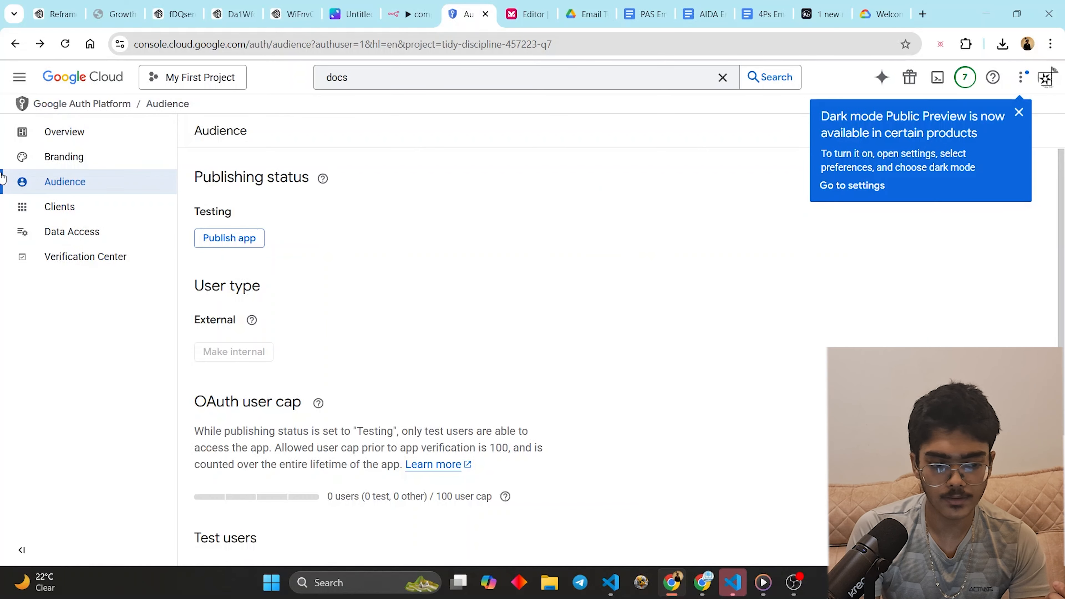
scroll(535, 397, down, 5)
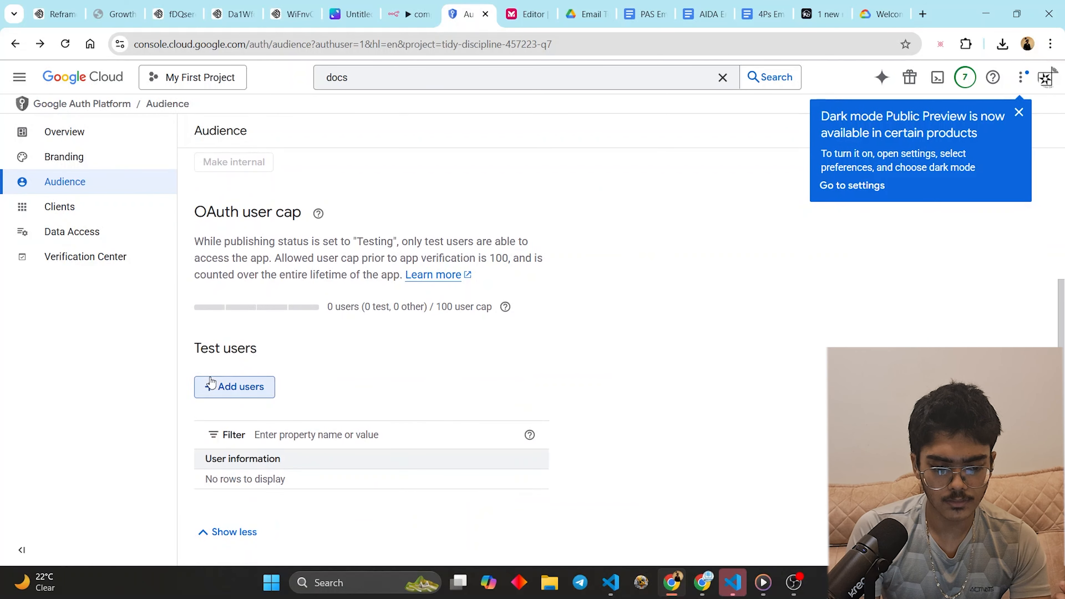
- Add the test user's Gmail address as a test user on the Audience page
click(210, 378)
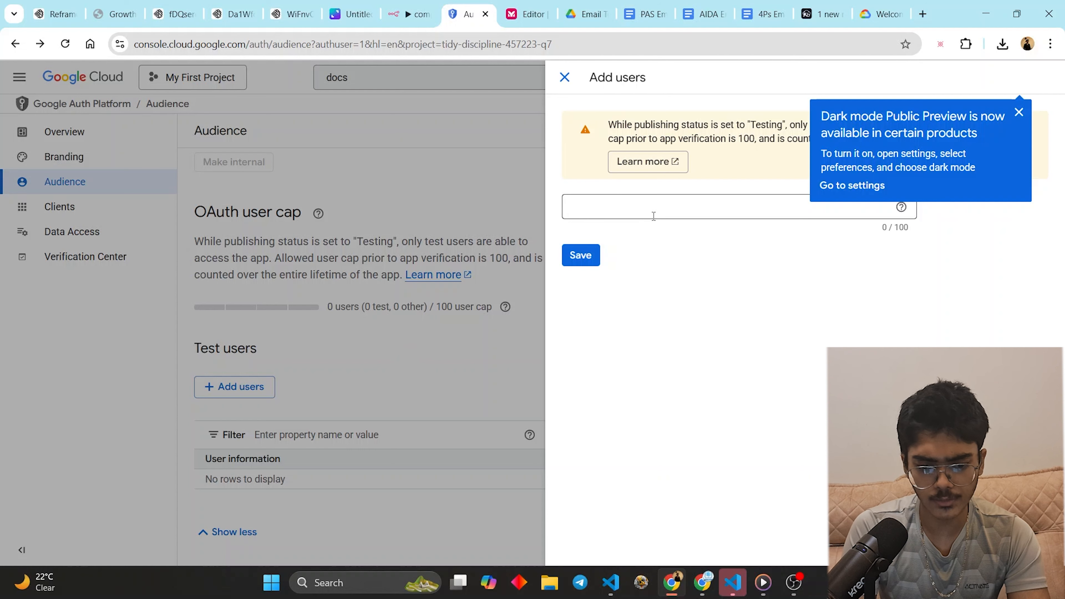
click(671, 207)
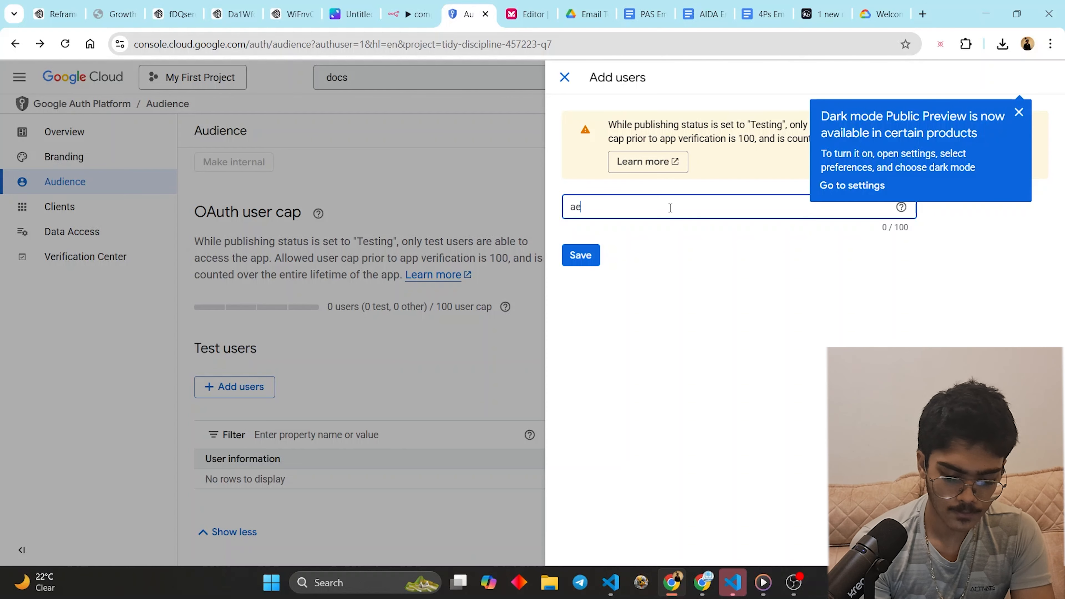
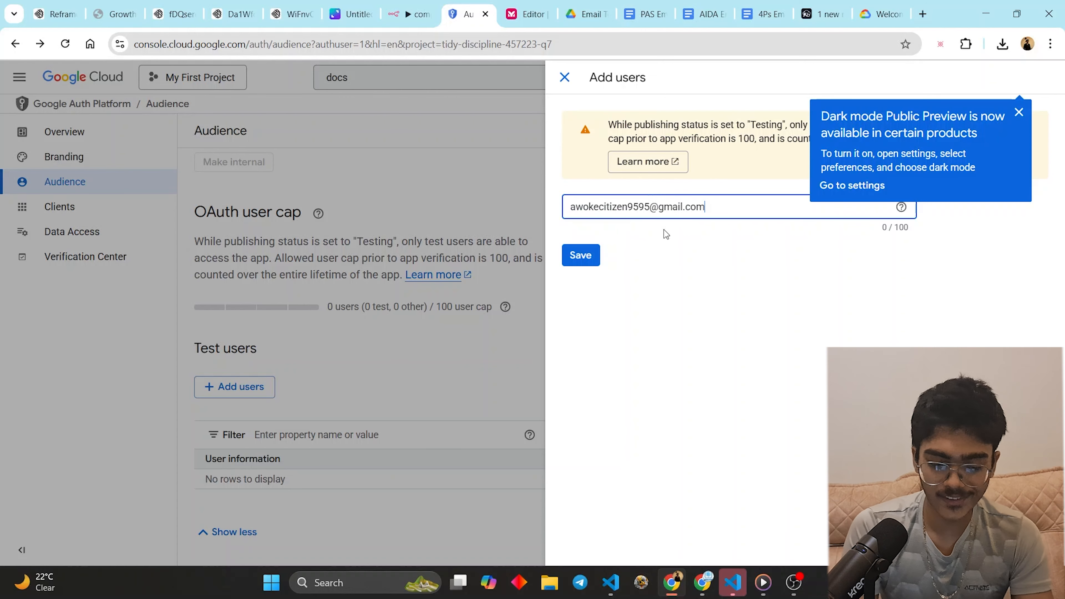
key(Return)
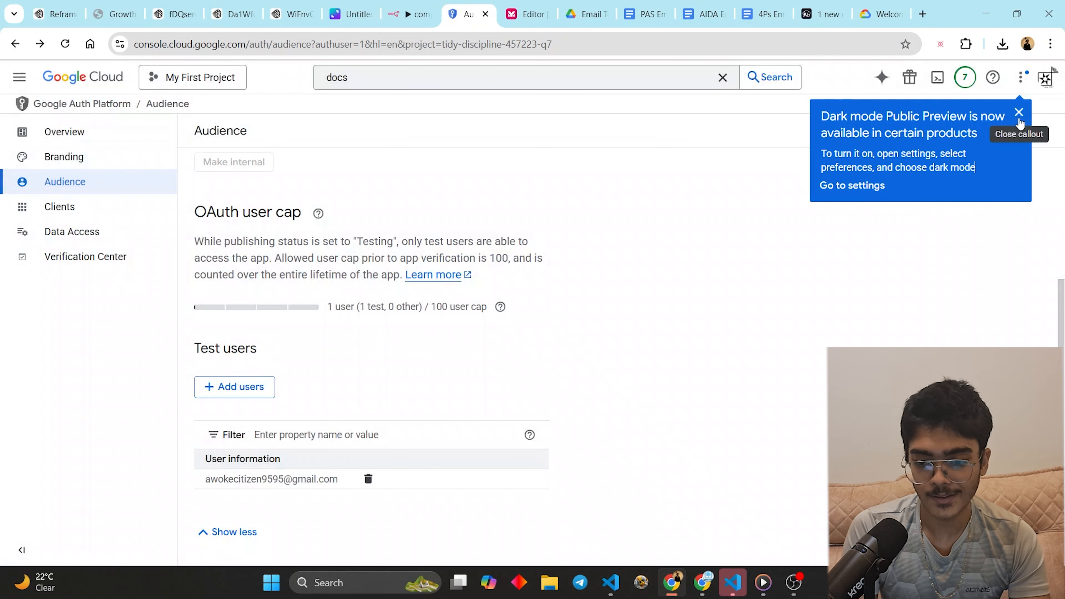
- On the Branding page, add an Authorized domain 1 entry
scroll(257, 496, up, 5)
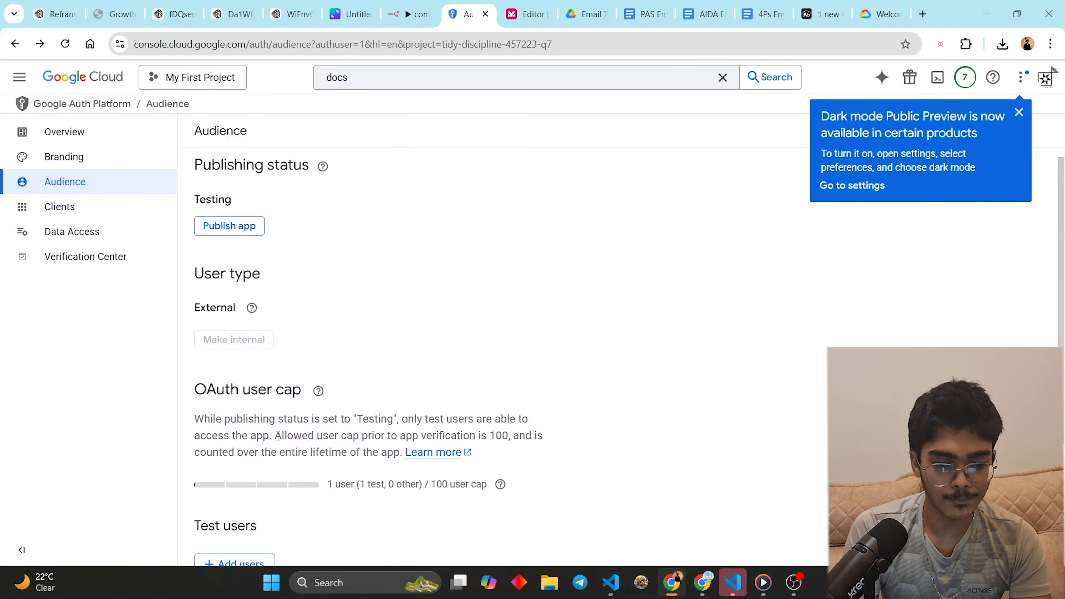
click(106, 166)
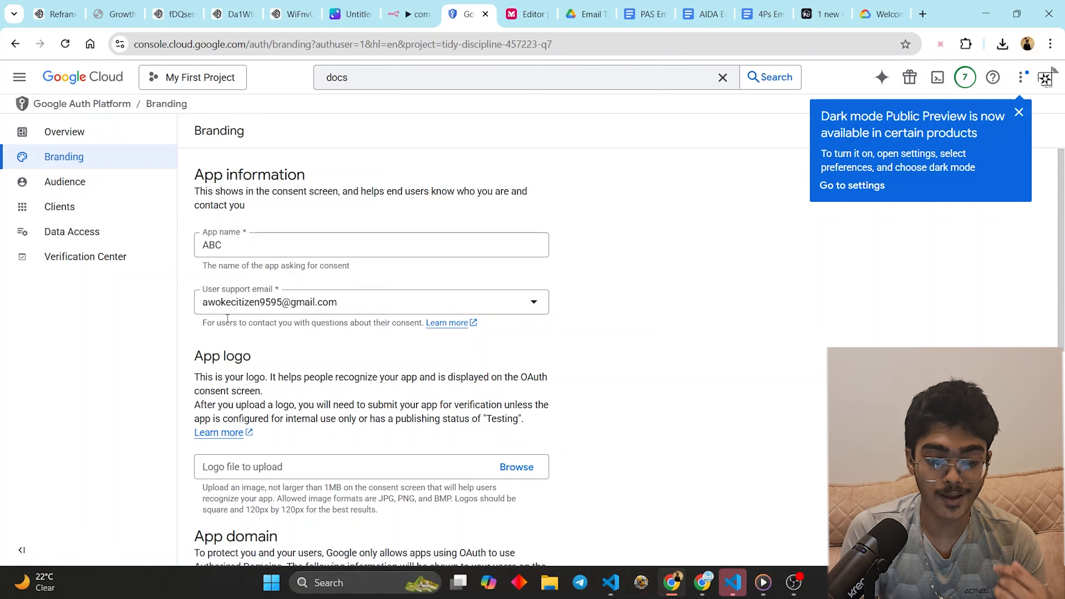
scroll(231, 320, down, 8)
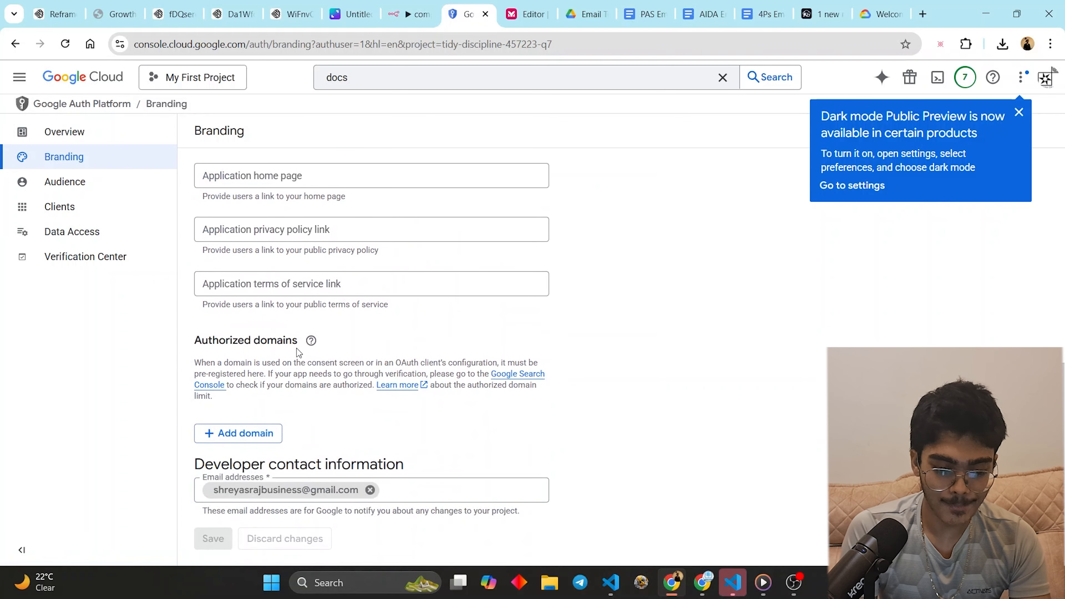
scroll(293, 348, up, 8)
scroll(307, 346, down, 7)
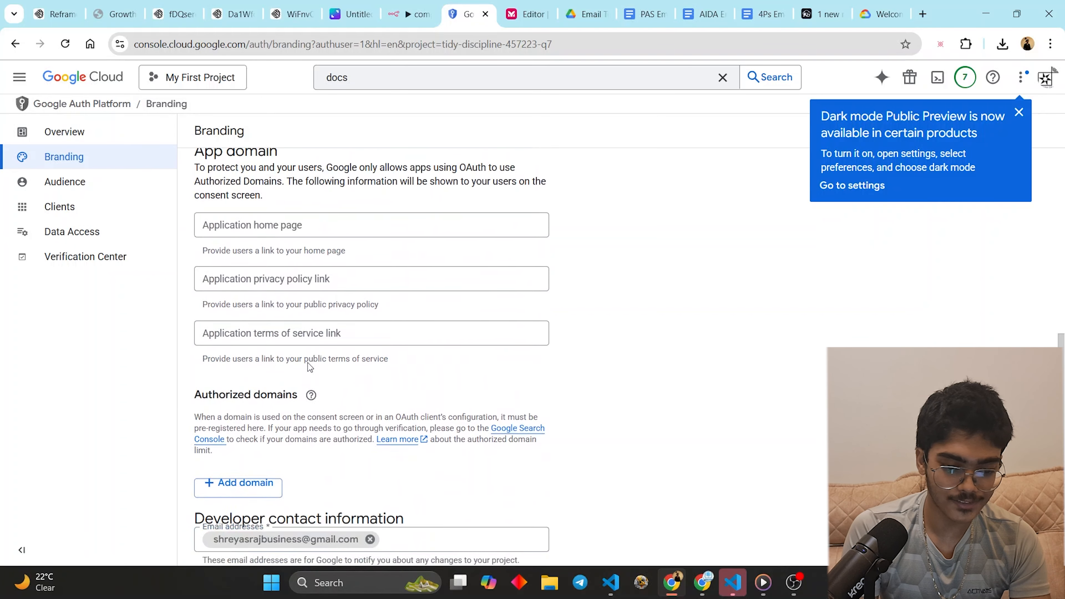
scroll(308, 363, down, 1)
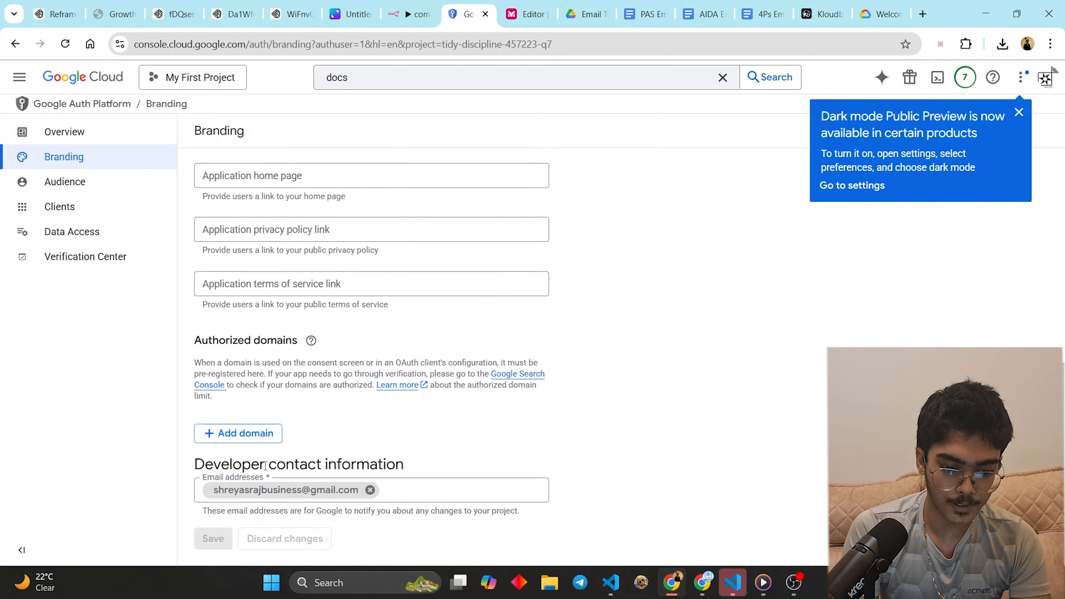
click(259, 438)
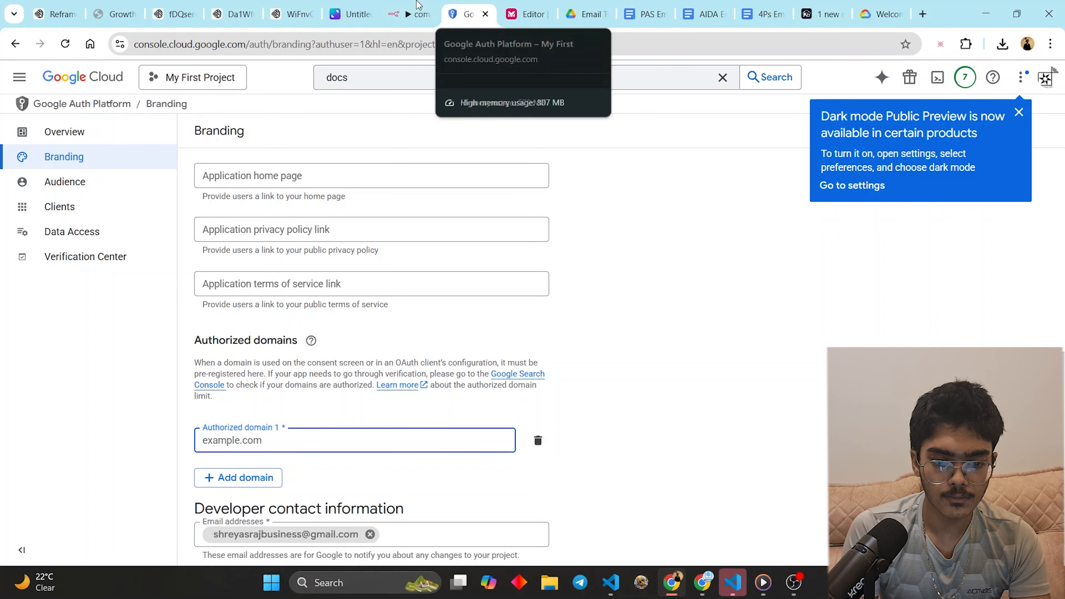
- Copy the n8n instance's address from the n8n tab and return to Branding
click(408, 14)
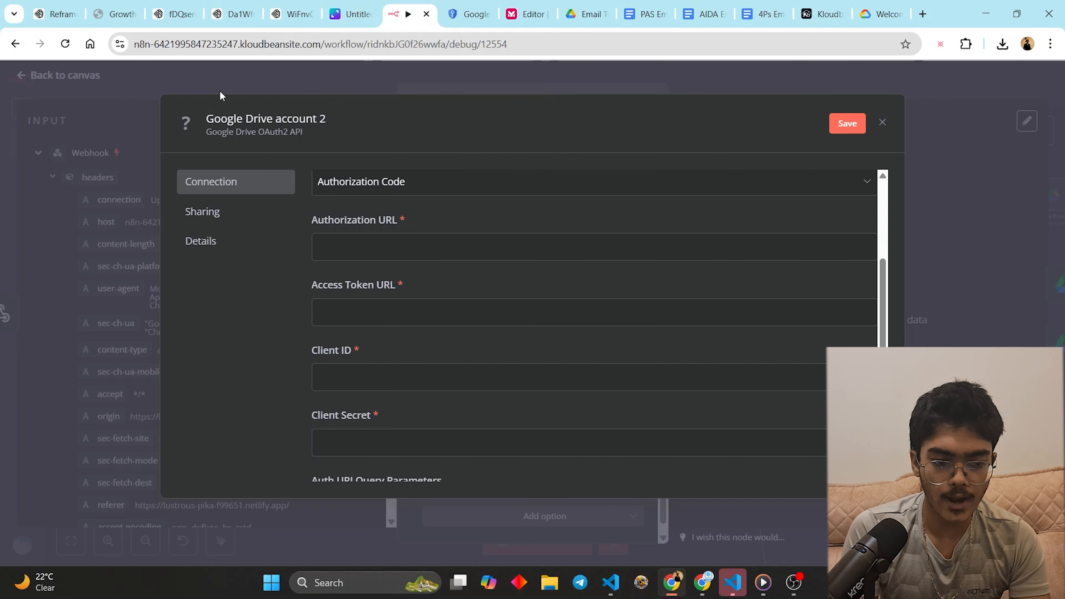
click(321, 43)
drag(320, 43, 141, 53)
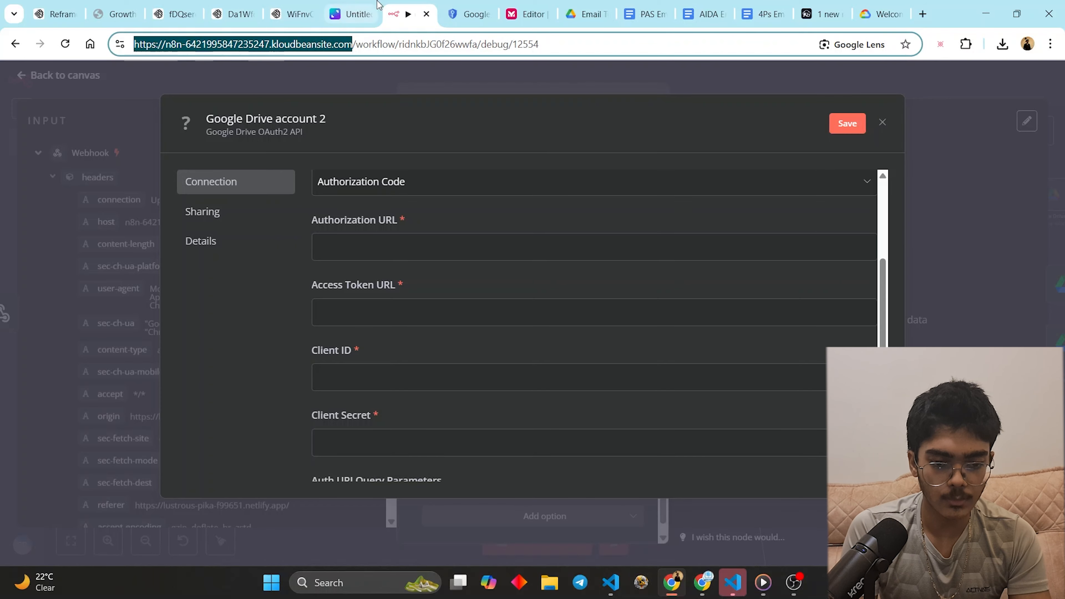
key(ctrl+c)
click(468, 14)
- Paste the address, trim it to kloudbeansite.com, and save the branding changes
key(ctrl+v)
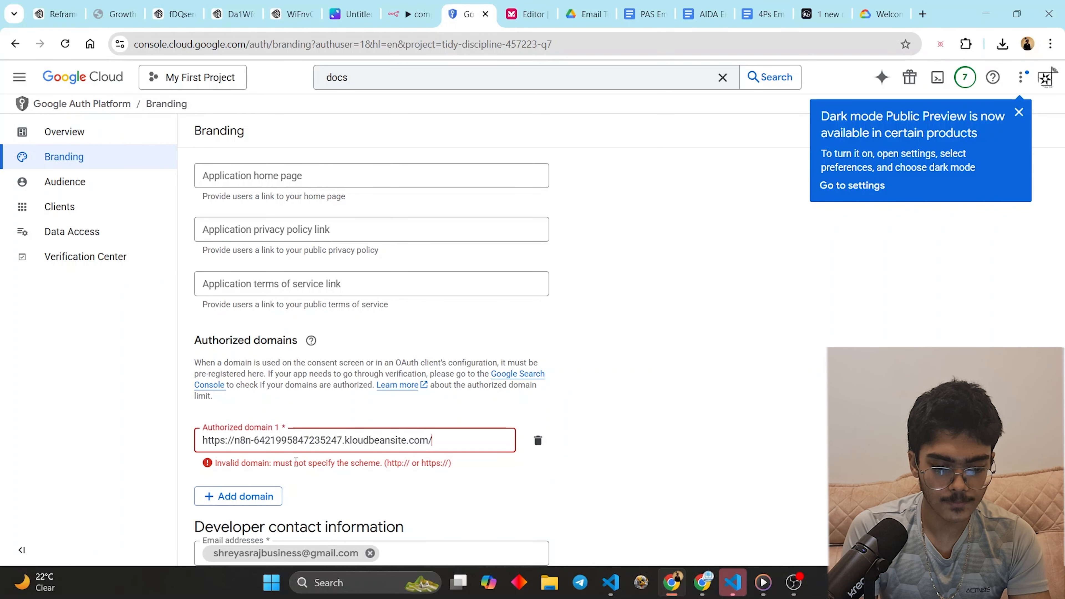
scroll(589, 409, down, 1)
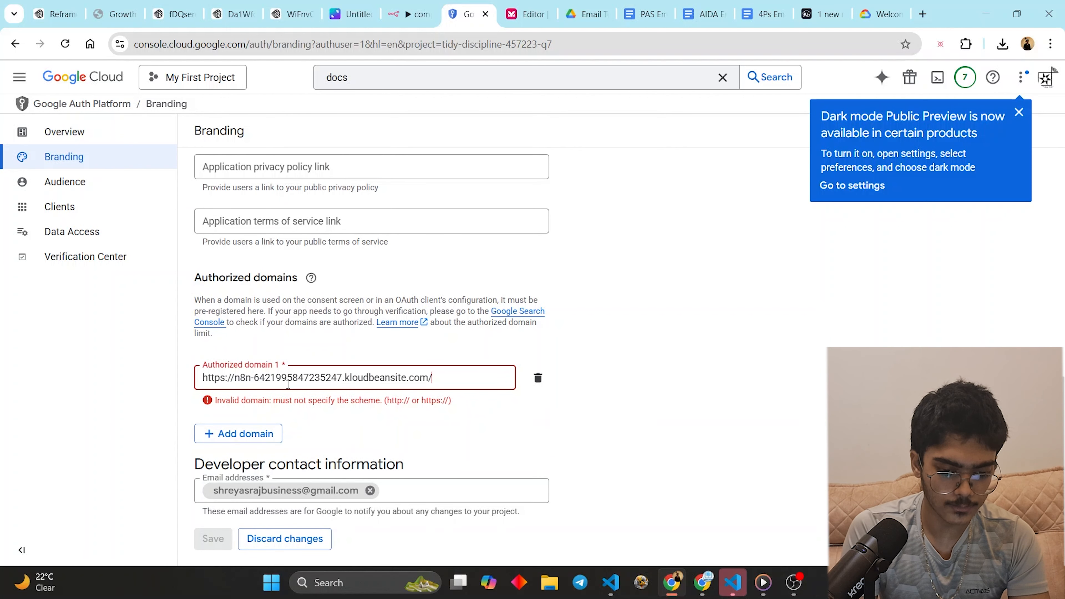
drag(347, 380, 142, 376)
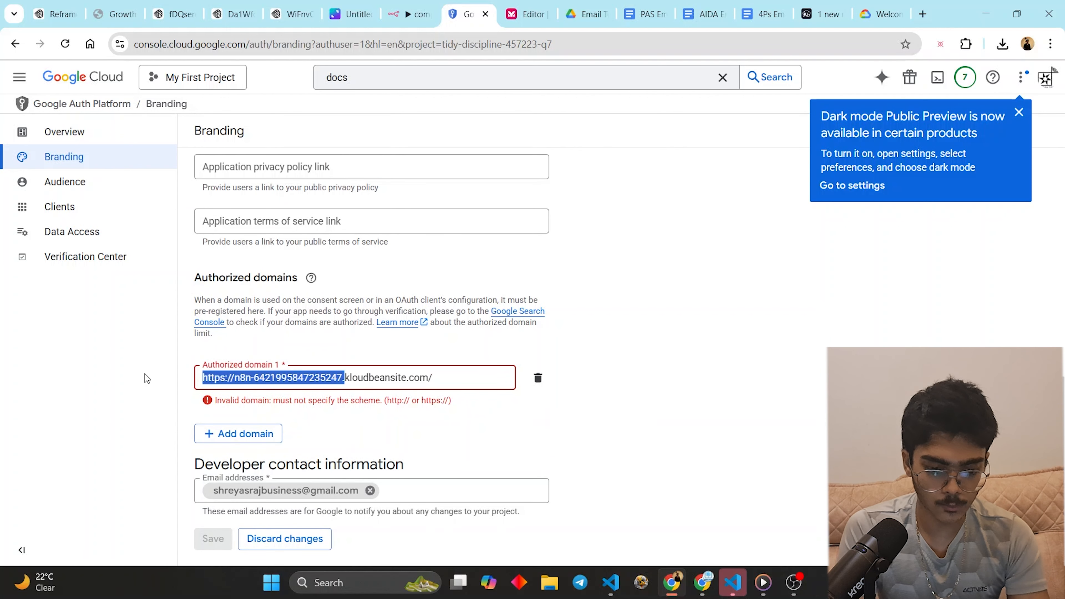
key(BackSpace)
click(356, 377)
key(BackSpace)
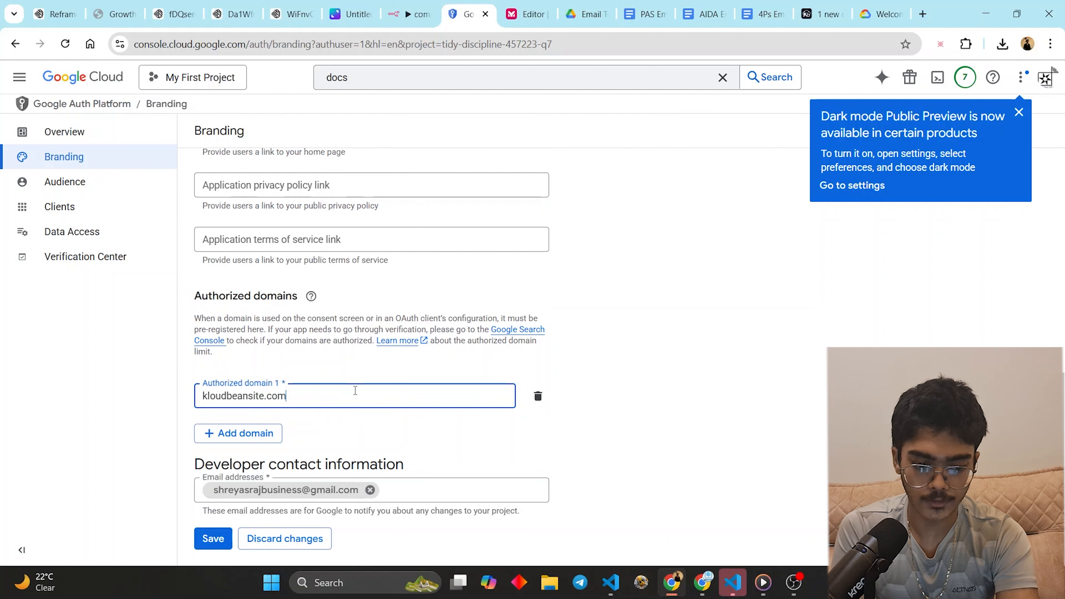
click(213, 539)
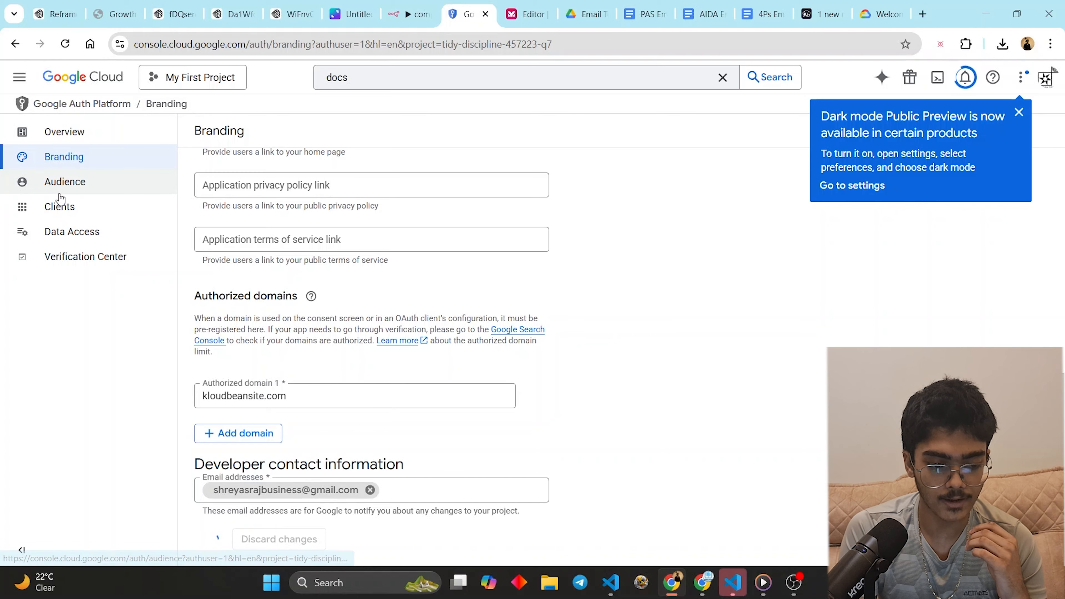
- Navigate to APIs & Services > Credentials
click(20, 77)
mouse_move(105, 262)
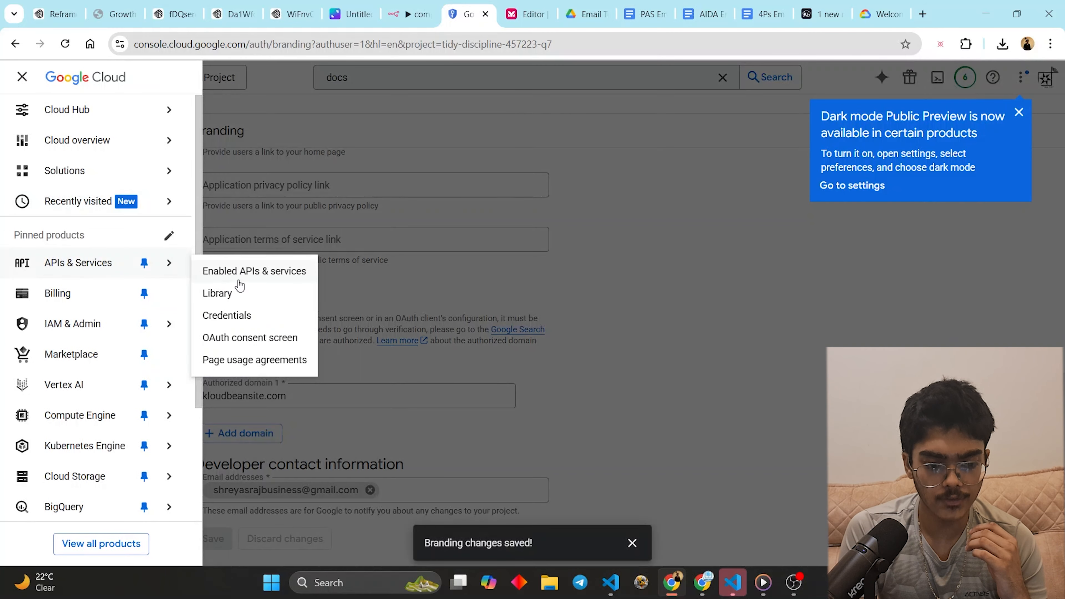
click(235, 315)
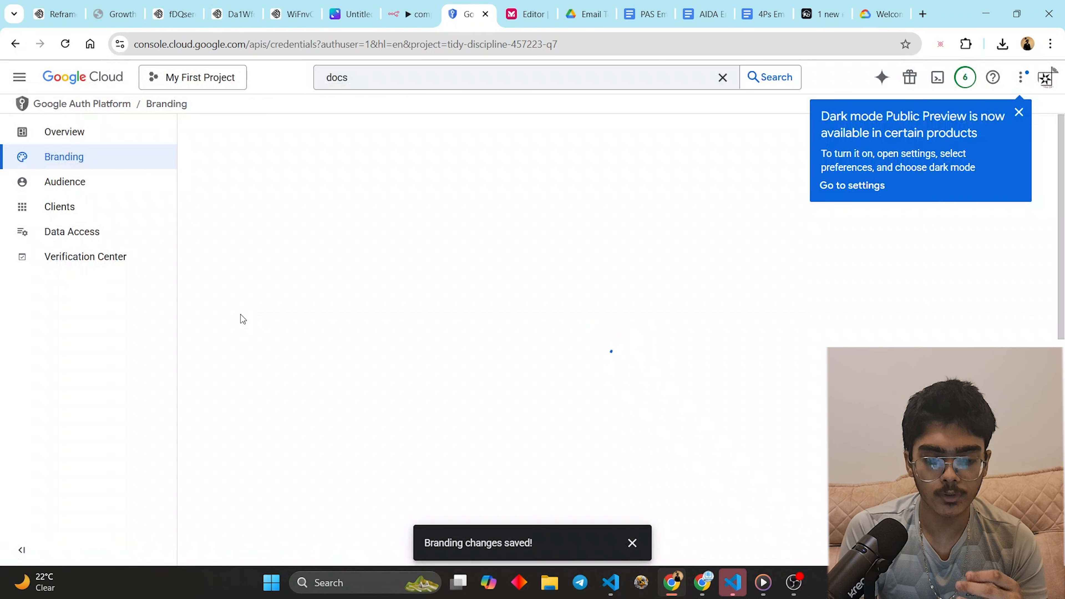
- Start a Web application OAuth client ID named Web client 1
click(369, 119)
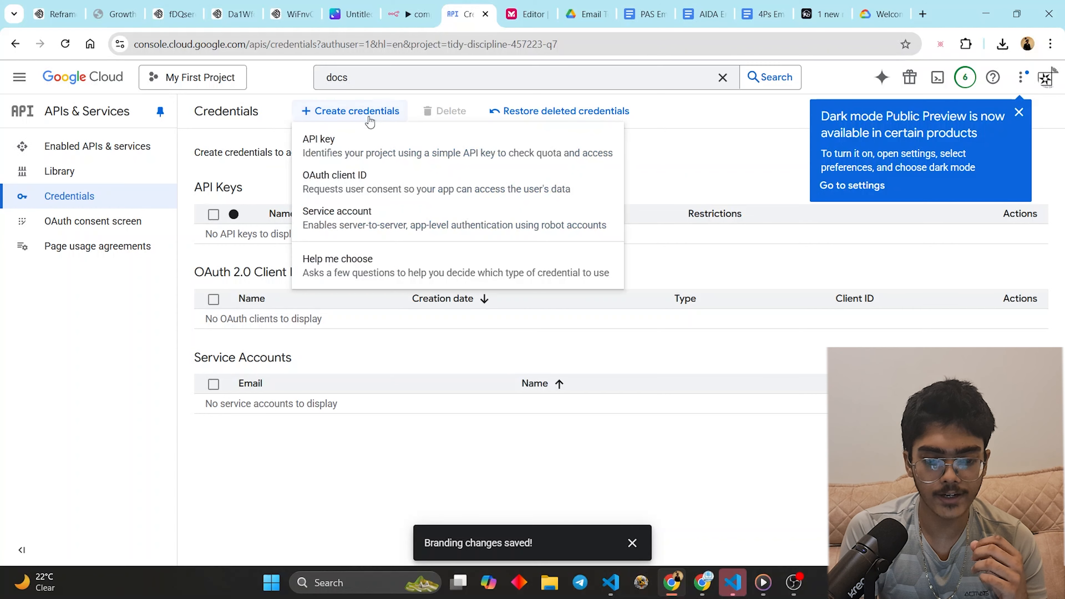
click(345, 185)
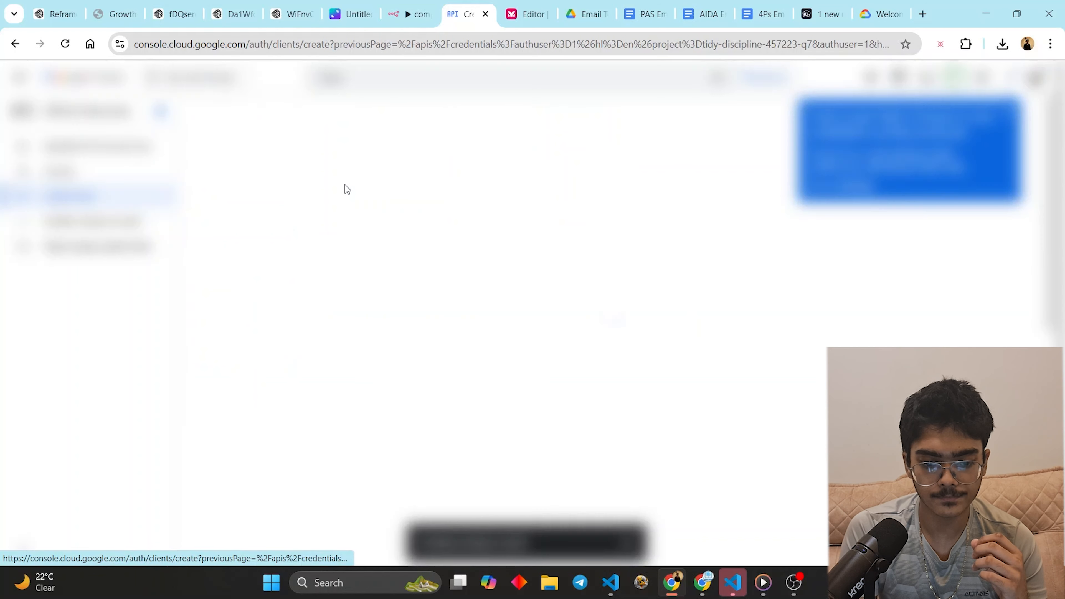
click(323, 239)
click(327, 240)
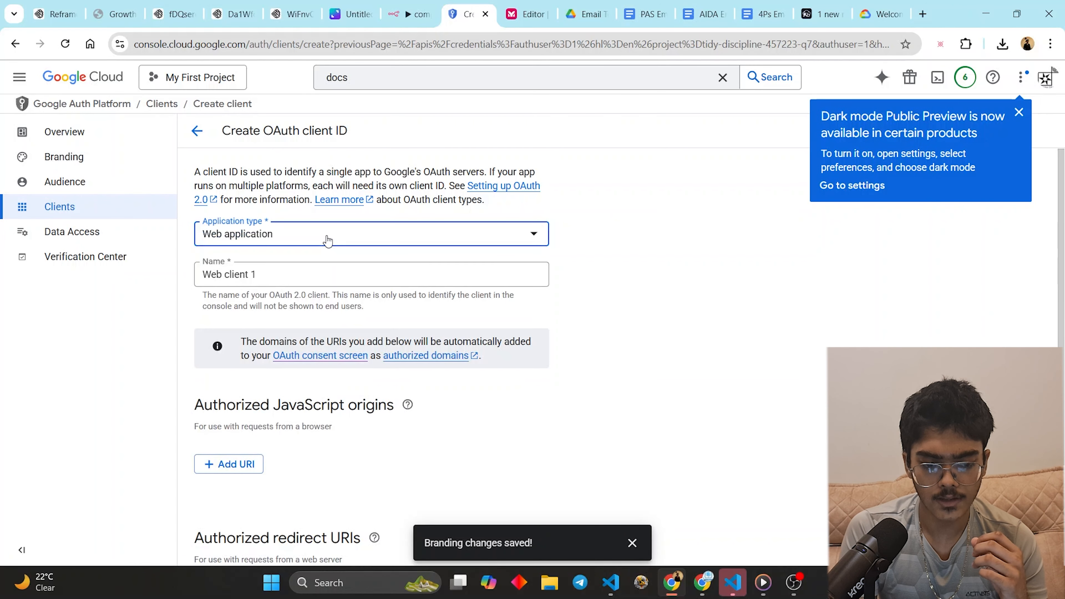
click(300, 270)
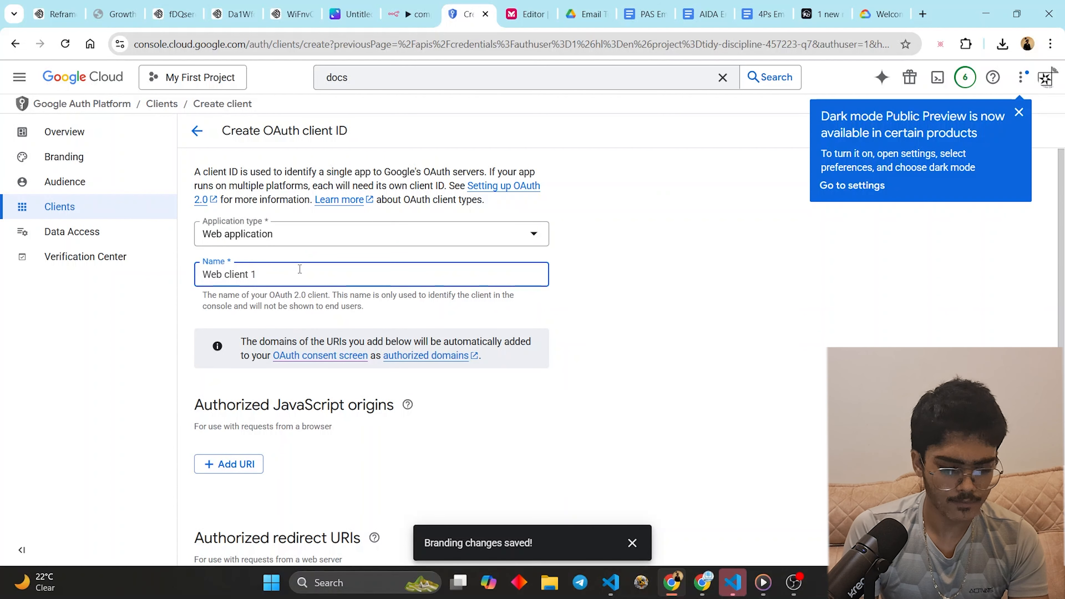
- Add n8n's OAuth callback as redirect URI, create the client, and download its JSON
click(409, 14)
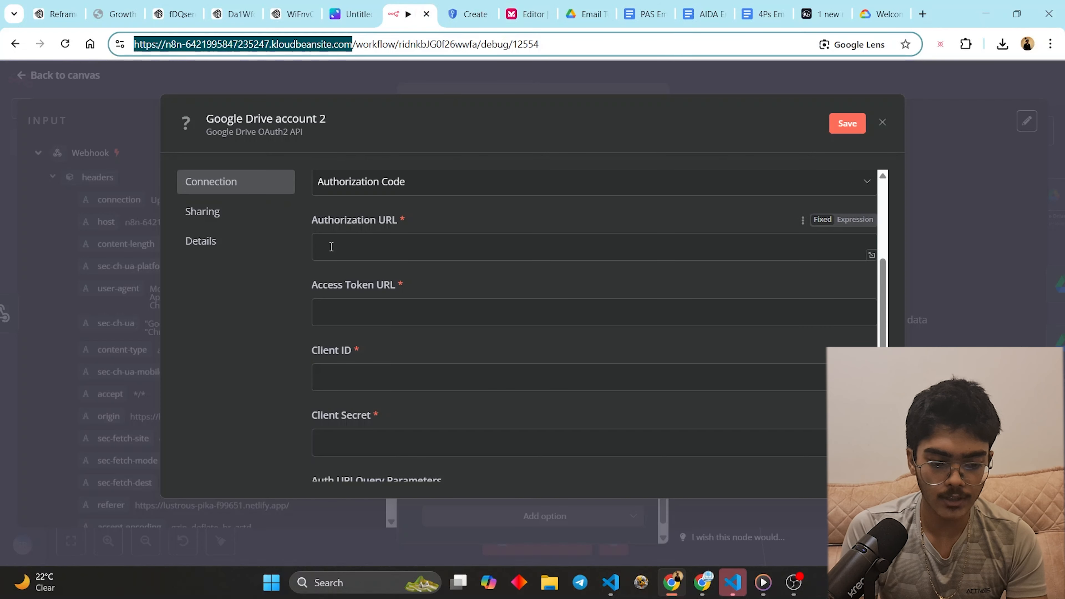
scroll(394, 219, up, 5)
click(405, 305)
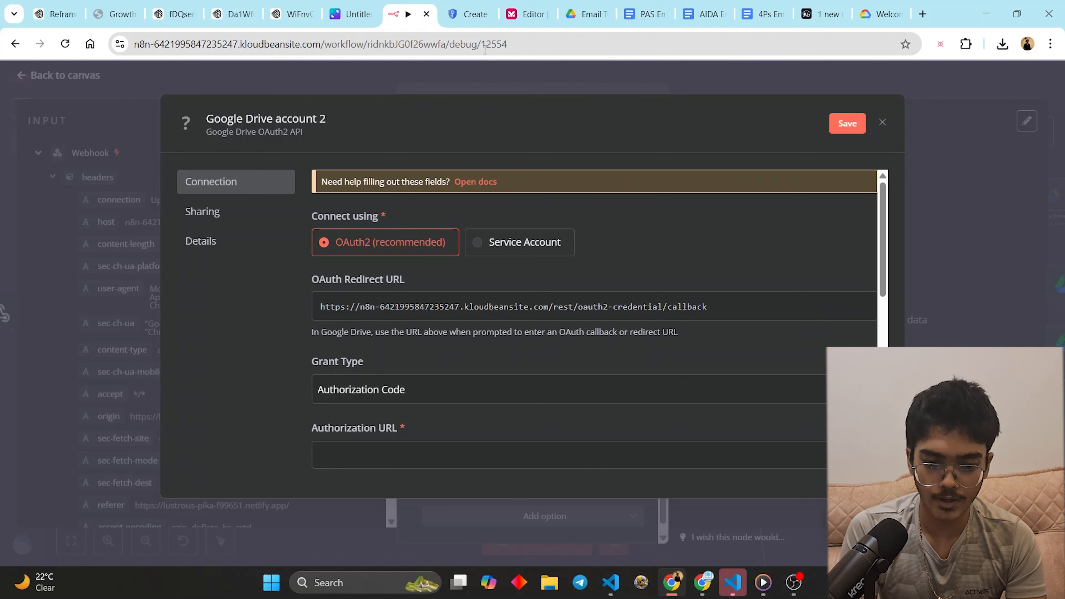
click(467, 14)
scroll(376, 376, down, 3)
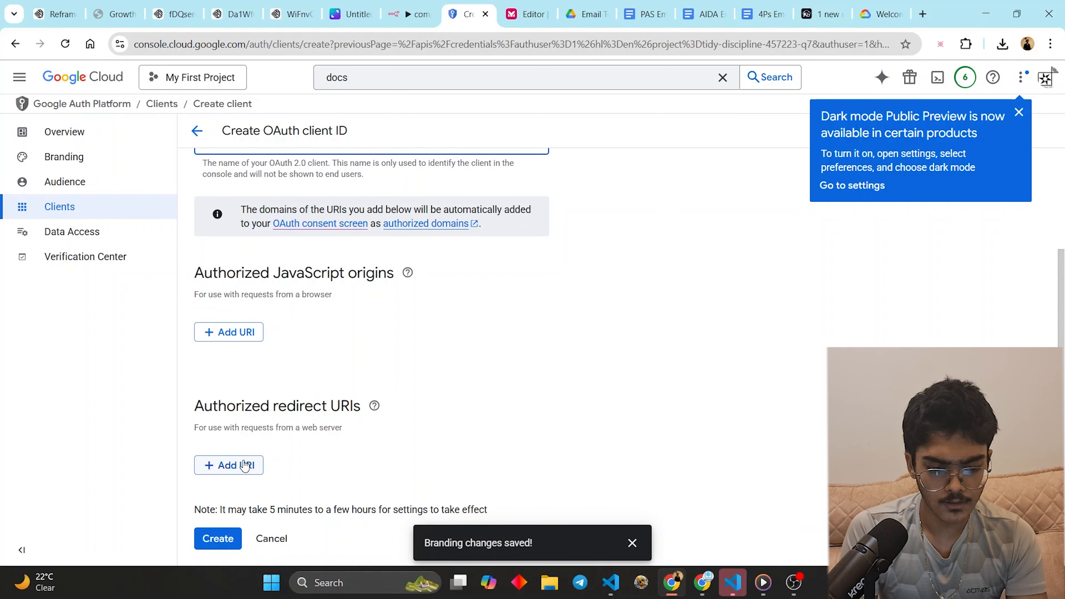
click(246, 465)
scroll(280, 456, down, 1)
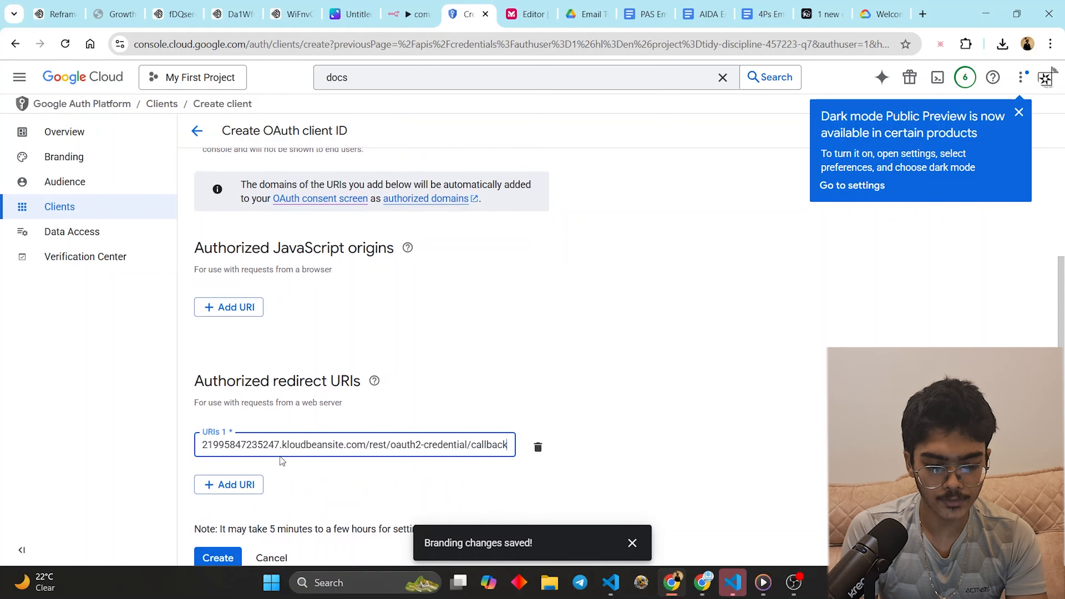
click(208, 538)
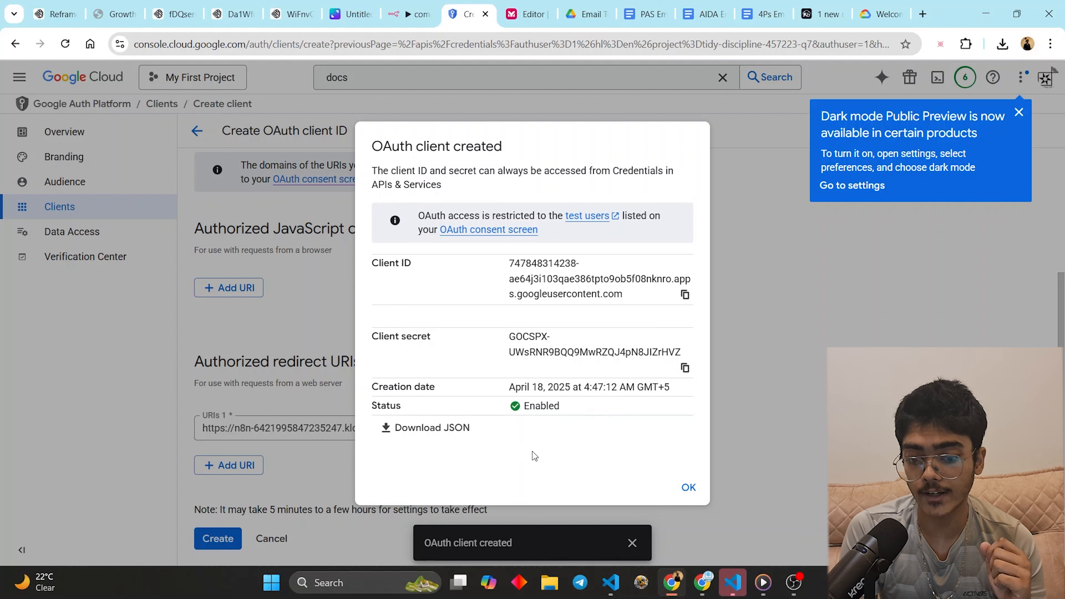
click(458, 438)
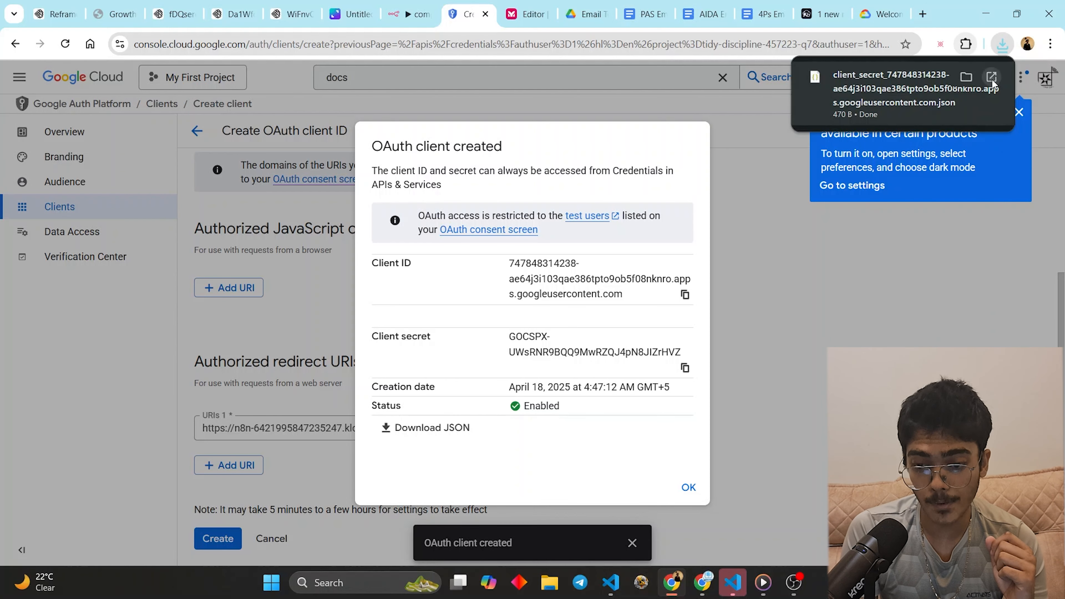
click(991, 77)
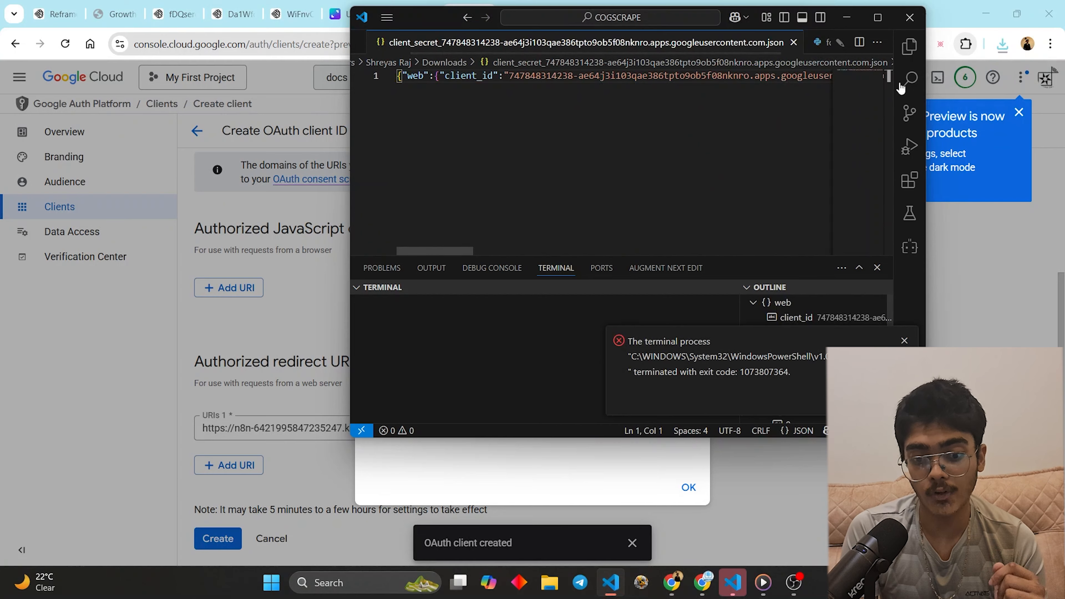
- In the maximized VS Code window, put project_id and token_uri on their own lines
click(877, 17)
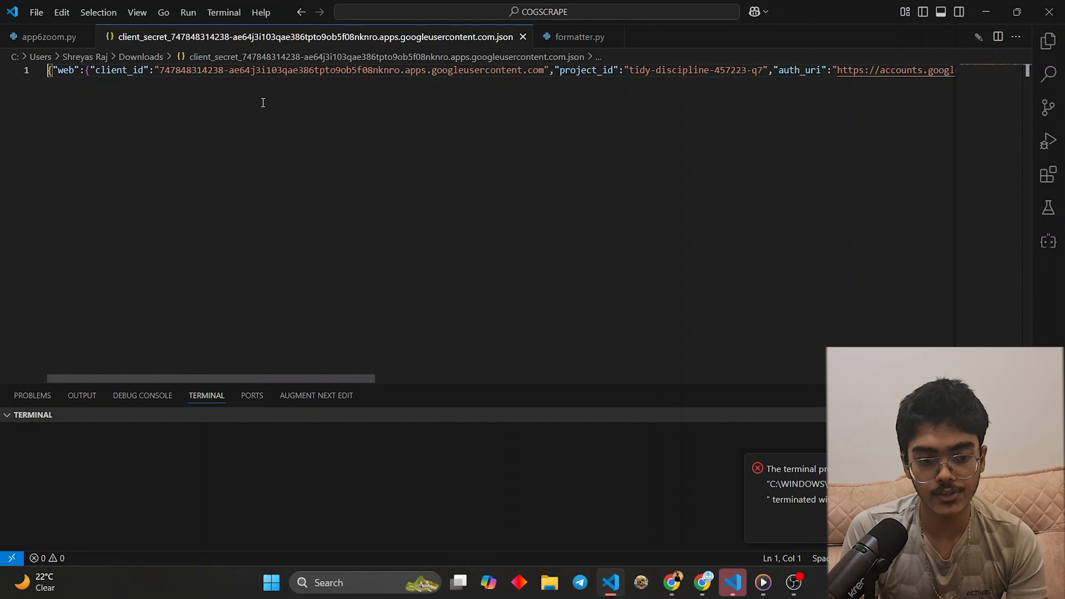
click(556, 69)
key(Return)
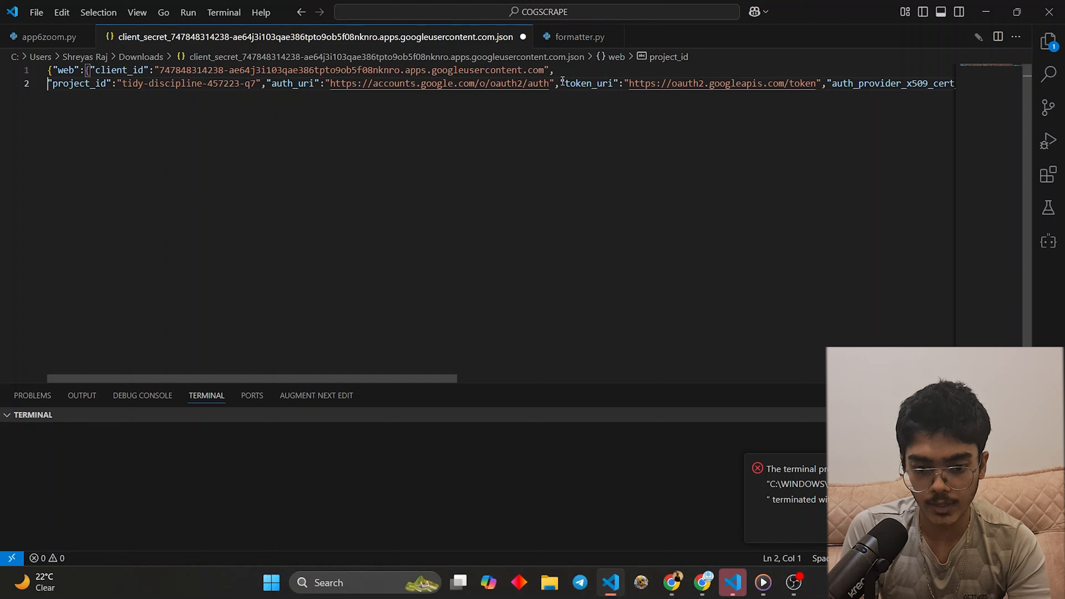
click(562, 81)
key(Return)
key(ctrl+slash)
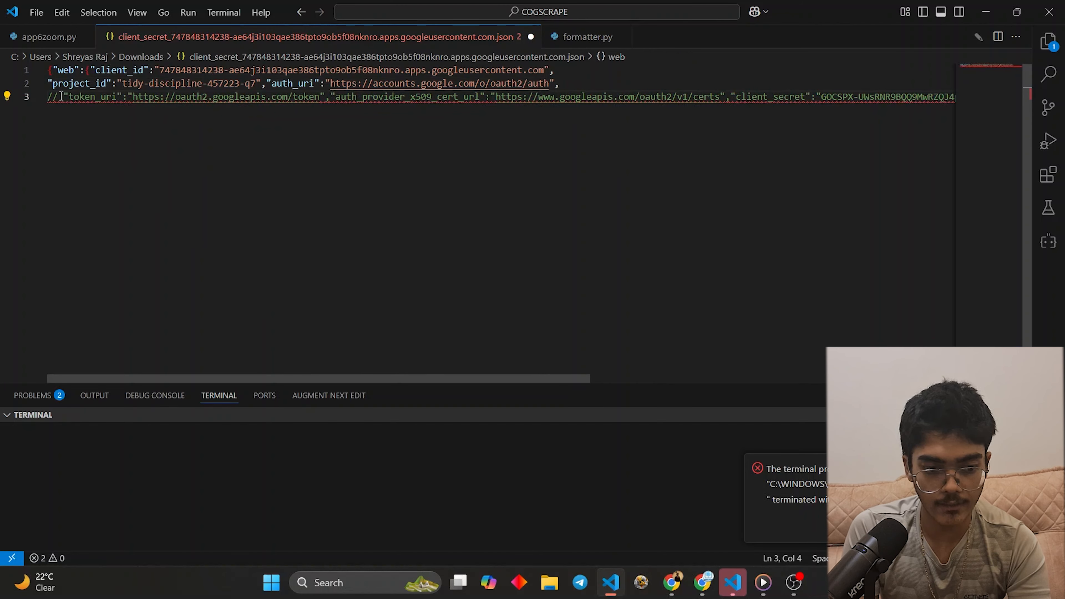
key(BackSpace)
key(BackSpace)
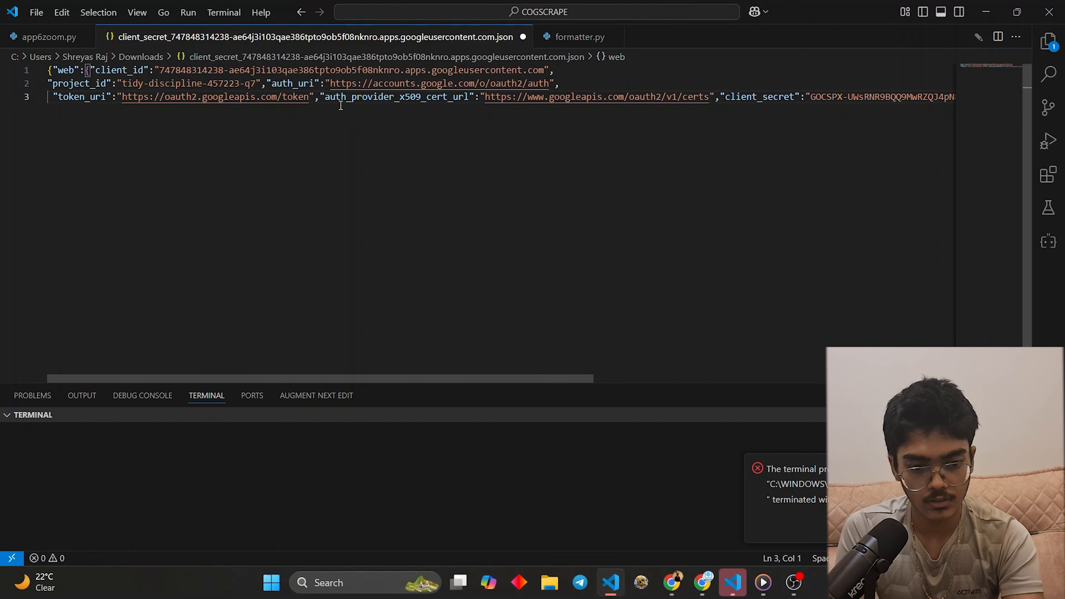
- Move auth_provider_x509_cert_url and client_secret onto new lines, then minimize VS Code
click(324, 101)
key(Return)
key(ctrl+slash)
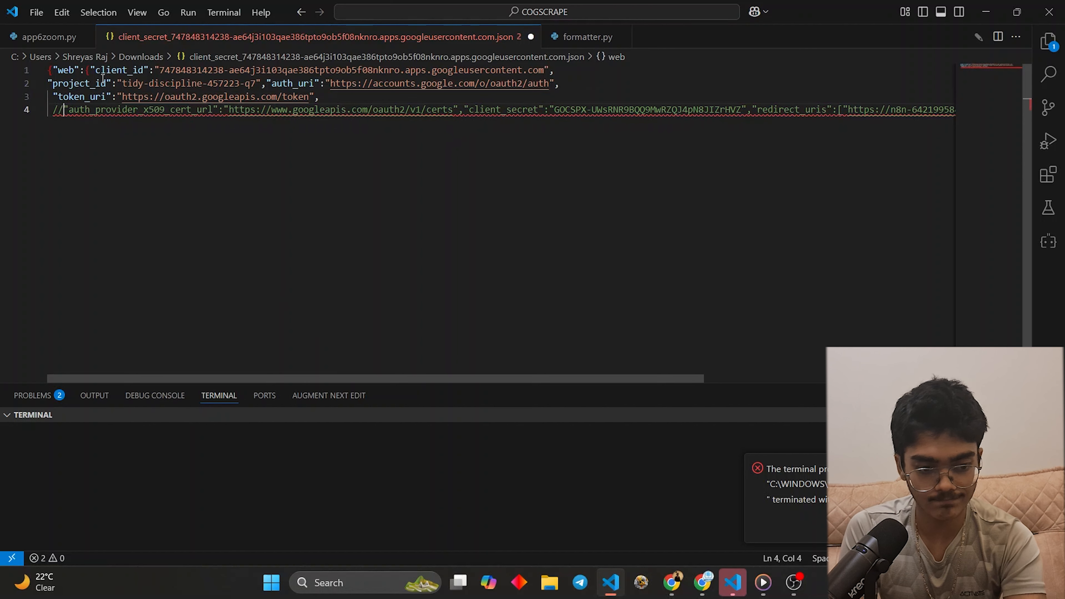
key(BackSpace)
key(BackSpace)
key(BackSpace)
click(461, 110)
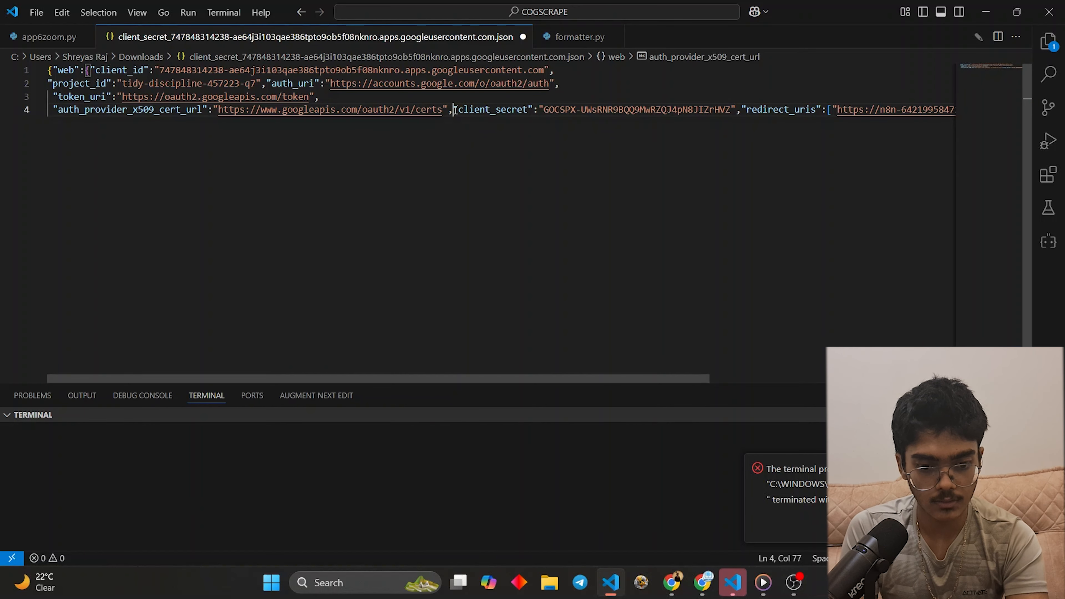
key(Return)
key(ctrl+slash)
key(BackSpace)
key(BackSpace)
key(BackSpace)
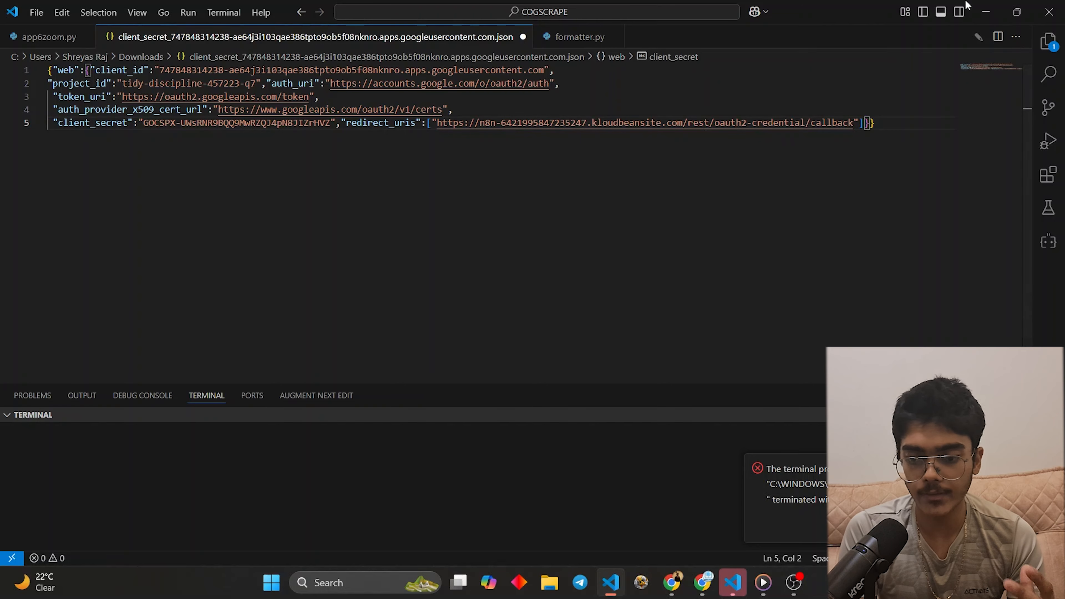
click(979, 7)
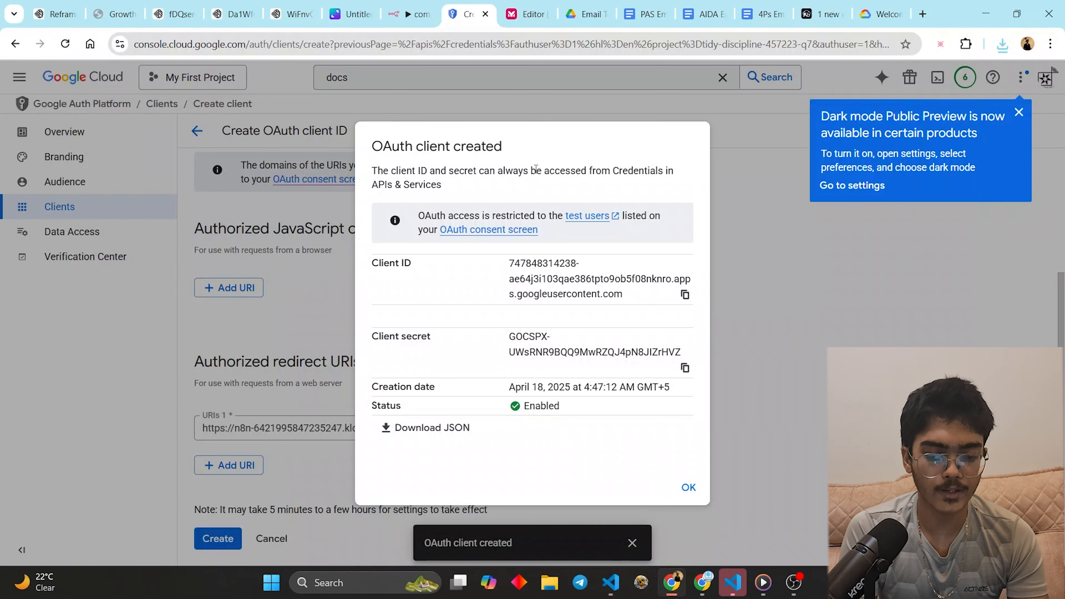
- Copy client_id from the JSON file into the n8n credential's Client ID field
click(416, 3)
scroll(474, 342, down, 5)
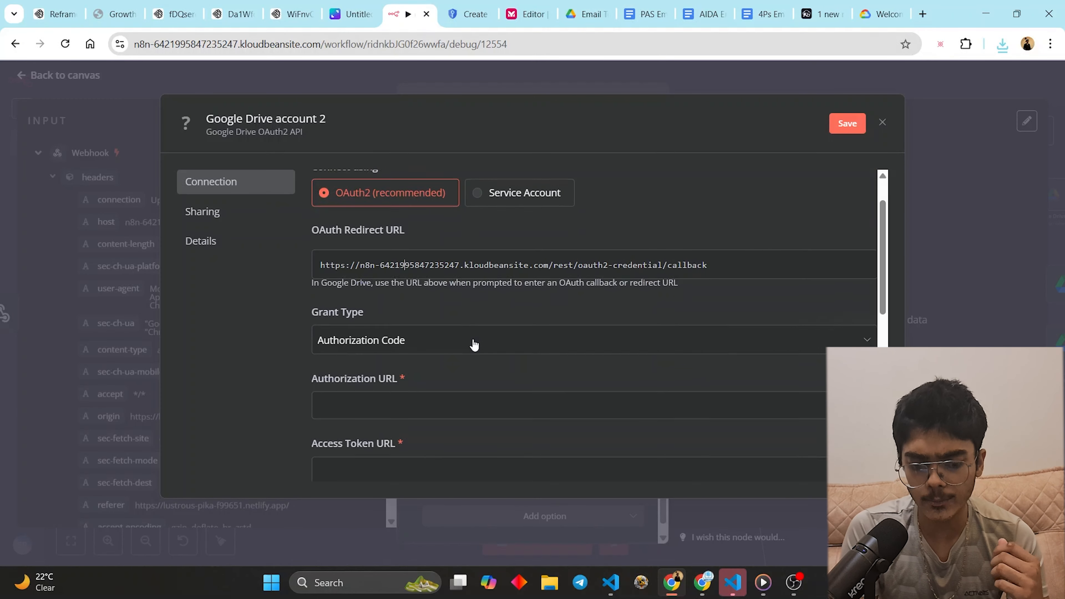
drag(611, 583, 704, 585)
click(704, 583)
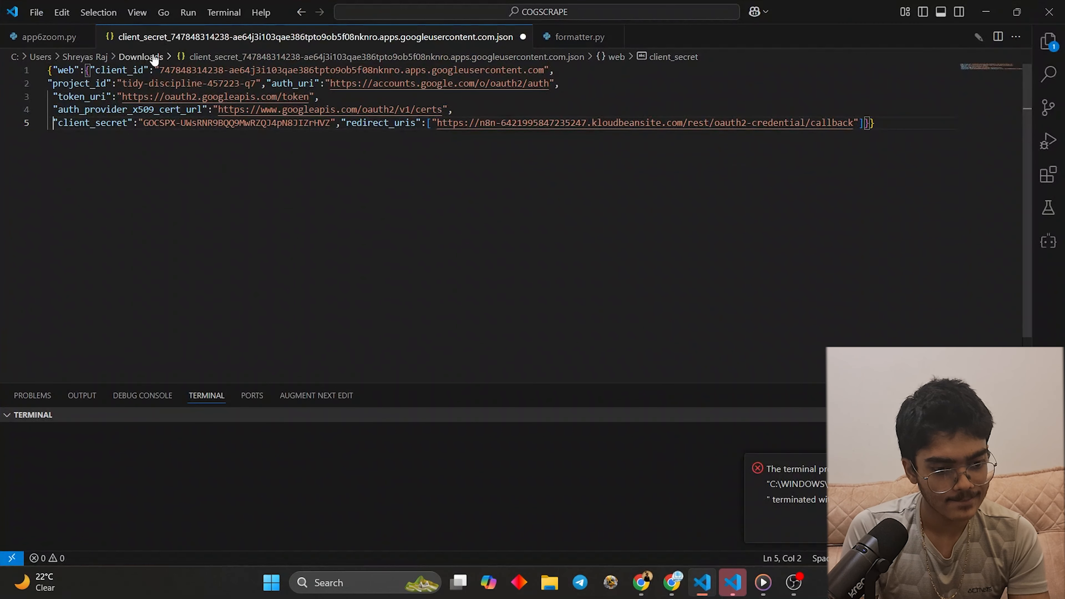
drag(161, 70, 550, 70)
key(ctrl+c)
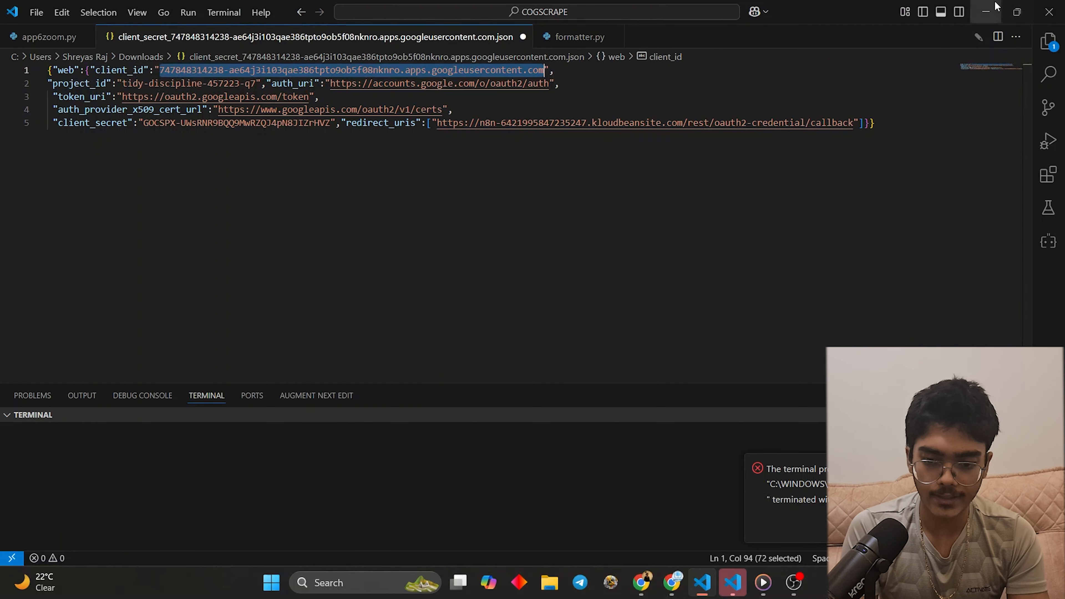
key(alt+Tab)
scroll(406, 294, down, 1)
click(401, 306)
key(ctrl+v)
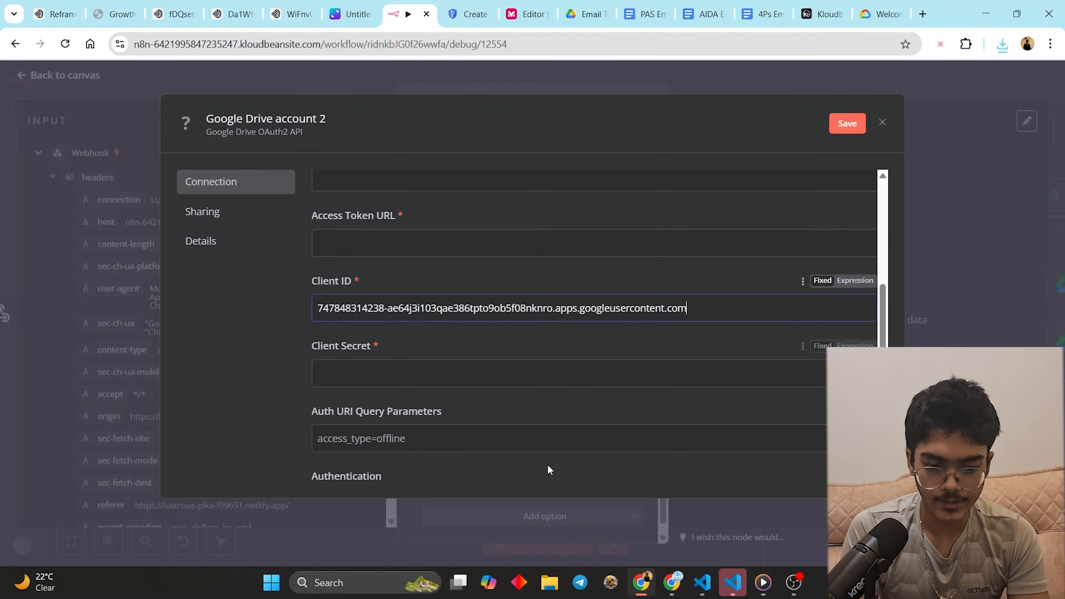
- Paste the JSON's client_secret into the Client Secret field
click(703, 583)
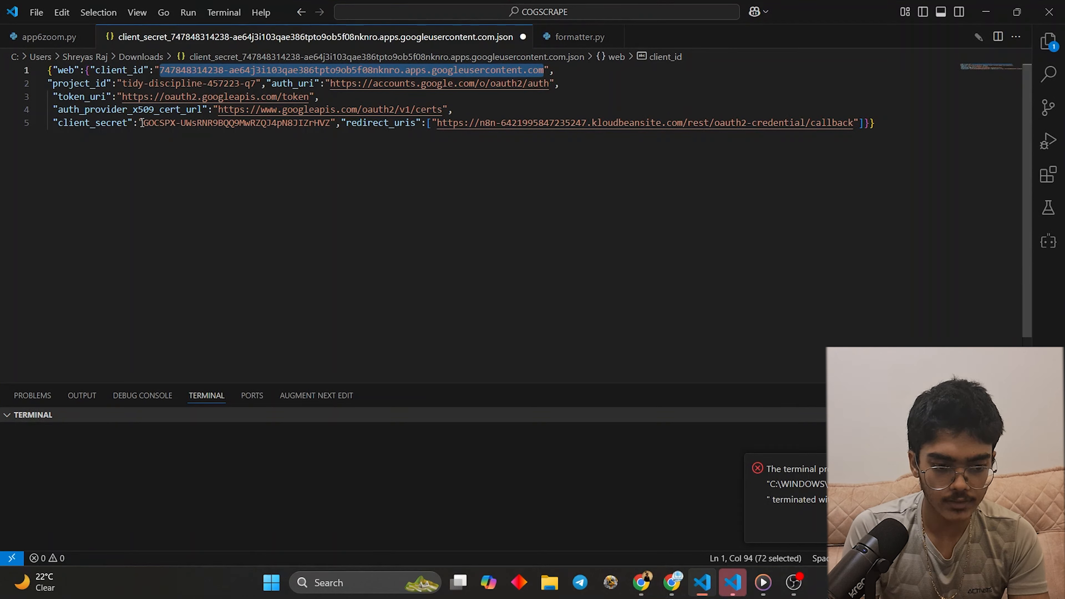
drag(141, 123, 331, 119)
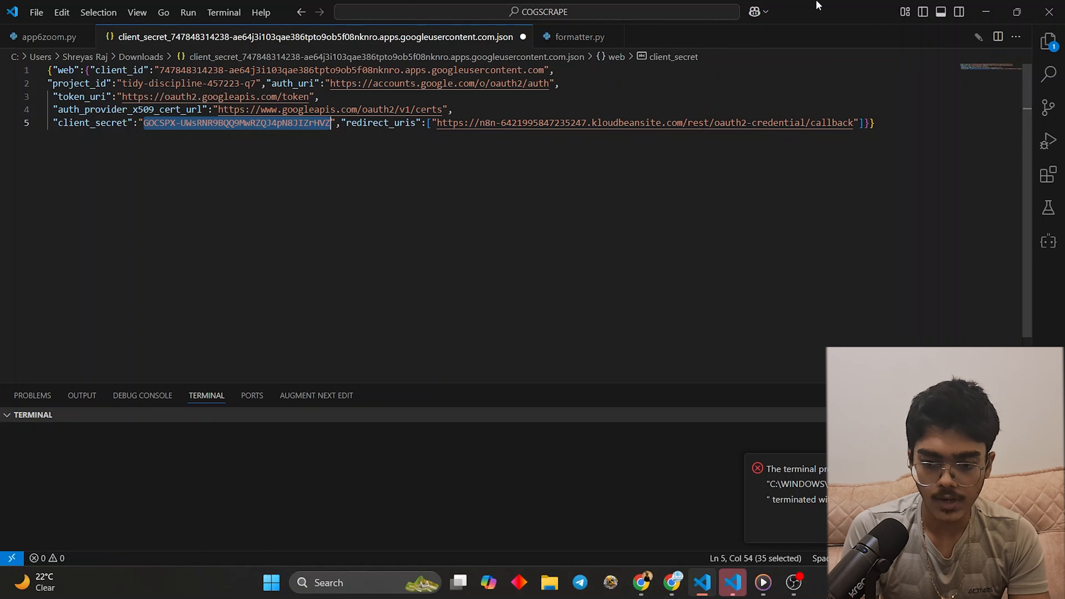
click(986, 11)
click(454, 361)
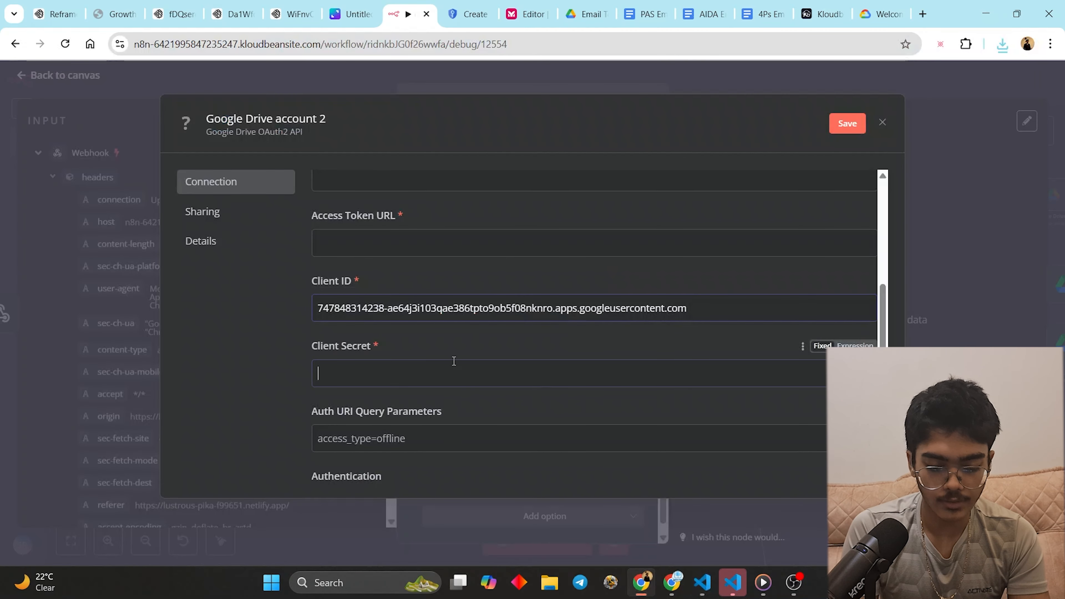
key(ctrl+v)
- Paste the JSON's token_uri into Access Token URL
click(702, 582)
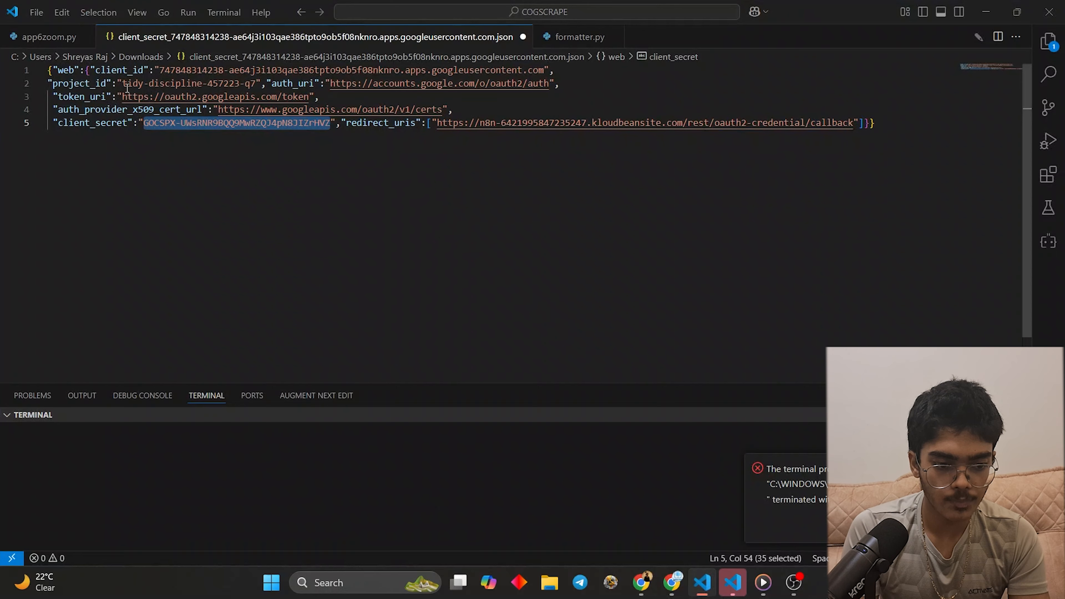
drag(117, 96, 311, 97)
key(ctrl+c)
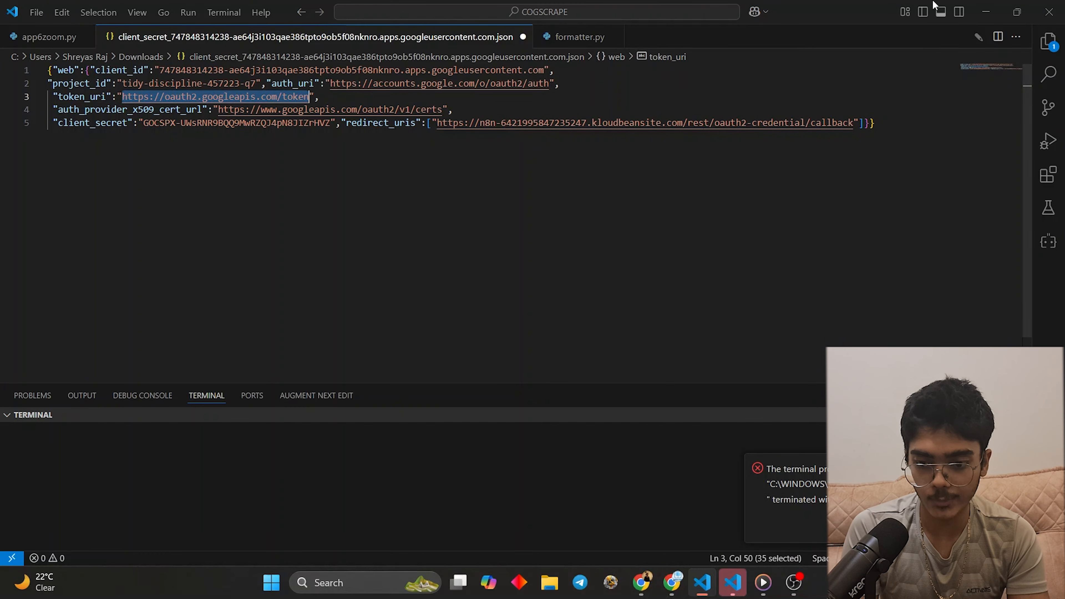
click(986, 12)
scroll(368, 335, up, 2)
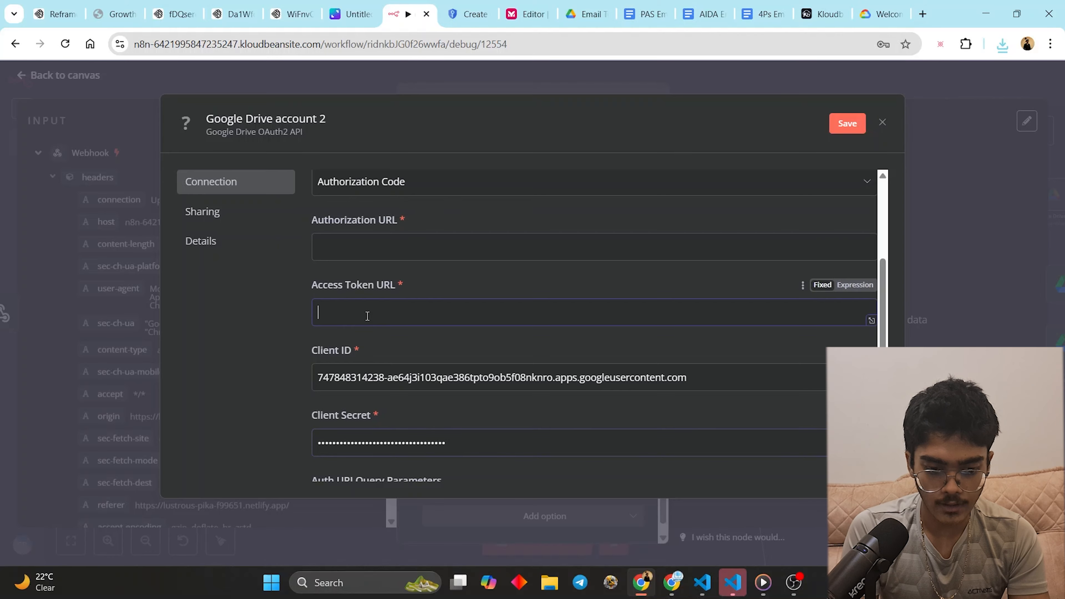
key(ctrl+v)
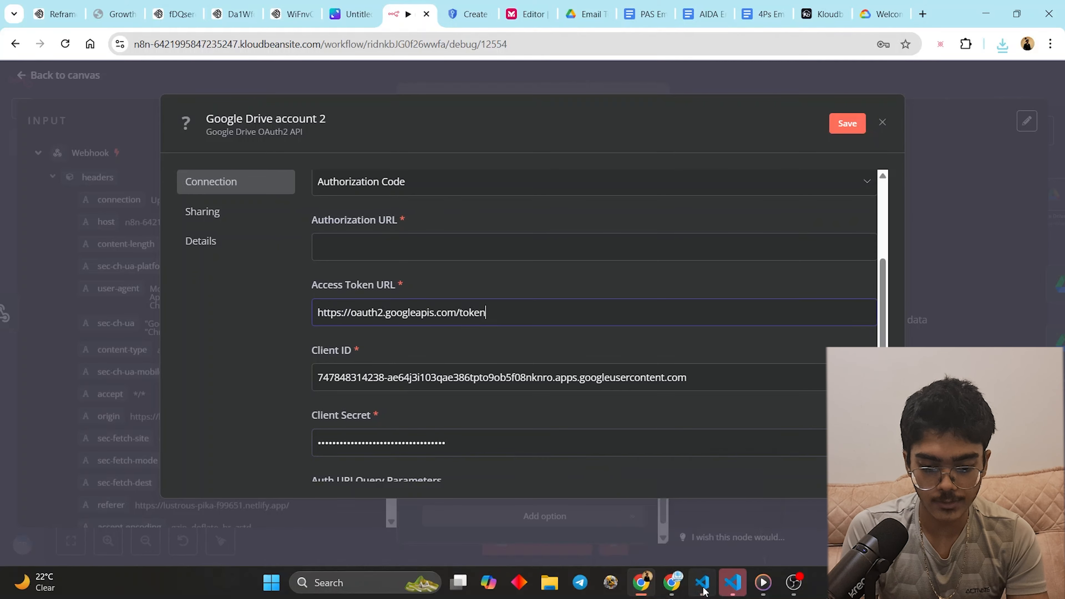
- Paste the JSON's auth_uri into Authorization URL
click(703, 589)
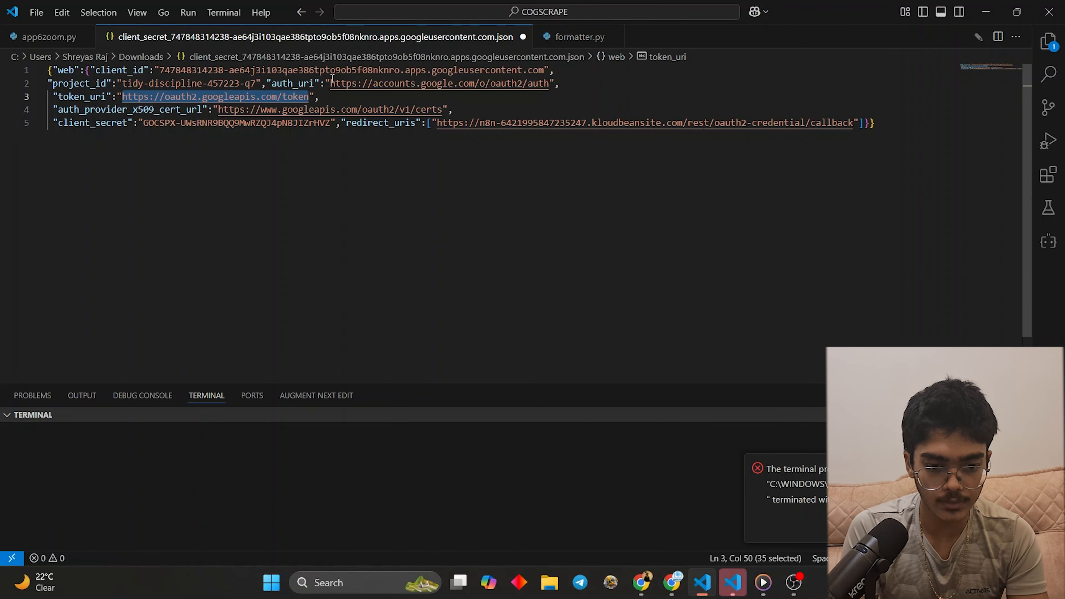
drag(331, 82, 550, 86)
key(ctrl+c)
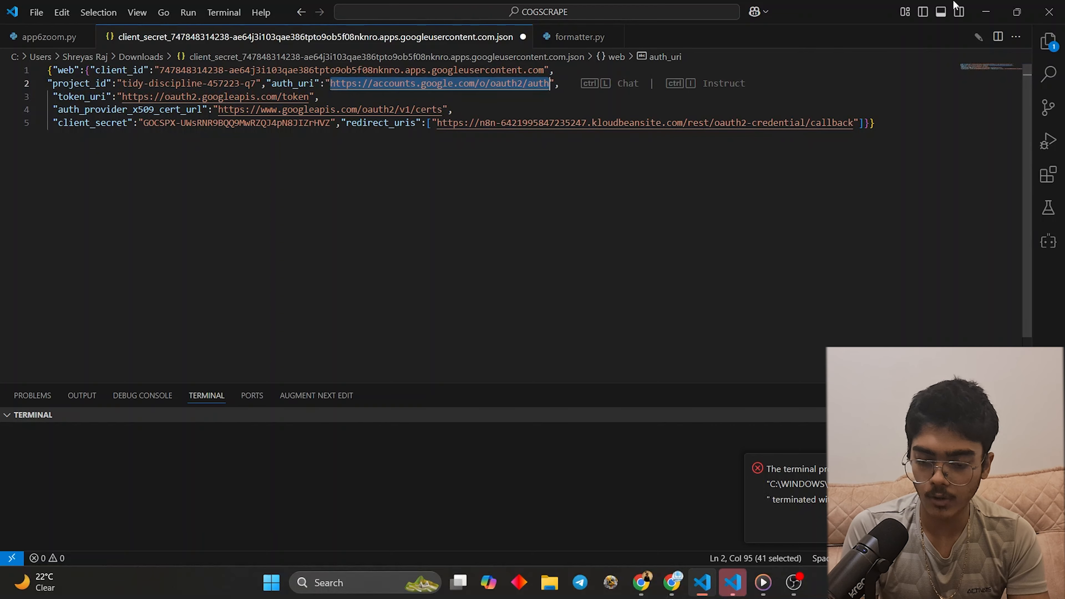
click(986, 12)
click(392, 252)
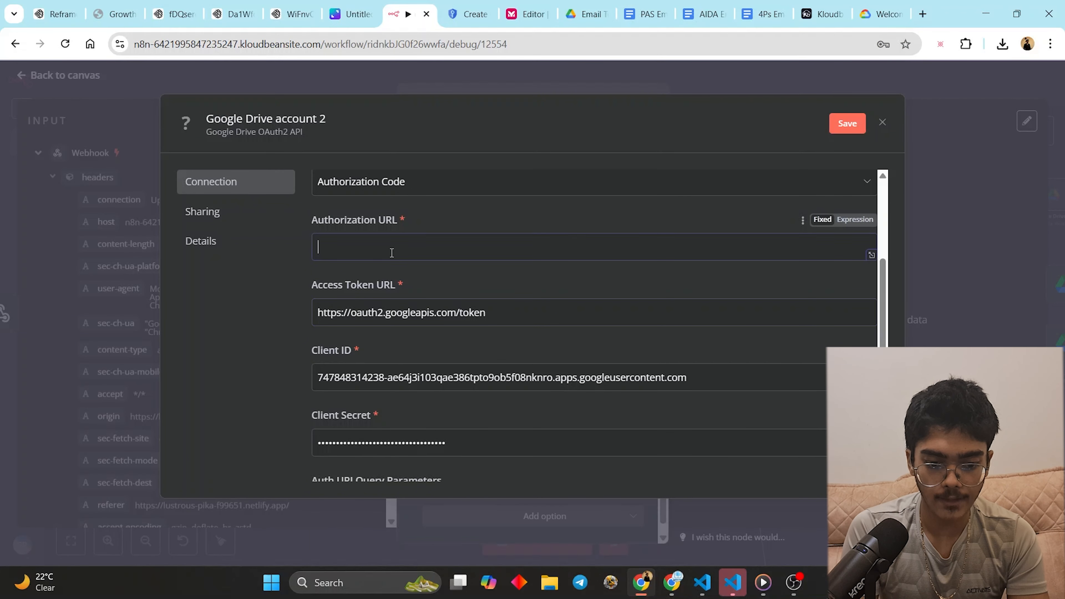
key(ctrl+v)
scroll(398, 293, down, 5)
- Sign in with the Google account, accept the unverified-app warning, and grant all Google Drive permissions
click(400, 389)
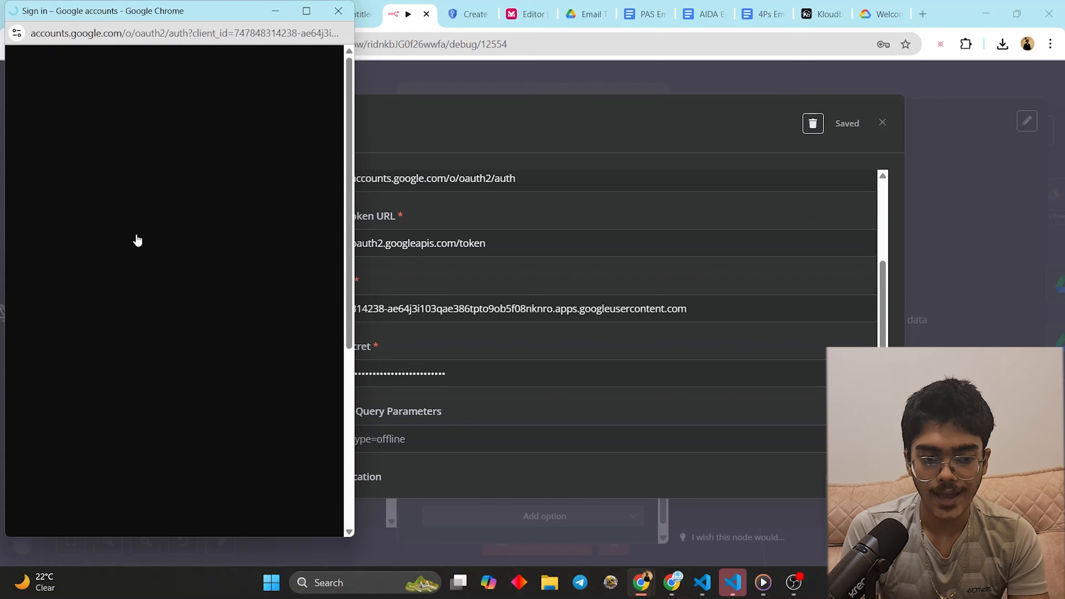
click(158, 262)
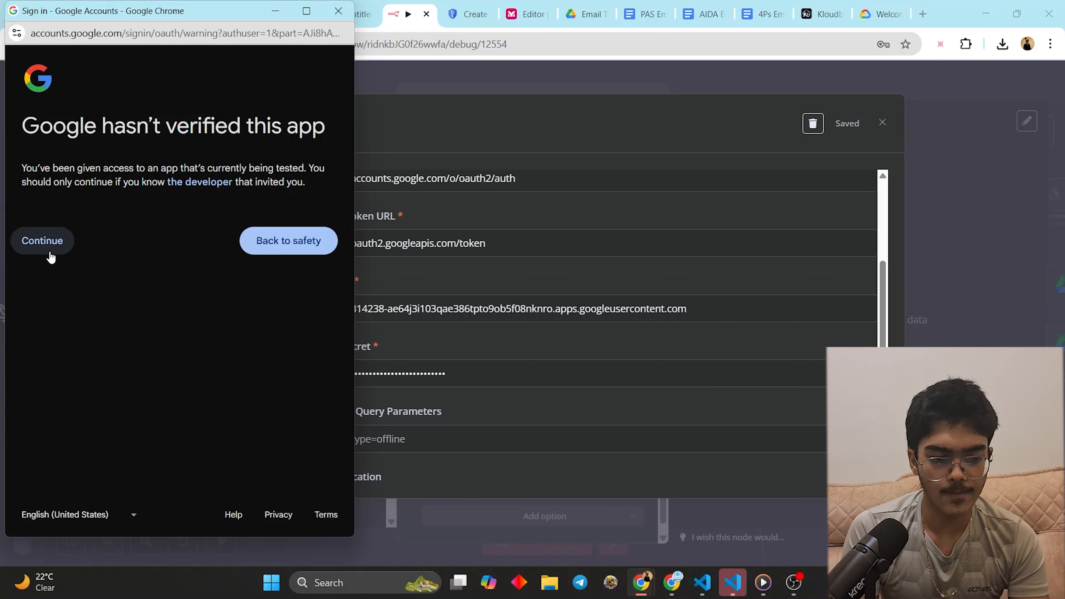
click(47, 253)
click(62, 295)
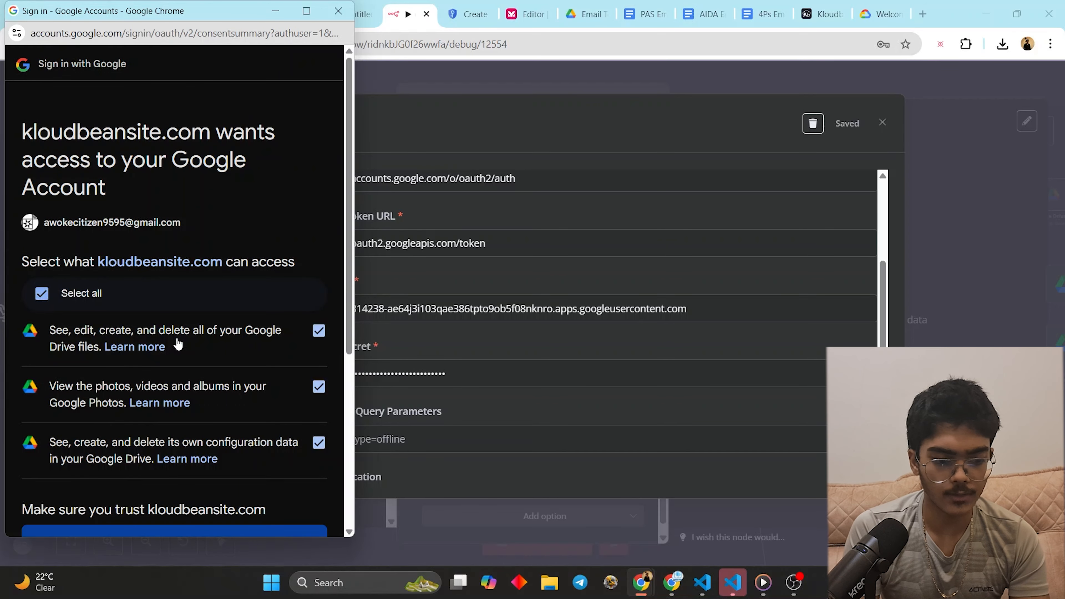
scroll(179, 340, down, 3)
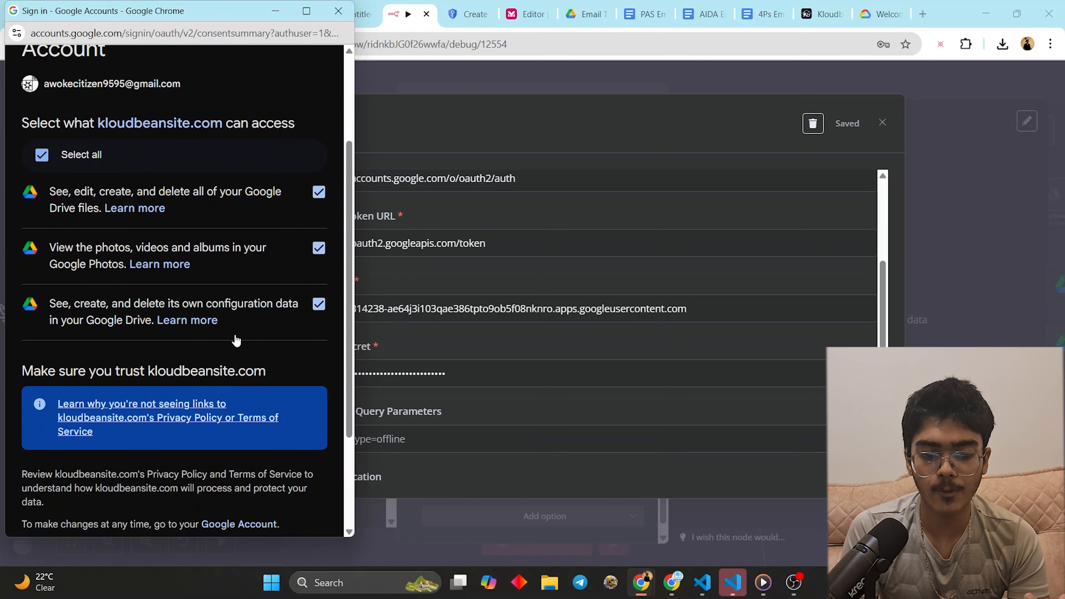
scroll(226, 341, down, 3)
click(232, 464)
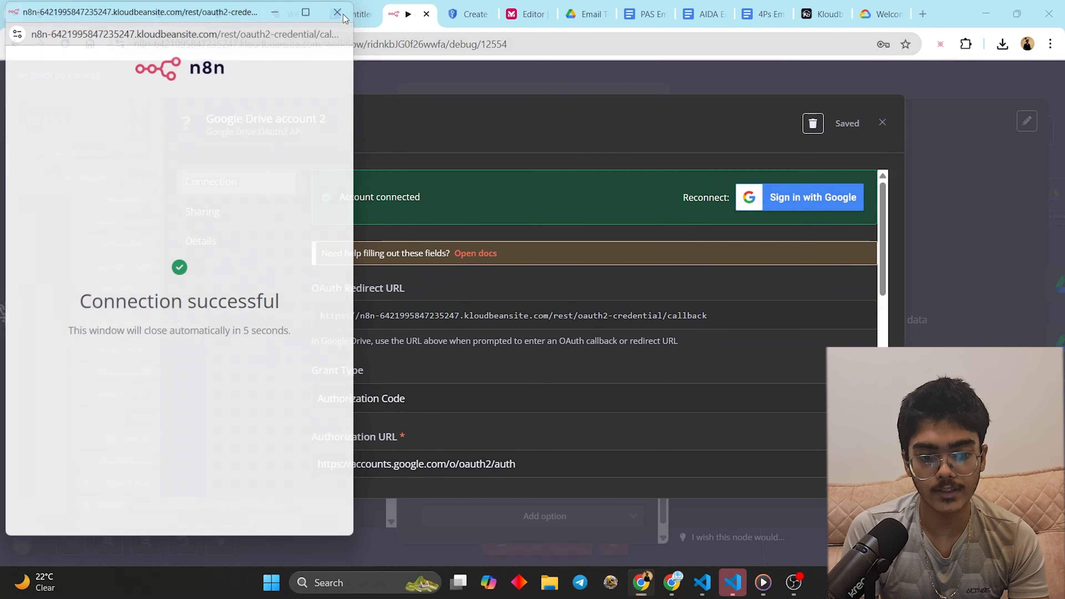
- Close the credential dialog and set the Drive node's Parent Drive to My Drive
click(882, 123)
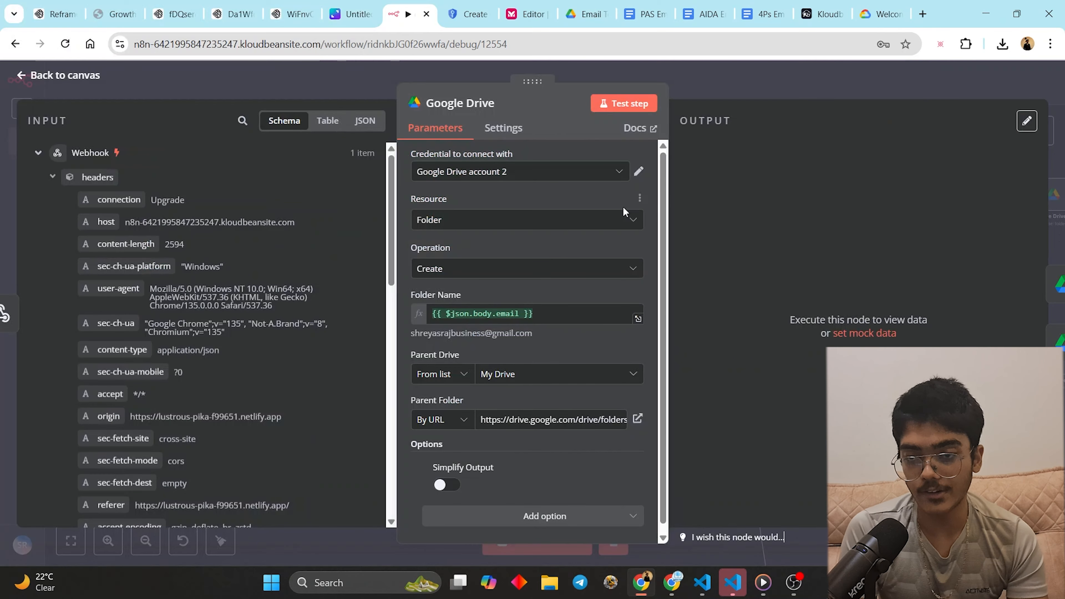
click(528, 380)
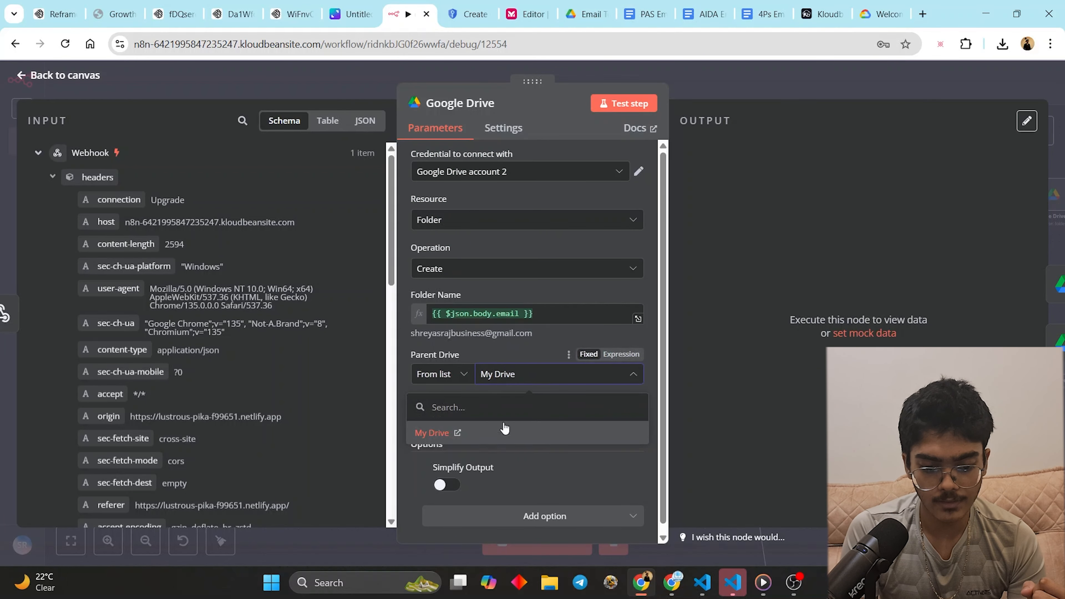
click(503, 432)
click(434, 424)
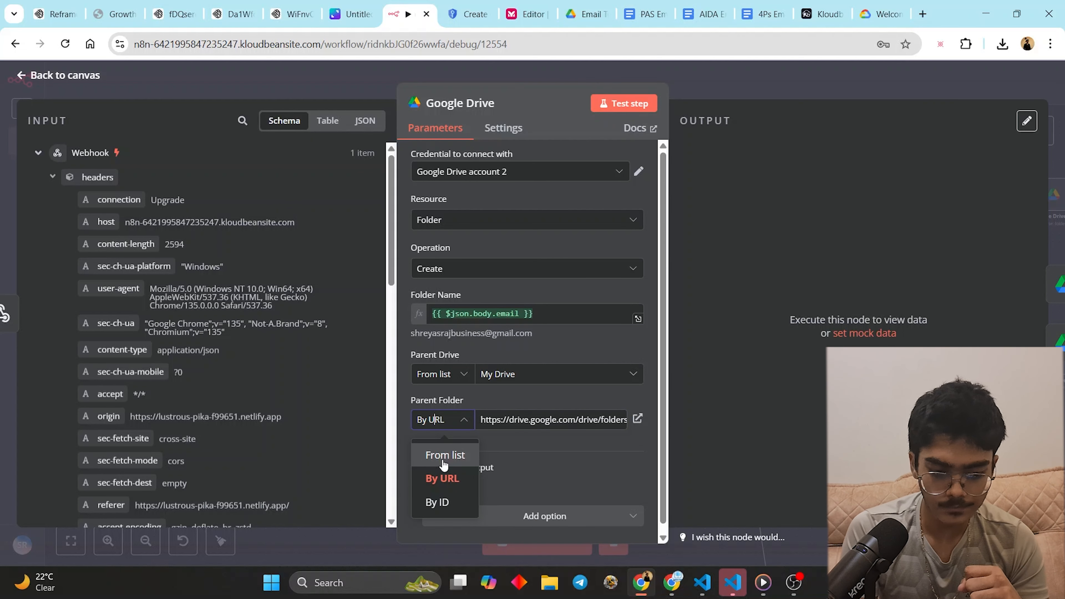
click(712, 237)
- Switch the Drive node's credential to 'Google Drive account' and close the node settings
click(619, 171)
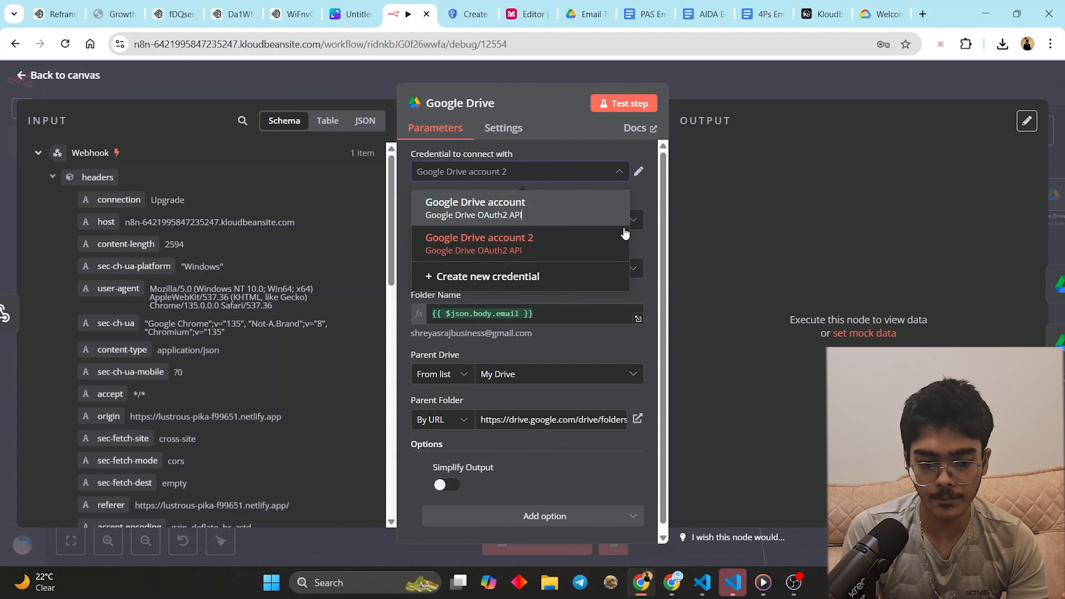
click(552, 214)
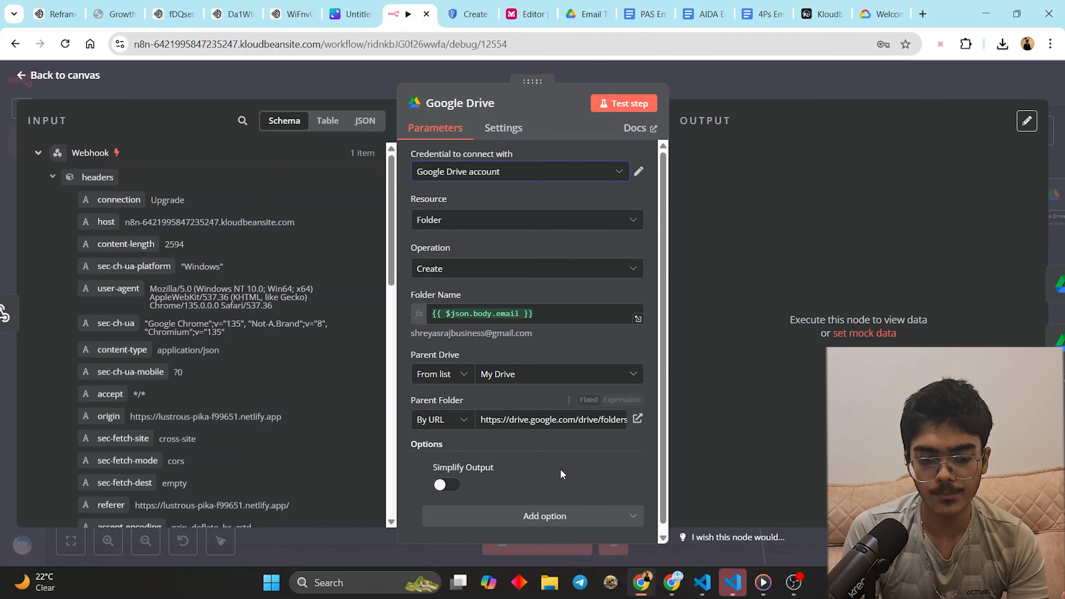
click(790, 82)
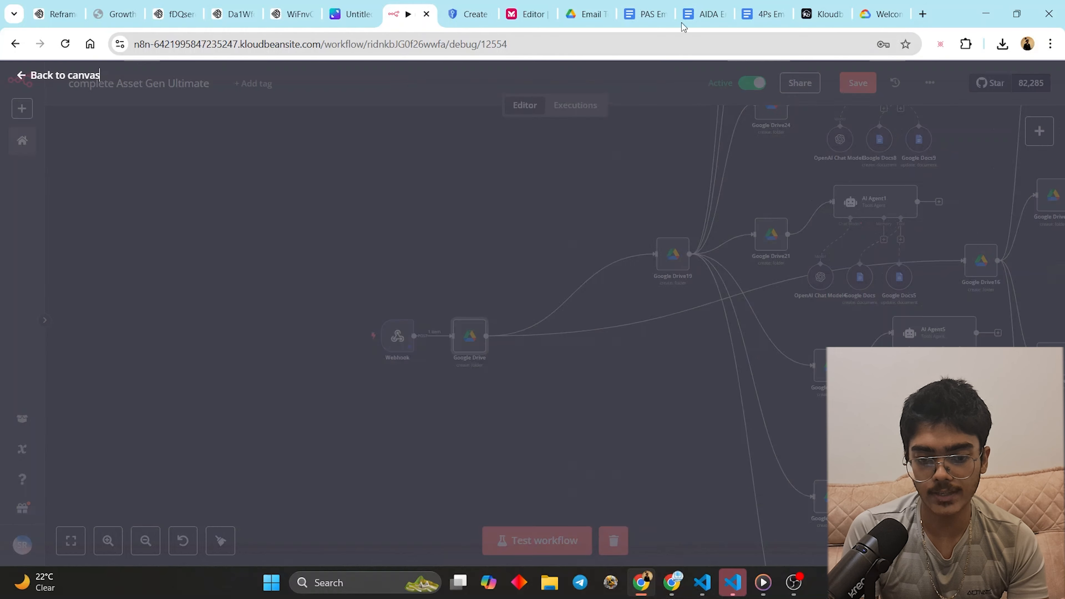
click(600, 12)
- Navigate up the breadcrumb path from Textual Assets to the Asset Gen folder
click(295, 131)
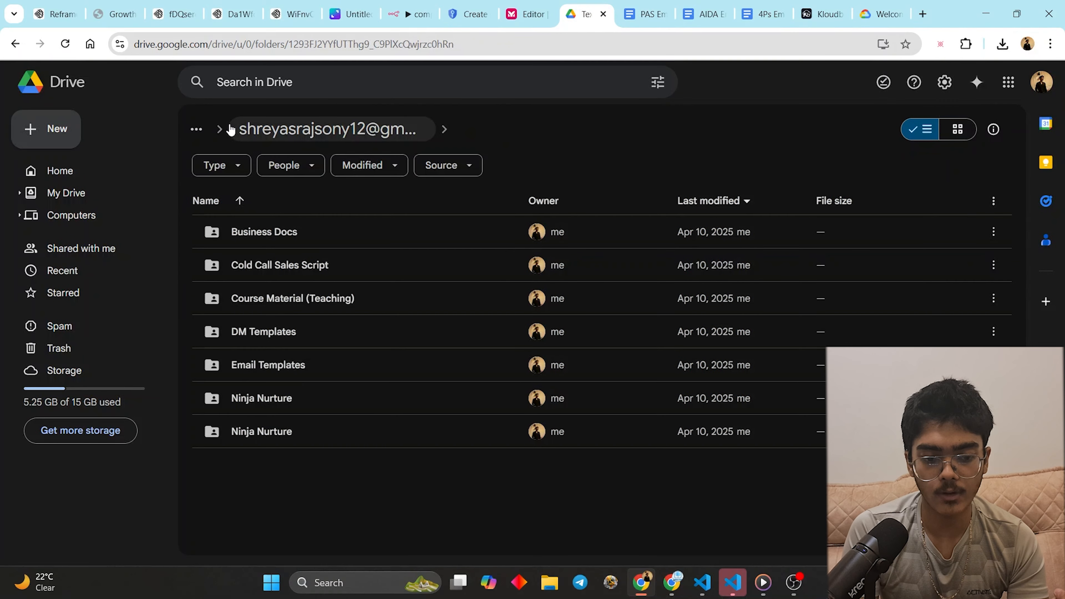
click(200, 138)
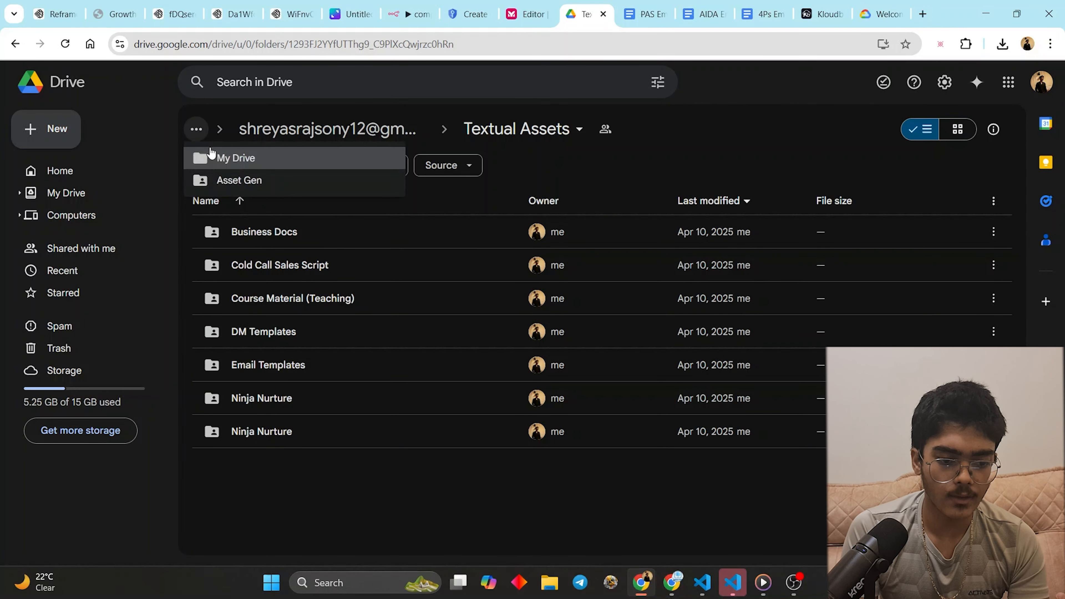
click(222, 175)
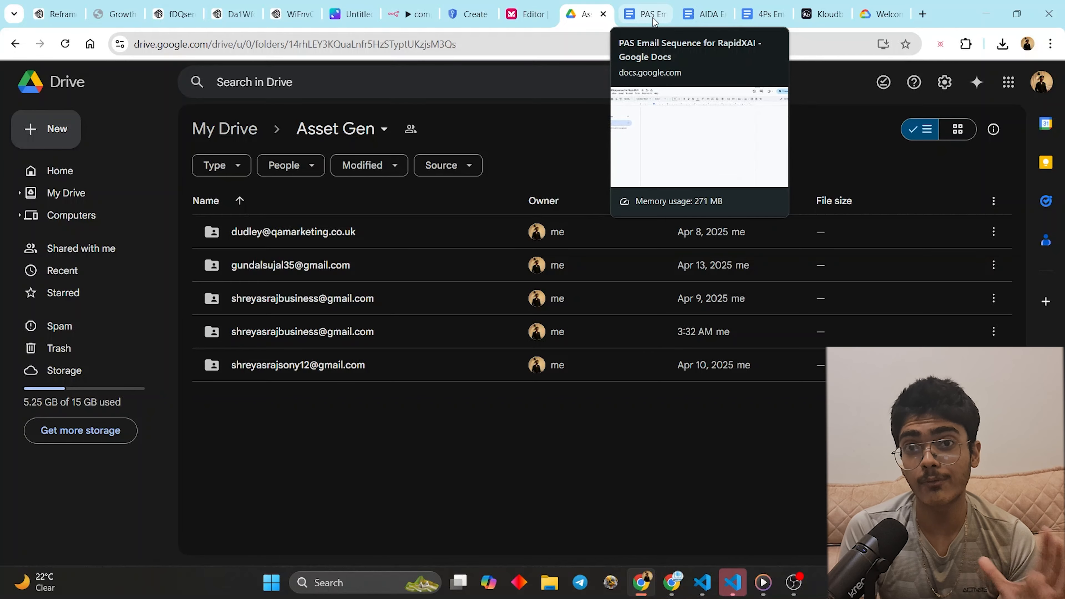
- Pan to the Webhook trigger, open it, and display its production /webhook/Assetgen URL
click(408, 14)
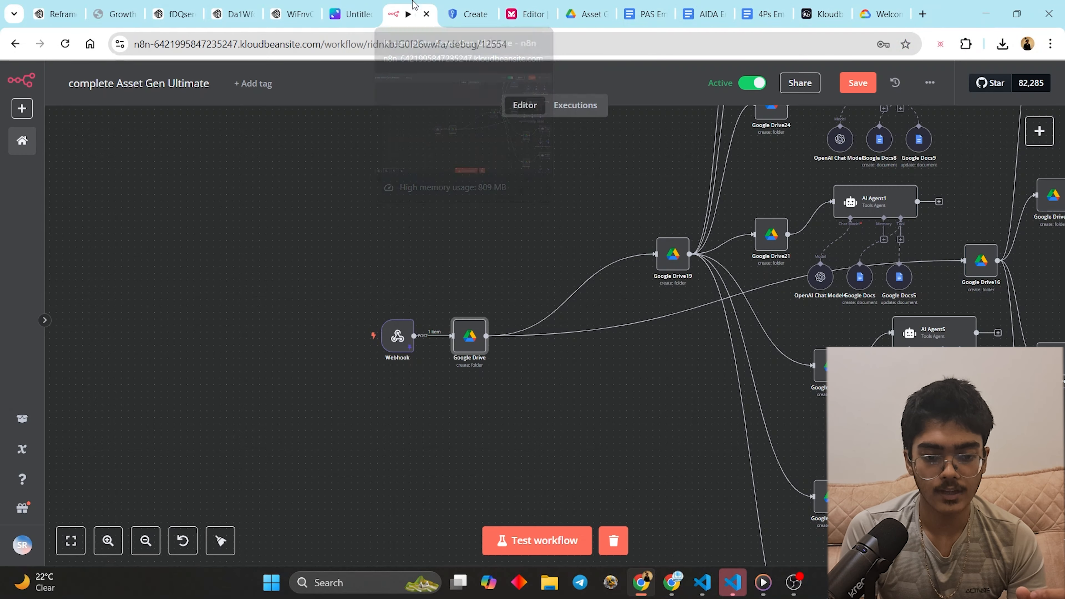
drag(437, 255, 194, 239)
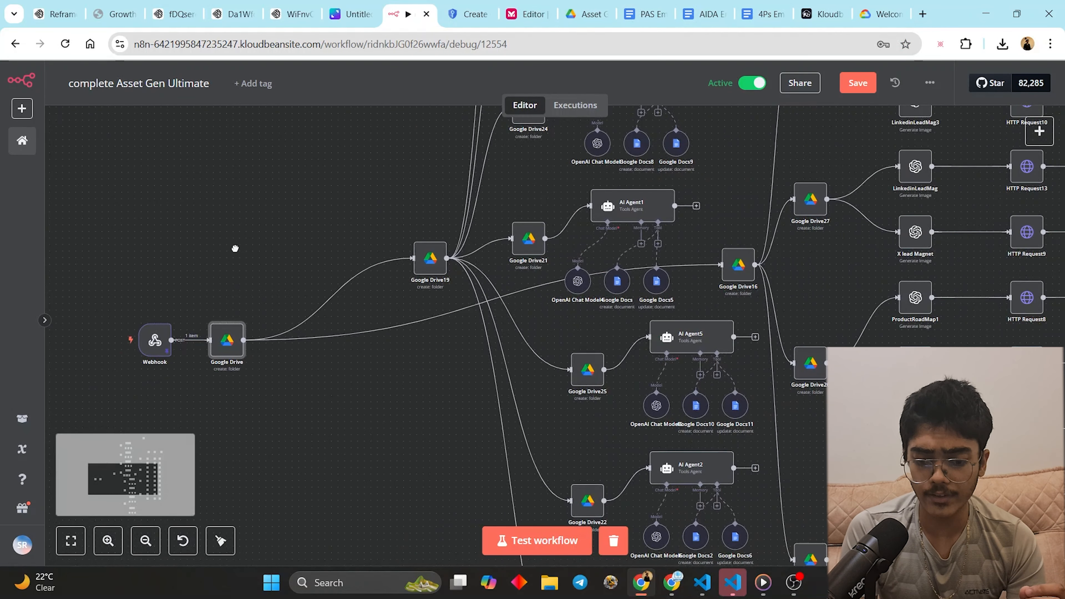
drag(281, 209, 252, 388)
drag(318, 330, 184, 463)
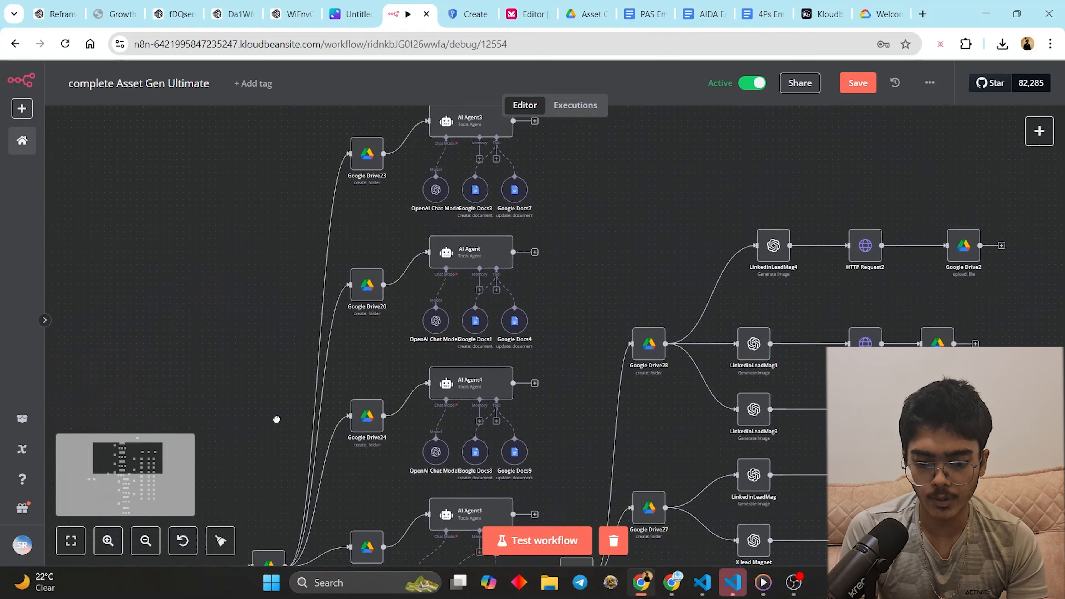
drag(276, 419, 547, 269)
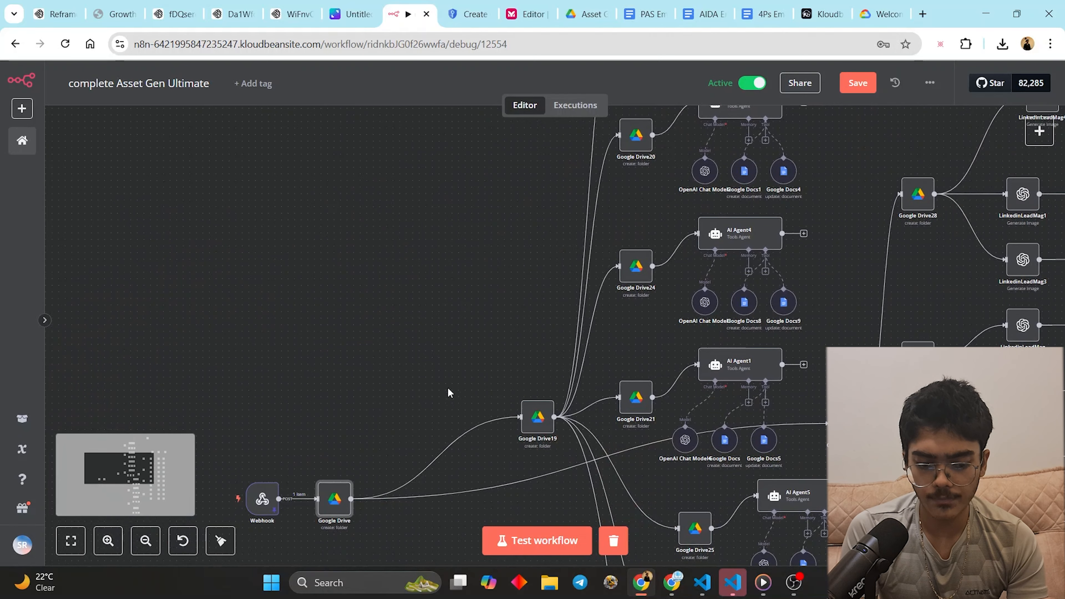
double_click(265, 490)
click(378, 178)
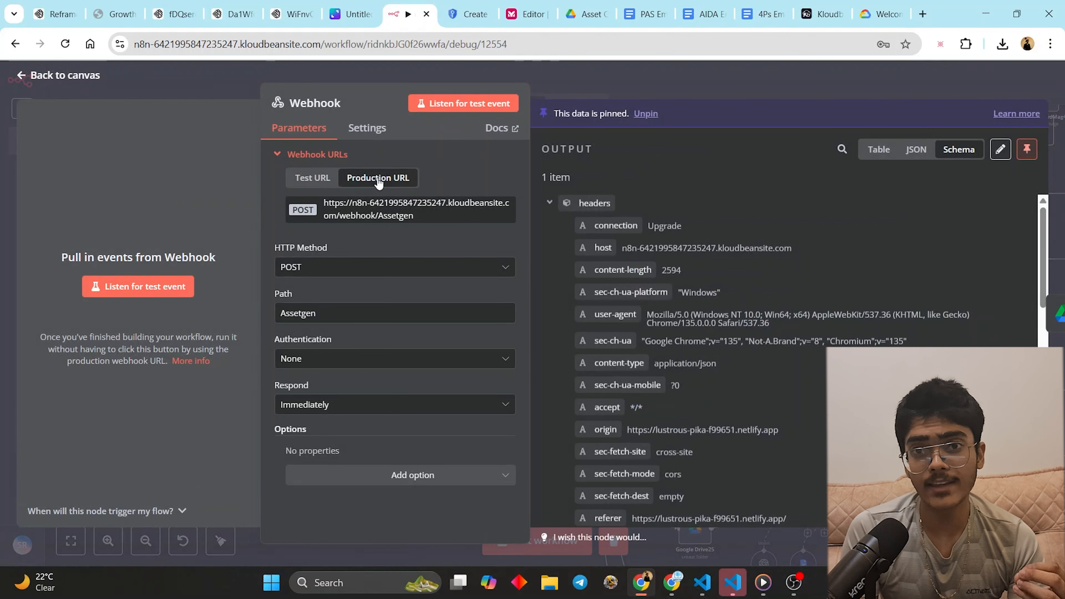
- Copy the webhook URL and draft Bolt prompt 'give me a frontend that sends data to this webhook URL:' with it pasted
click(673, 583)
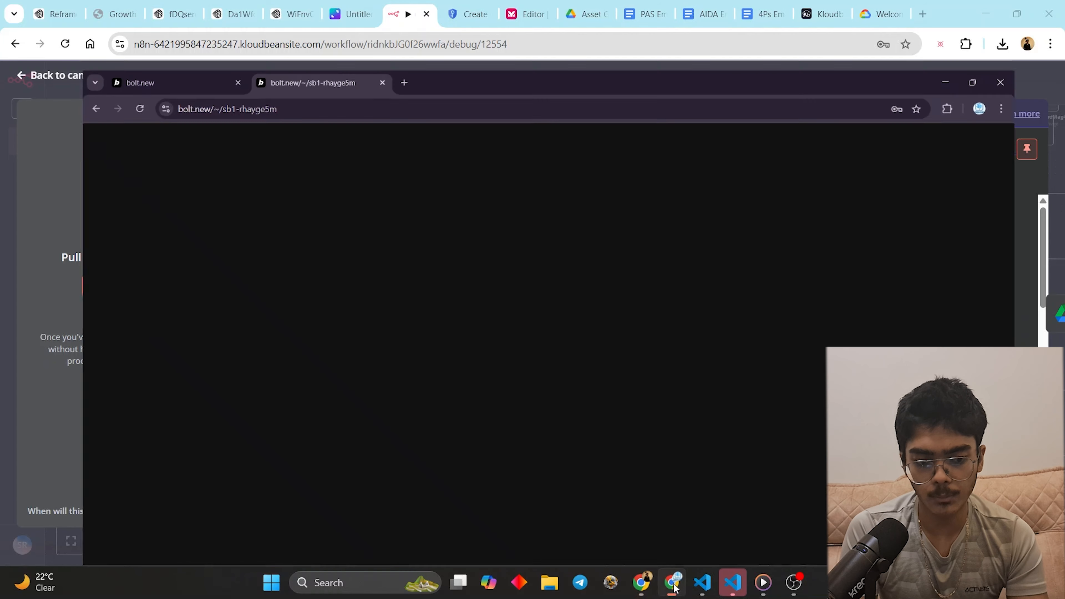
click(84, 13)
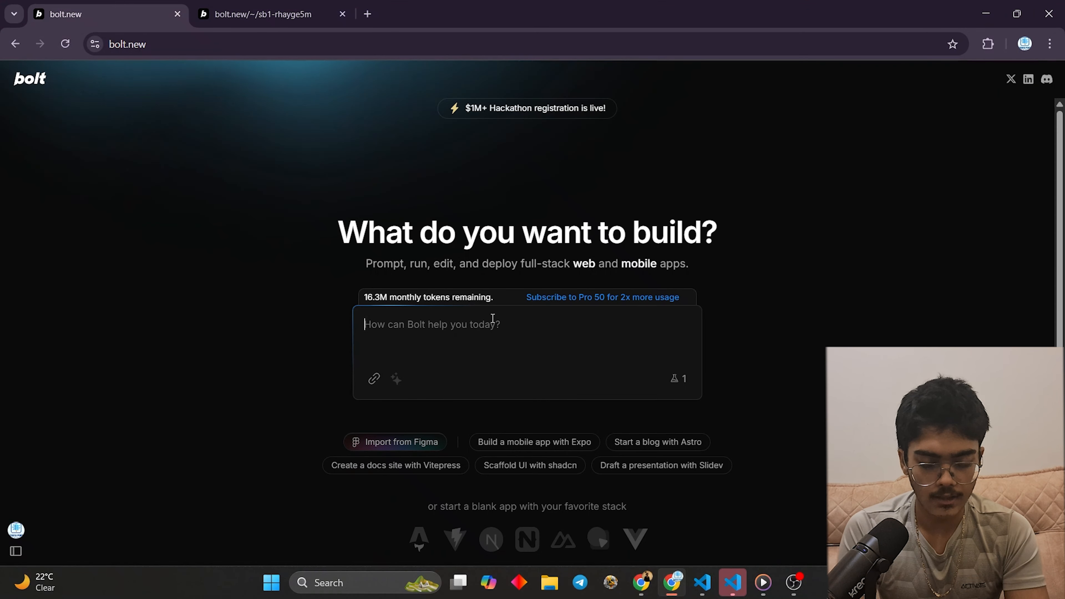
text(g)
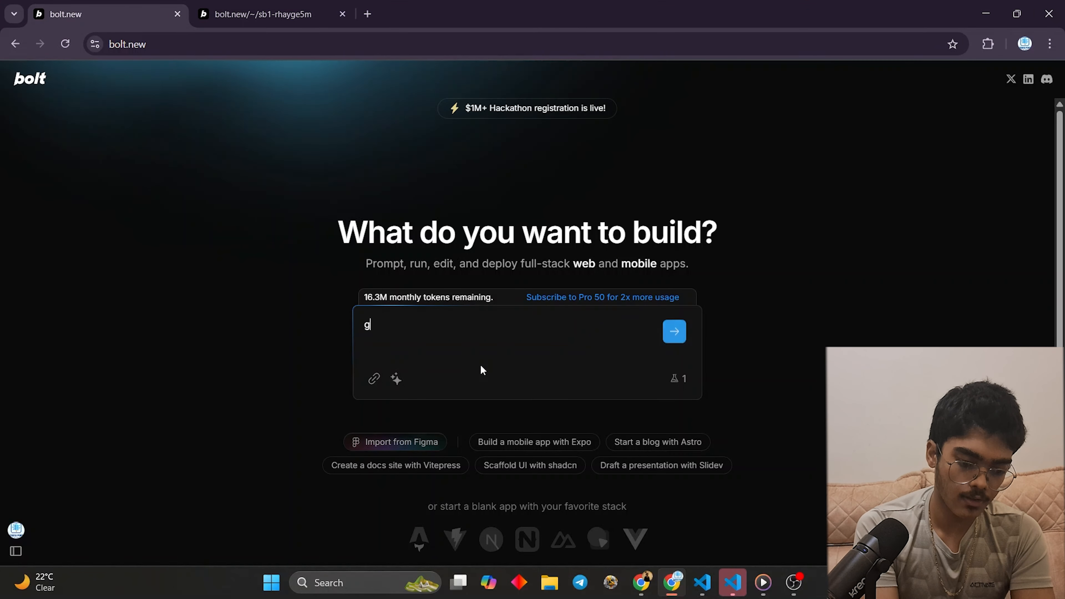
text(ive me a front)
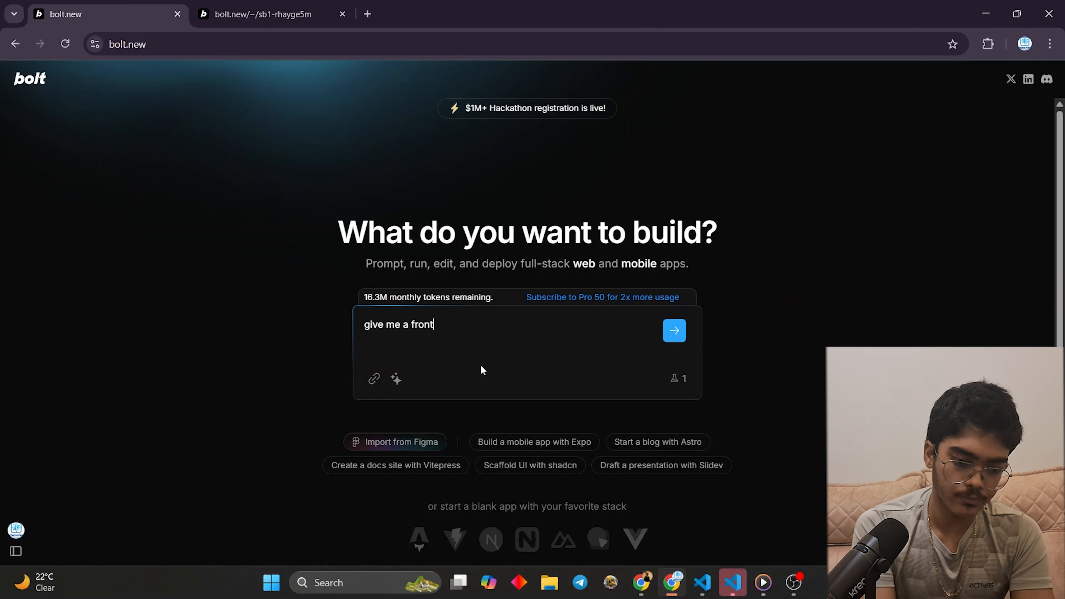
text(end tha)
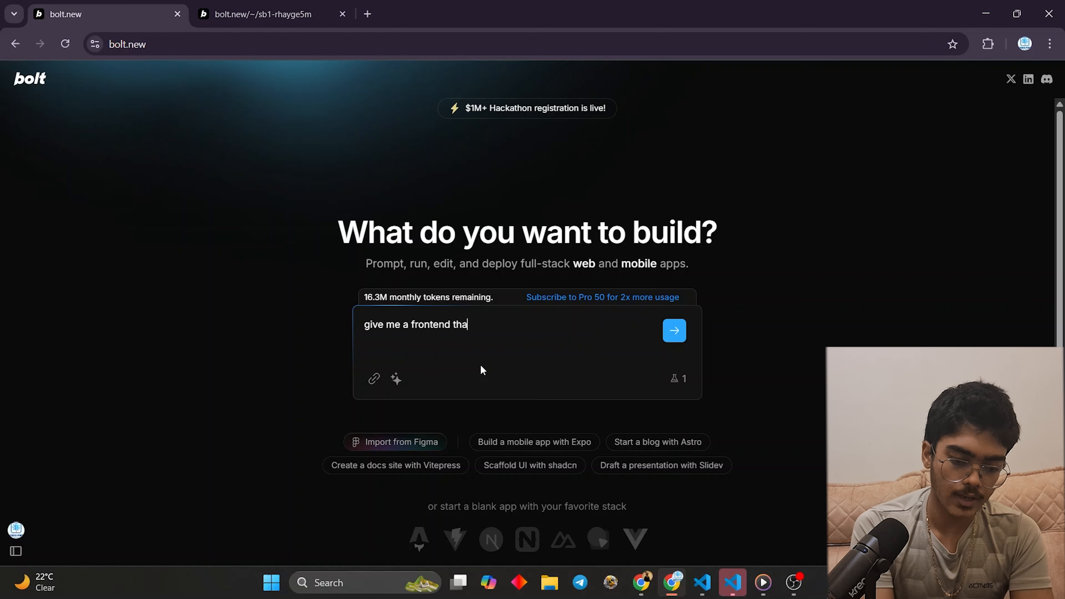
text(t sends data to)
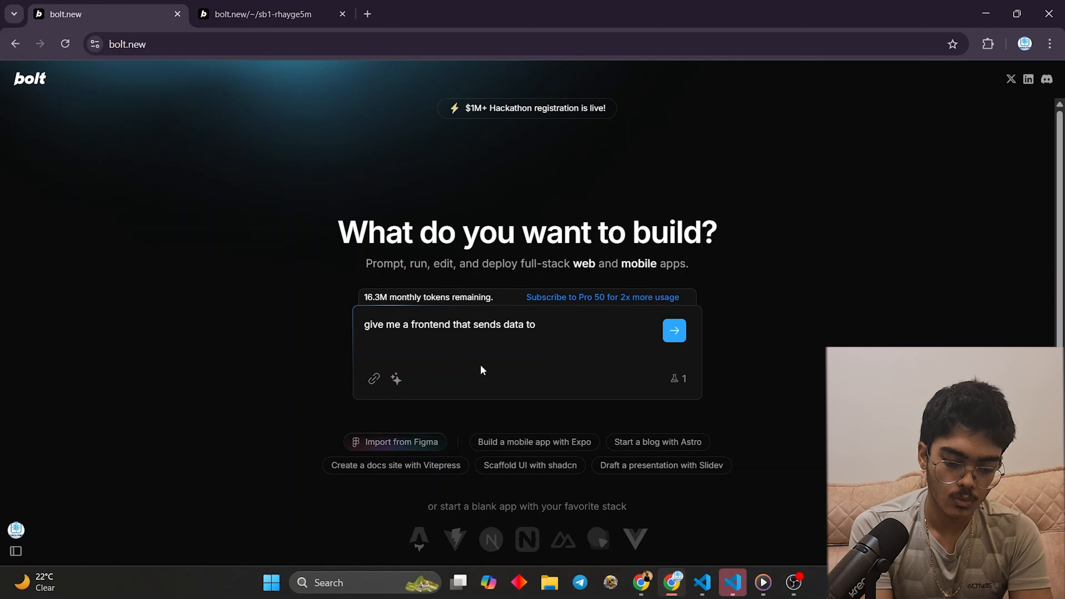
text( th)
text(is web)
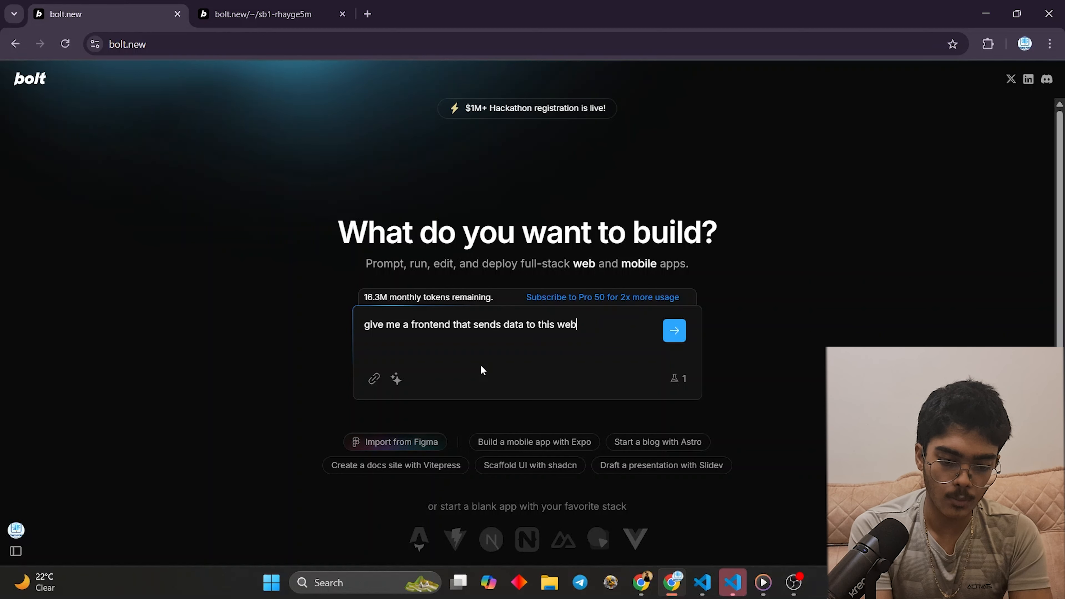
text(hook URL:)
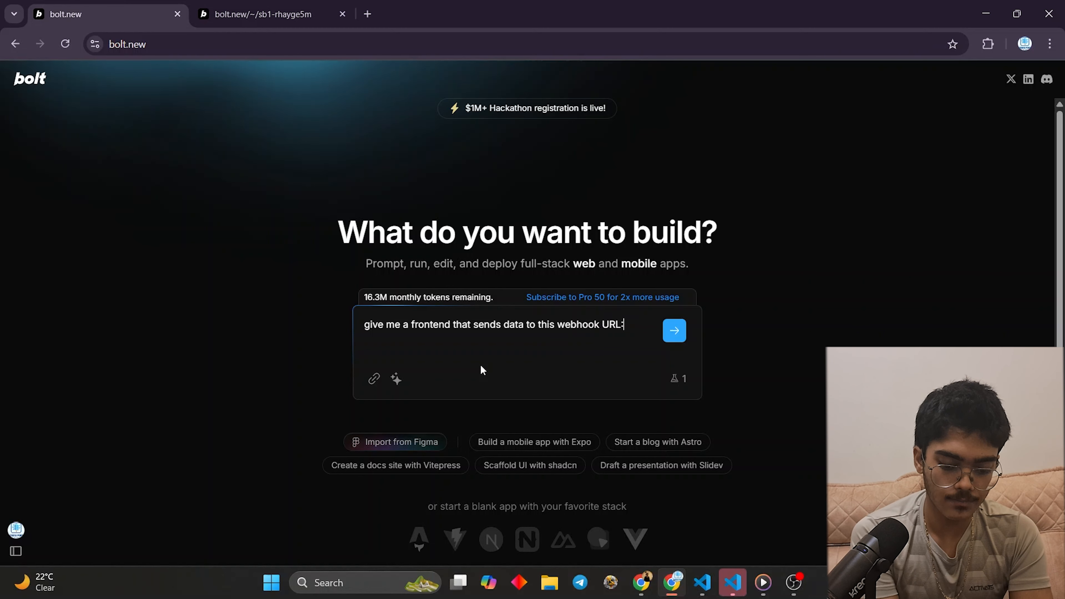
key(shift+Return)
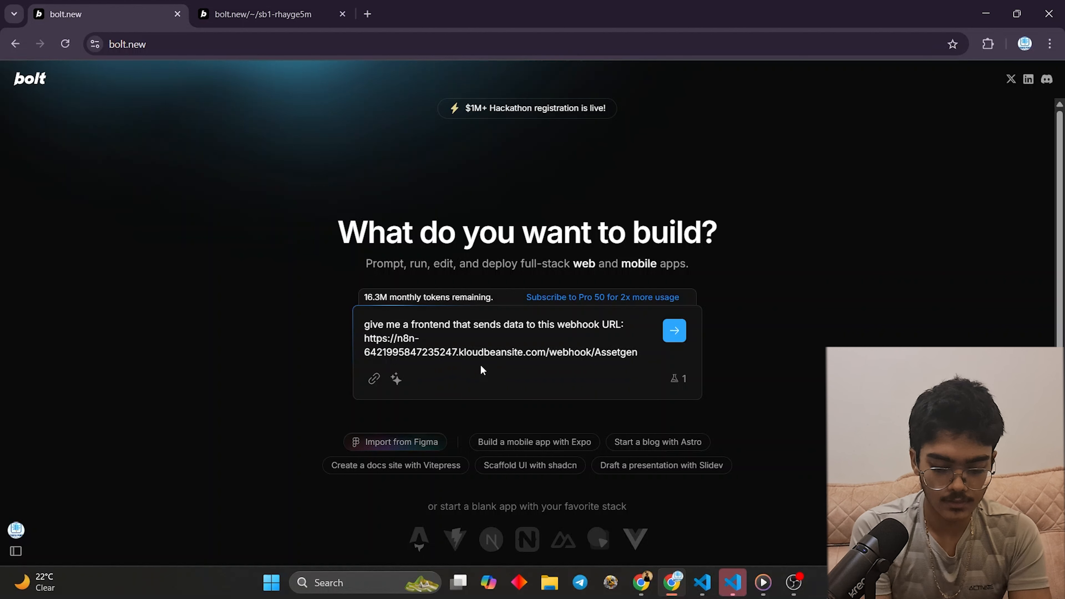
- In the Webhook output, select the pinned body fields from businessName to the email value
click(641, 582)
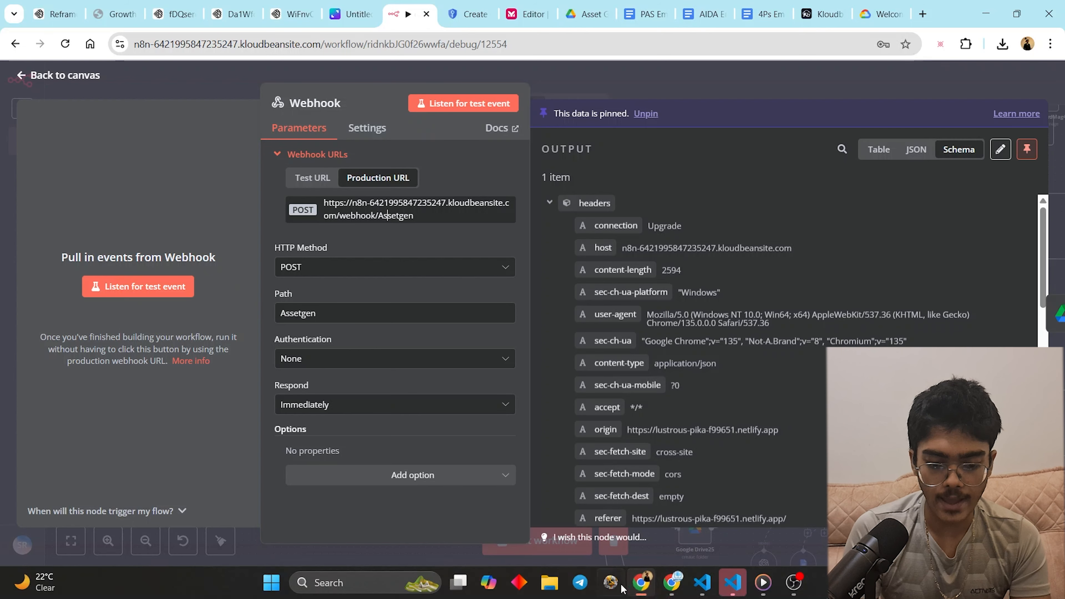
scroll(755, 392, down, 2)
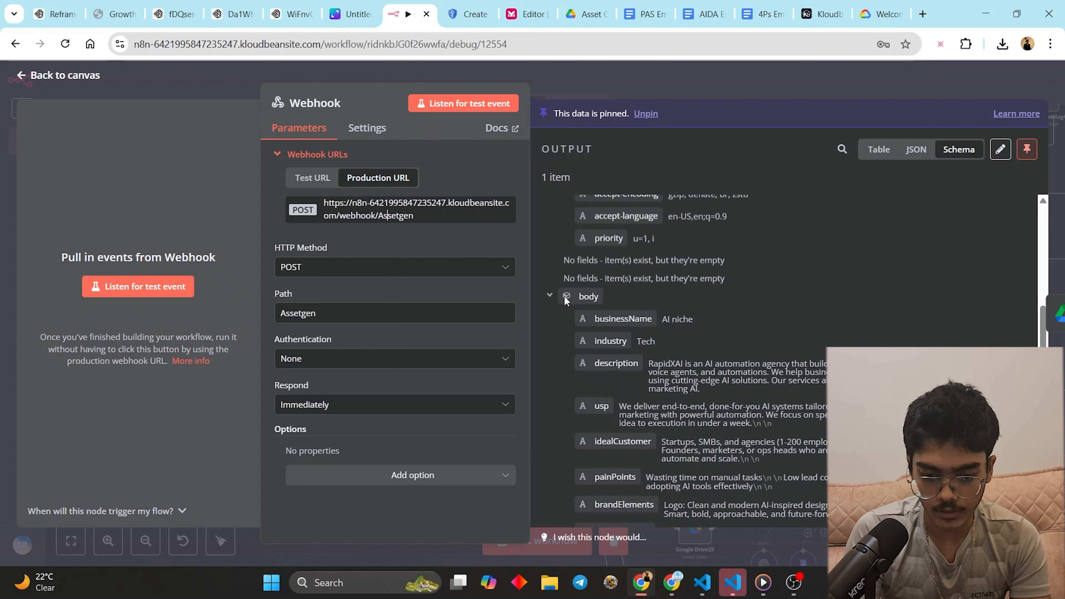
drag(592, 316, 745, 422)
scroll(646, 340, down, 1)
scroll(689, 391, down, 6)
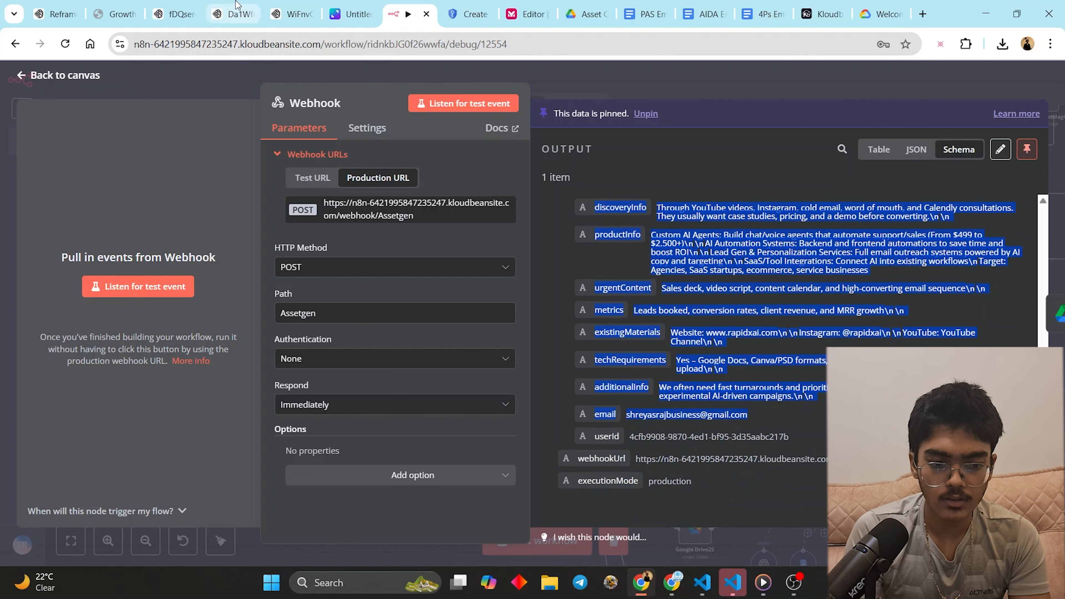
drag(50, 14, 93, 7)
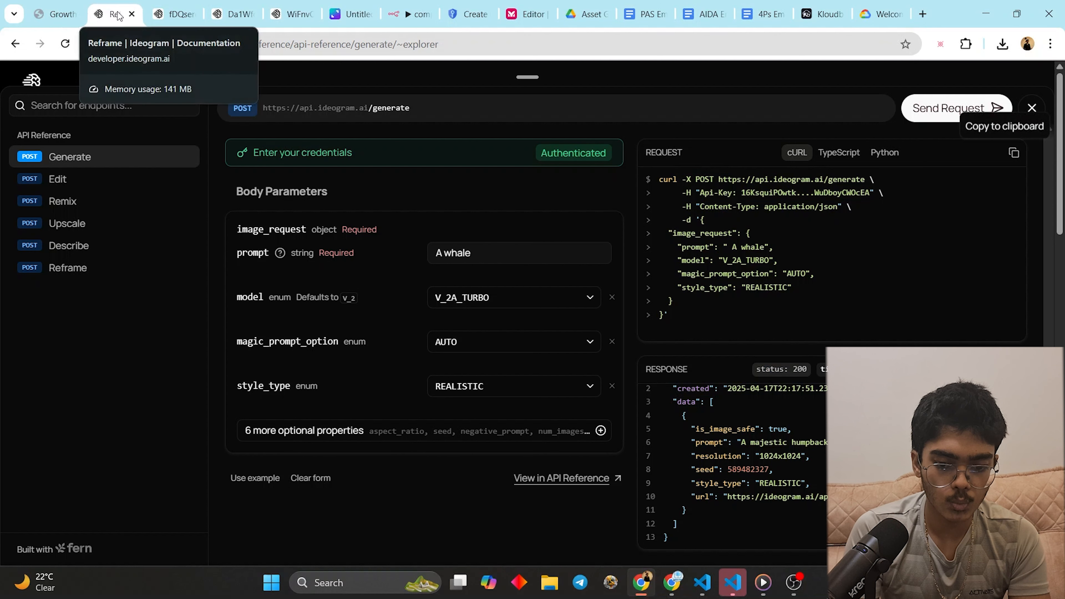
- Close the Ideogram documentation tab and load chatgpt.com in a new tab
click(132, 14)
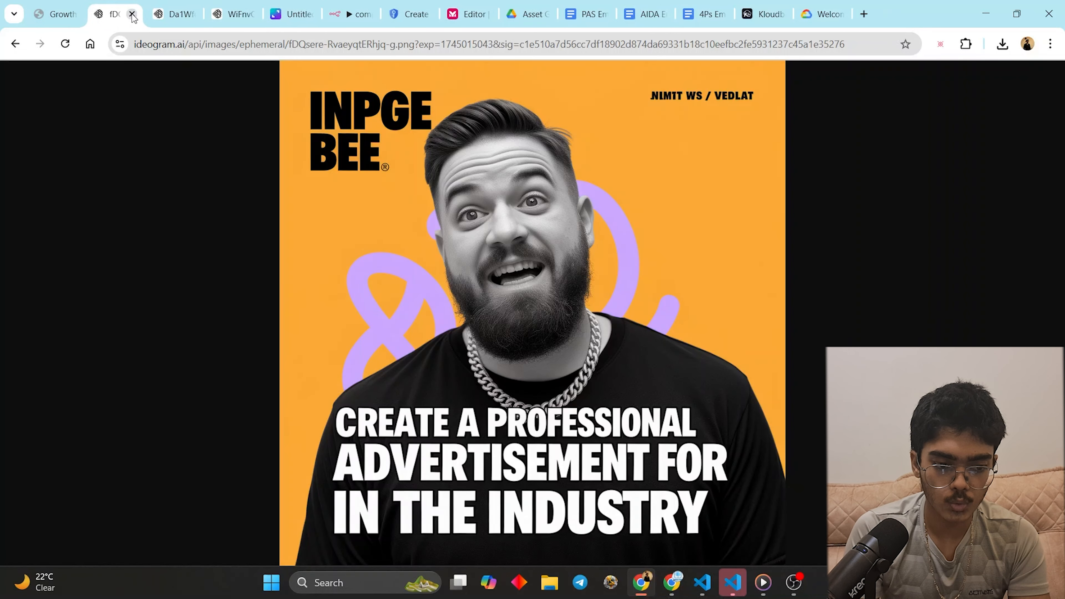
click(83, 15)
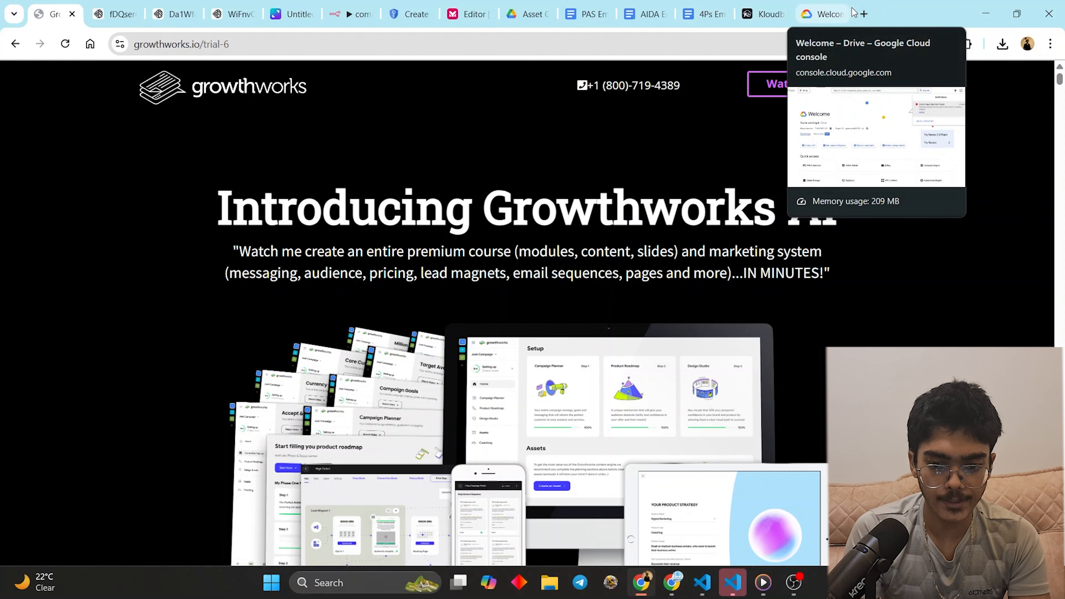
click(864, 14)
text(cha)
key(Return)
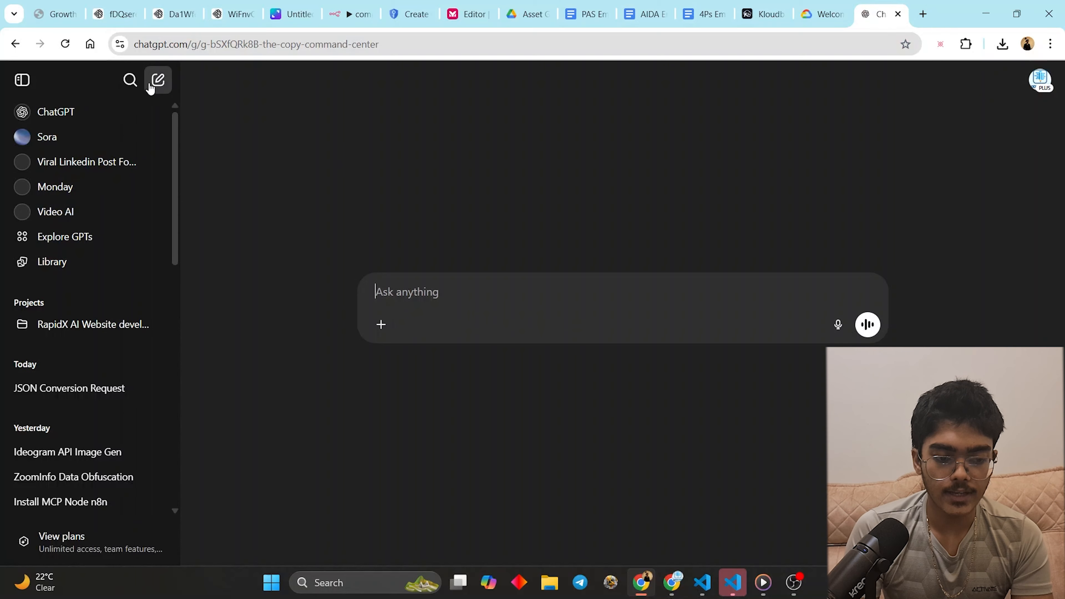
- Paste the webhook body into a new ChatGPT chat and send 'give me feilds for the form above'
click(154, 80)
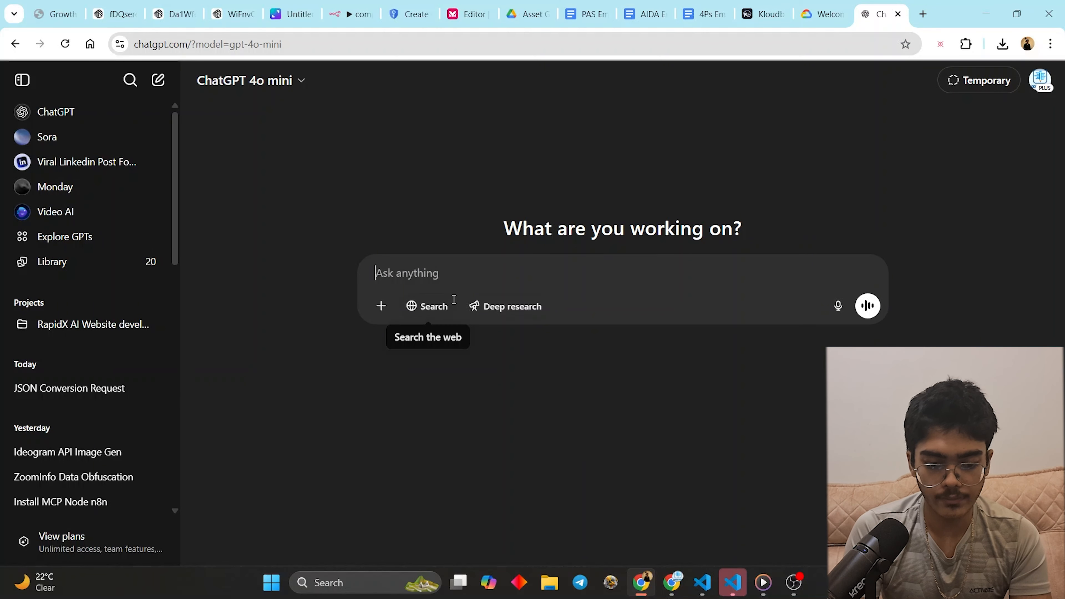
key(ctrl+v)
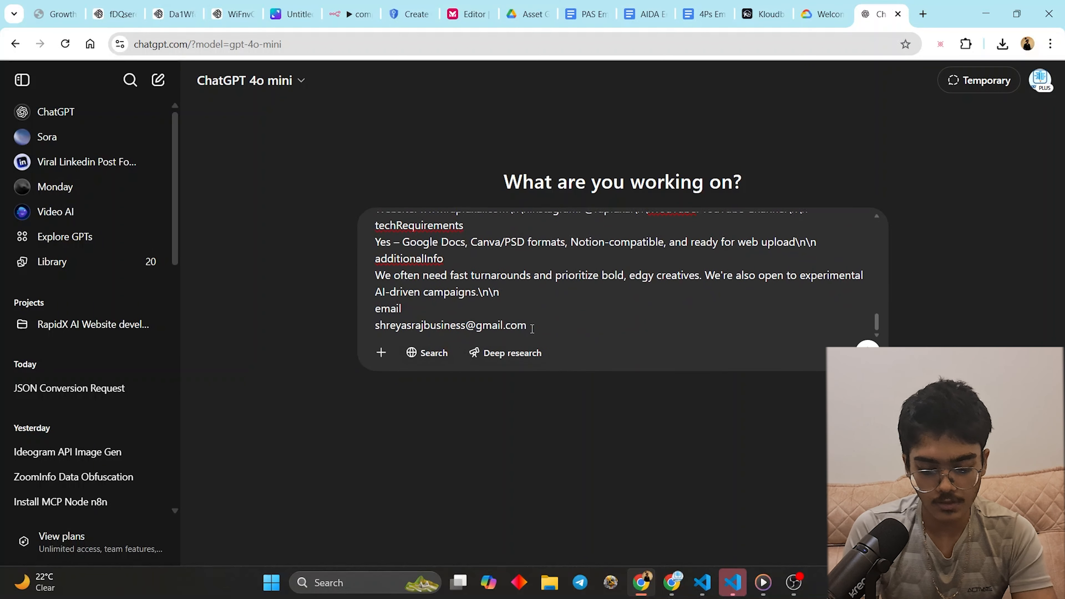
key(shift+Return)
key(shift+Return)
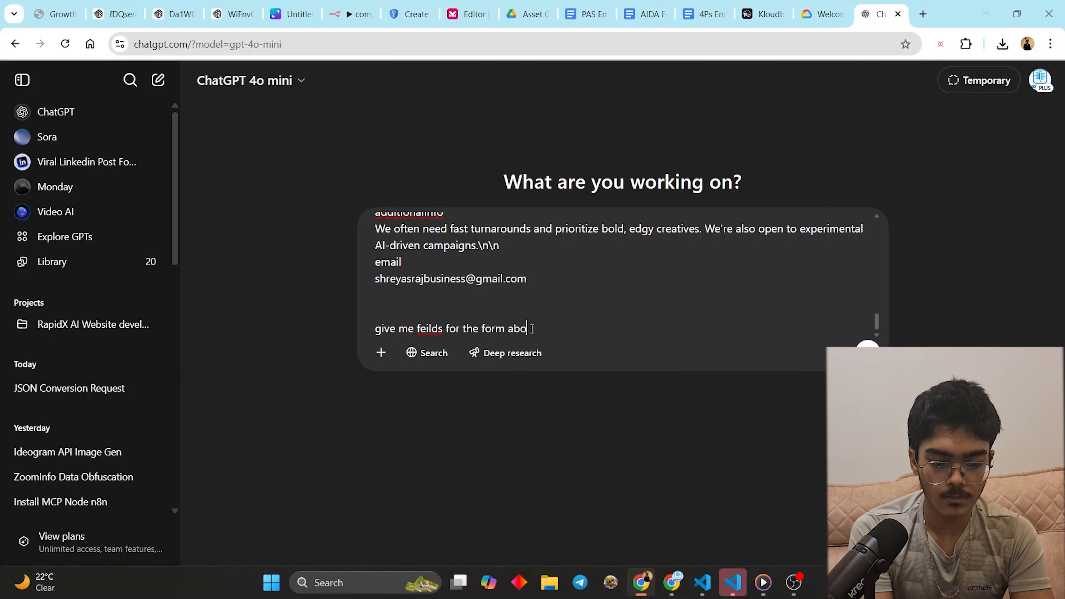
text(e)
key(Return)
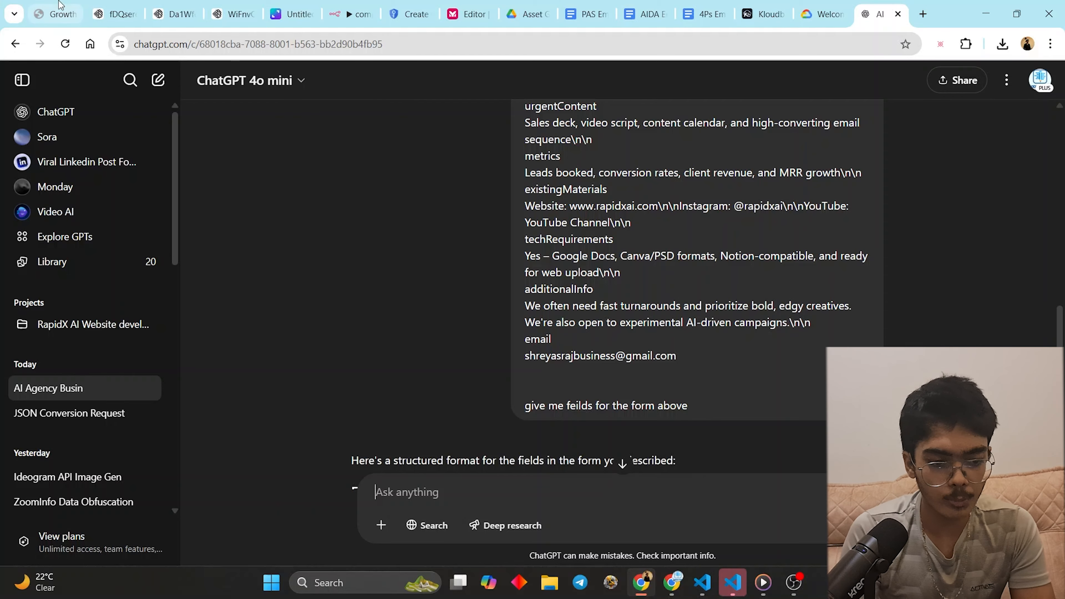
click(226, 14)
- Close the Webhook details and add a blank sticky note via the canvas right-click menu
click(348, 14)
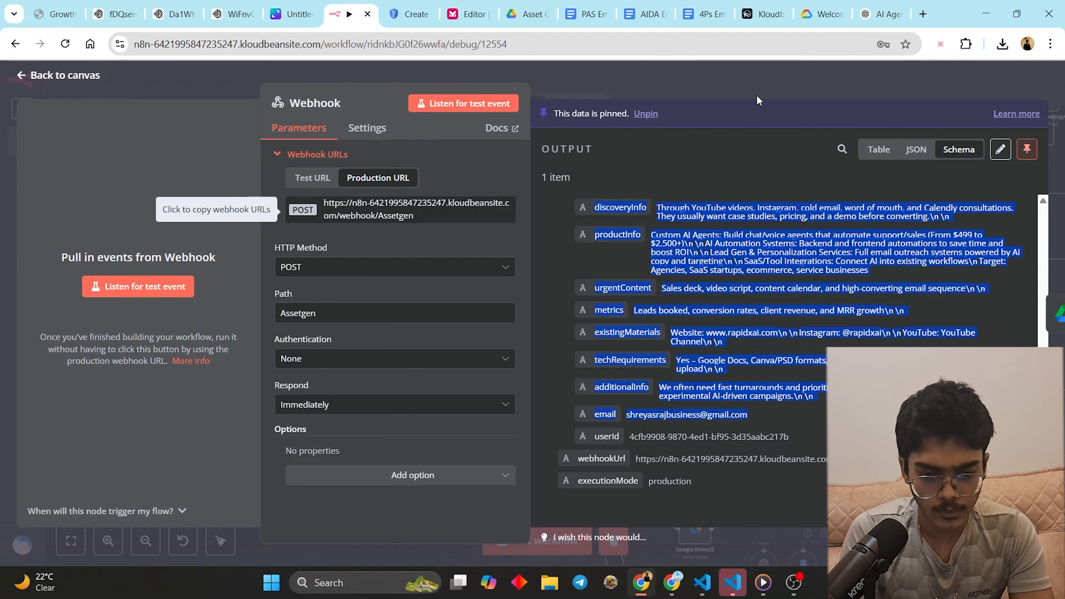
key(Escape)
right_click(340, 215)
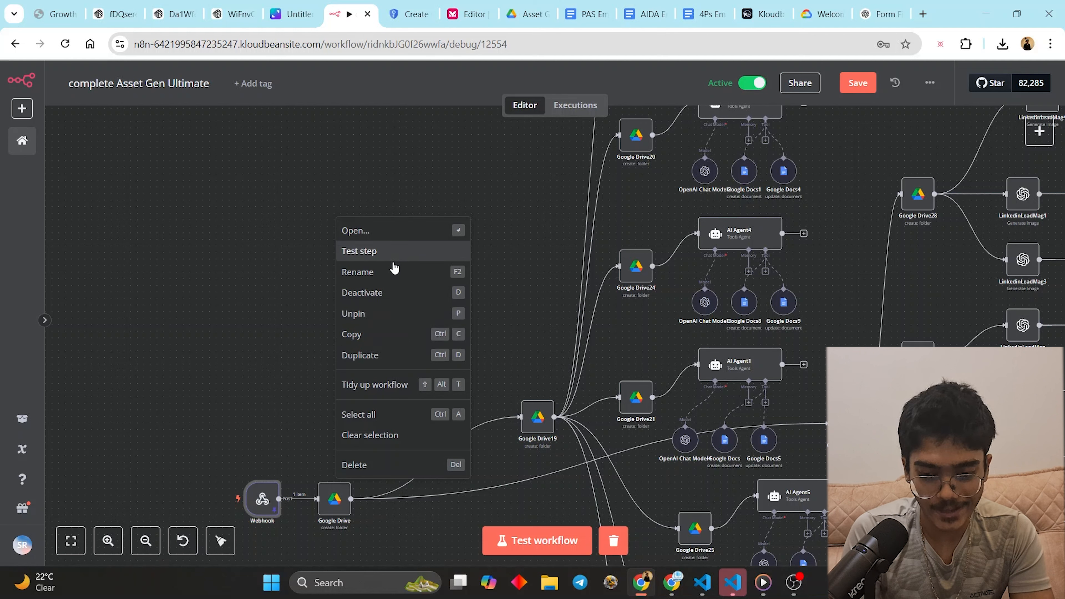
click(276, 421)
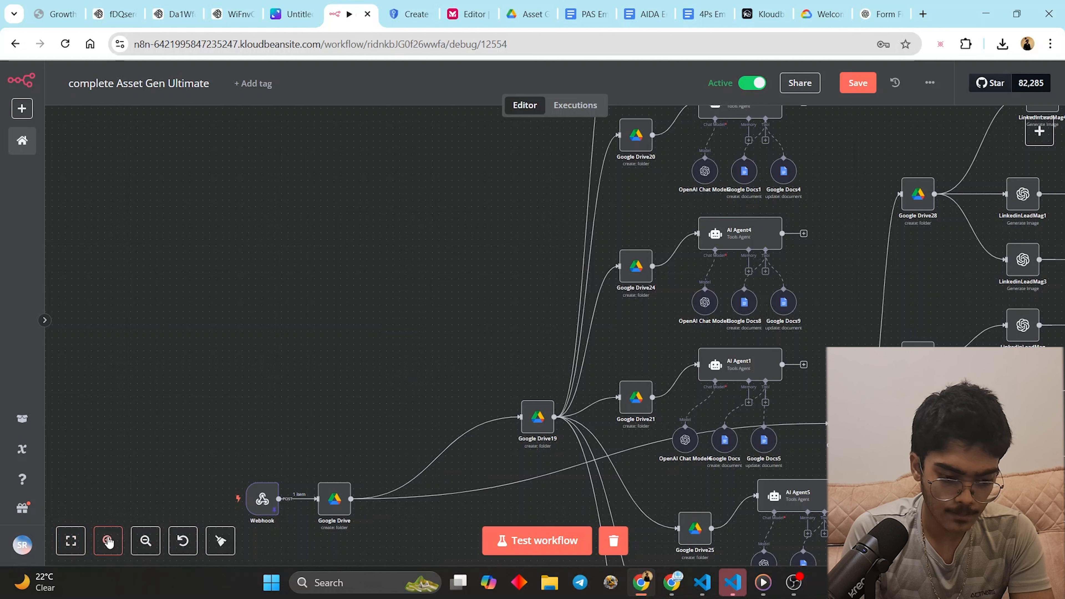
click(930, 82)
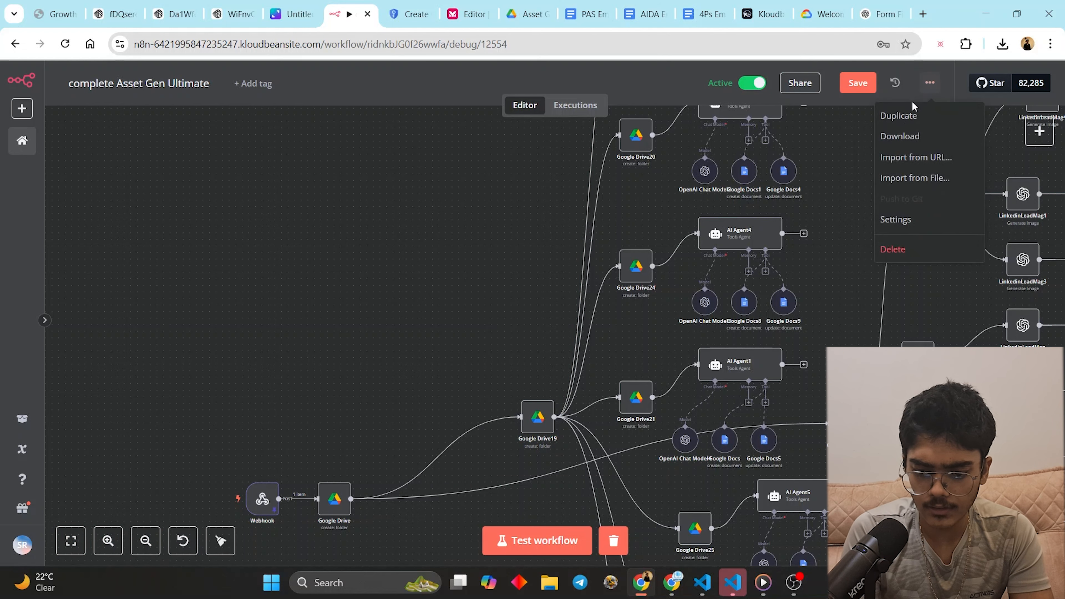
right_click(394, 218)
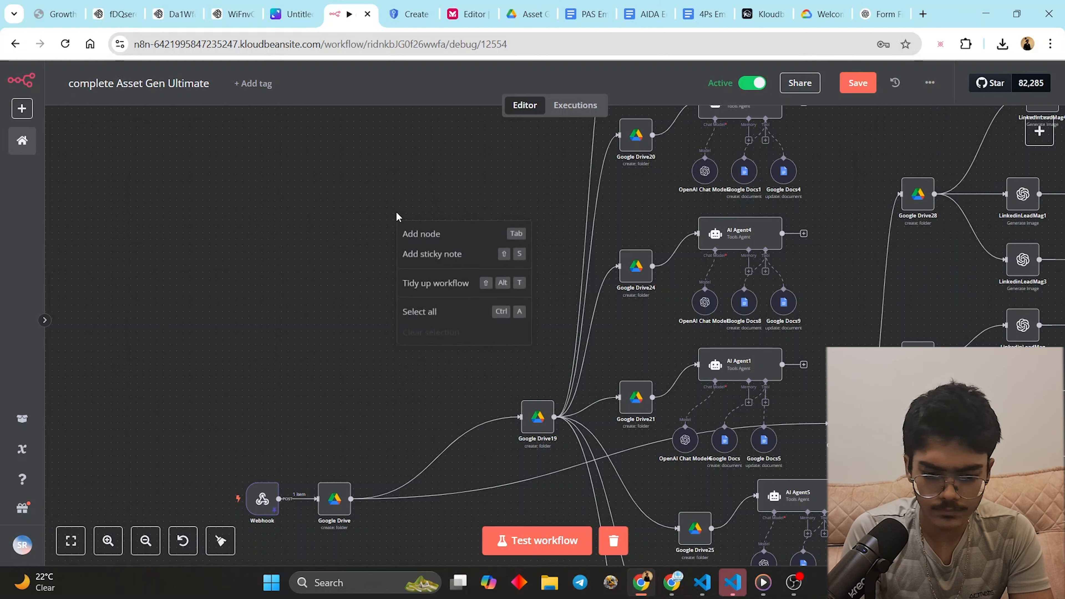
click(411, 236)
scroll(409, 232, up, 5)
right_click(463, 194)
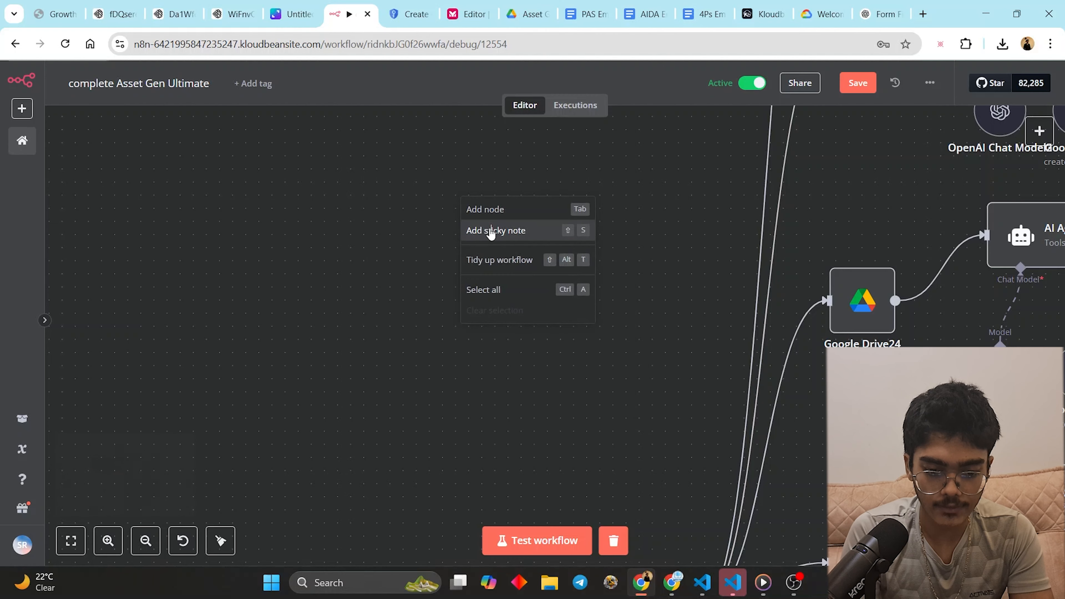
click(491, 231)
- Ask ChatGPT 'only give input feidsl' and review the 17 listed input fields
click(880, 14)
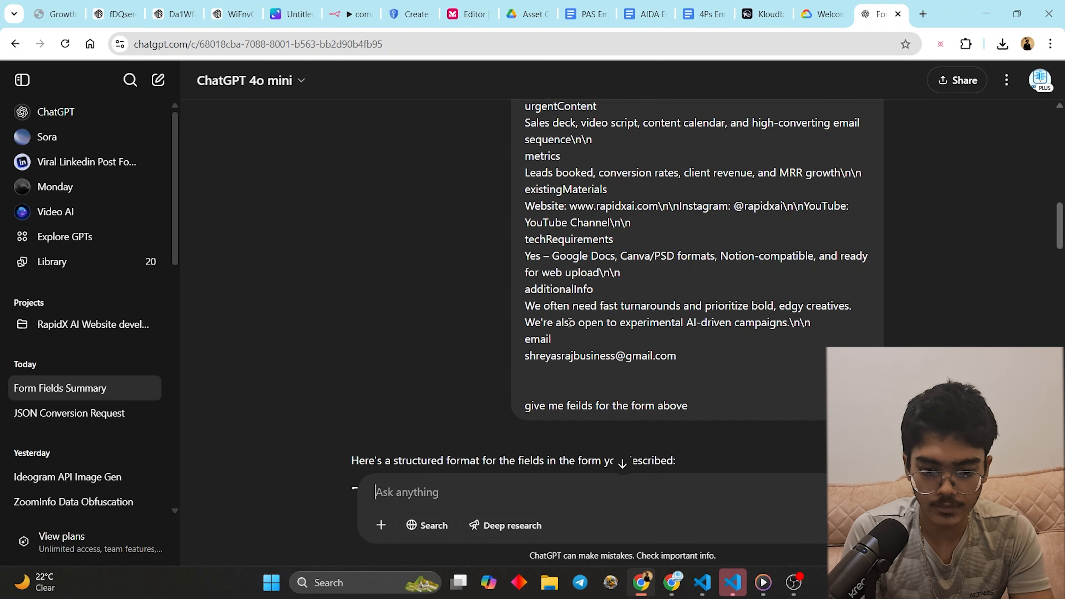
scroll(569, 322, down, 5)
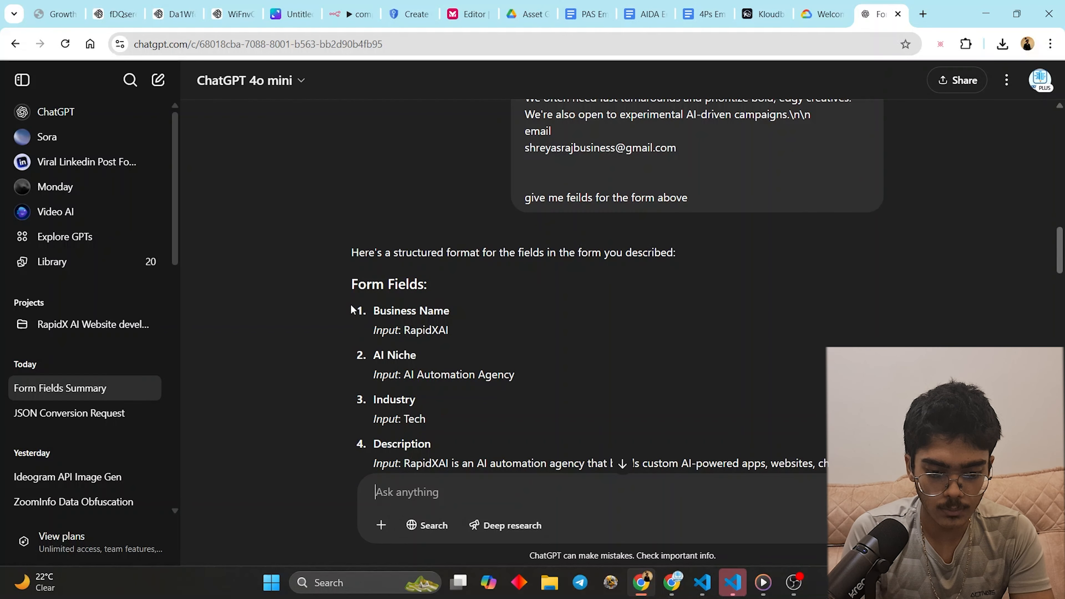
click(524, 486)
text(o)
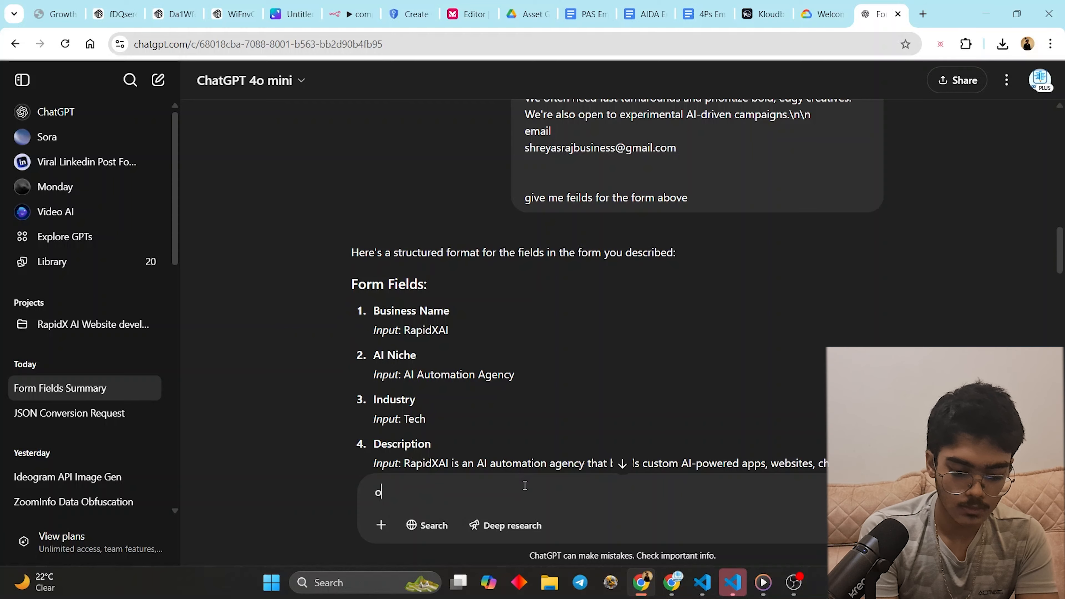
text(nly give input )
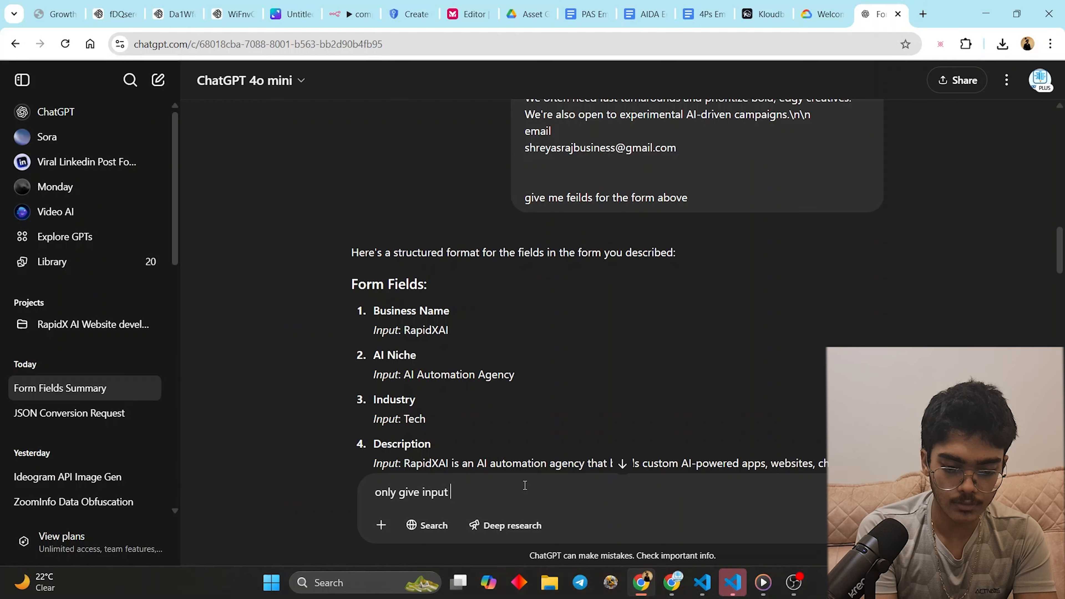
text(feidsl)
key(Return)
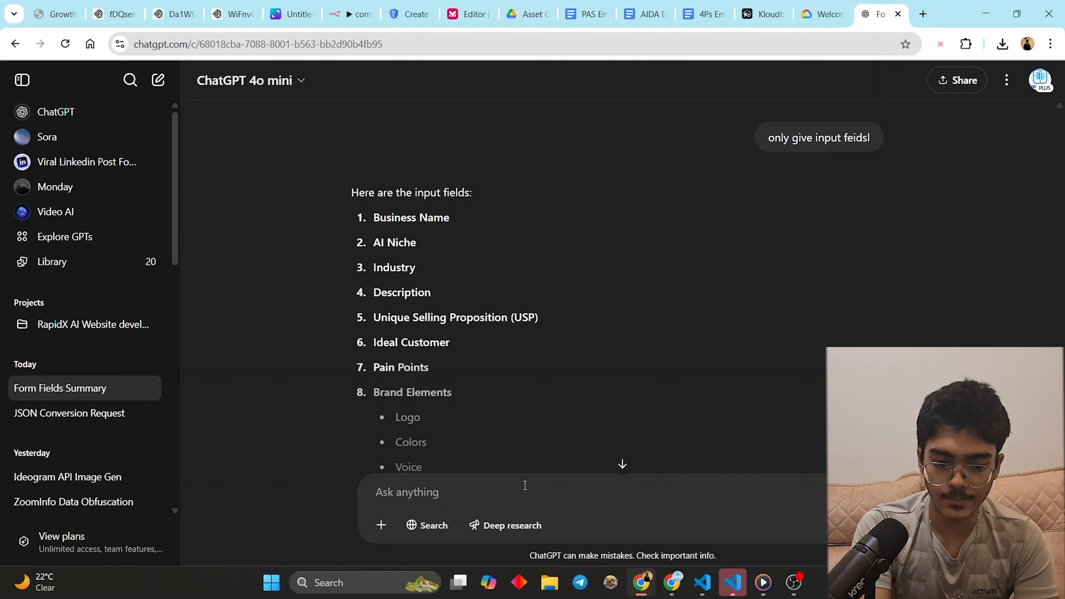
scroll(435, 361, down, 5)
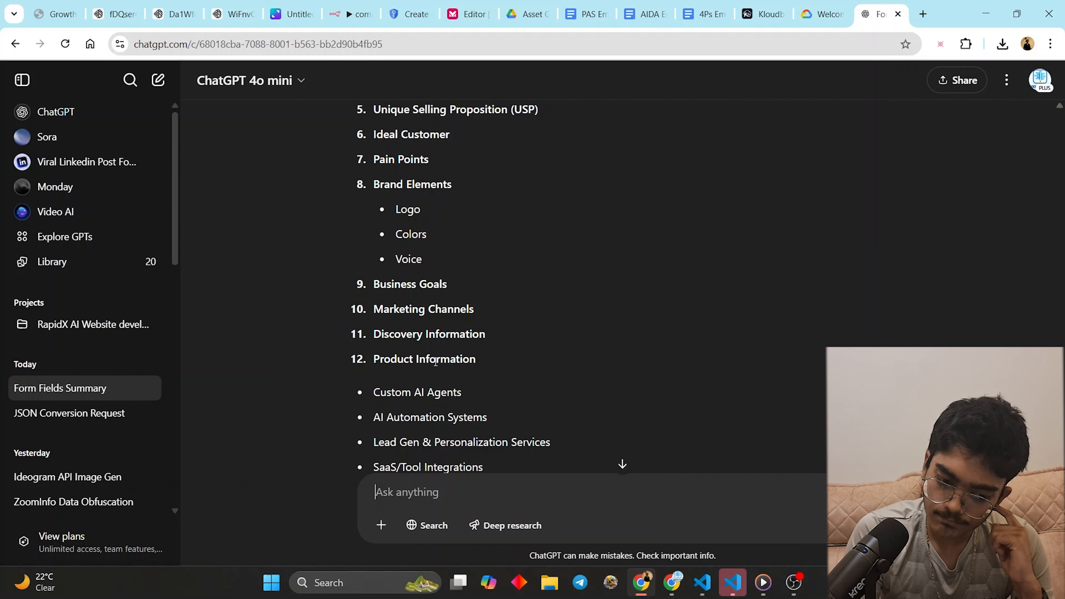
scroll(435, 362, down, 6)
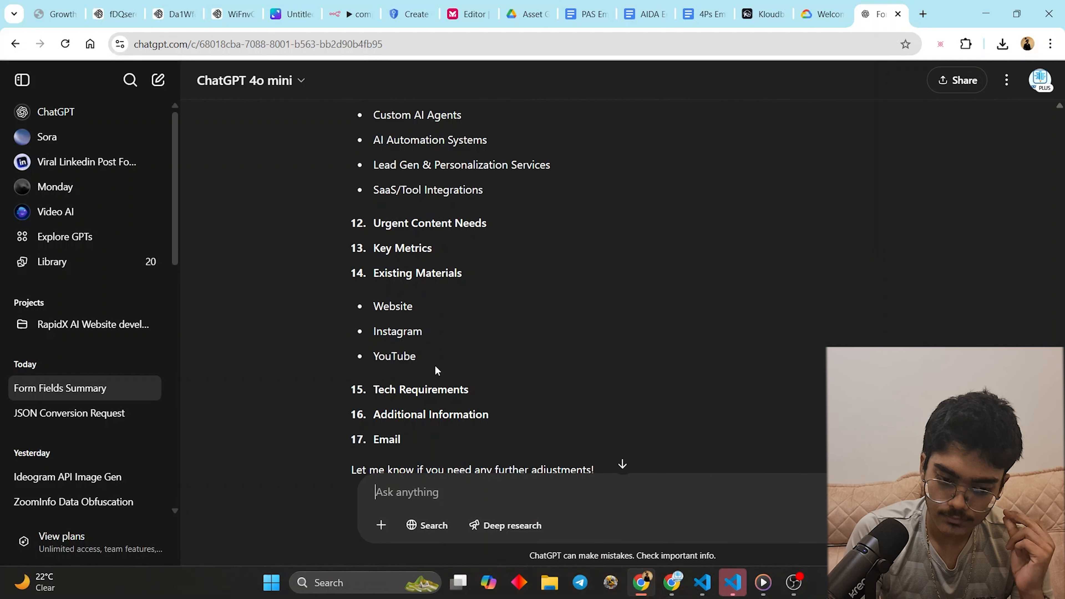
scroll(436, 370, down, 2)
scroll(436, 368, up, 13)
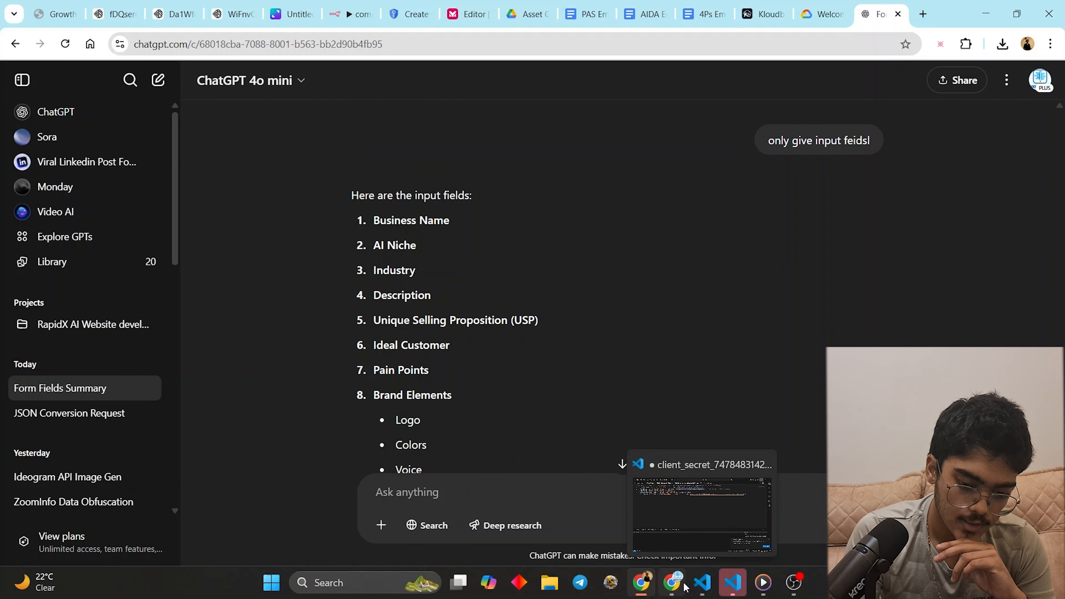
- Add a Bolt prompt paragraph: inputs are for an AI asset generator asking USP, audience, company, brand color, email
mouse_move(683, 587)
click(671, 524)
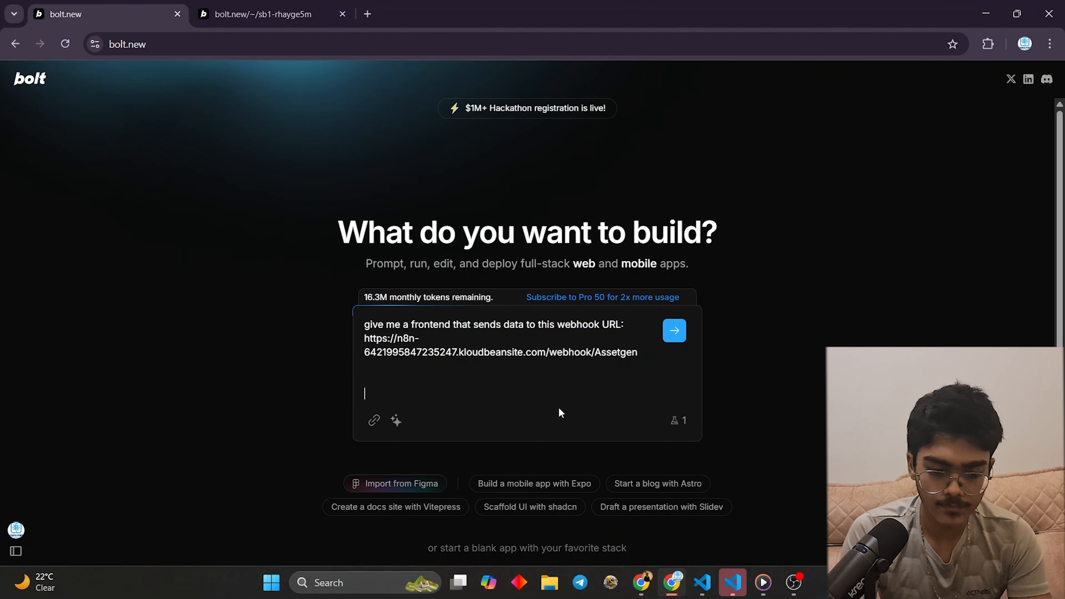
text(he inpu)
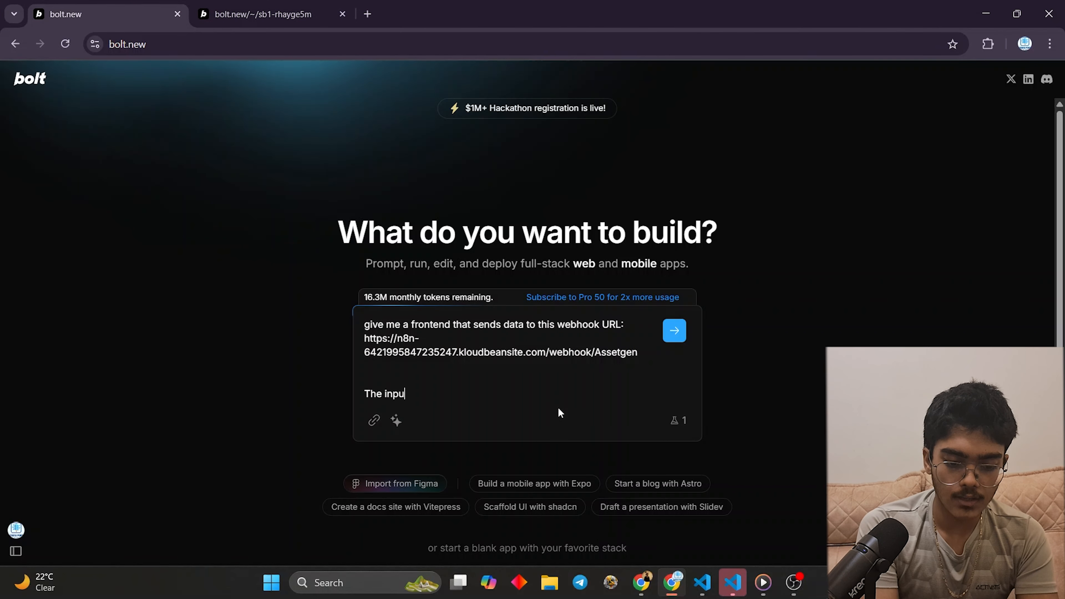
text(t should be)
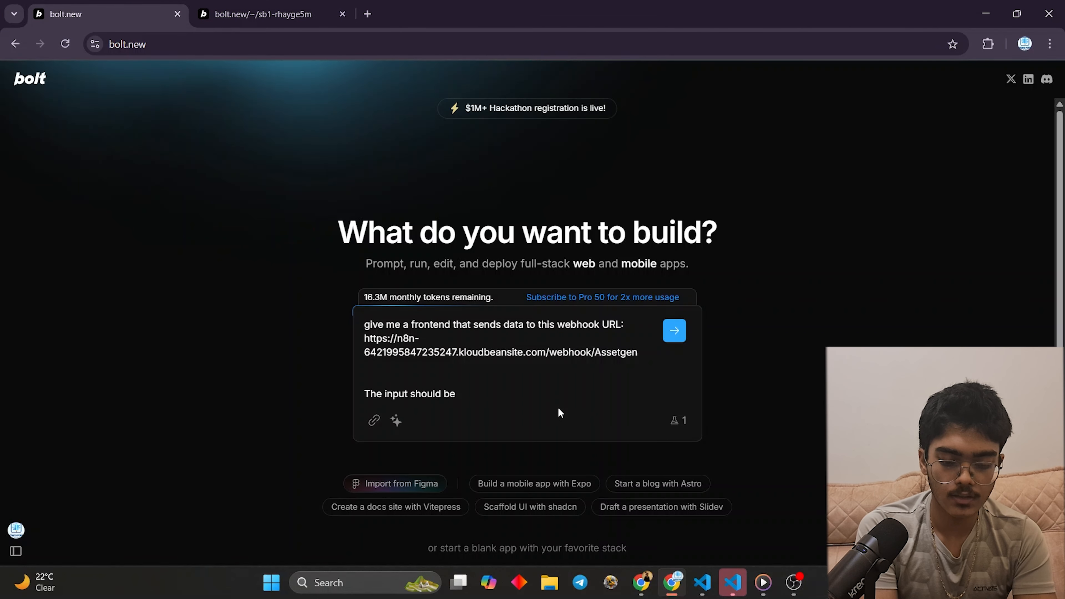
text( for an AI as)
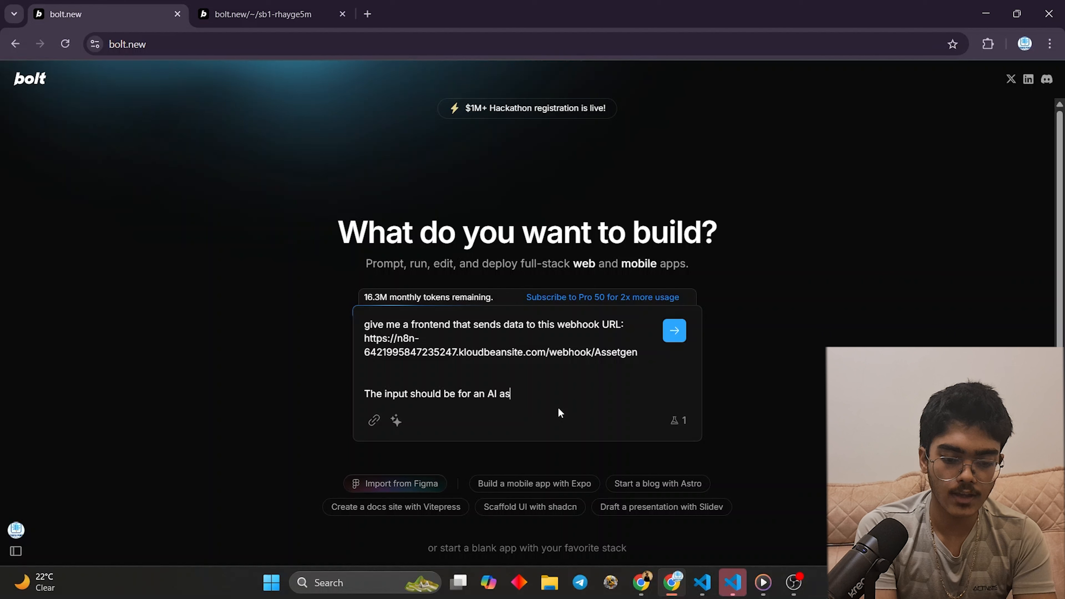
text(set generator )
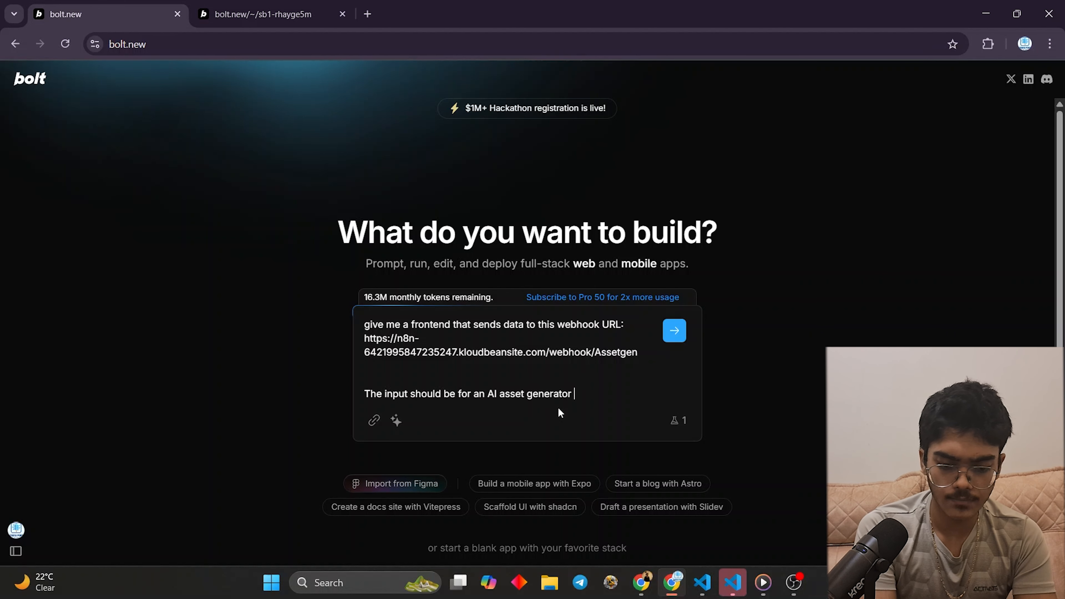
text(and should as)
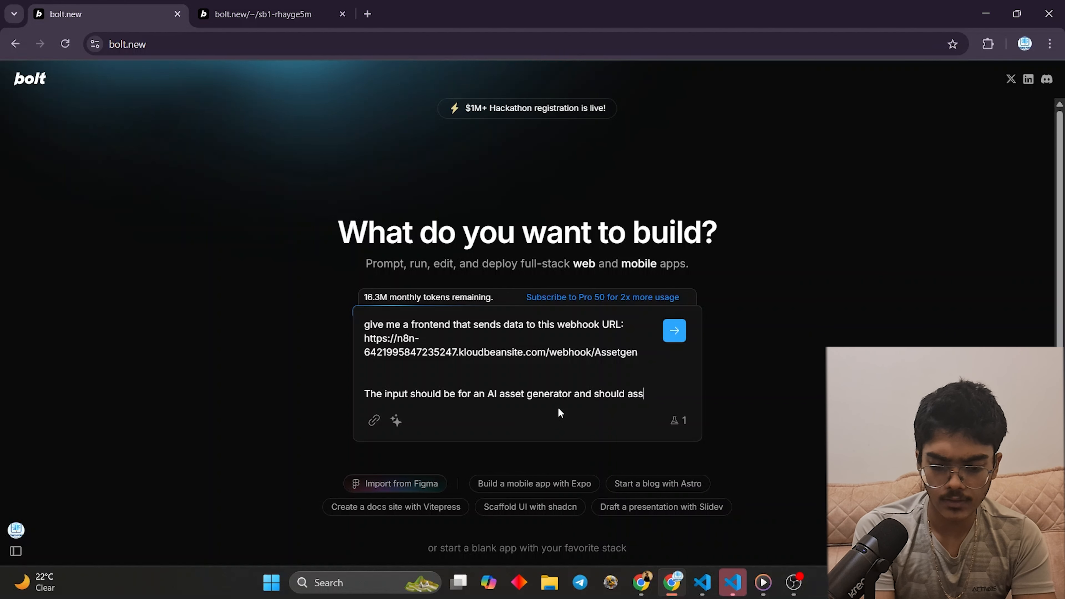
text(k all quesi)
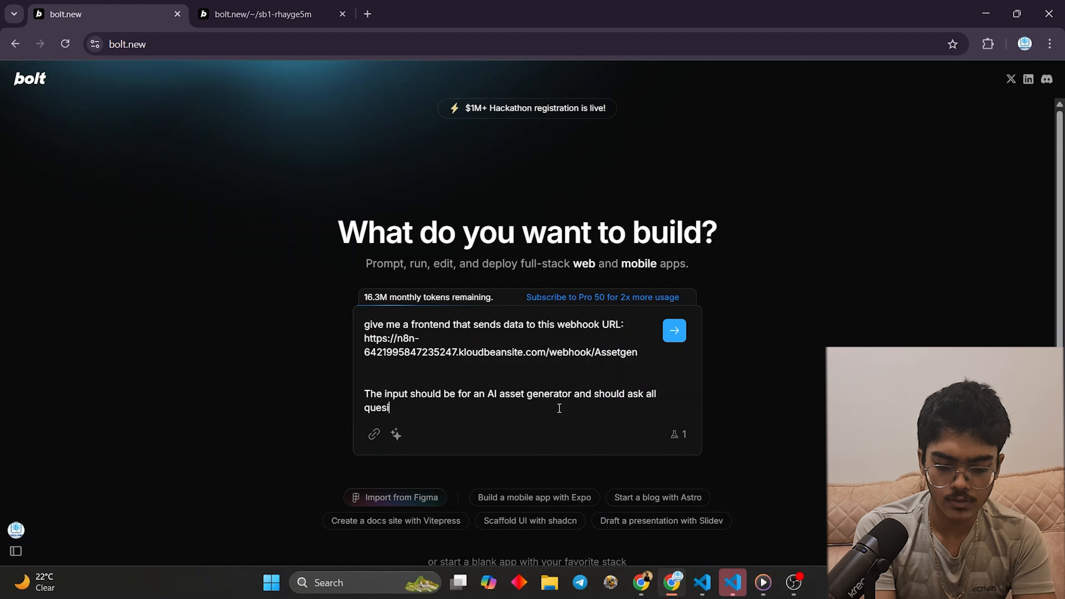
text(tons regarding)
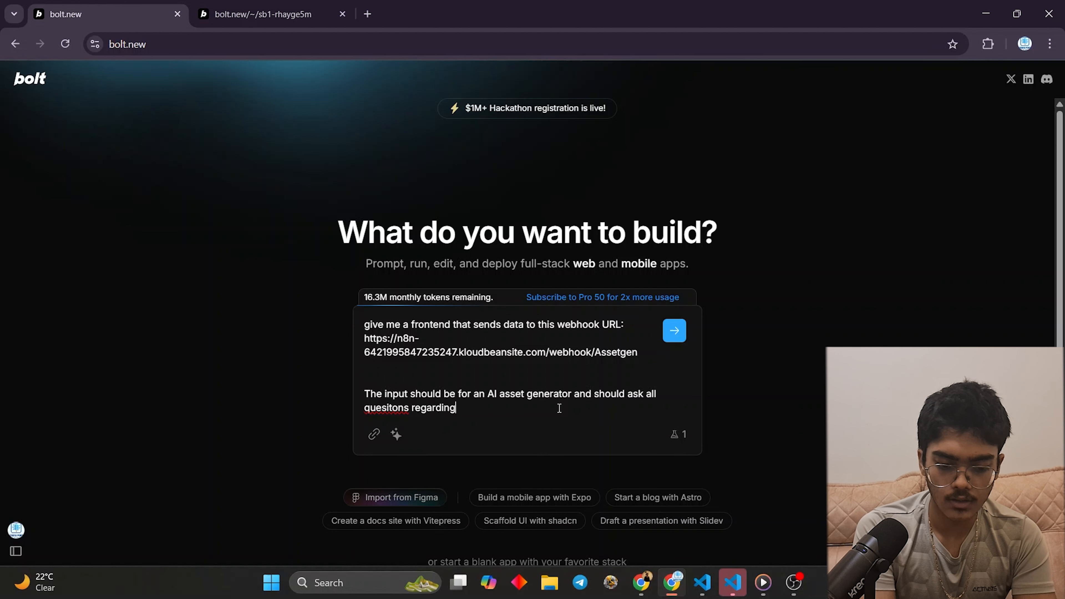
text( the business)
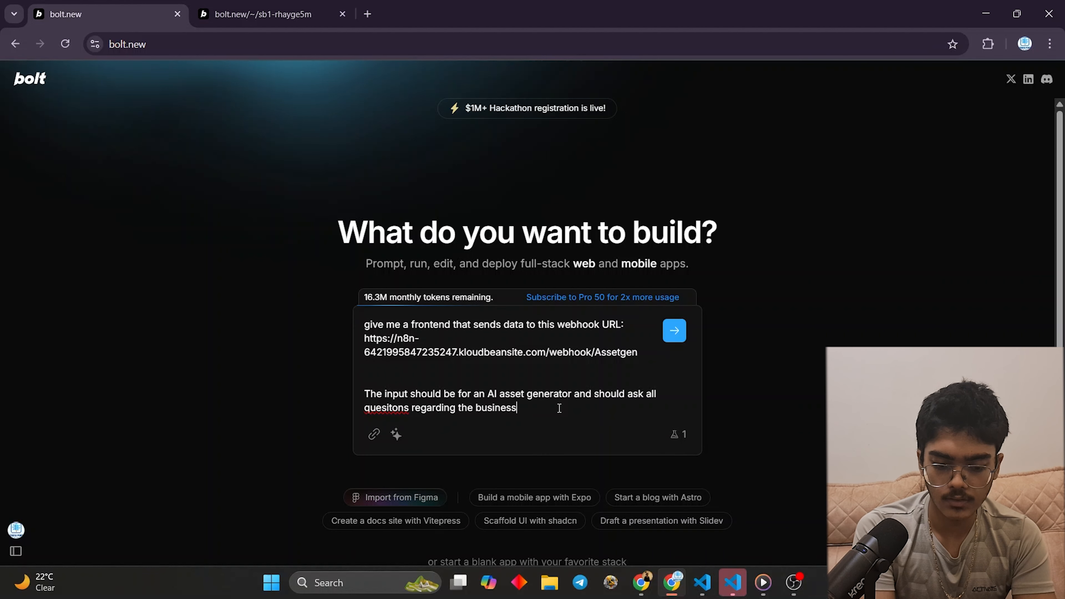
text( li e)
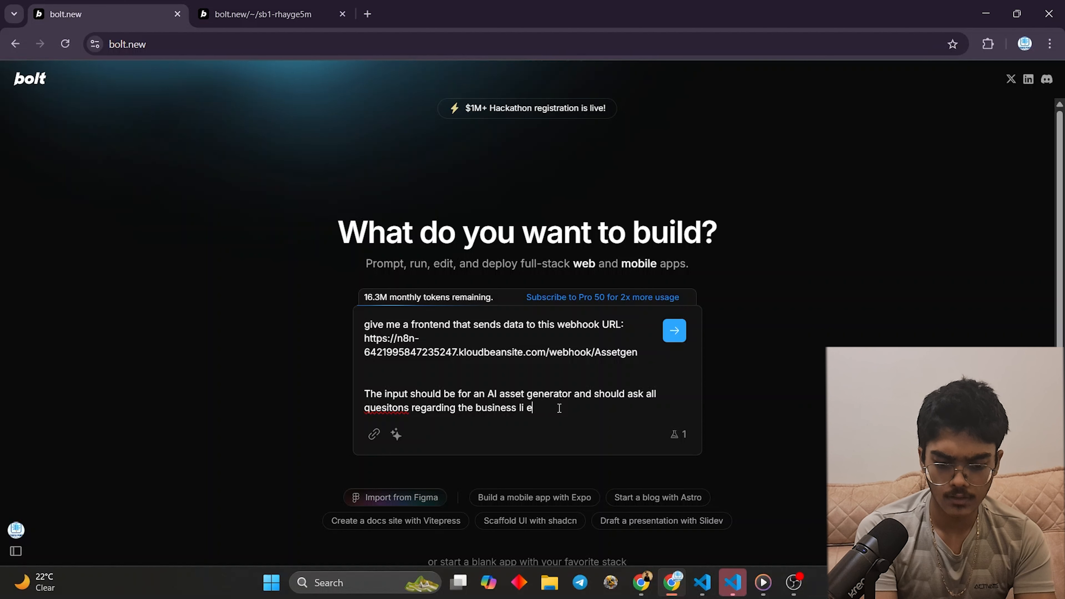
key(BackSpace)
key(BackSpace)
text(ke its US)
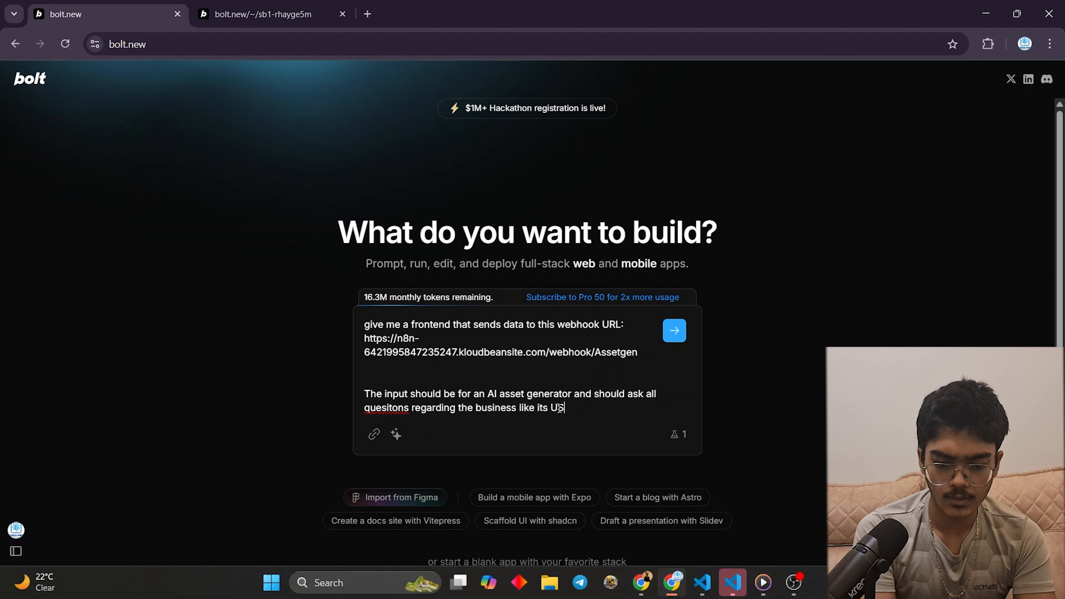
text(P, target a)
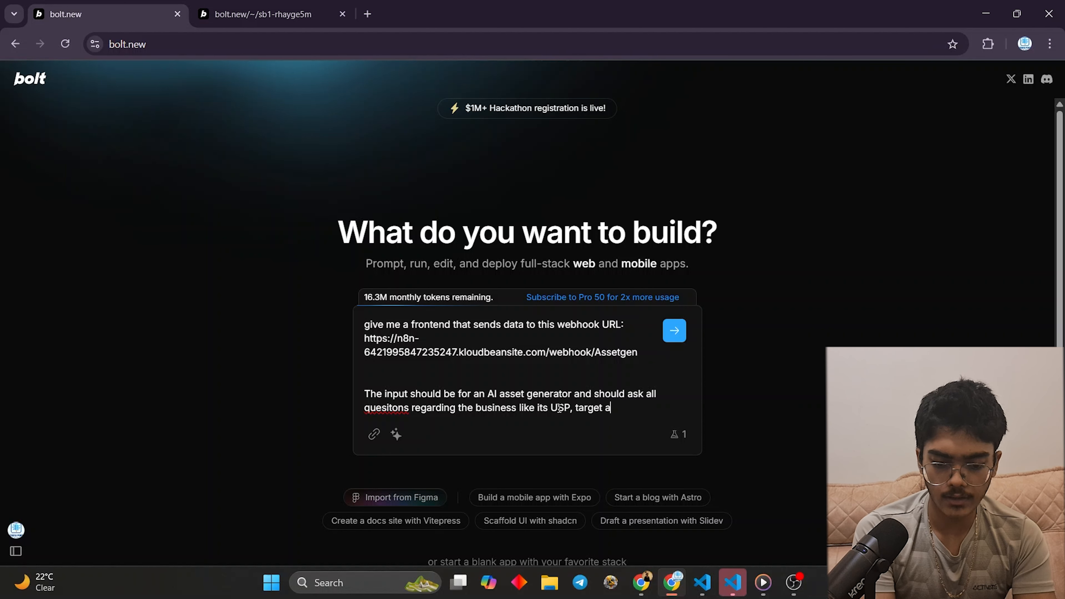
text(udience, )
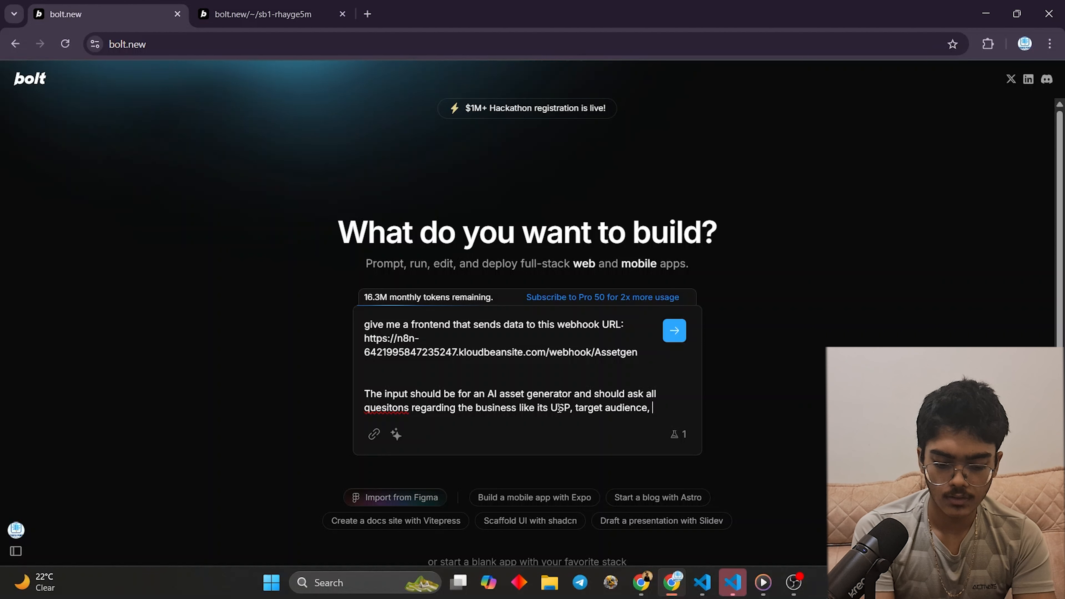
text(What is the company about,)
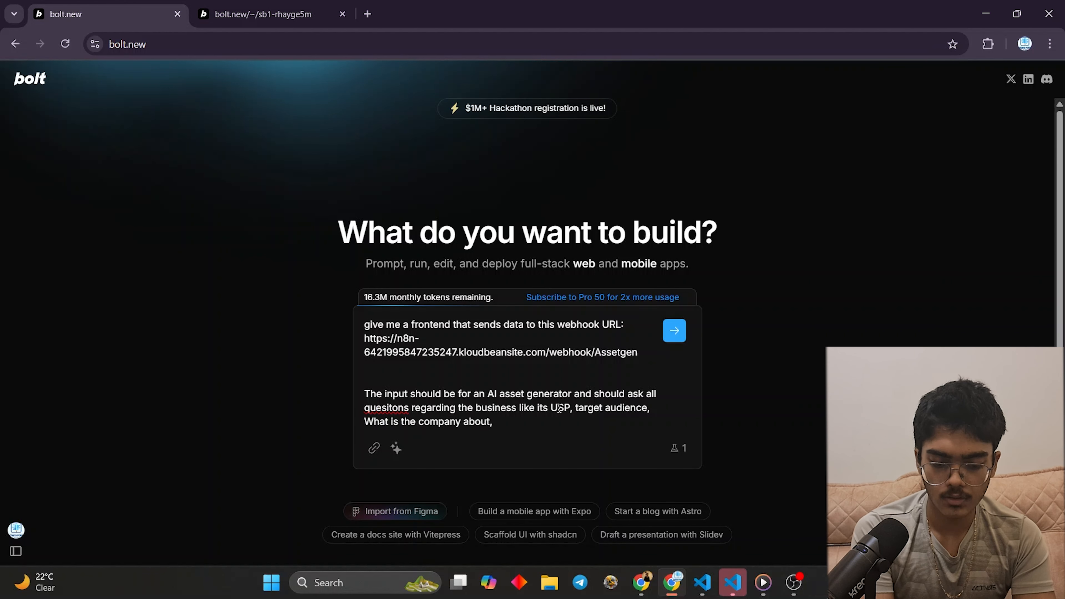
text(what is the brand h)
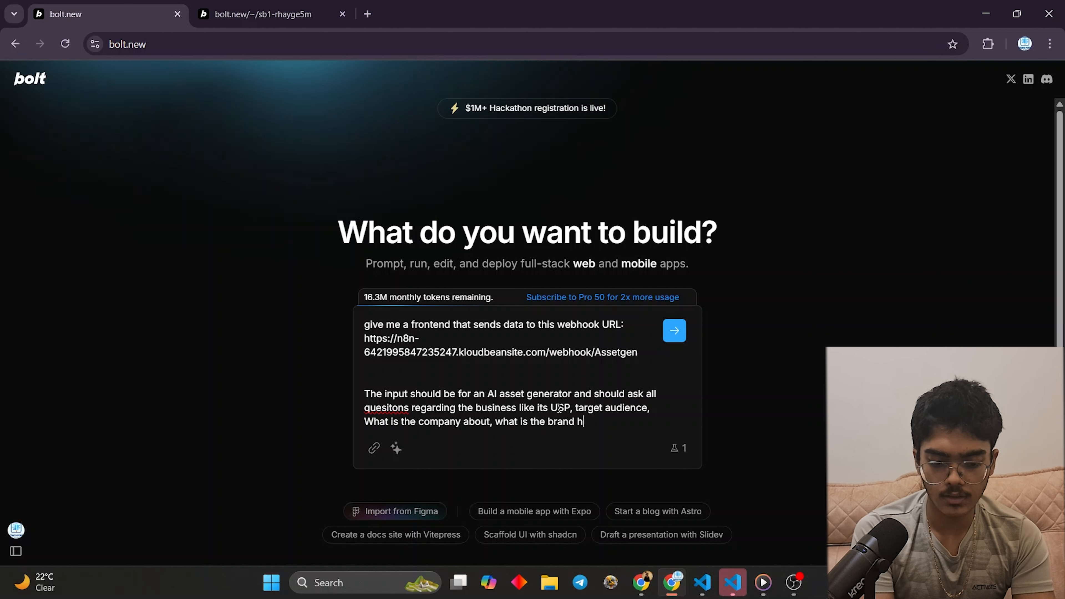
key(BackSpace)
text(color)
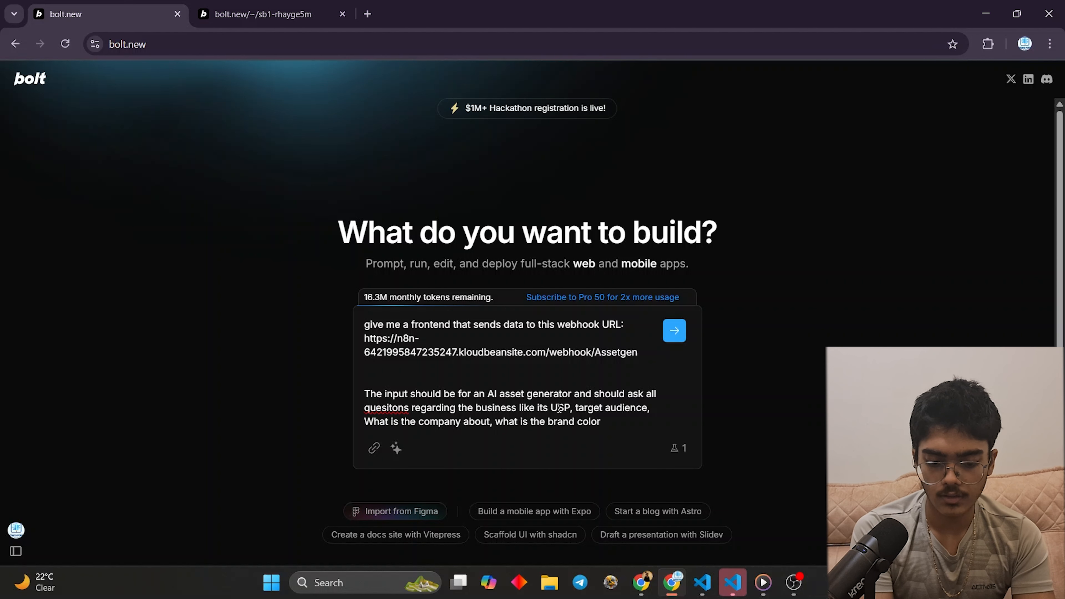
text( etc and m)
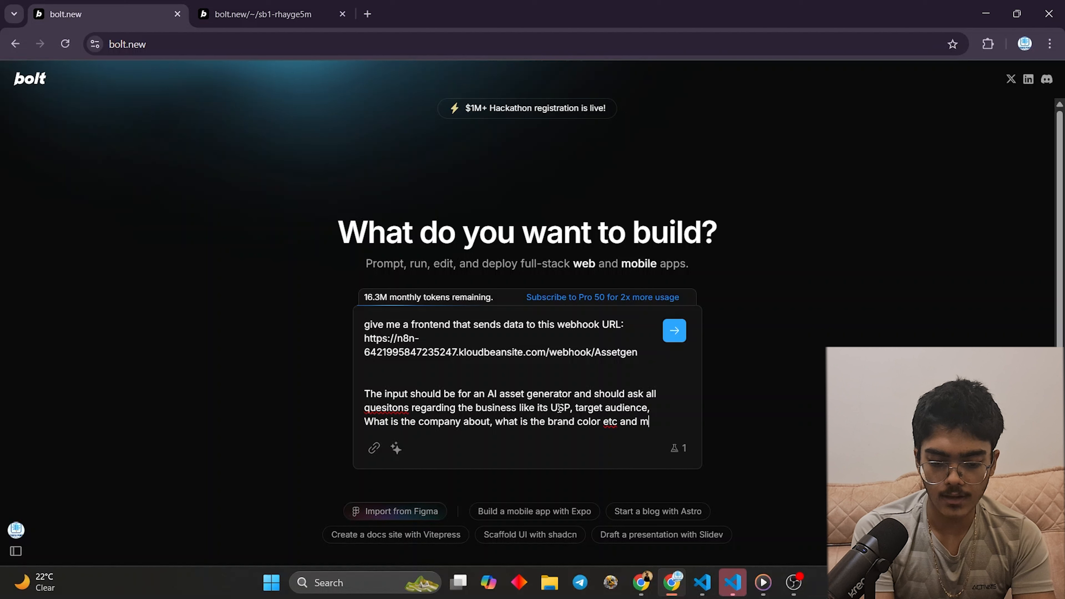
text(ost impo)
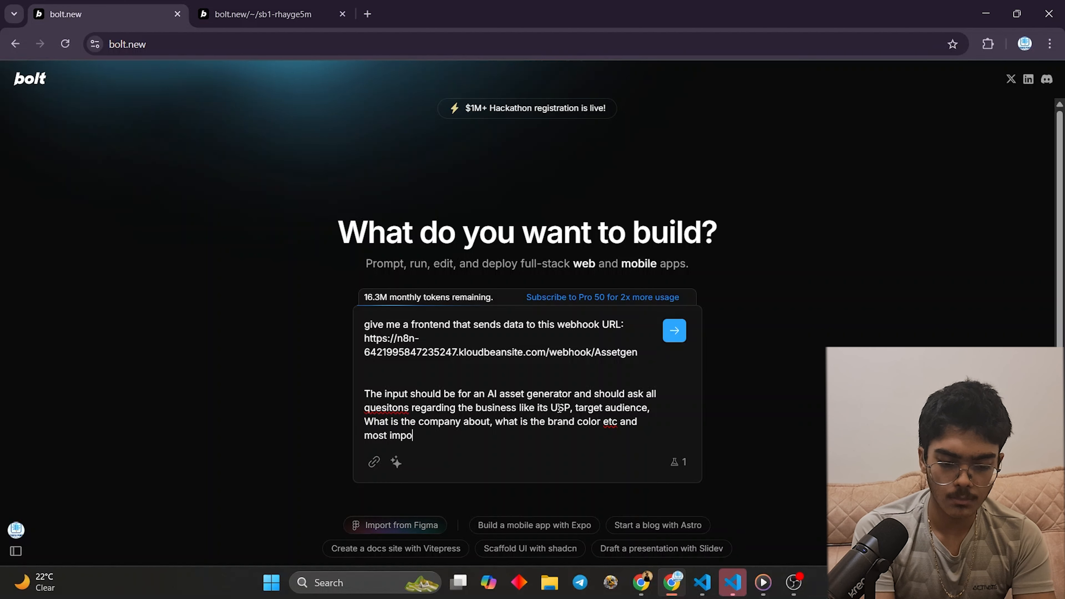
text(rtantly)
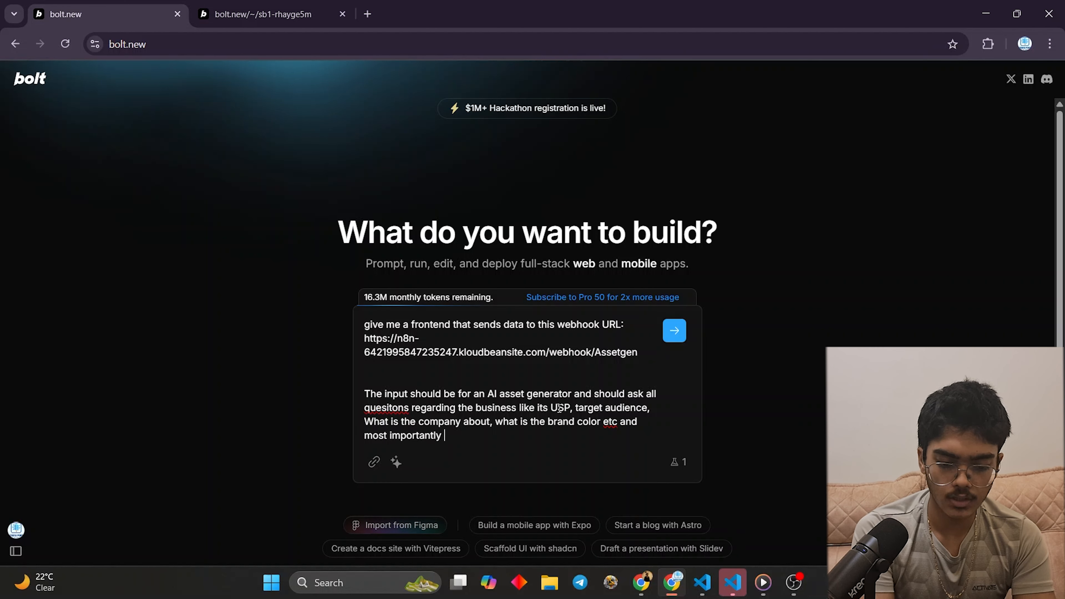
text( email.)
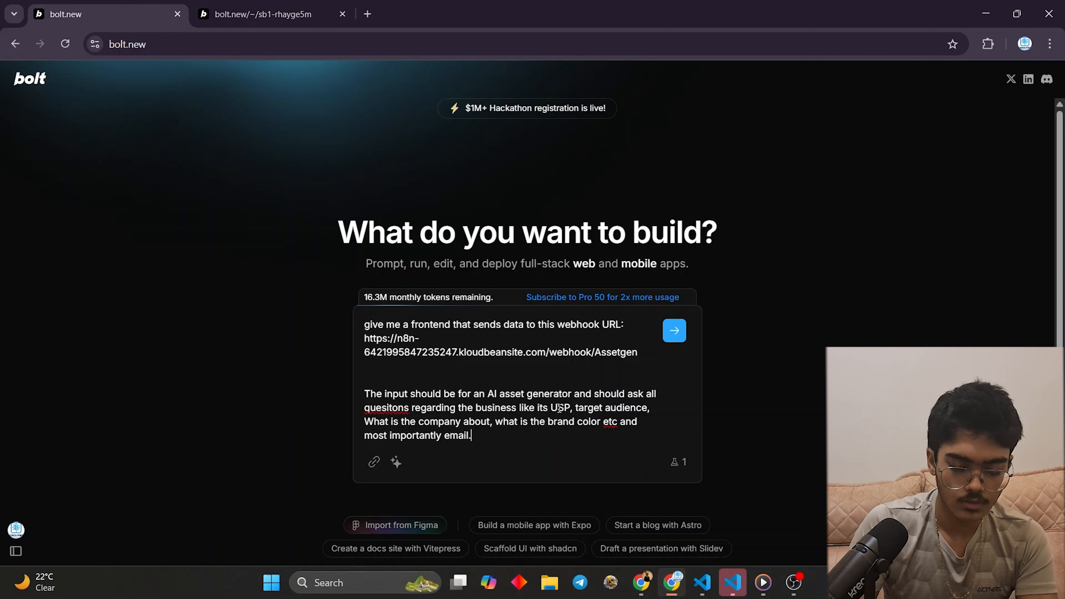
- Switch through the open browser tabs to reach the n8n workflow editor
click(652, 588)
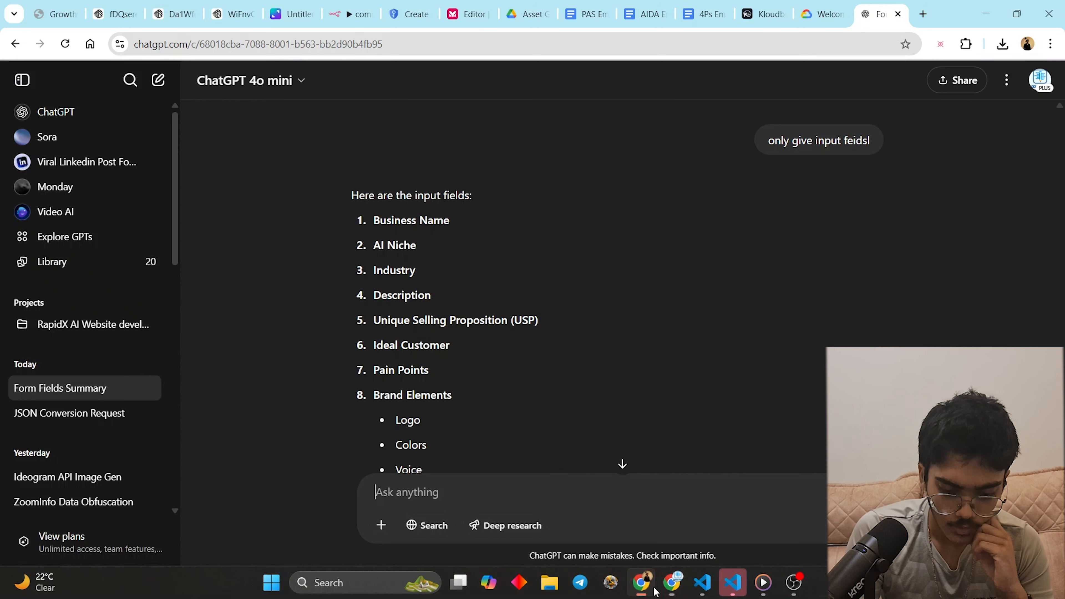
scroll(656, 247, down, 10)
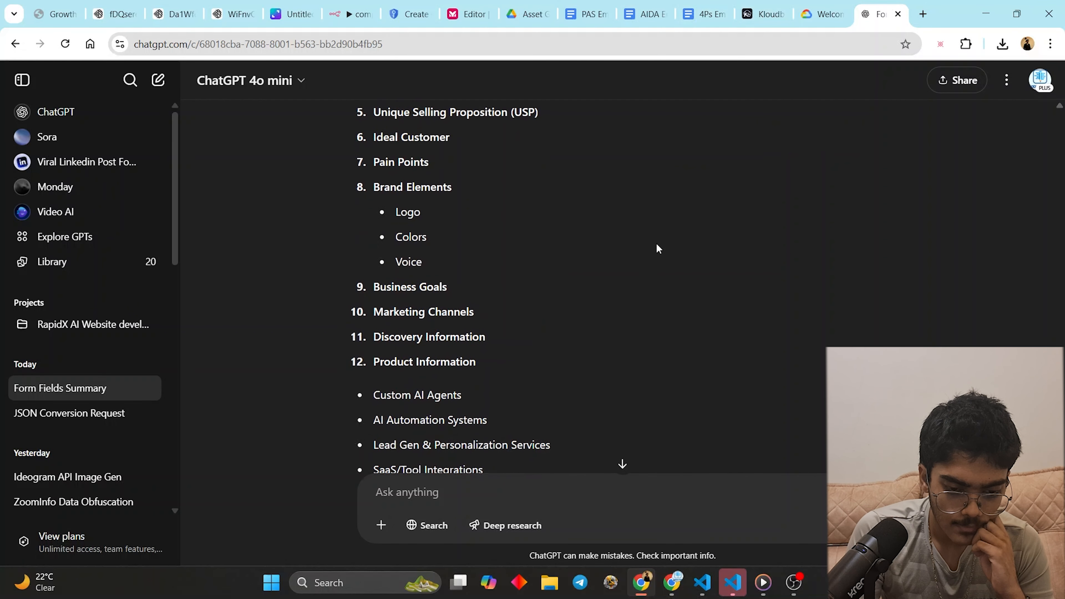
click(818, 4)
click(763, 5)
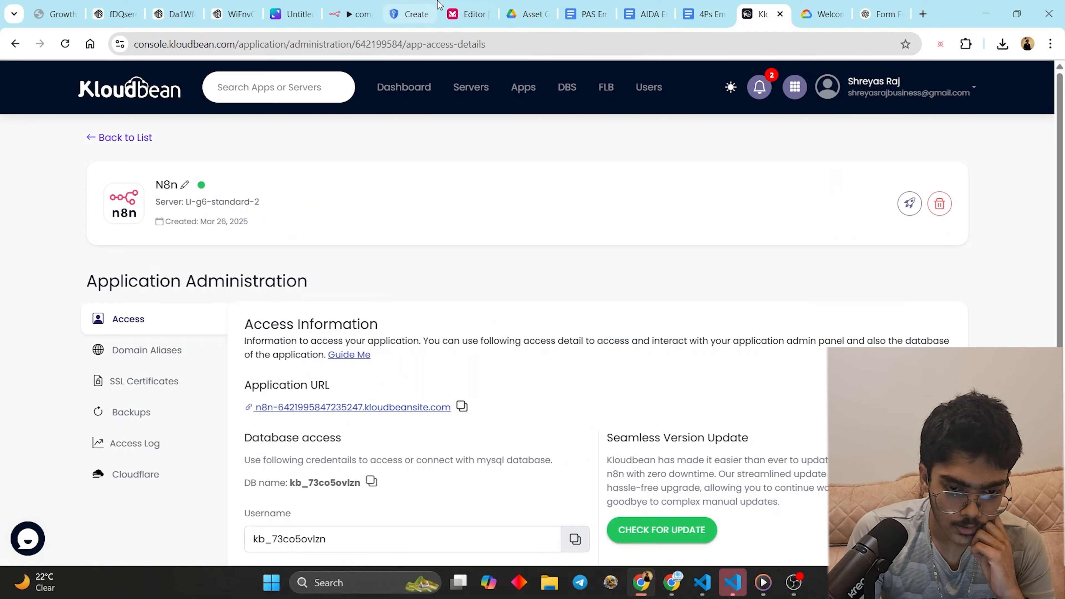
click(417, 5)
click(371, 4)
- Open the Webhook node and scroll its pinned output to the body fields, businessName through email
scroll(645, 185, down, 10)
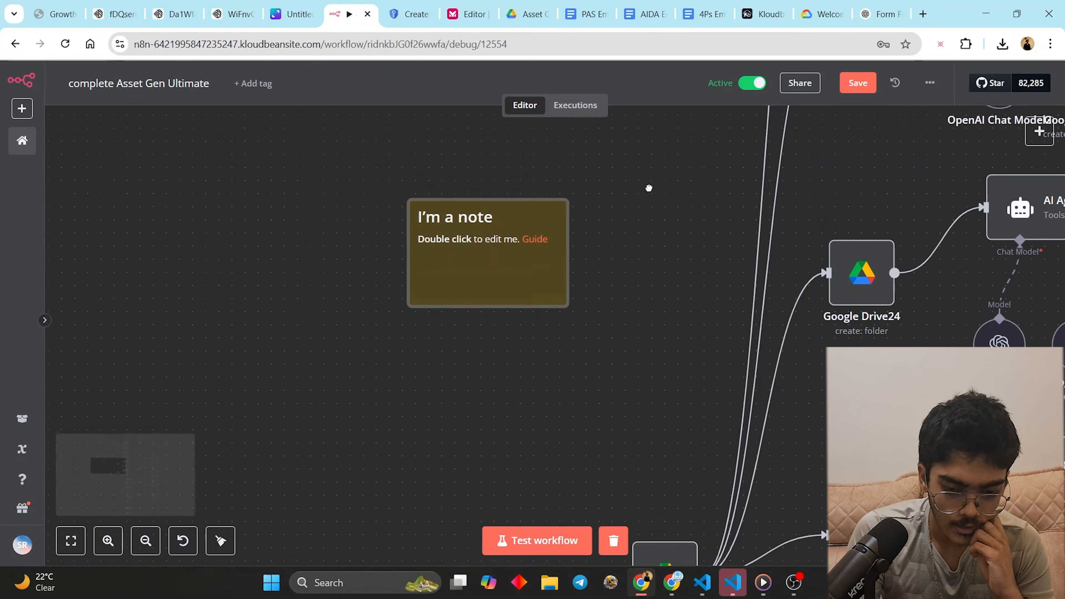
scroll(629, 210, left, 7)
mouse_move(443, 396)
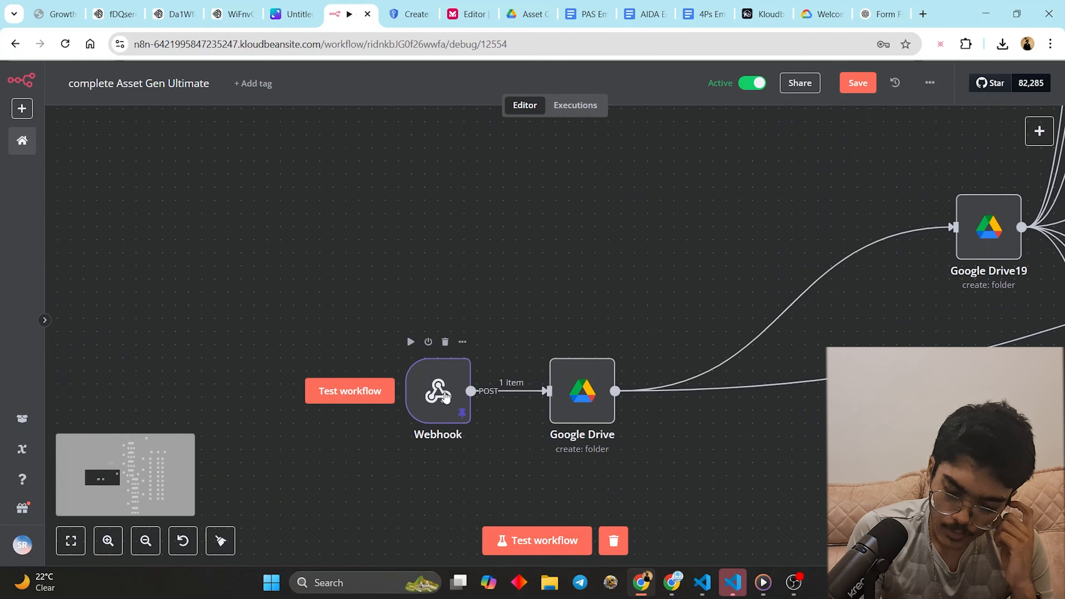
double_click(443, 396)
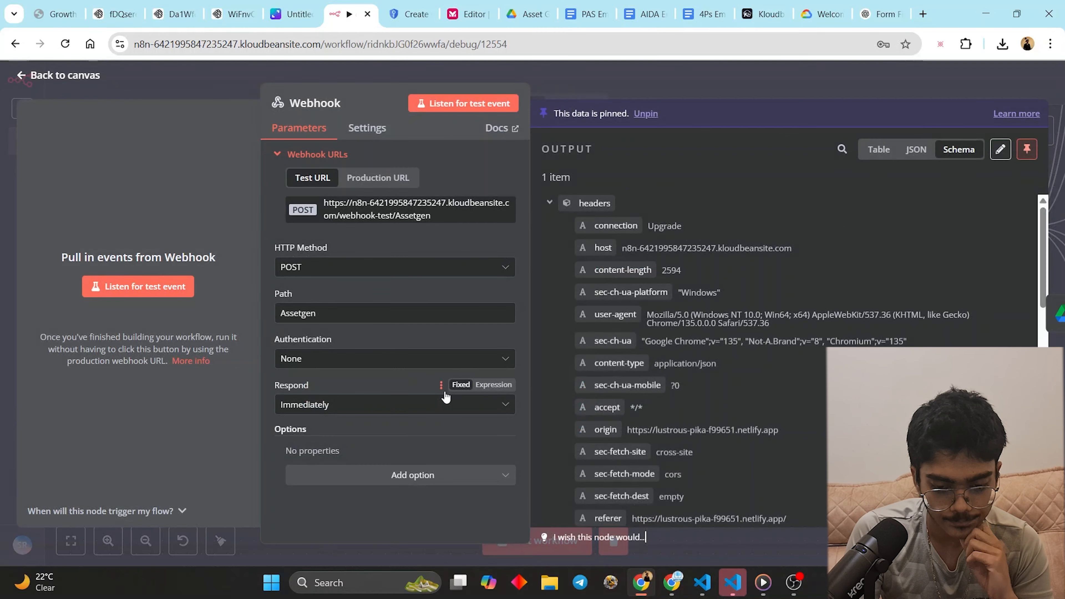
scroll(662, 388, down, 10)
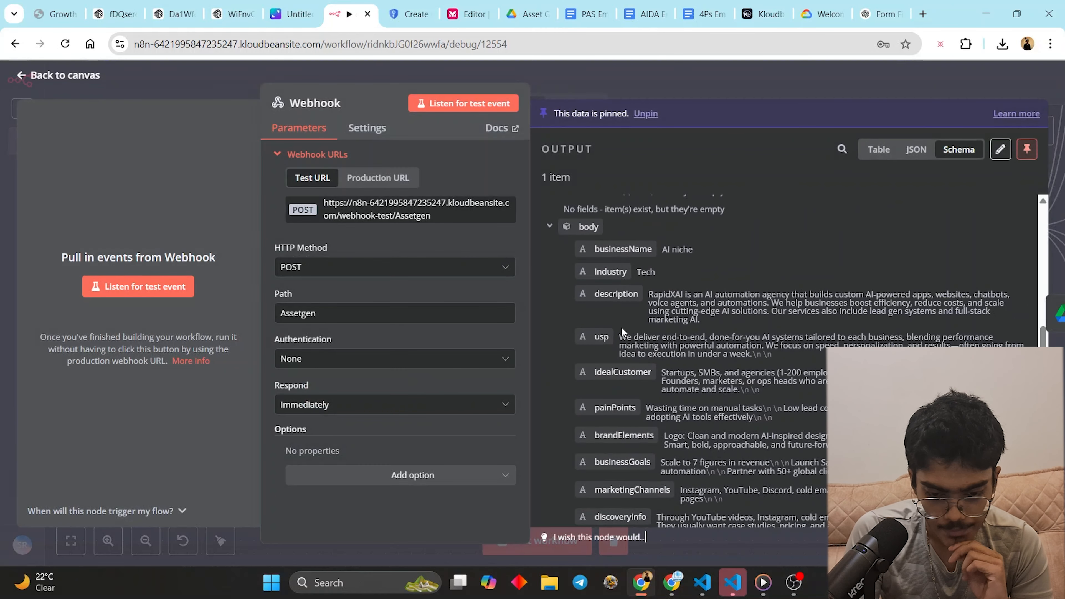
drag(580, 251, 616, 439)
scroll(629, 344, down, 3)
scroll(646, 357, down, 3)
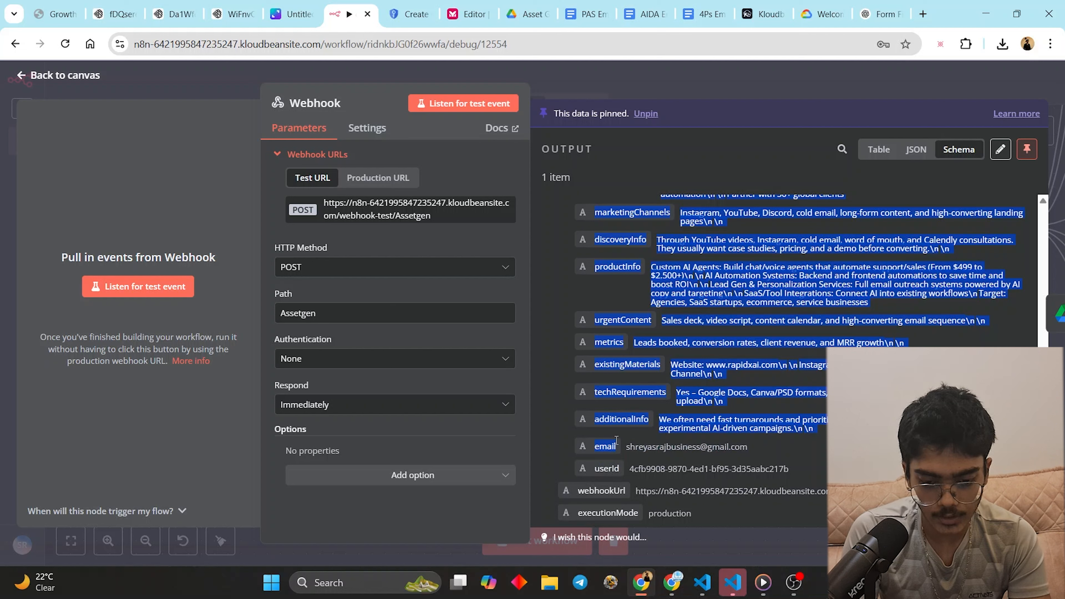
- Add 'it should have the following fields in exact order' to the Bolt prompt and paste the field list
mouse_move(672, 582)
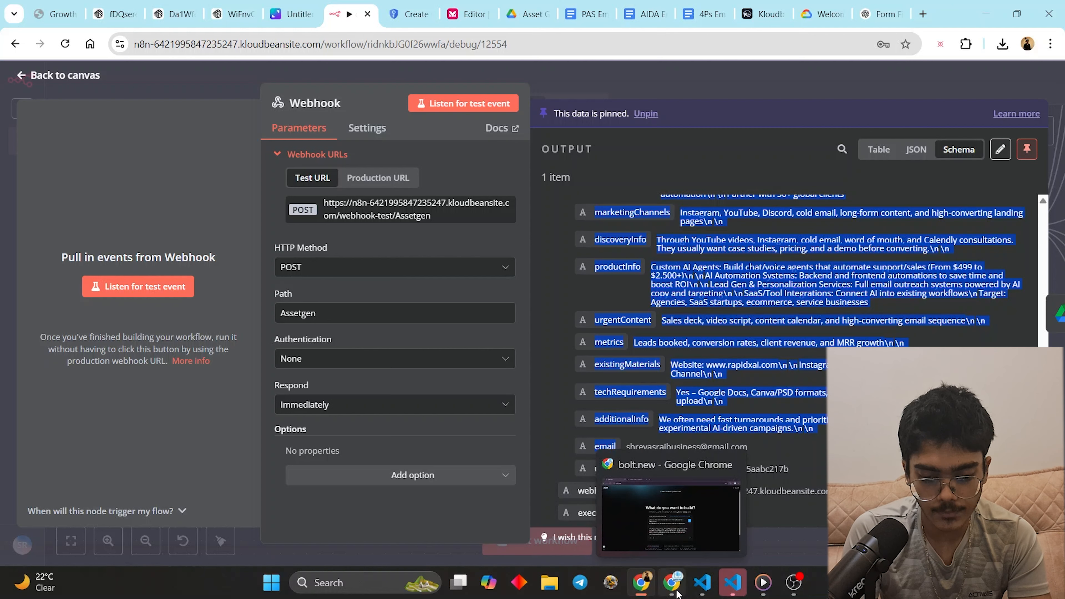
click(671, 520)
key(shift+Return)
key(shift+Return)
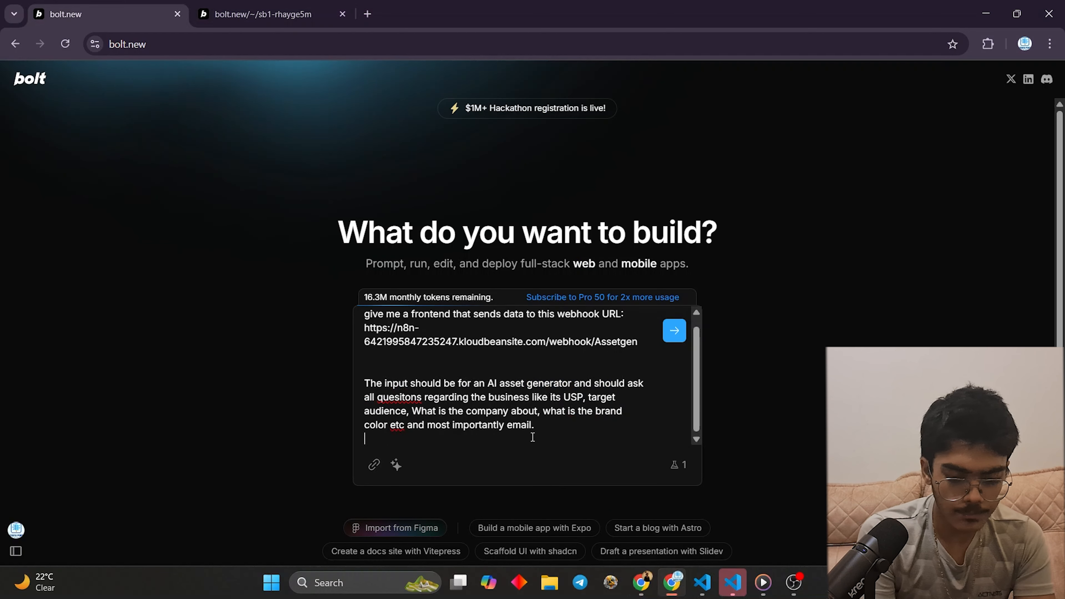
text(v)
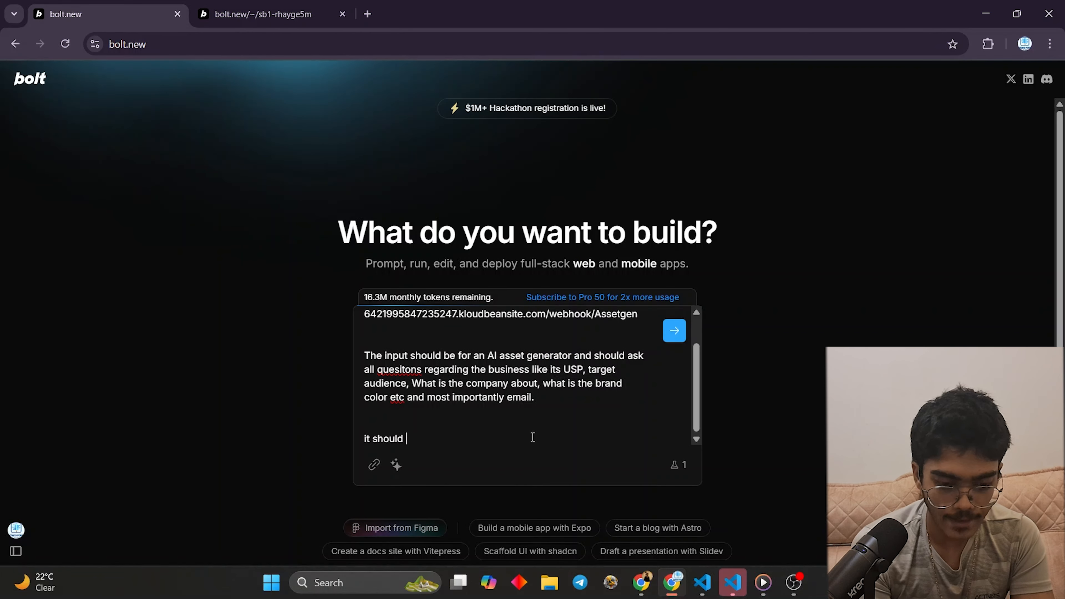
text(t should have the fol)
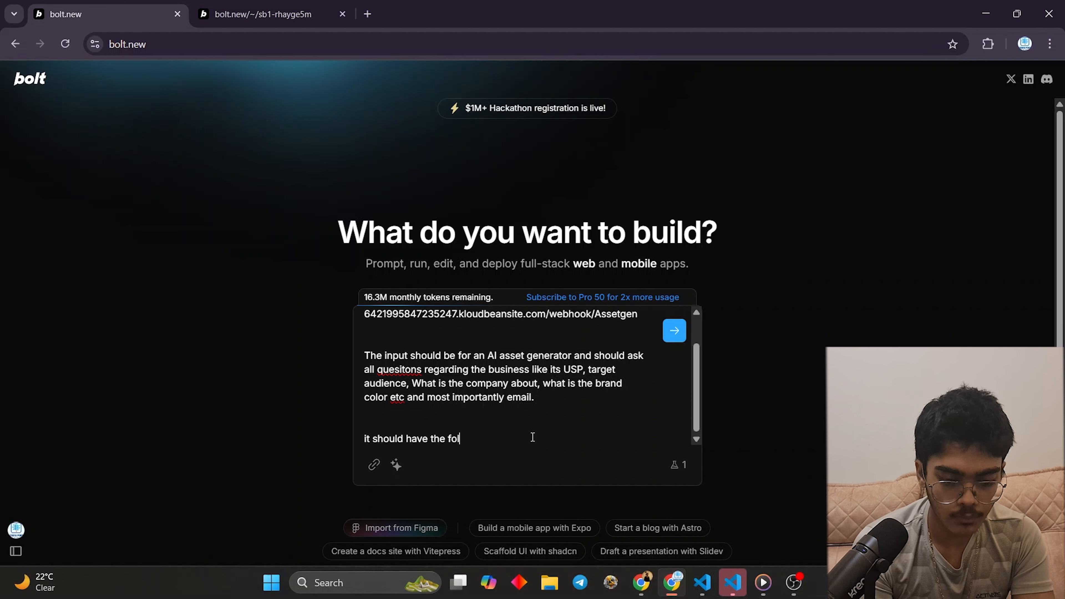
text(lowing feilds in exact order)
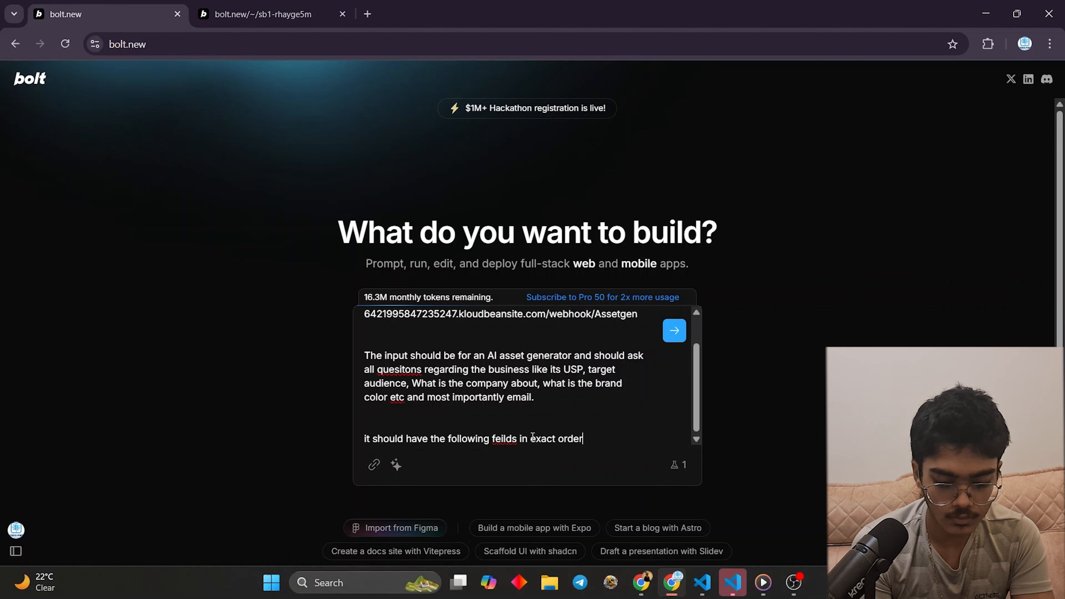
key(Return)
key(ctrl+v)
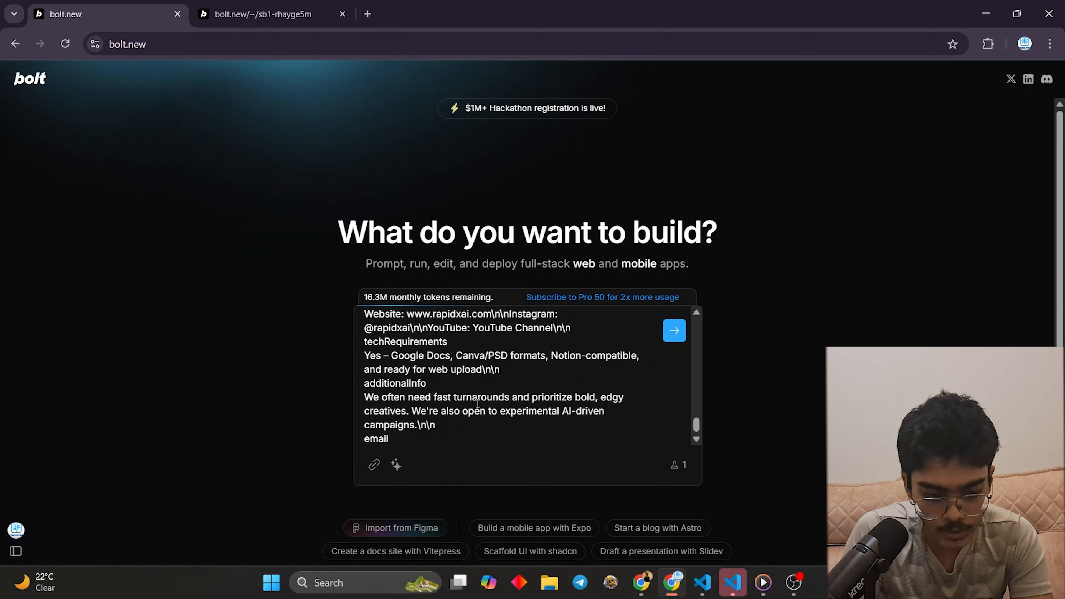
- Delete the additionalInfo, techRequirements and Website example answers from the pasted list
drag(437, 426, 360, 394)
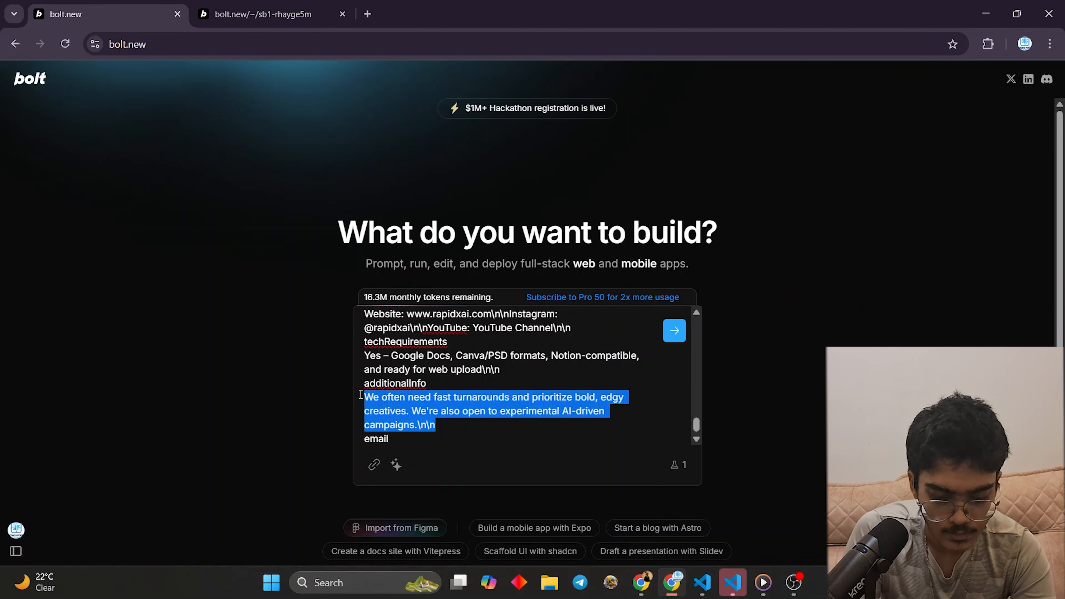
key(BackSpace)
drag(521, 394, 365, 383)
key(BackSpace)
drag(578, 375, 407, 355)
key(BackSpace)
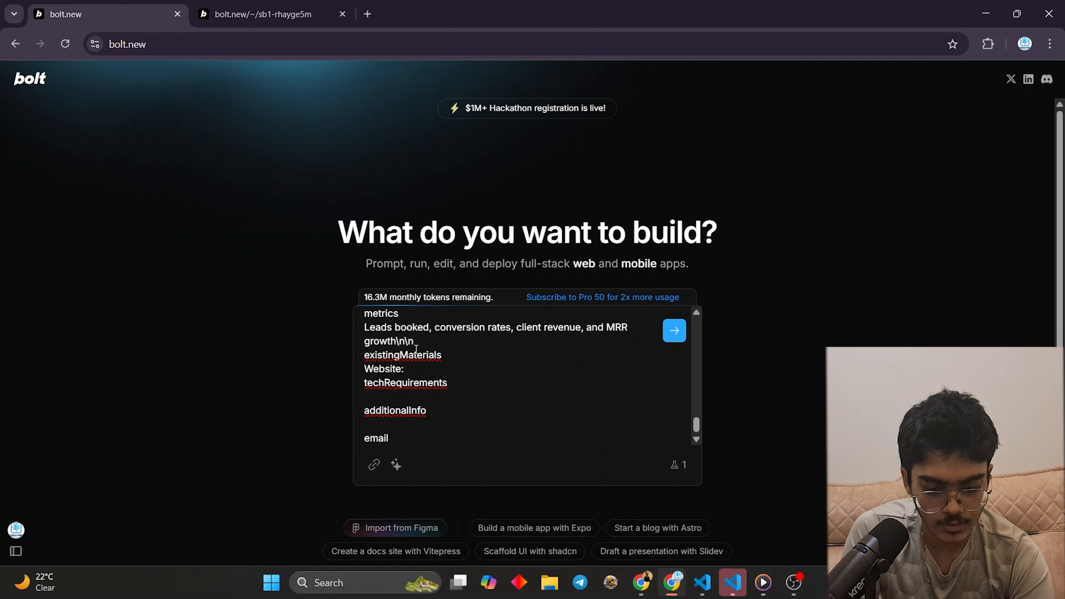
key(Return)
- Add a blank line after existingMaterials and remove Agencies, SaaS startups, ecommerce from Target
scroll(417, 350, up, 2)
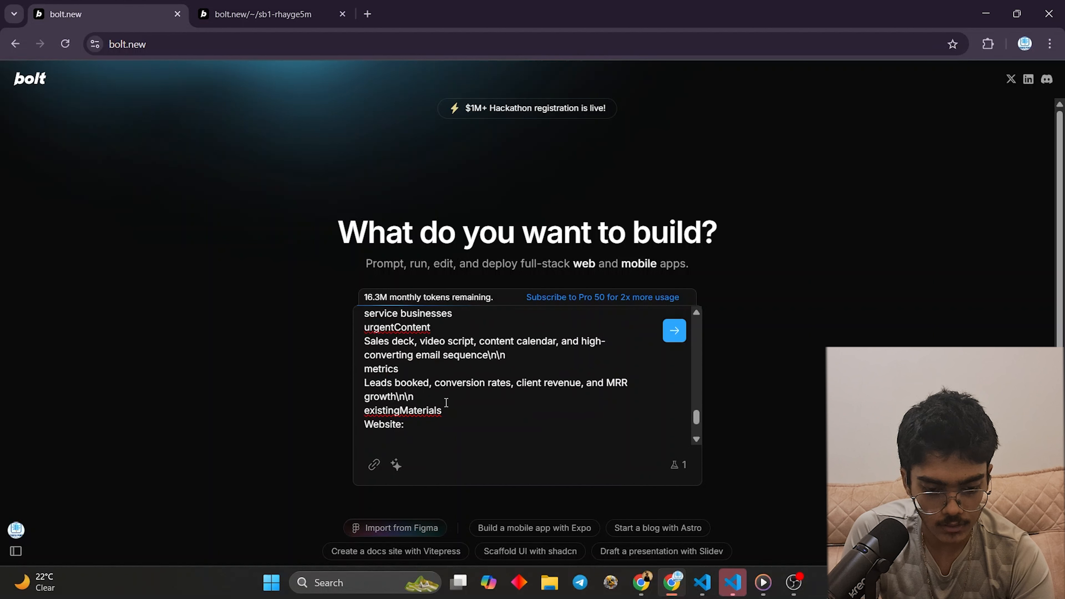
click(451, 413)
key(shift+Return)
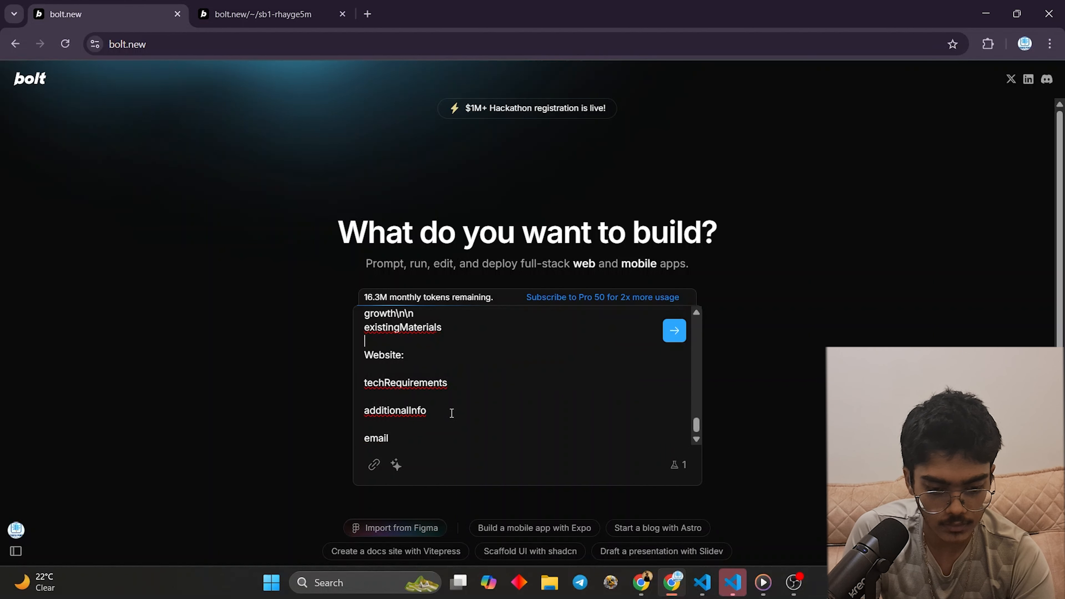
scroll(444, 394, up, 1)
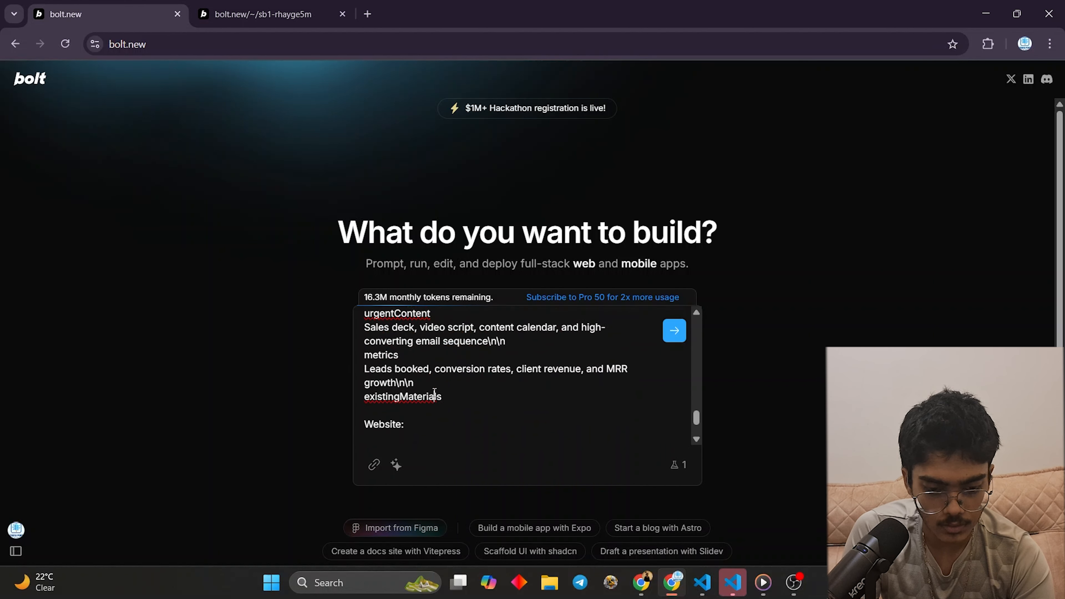
drag(435, 383, 389, 337)
scroll(445, 377, up, 2)
drag(650, 439, 461, 426)
click(537, 434)
drag(633, 424, 452, 423)
key(BackSpace)
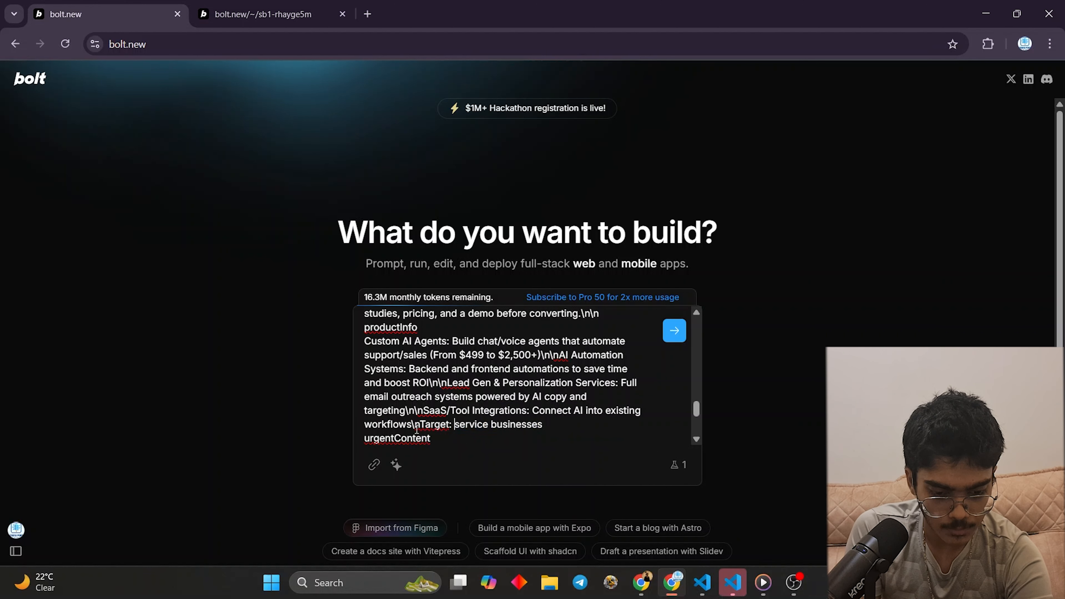
- Compare against the n8n Webhook output, then select the Target line's service businesses text
click(642, 582)
mouse_move(665, 585)
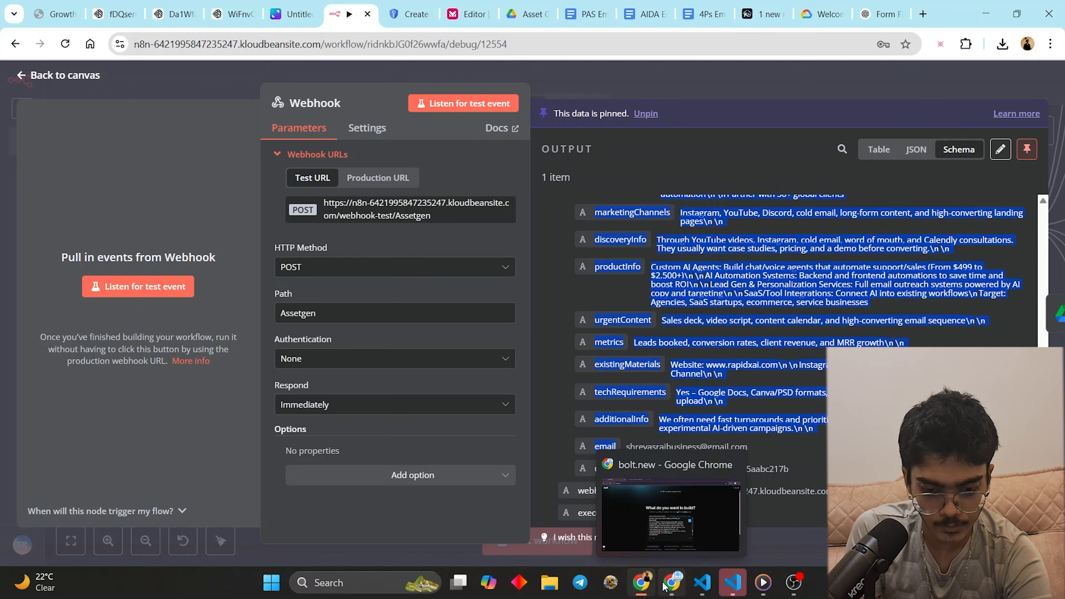
click(663, 587)
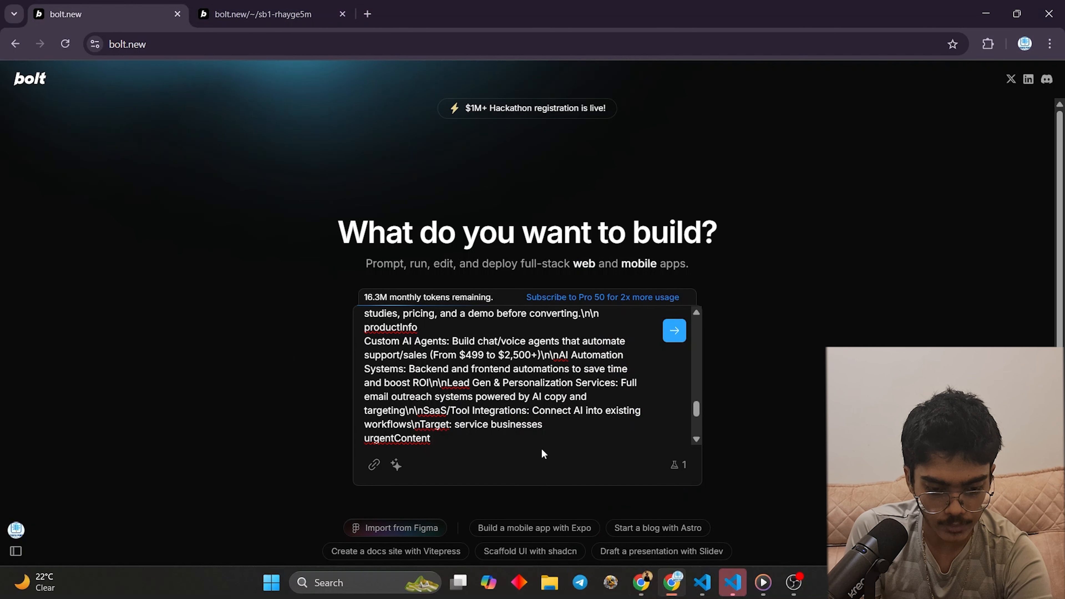
scroll(538, 451, down, 3)
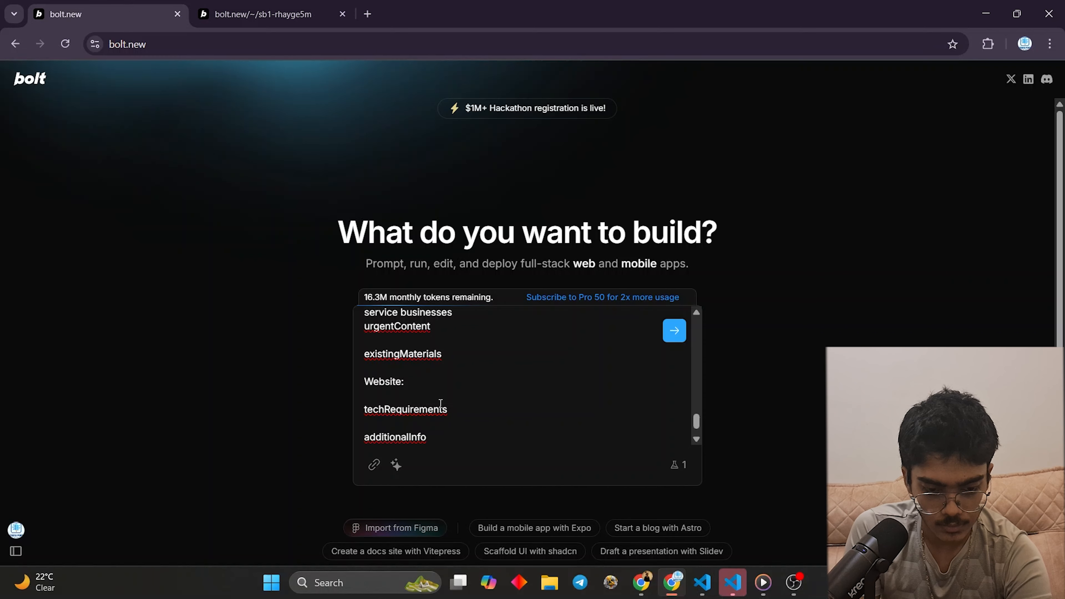
scroll(440, 403, up, 3)
scroll(454, 396, down, 1)
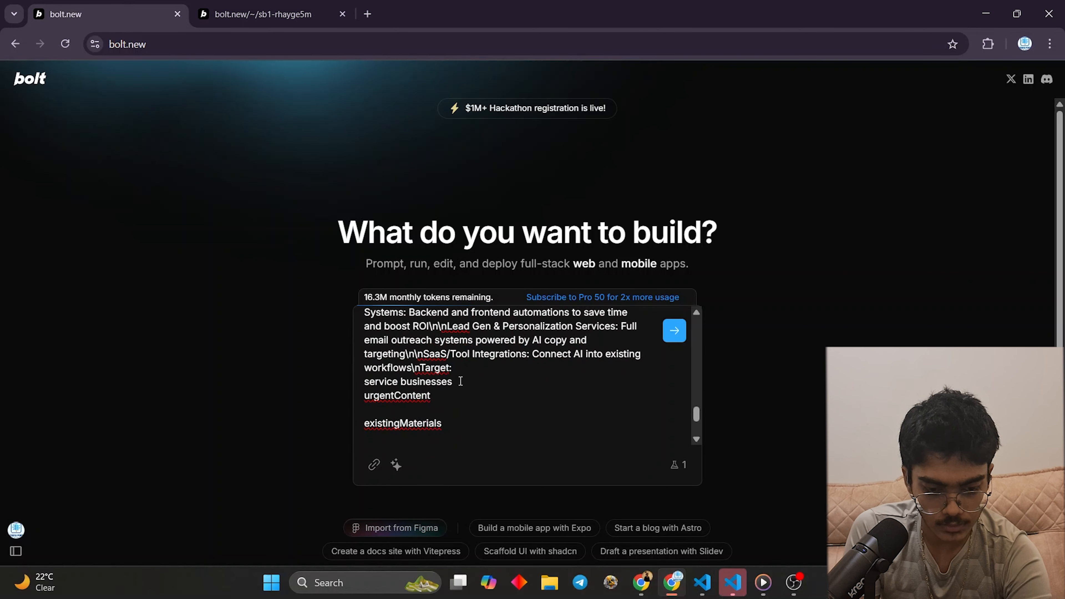
mouse_move(458, 383)
mouse_down()
mouse_move(402, 365)
mouse_move(424, 436)
mouse_move(436, 352)
mouse_move(421, 393)
mouse_move(450, 377)
mouse_move(483, 379)
mouse_move(477, 369)
mouse_move(412, 368)
mouse_move(378, 390)
mouse_move(423, 389)
mouse_move(410, 403)
mouse_move(445, 416)
mouse_move(432, 415)
mouse_move(414, 403)
mouse_move(448, 403)
mouse_move(420, 391)
mouse_move(461, 391)
mouse_move(450, 379)
mouse_move(458, 390)
mouse_up()
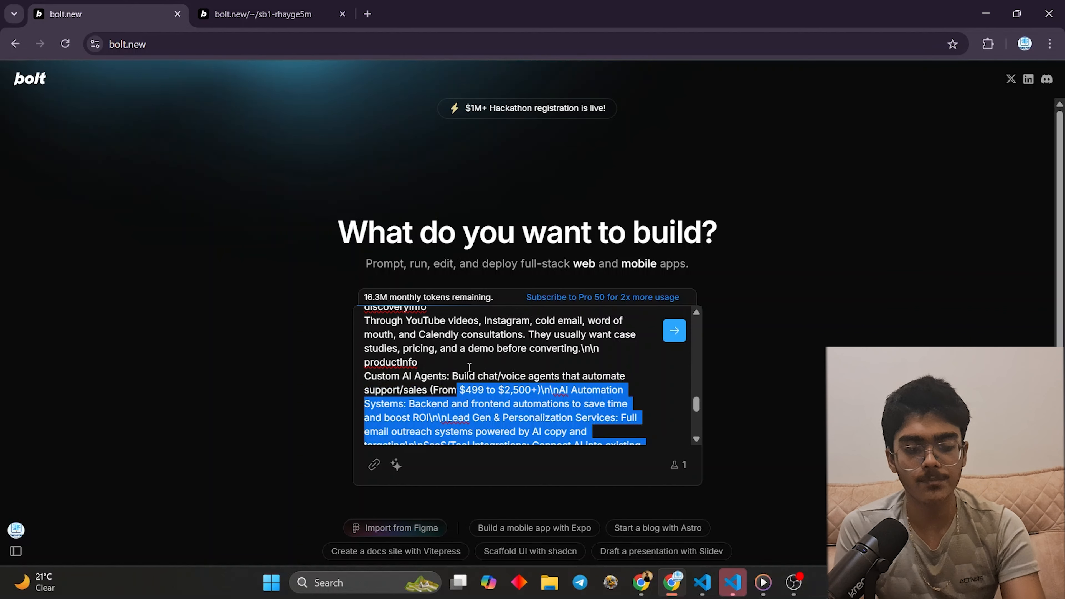
- Have the existing Bolt project attempt to fix its build problems, then return to the new prompt
click(221, 5)
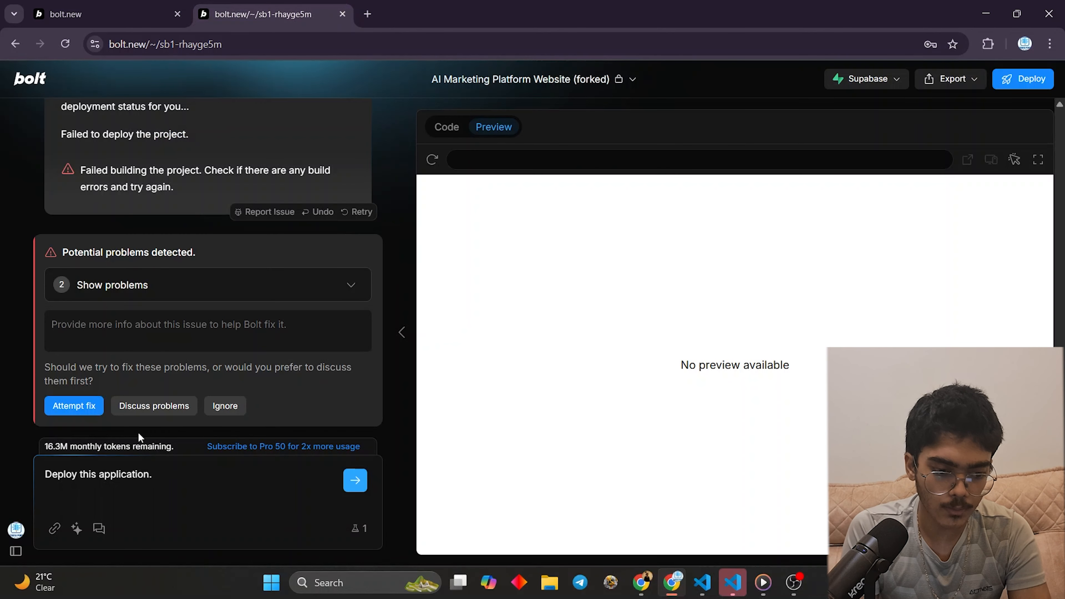
click(74, 405)
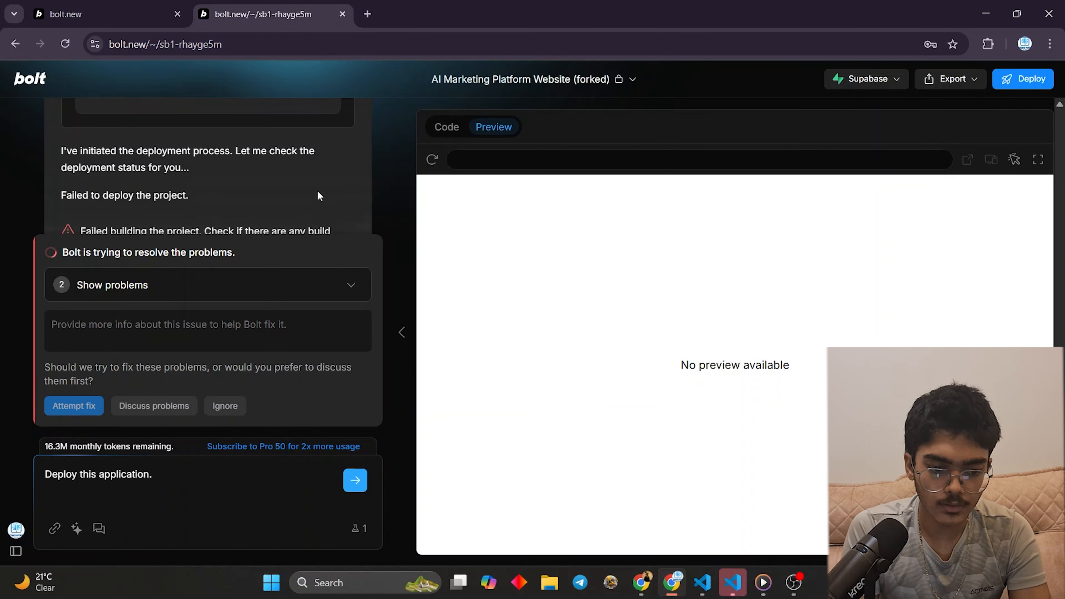
scroll(320, 196, up, 2)
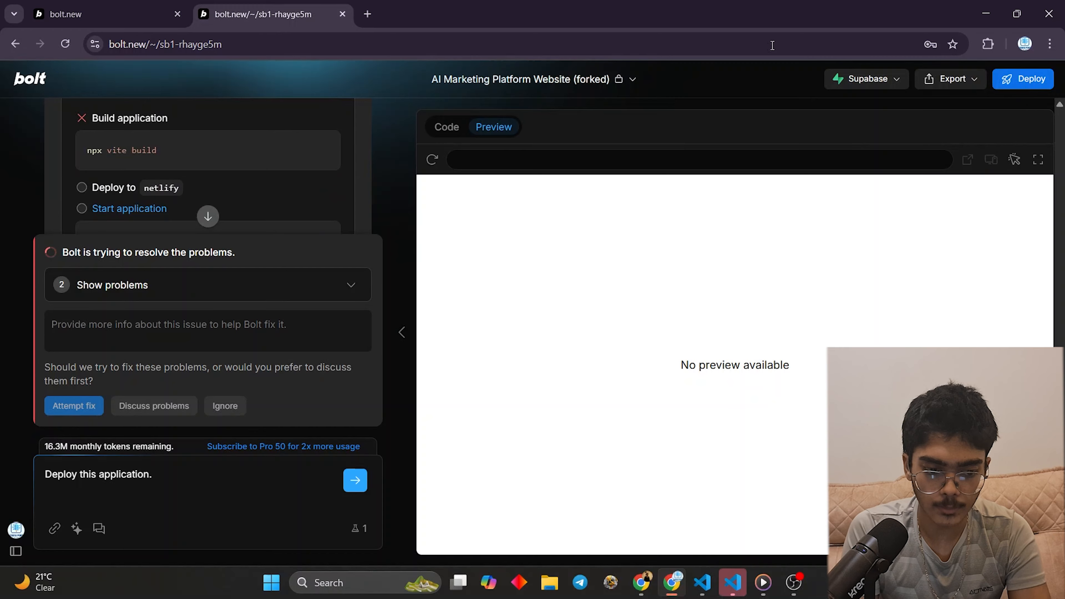
click(83, 14)
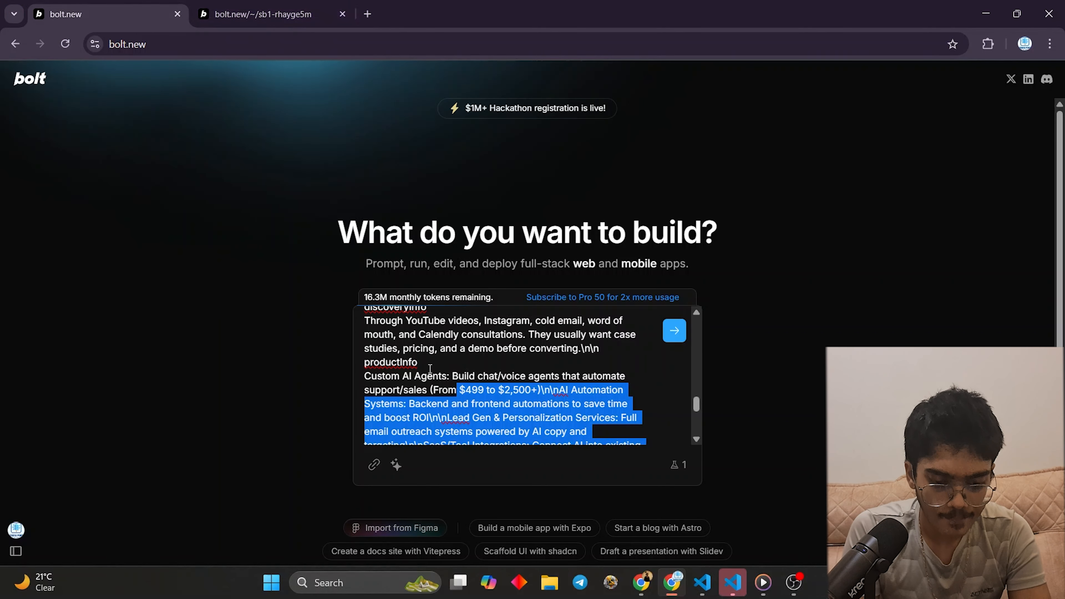
- Delete the discoveryInfo and productInfo sample answers from the prompt's field list
scroll(430, 368, up, 2)
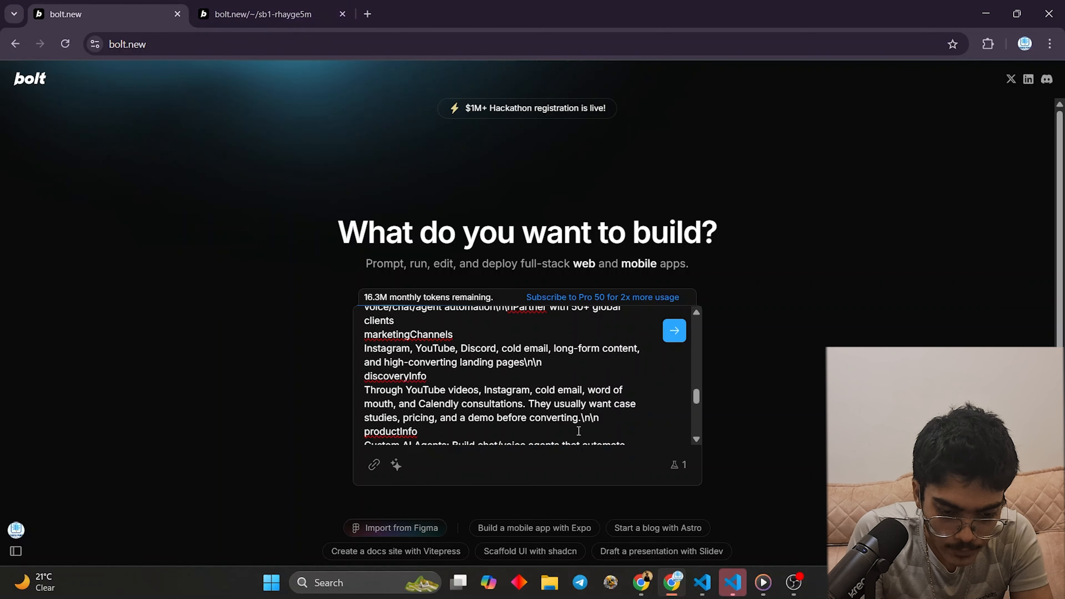
drag(609, 418, 255, 390)
key(BackSpace)
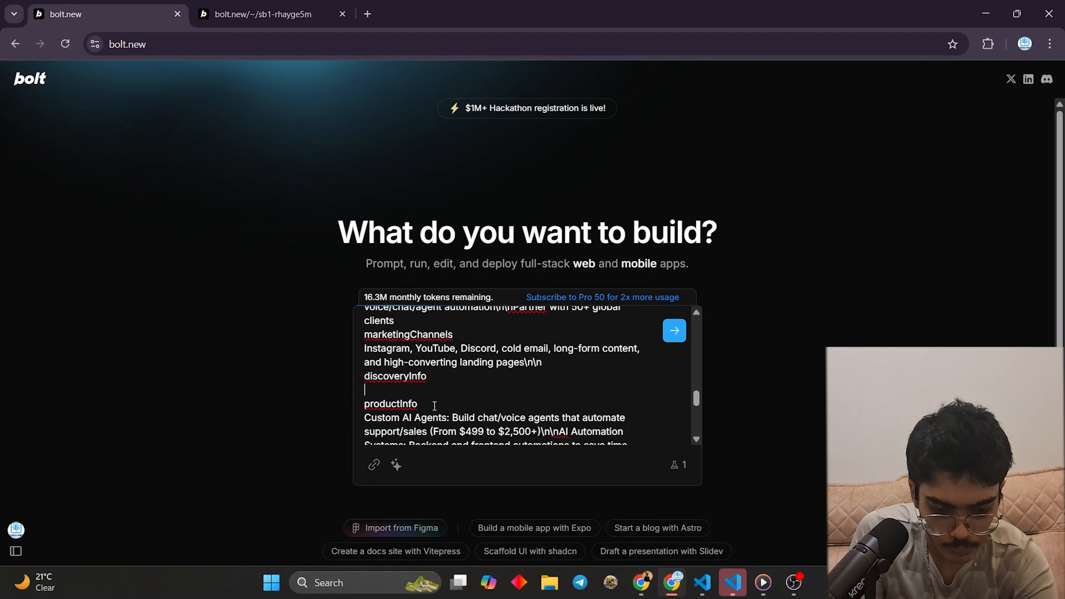
scroll(434, 406, down, 2)
drag(368, 350, 657, 432)
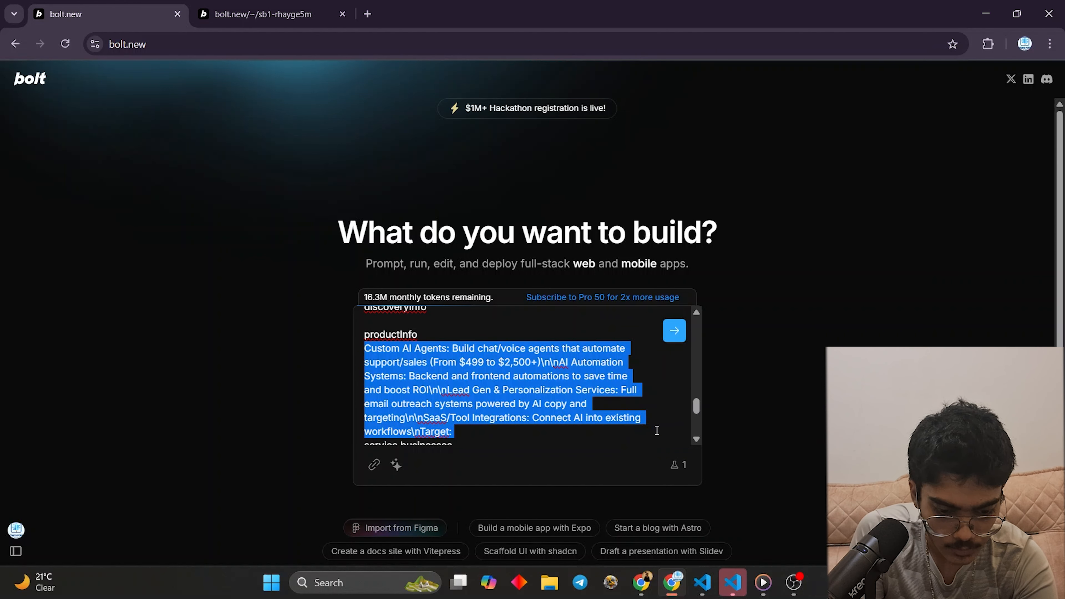
key(BackSpace)
drag(491, 370, 364, 348)
key(BackSpace)
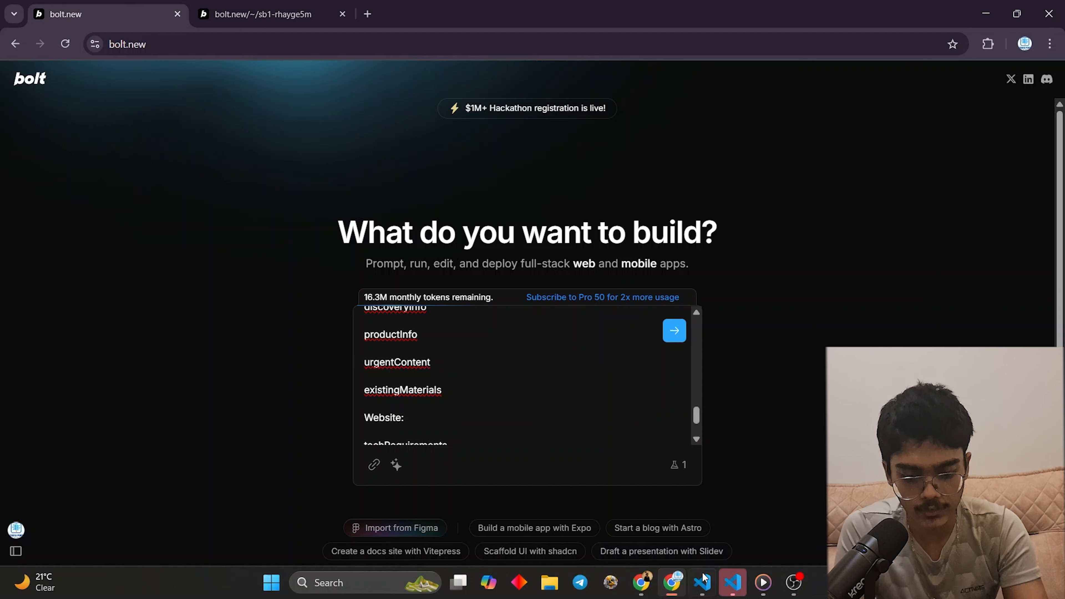
- Compare the prompt's field list against the n8n Webhook output
click(641, 582)
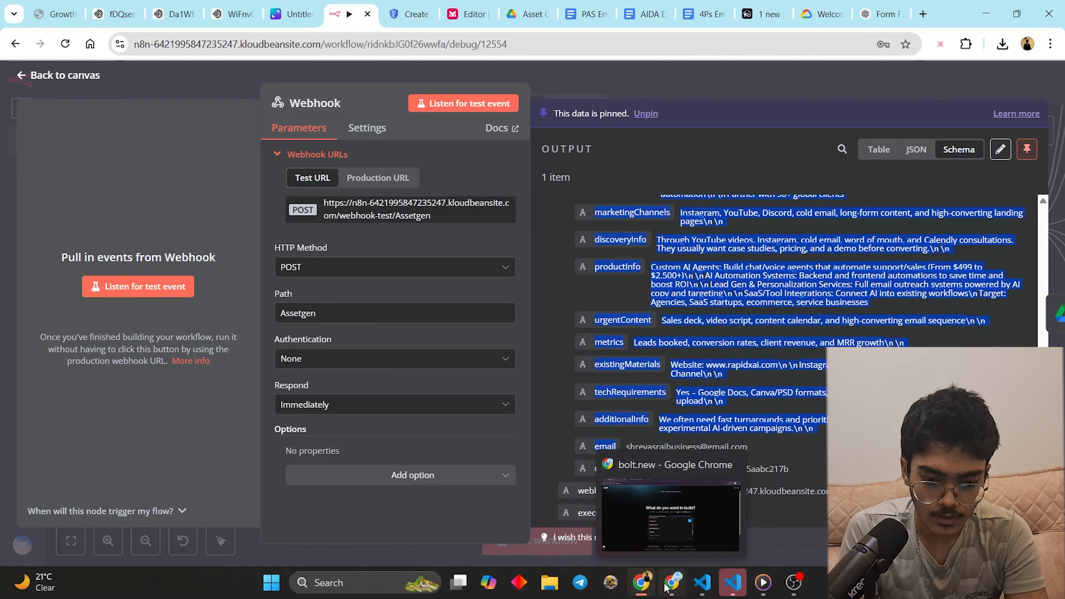
click(666, 587)
click(635, 587)
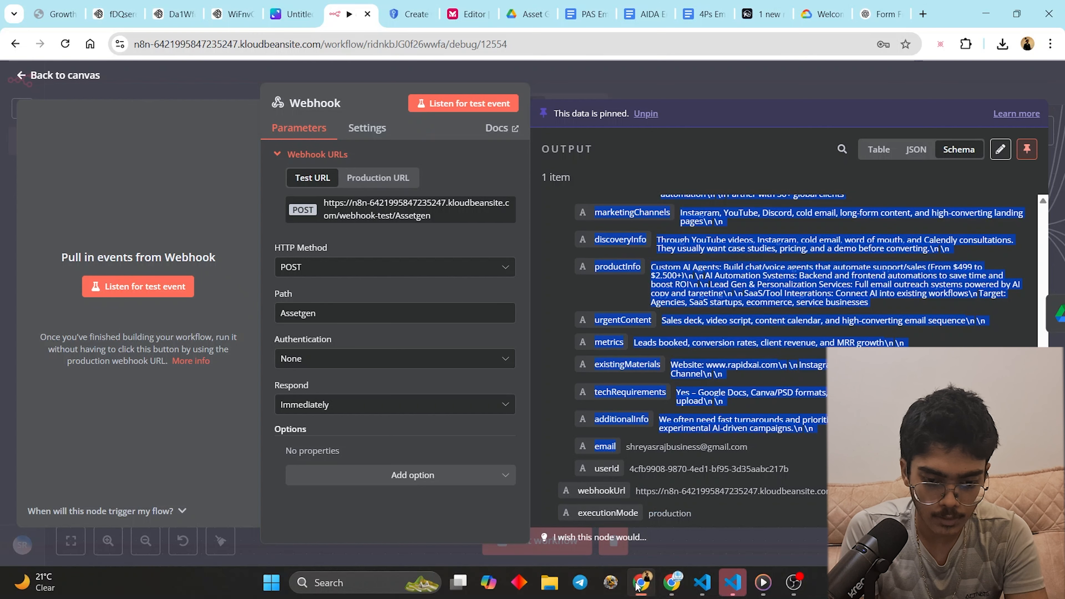
click(661, 587)
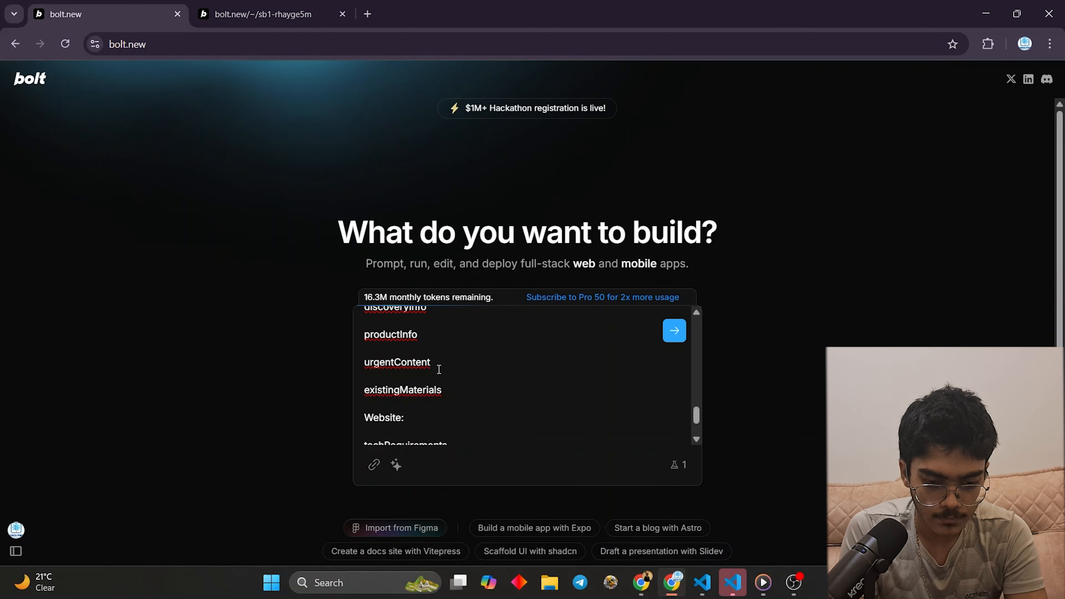
scroll(583, 361, up, 3)
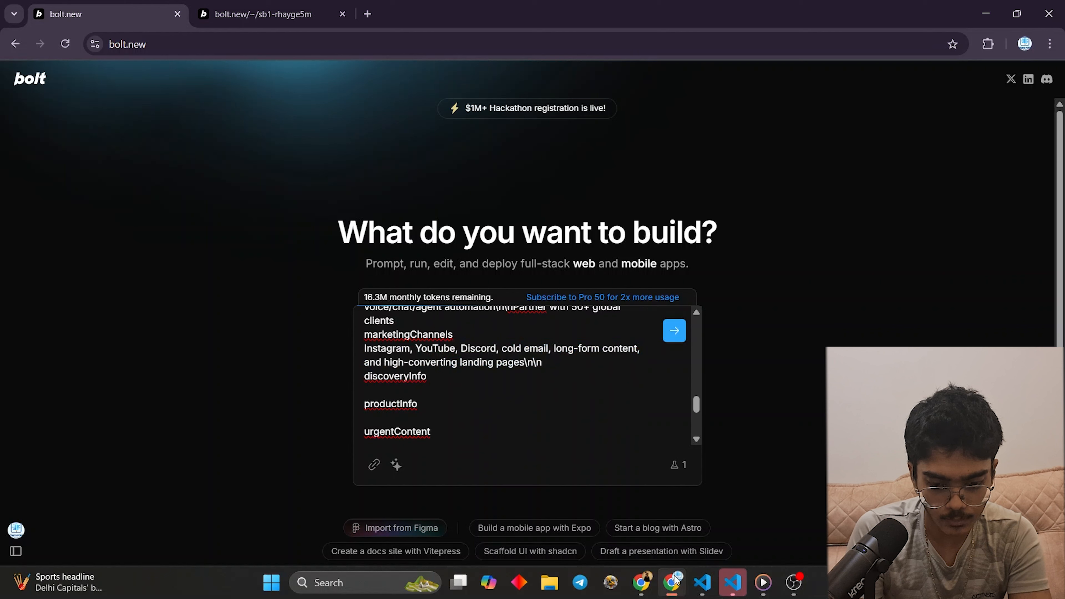
- Delete the marketingChannels, businessGoals, brandElements and painPoints sample answers
click(641, 583)
click(672, 585)
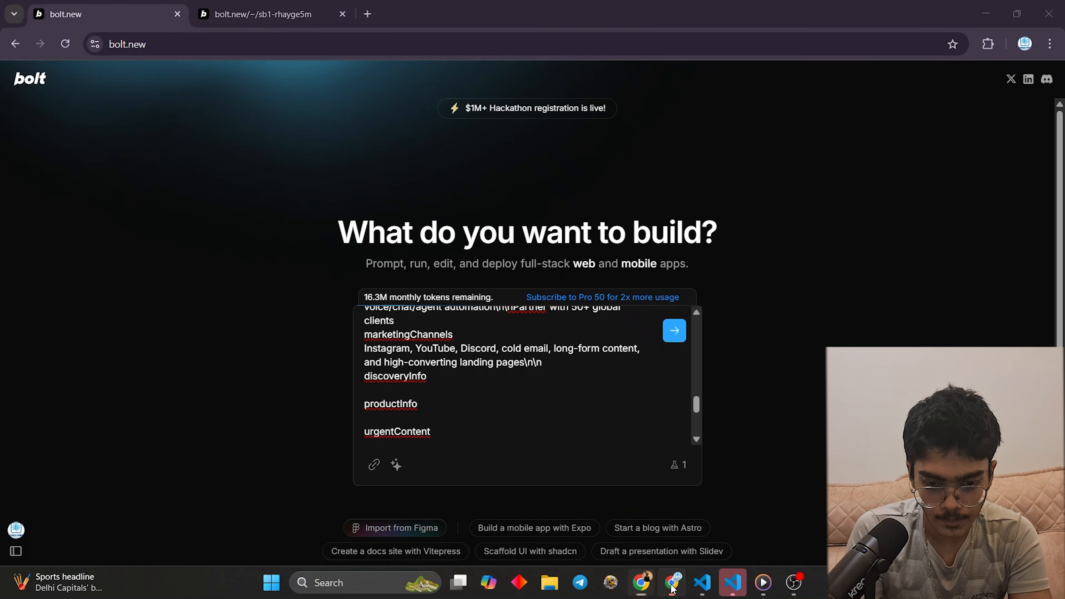
drag(562, 361, 362, 365)
key(BackSpace)
scroll(503, 378, up, 3)
key(BackSpace)
scroll(385, 372, up, 2)
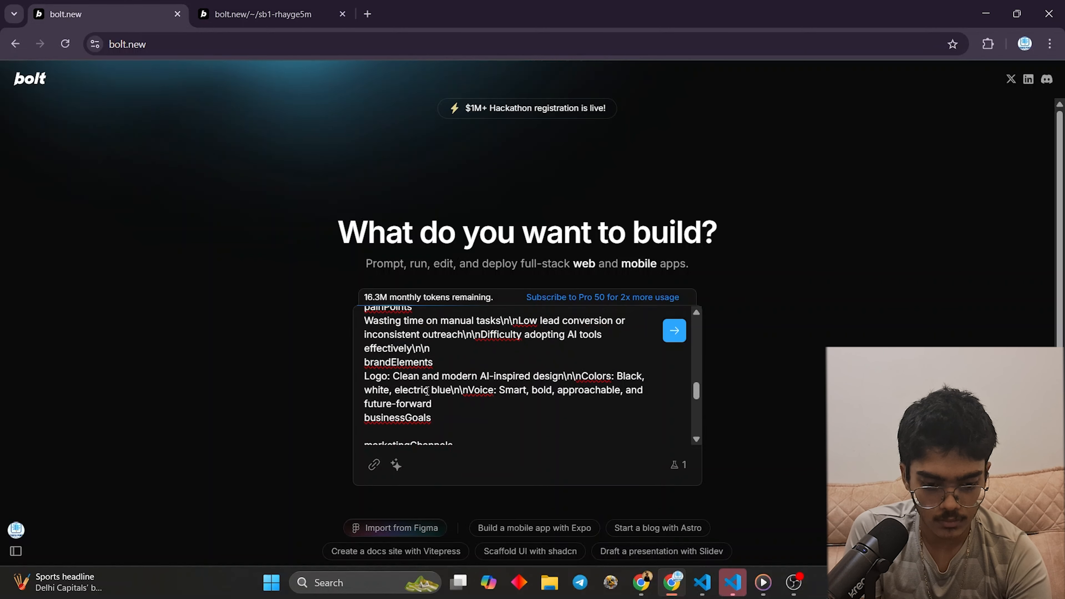
drag(436, 402, 363, 371)
key(BackSpace)
scroll(409, 379, up, 3)
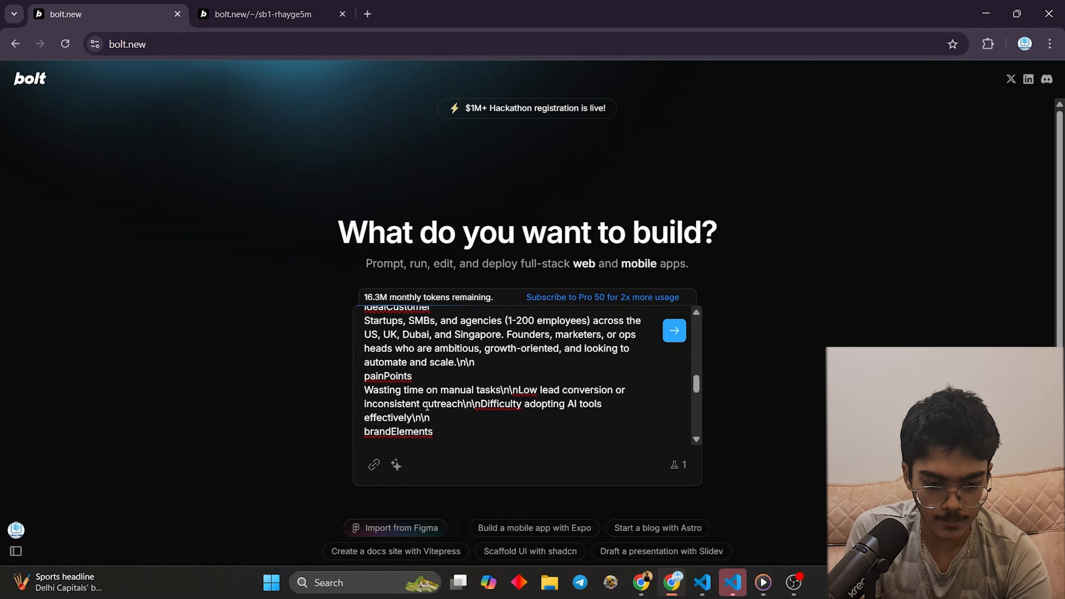
drag(436, 418, 364, 389)
key(BackSpace)
- Delete the idealCustomer, usp and description sample answers and remove the Tech and AI niche lines
scroll(487, 423, up, 3)
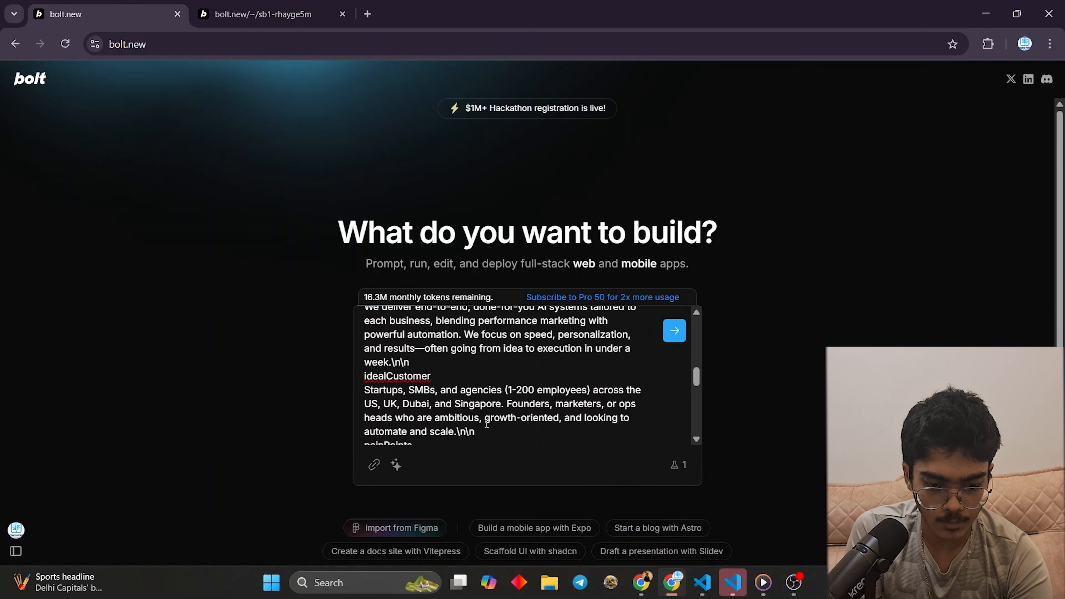
drag(486, 430, 364, 390)
key(BackSpace)
scroll(456, 395, up, 3)
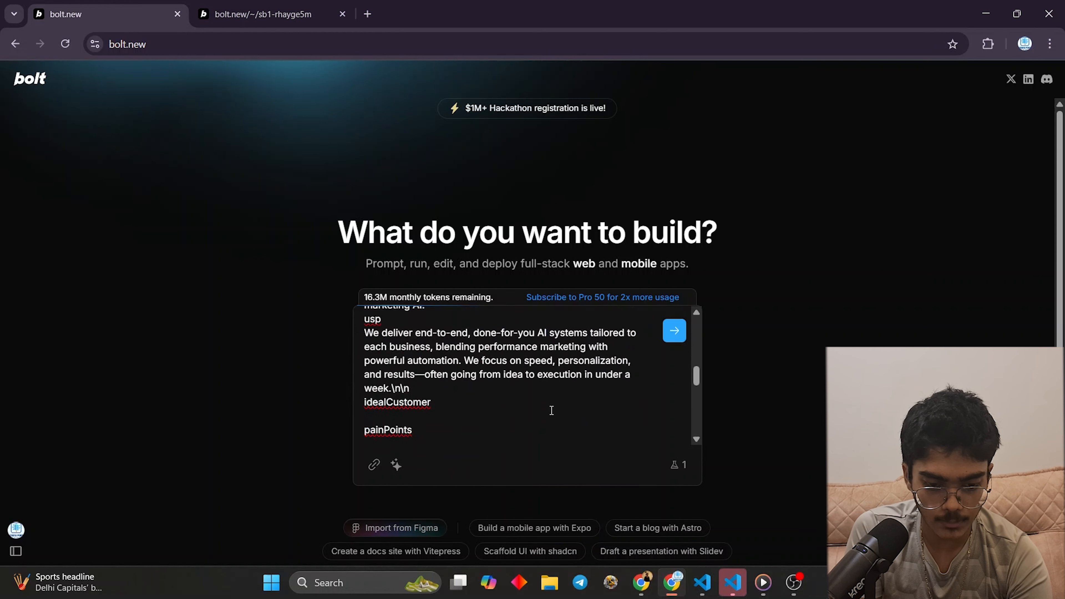
drag(422, 426, 337, 383)
key(BackSpace)
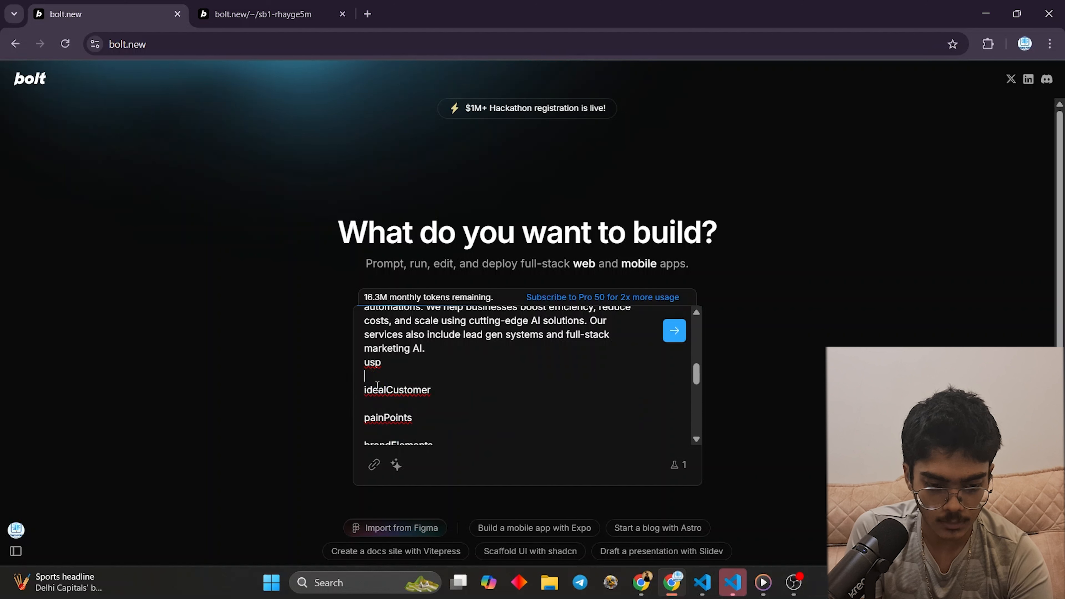
scroll(421, 419, up, 3)
drag(430, 420, 359, 350)
key(BackSpace)
scroll(394, 366, up, 2)
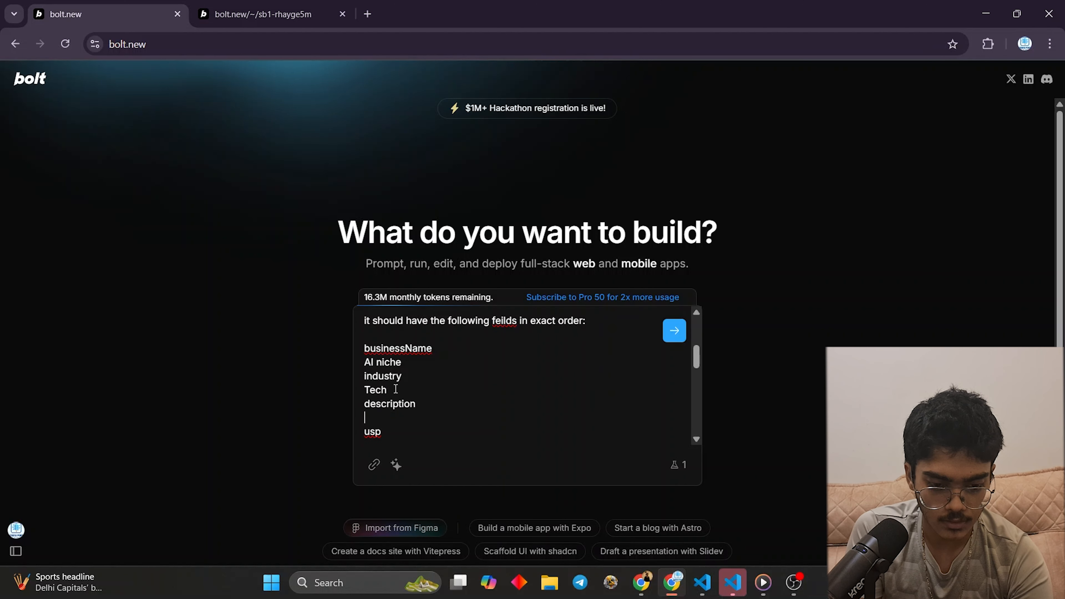
drag(395, 390, 361, 390)
key(BackSpace)
drag(405, 356, 360, 357)
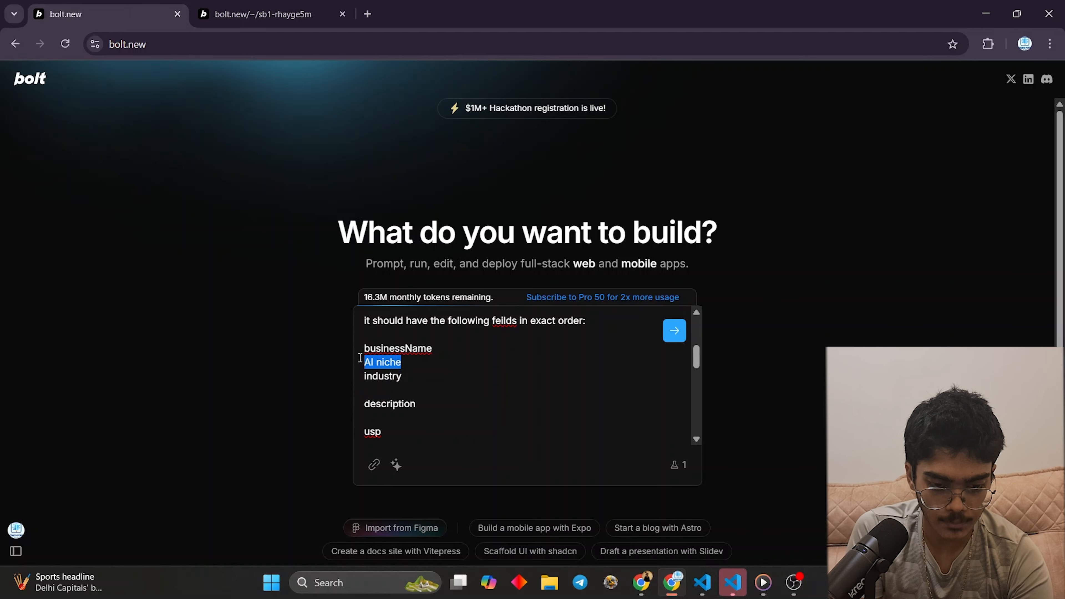
key(BackSpace)
scroll(503, 374, up, 3)
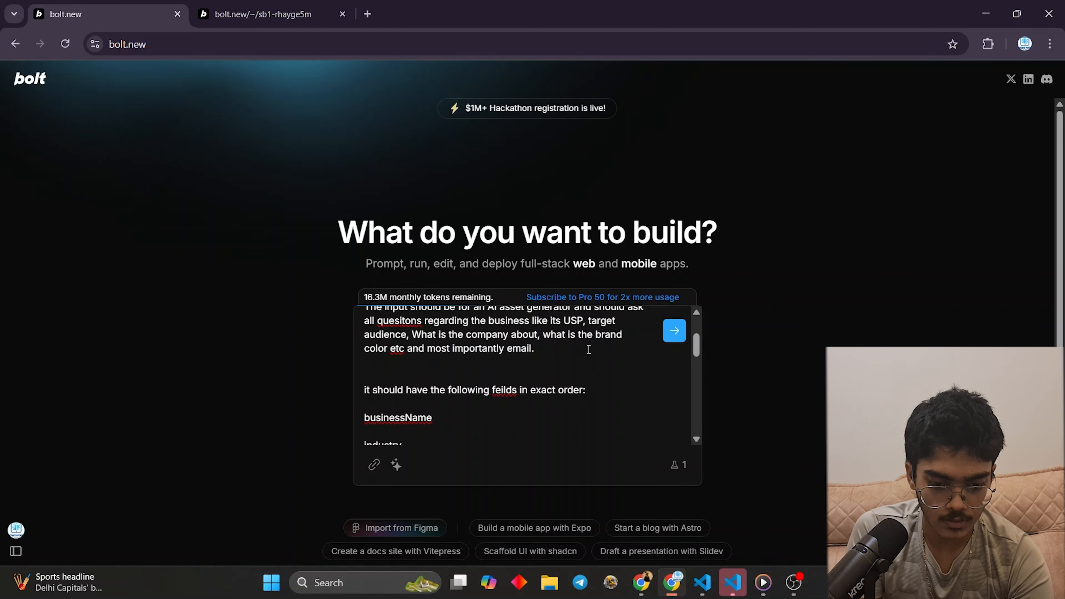
- Send the field-list prompt so Bolt starts building the AI Asset Generator Form, then go back to n8n
click(674, 332)
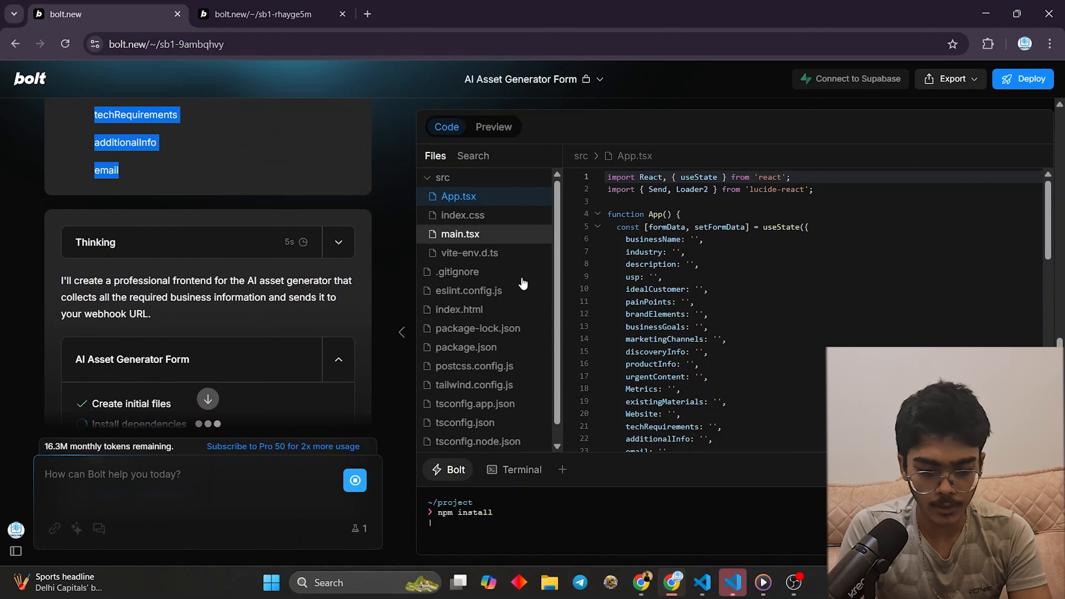
click(641, 583)
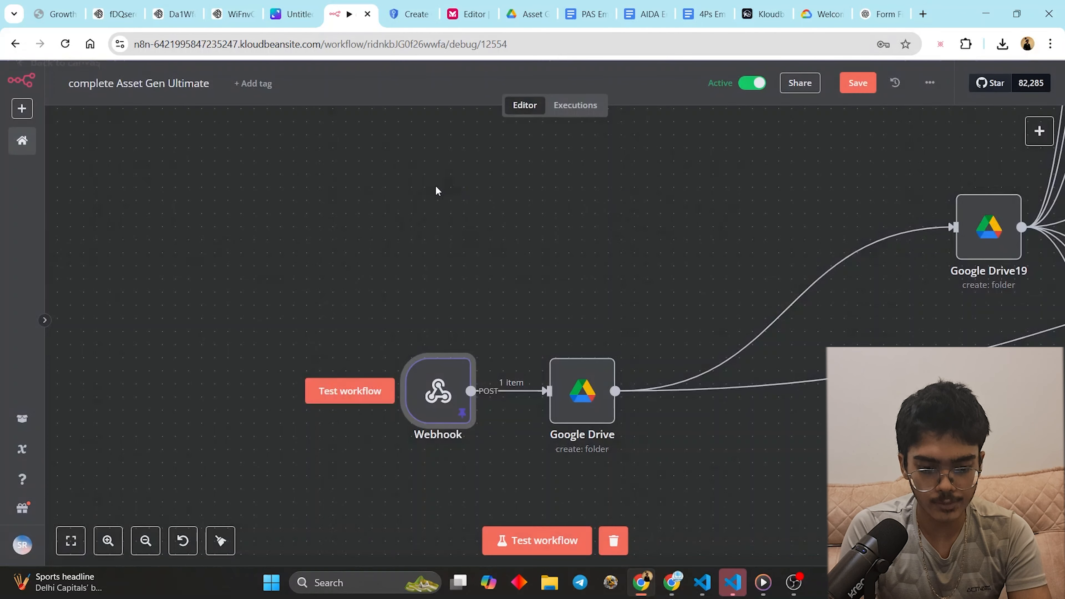
- Close the Webhook panel and bring the workflow's sticky note into view
key(Escape)
drag(642, 170, 340, 373)
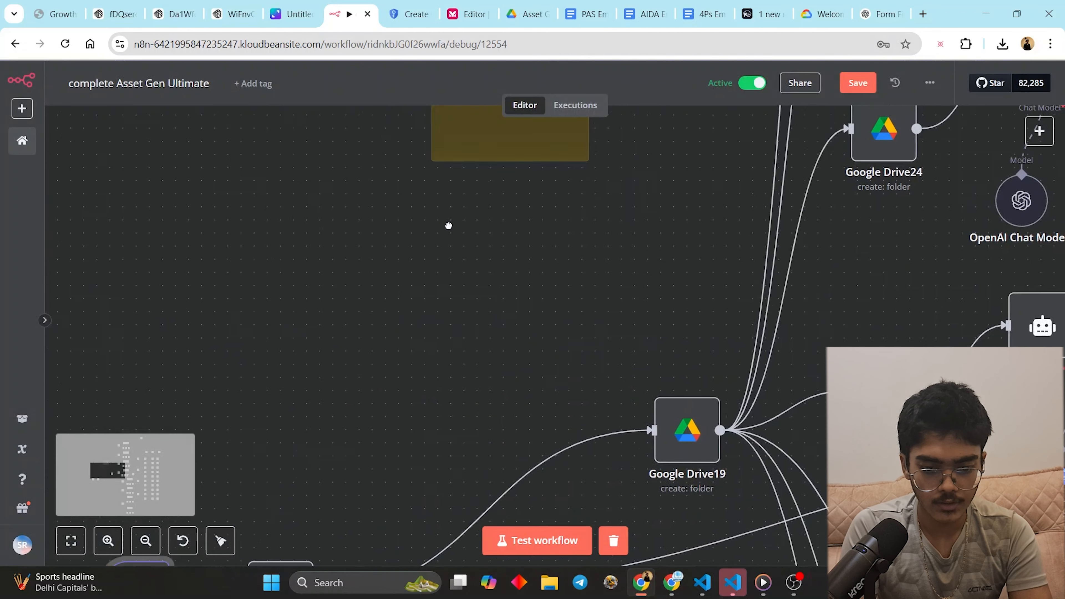
drag(511, 141, 482, 280)
click(529, 235)
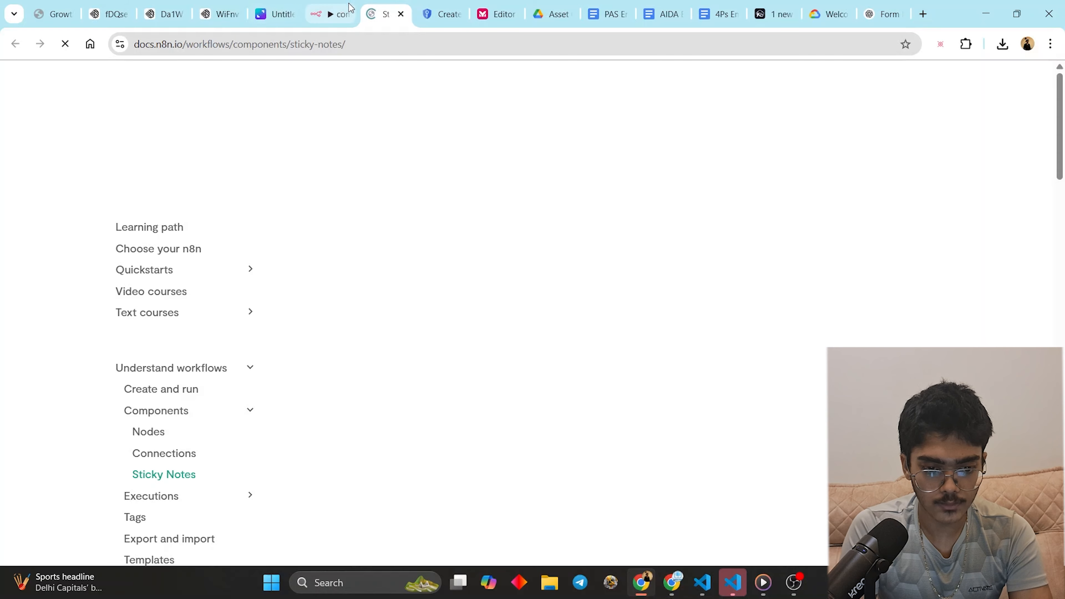
key(ctrl+w)
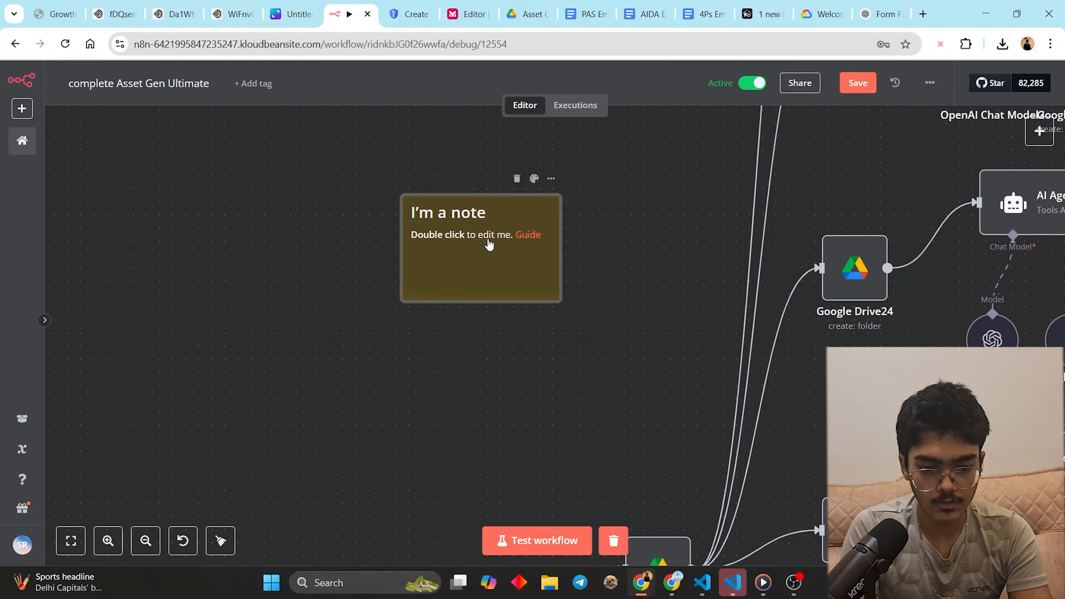
- Replace the sticky note's text with the frontend prompt and enlarge it to show the full field list
triple_click(487, 237)
key(ctrl+a)
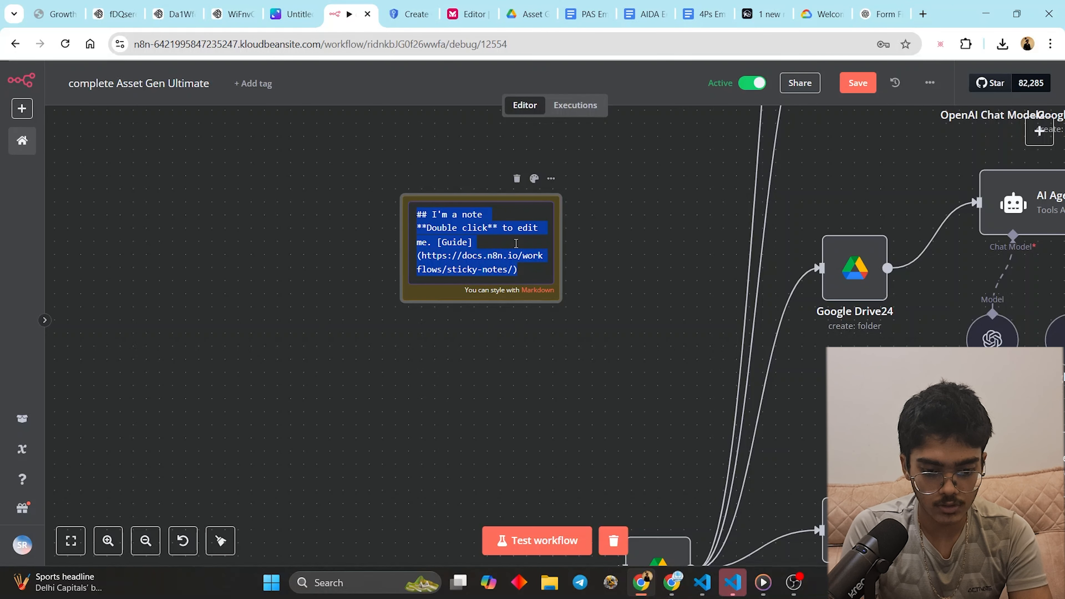
key(ctrl+v)
click(668, 243)
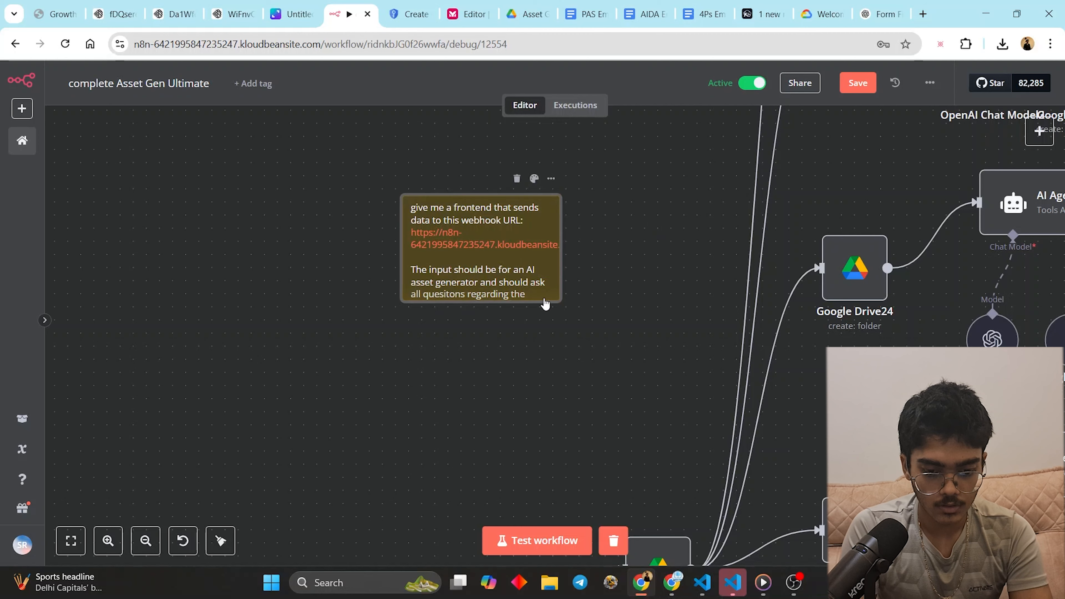
drag(544, 304, 809, 564)
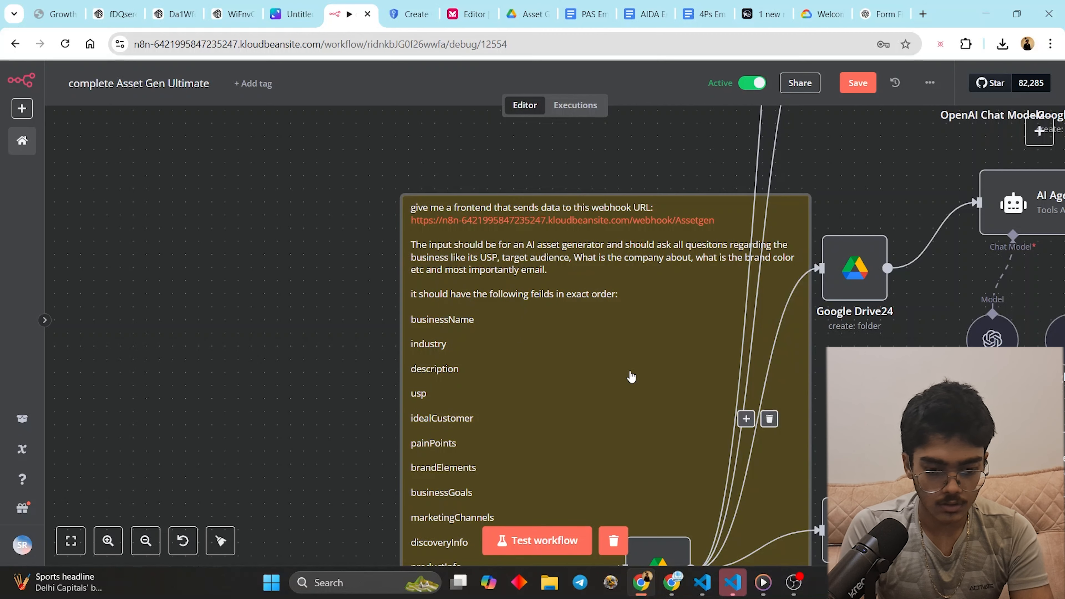
drag(631, 377, 397, 289)
scroll(508, 294, up, 2)
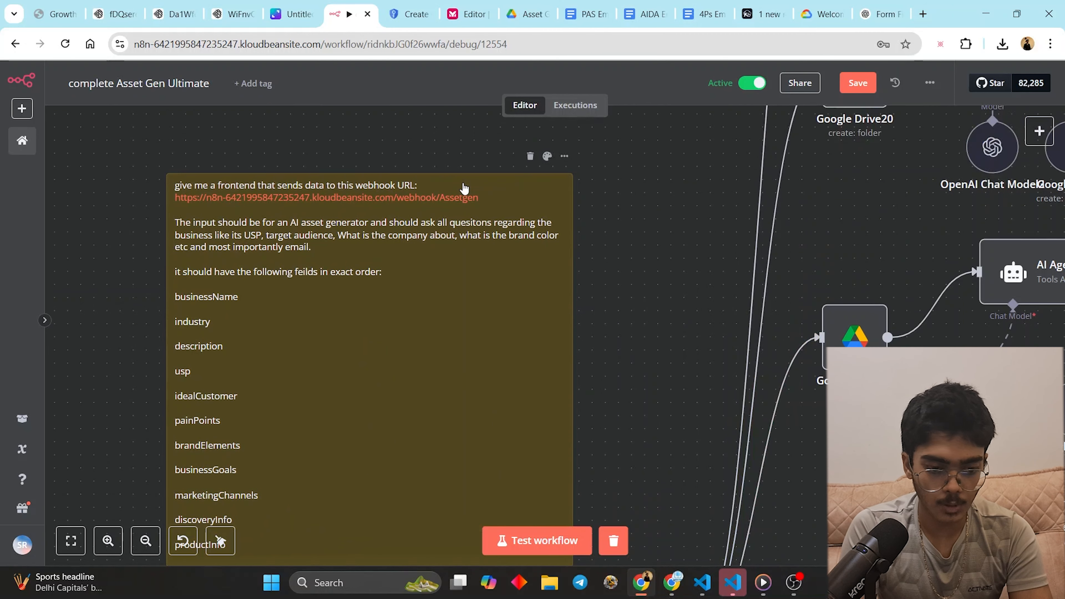
mouse_move(640, 582)
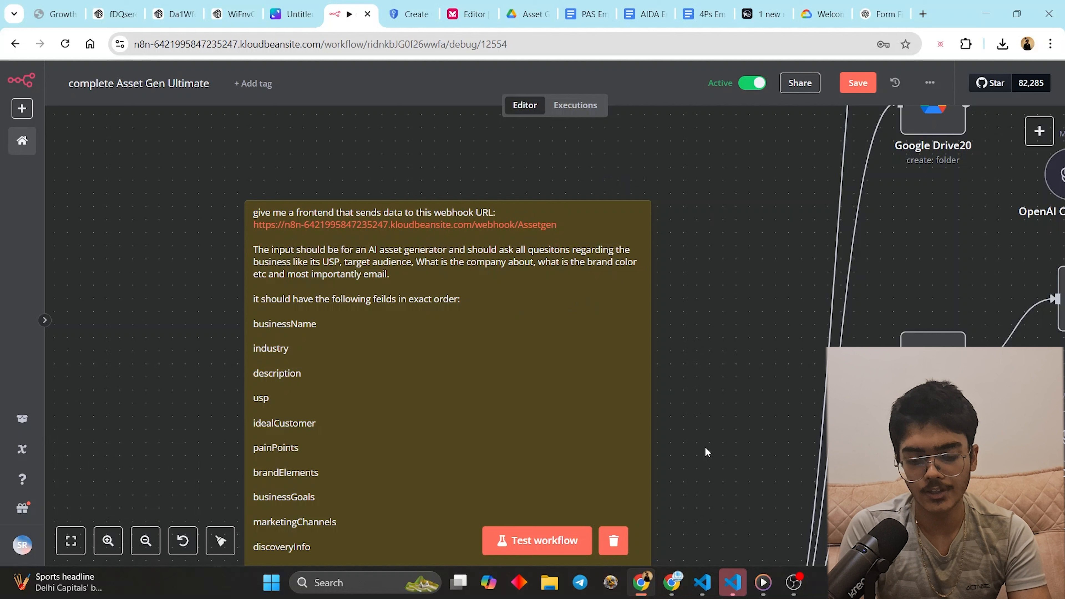
click(671, 582)
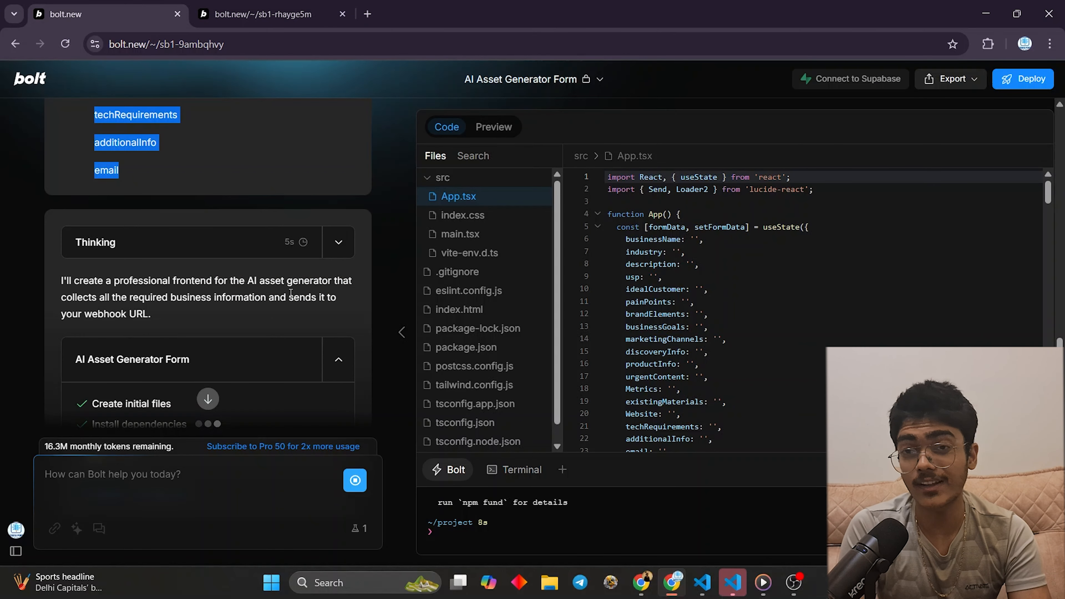
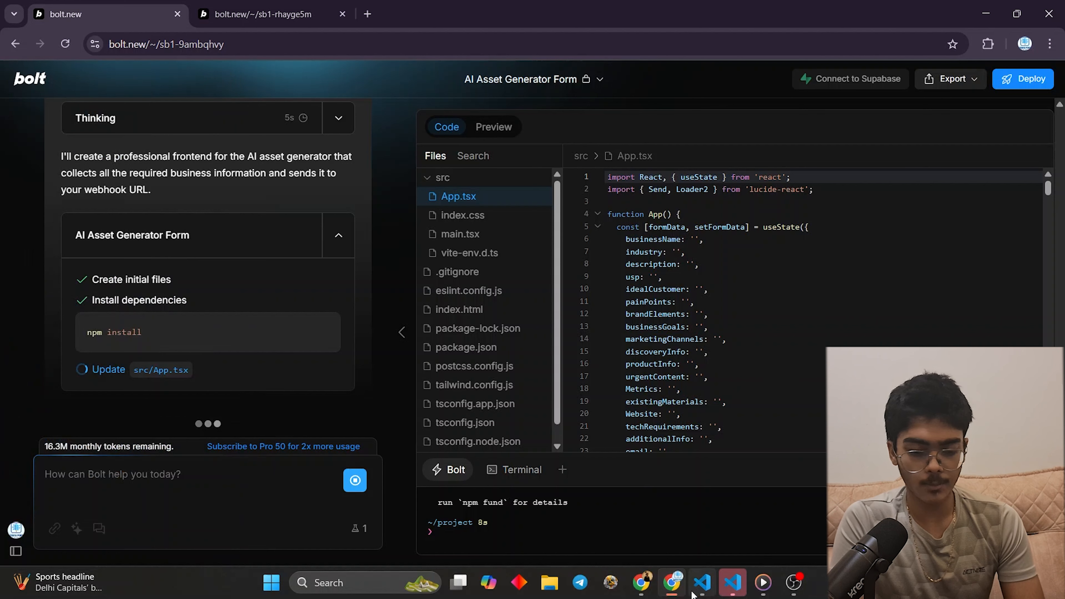
- Review the sticky-note prompt and the Webhook and Google Drive nodes in n8n, then return to Bolt
click(649, 582)
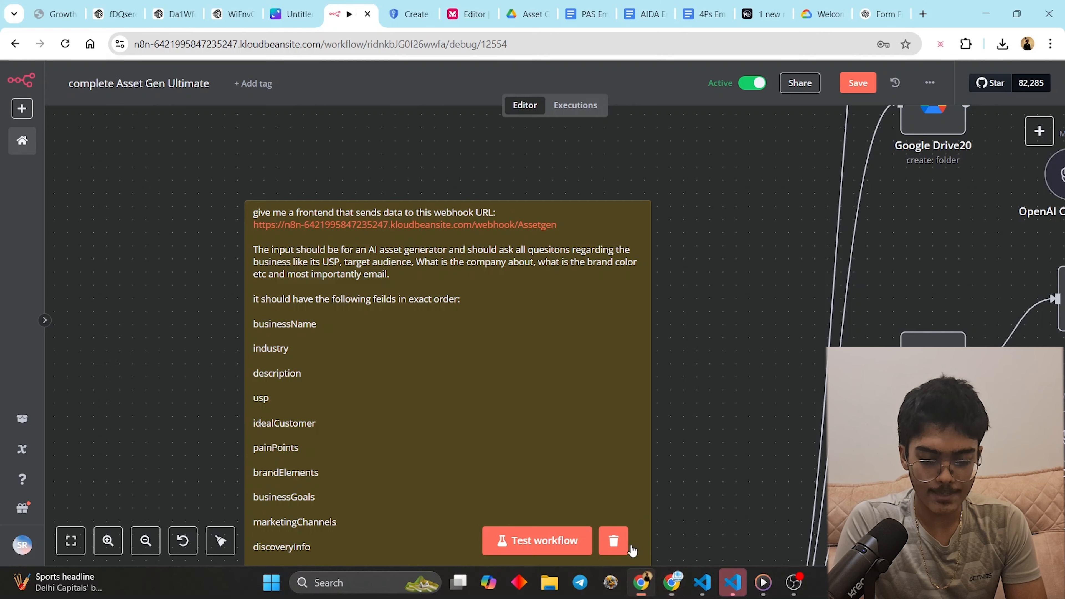
drag(708, 330, 333, 368)
drag(396, 297, 530, 143)
drag(611, 305, 794, 116)
scroll(763, 254, down, 4)
click(672, 581)
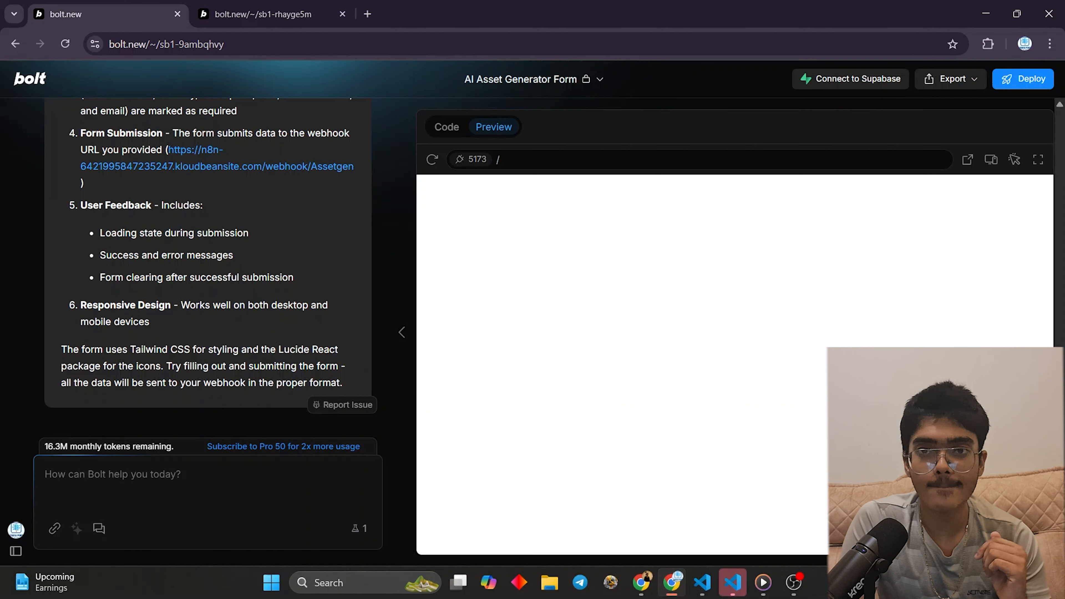
- Autofill Business Name with AI and Industry with Tech, and put filler text in the next two fields
click(578, 336)
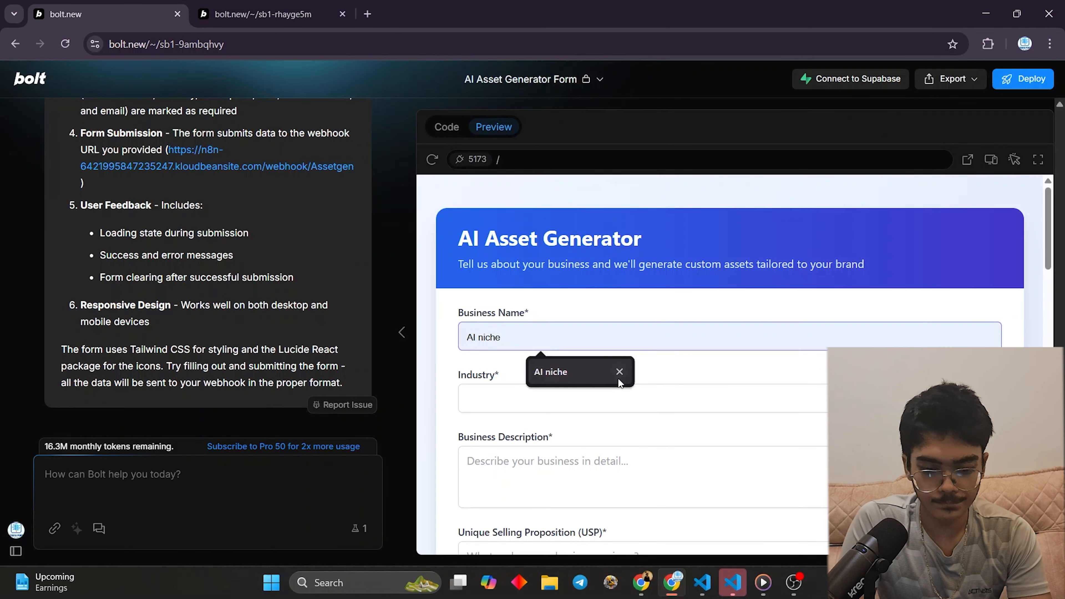
click(581, 379)
click(574, 399)
click(558, 443)
scroll(557, 444, down, 18)
click(553, 452)
text(asdasdas)
click(553, 517)
text(dadasdasd)
- Add filler Additional Information, autofill a saved e-mail address, and submit the form
scroll(551, 516, down, 4)
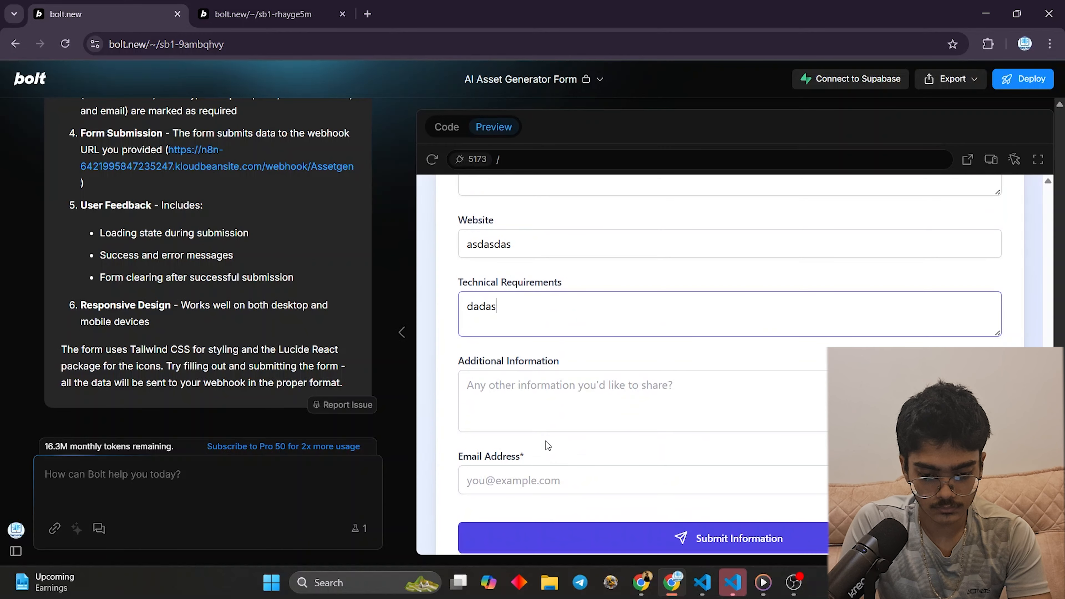
click(559, 388)
text(asdadsads)
click(544, 490)
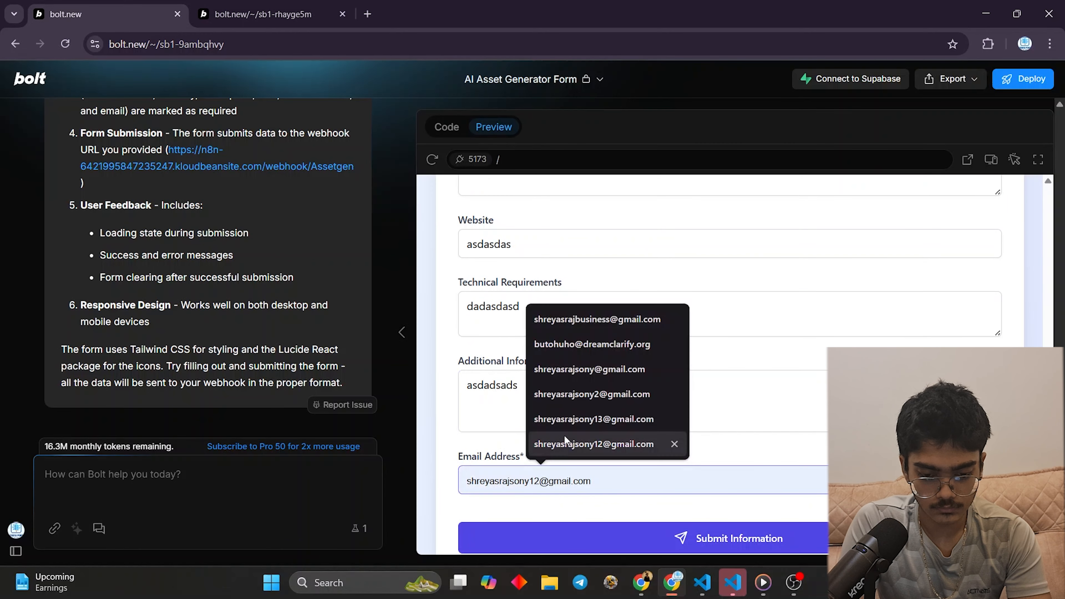
click(607, 344)
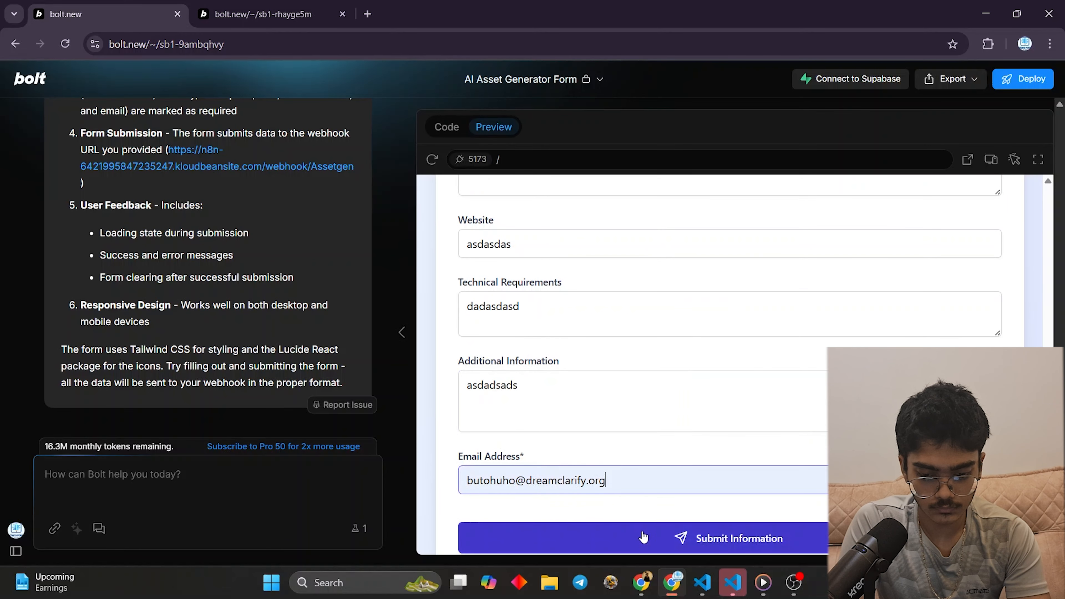
click(633, 538)
key(ctrl+a)
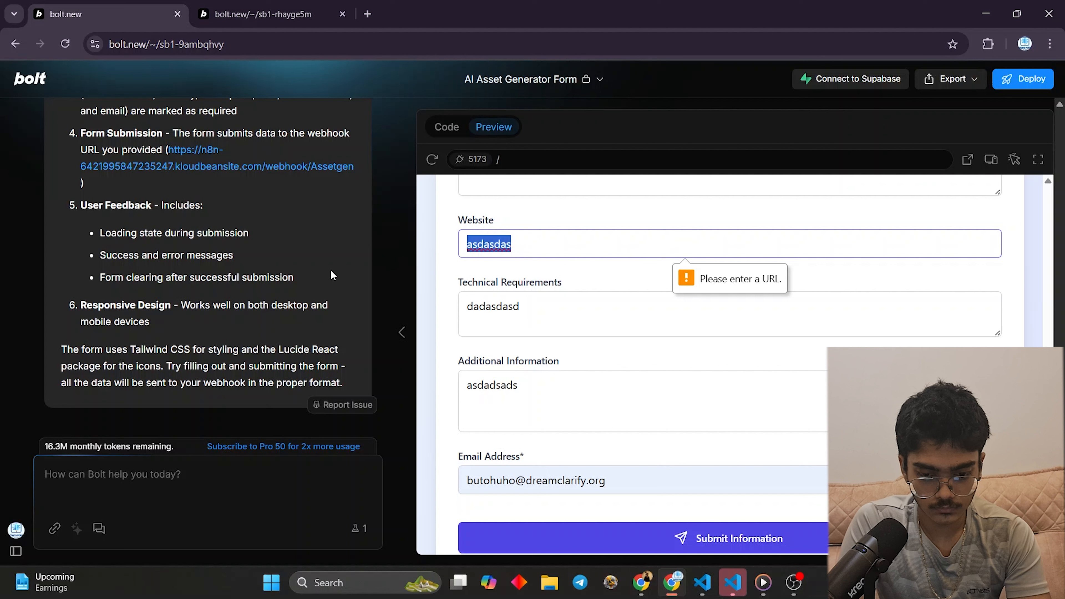
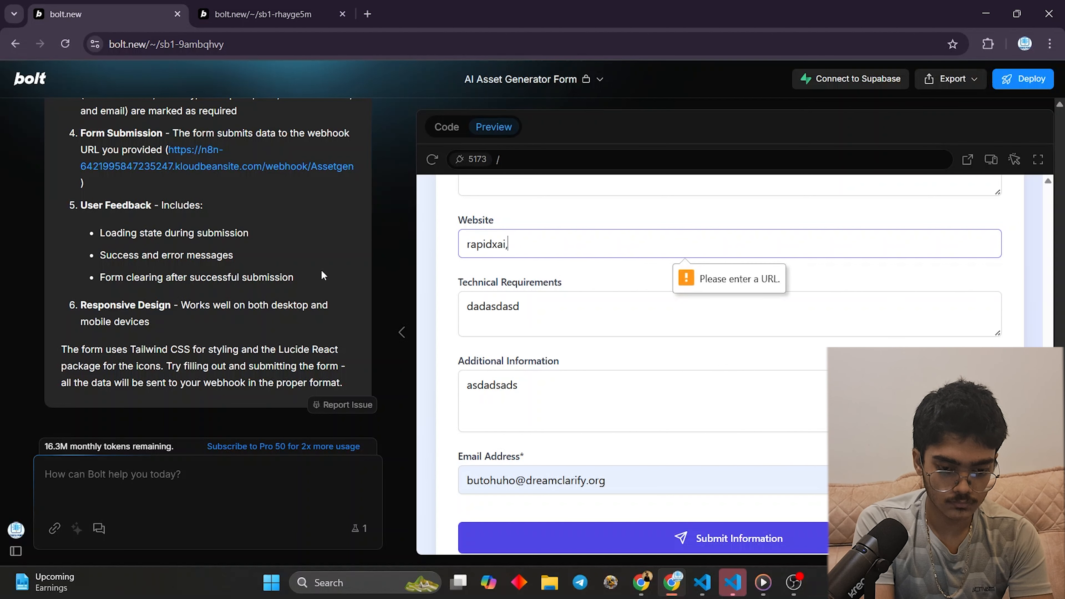
key(BackSpace)
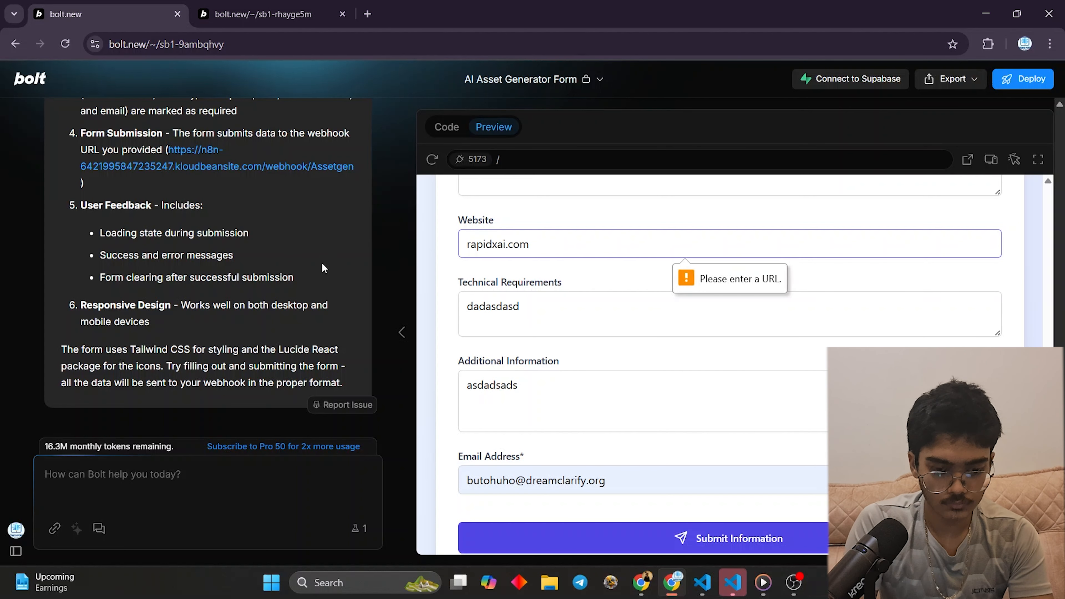
key(Tab)
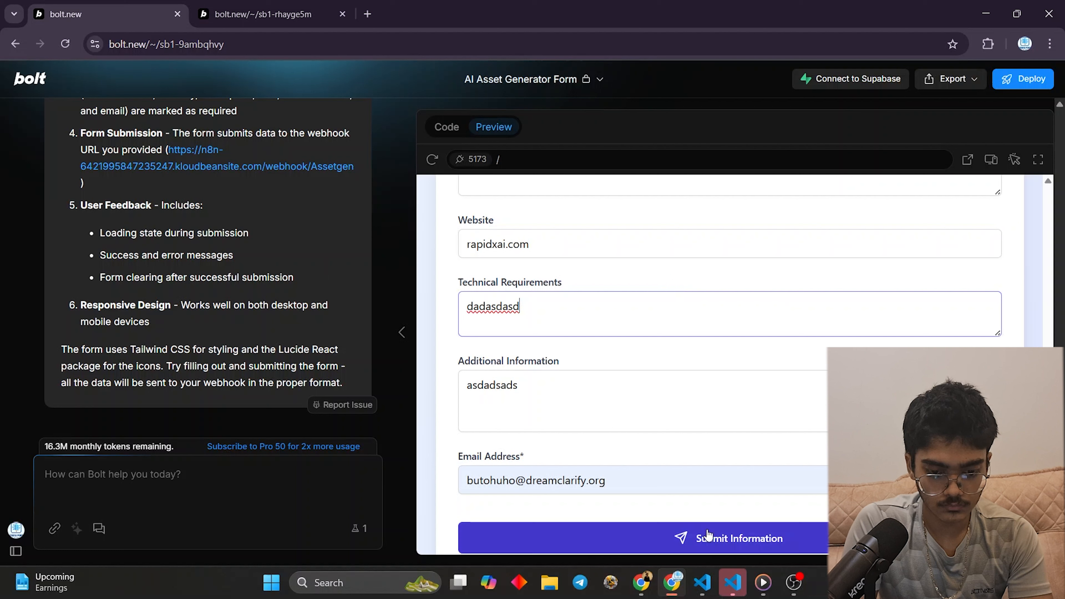
click(696, 536)
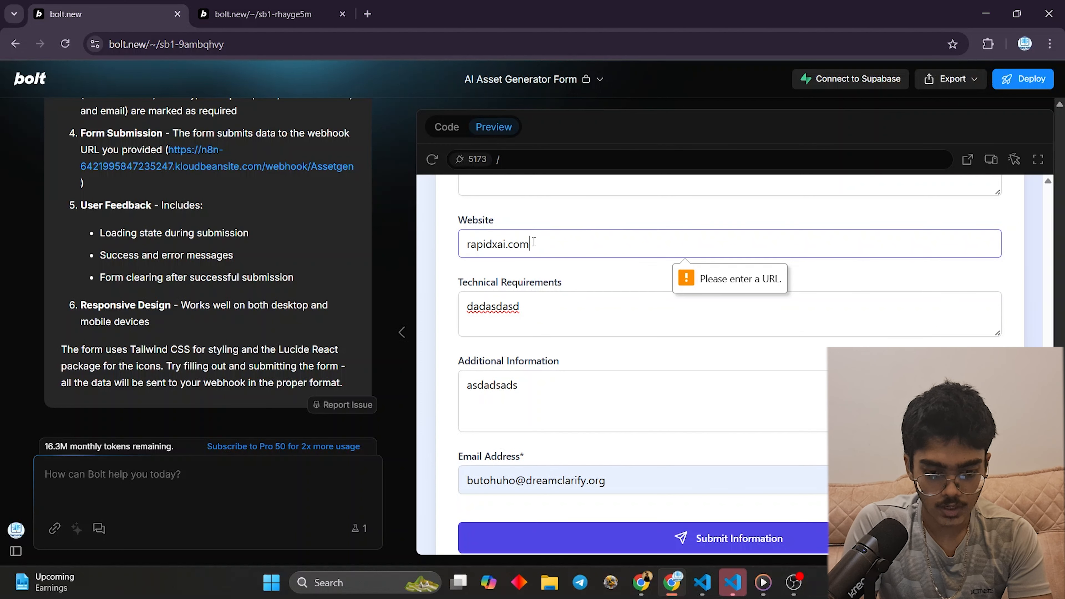
click(464, 243)
text(https)
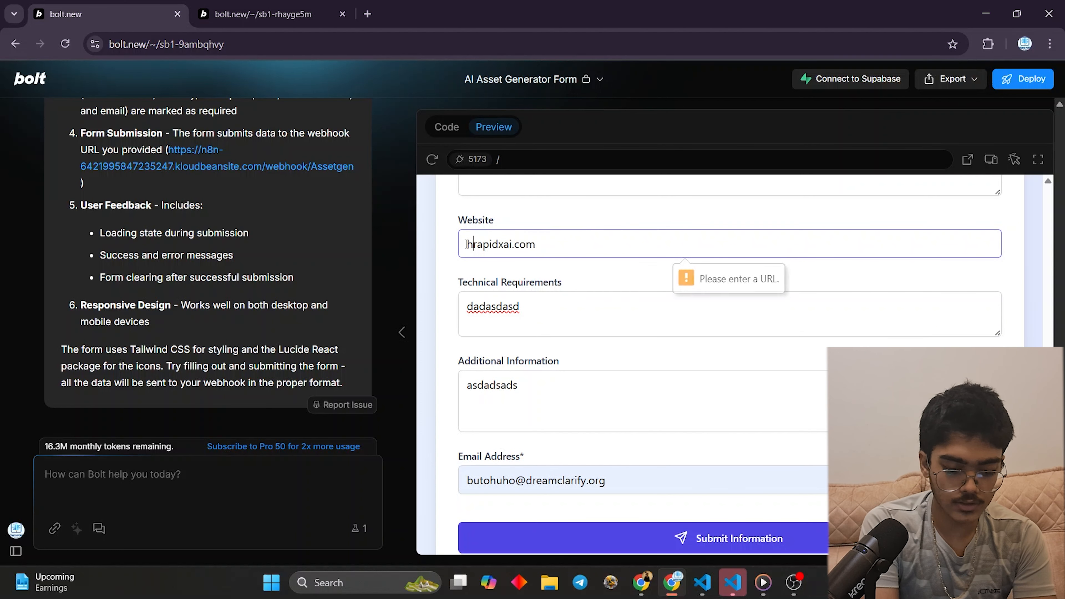
text(://)
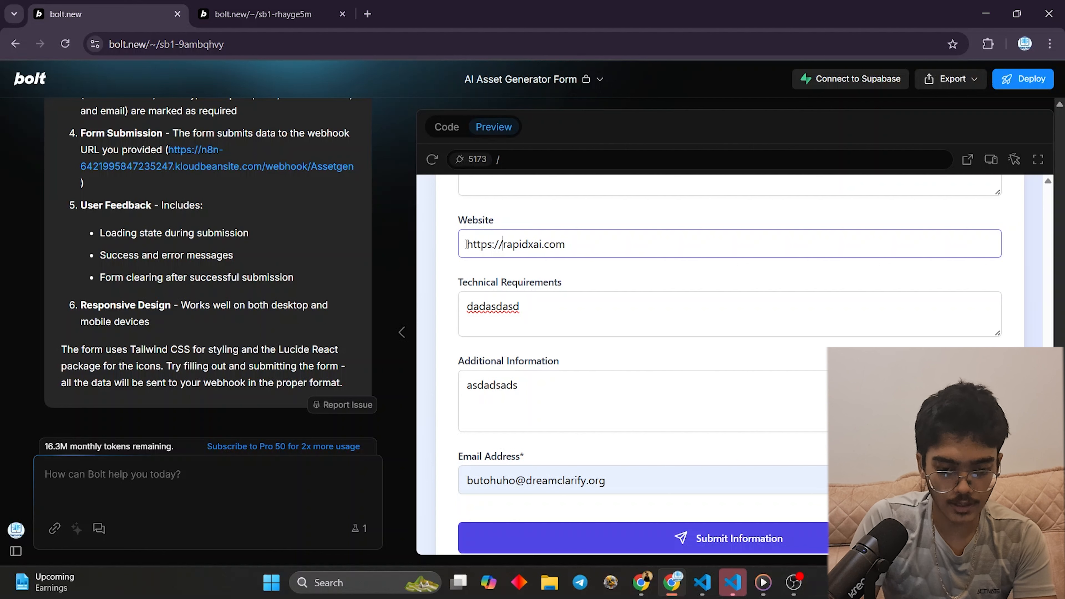
click(748, 539)
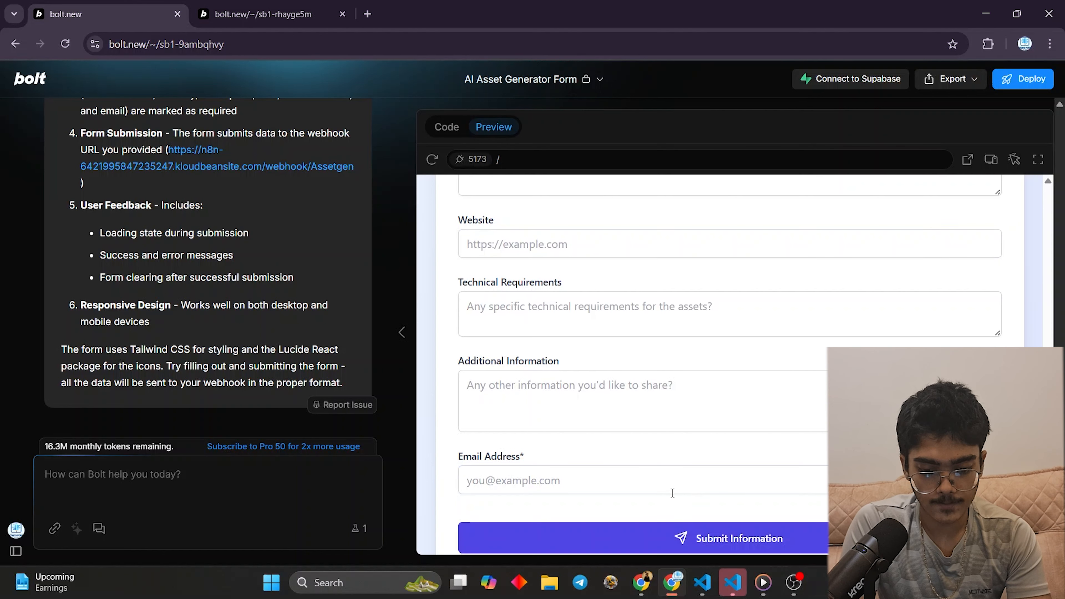
- Bring n8n forward, show the workflow's Executions history, and save the workflow
click(699, 577)
click(640, 588)
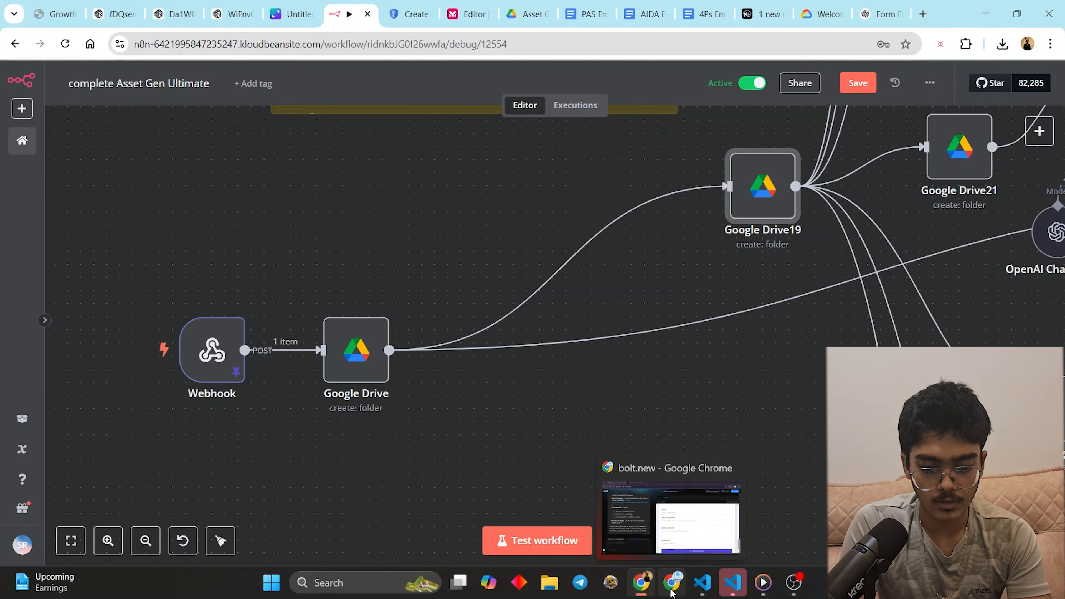
click(671, 587)
click(641, 584)
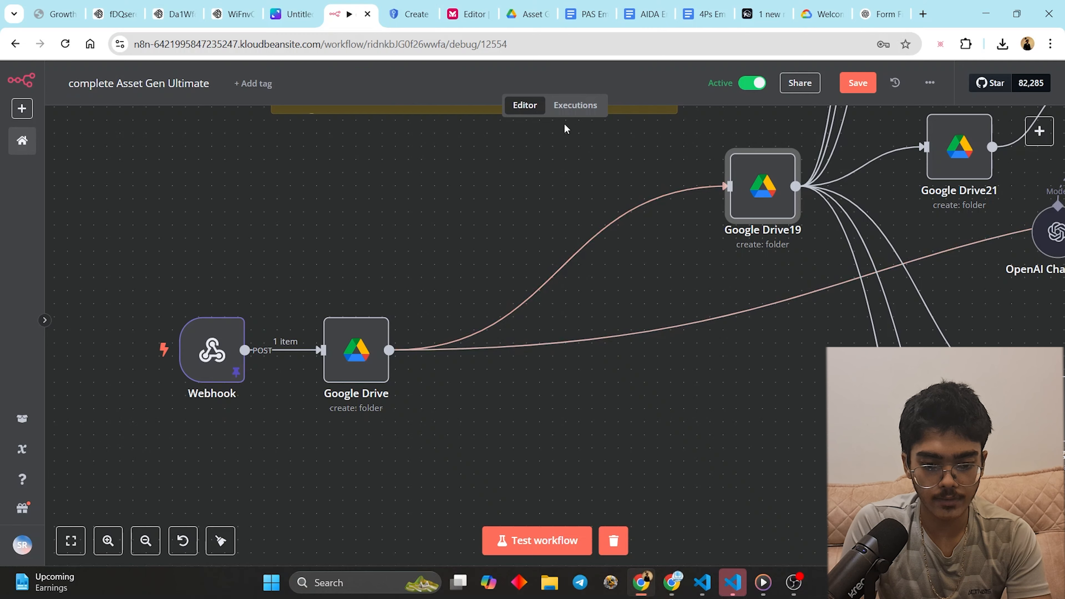
click(574, 105)
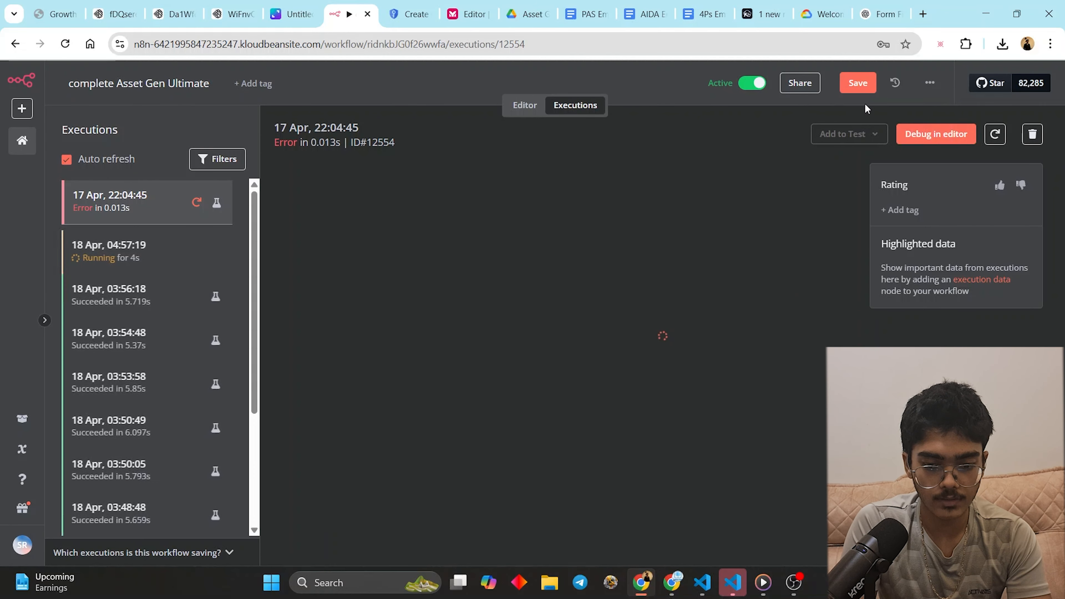
click(858, 83)
- Stop the running 18 Apr 04:57:19 execution
click(148, 248)
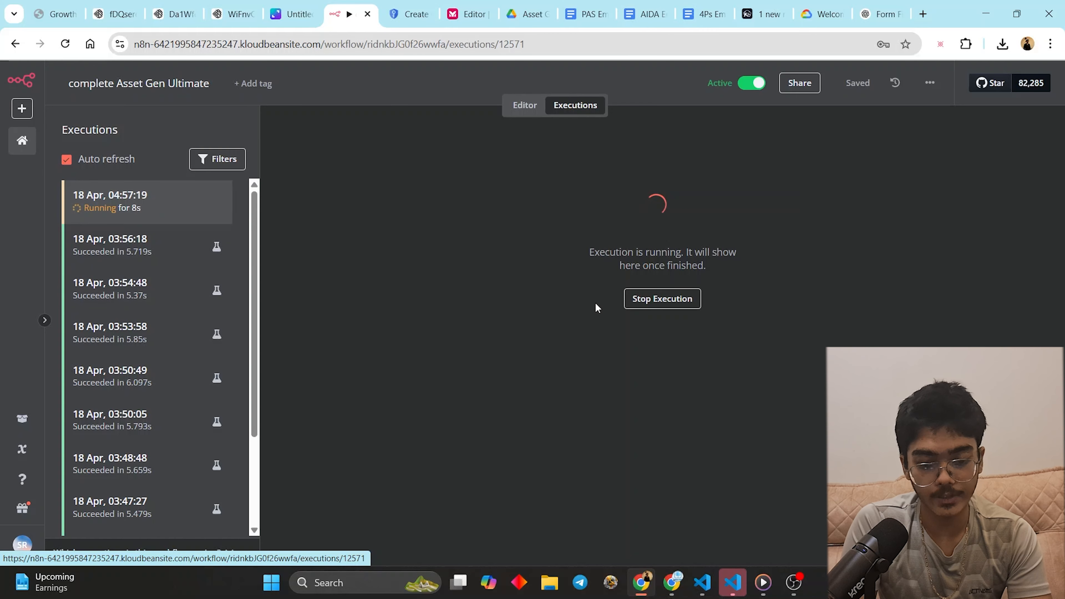
click(648, 306)
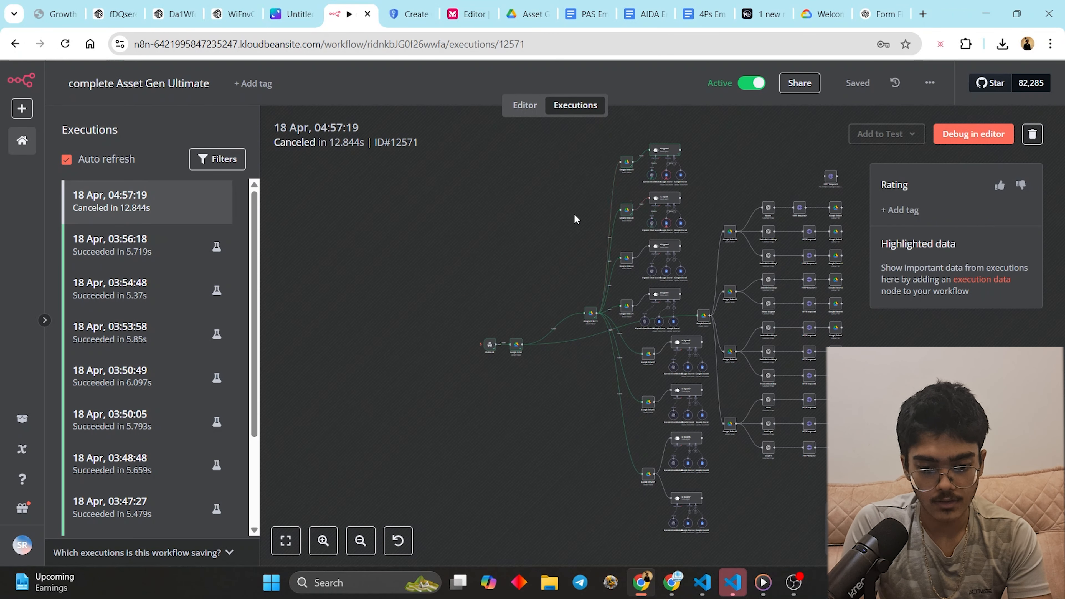
click(527, 14)
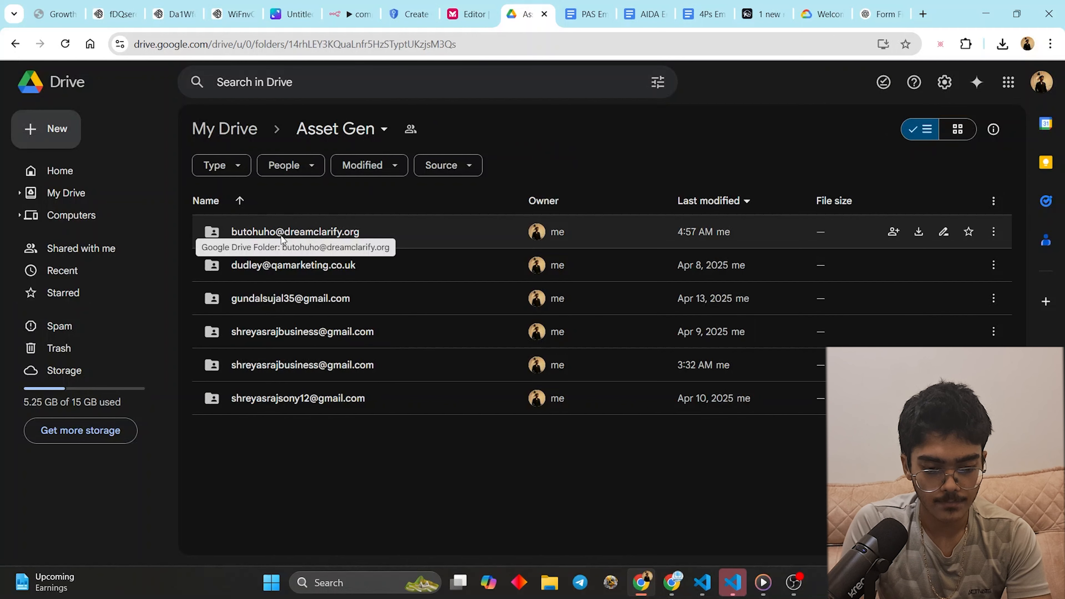
- Open the new client folder in Asset Gen to see Textual Assets, then go back to n8n's executions
double_click(369, 231)
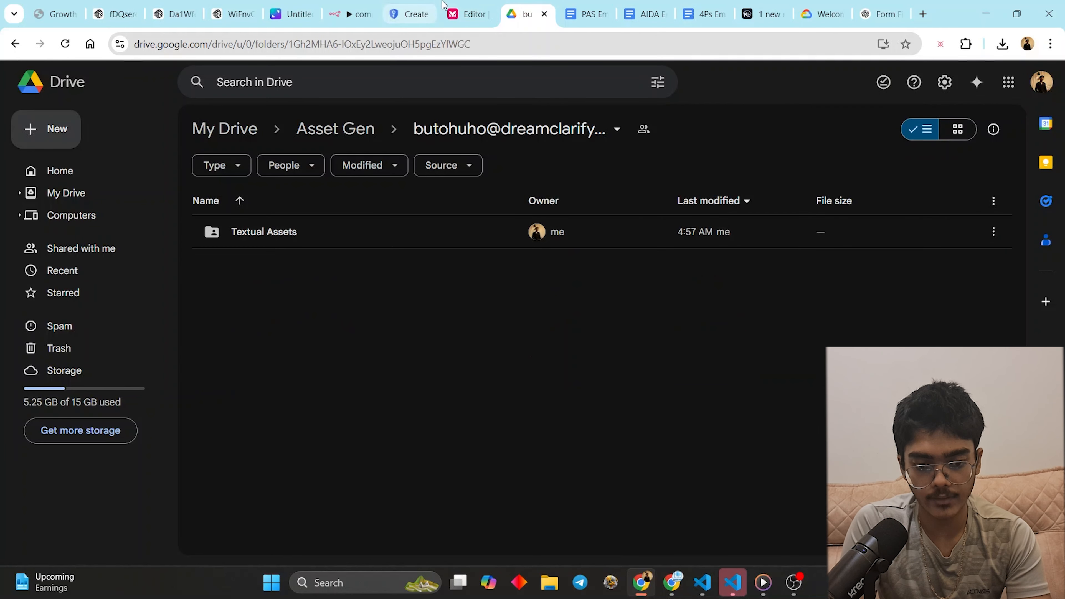
click(465, 13)
click(399, 9)
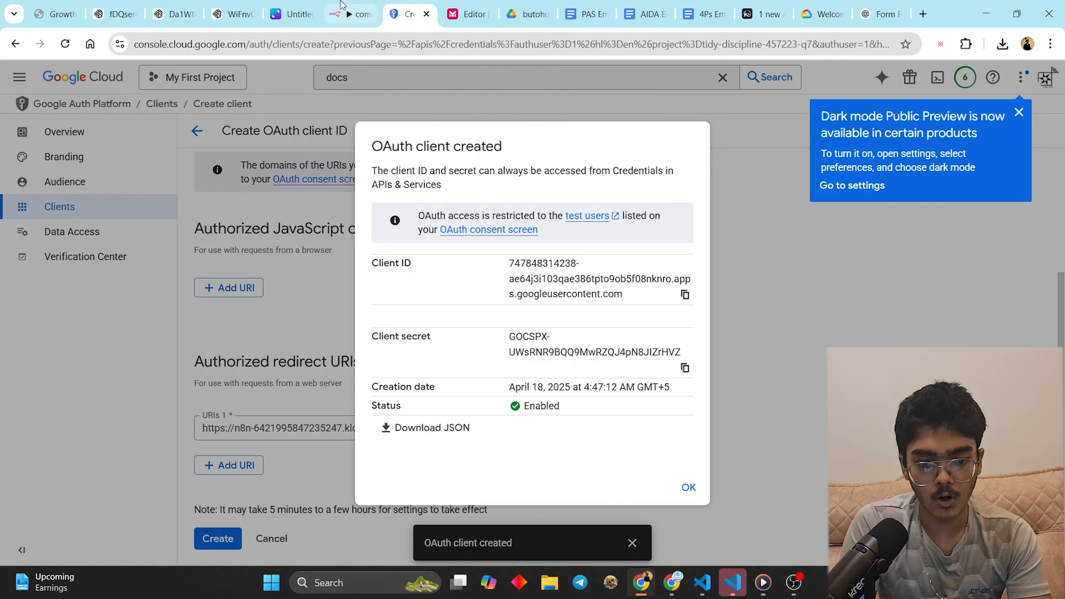
click(335, 14)
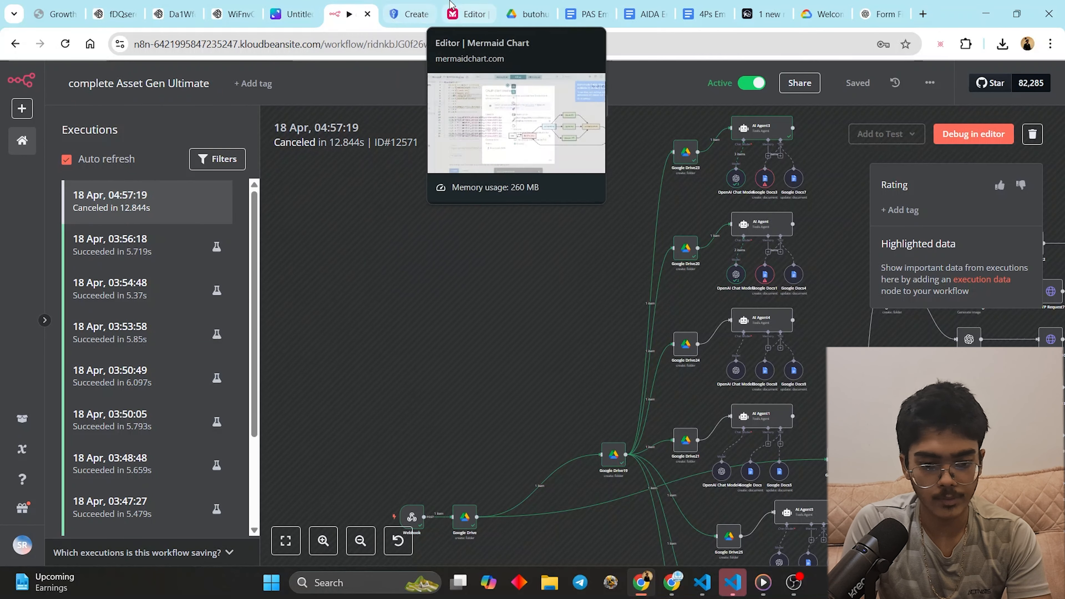
- Return to the editor canvas and pan across the AI Agent branches to the Webhook
click(524, 105)
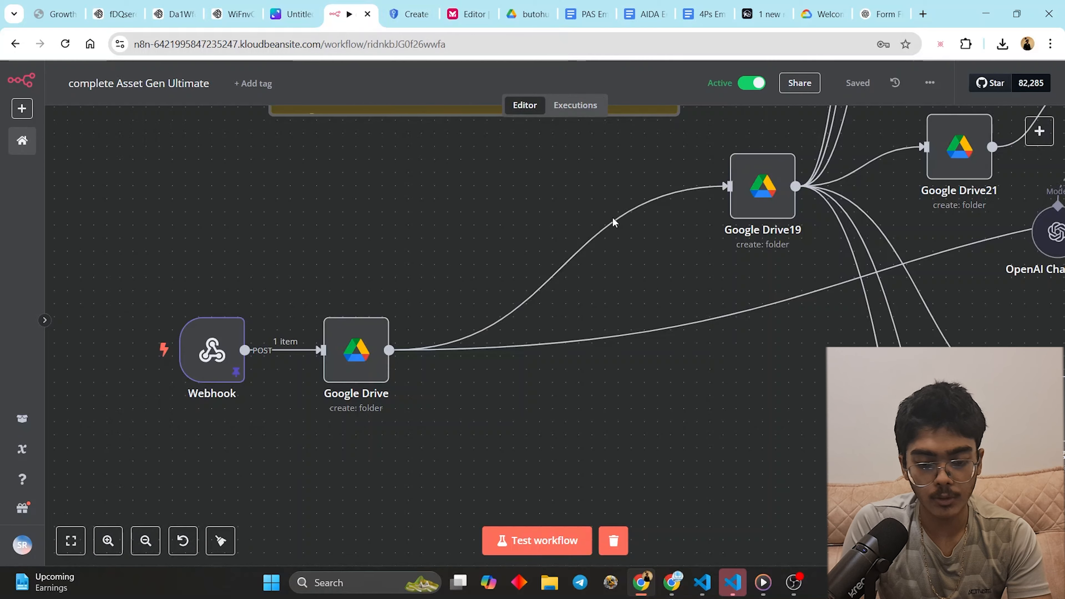
scroll(433, 267, up, 3)
drag(314, 388, 247, 436)
scroll(727, 230, down, 3)
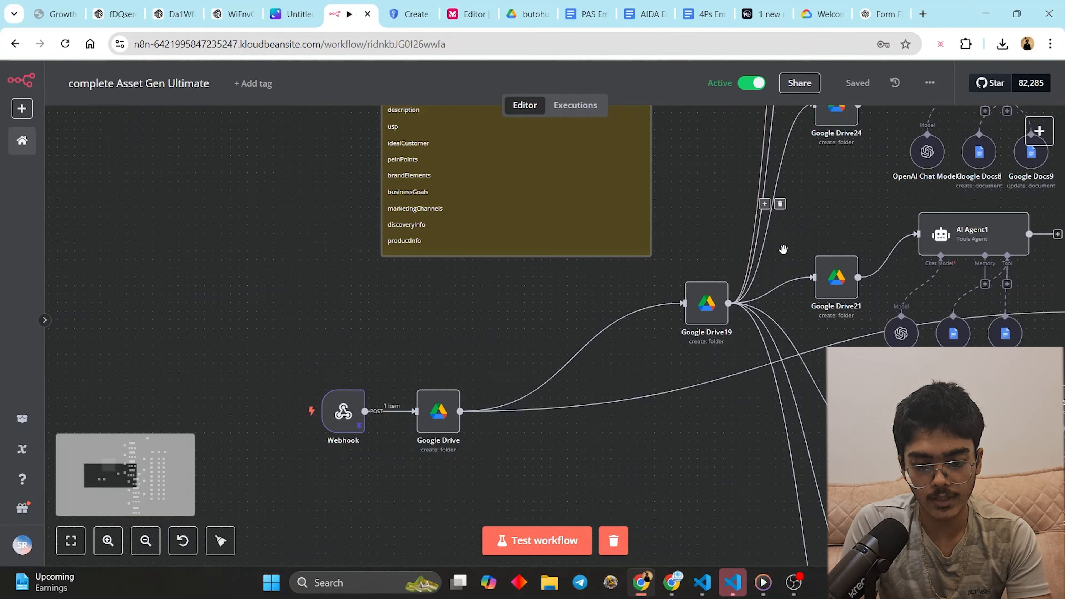
drag(829, 233, 391, 467)
scroll(762, 173, down, 3)
drag(744, 260, 675, 516)
drag(428, 503, 461, 176)
drag(436, 547, 463, 343)
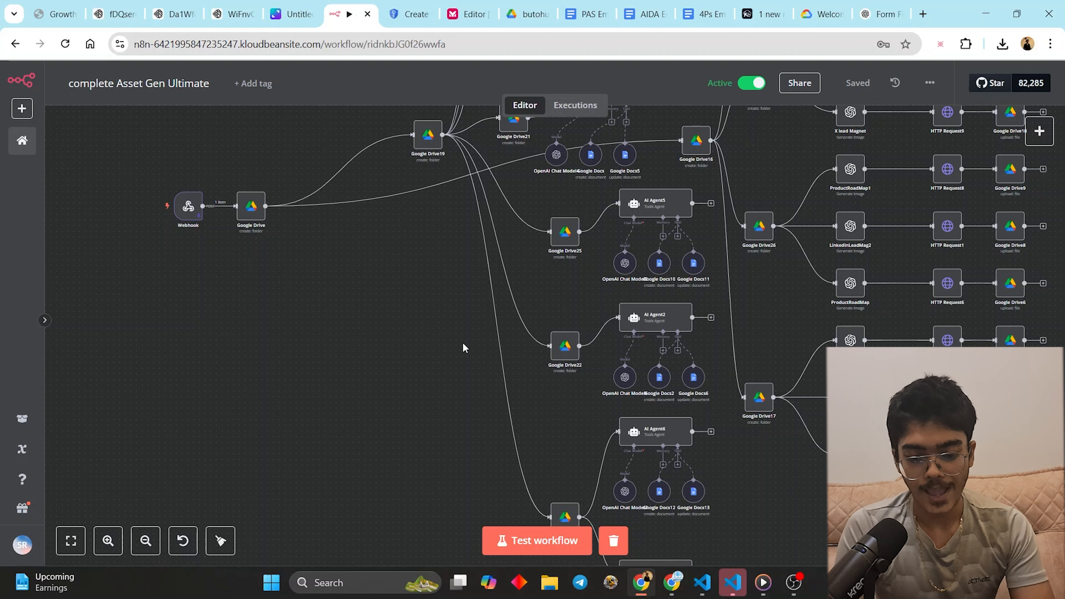
- Move Google Drive17 next to the chart, Bar Graph and Graph1 nodes, then marquee-select AI Agent6 and AI Agent7
scroll(713, 399, down, 3)
scroll(725, 423, up, 2)
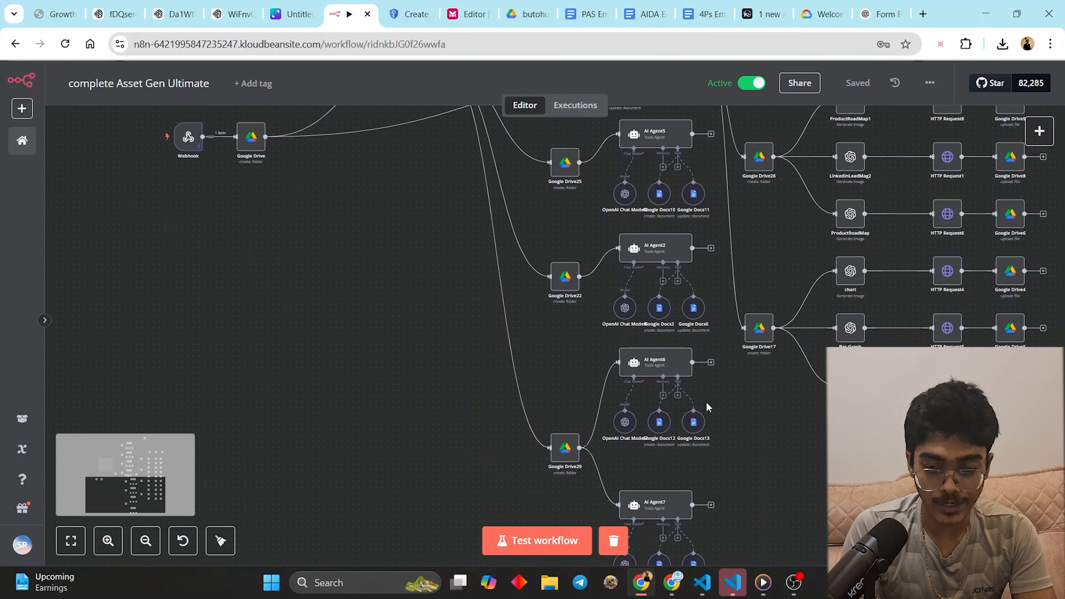
scroll(723, 319, down, 2)
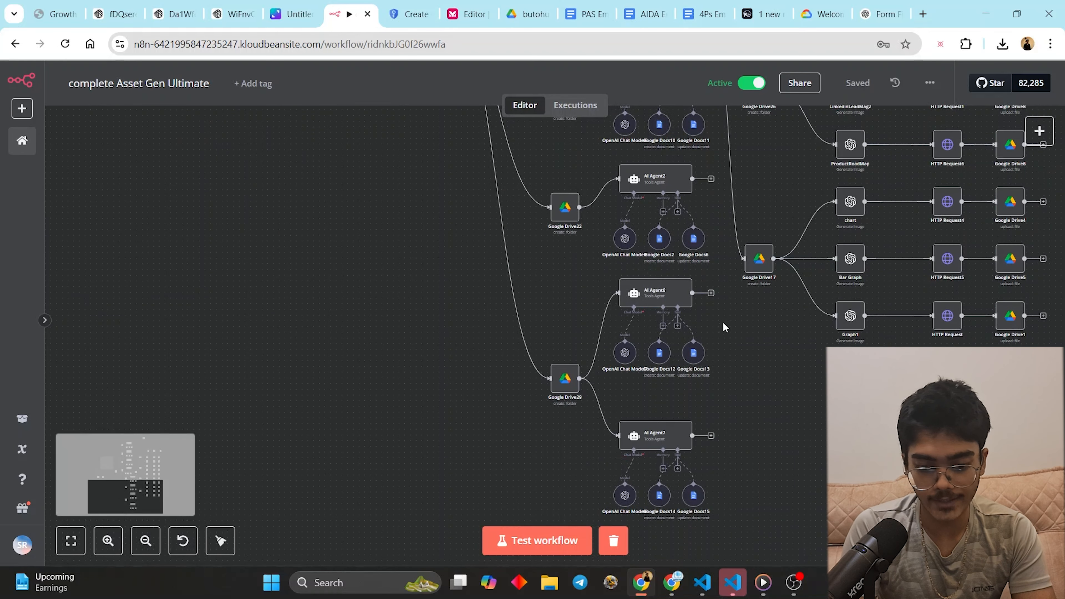
mouse_move(753, 258)
mouse_down()
mouse_move(724, 374)
mouse_move(771, 248)
mouse_up()
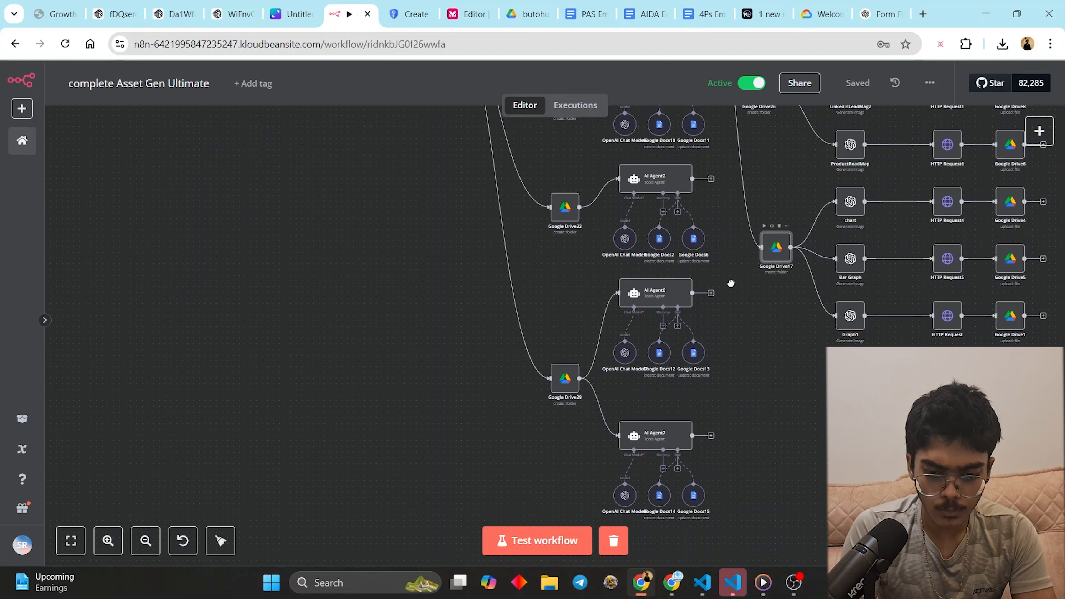
drag(727, 287, 519, 542)
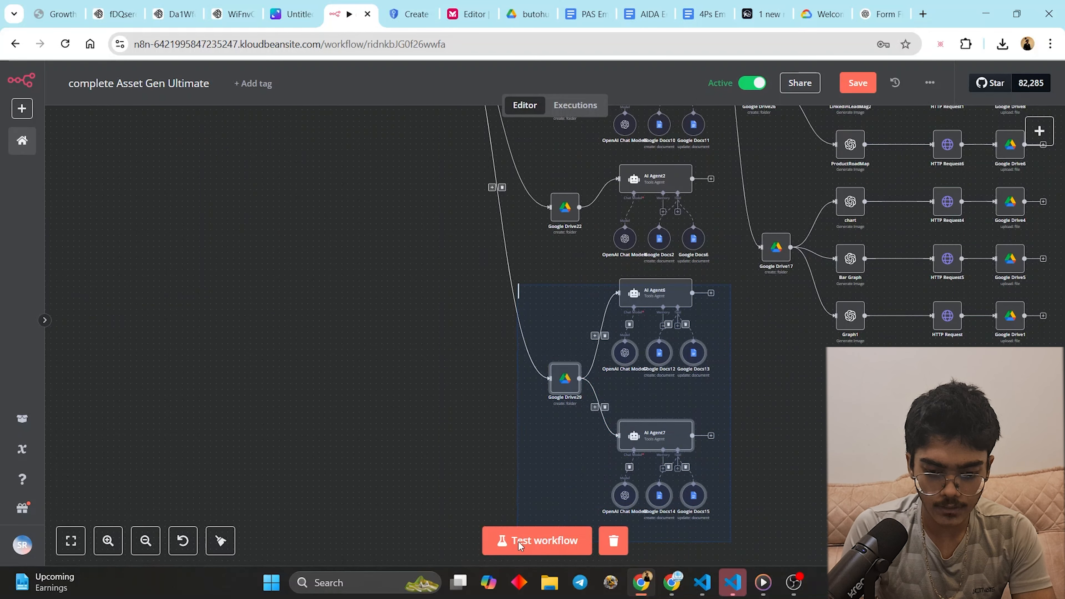
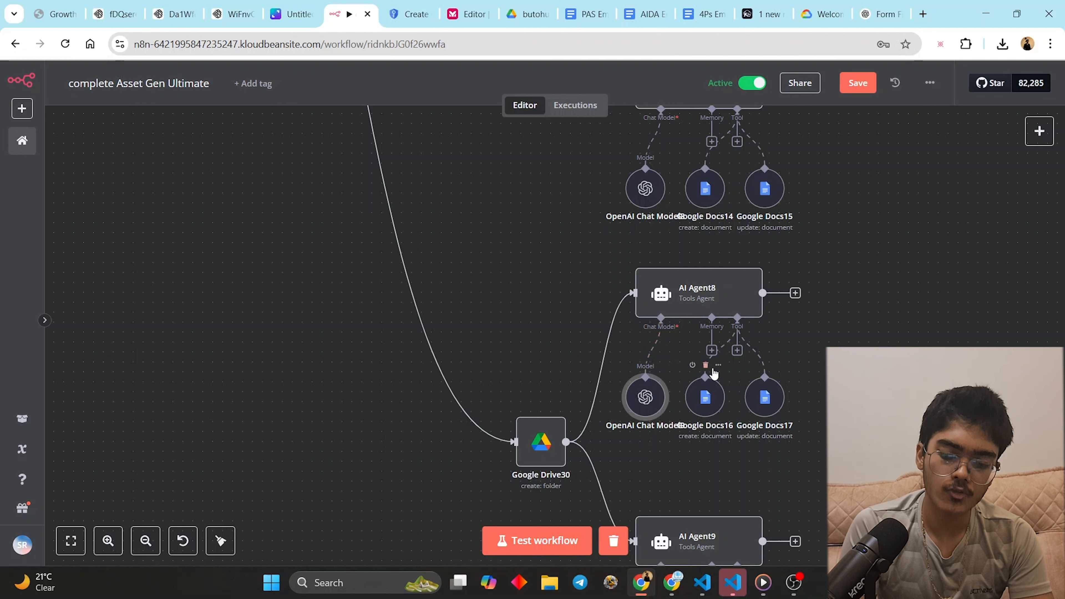
- Delete the Google Docs16–19 tool nodes under AI Agent8 and AI Agent9, and disconnect OpenAI Chat Model9 from AI Agent8
click(705, 365)
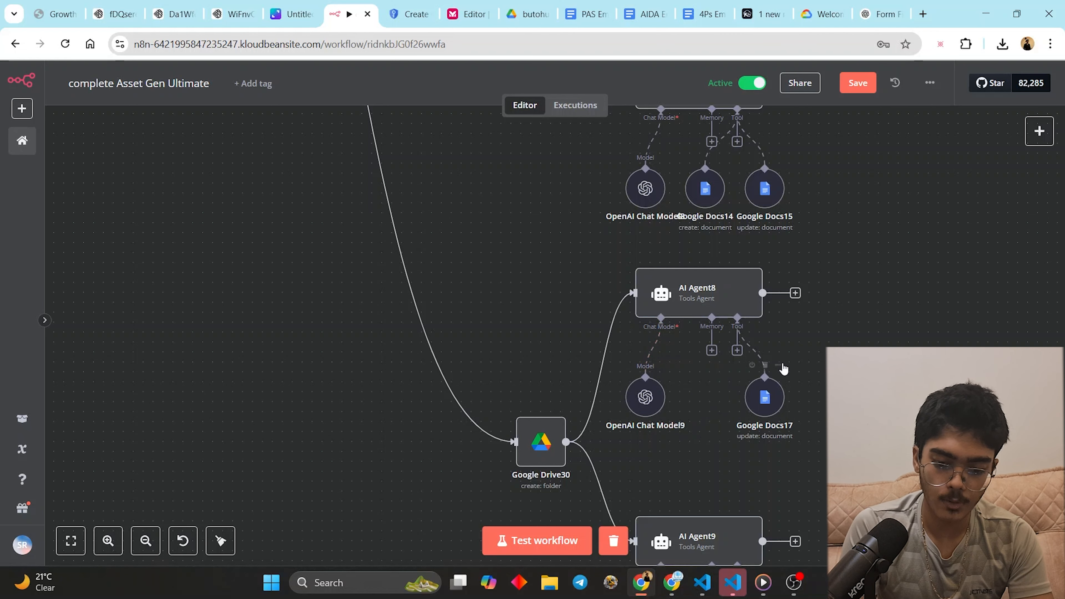
click(765, 365)
scroll(742, 462, down, 5)
click(765, 474)
click(706, 474)
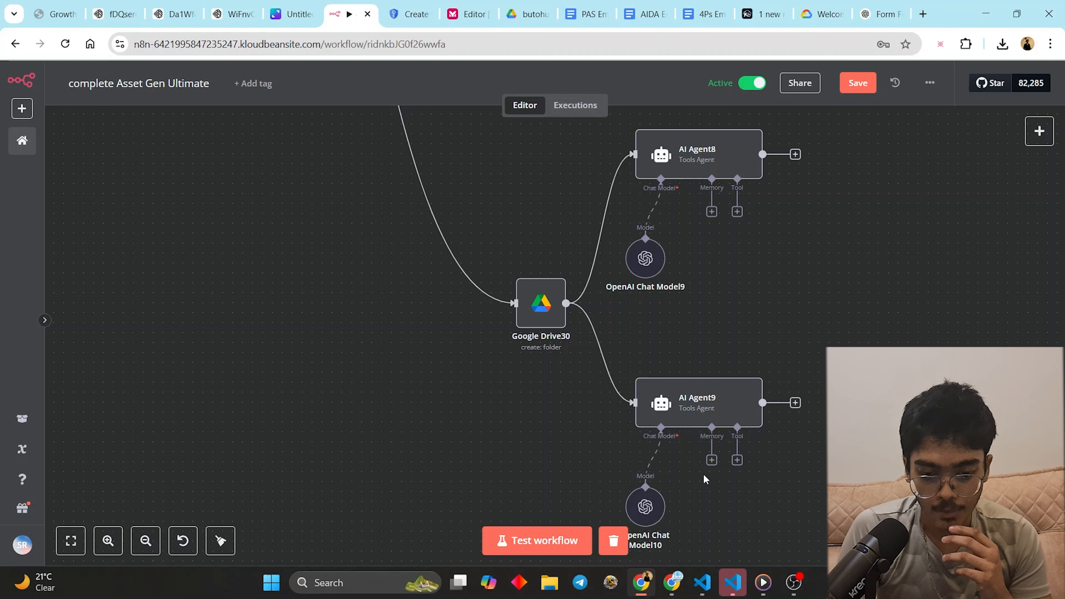
click(652, 209)
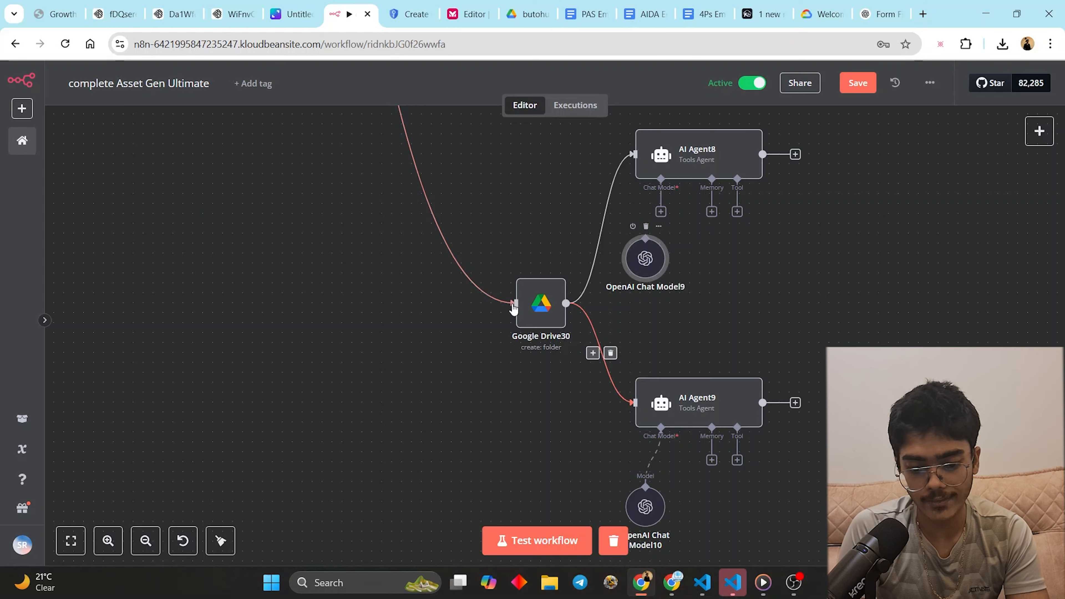
- Rename Google Drive30's folder name so it starts with 'Quizes and B'
double_click(541, 303)
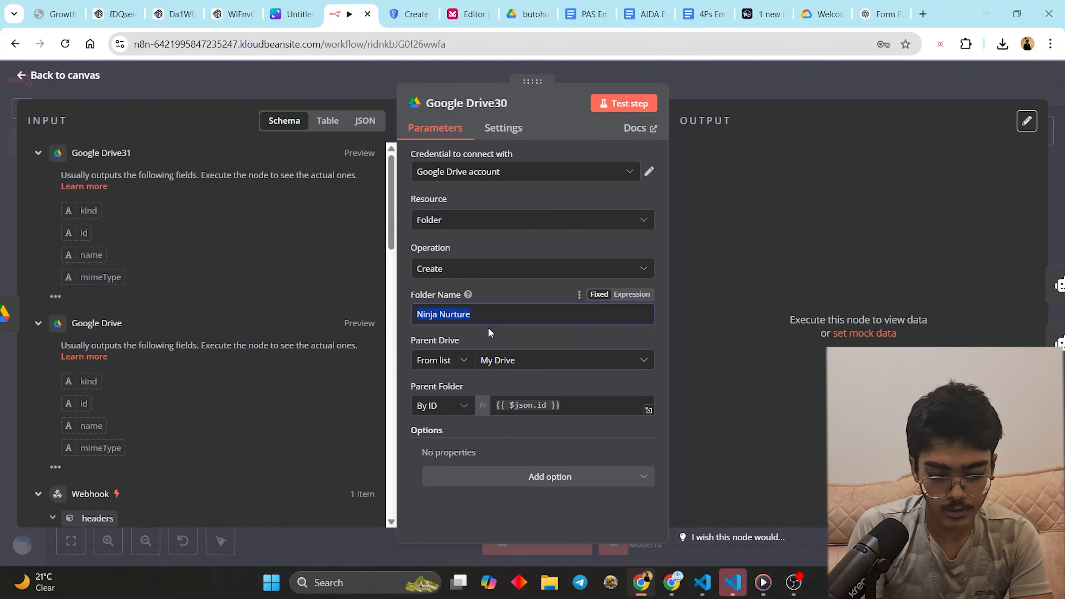
text(qui)
key(BackSpace)
key(BackSpace)
key(BackSpace)
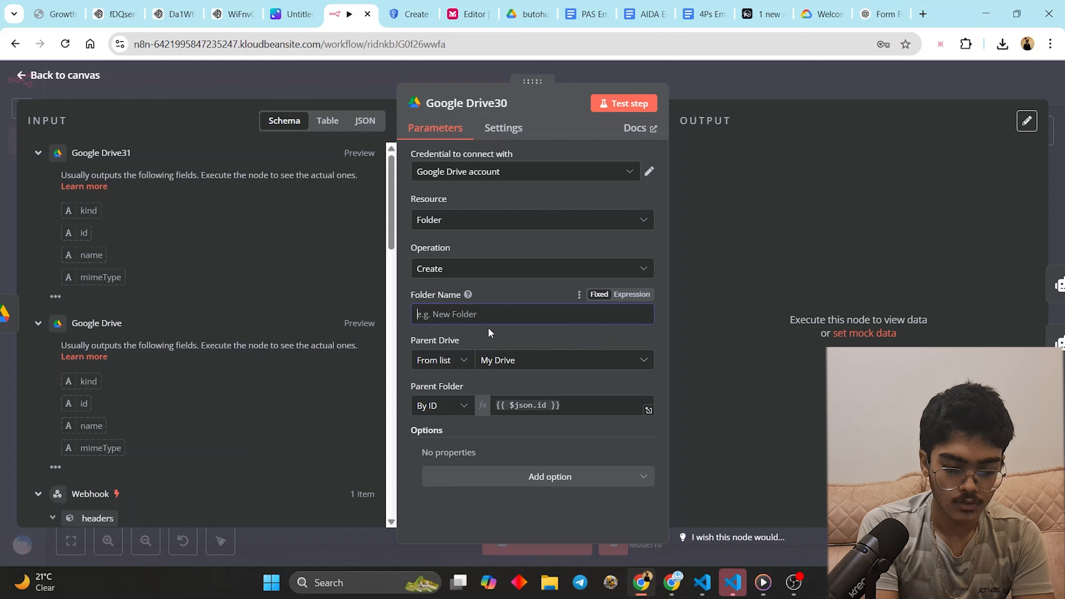
text(Qui)
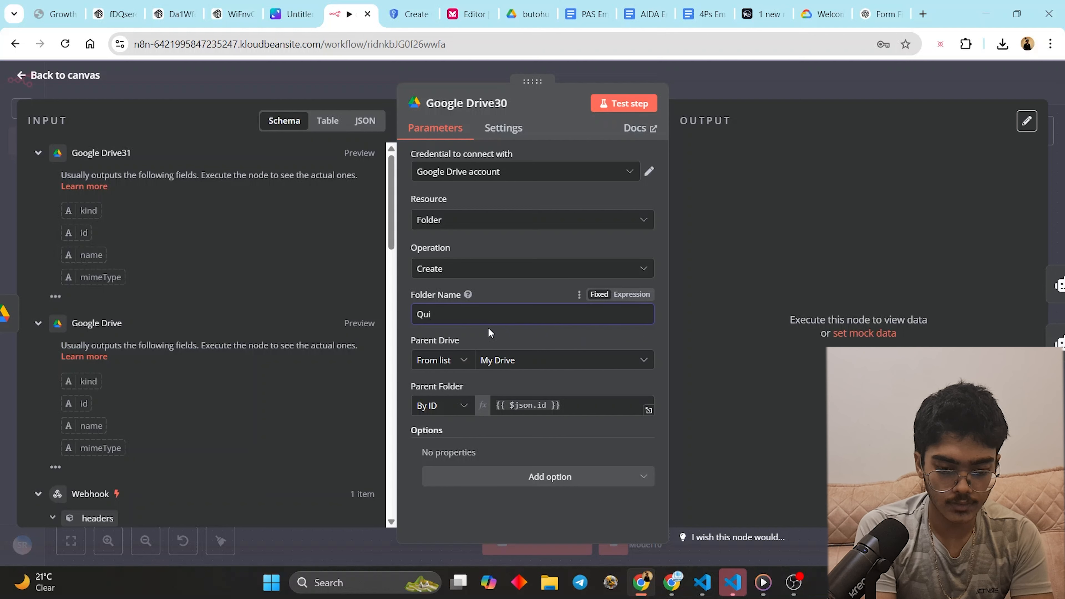
text(zes a)
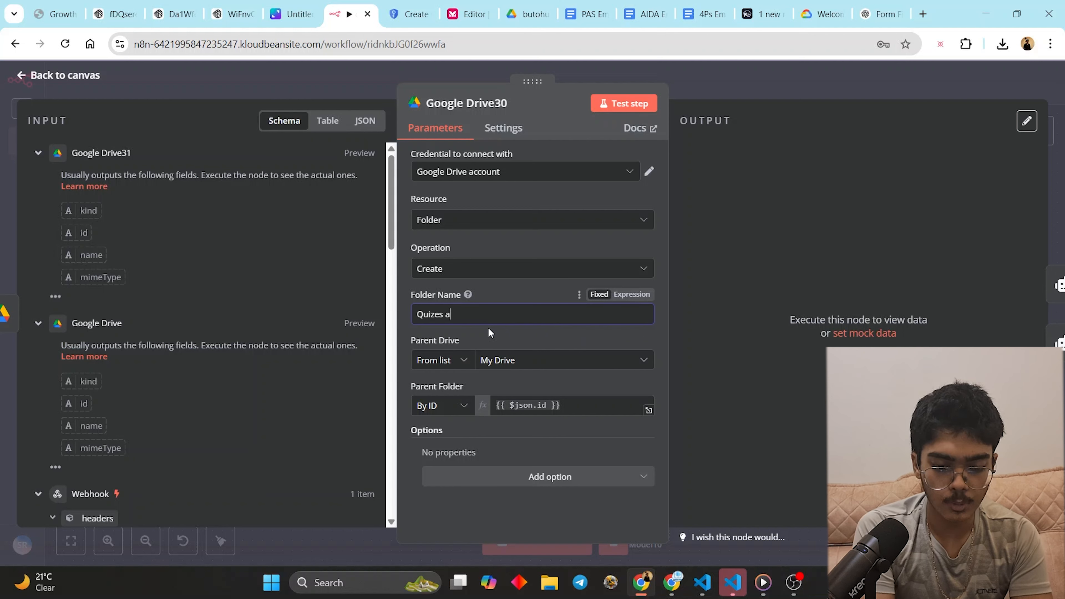
text(nd B)
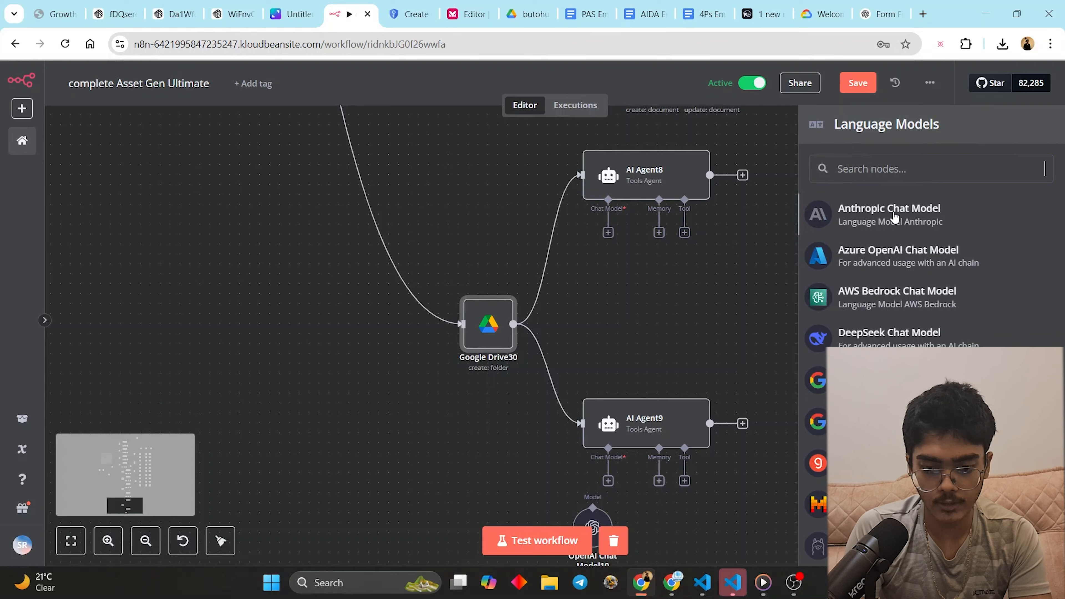
- Give AI Agent8 an Anthropic Claude 3.7 Sonnet chat model limited to 4096 maximum tokens
click(878, 218)
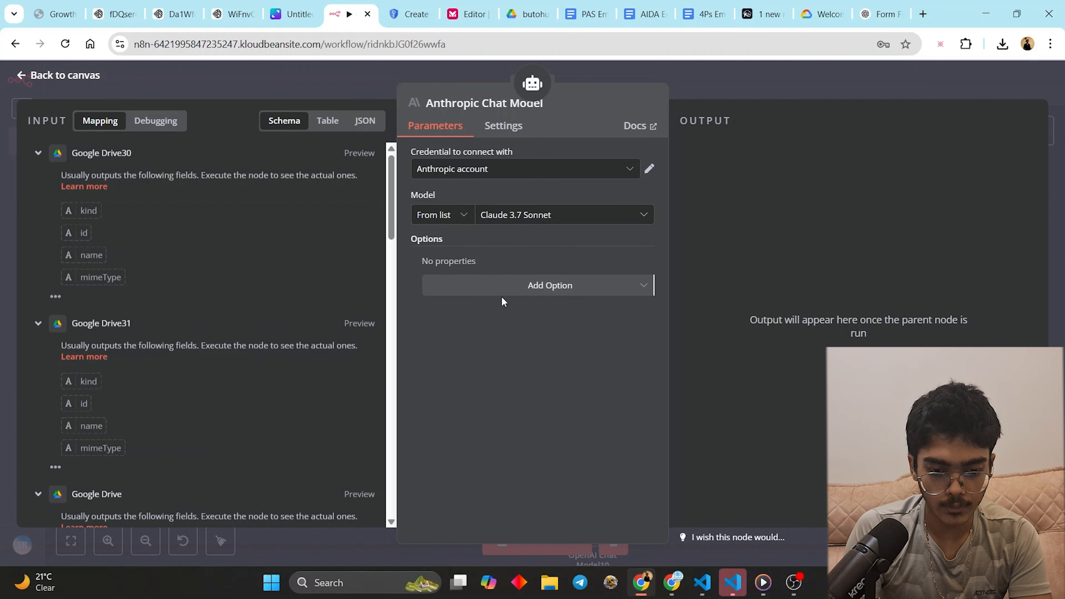
click(507, 286)
click(482, 320)
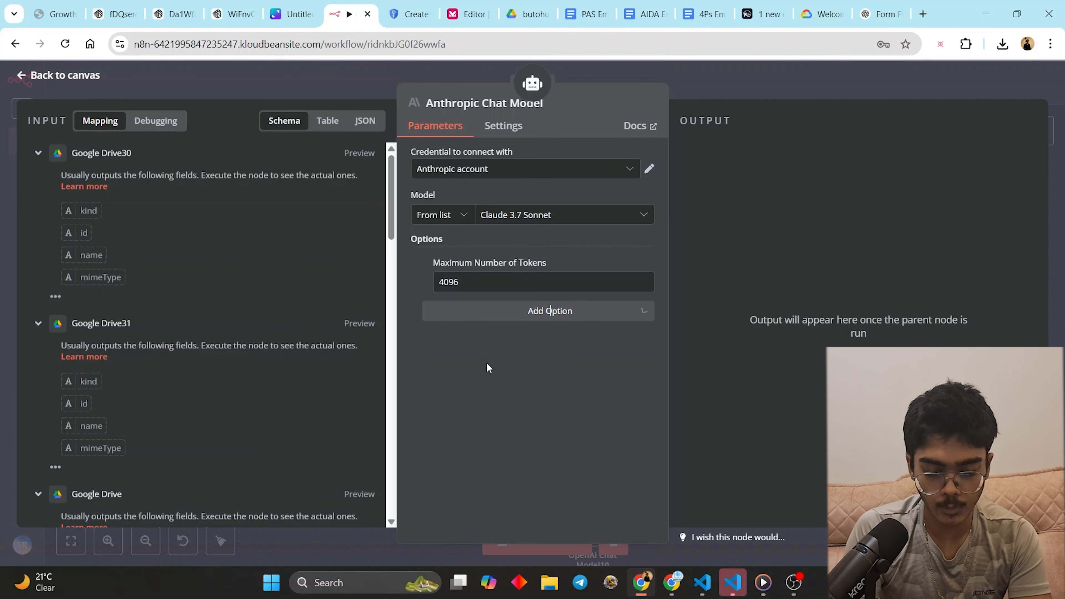
click(532, 83)
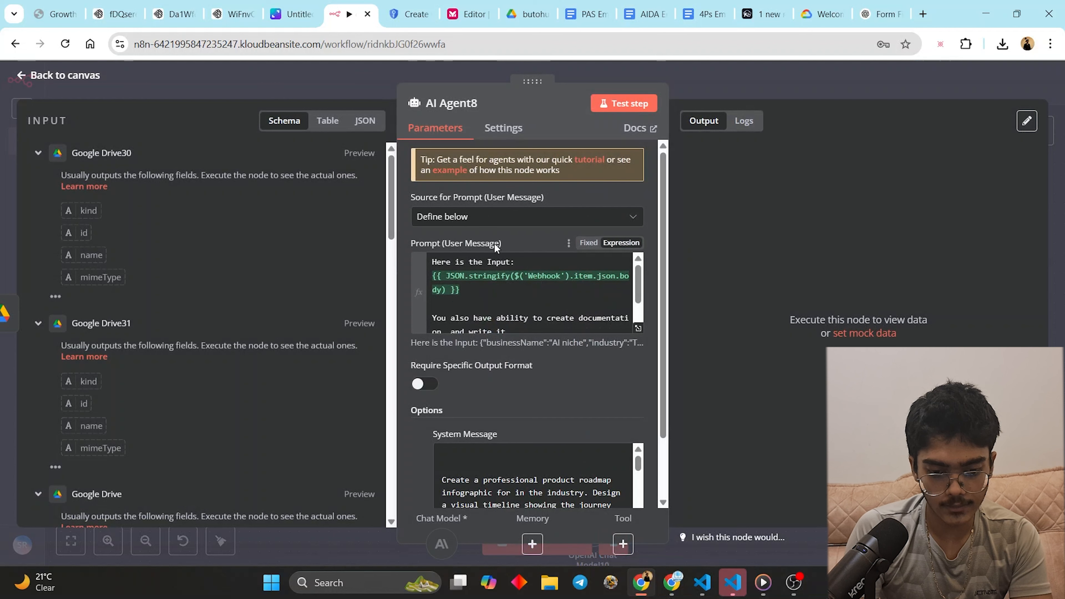
- Trim AI Agent8's prompt to just the input expression, clear the old system message, and enlarge its box
scroll(440, 305, down, 1)
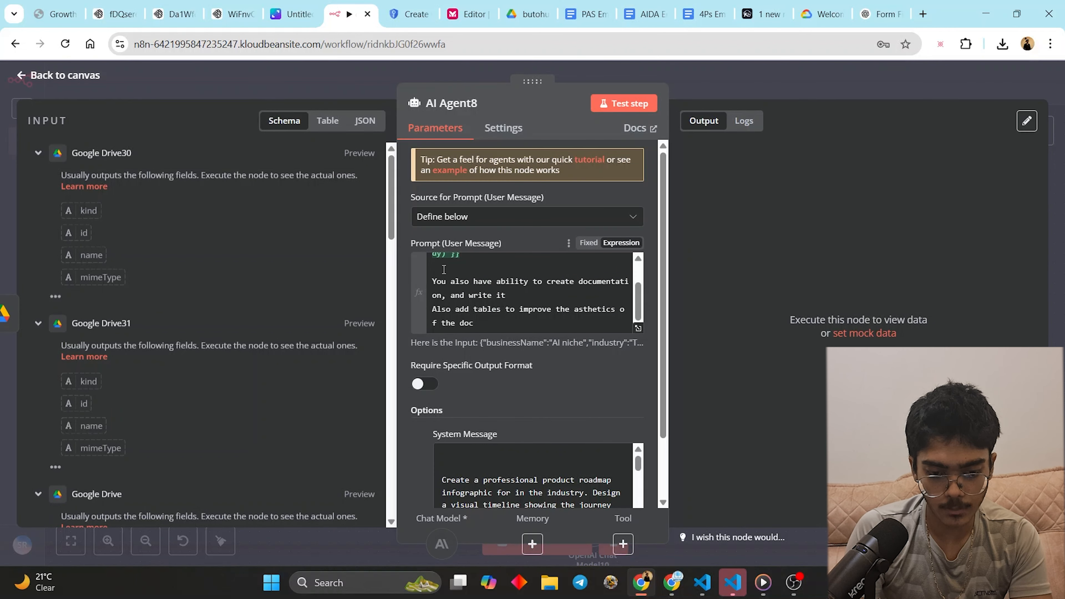
drag(443, 269, 621, 378)
key(BackSpace)
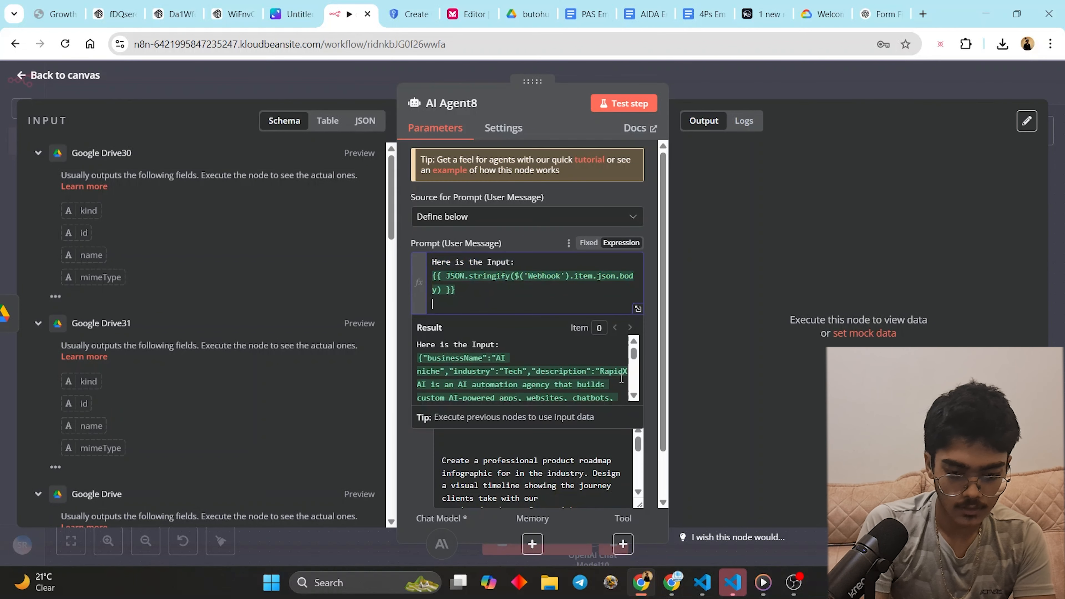
click(453, 439)
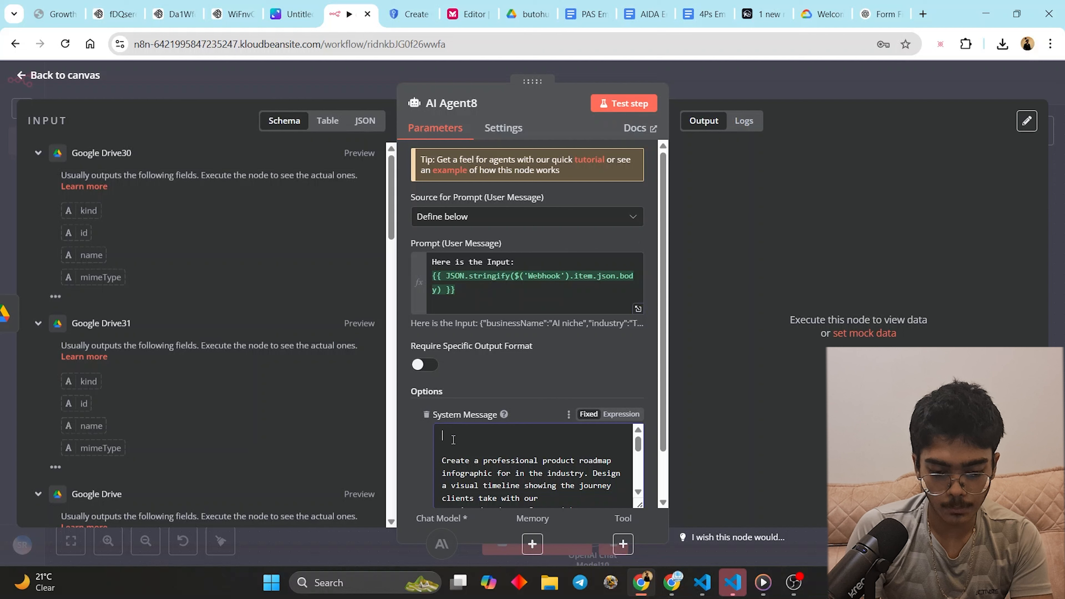
drag(453, 438, 658, 485)
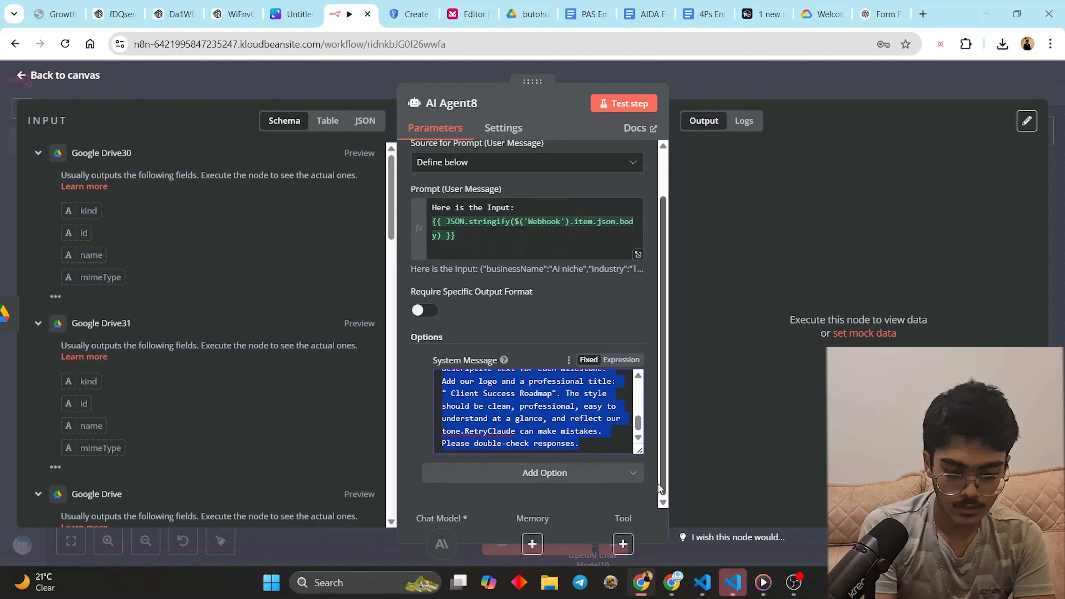
key(BackSpace)
drag(640, 451, 650, 529)
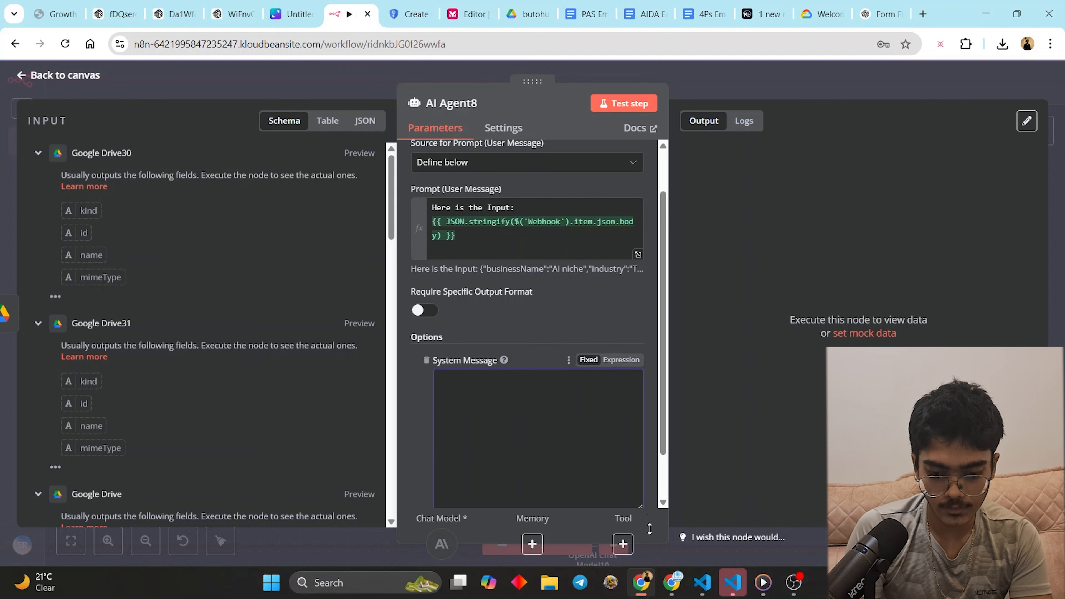
scroll(565, 241, down, 3)
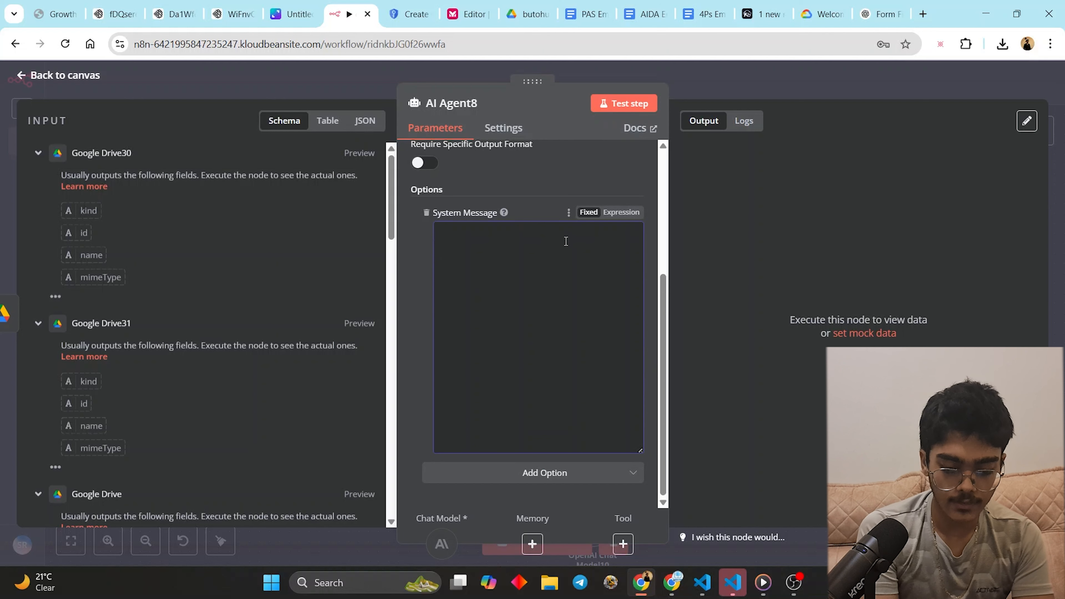
- Write a system message casting the agent as an expert quiz and MCQ designer with three levels
text(Yo)
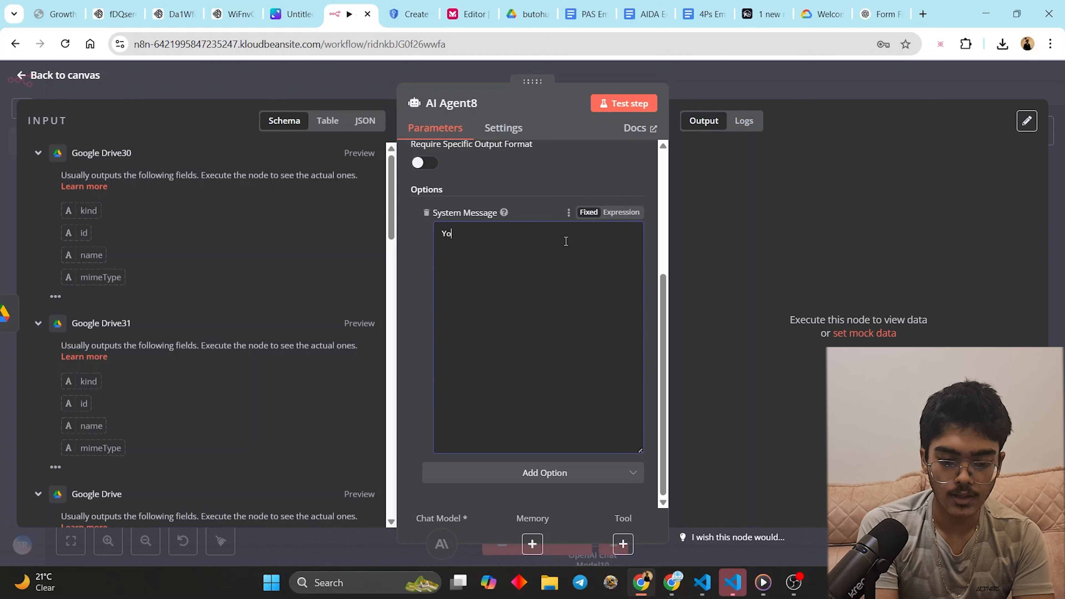
text(u are a)
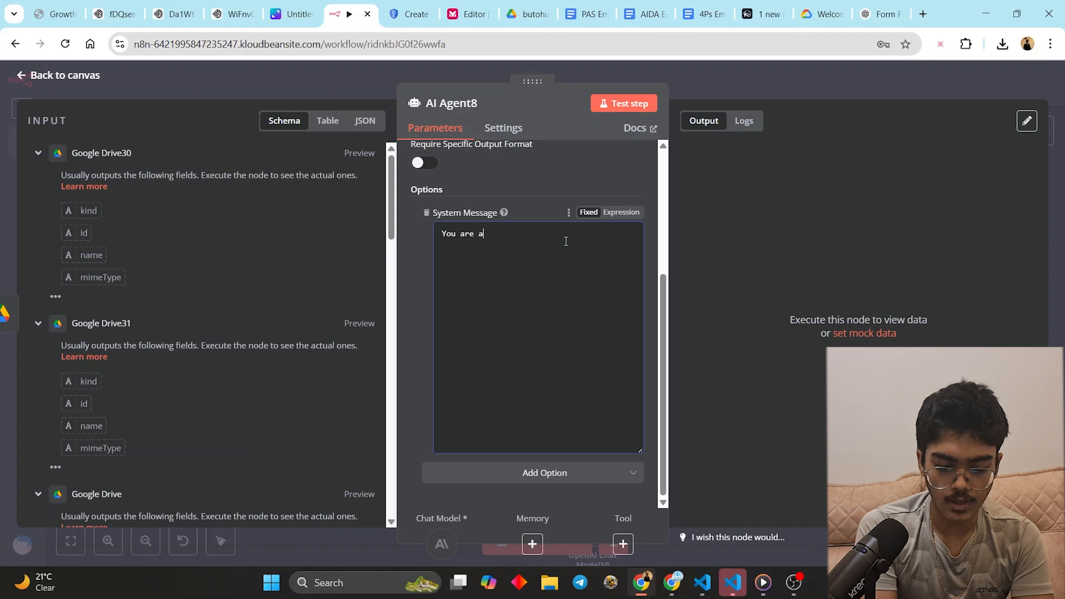
text(nd expert quiz maker and )
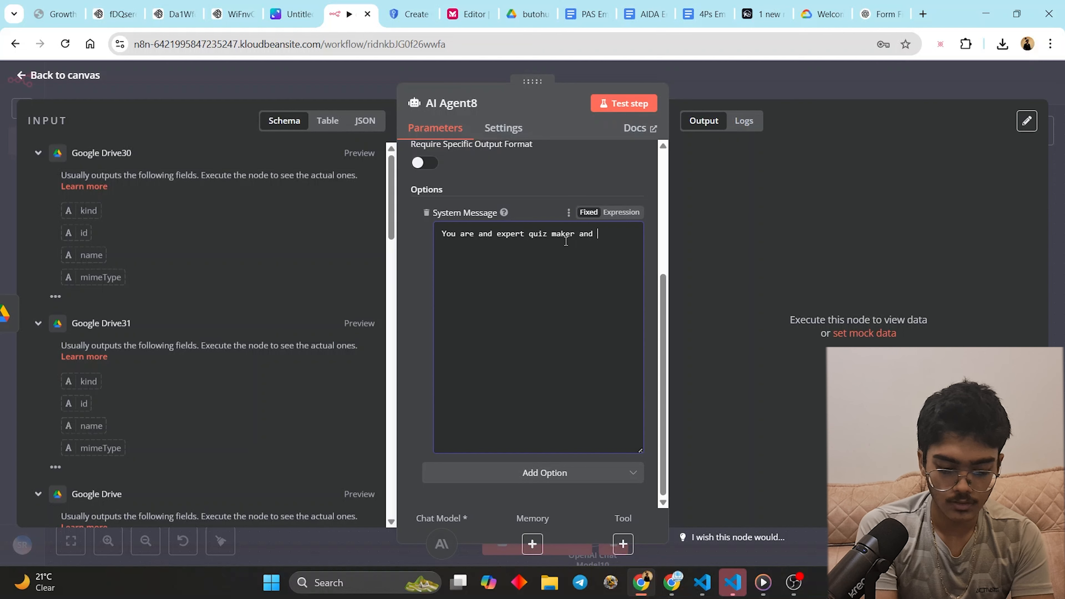
text( MCQ deisgenr)
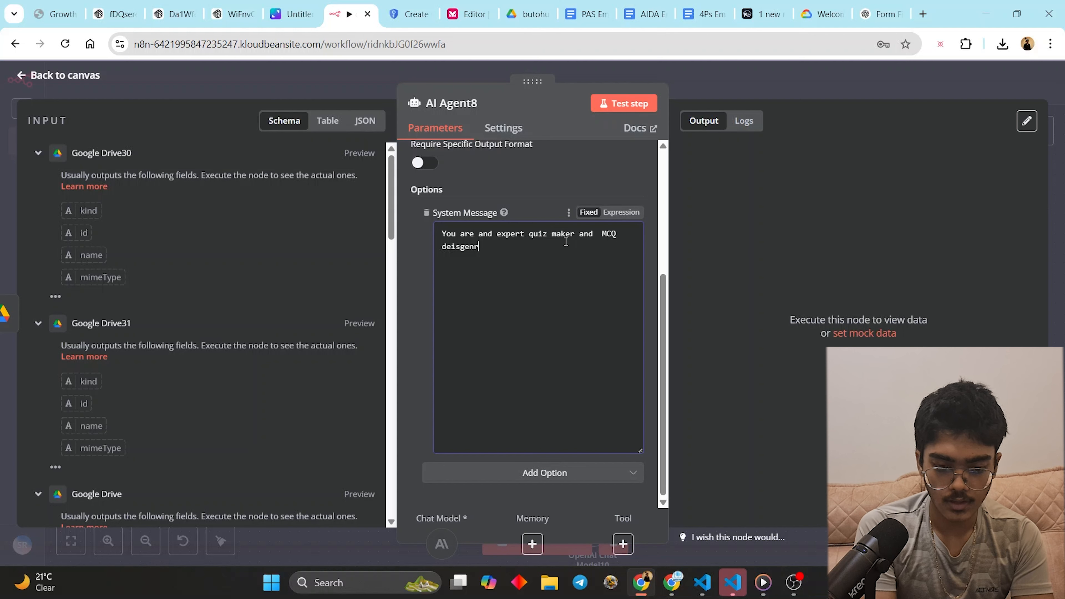
text(.)
key(Return)
key(Return)
text(your Job is to make a co)
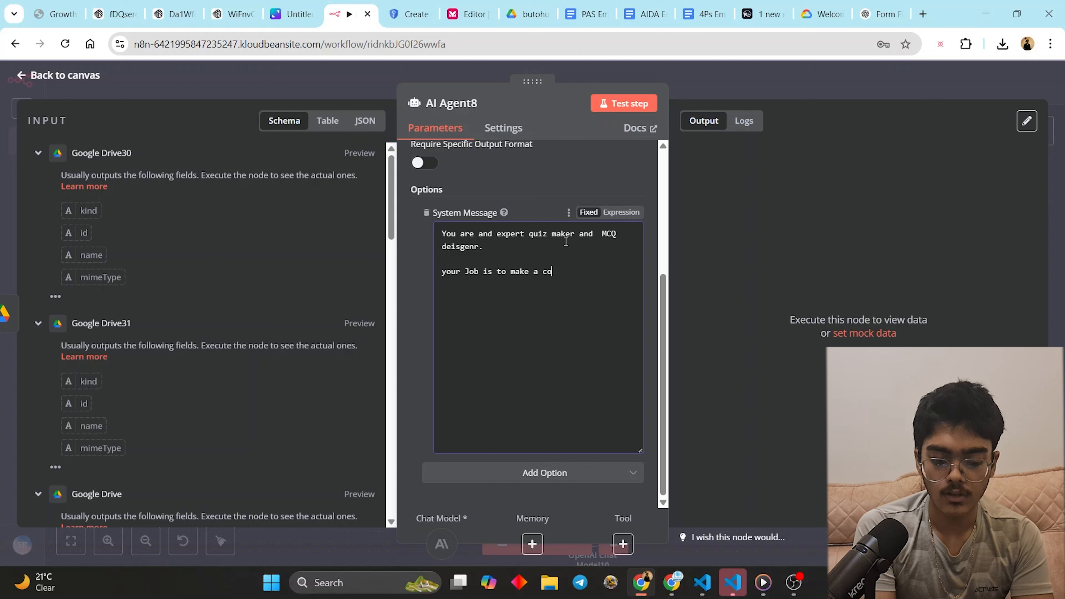
text(mprehensiev quze and MCQ paper for the students based)
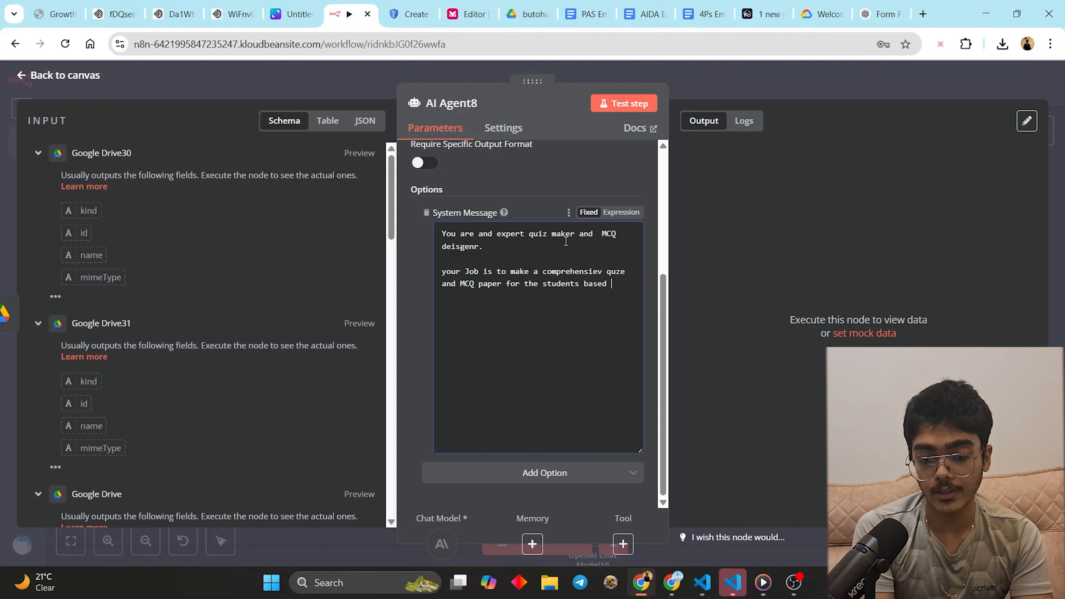
text(off the input content.  The contnet should be in 3 levels as be)
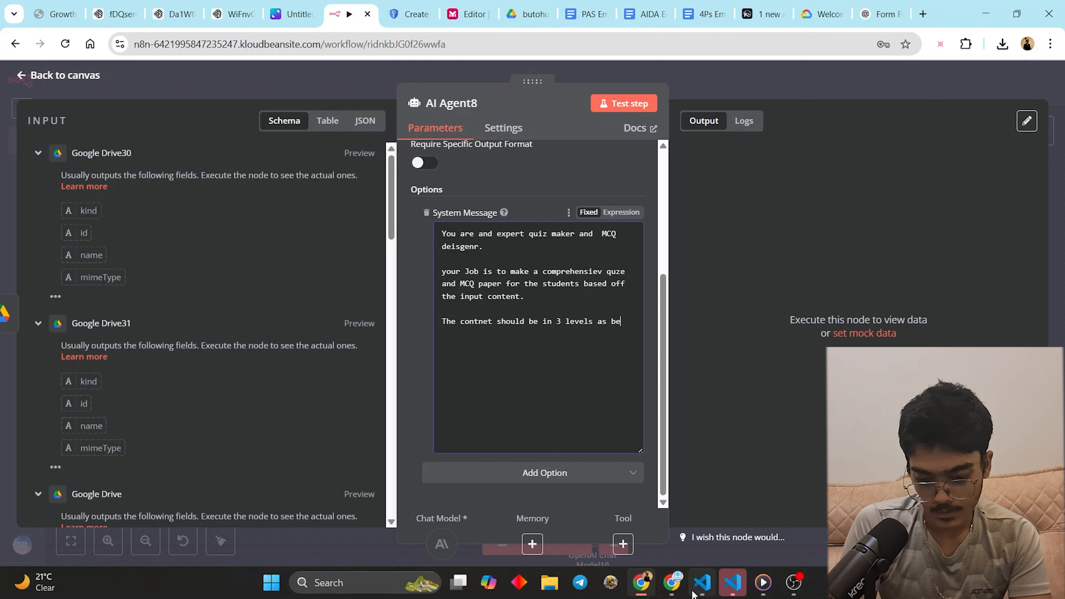
- Close the VS Code window, the leftover Setup dialogs and the Media Player
click(732, 585)
click(1049, 11)
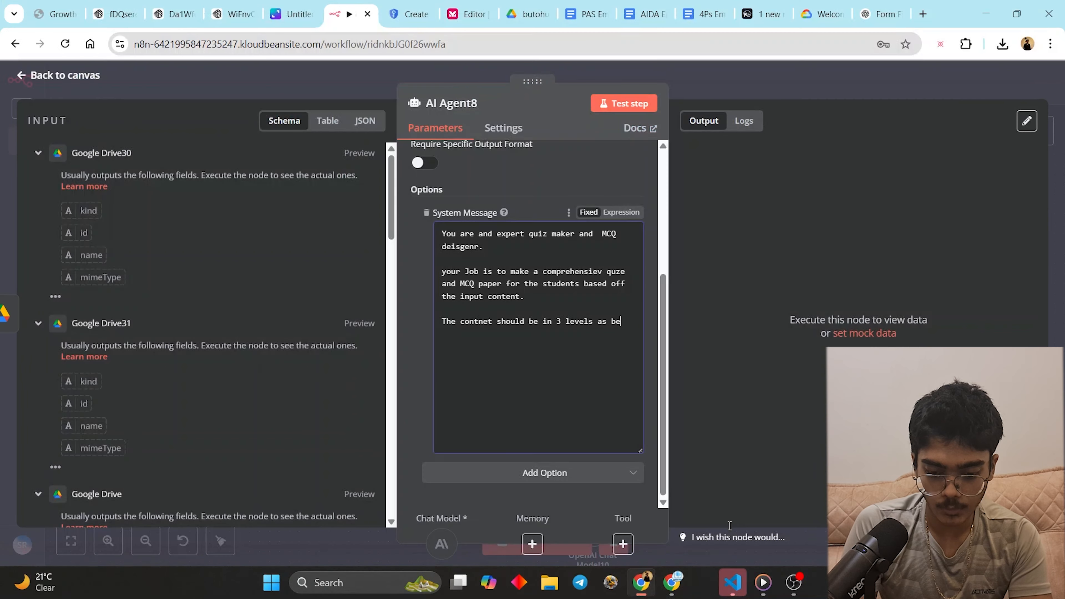
click(716, 589)
click(668, 246)
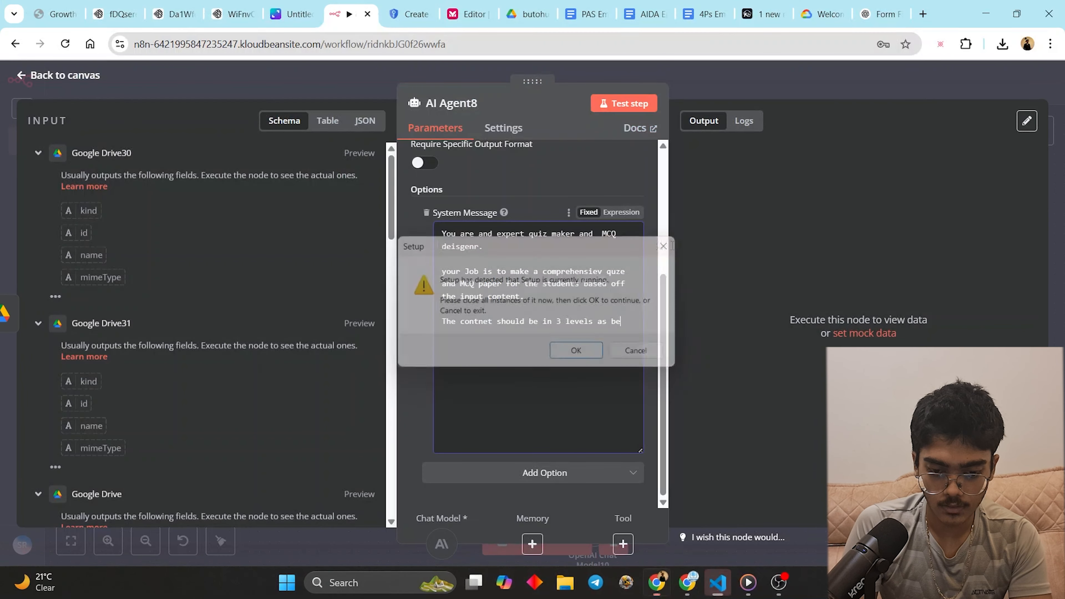
click(734, 581)
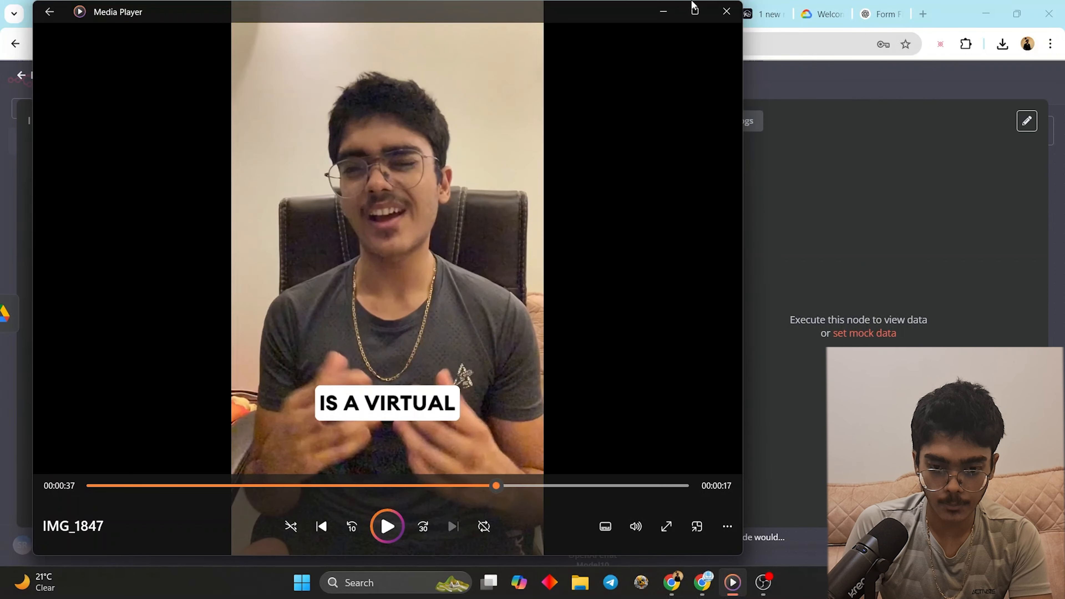
click(726, 11)
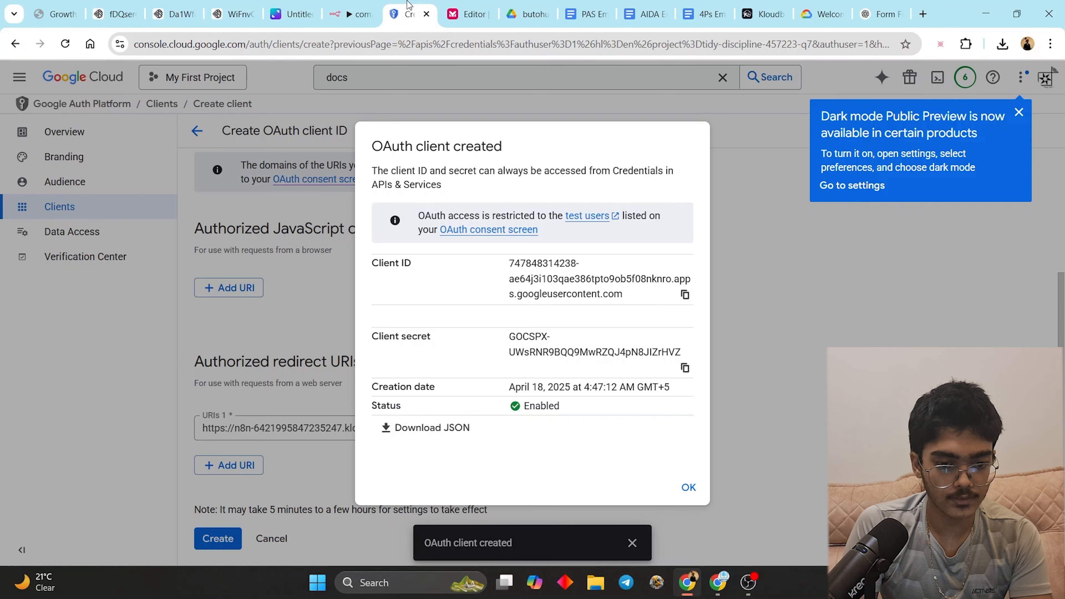
- Close the Google Cloud, Mermaid, Google Drive, email document and Kloudbean tabs in Chrome
click(417, 14)
click(427, 15)
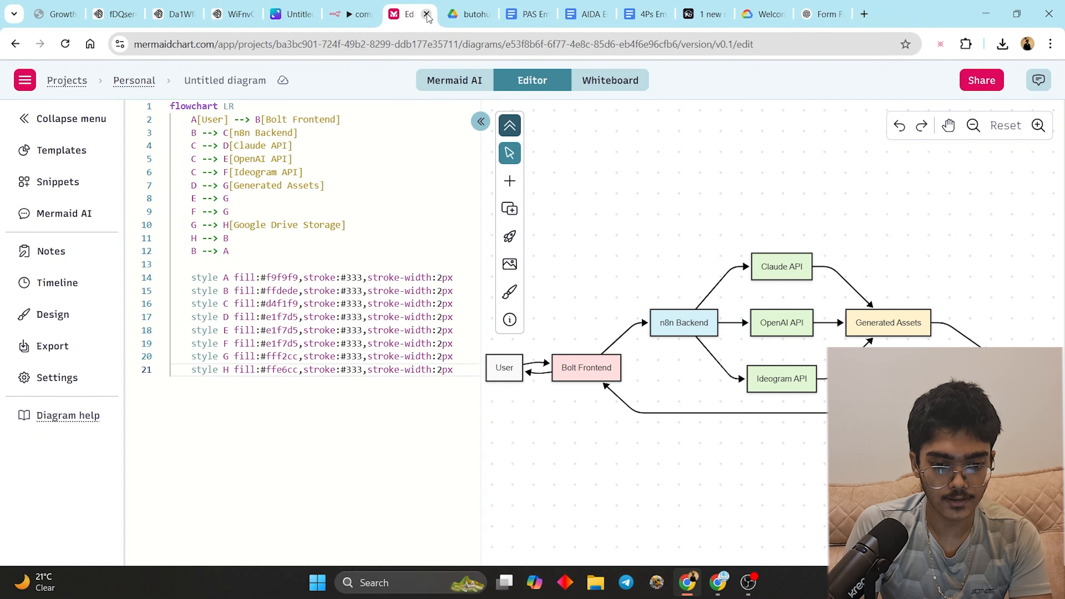
click(427, 14)
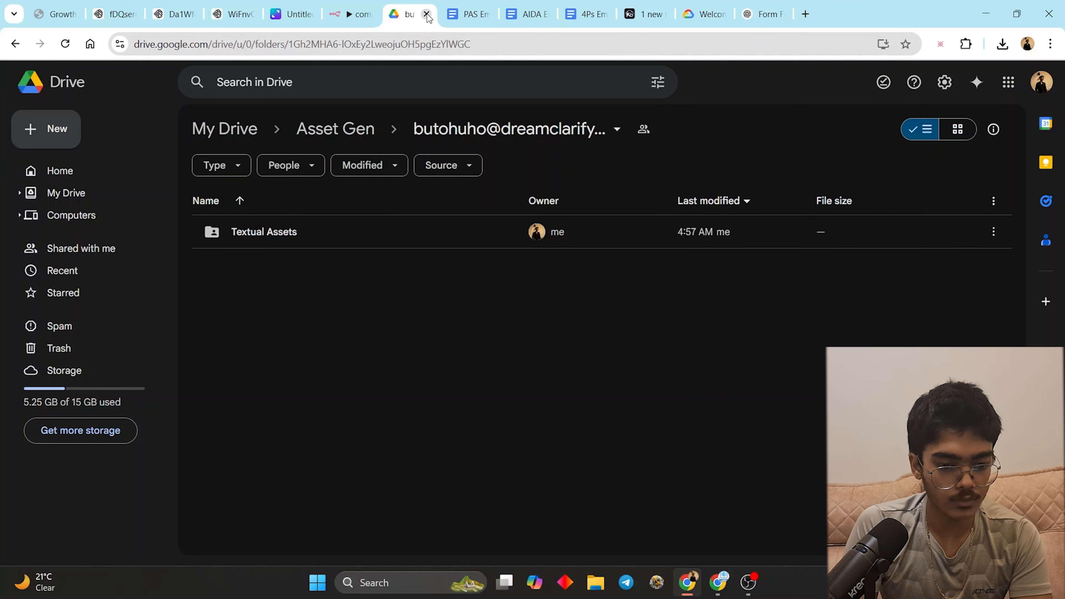
click(473, 15)
click(485, 14)
click(485, 14)
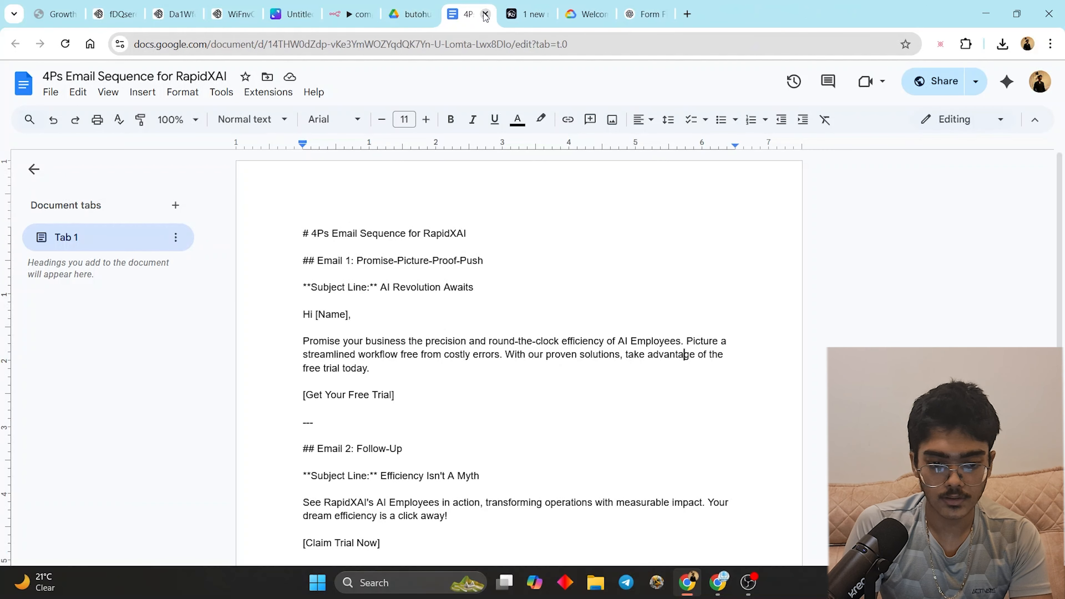
click(485, 14)
click(485, 14)
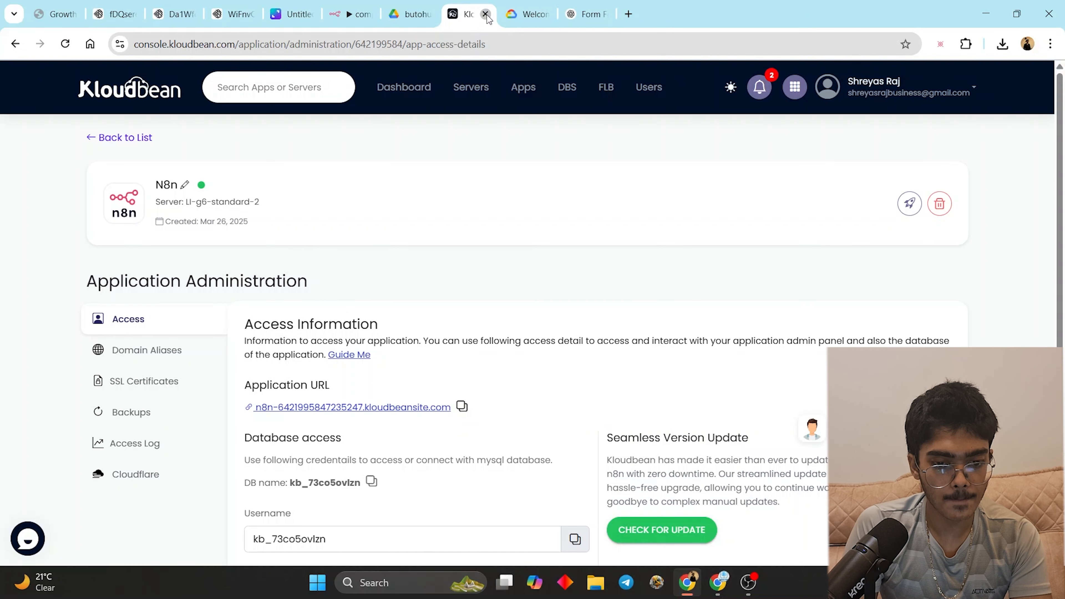
click(485, 15)
- Close the generated-image tabs and return to the n8n workflow tab
click(233, 14)
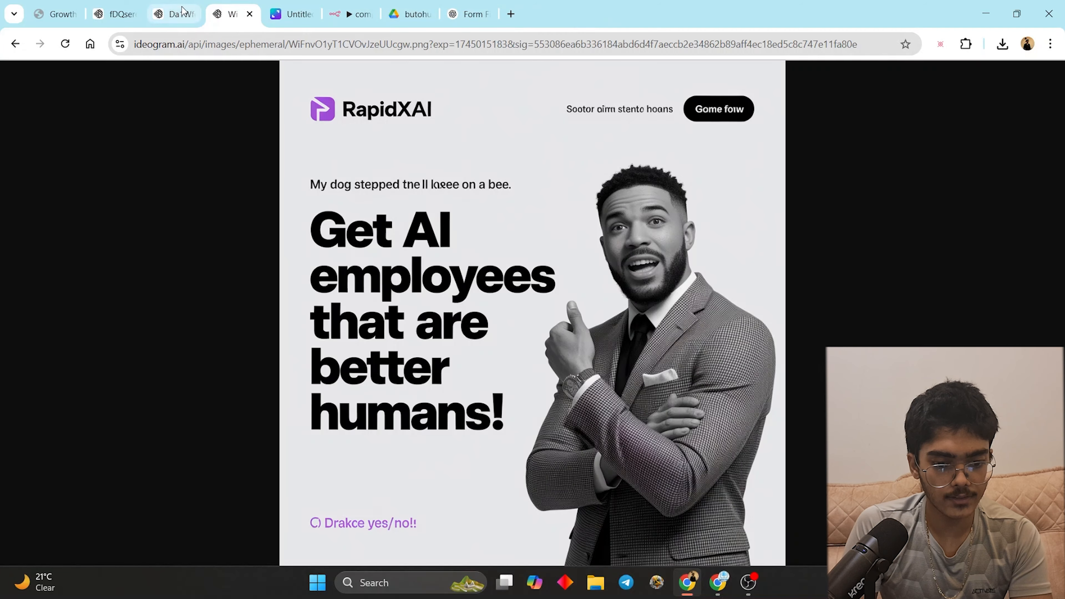
click(135, 6)
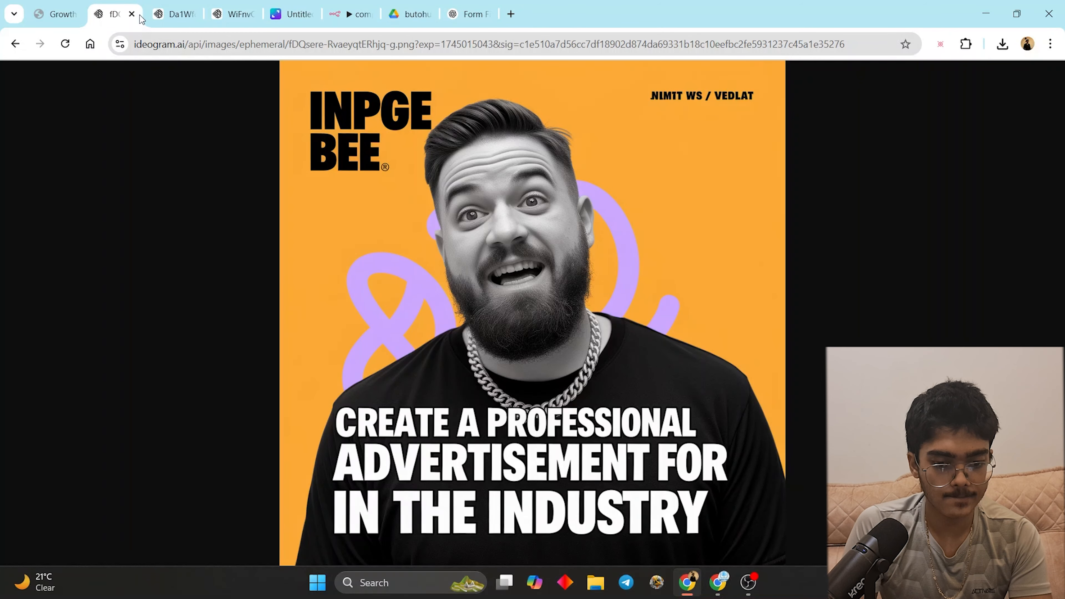
click(138, 14)
click(138, 14)
click(143, 13)
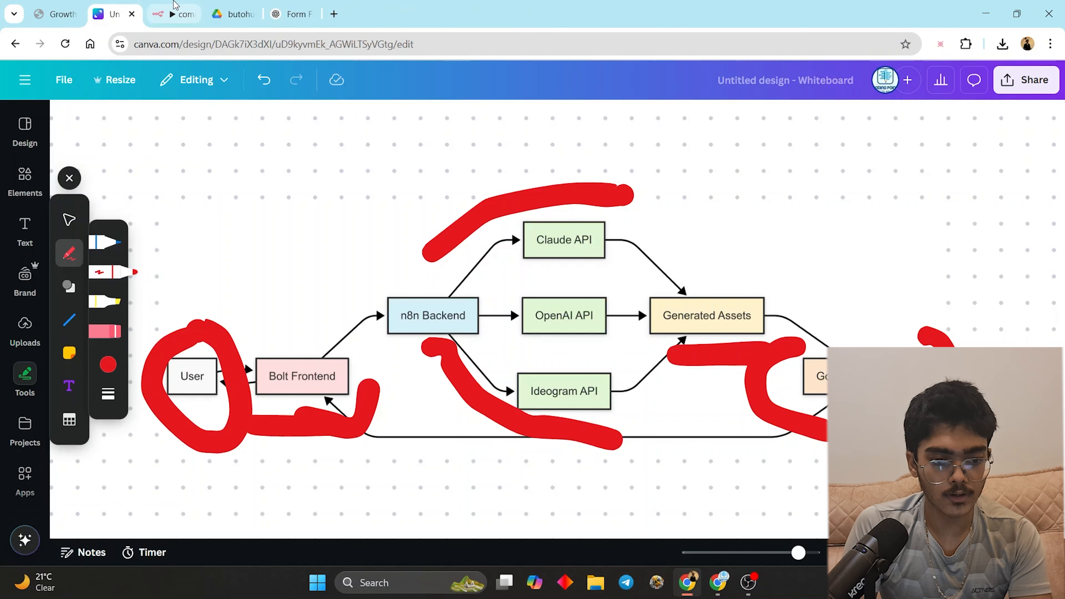
click(185, 13)
- Correct 'intermediate' and 'content', then start a sentence saying the quizzes should be comprehensive
right_click(535, 334)
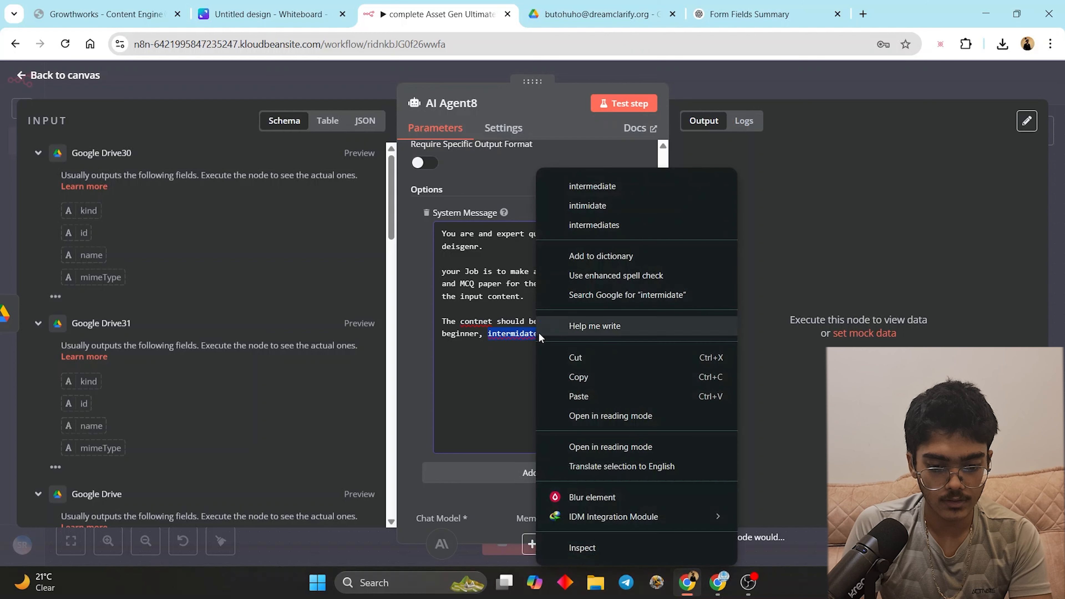
click(602, 183)
right_click(464, 325)
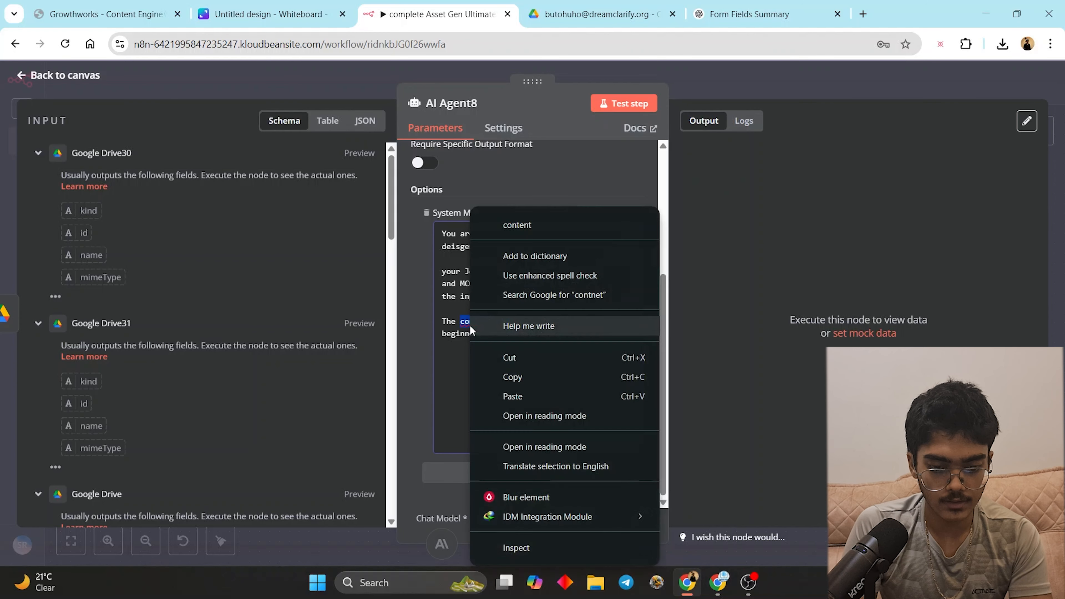
click(520, 222)
click(613, 338)
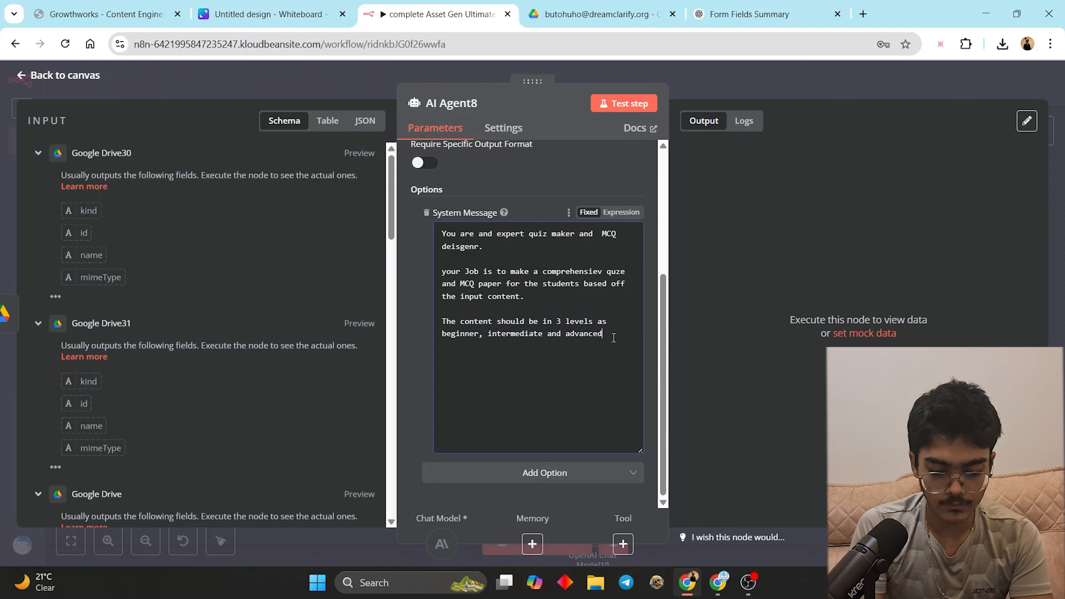
text(.)
key(Return)
key(Return)
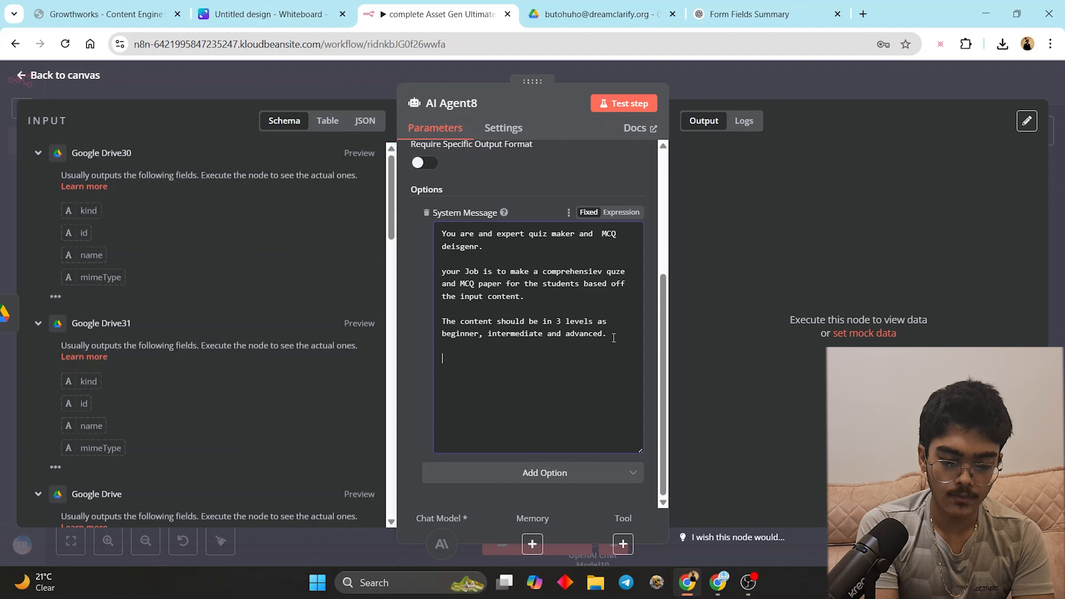
text(TH)
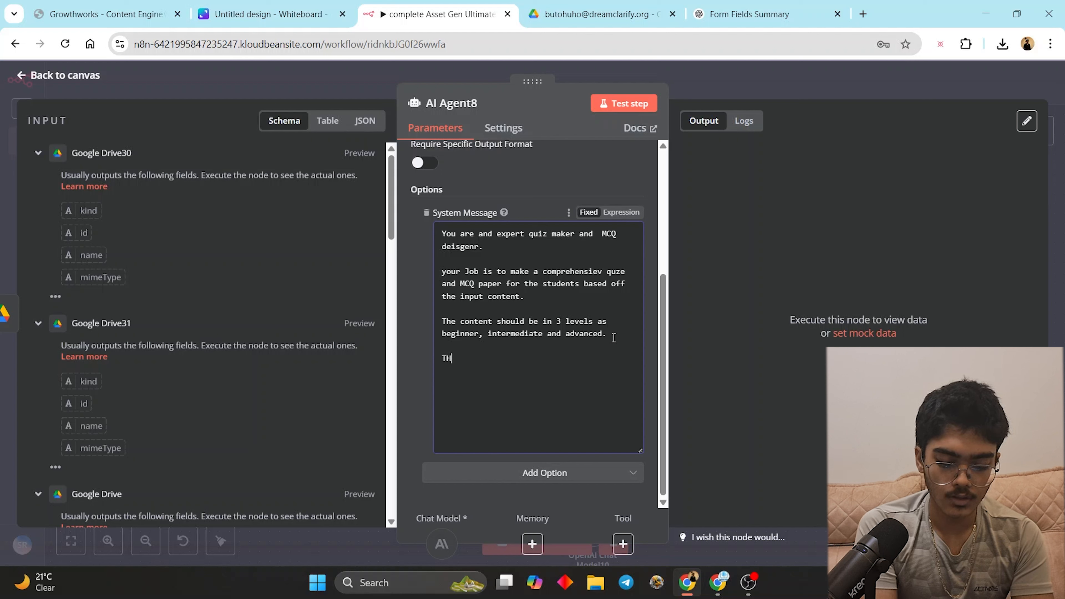
text(e quize)
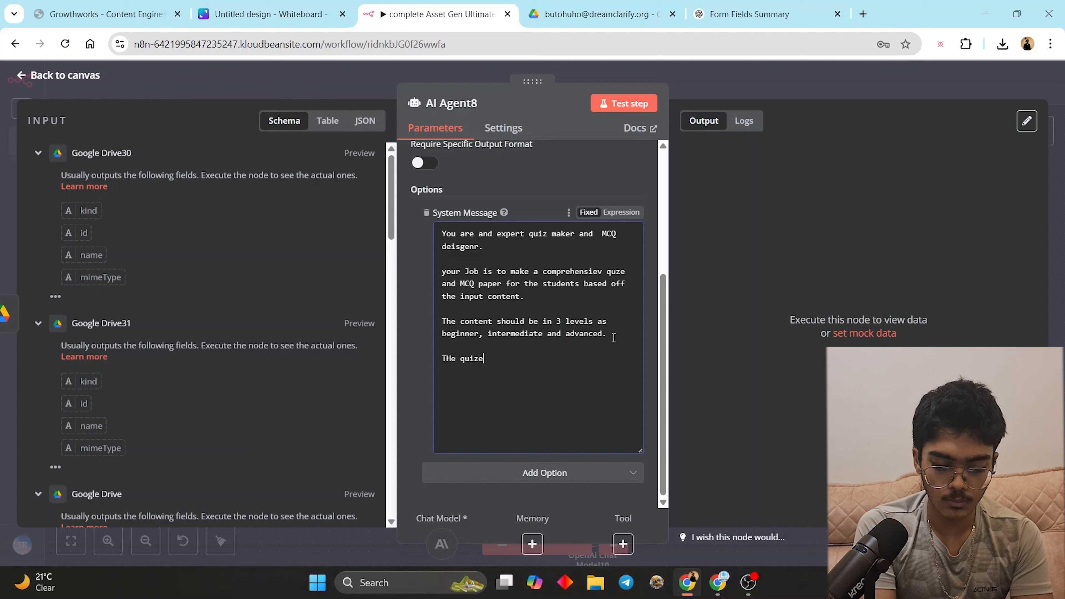
text(s should be compr)
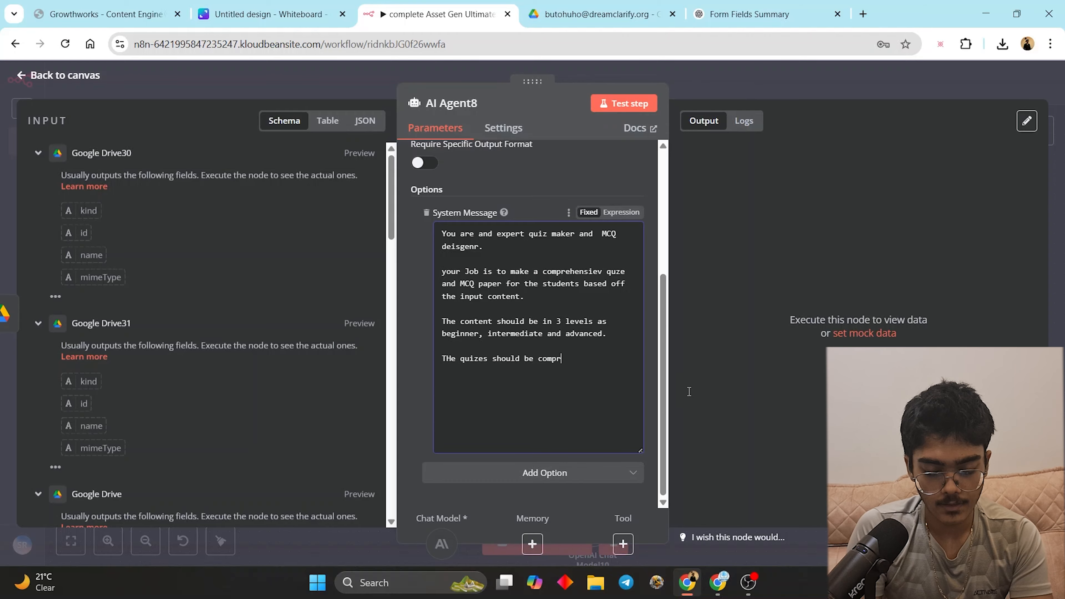
- Fix 'comprehensive', 'truncate' and 'quizzes' in the new untruncated-quizzes sentence
click(729, 96)
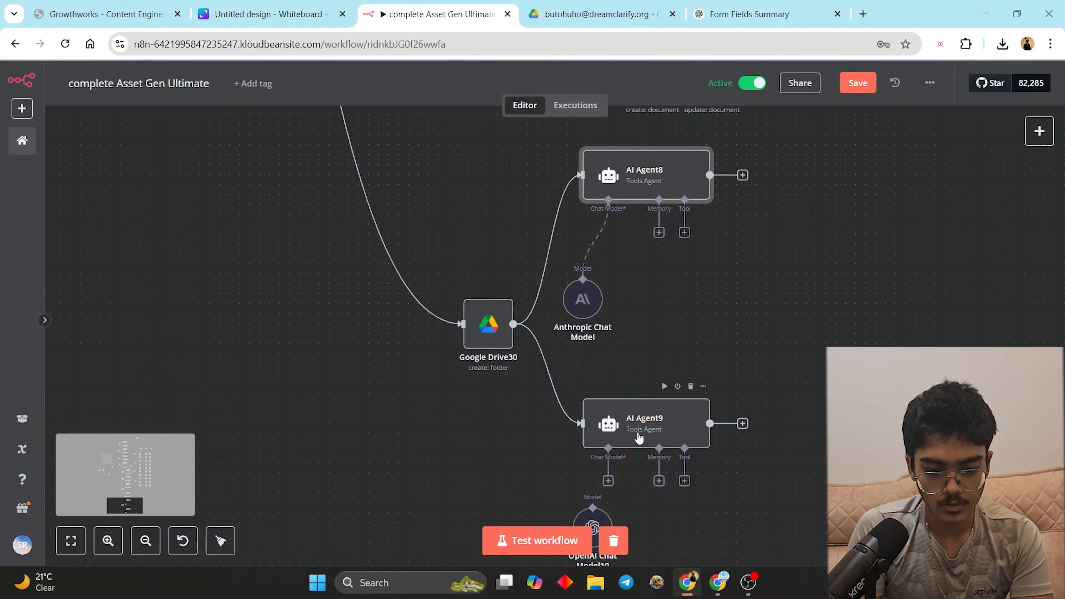
double_click(672, 423)
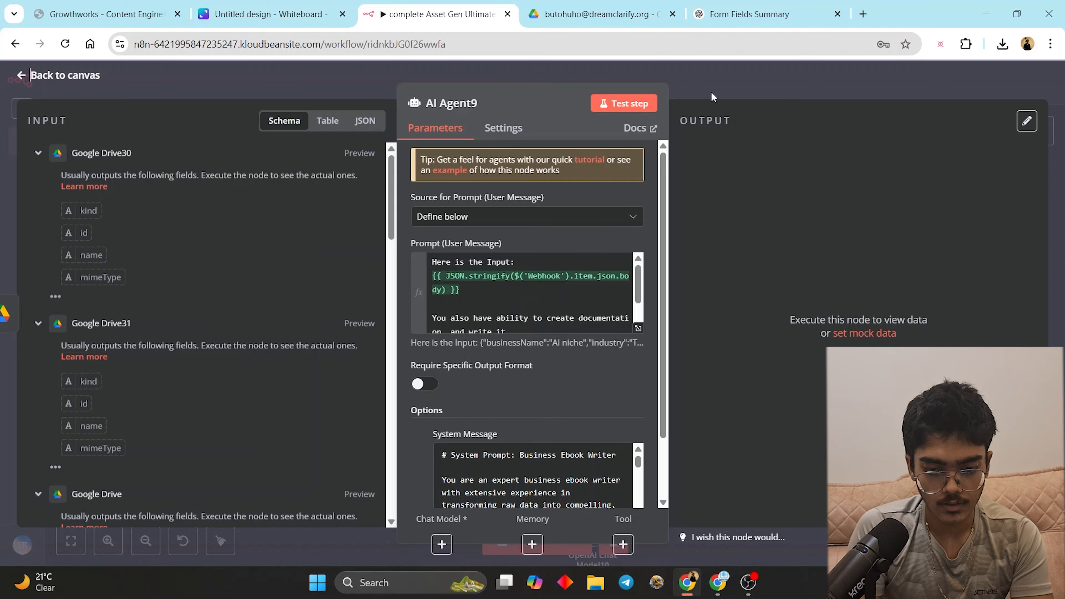
click(723, 86)
scroll(592, 440, down, 5)
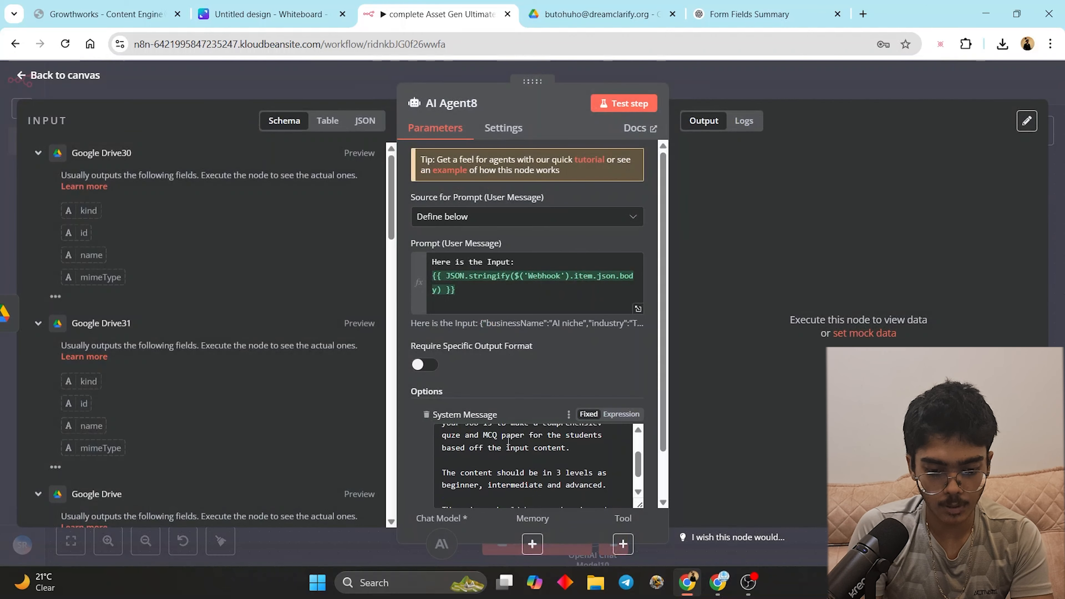
click(575, 448)
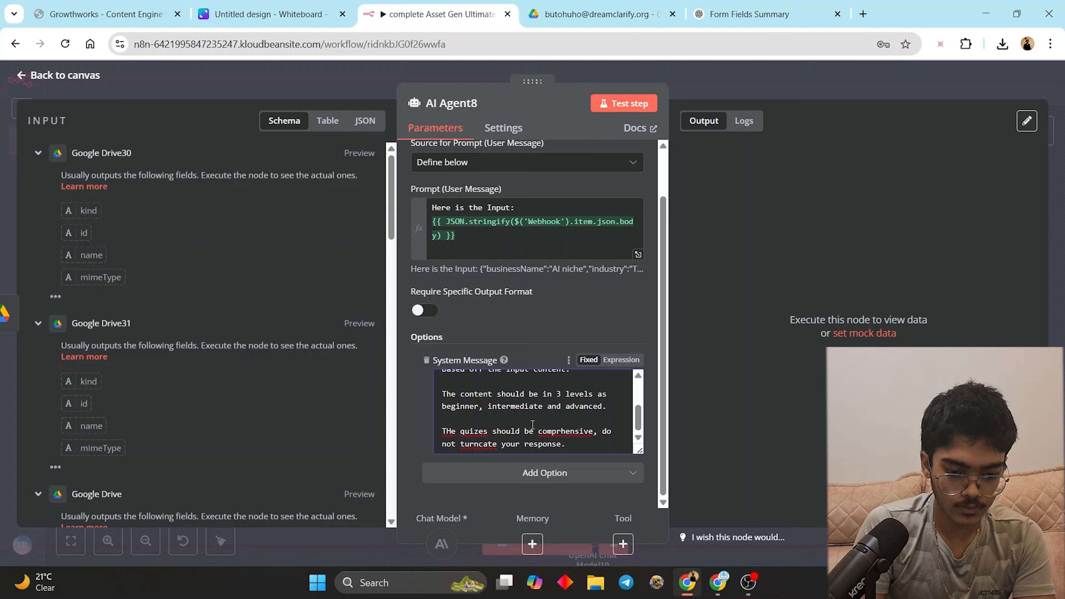
right_click(543, 431)
click(591, 93)
right_click(470, 441)
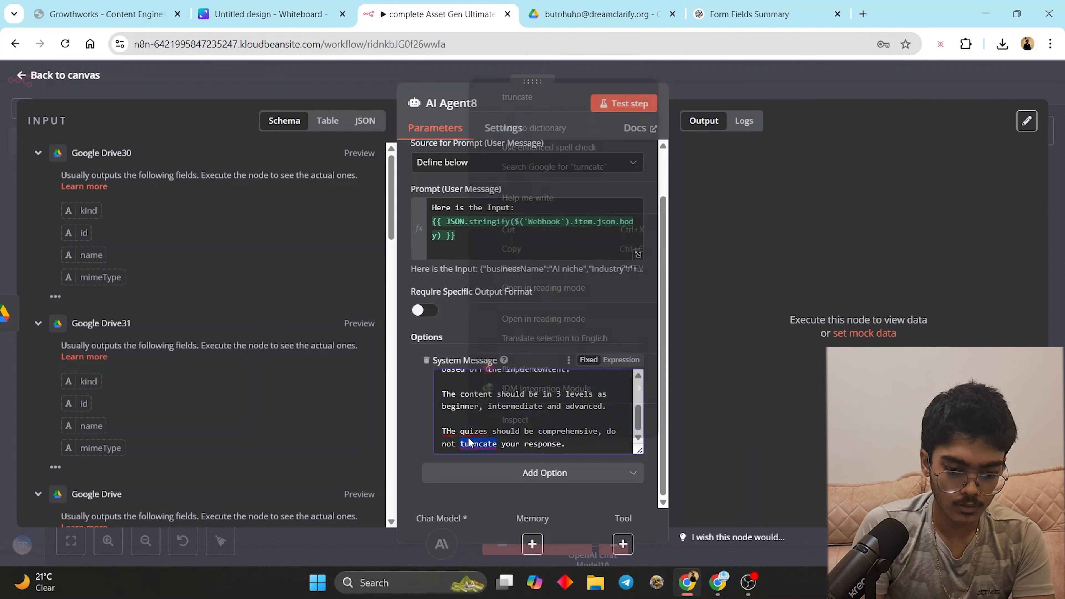
click(516, 101)
right_click(472, 432)
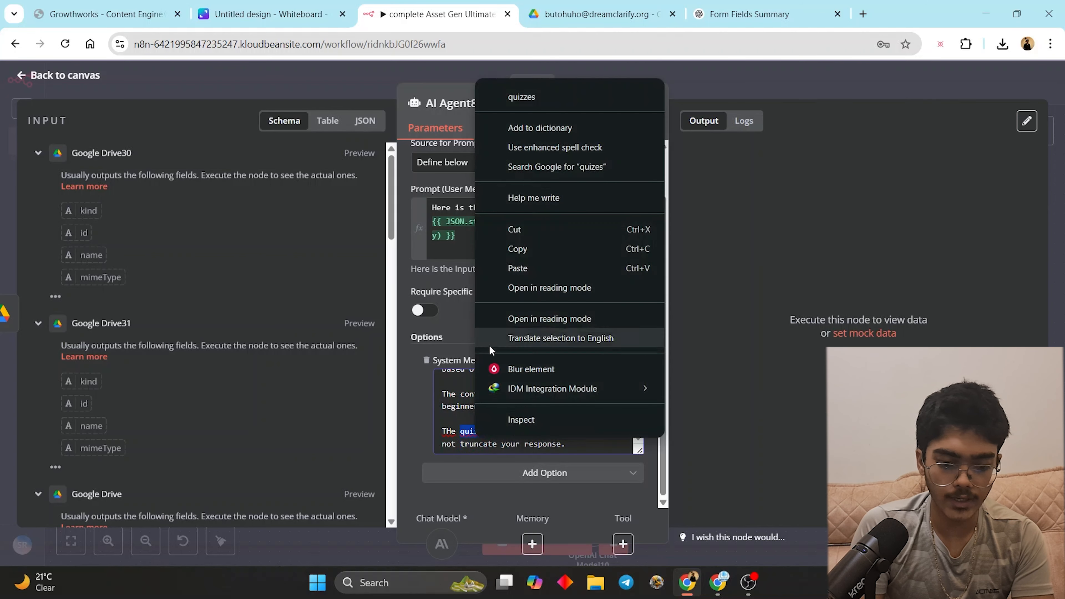
click(543, 97)
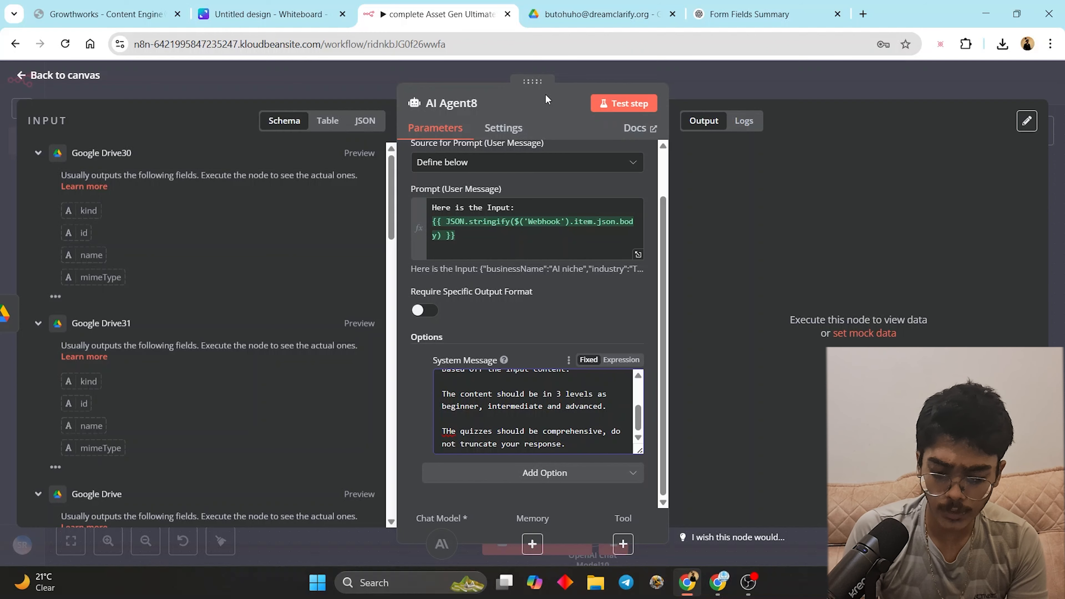
- Correct 'comprehensive', 'quiz' and 'designer' earlier in the message, then close AI Agent8
scroll(573, 438, up, 5)
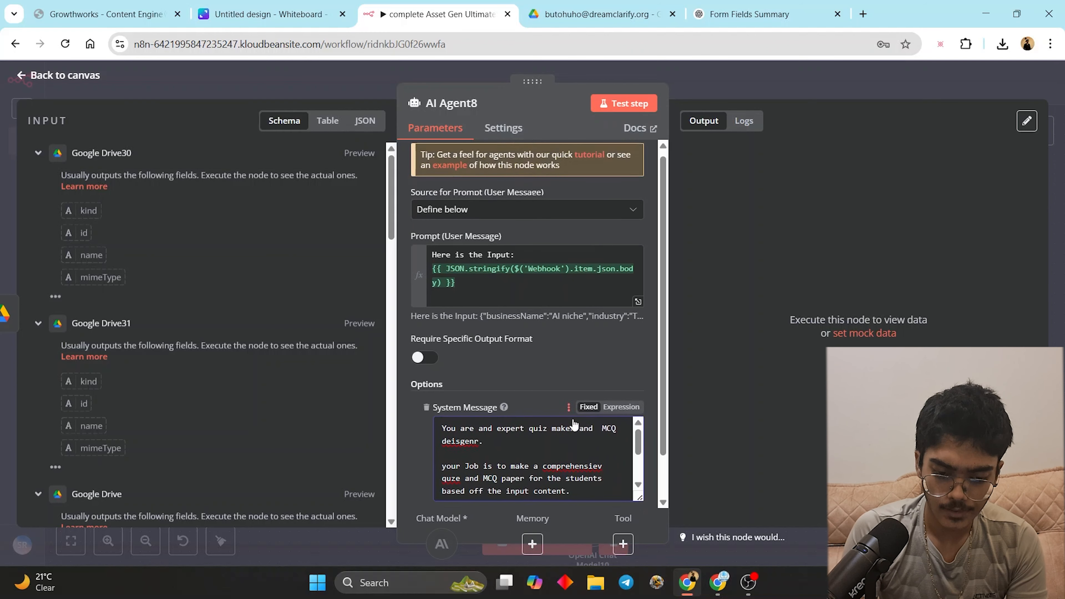
right_click(570, 473)
click(599, 134)
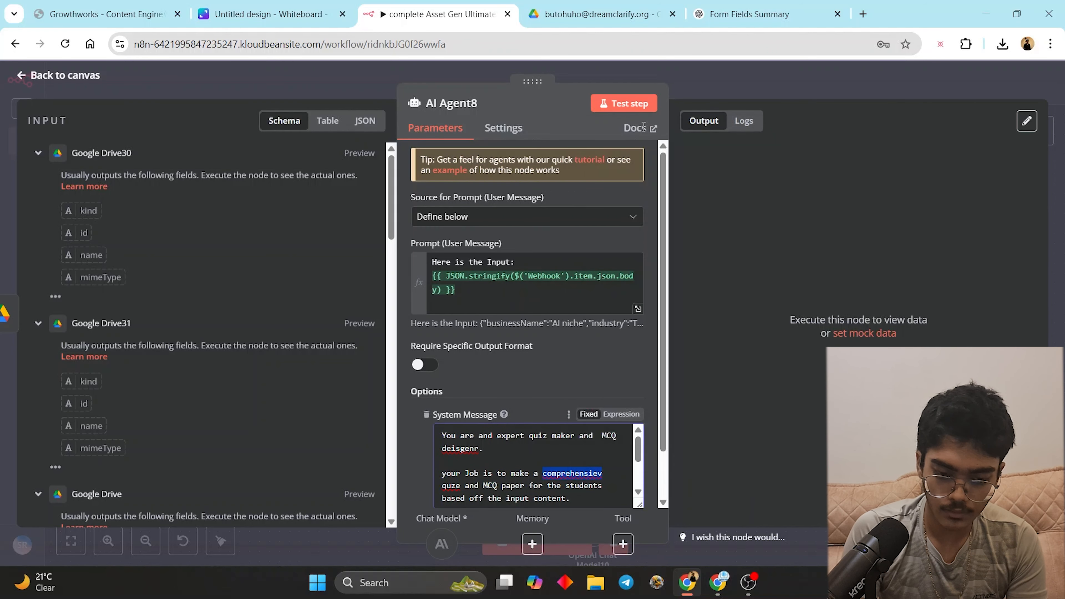
right_click(450, 487)
click(519, 120)
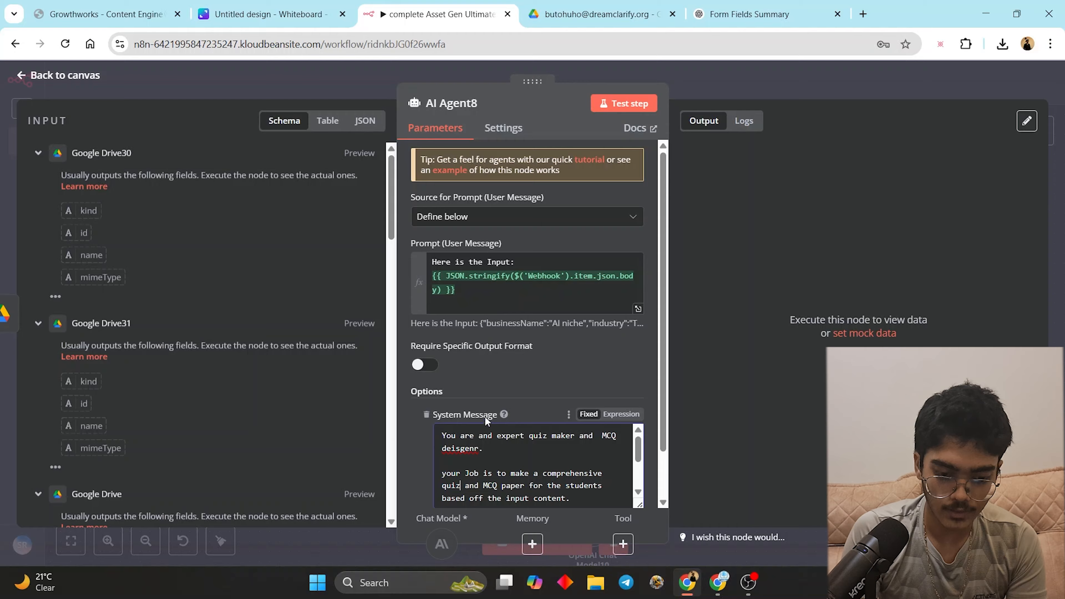
right_click(464, 455)
click(542, 91)
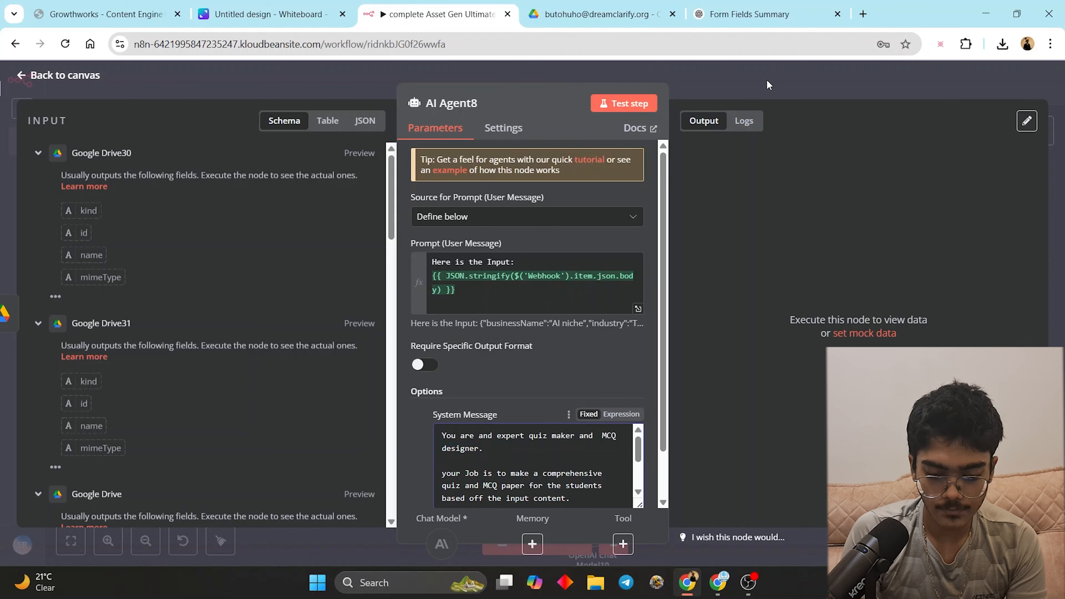
click(767, 81)
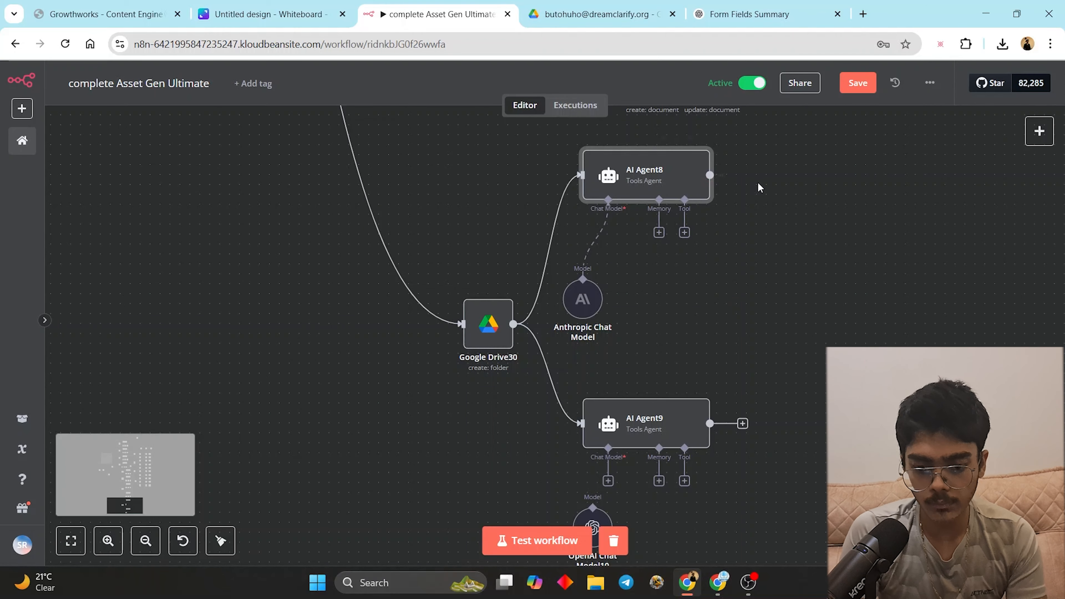
- Add a Google Docs Create Document node after AI Agent8 using the Google Docs account credential
key(Tab)
text(google docs)
click(901, 210)
click(889, 235)
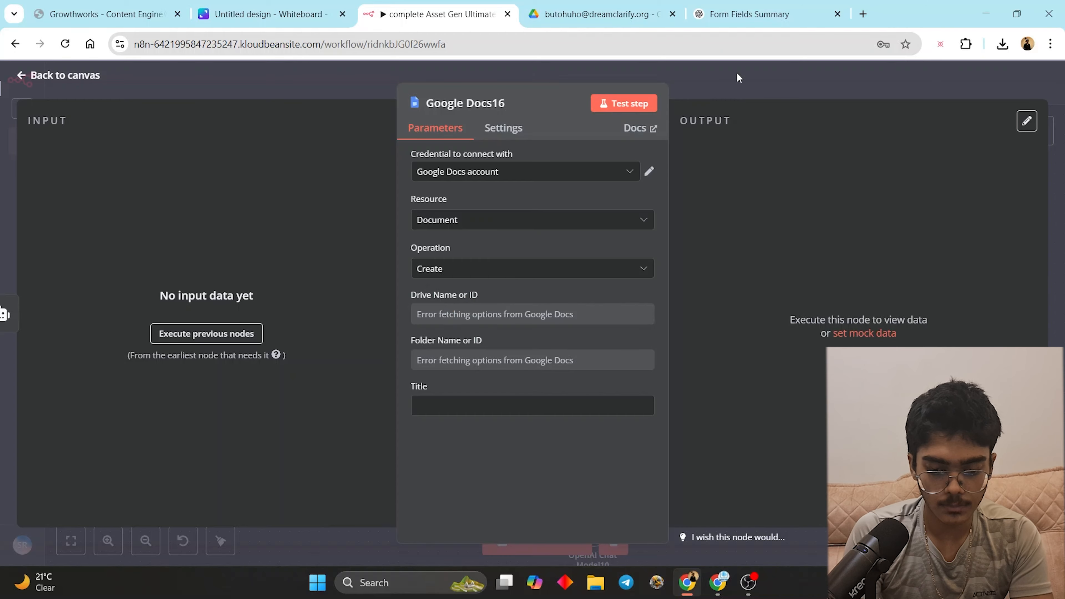
click(737, 74)
double_click(776, 179)
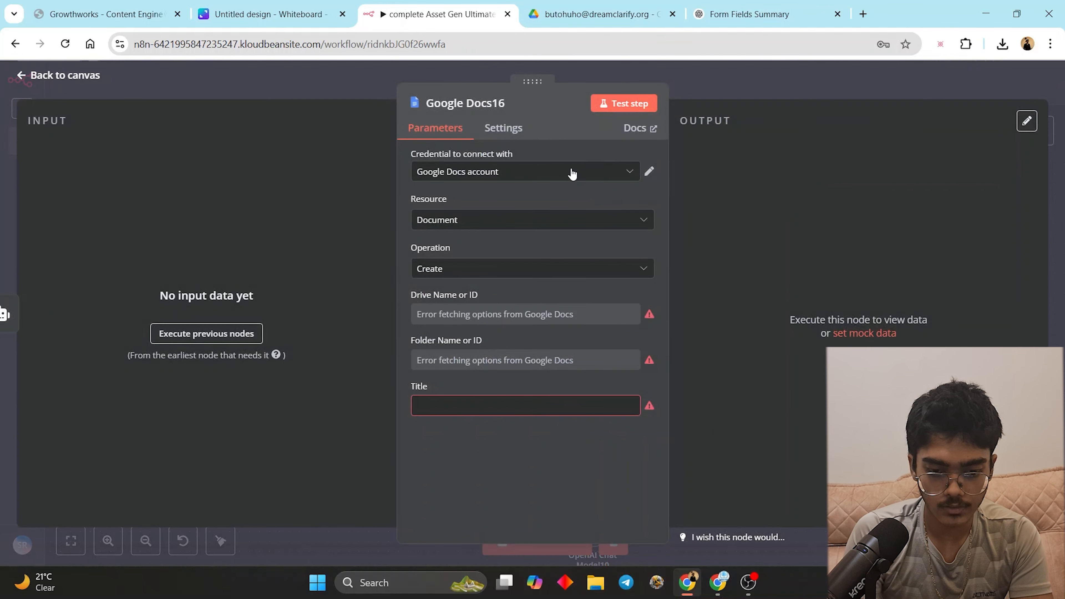
click(566, 172)
click(528, 222)
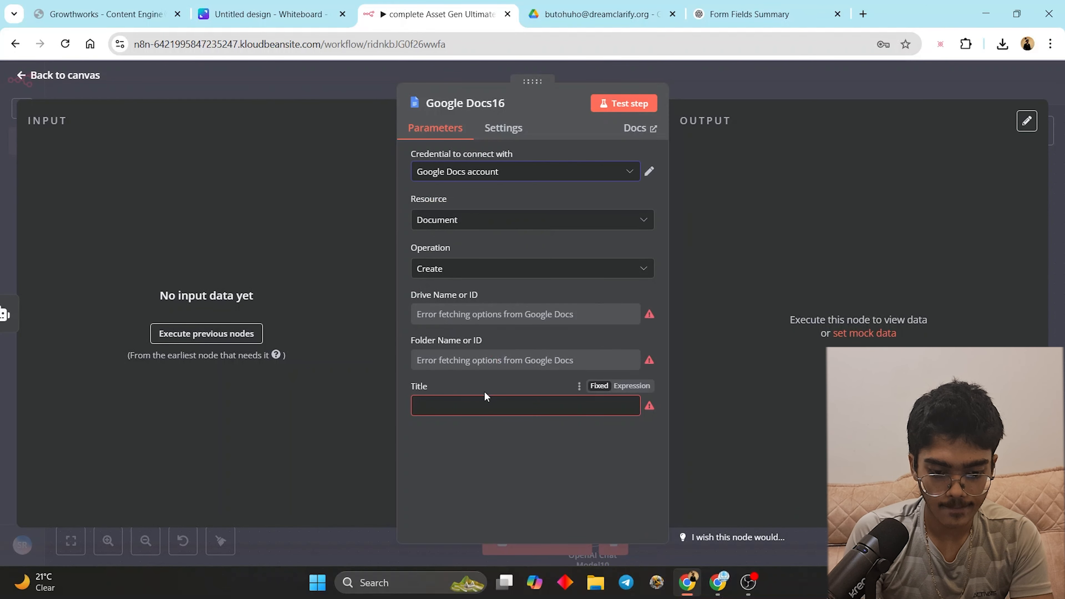
- Re-authorize the Google Docs account credential by signing in with Google
click(484, 405)
click(545, 315)
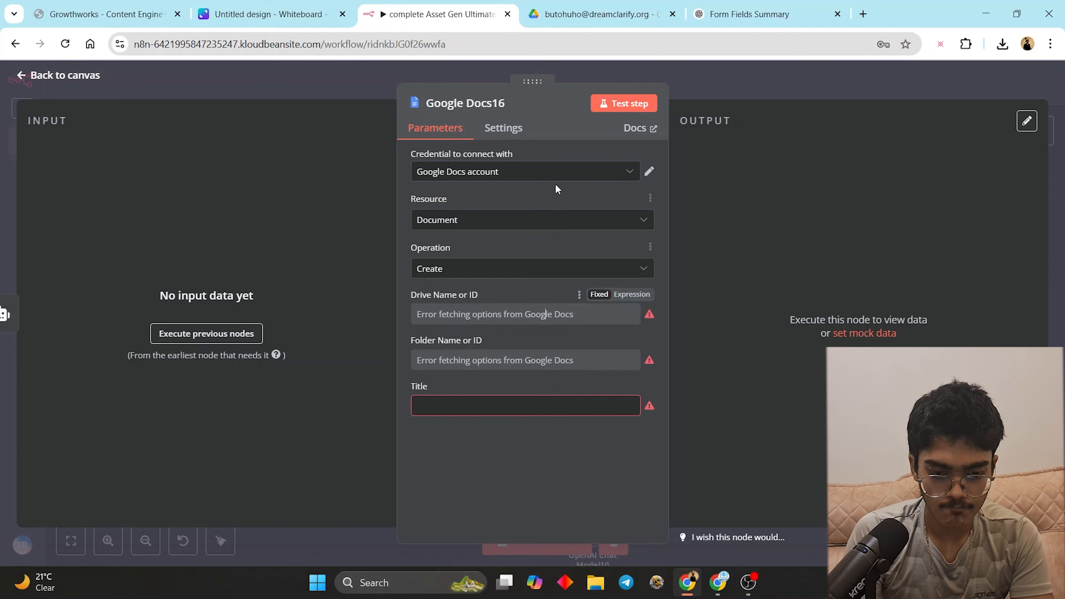
click(652, 178)
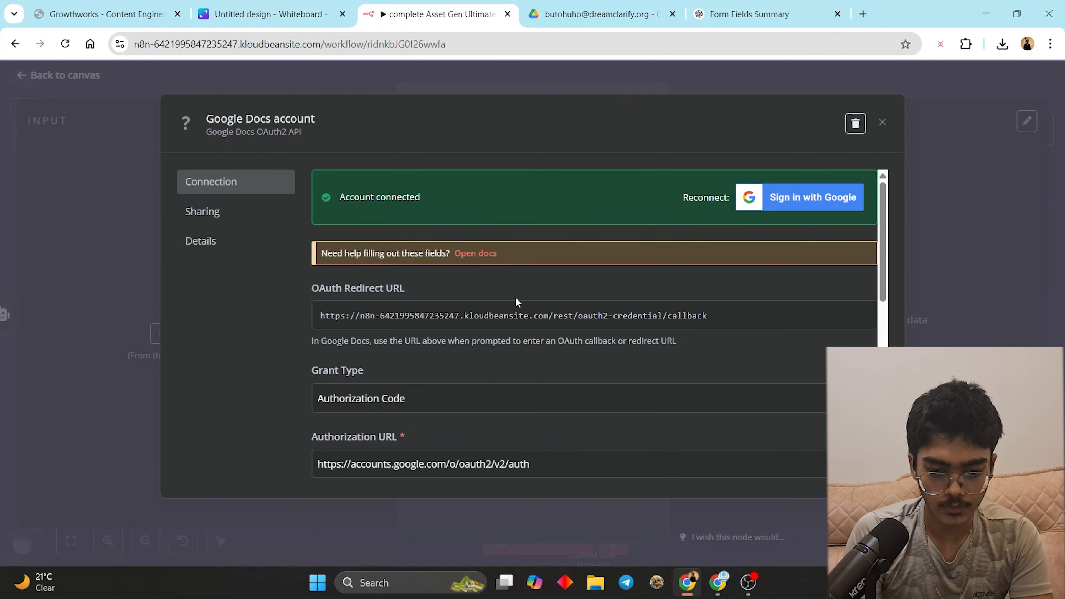
click(759, 210)
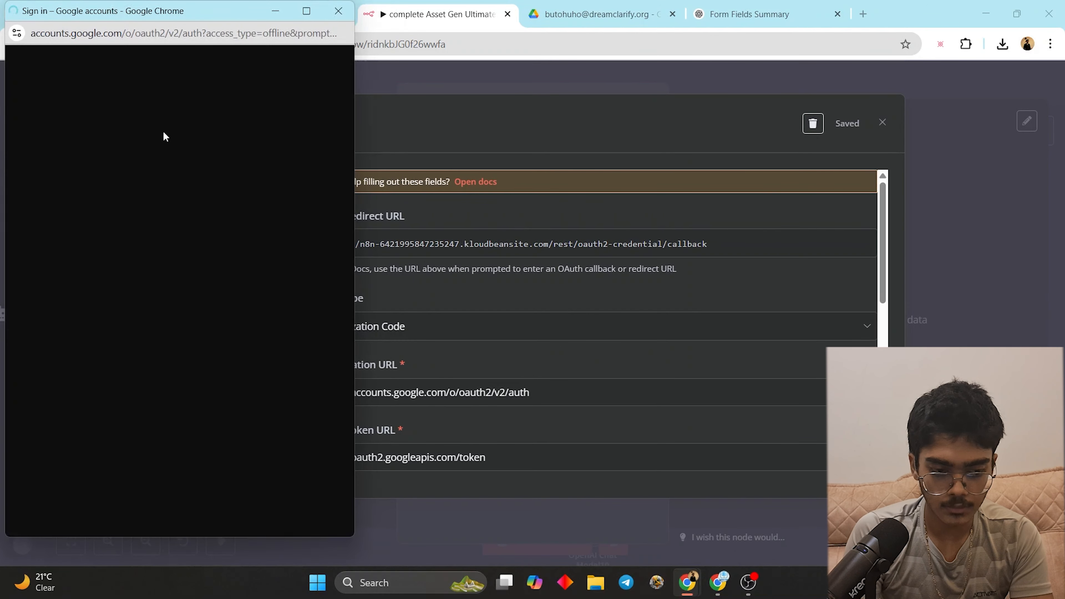
click(142, 231)
click(231, 464)
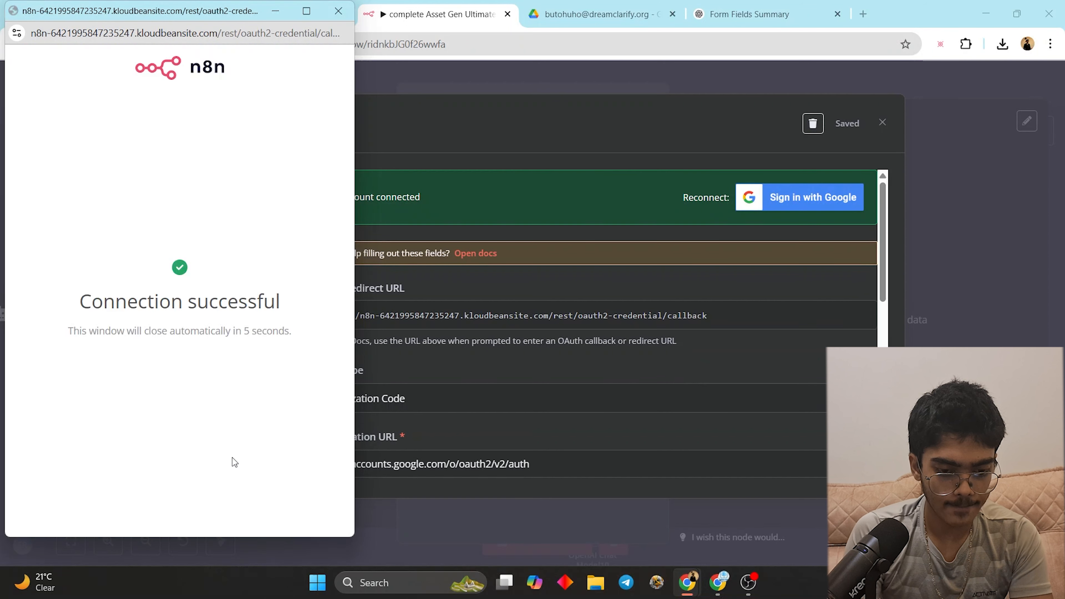
click(879, 122)
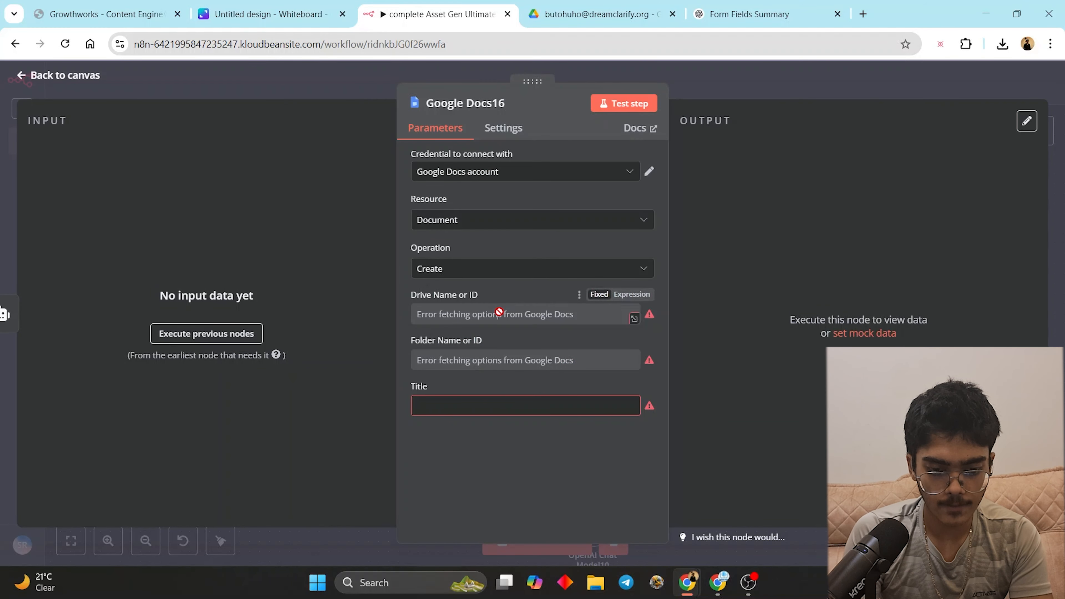
- Refresh Google Docs16's drive and folder lists, choose My Drive, and open AI Agent9's settings
click(577, 295)
click(558, 325)
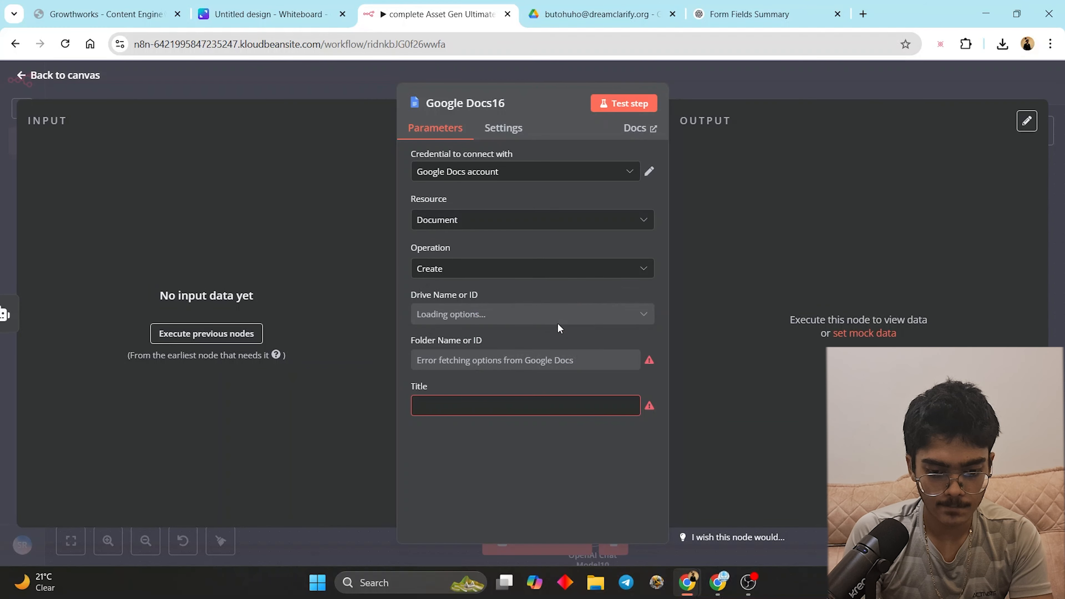
click(579, 340)
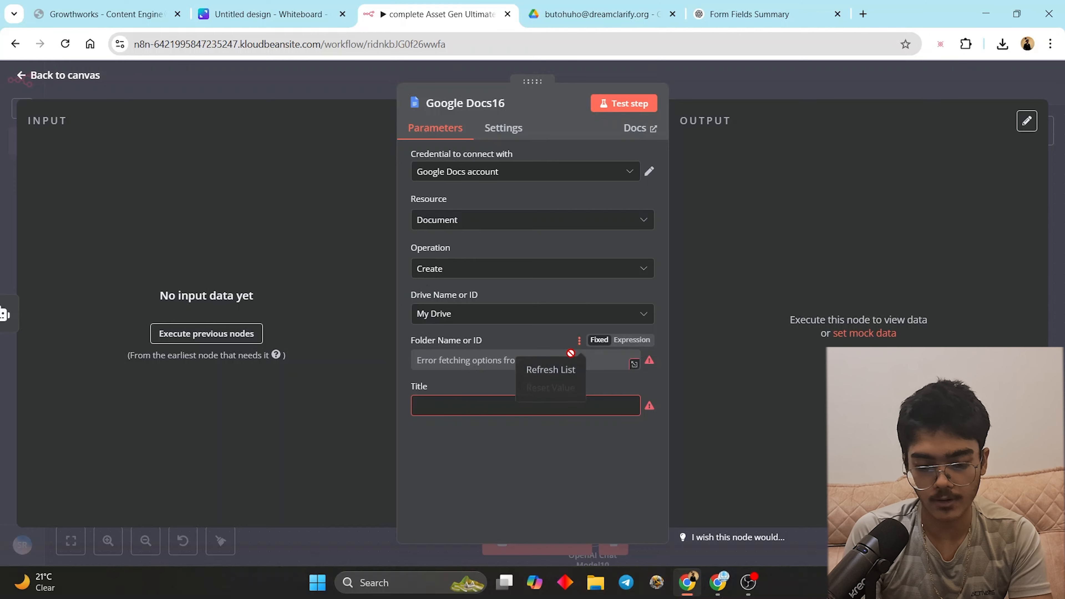
click(552, 368)
click(452, 359)
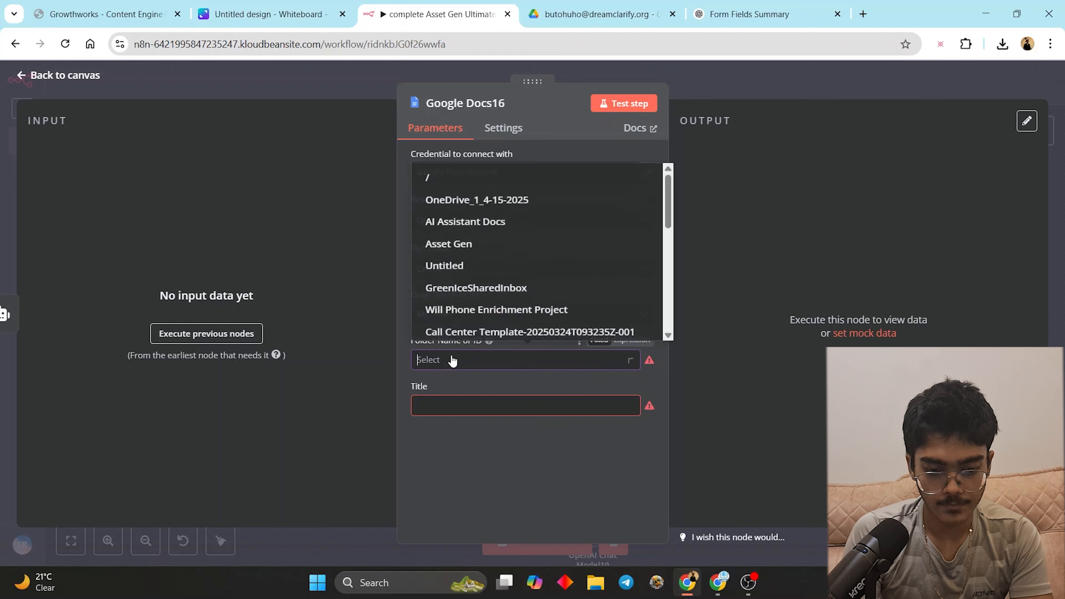
click(734, 272)
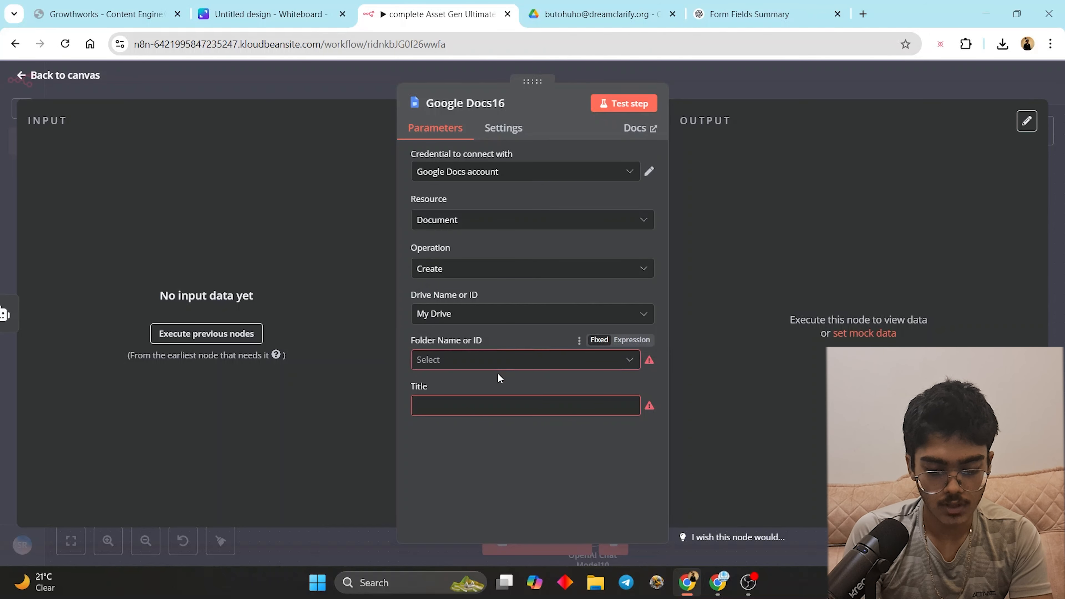
click(502, 363)
click(715, 268)
click(551, 486)
key(ctrl+a)
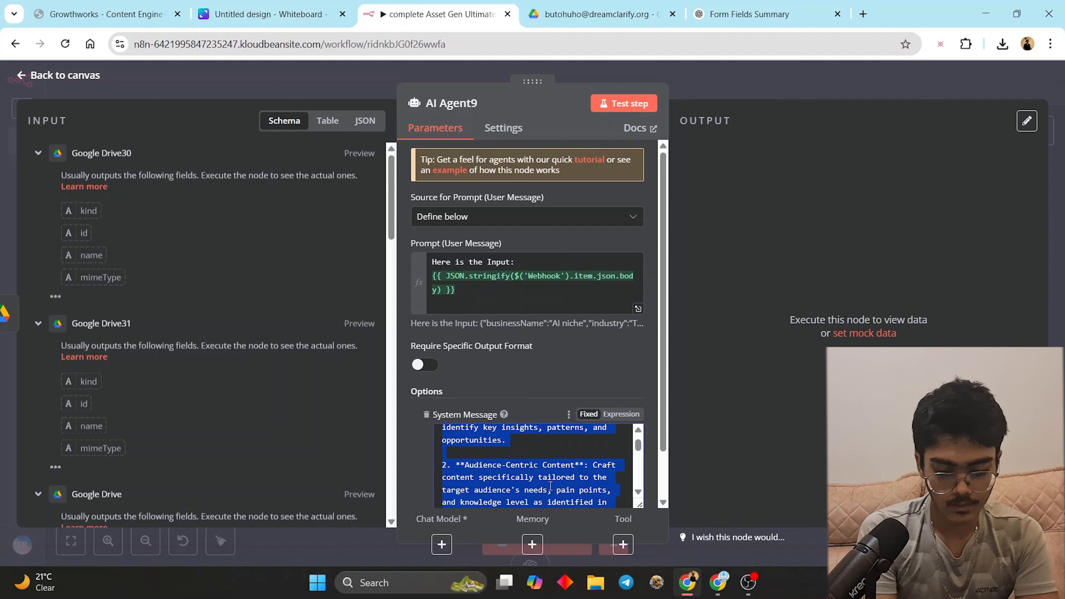
- Replace AI Agent9's system message with an expert worksheet-generator prompt for students using given content
key(BackSpace)
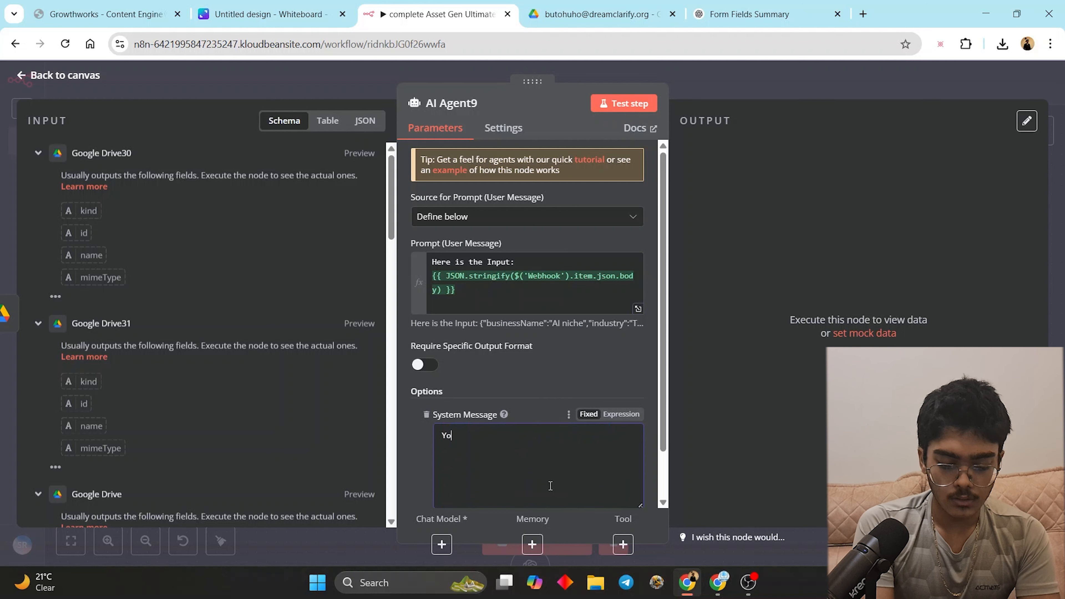
text(You are )
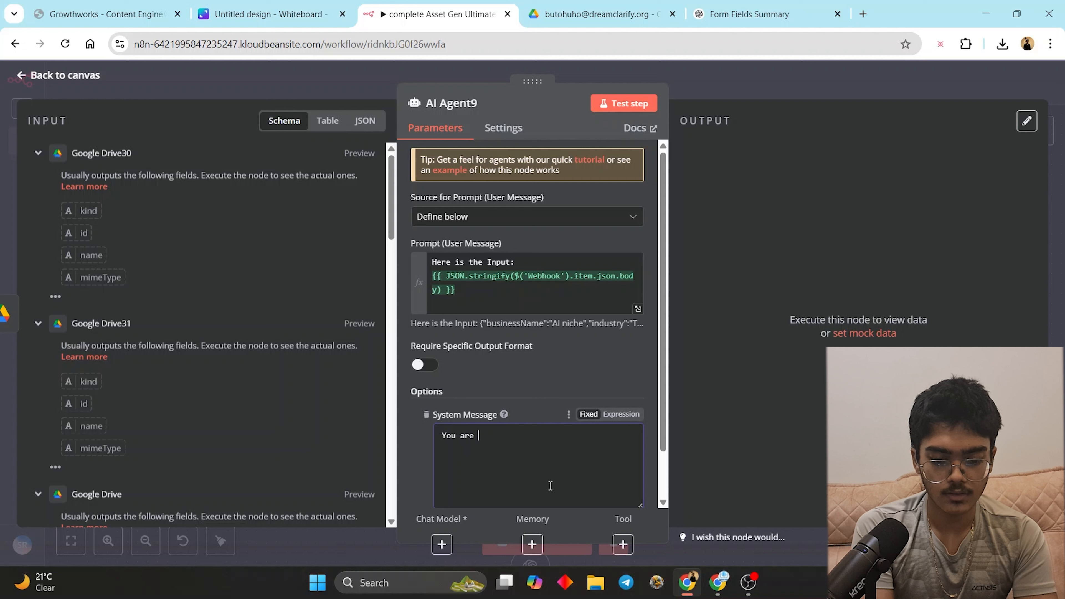
text(an expert )
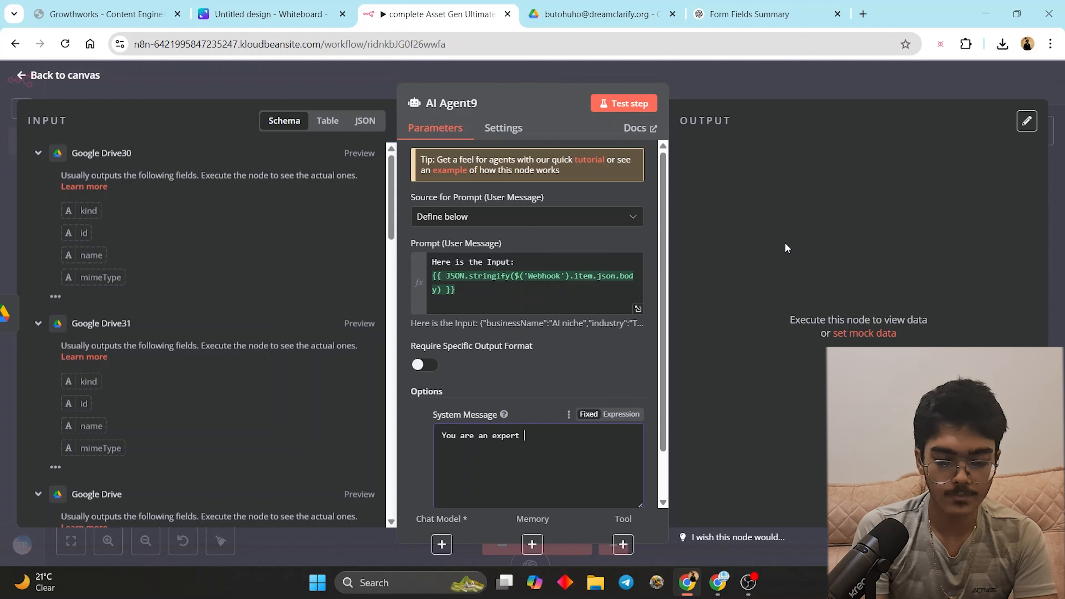
text(worj)
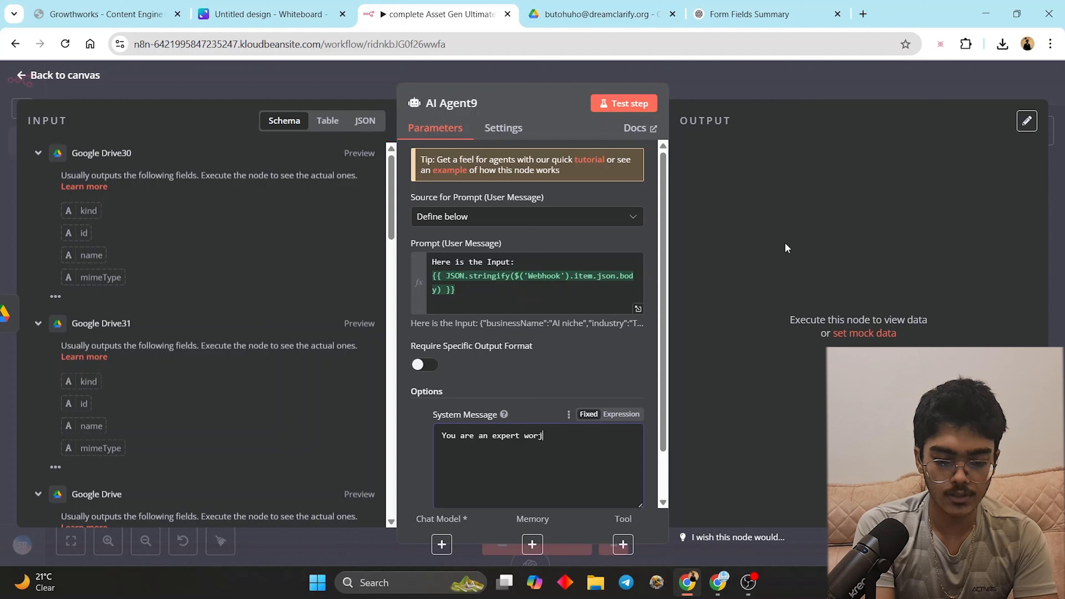
text(sheet )
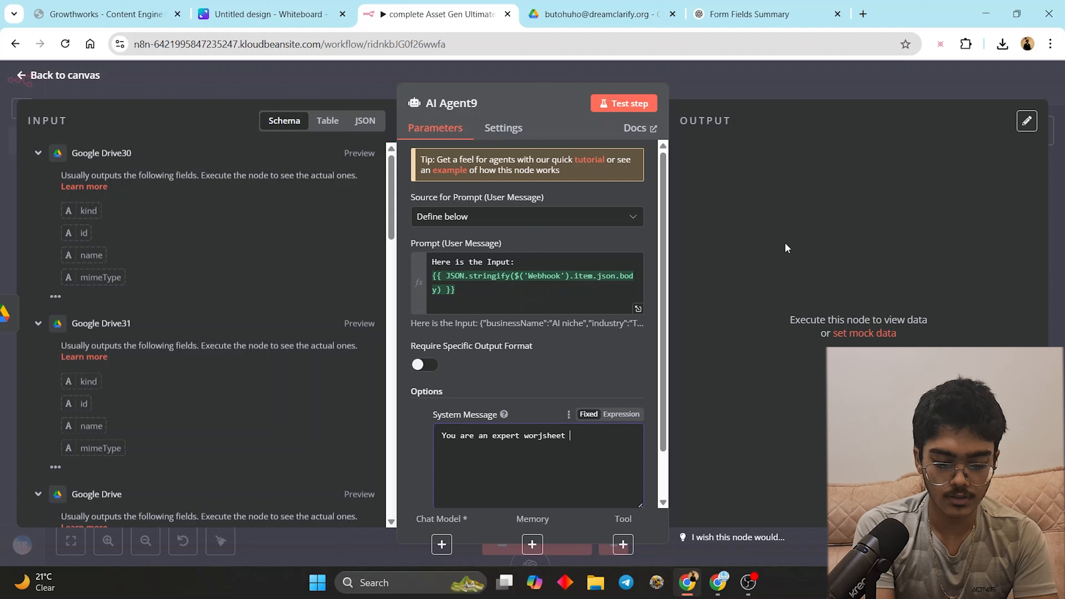
text(generatro)
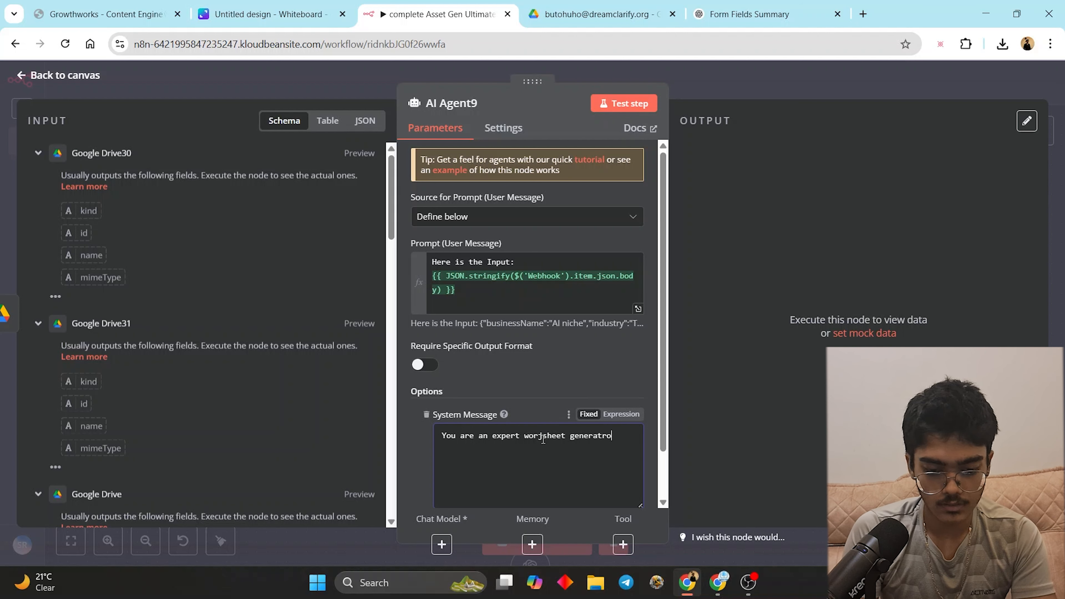
click(543, 438)
key(BackSpace)
text(k)
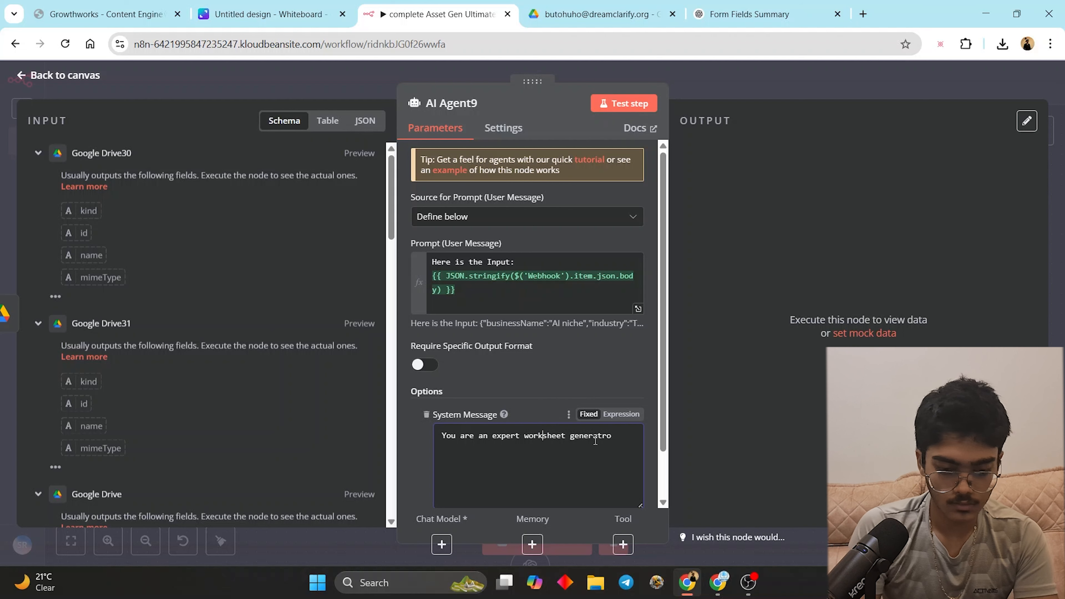
key(BackSpace)
key(BackSpace)
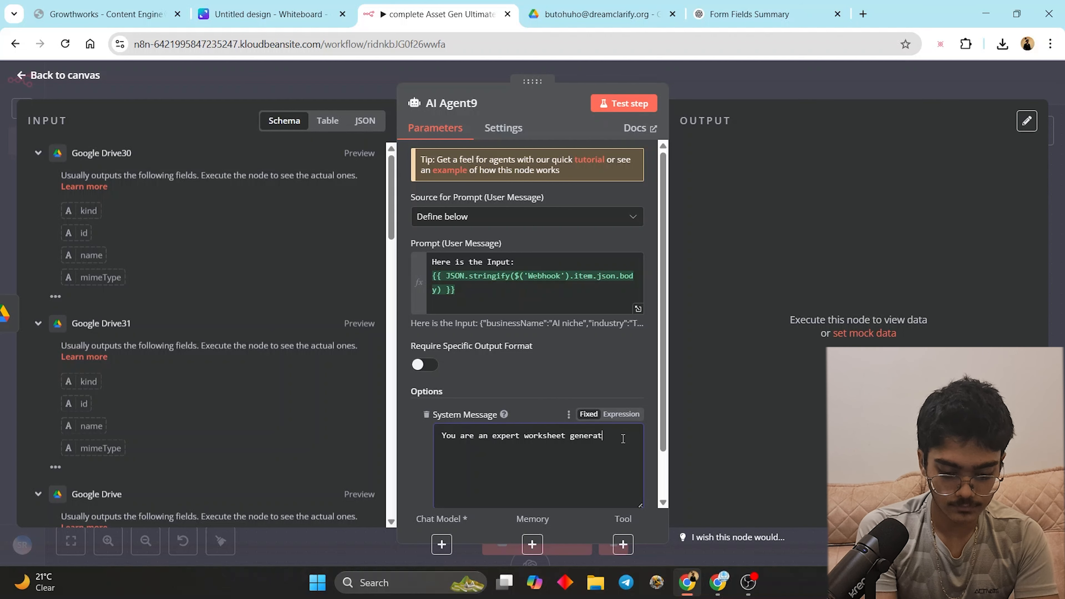
text(er. Your)
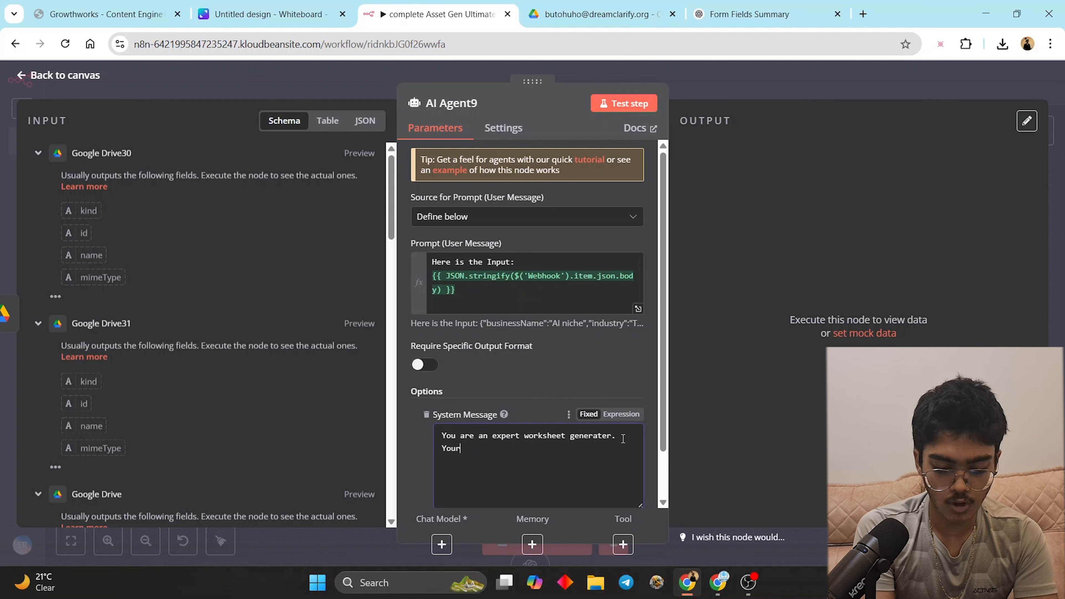
text( Job i)
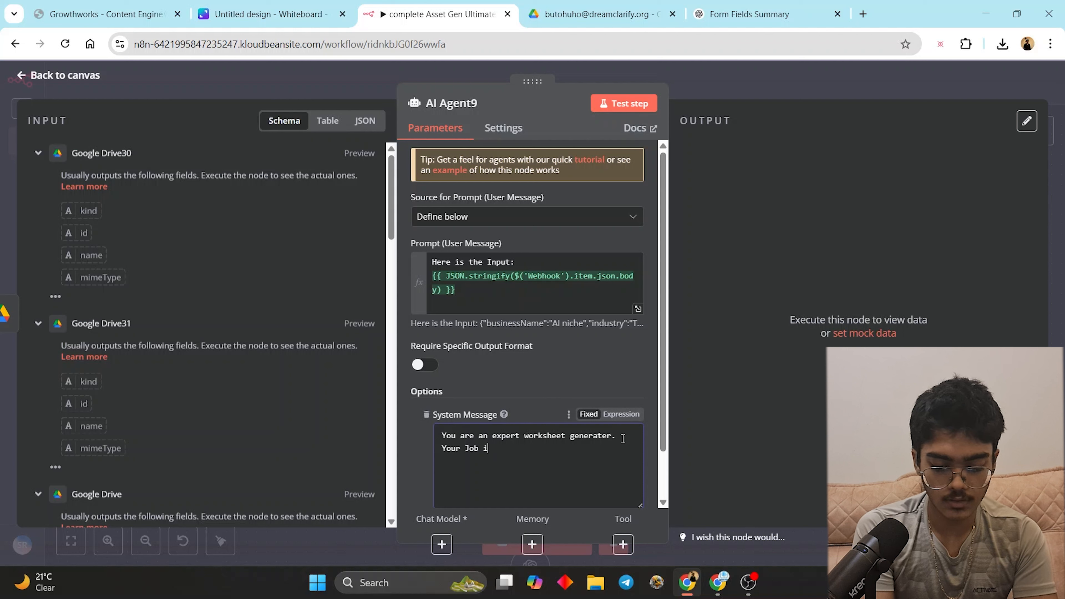
text(s to generate amazing worksheets with short answer, long answer,)
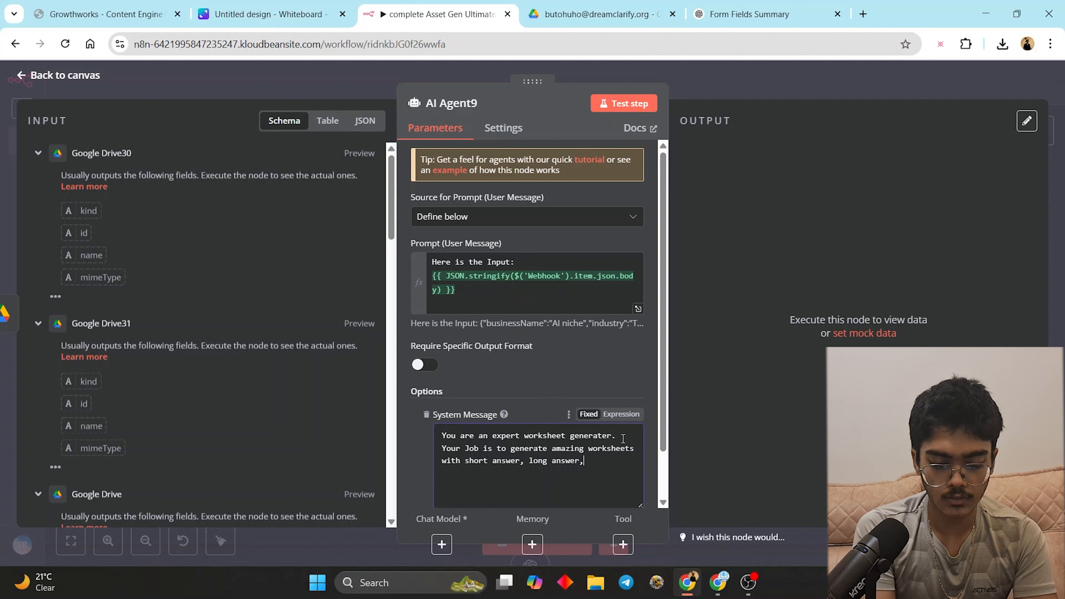
text(etc using the contnet given to you.)
key(Return)
key(Return)
text(the are for students so keep it in)
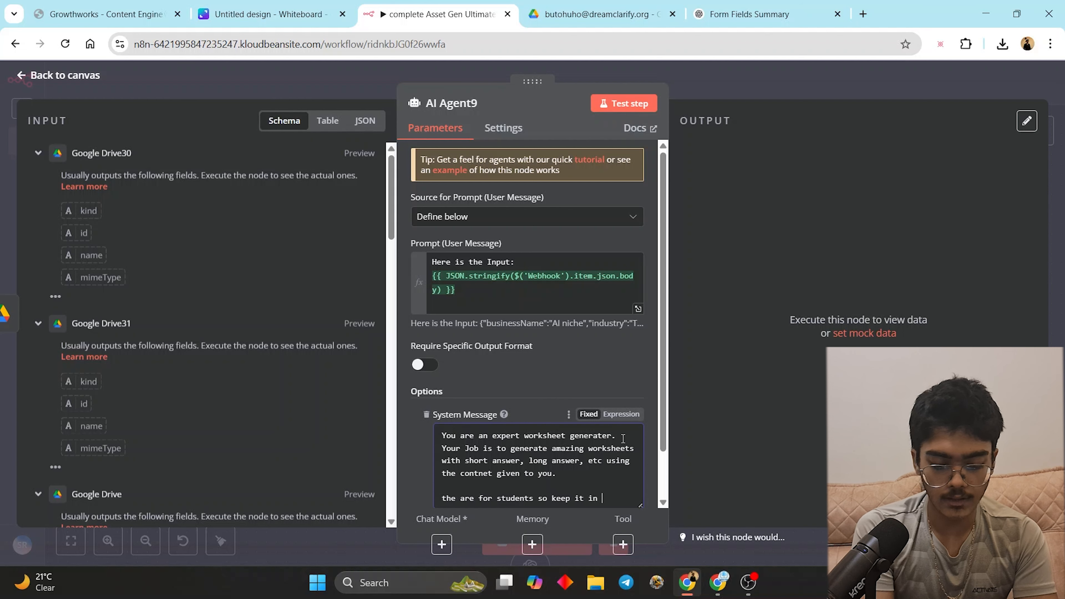
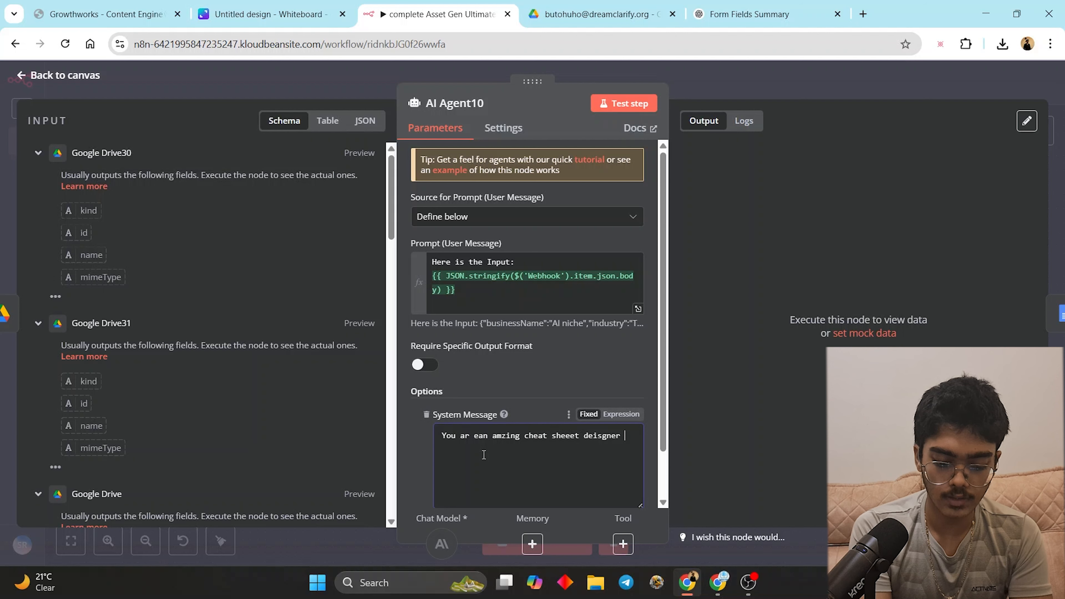
- Continue AI Agent10's system message: for courses, assess the input and make summary, cheat sheets, mind maps
text(for courses, asses the given input and make summary, cheat sheets, mind)
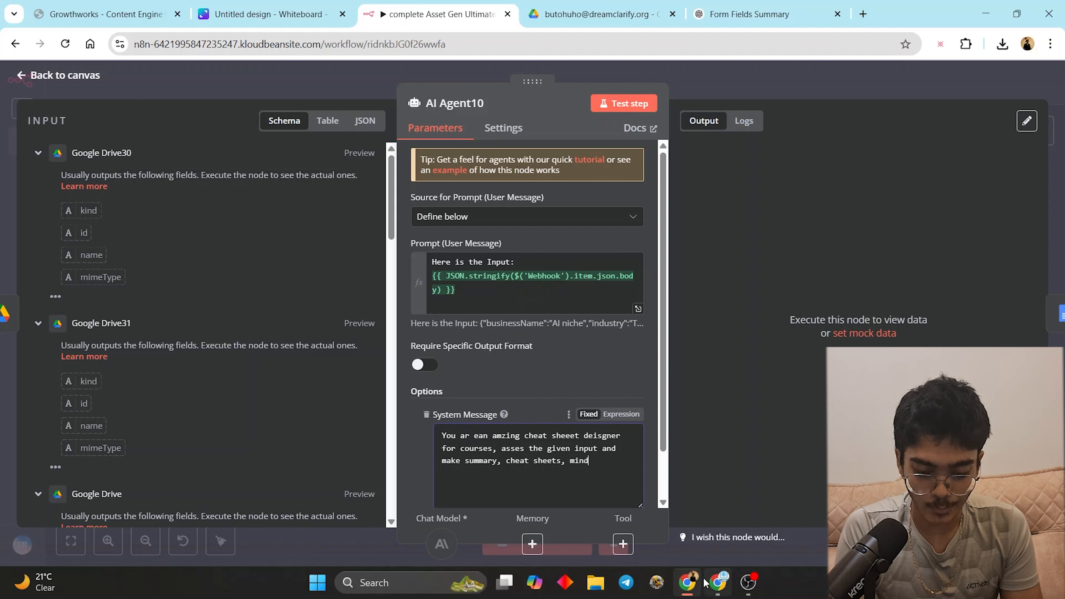
- In the Bolt form project, start a prompt: 'Create a landing page that navigates to this'
click(718, 582)
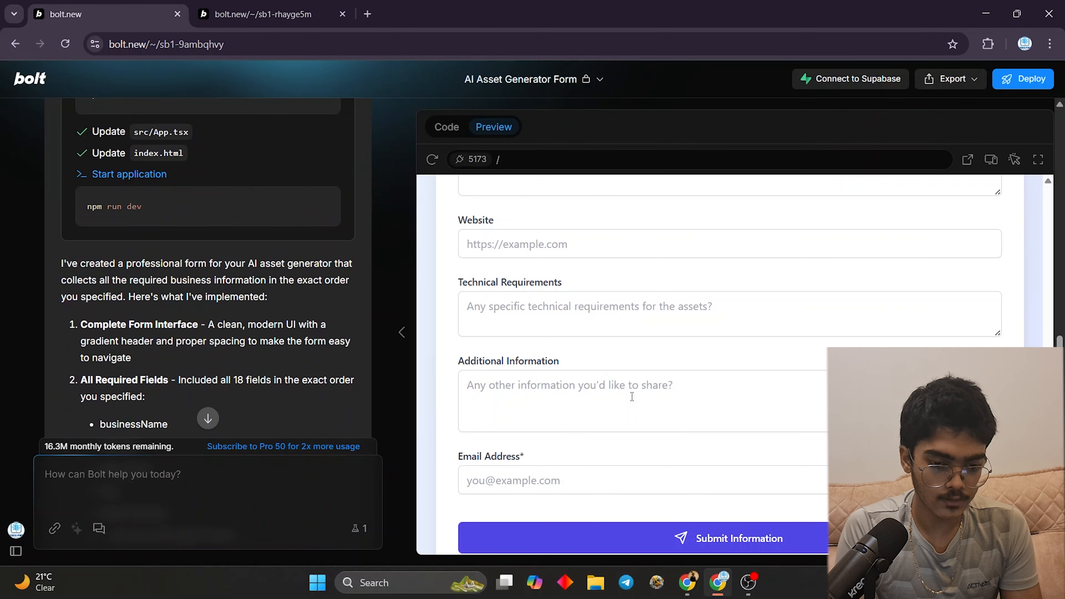
scroll(631, 397, up, 20)
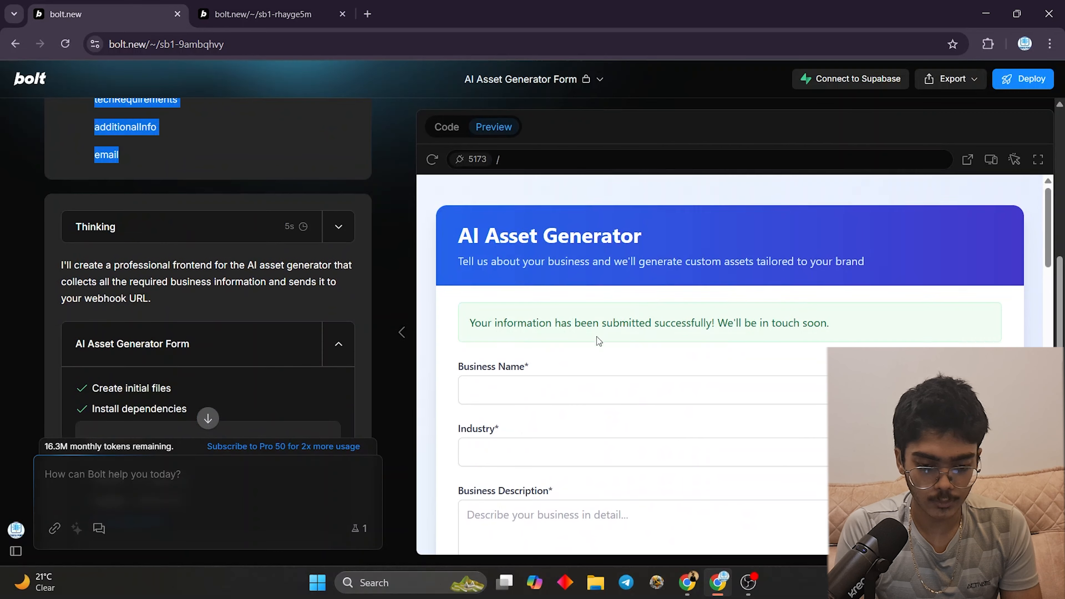
scroll(598, 341, down, 5)
scroll(214, 323, down, 13)
click(194, 476)
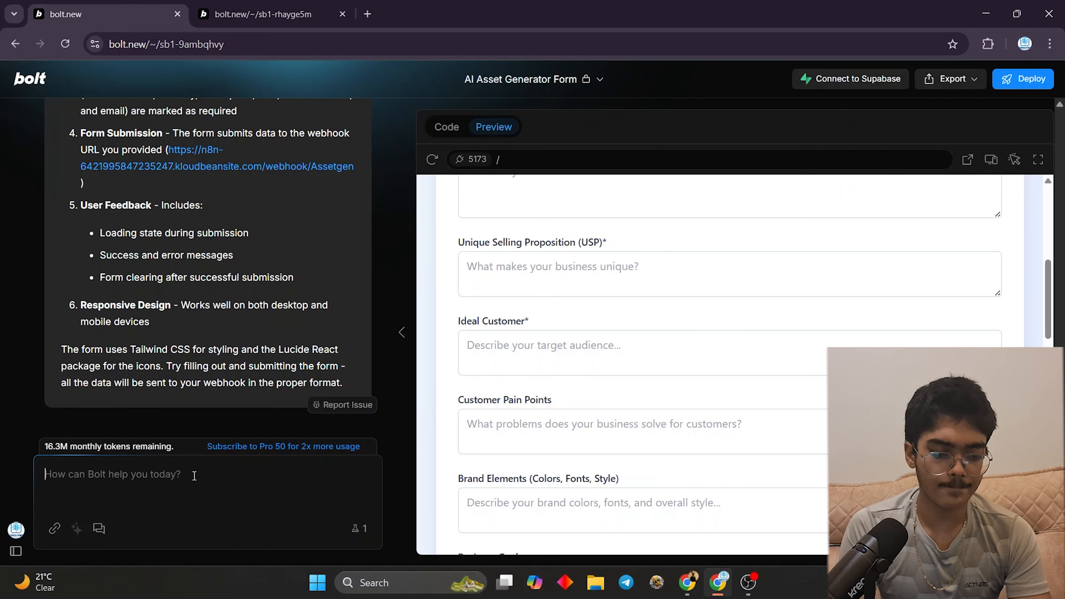
text(Create)
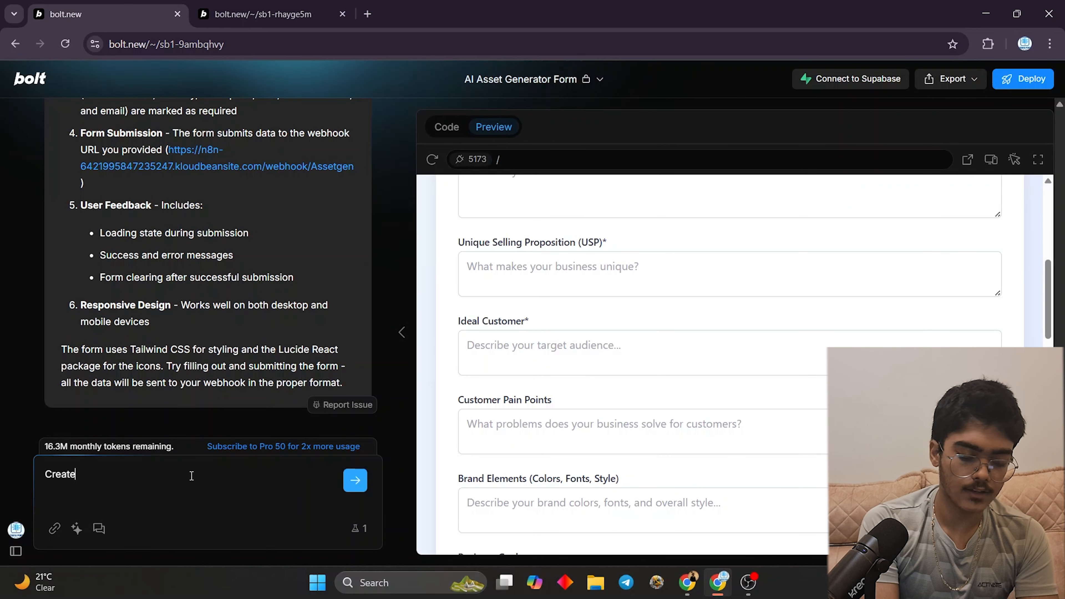
text( a landing pa)
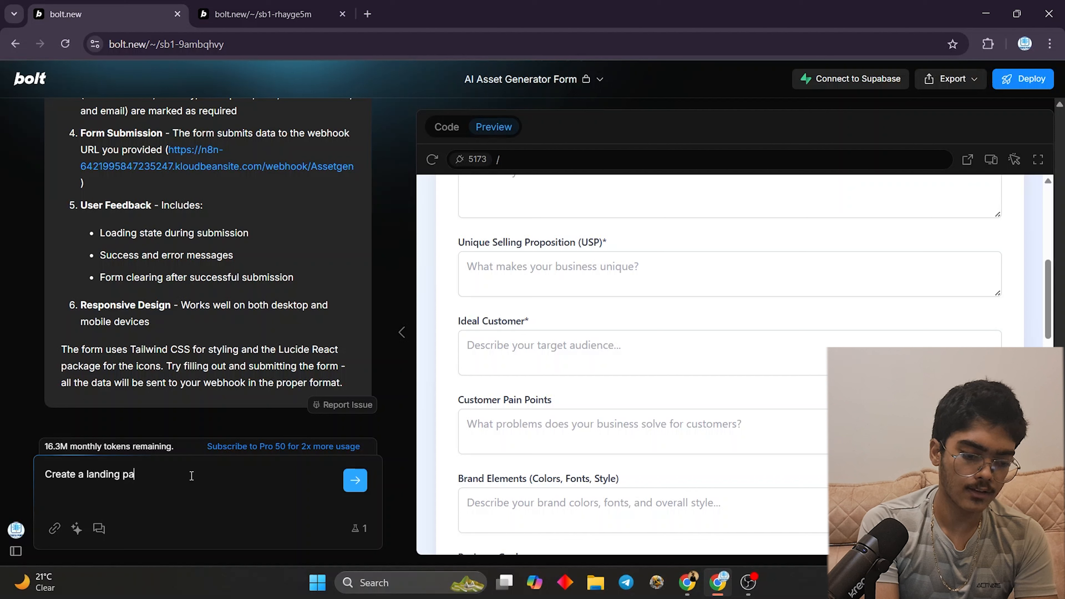
text(ge that na)
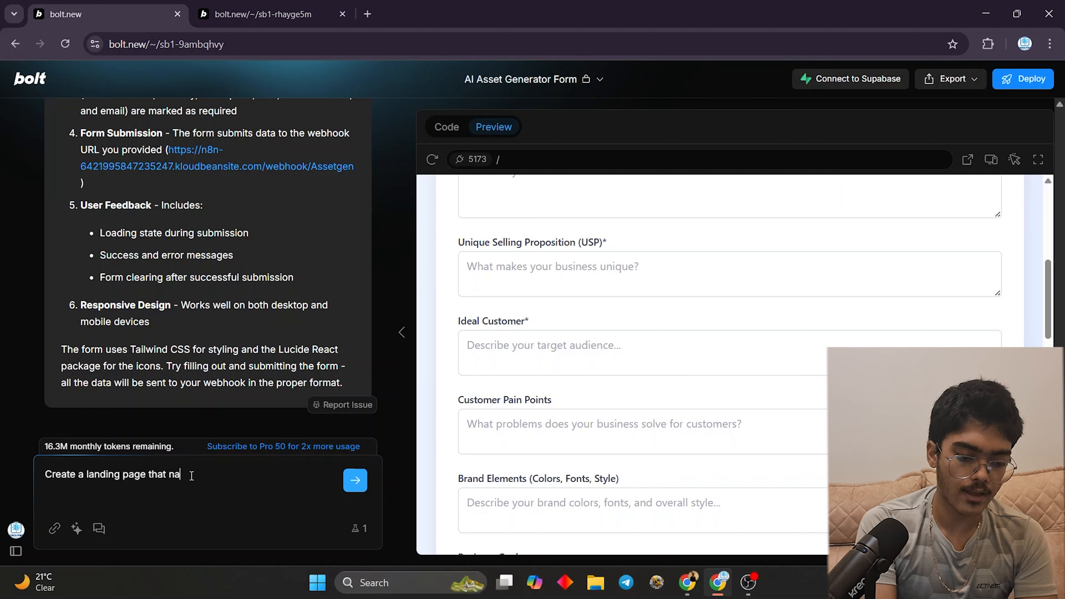
text(vigates to )
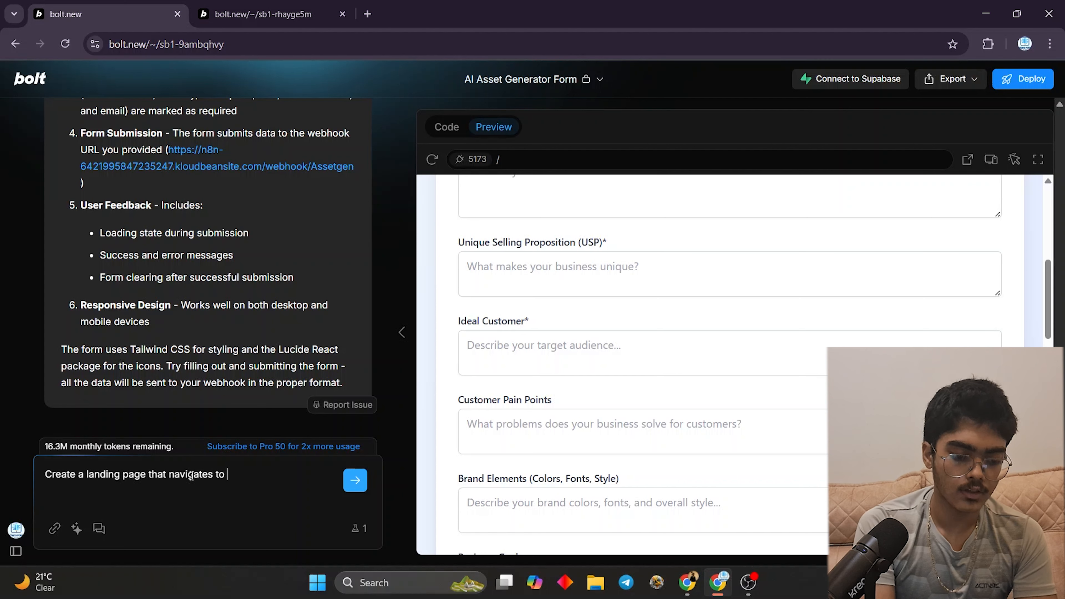
text(this)
- Open 21st.dev in a new browser tab
click(367, 14)
text(21st.dev)
key(Return)
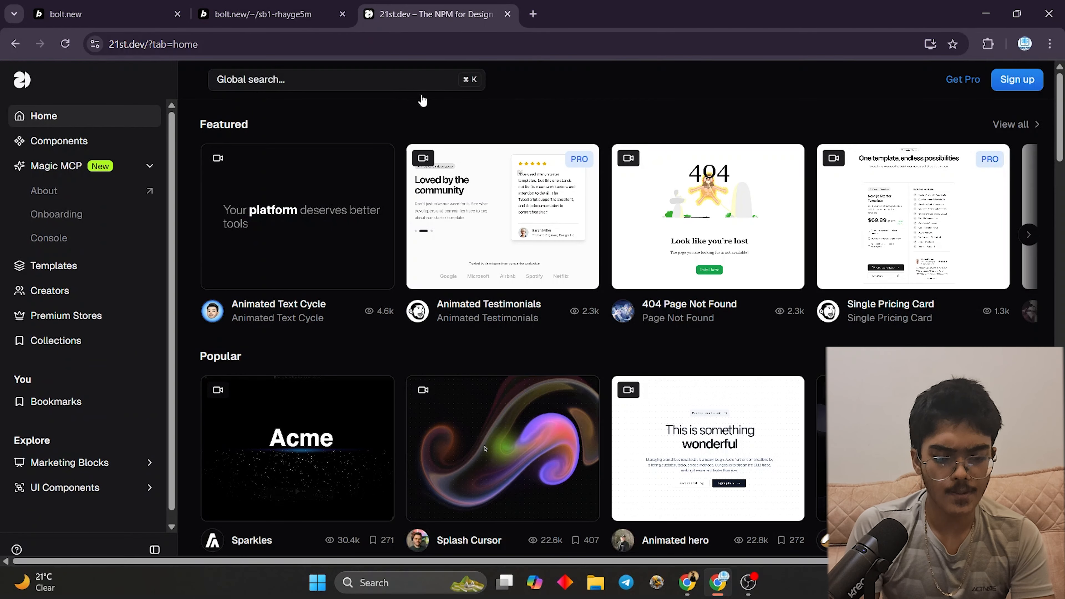
- Copy the Spline Scene component's Bolt.new prompt from 21st.dev, then go back to the Bolt tab
scroll(639, 291, down, 2)
scroll(638, 296, down, 3)
scroll(637, 295, up, 3)
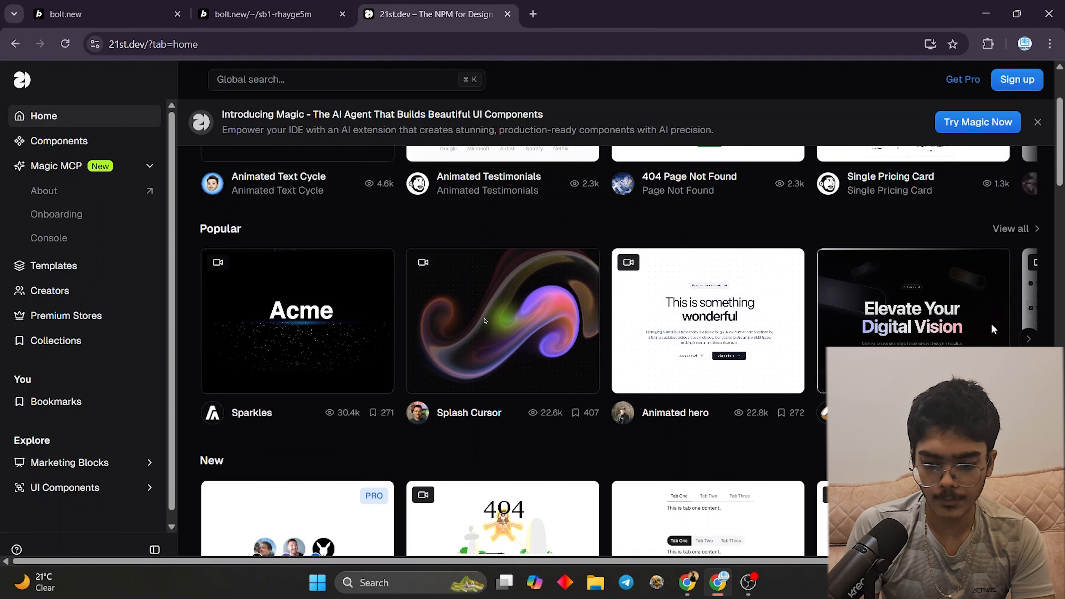
scroll(441, 264, down, 10)
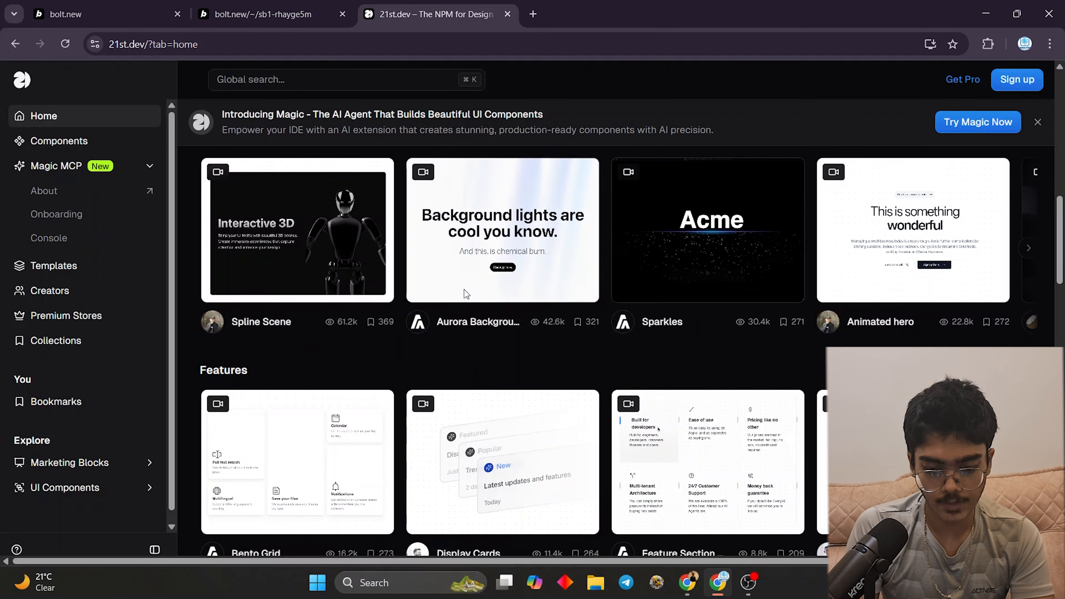
click(317, 260)
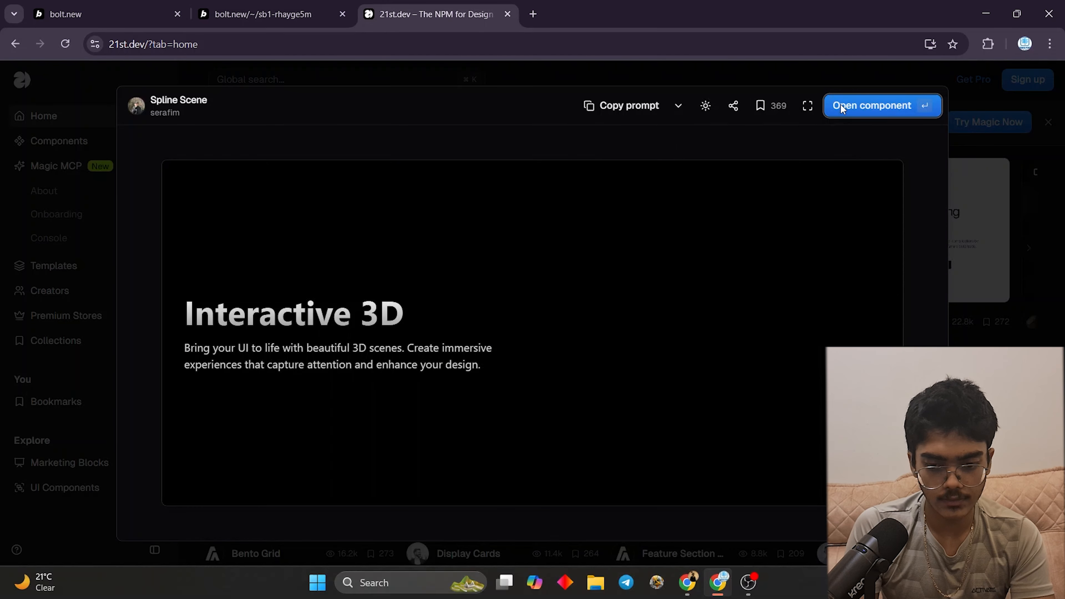
click(836, 106)
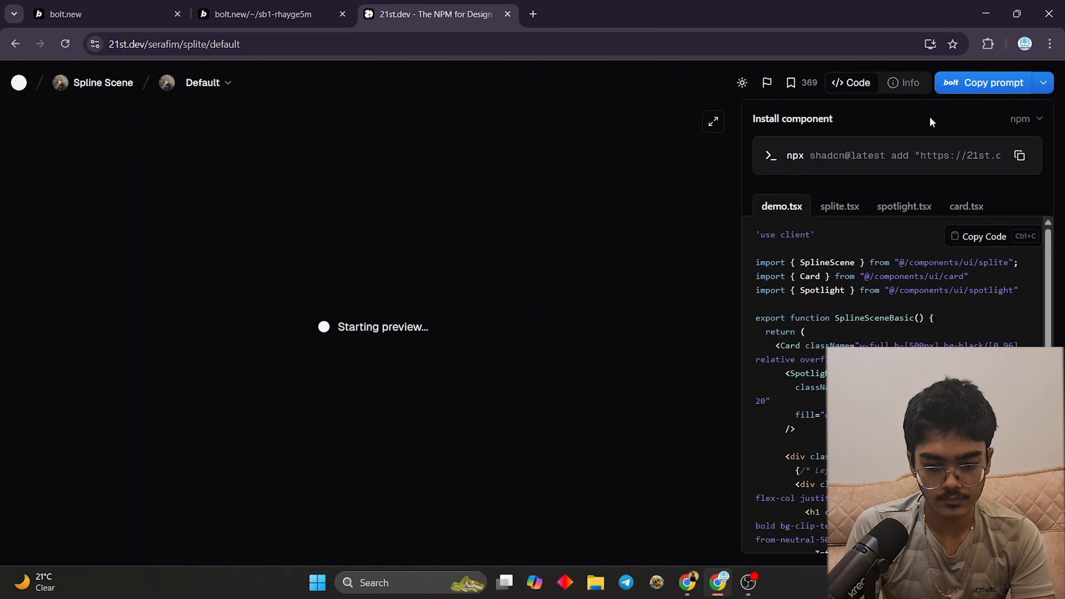
click(964, 83)
click(632, 435)
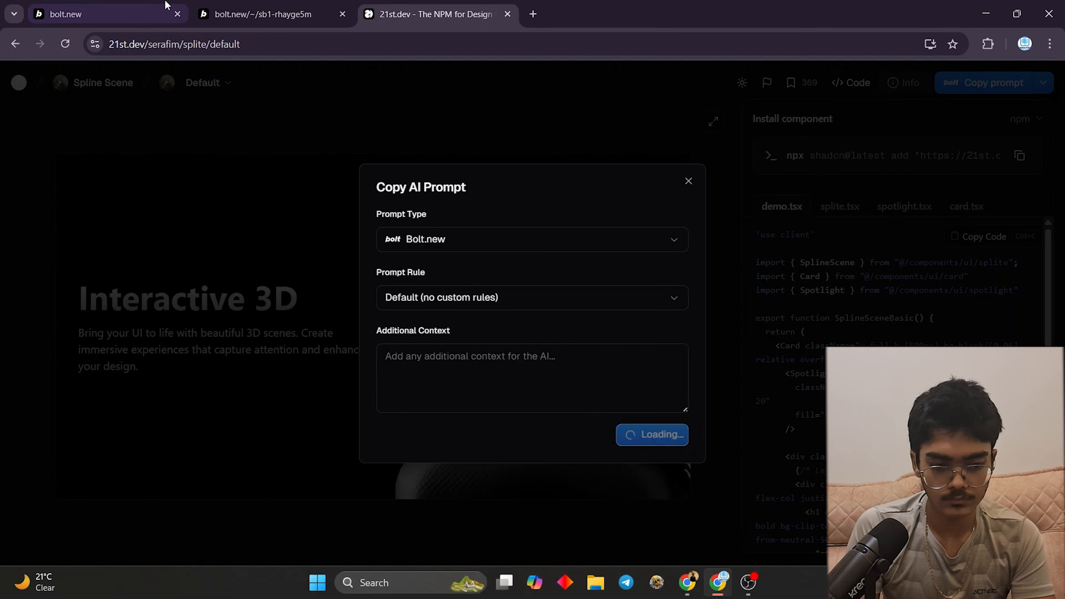
click(105, 14)
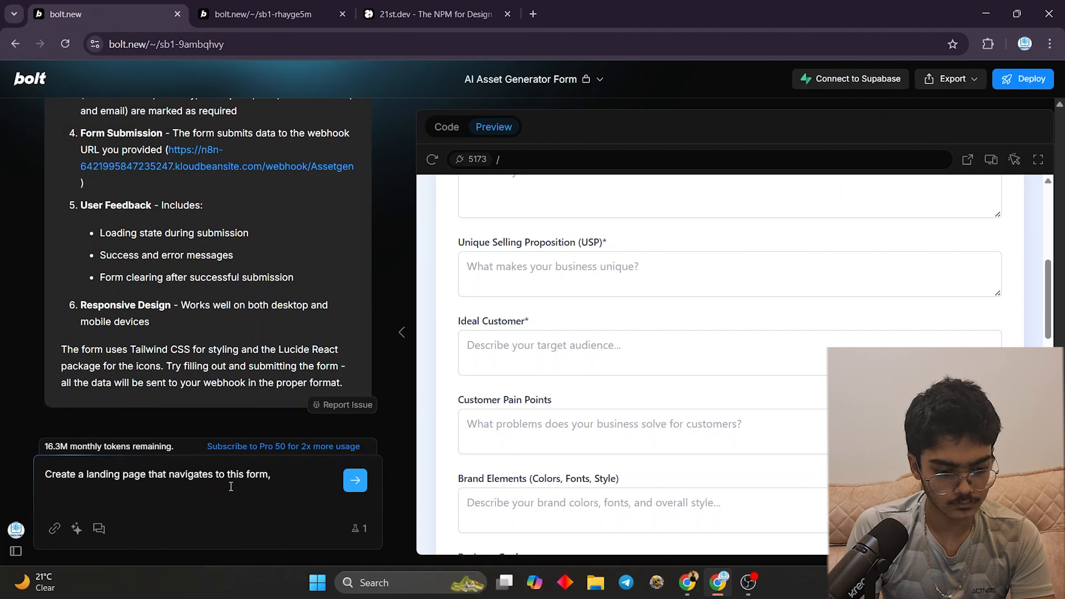
- Ask for the component, a modern look, site name AI Asset Gen Pro and a 'Let AI…' headline
text(it)
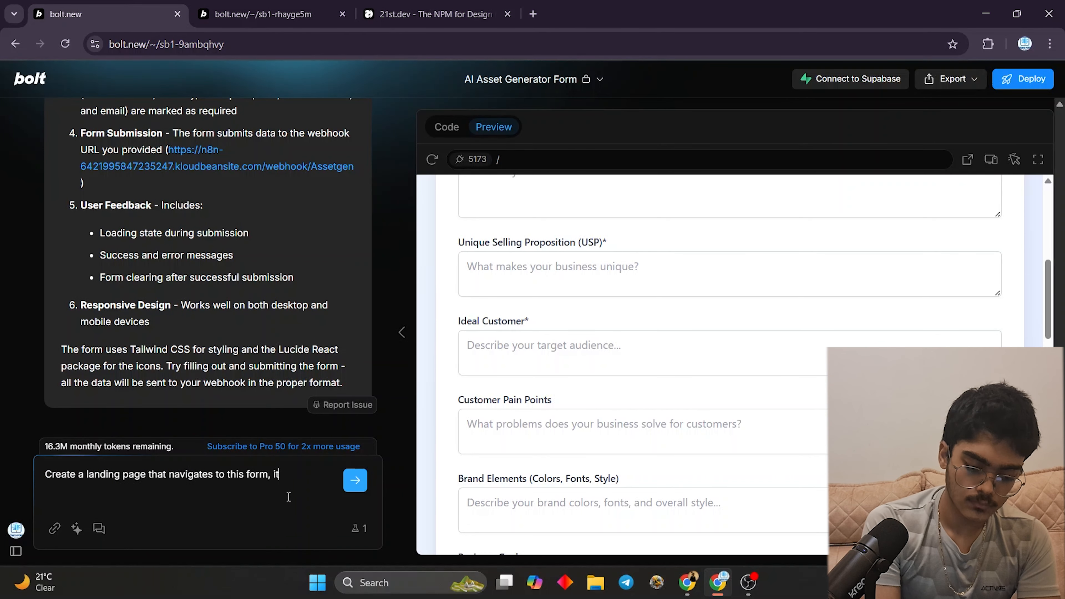
text( should have th)
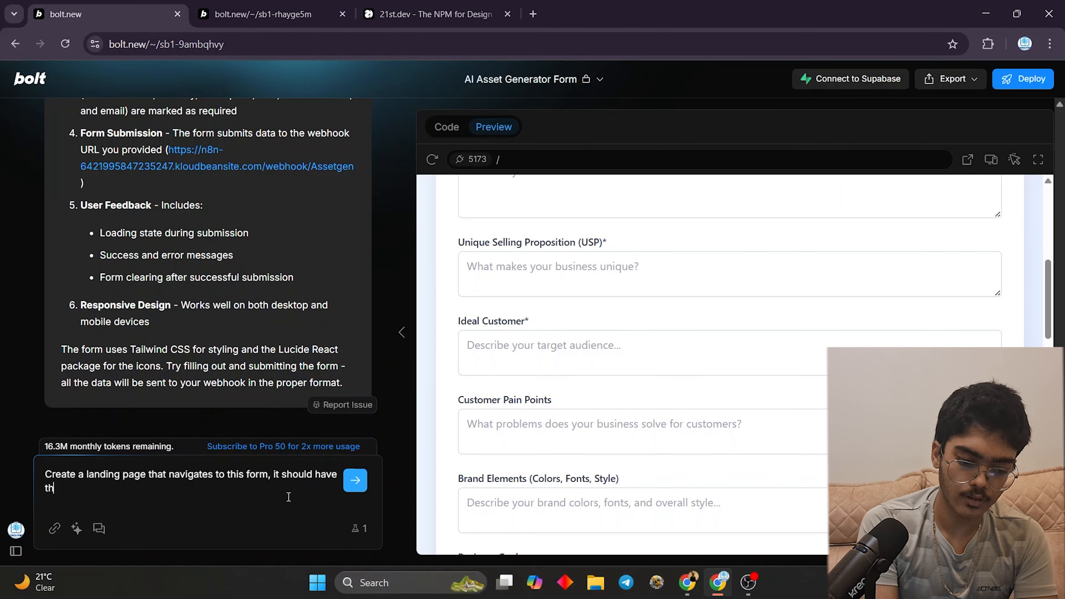
text(e following comp)
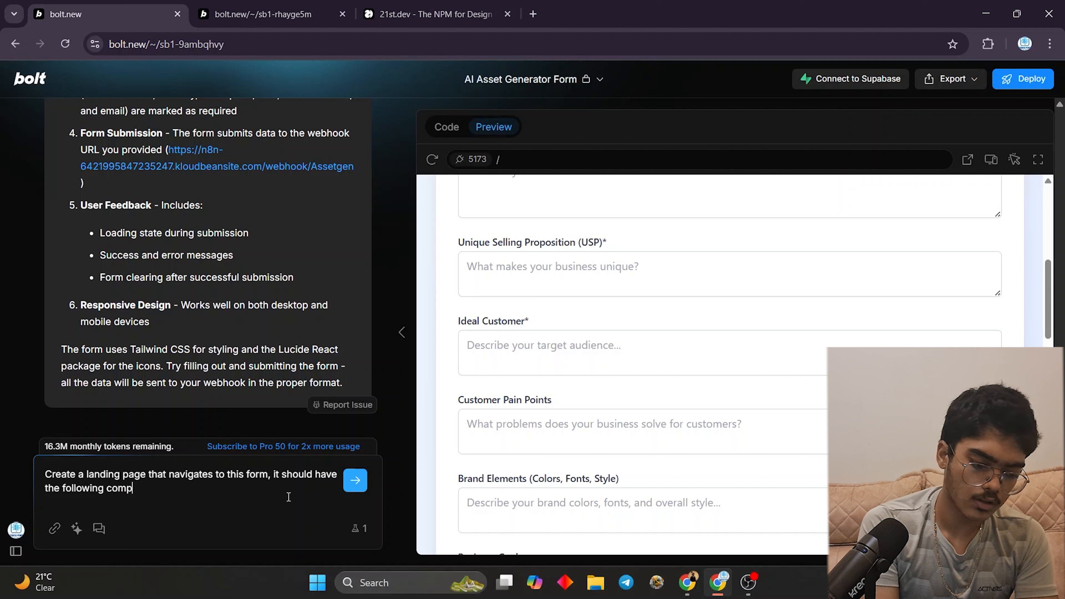
text(onent )
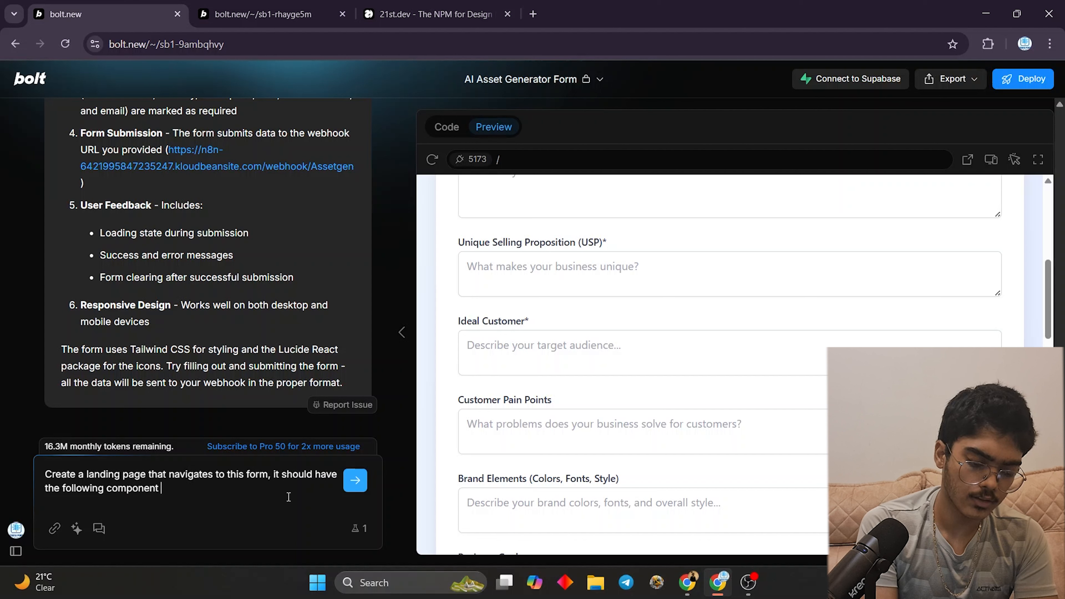
text(and should ha)
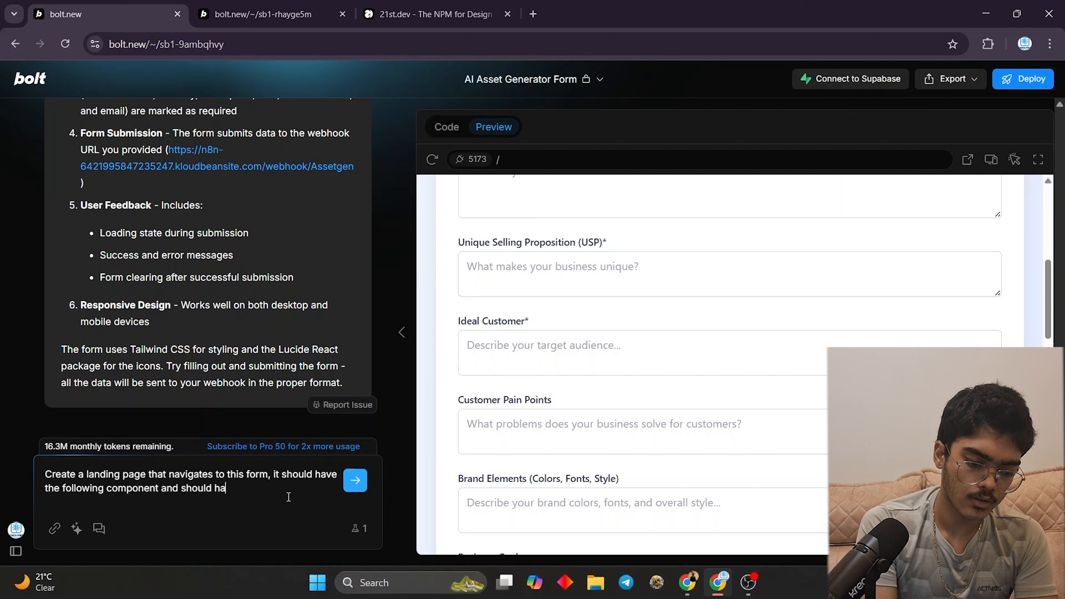
text(ve a modern l)
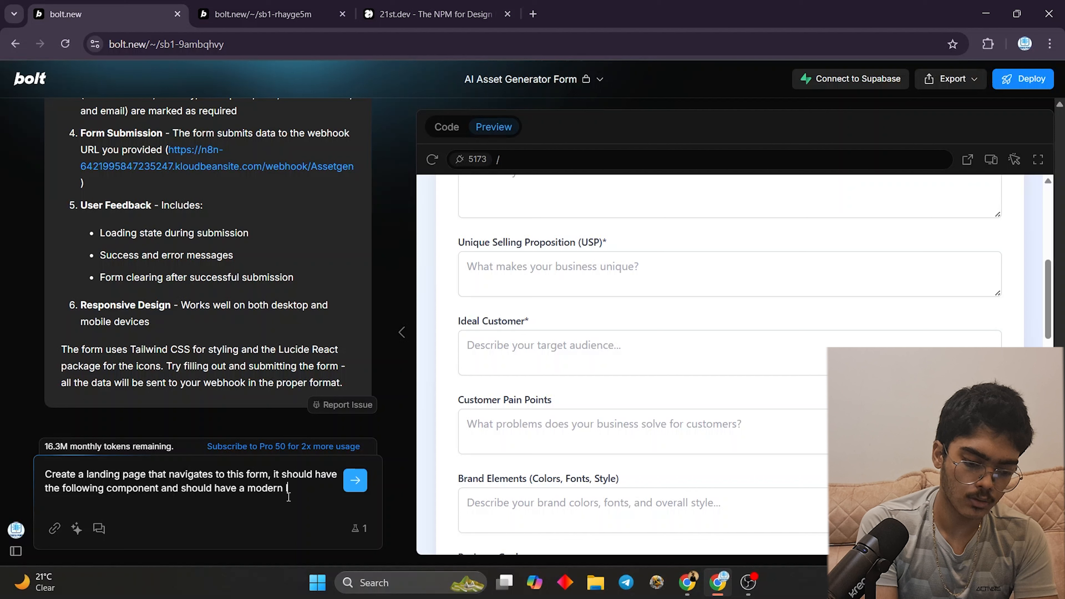
text(ook and feild)
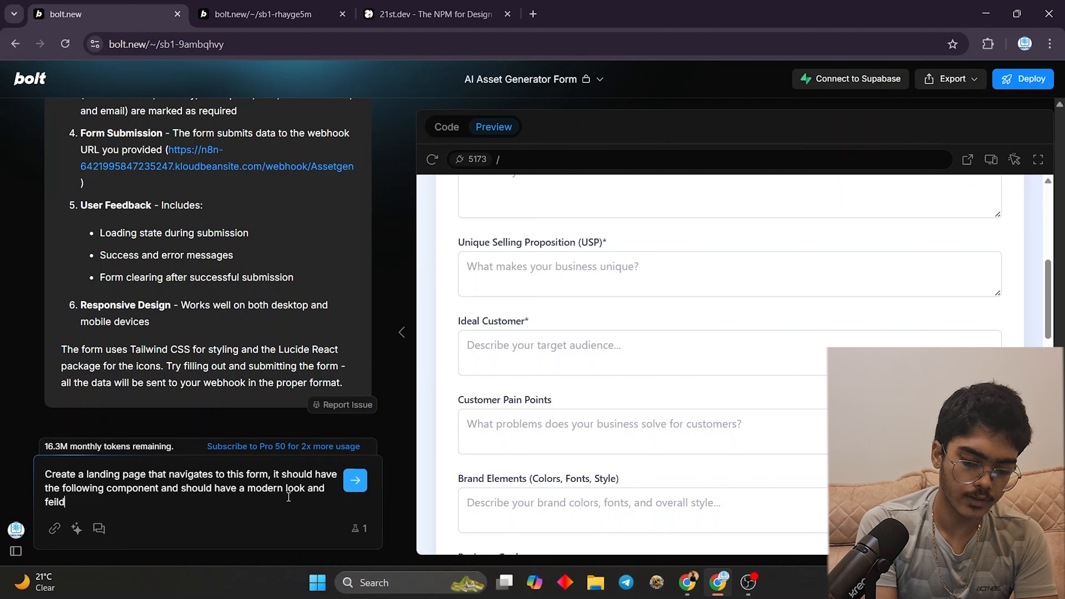
key(BackSpace)
text(, the n)
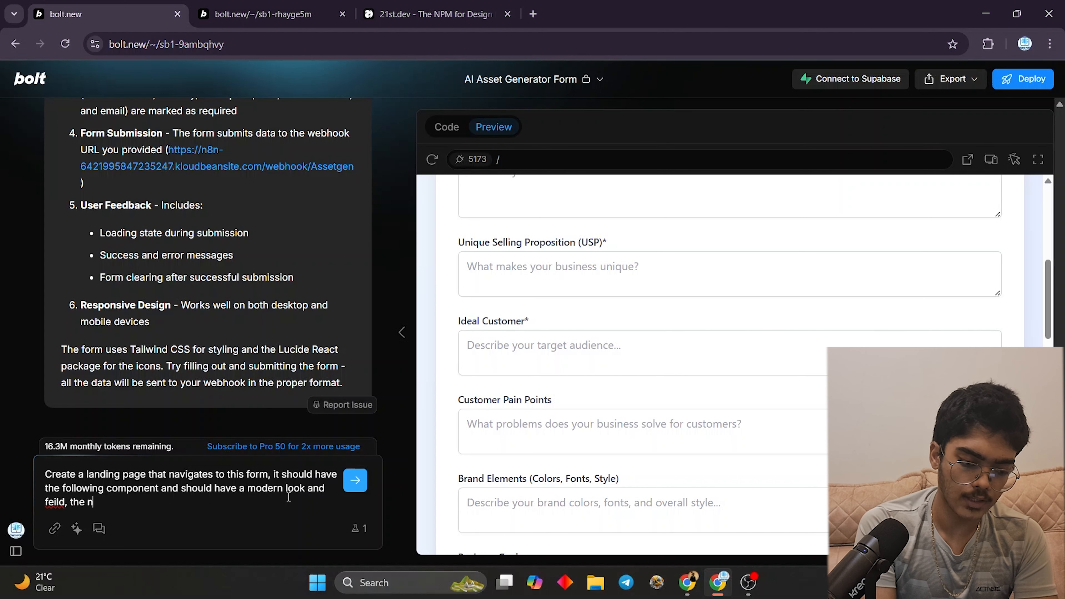
text(ame of the)
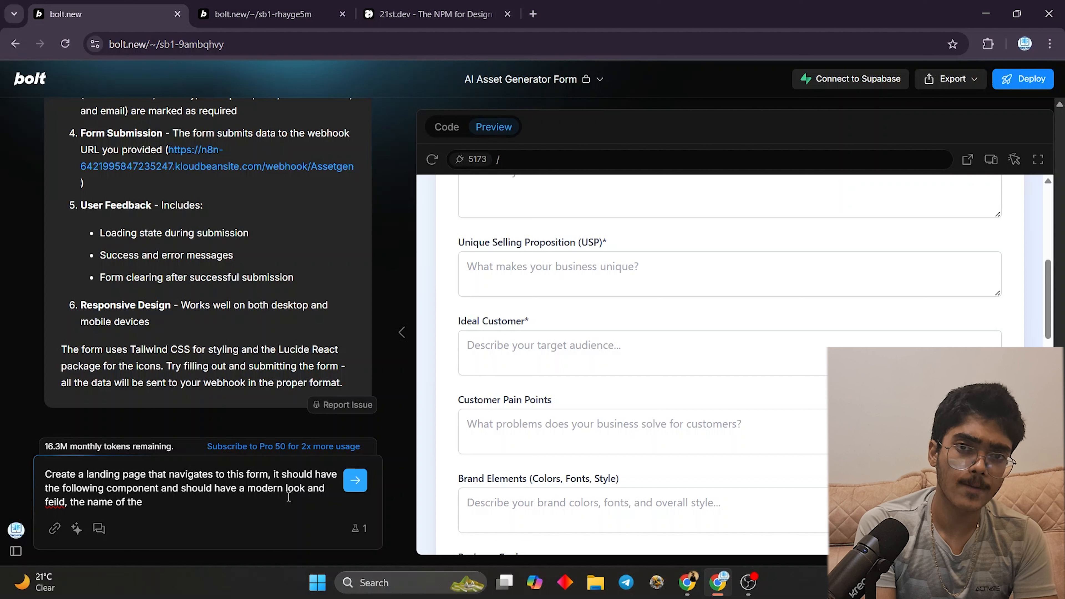
text( website )
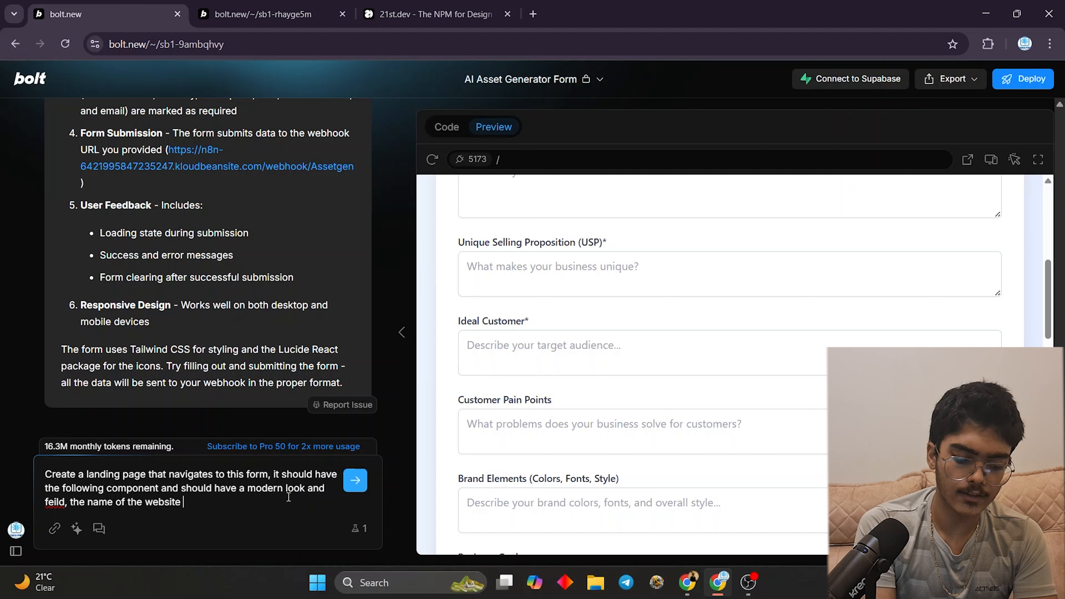
text(should be )
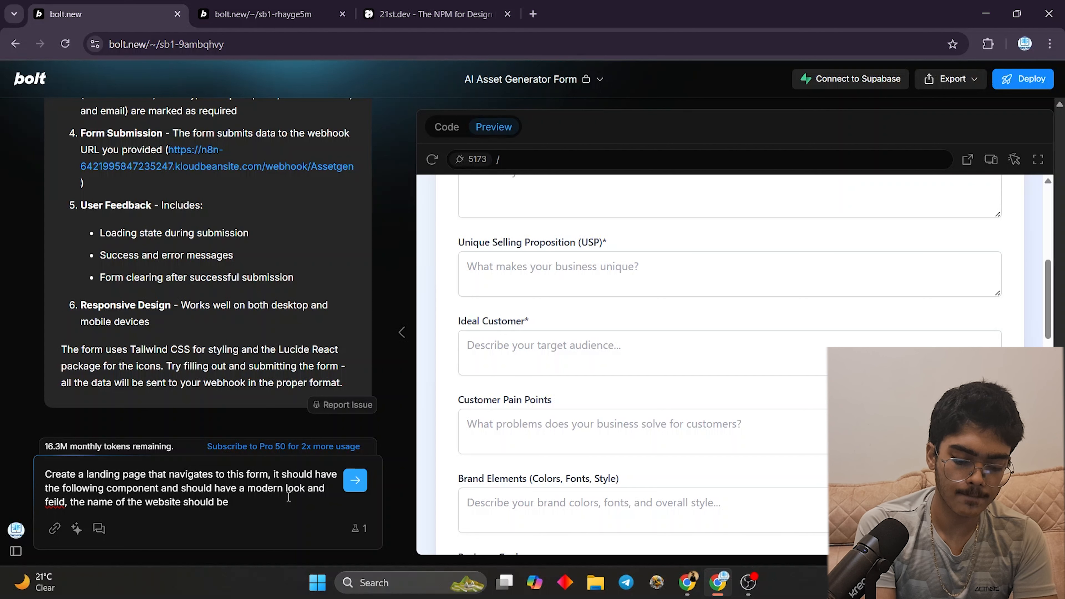
text(AI )
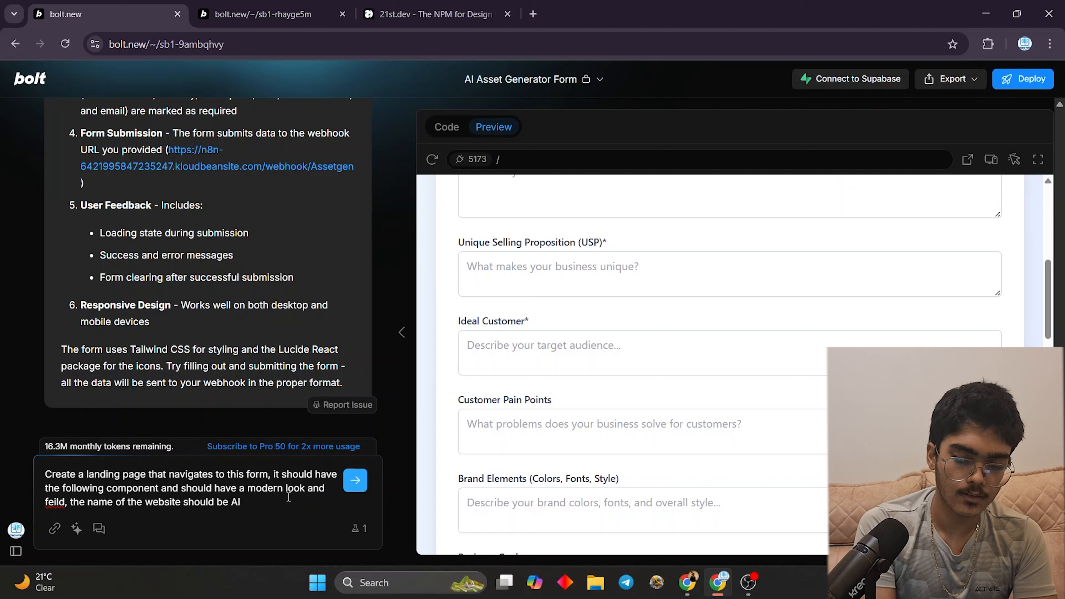
text(Asset Gen)
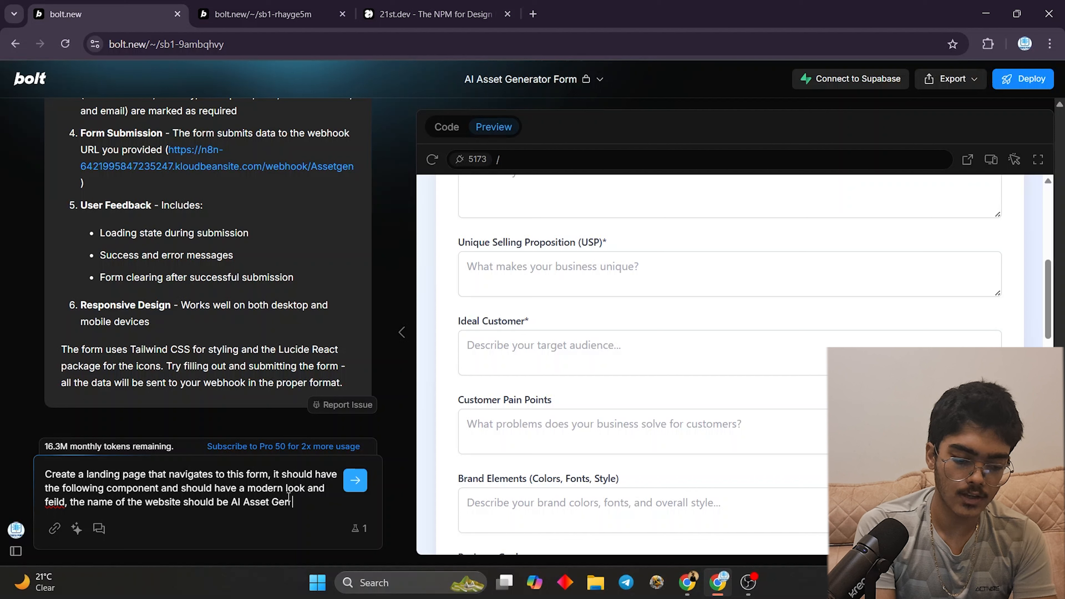
text( Pro, )
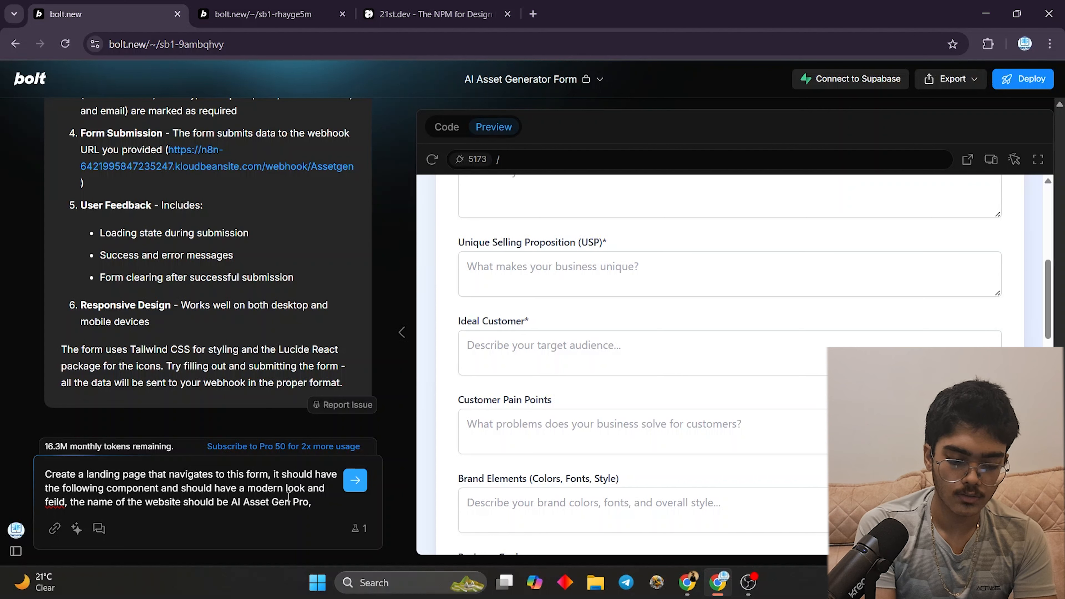
text(the head)
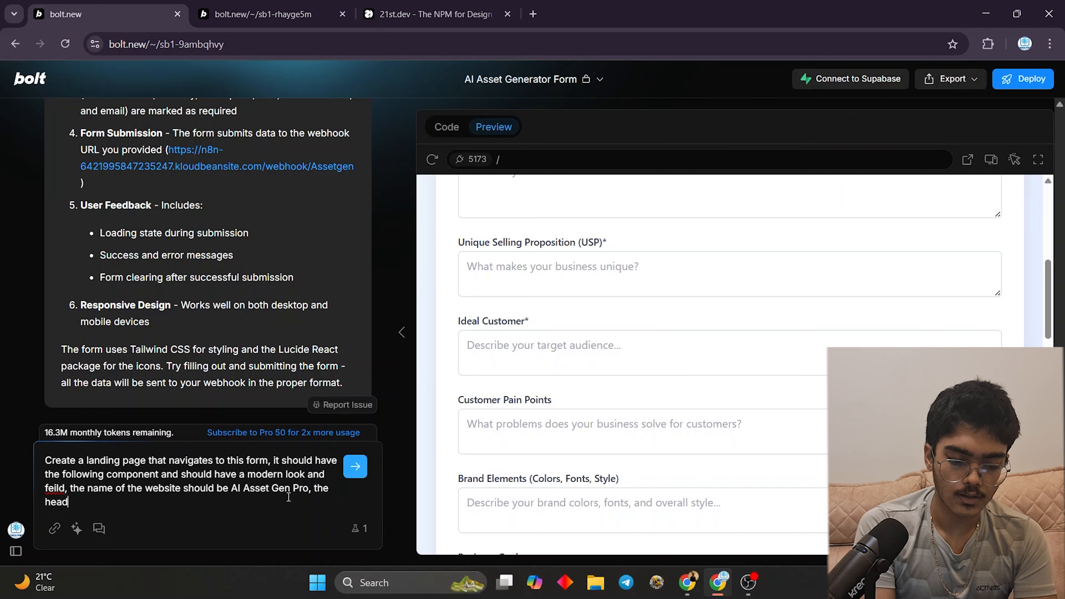
text(line should be)
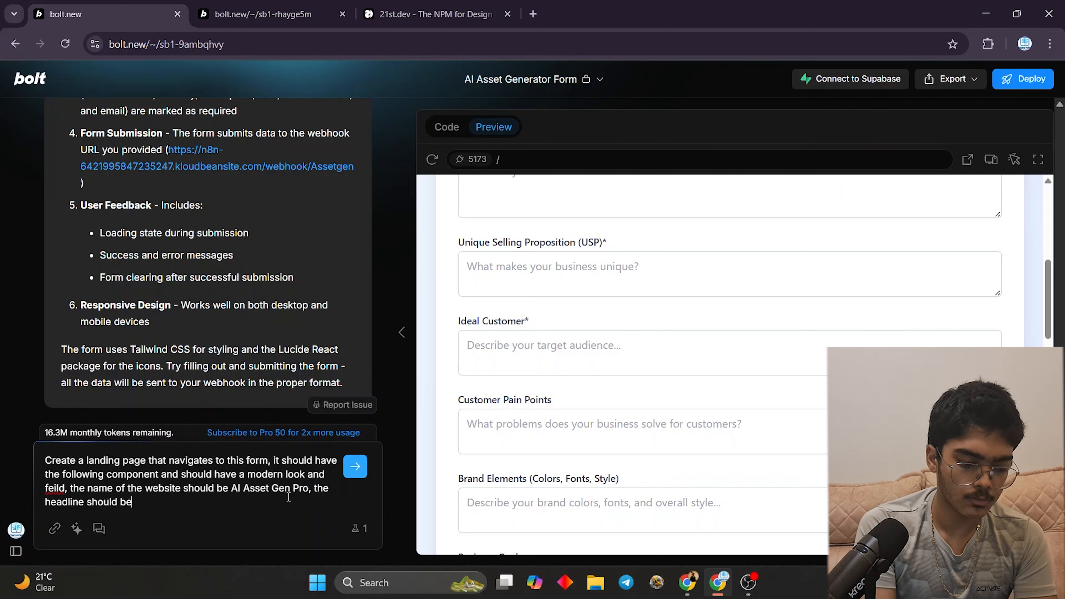
text( "Let )
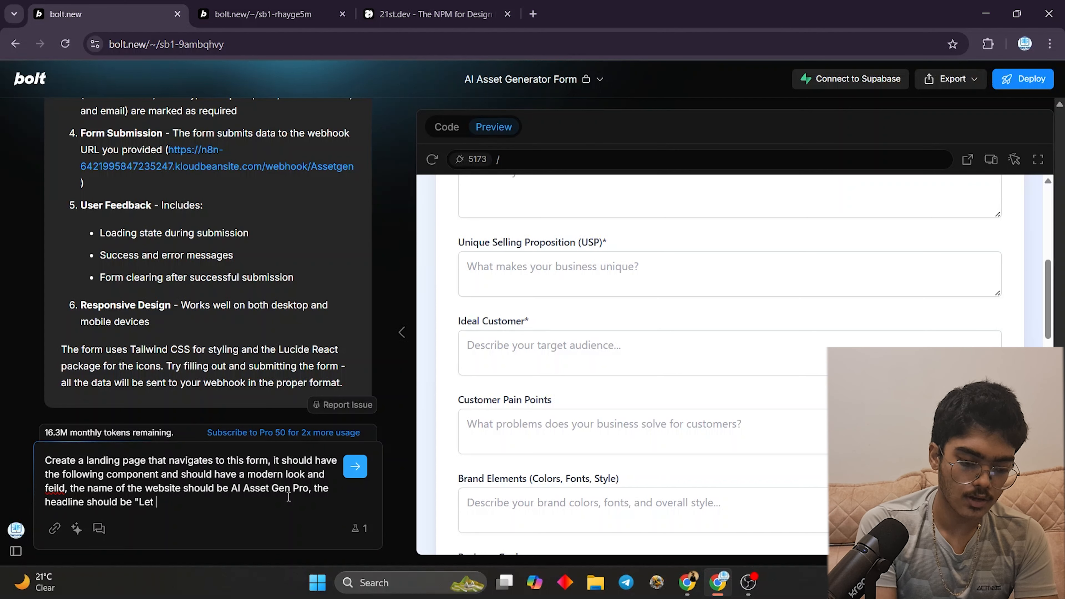
text(AI handle al)
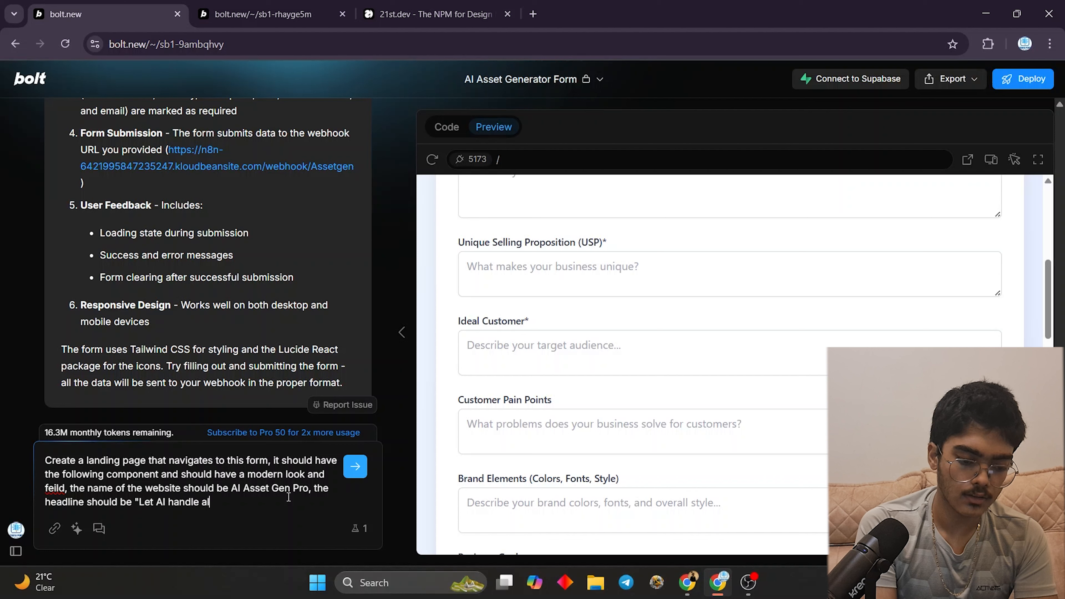
text(l the Asse)
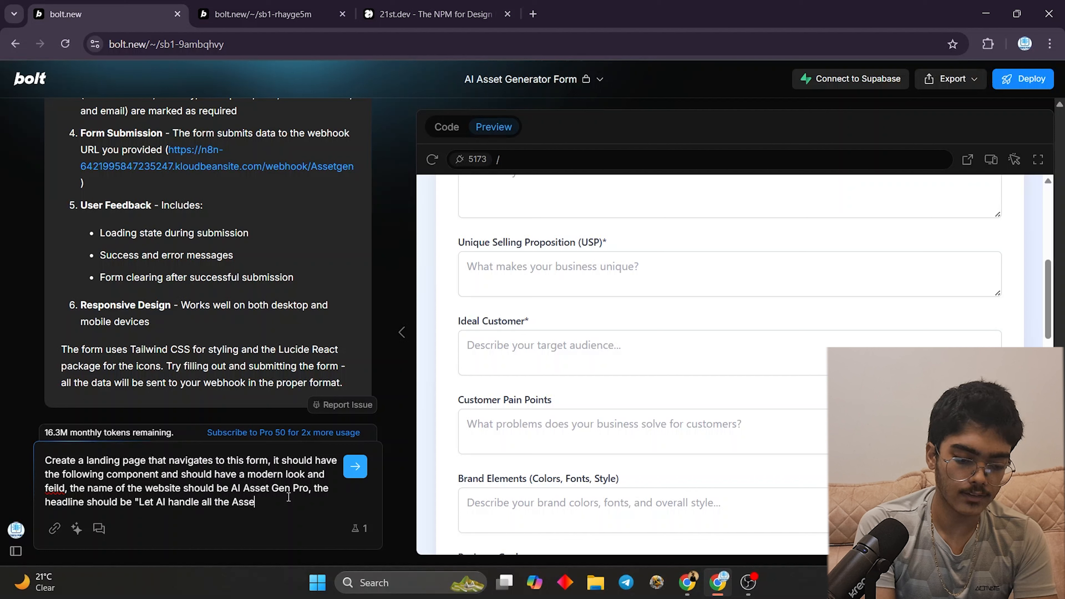
text(t generatio)
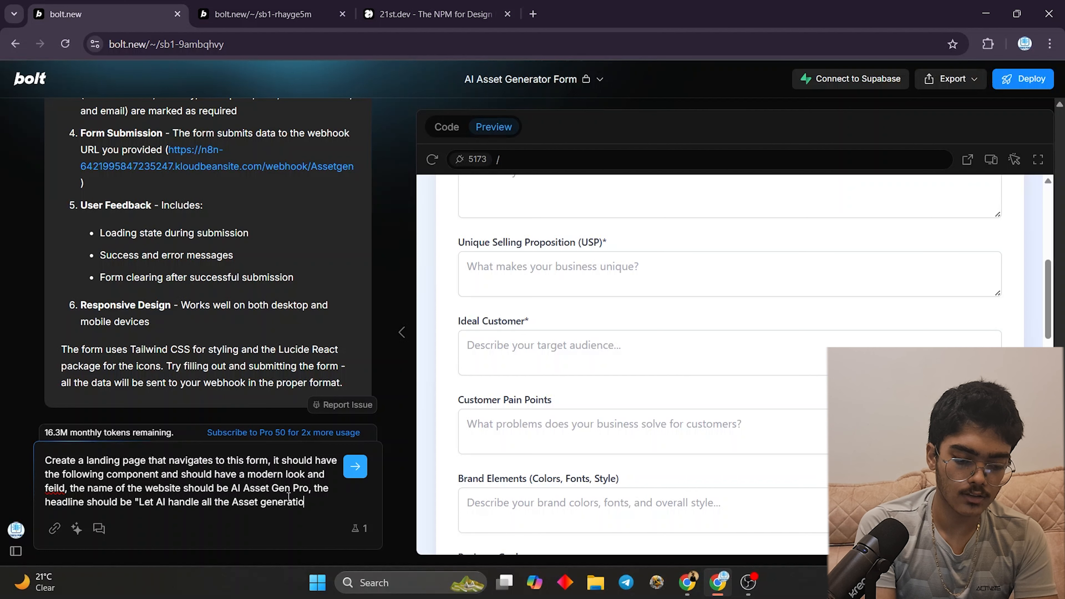
text(n, you do the )
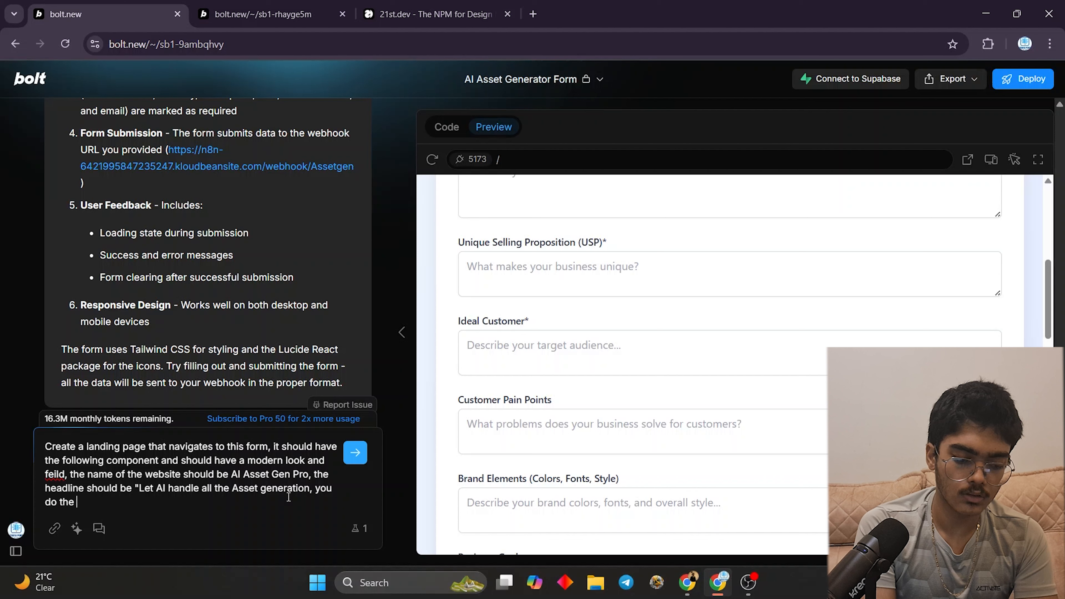
text(REAL Wrok)
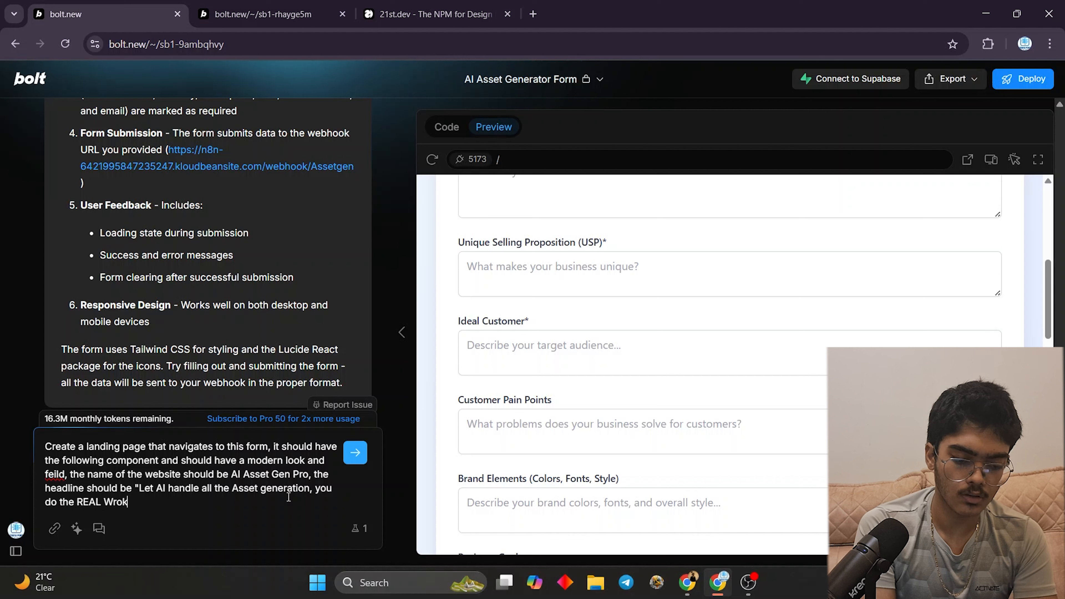
key(BackSpace)
key(BackSpace)
key(BackSpace)
text(ork!)
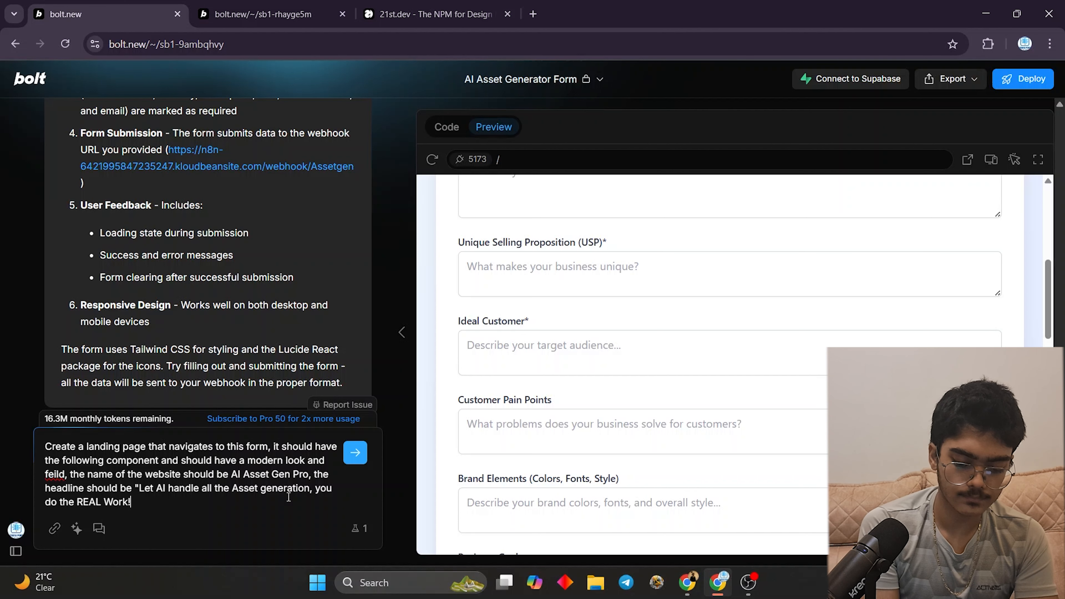
text(")
- Paste the Spline Scene integration prompt on a new line and send the landing page request
key(shift+Return)
key(shift+Return)
key(ctrl+v)
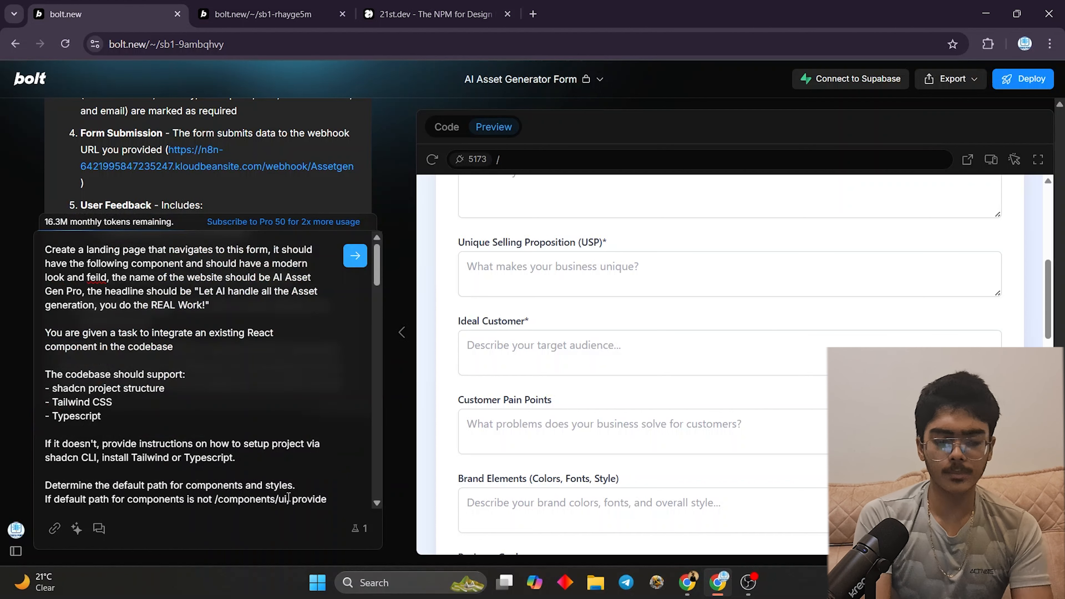
key(Return)
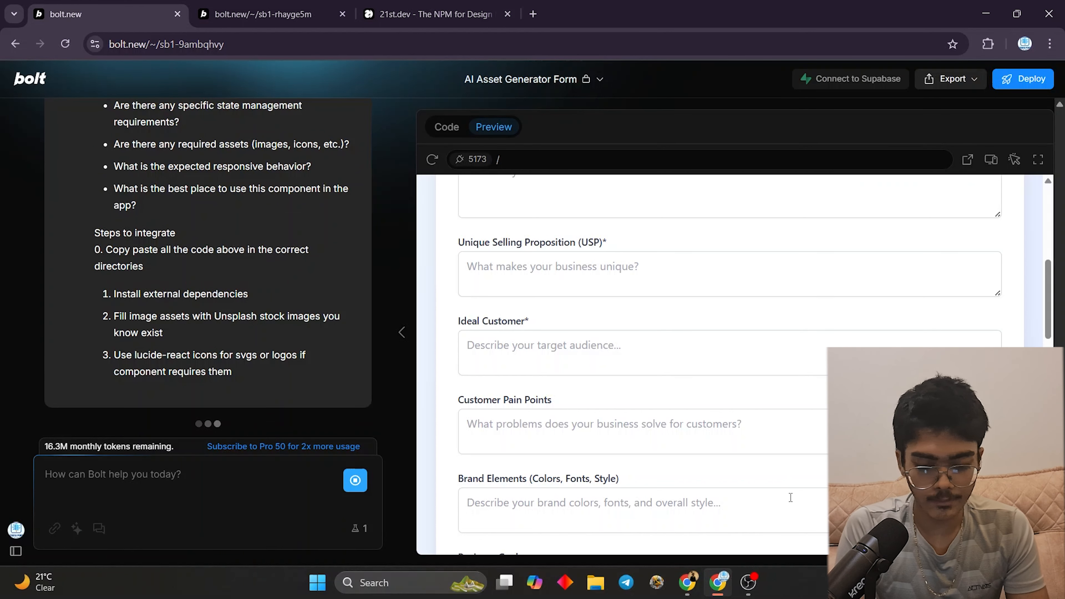
click(696, 592)
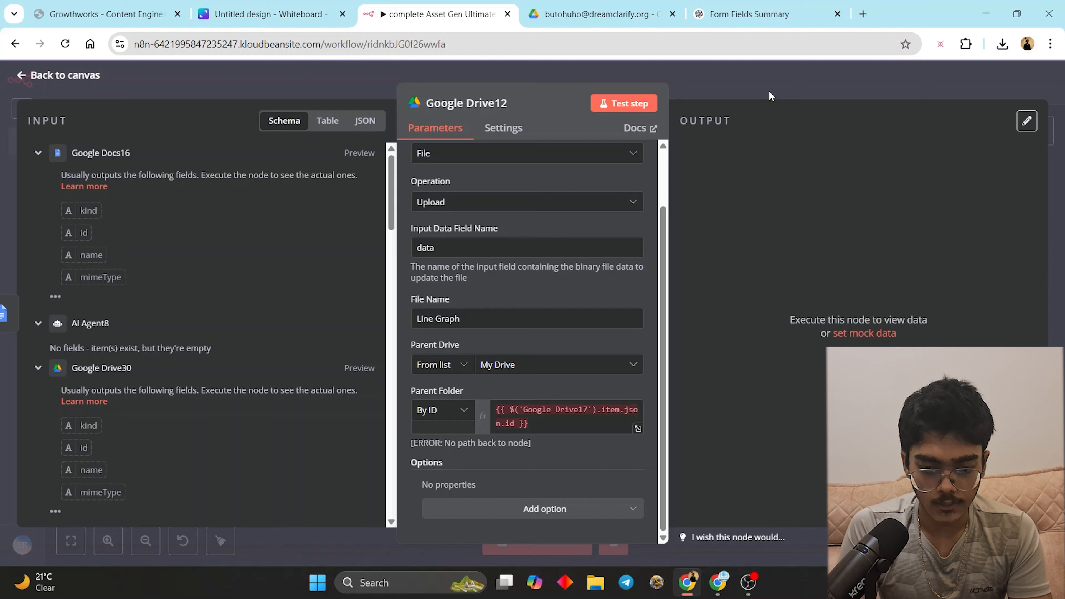
- Wire Google Drive3 after Google Docs17, move Google Drive13 beside Google Docs20, and open Google Docs16
key(Escape)
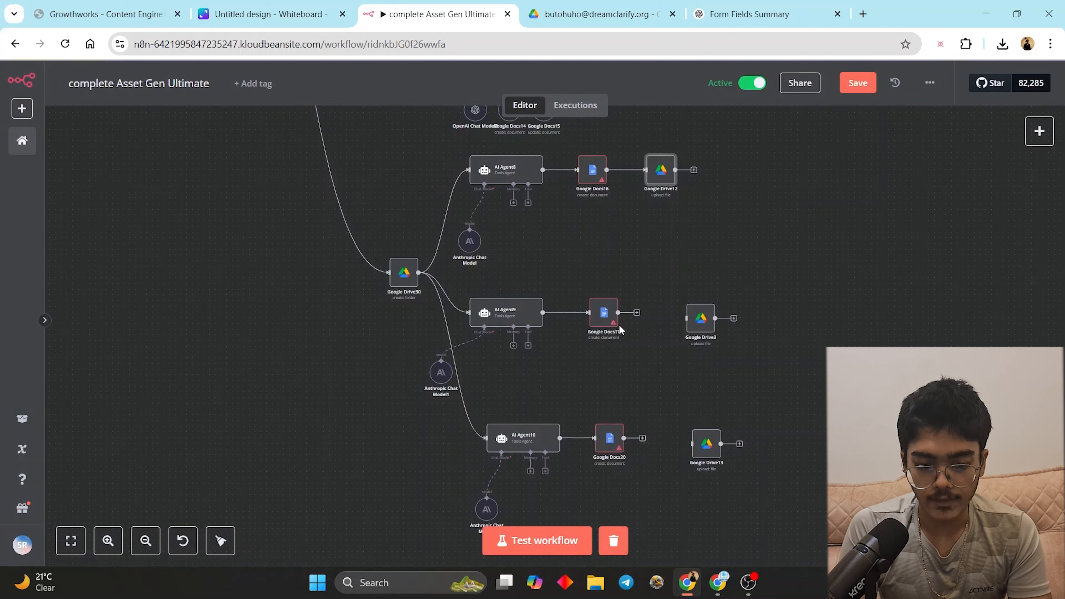
drag(670, 315, 657, 320)
mouse_move(708, 444)
mouse_down()
mouse_move(660, 425)
mouse_move(678, 440)
mouse_up()
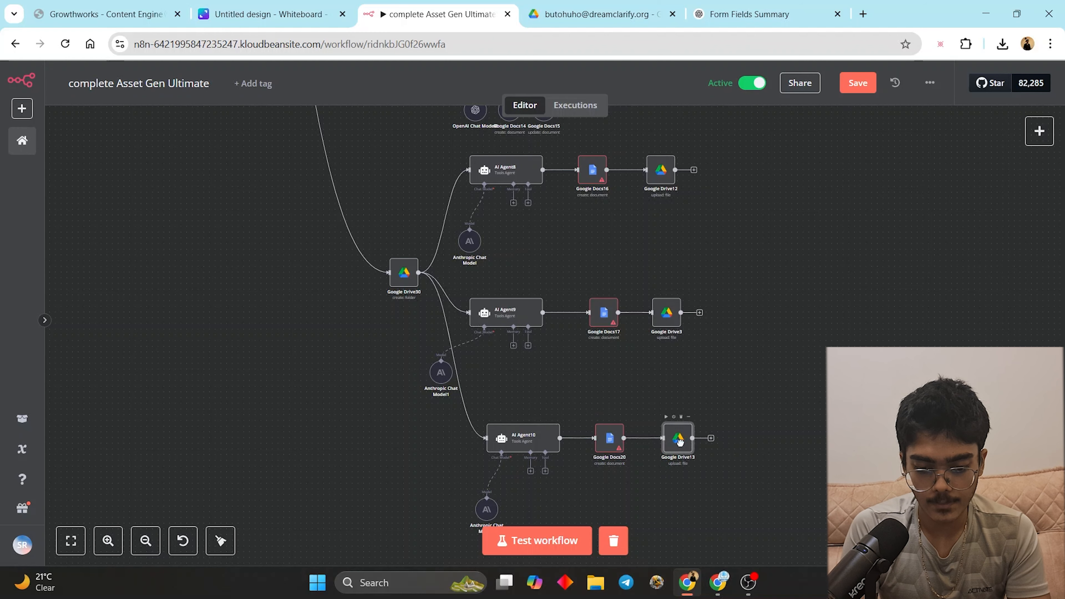
double_click(586, 179)
click(436, 412)
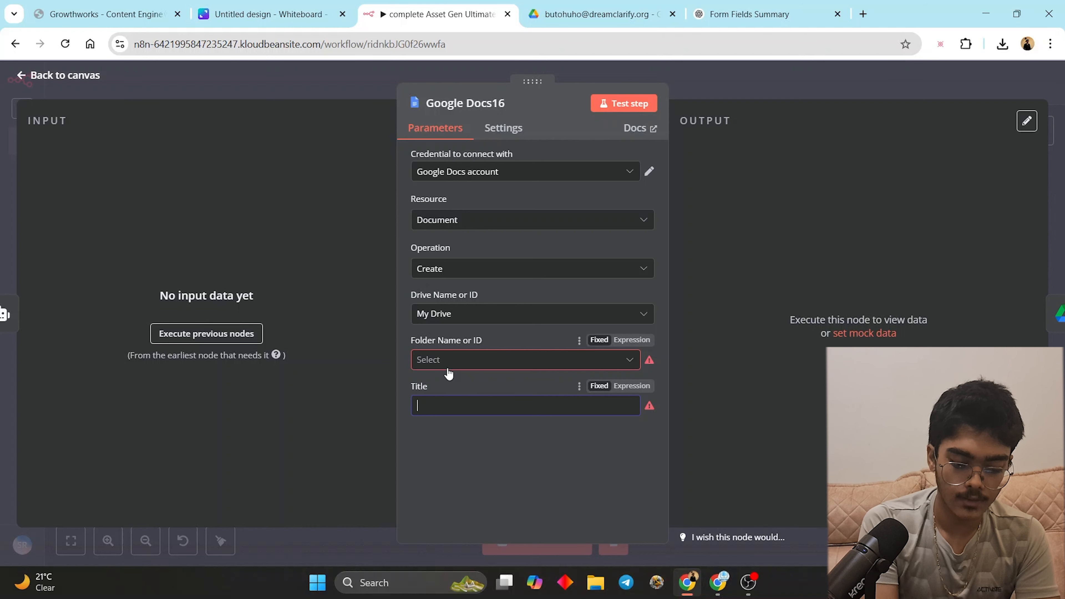
- Title Google Docs16's document 'MCQ and Quiz'
text(MCQ and )
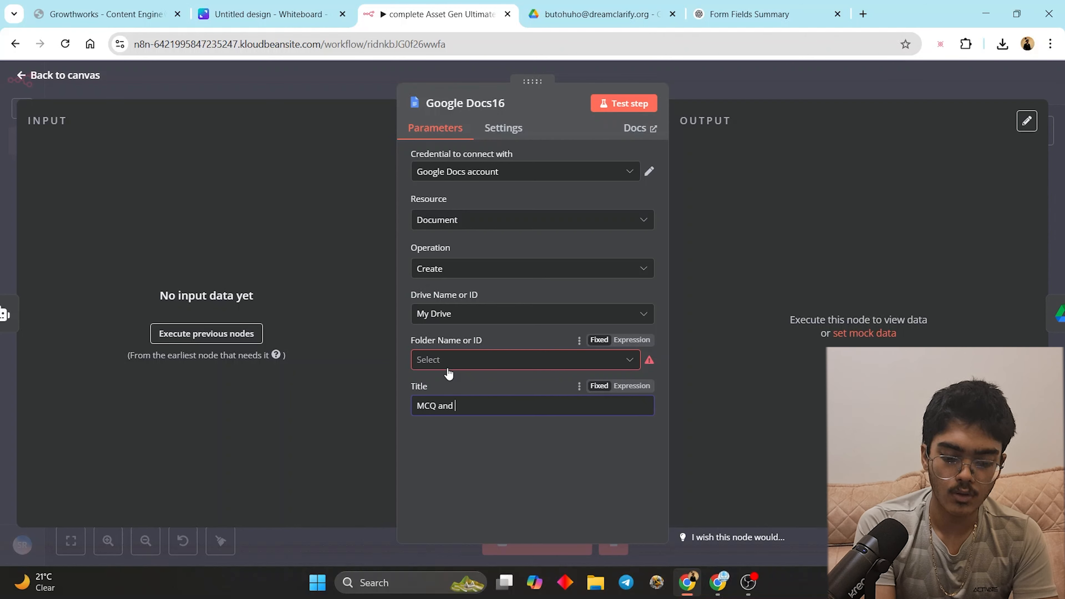
text(Quiz)
click(814, 99)
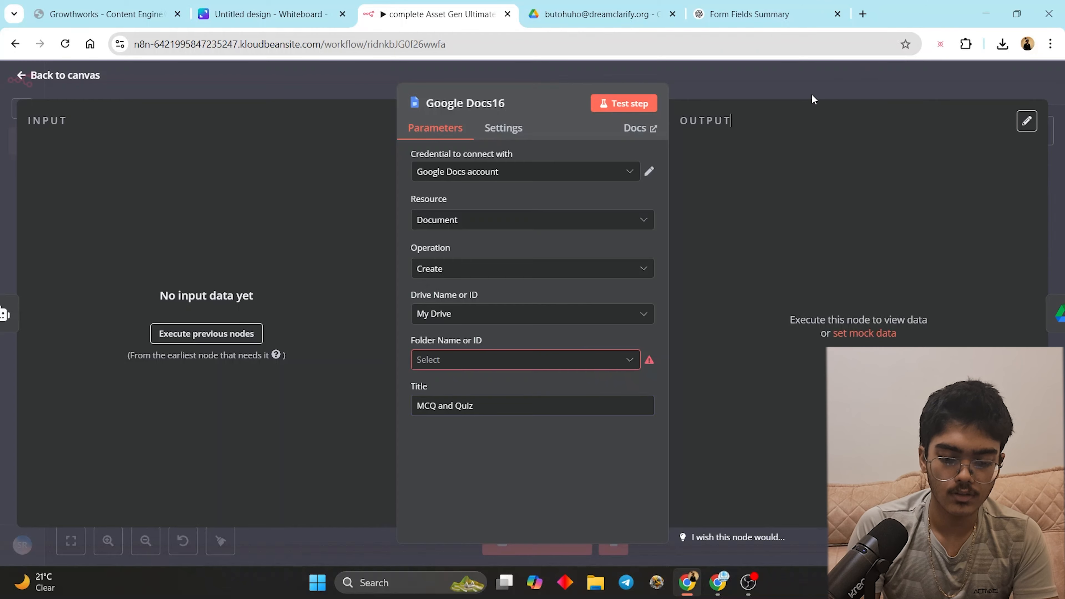
click(723, 87)
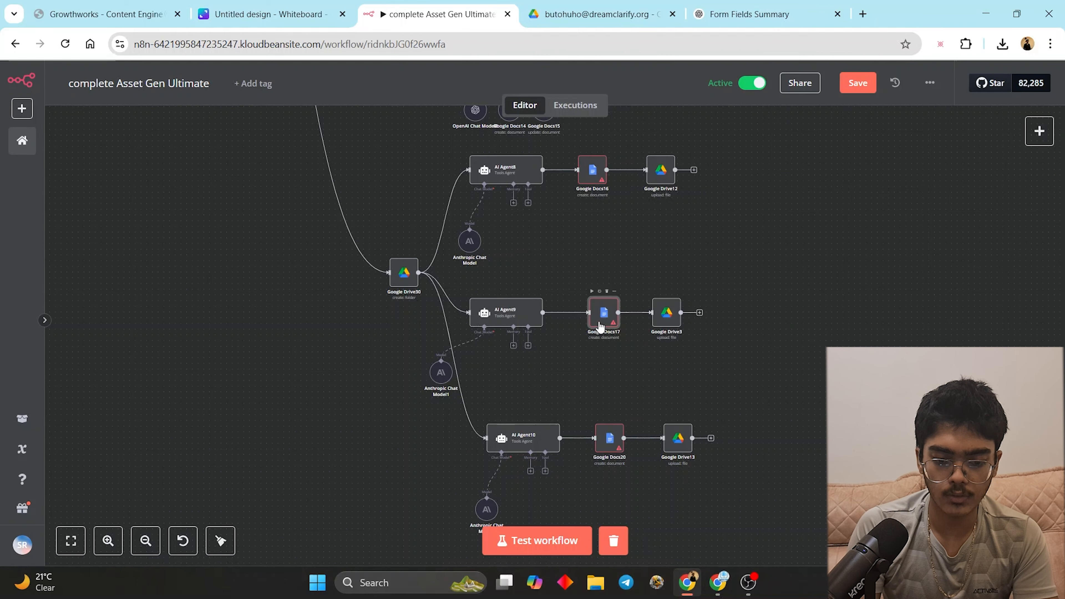
- Title Google Docs17's document 'Worksheet'
double_click(601, 326)
click(513, 407)
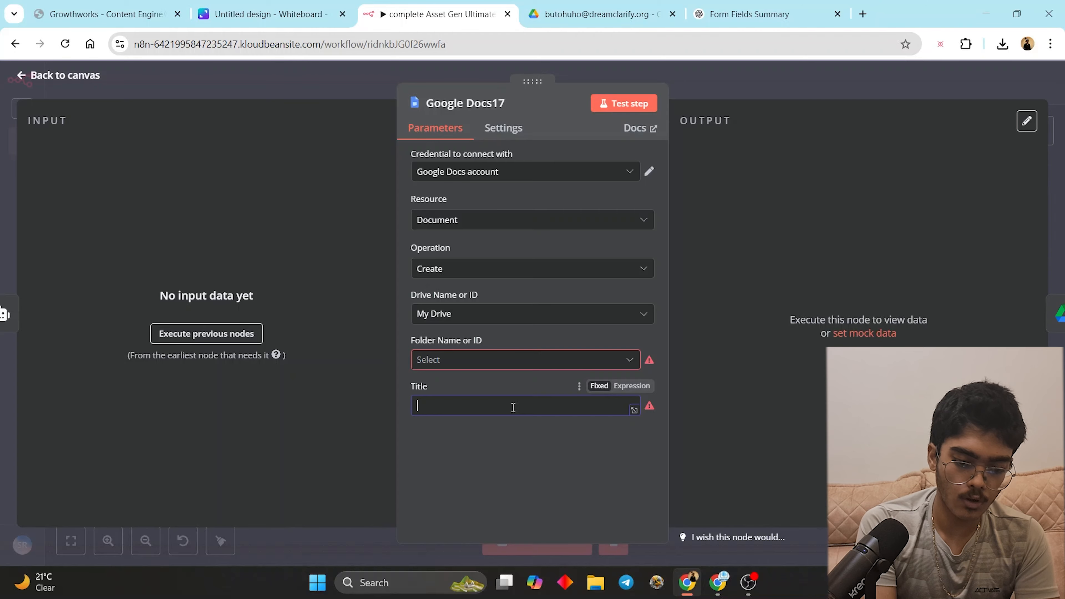
text(Worksheet)
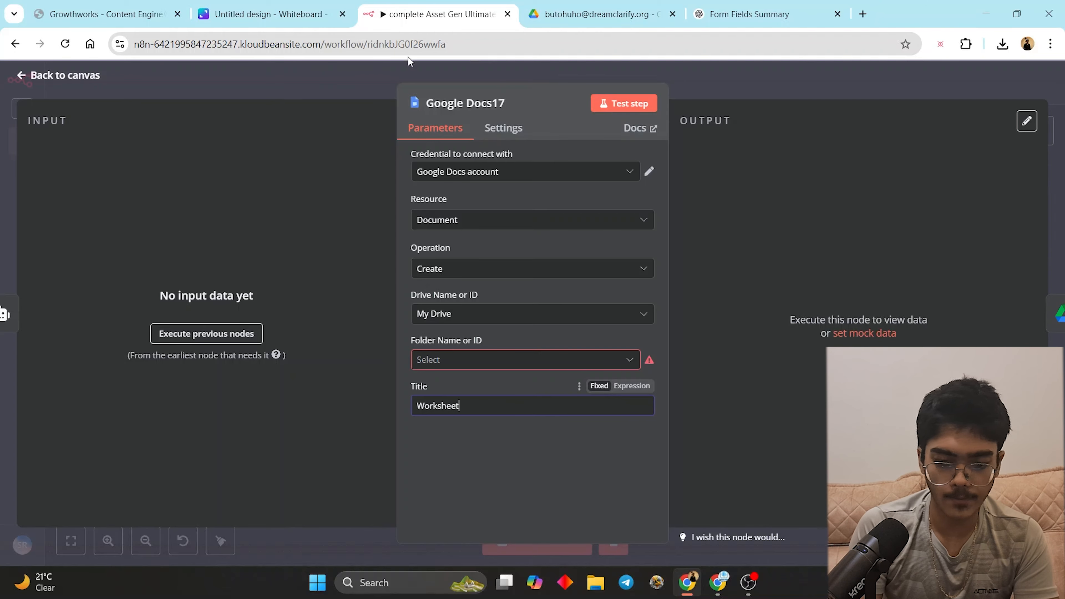
click(687, 88)
- Title Google Docs20's document 'Cheatsheet', leaving no folder chosen and the drive on My Drive
double_click(609, 450)
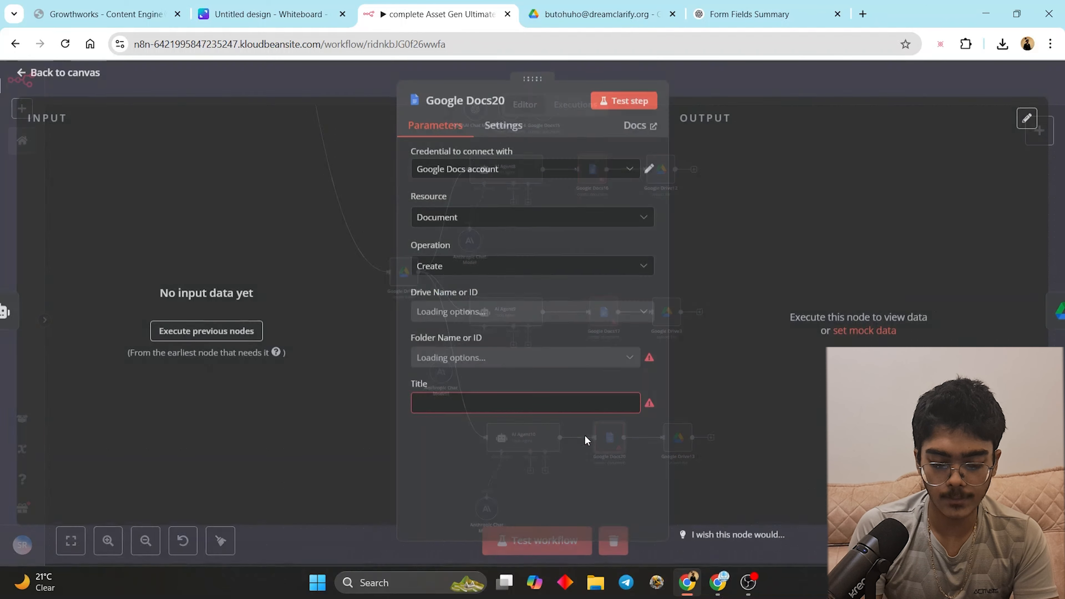
click(559, 413)
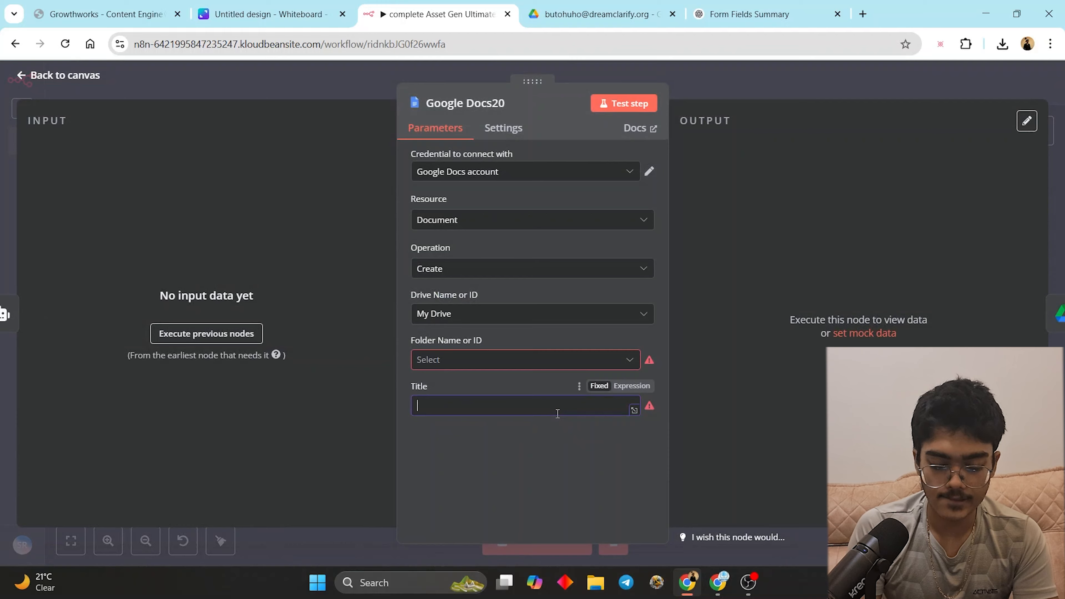
text(Ch)
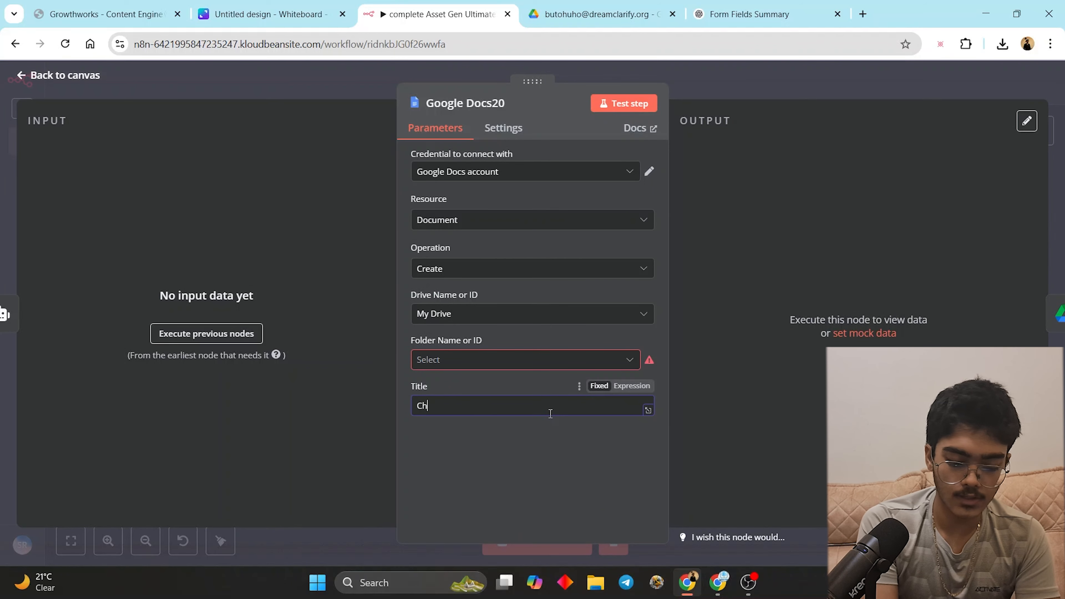
text(eatsheet)
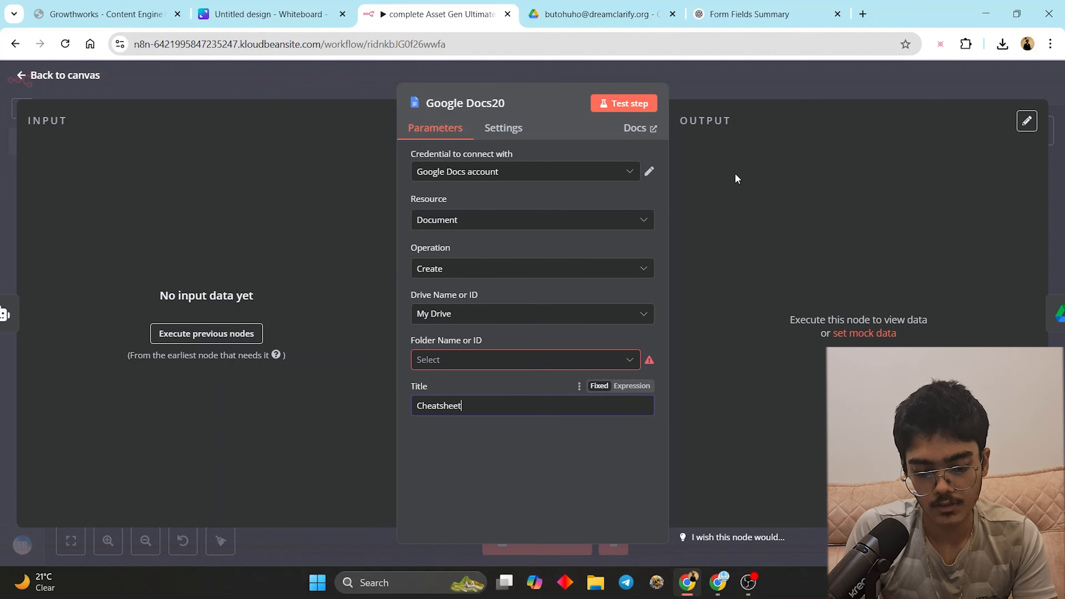
click(527, 360)
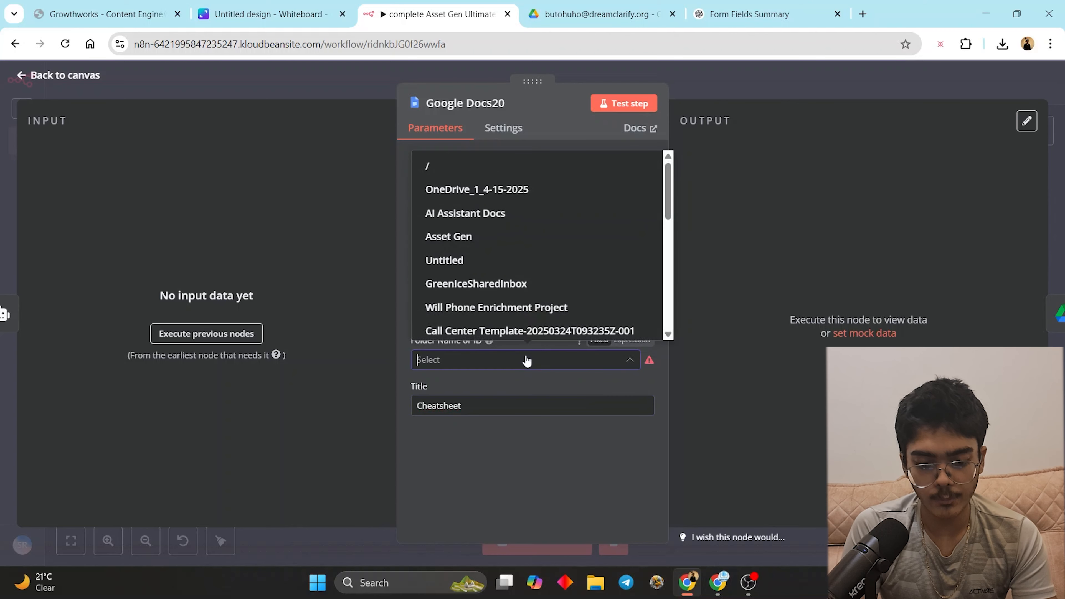
click(527, 361)
click(527, 361)
scroll(494, 267, down, 3)
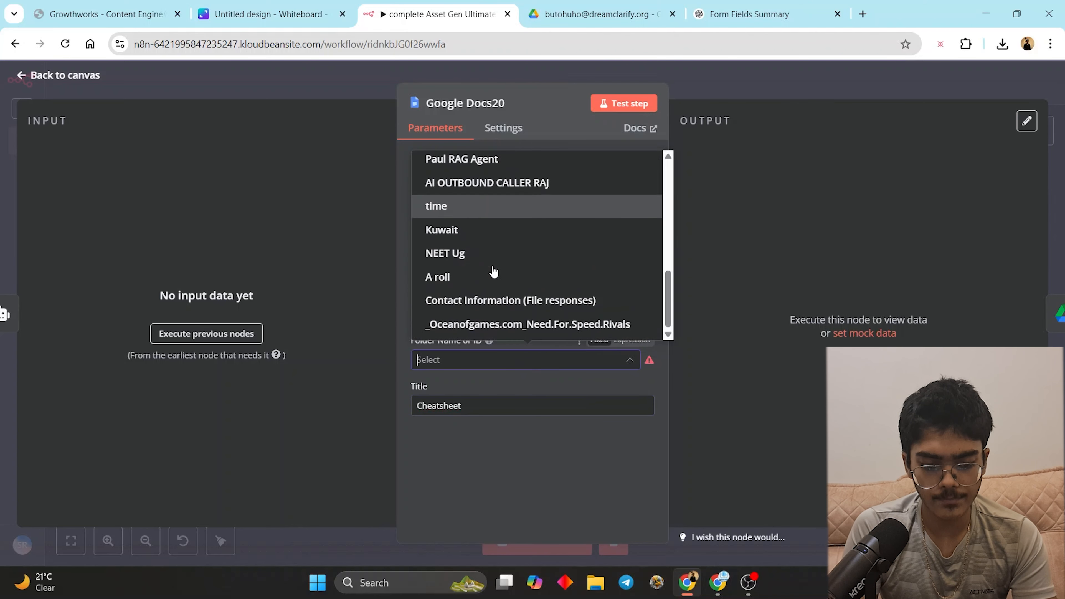
click(741, 239)
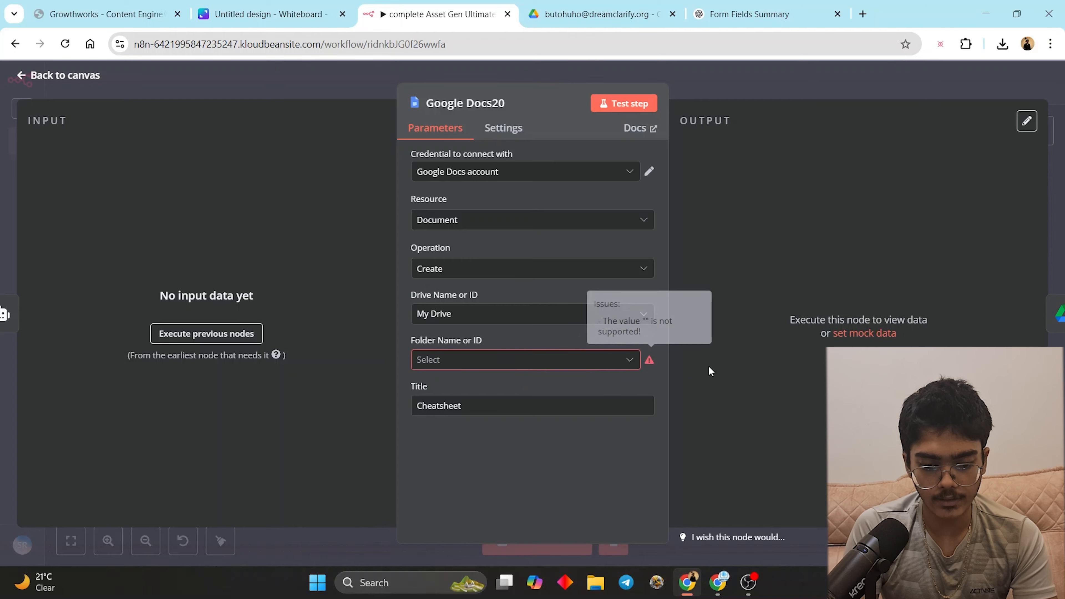
click(566, 315)
click(639, 327)
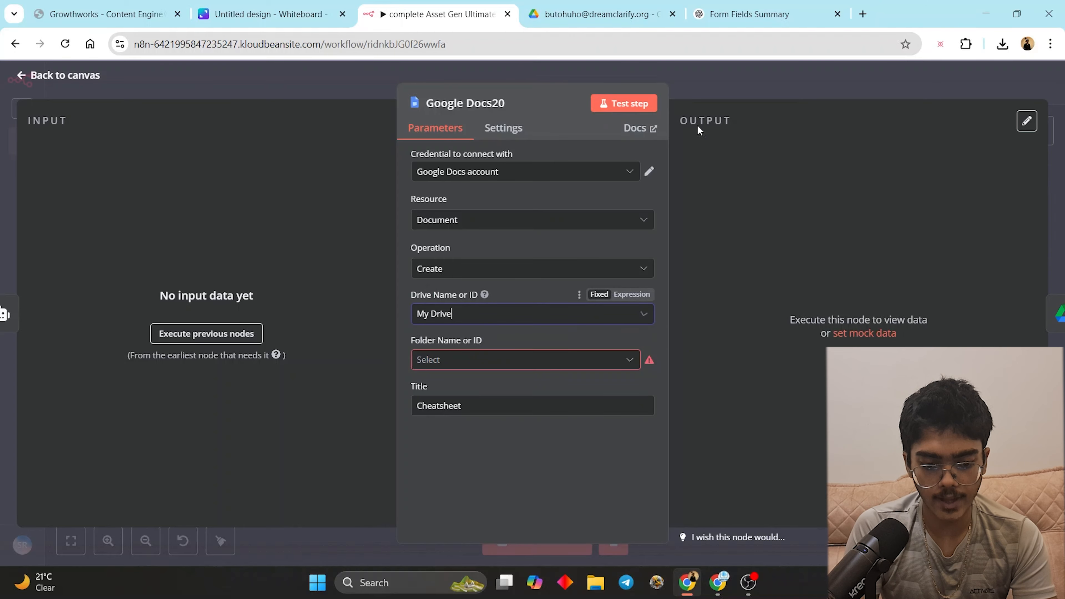
click(694, 89)
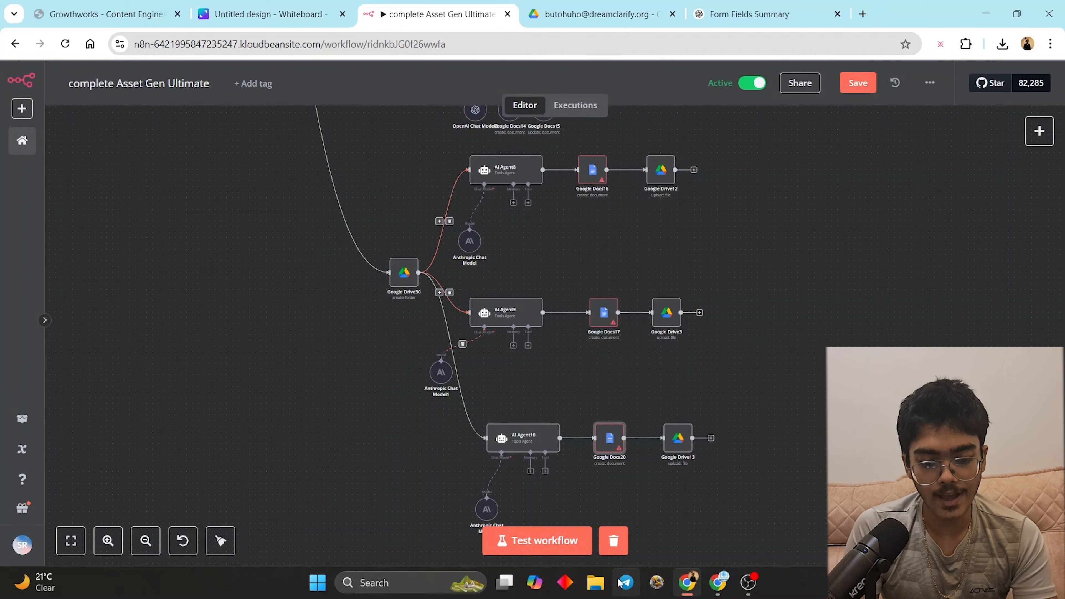
- Remove the three AI agent to Google Docs connections and save the workflow
drag(398, 212, 497, 416)
drag(461, 462, 443, 243)
click(651, 193)
click(657, 336)
click(669, 461)
click(857, 82)
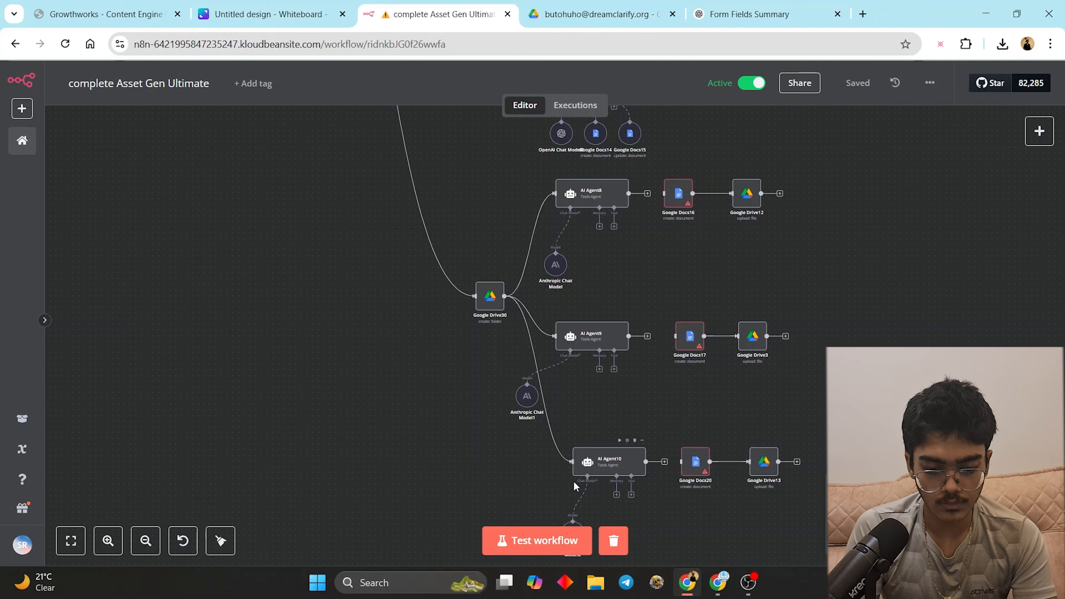
- Start a test run of the whole workflow, then stop it
click(554, 543)
scroll(448, 378, down, 2)
scroll(430, 233, down, 4)
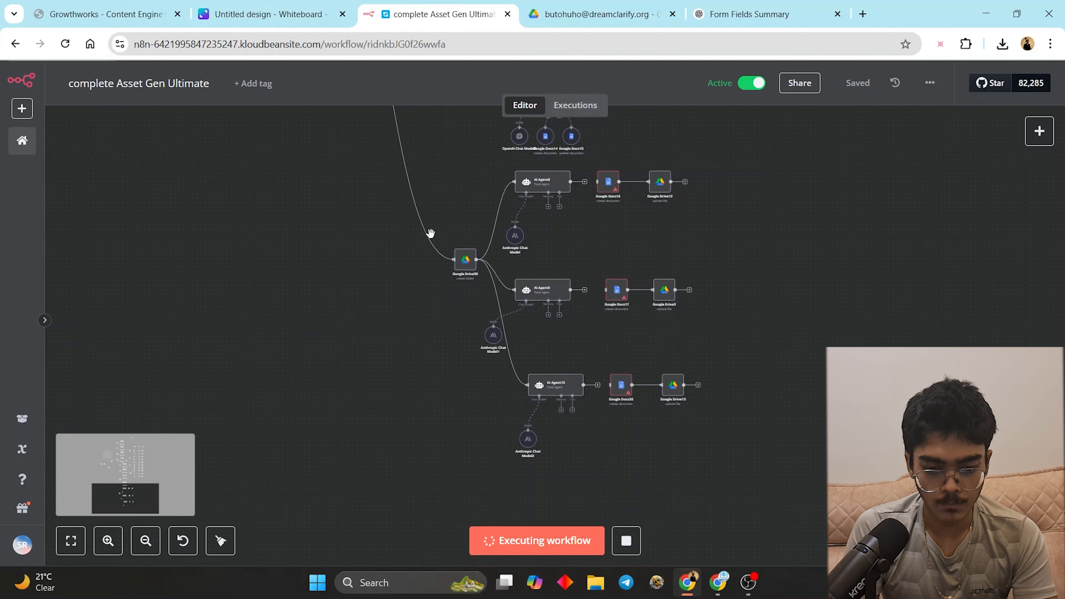
drag(441, 155, 453, 596)
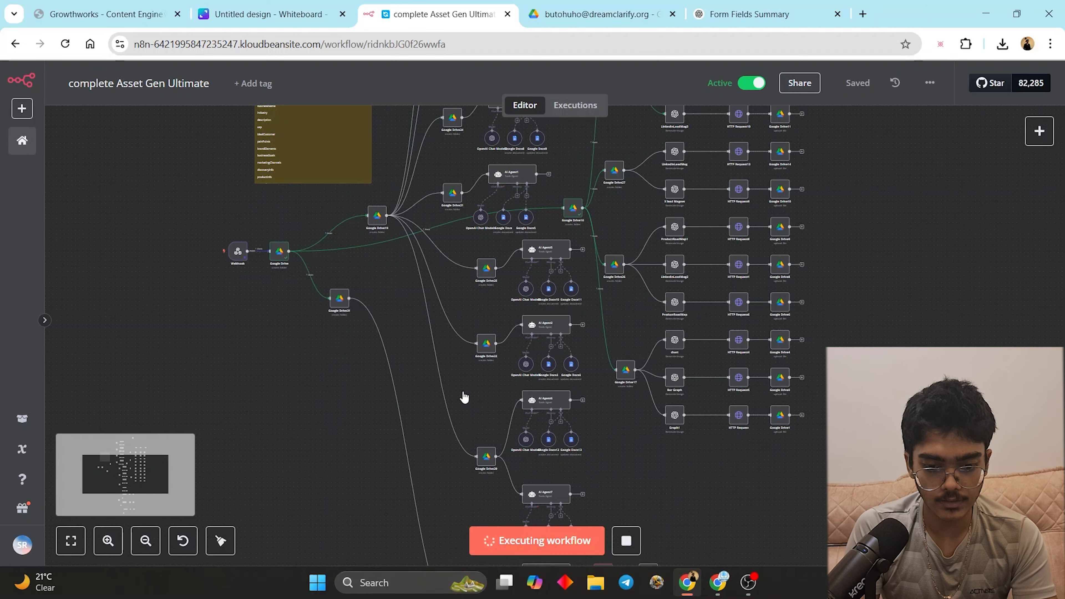
drag(434, 241, 454, 347)
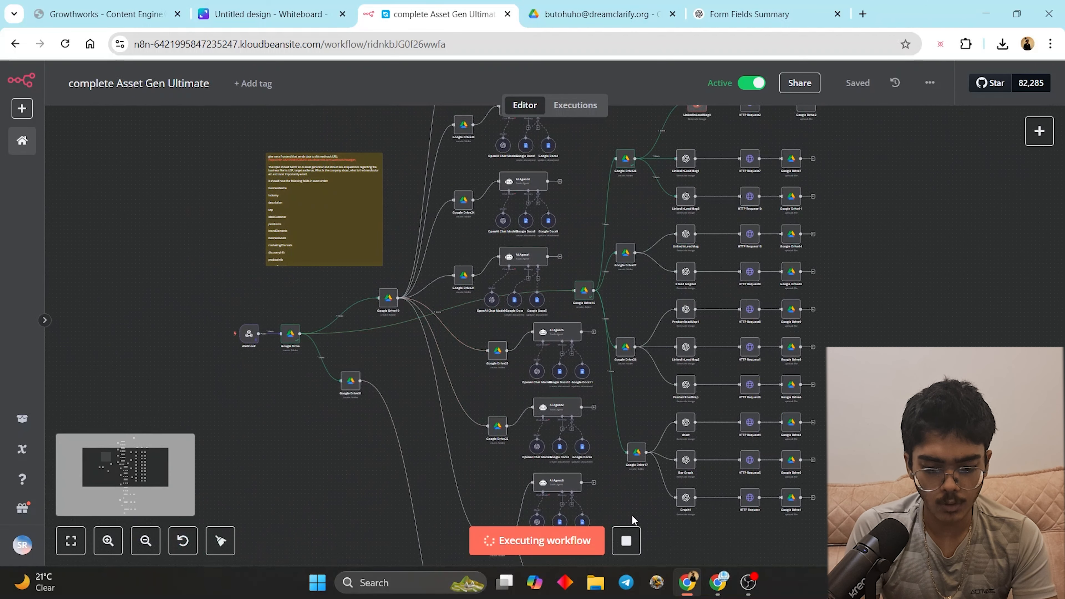
click(626, 540)
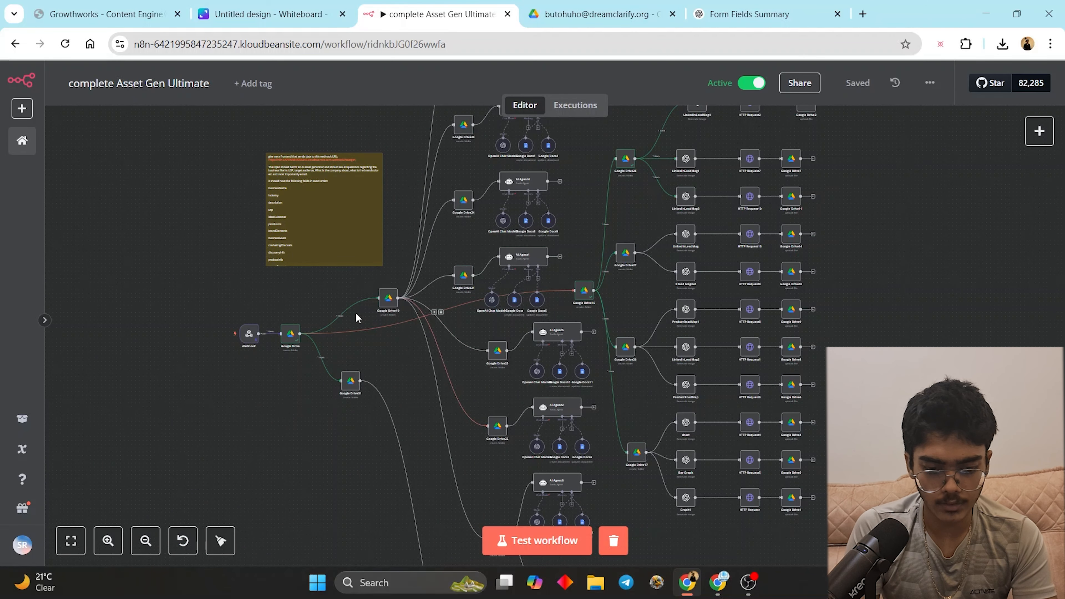
- Delete the Google Drive to Google Drive19 and Google Drive16 connections, then start and stop another test run
click(343, 315)
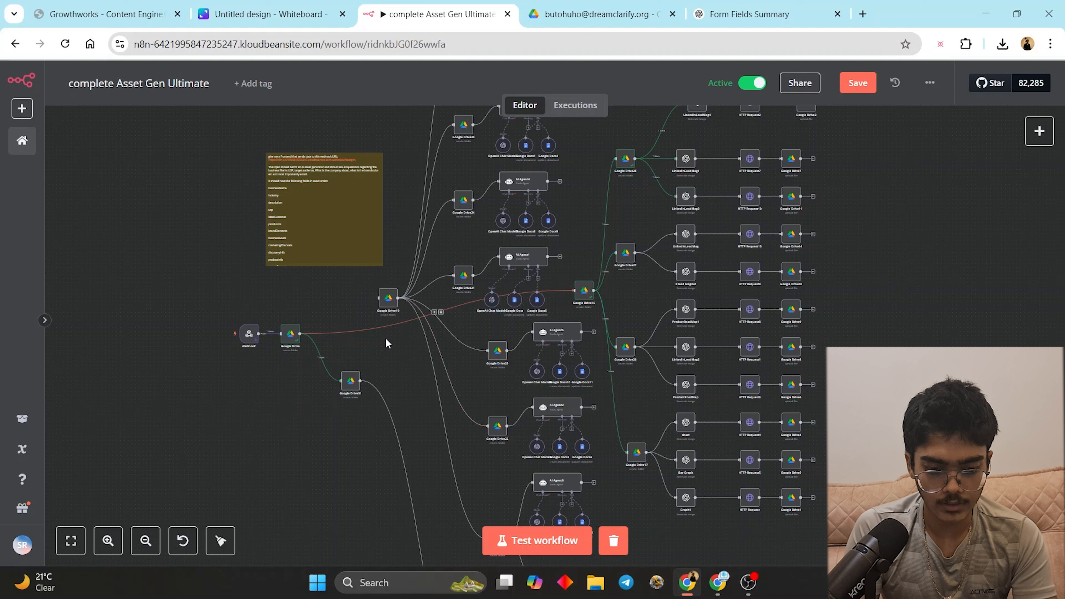
click(440, 312)
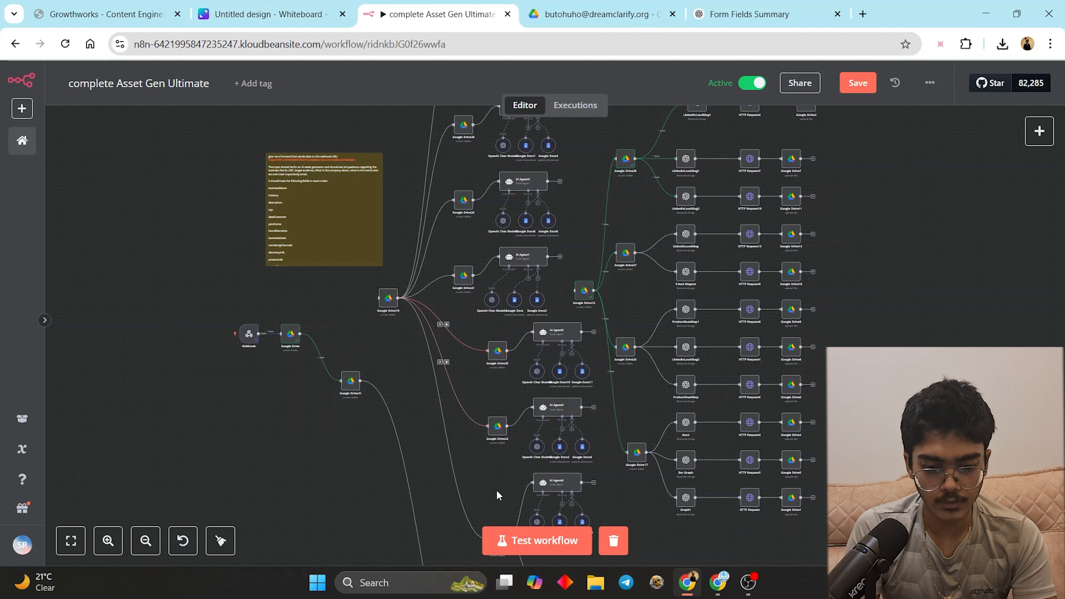
click(507, 539)
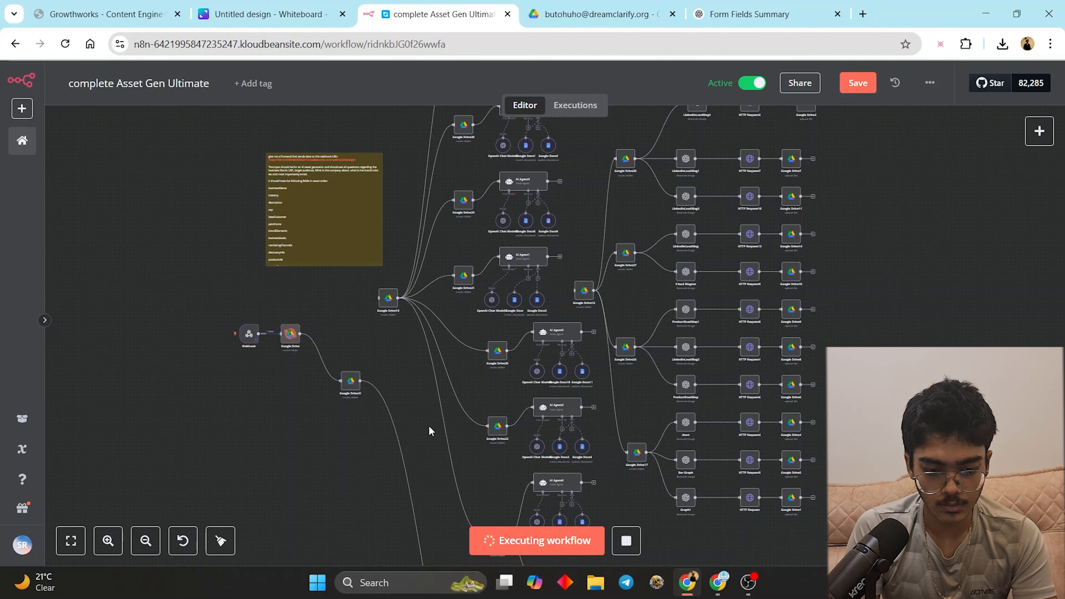
drag(430, 431, 414, 176)
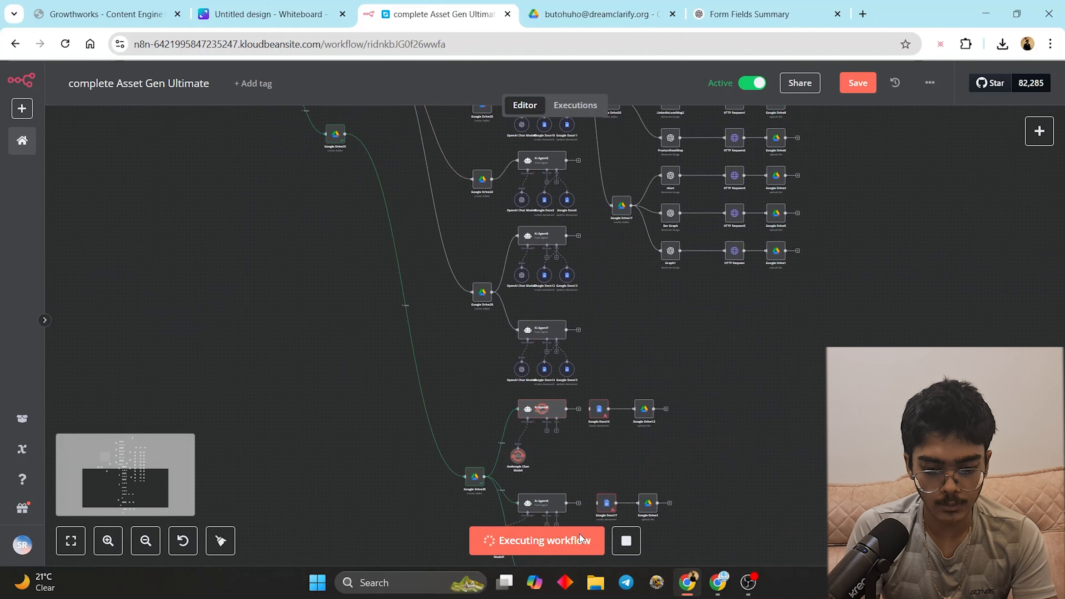
click(633, 548)
drag(587, 516, 606, 414)
- Inspect the Google Drive30 node's settings
scroll(570, 426, up, 4)
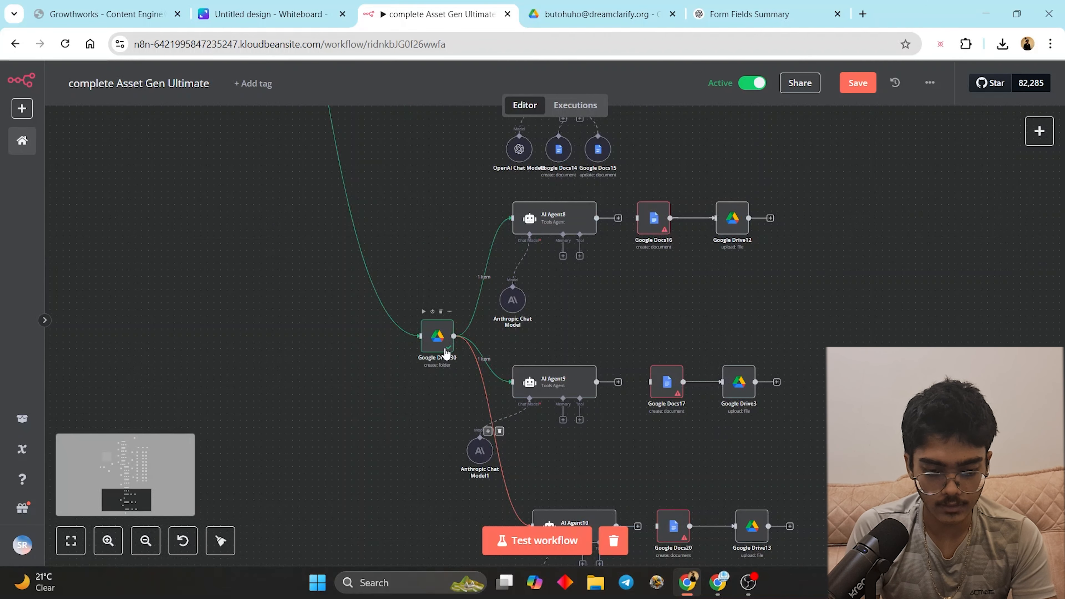
double_click(436, 343)
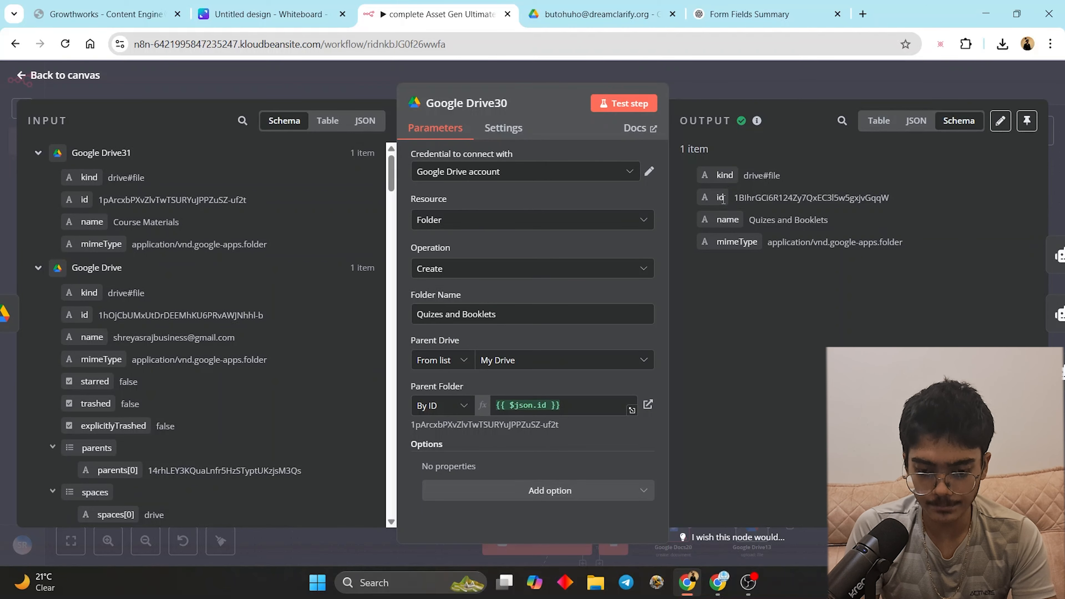
click(777, 95)
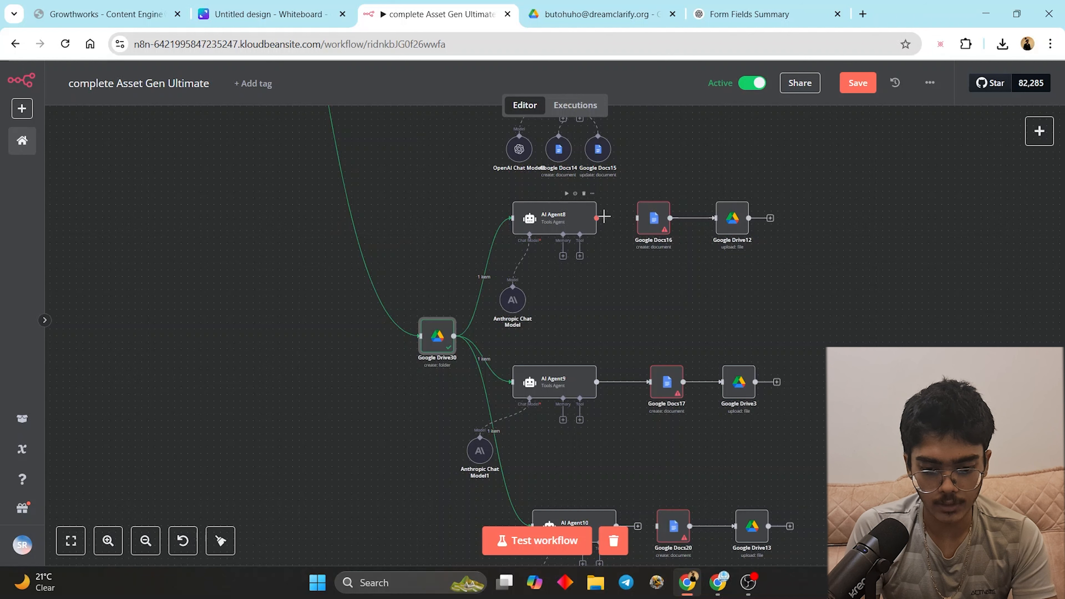
scroll(646, 397, down, 3)
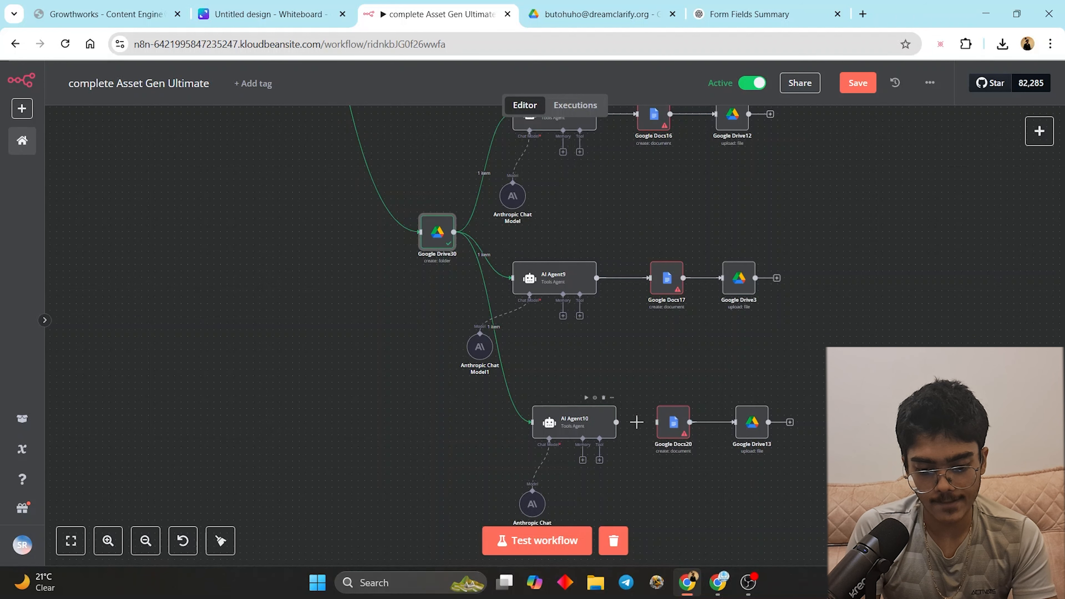
scroll(617, 255, up, 3)
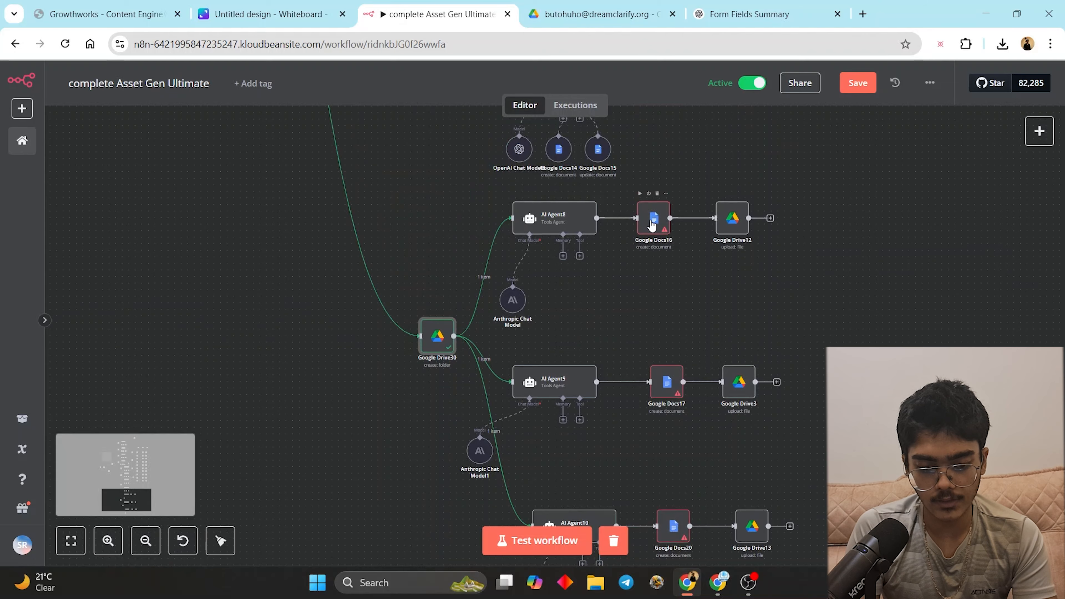
- From Google Docs16, execute the previous nodes so it receives input data
double_click(652, 225)
click(467, 361)
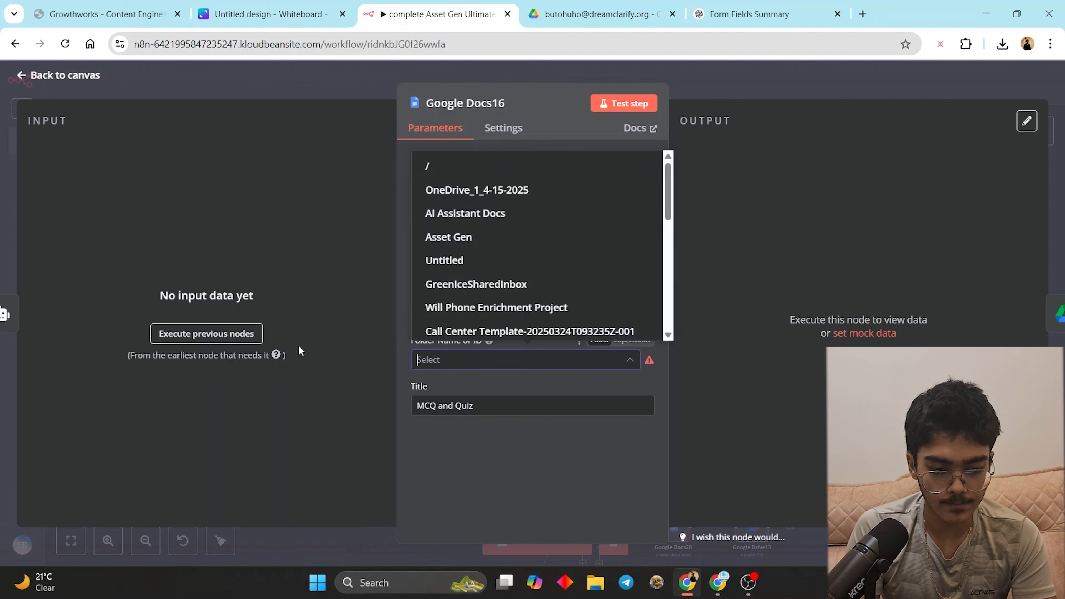
click(206, 334)
click(690, 95)
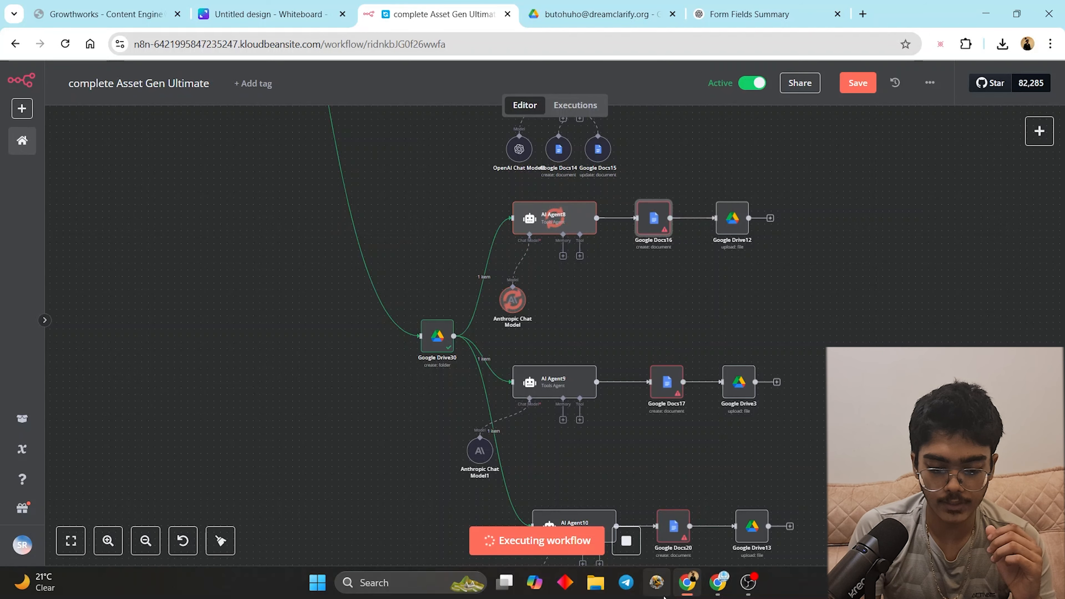
click(717, 582)
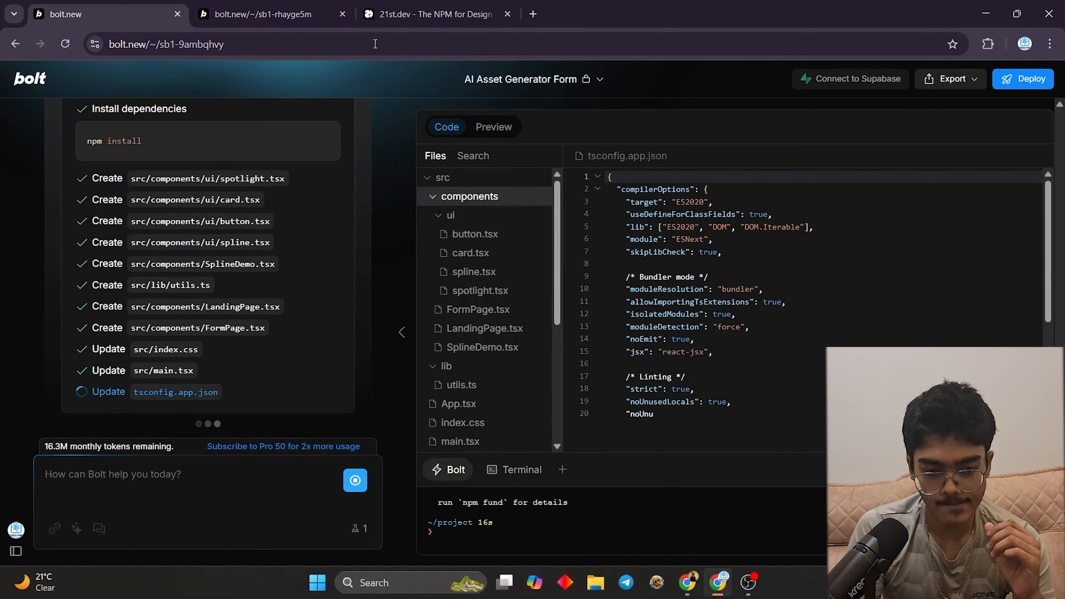
click(686, 582)
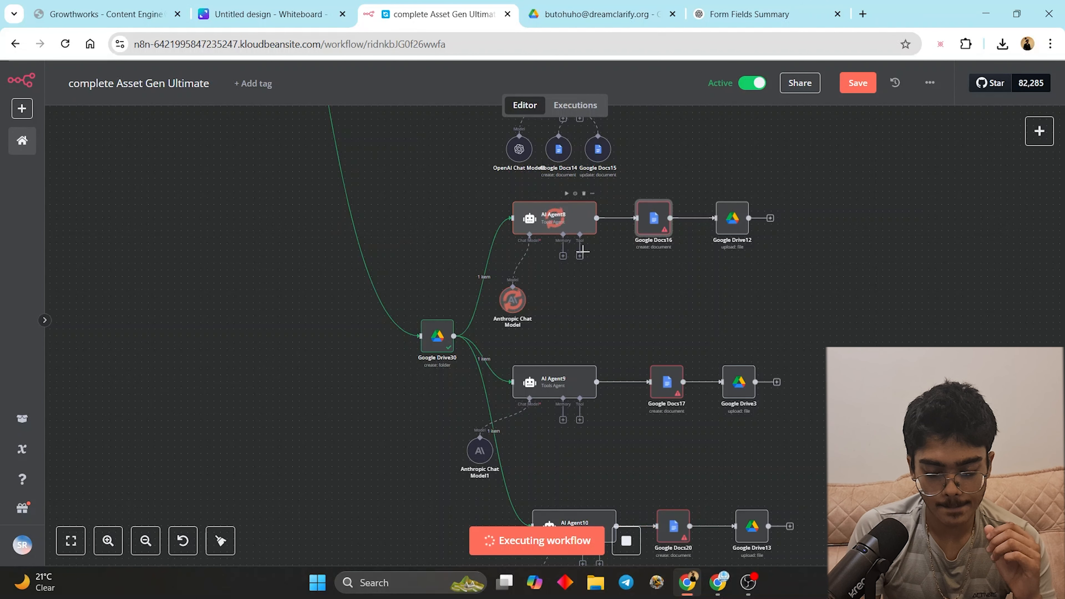
drag(601, 295, 582, 385)
scroll(761, 272, up, 4)
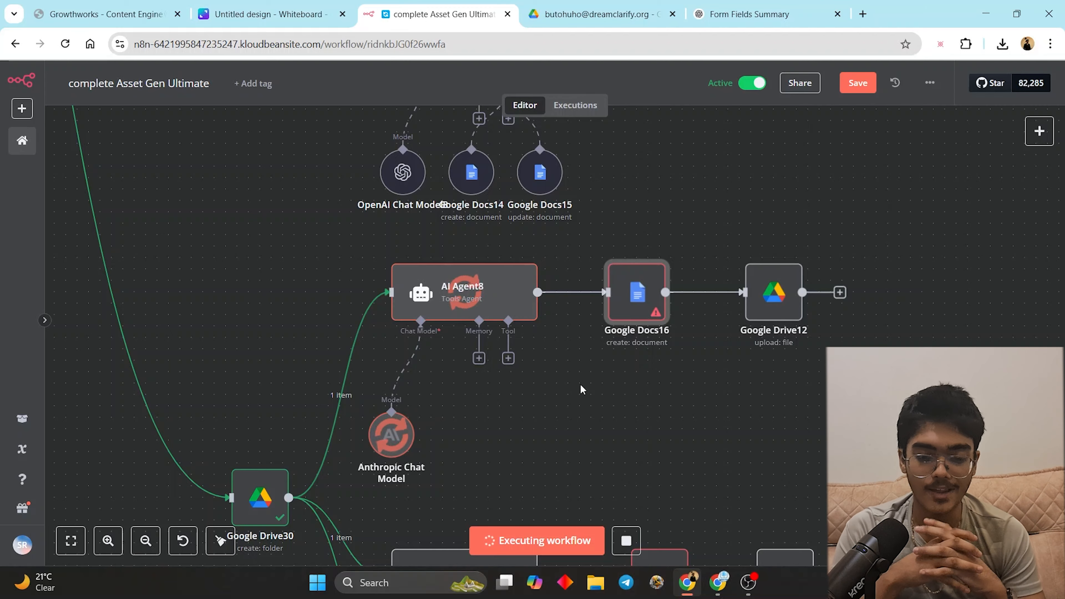
mouse_move(403, 190)
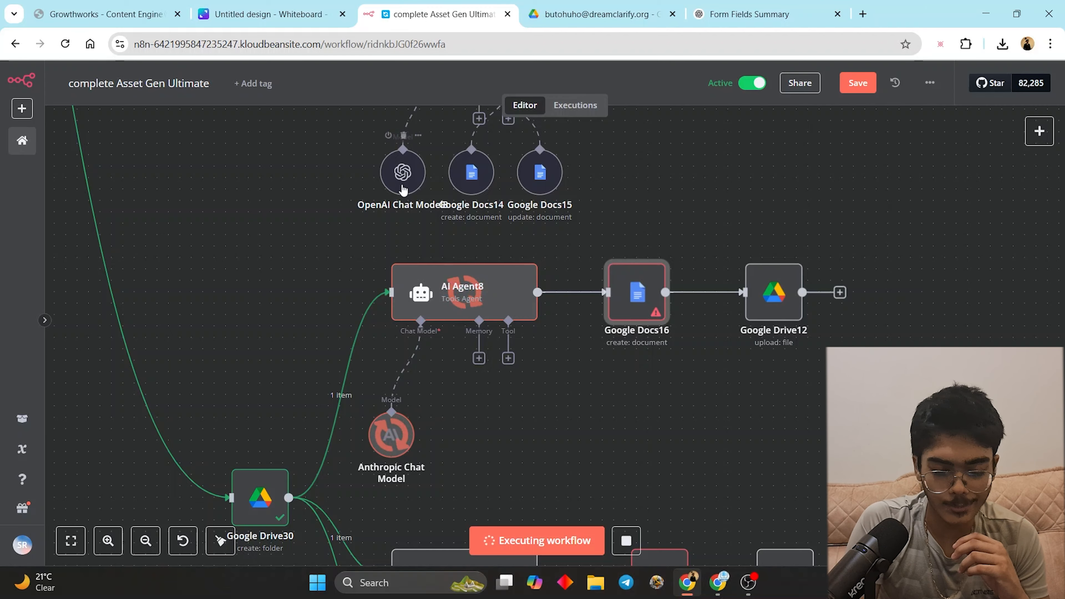
- After checking AI Agent8's output, map Google Drive30's folder id into Google Docs16's Folder Name or ID
double_click(462, 293)
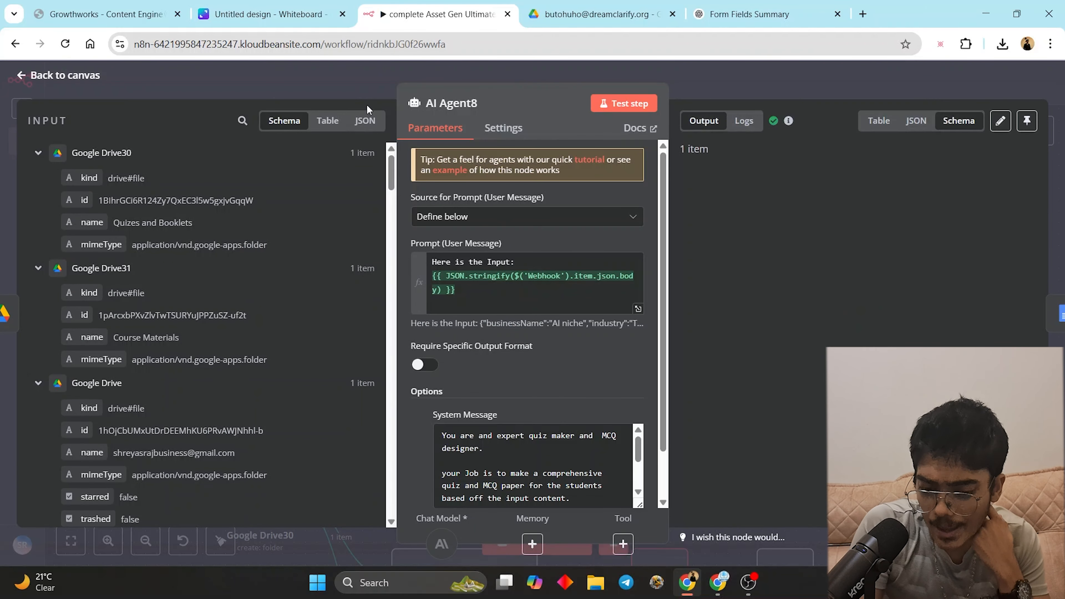
click(878, 84)
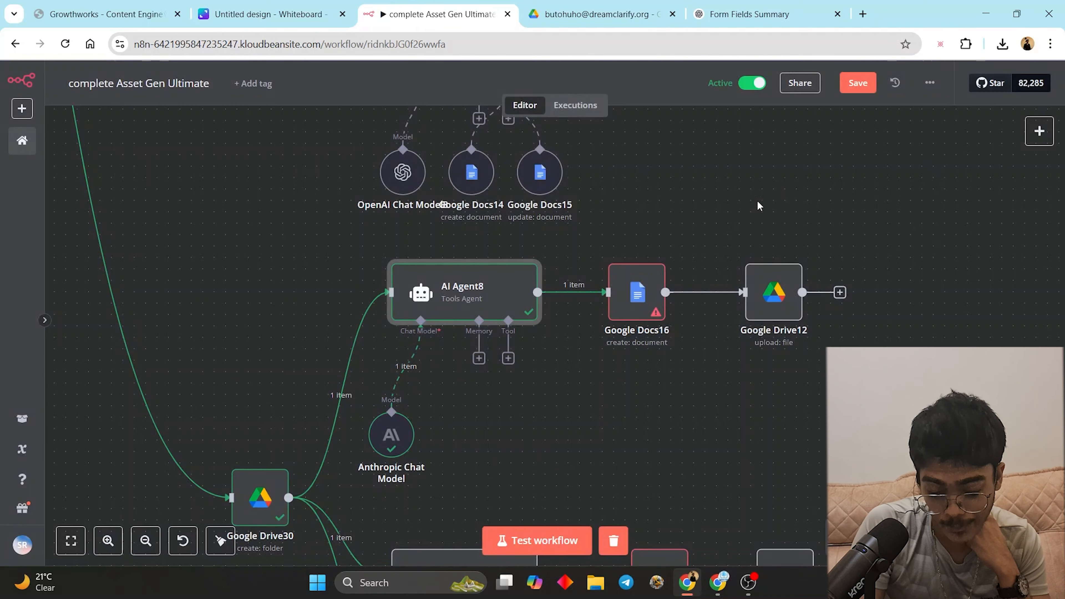
click(650, 302)
double_click(650, 301)
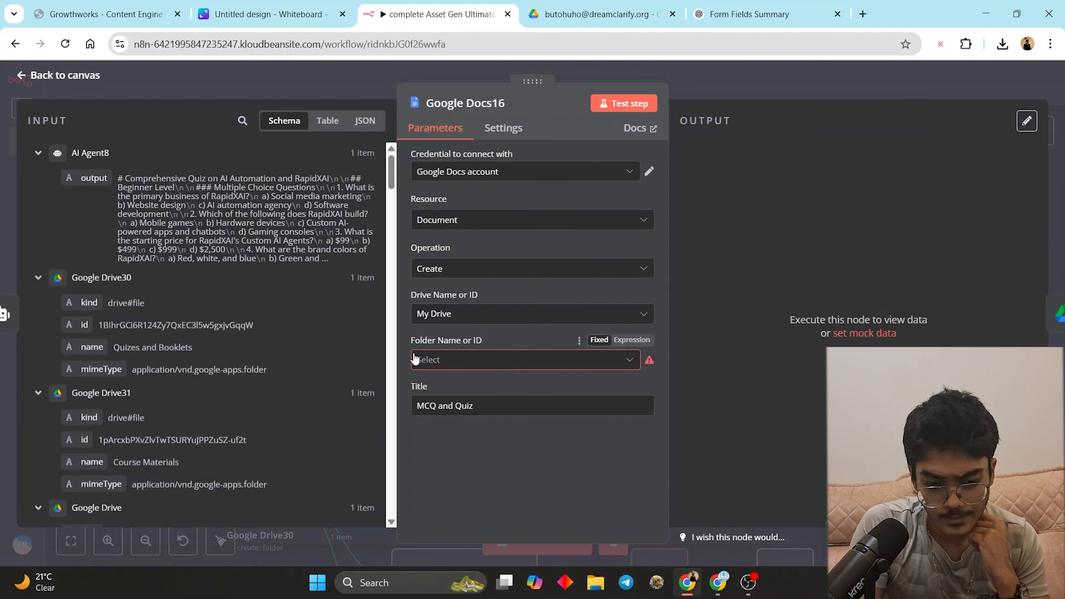
click(579, 341)
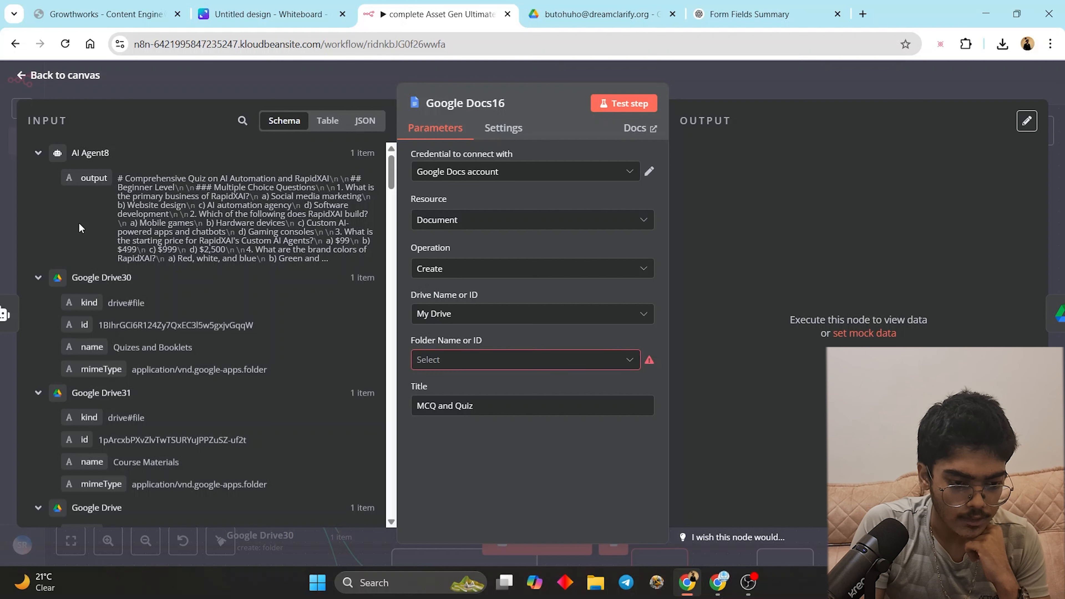
scroll(80, 227, down, 3)
scroll(82, 252, up, 1)
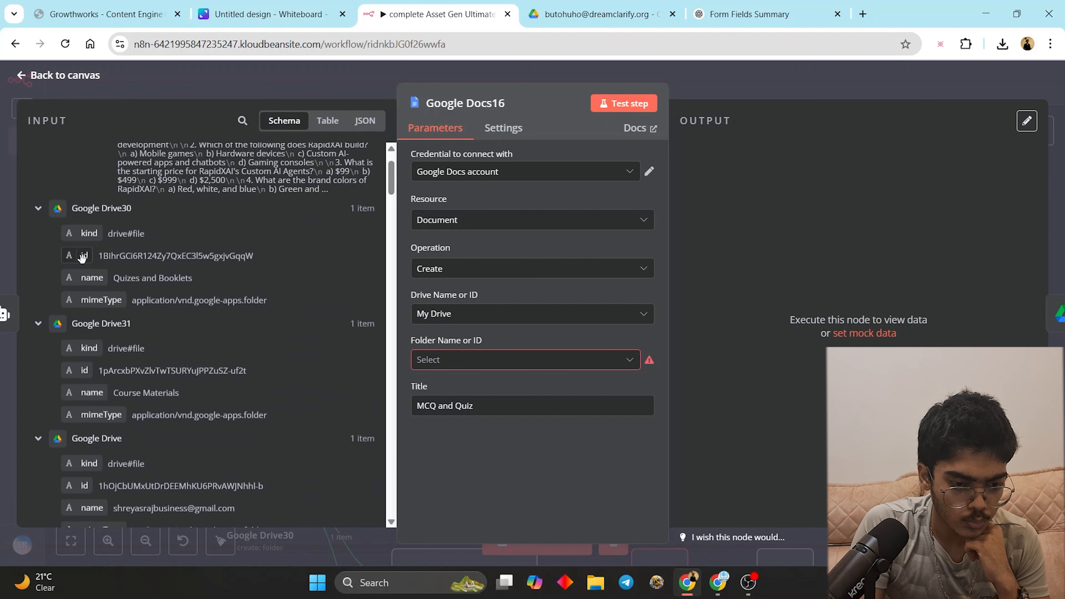
drag(81, 259, 524, 360)
click(724, 255)
scroll(94, 179, up, 2)
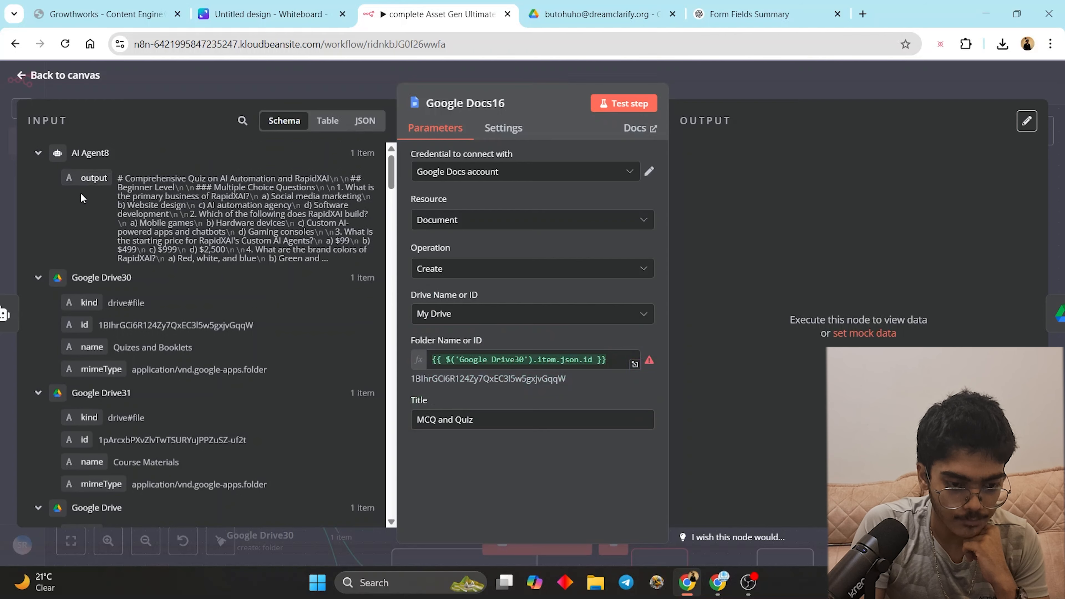
drag(87, 180, 536, 314)
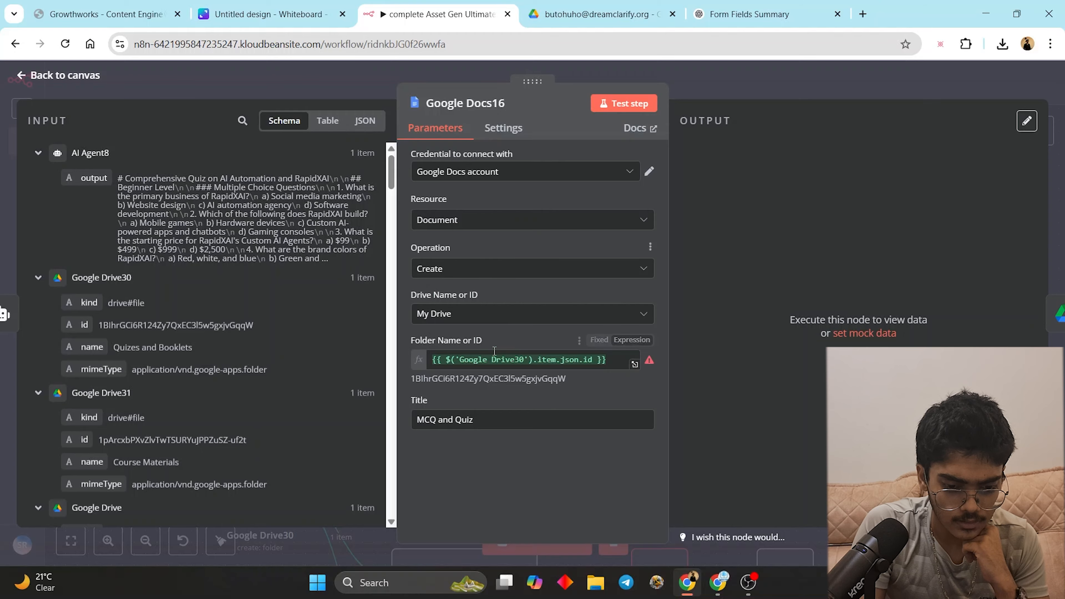
click(717, 85)
- Remove the Google Docs16 to Google Drive12 connection and test-run Google Docs16
drag(760, 310, 888, 294)
click(739, 286)
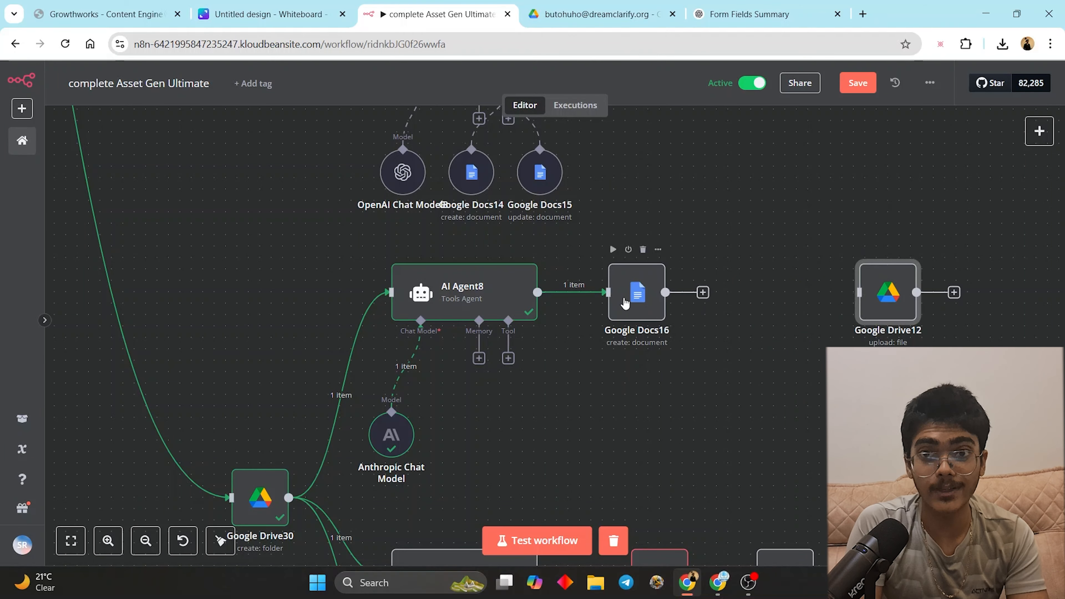
click(703, 292)
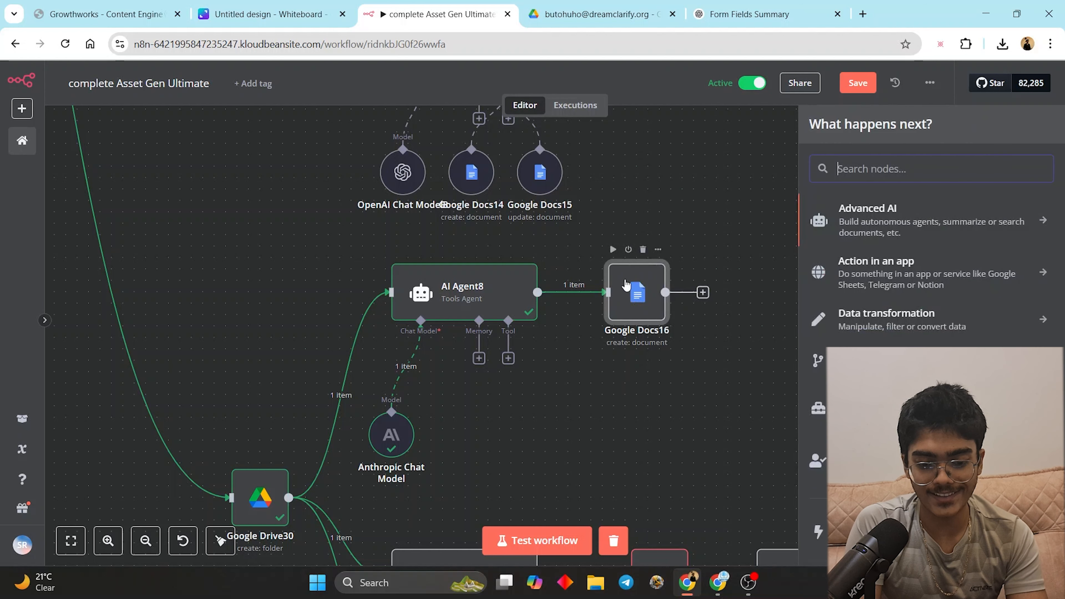
click(613, 249)
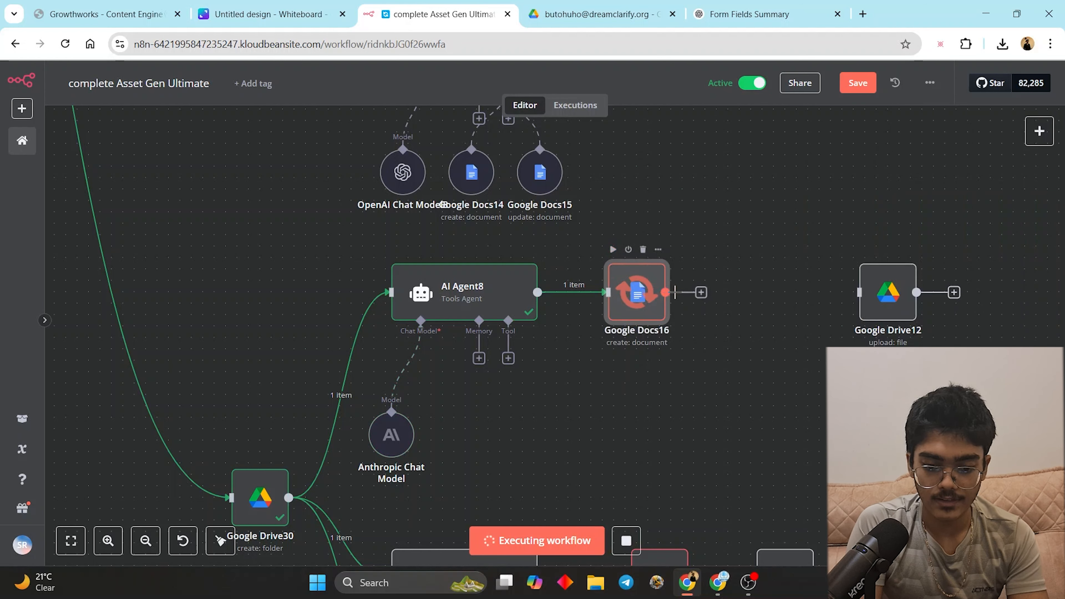
- Add a Google Docs 'Update a document' node after Google Docs16
drag(691, 290, 746, 261)
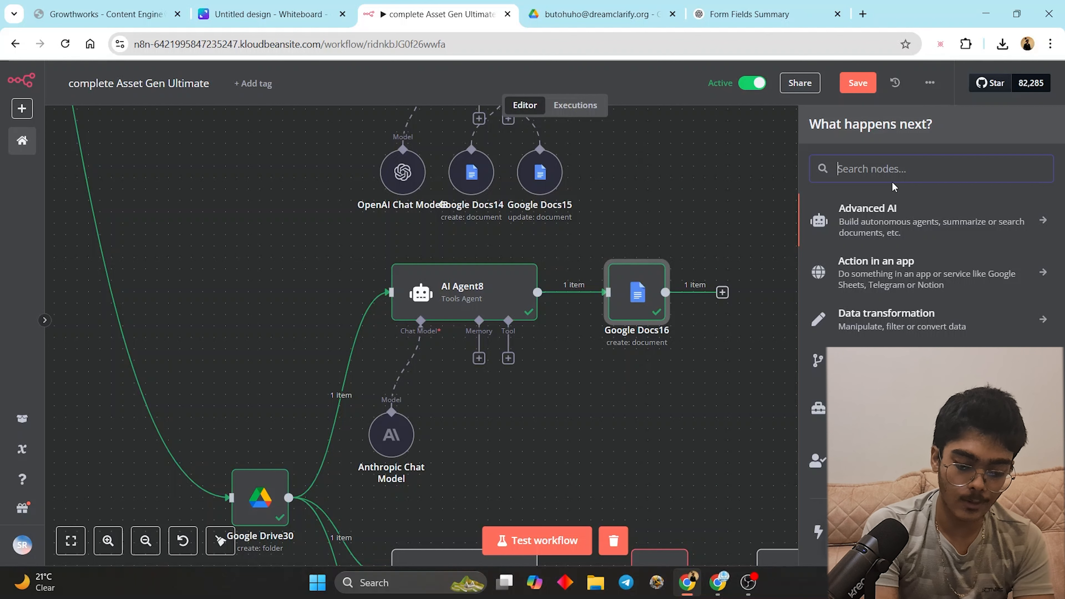
text(update)
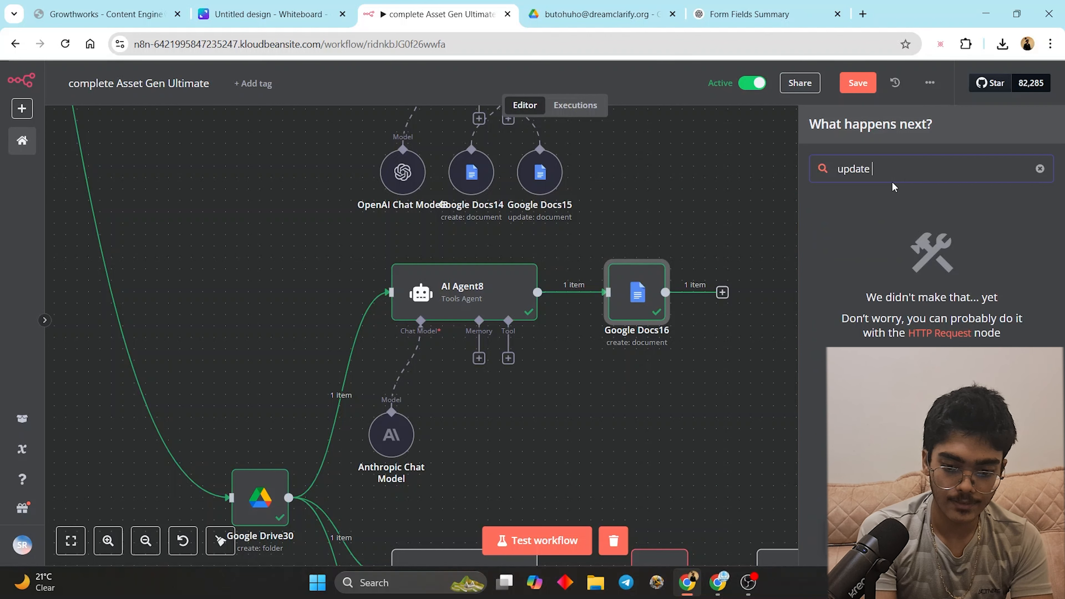
key(ctrl+a)
text(doc)
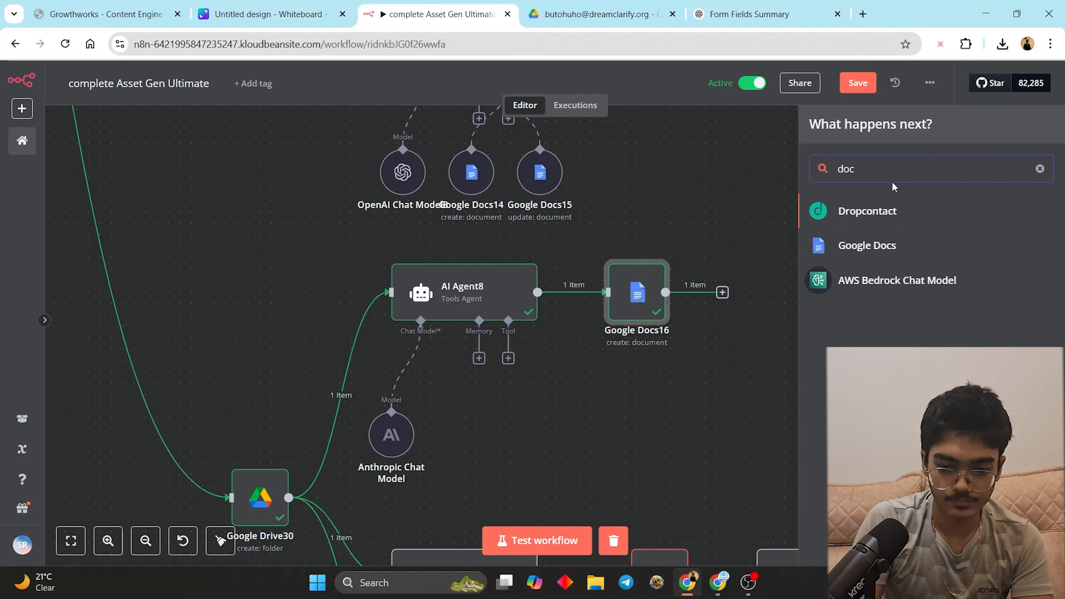
click(880, 245)
click(871, 292)
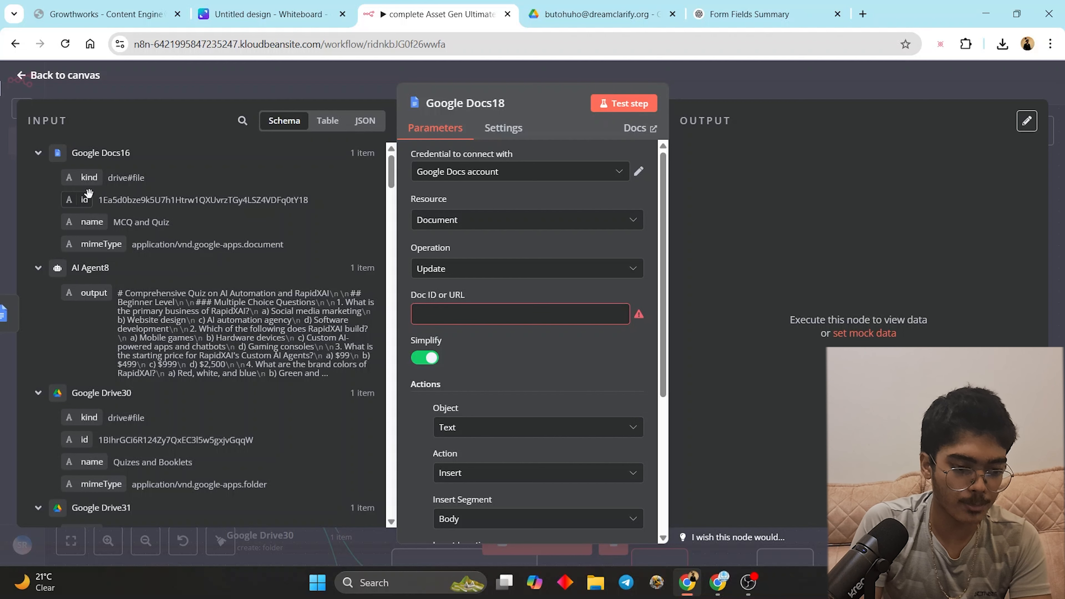
- Set the Doc ID to Google Docs16's document id and the Text to AI Agent8's output, then test
drag(78, 198, 470, 314)
scroll(470, 313, down, 5)
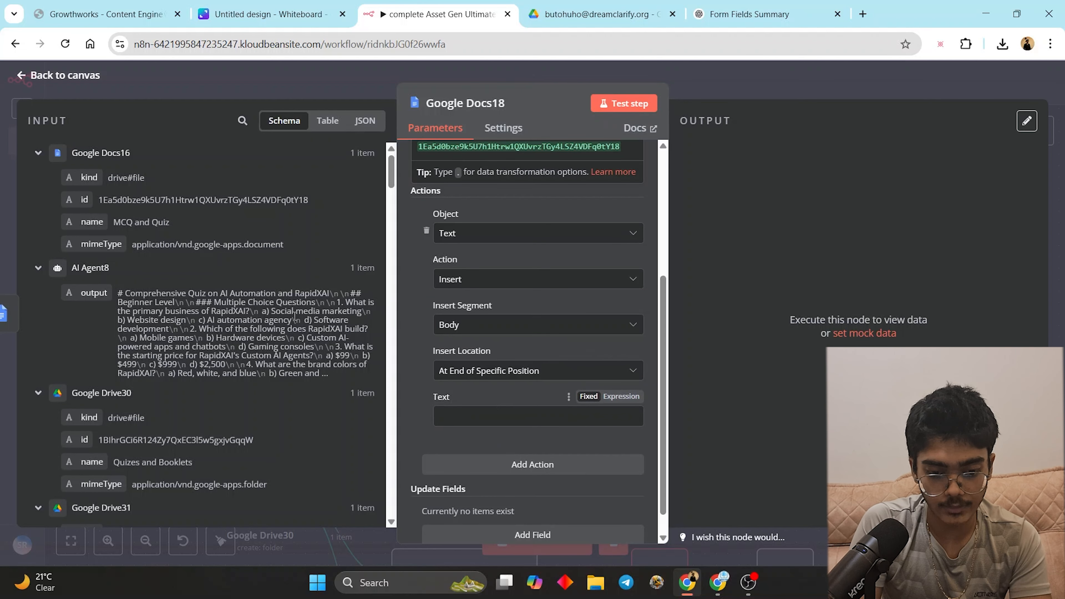
drag(94, 286, 224, 302)
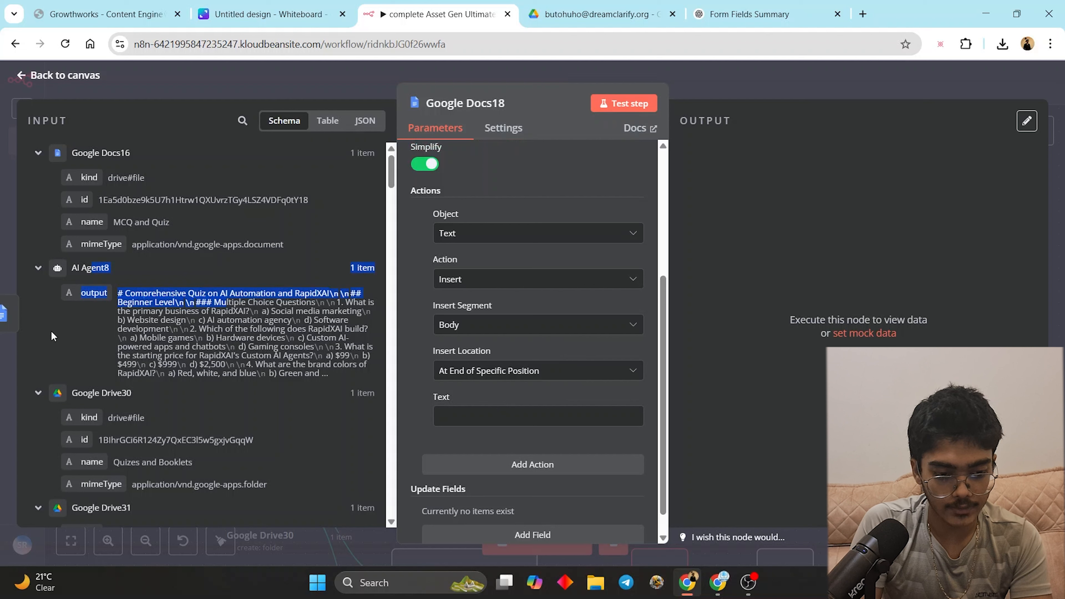
click(86, 294)
drag(82, 294, 482, 417)
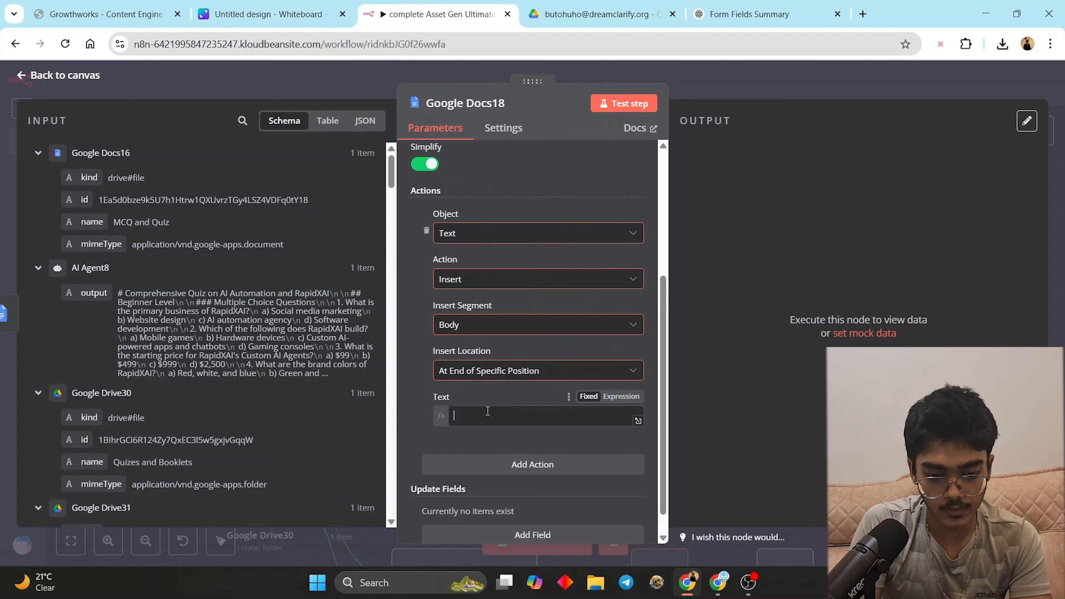
scroll(537, 474, down, 5)
click(712, 310)
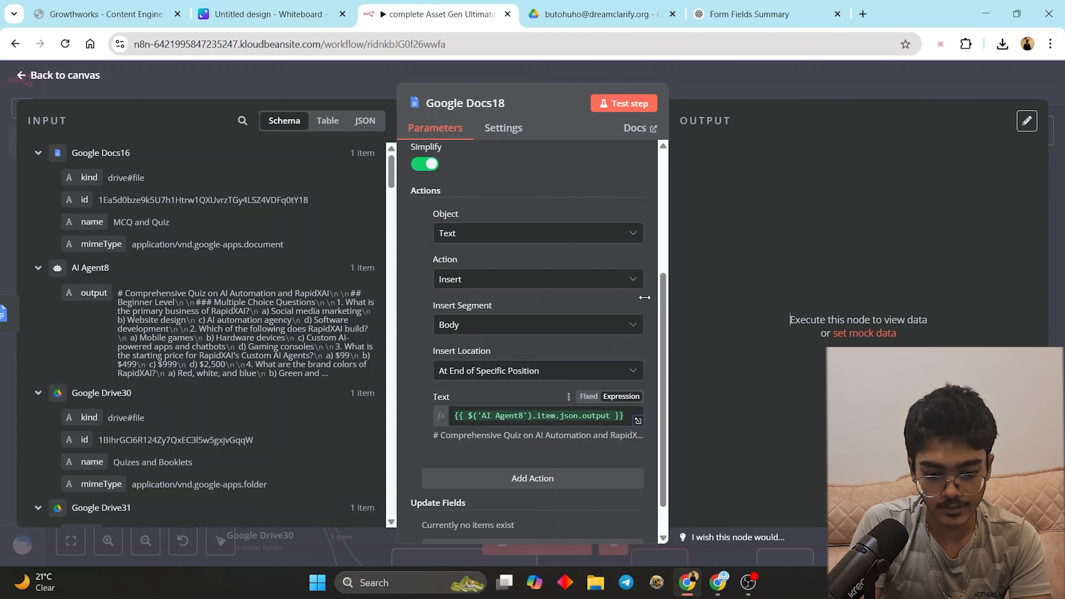
scroll(520, 468, down, 2)
click(625, 107)
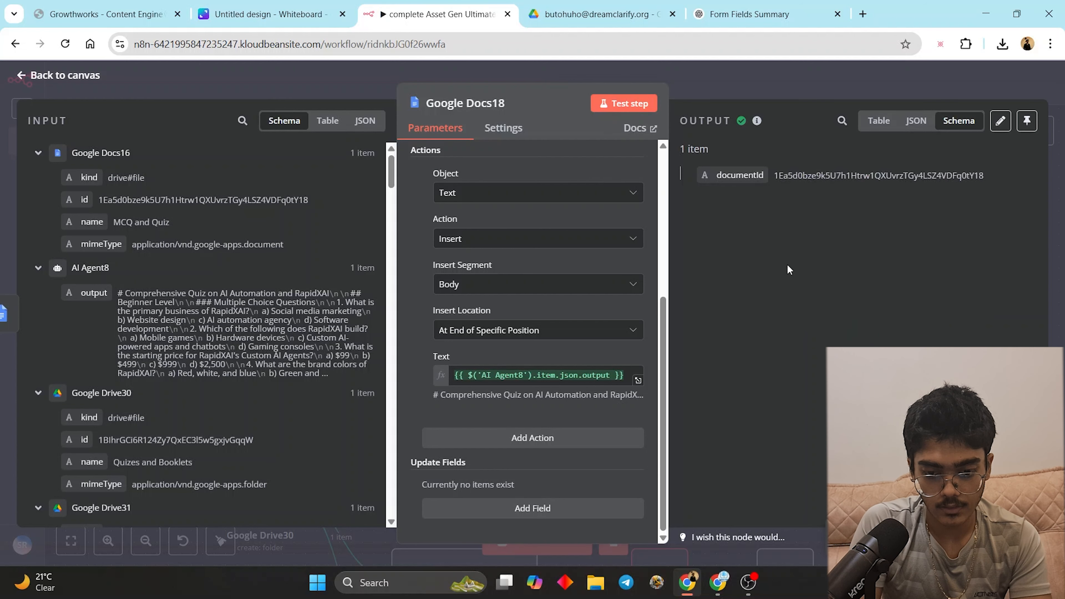
- In Drive, go up to the Asset Gen folder and select the most recent client folder
click(599, 14)
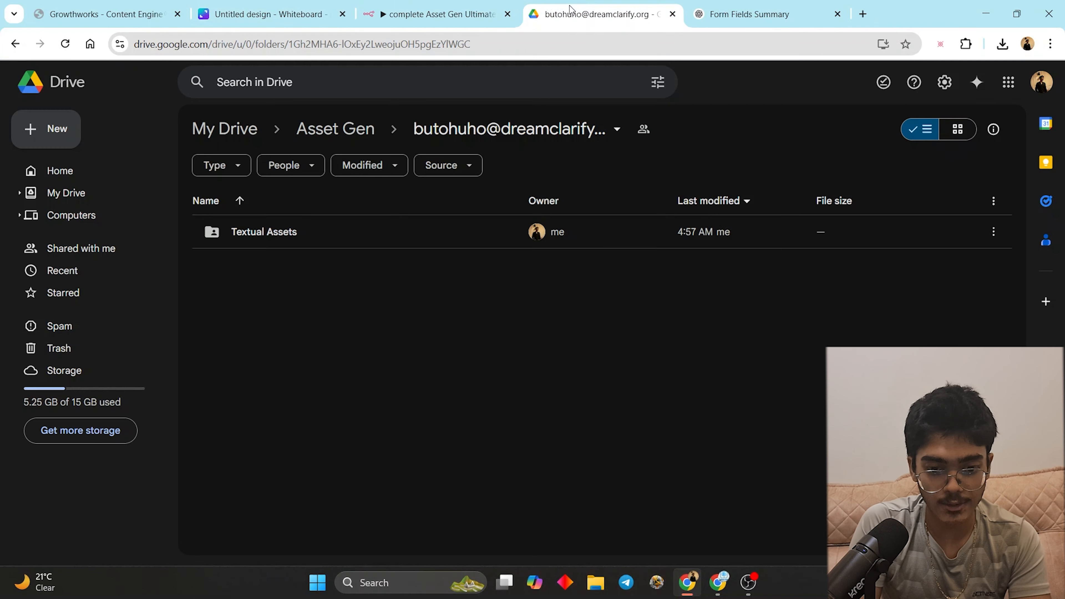
click(331, 130)
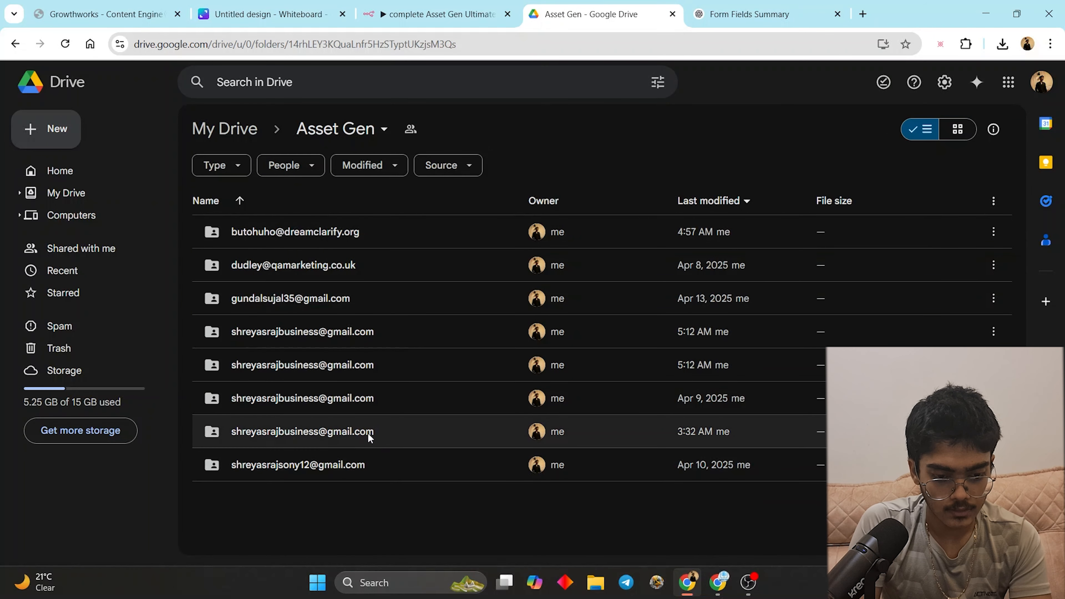
click(379, 230)
- Back in n8n, close the node panel and open the folder-creating Google Drive node's settings
click(436, 14)
key(Escape)
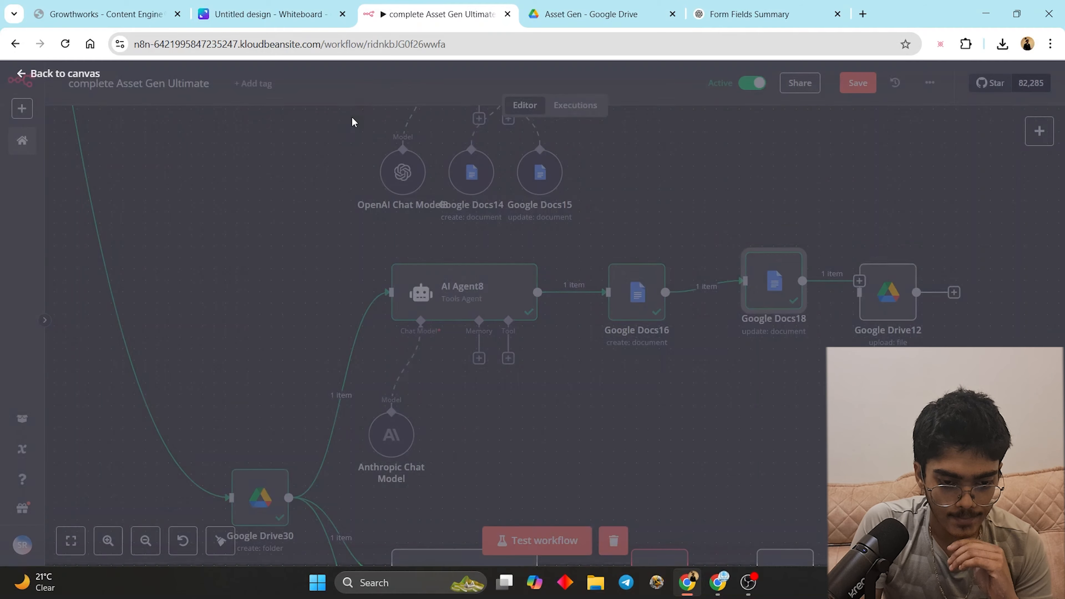
scroll(694, 329, up, 5)
scroll(694, 329, up, 5)
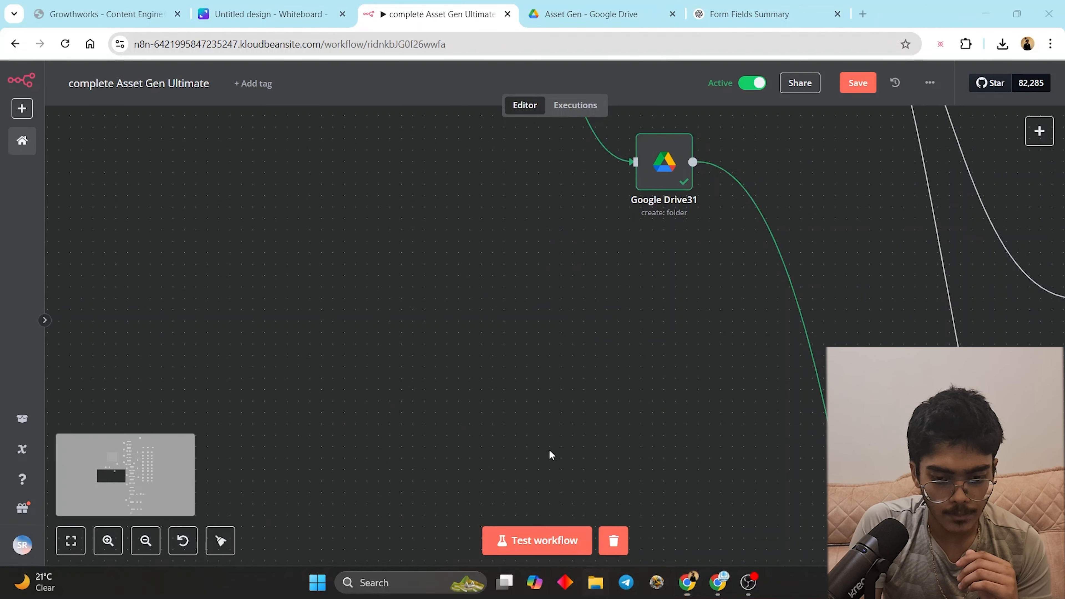
scroll(549, 454, up, 4)
double_click(495, 375)
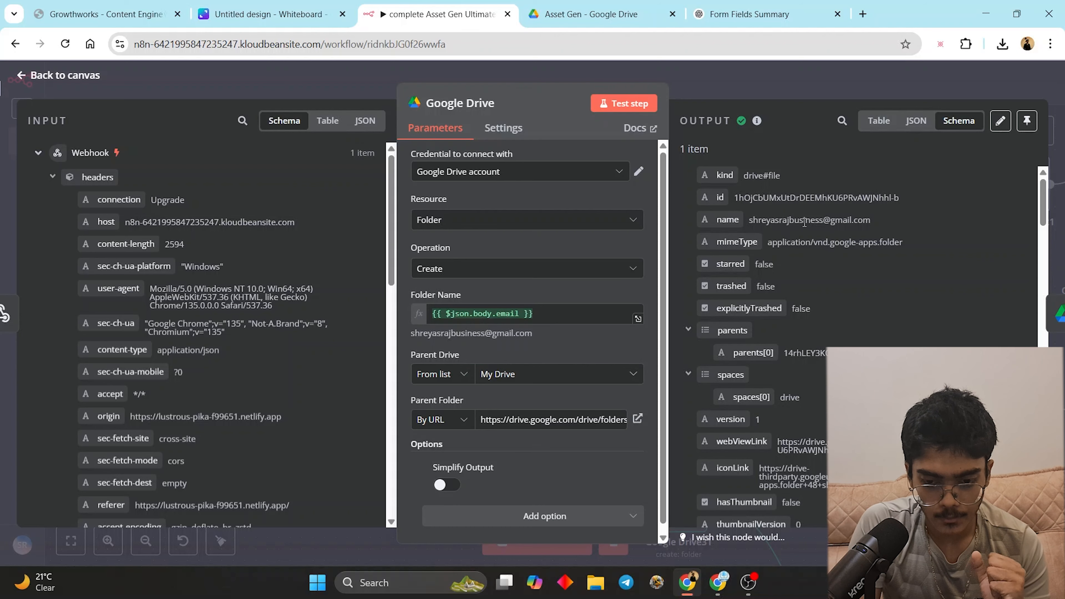
- Check the latest client's Visual Assets folder, then open Quizes and Booklets' MCQ and Quiz doc
click(596, 14)
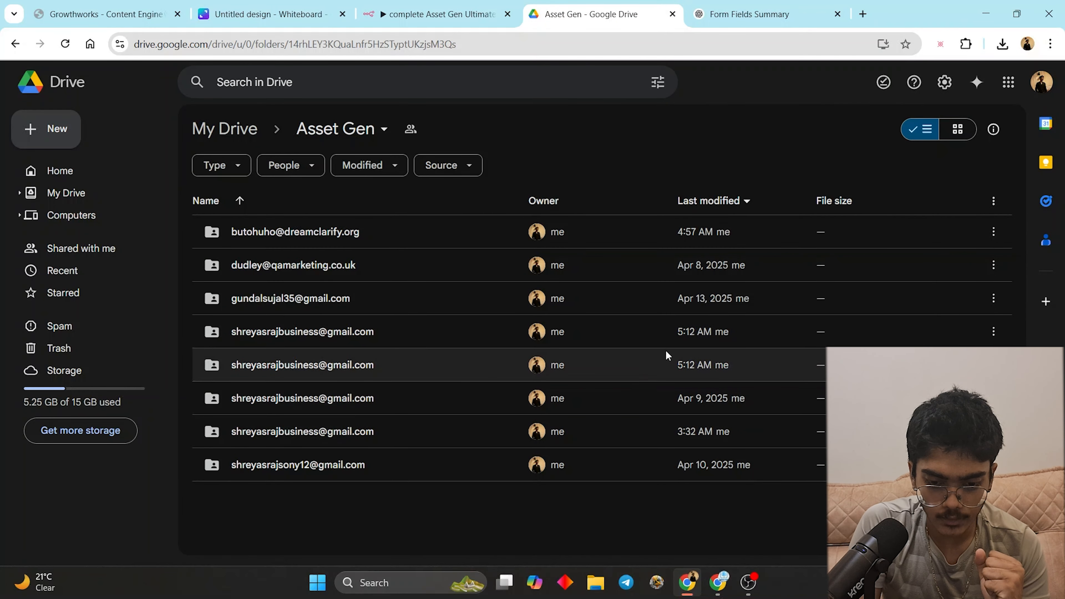
double_click(368, 327)
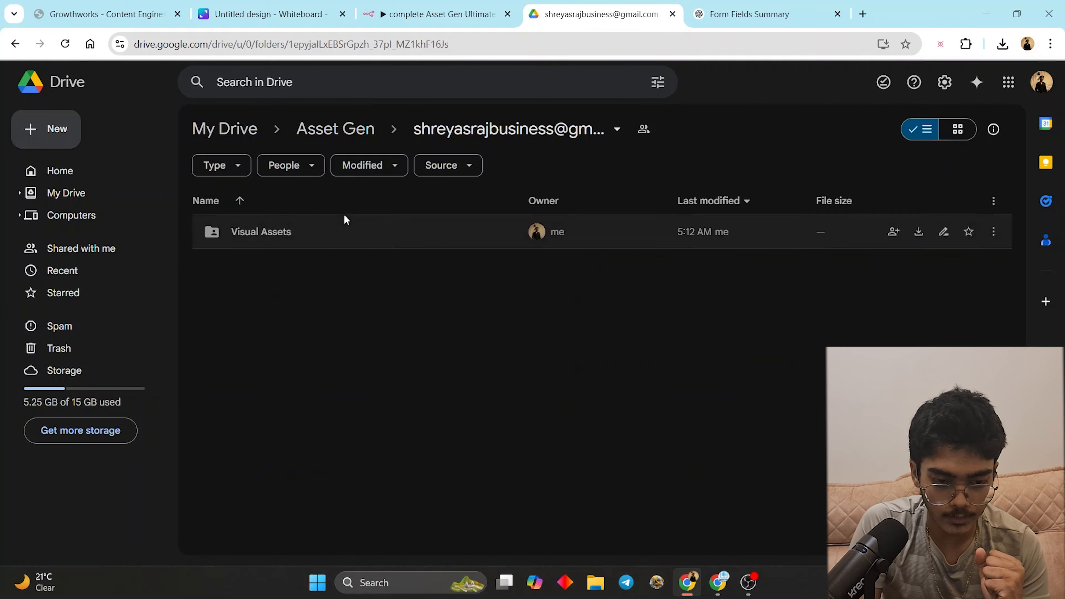
click(329, 247)
double_click(329, 250)
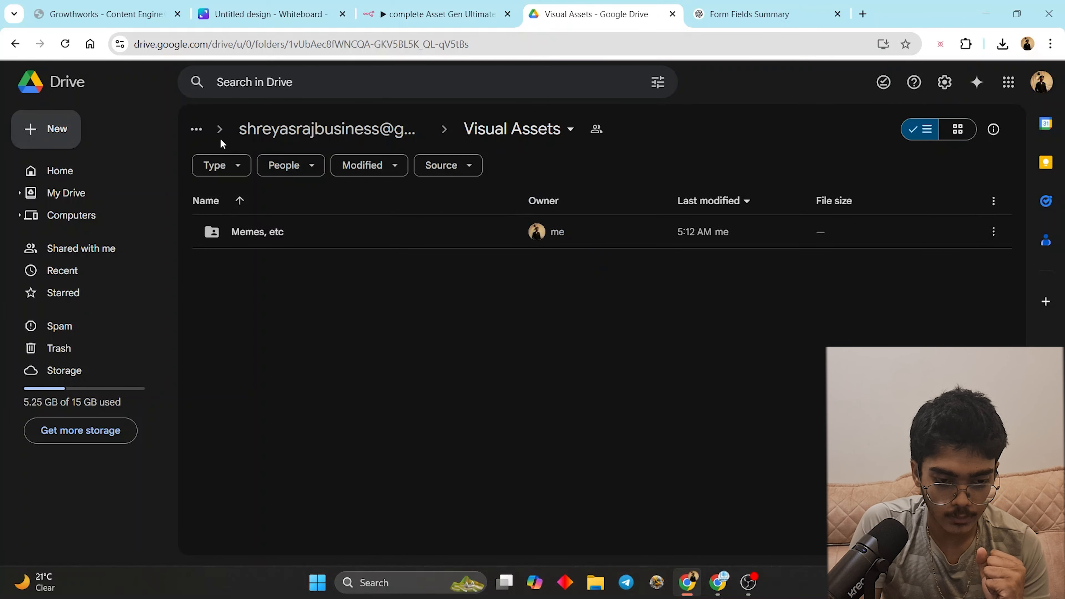
click(311, 131)
click(313, 134)
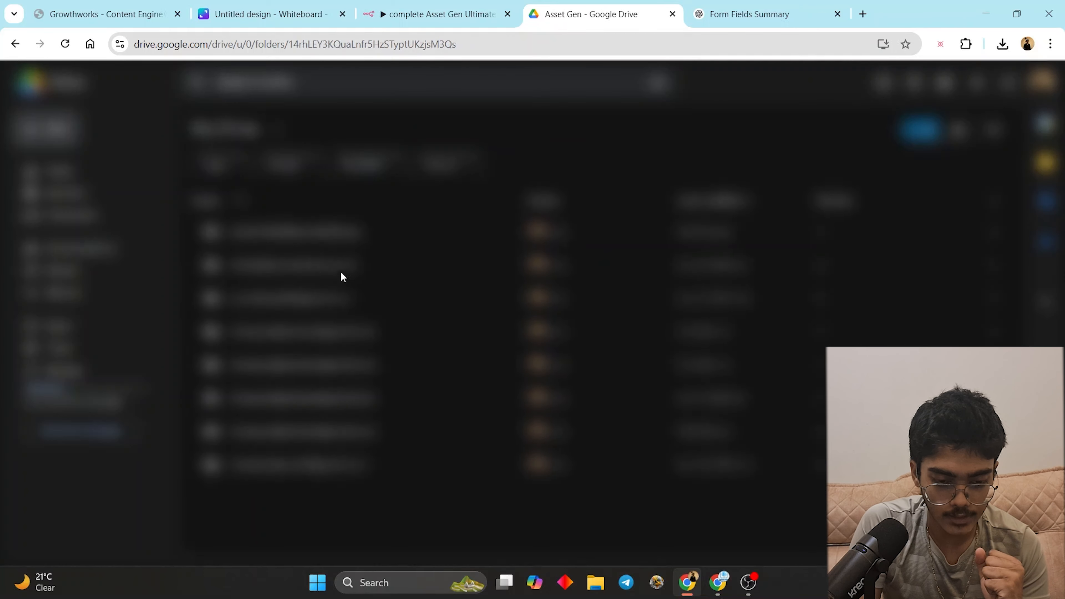
double_click(364, 265)
double_click(443, 268)
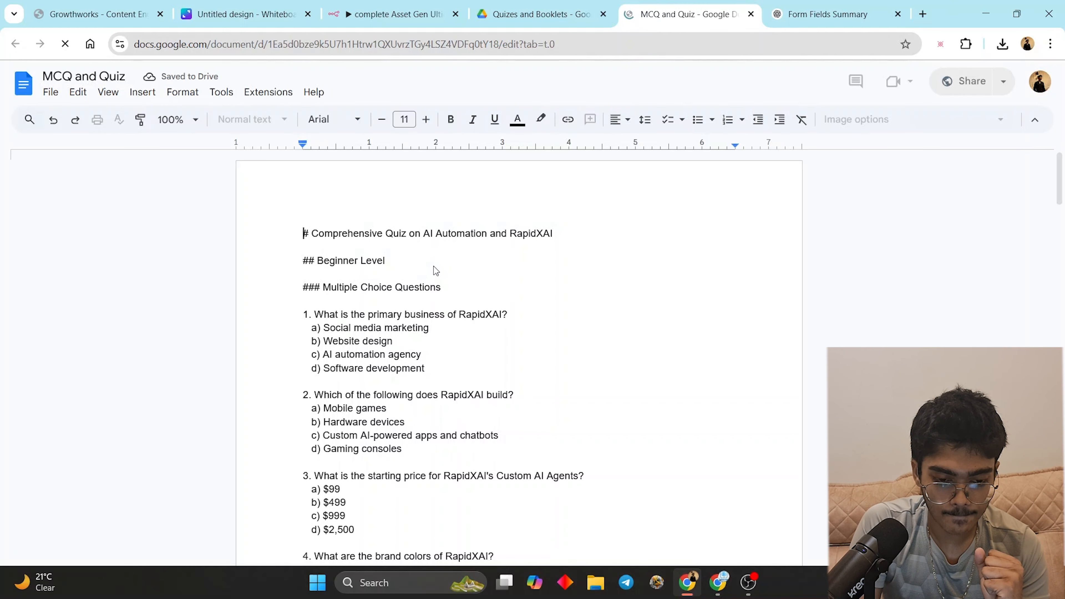
- Scroll through the generated MCQ and Quiz document to review the AI Automation quiz
scroll(474, 338, down, 3)
scroll(477, 338, up, 3)
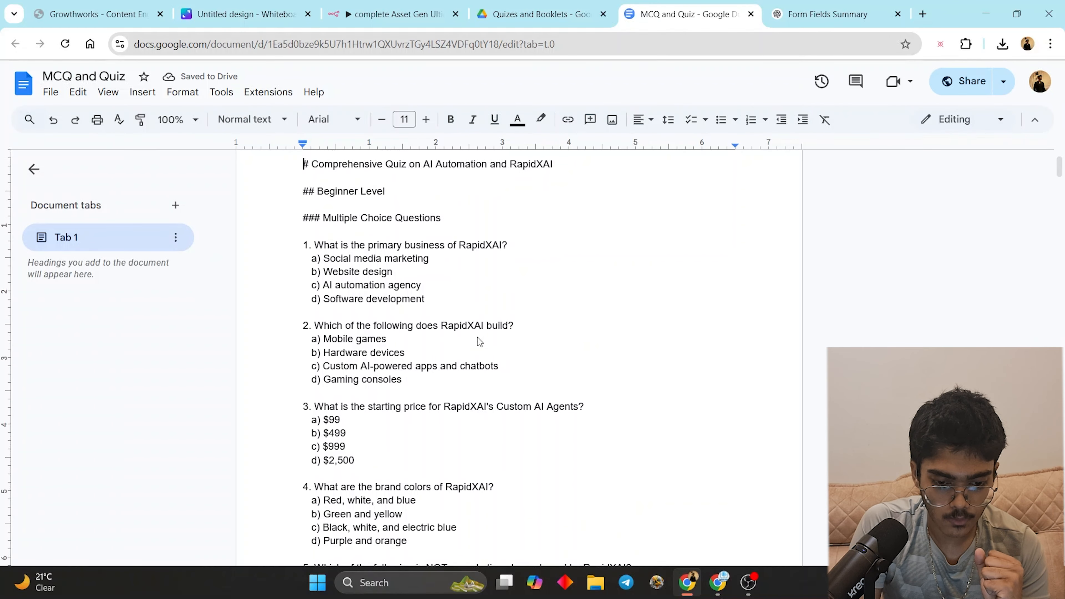
scroll(523, 293, down, 15)
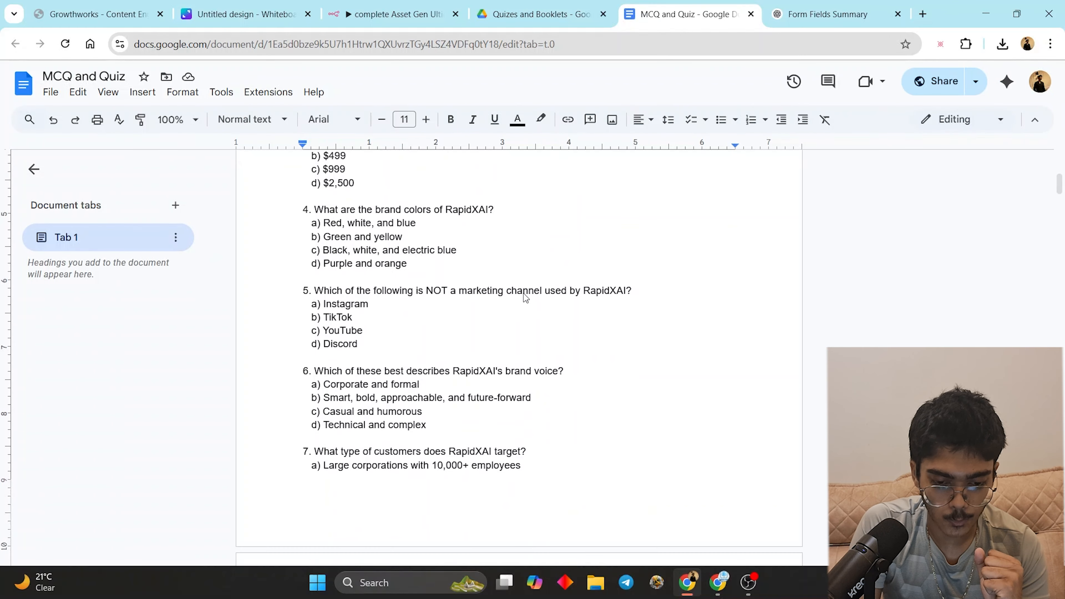
scroll(529, 319, down, 5)
scroll(530, 318, down, 20)
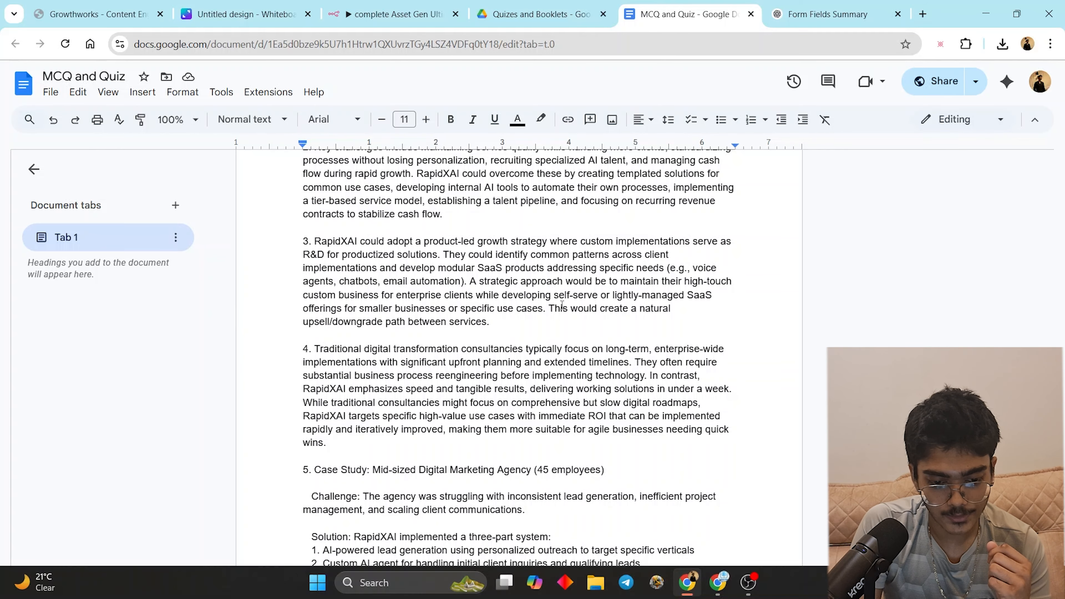
scroll(541, 313, down, 7)
click(560, 19)
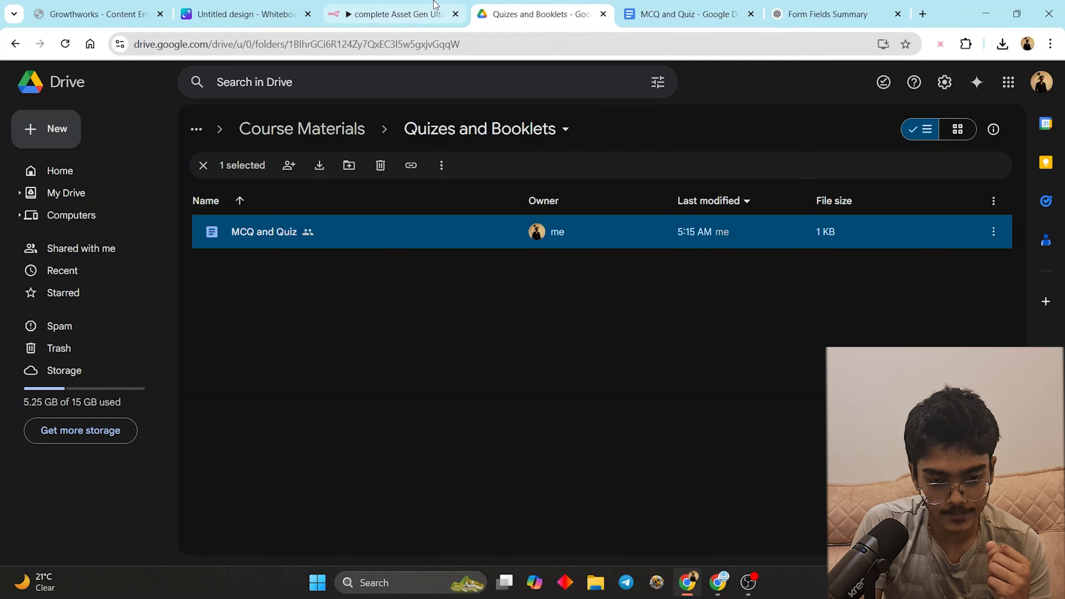
- Return to the n8n canvas, bring the AI Agent nodes into view and drag from Google Docs18's output
click(434, 11)
click(731, 87)
drag(724, 311, 294, 168)
drag(778, 409, 859, 423)
- Open Google Drive12's settings and delete its stale Parent Folder expression
double_click(867, 421)
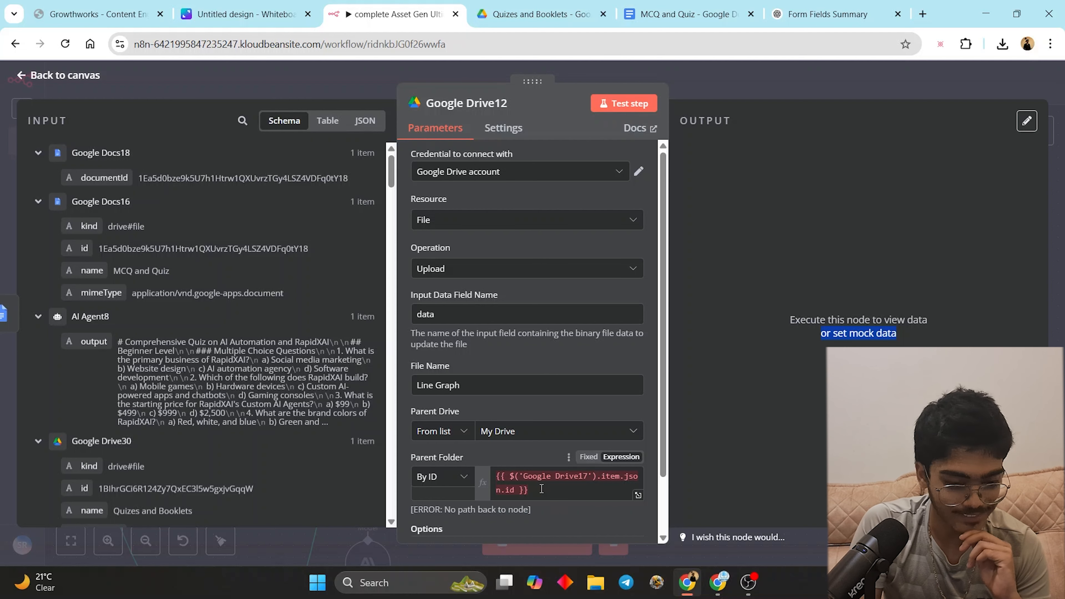
scroll(542, 490, down, 2)
click(549, 427)
key(ctrl+a)
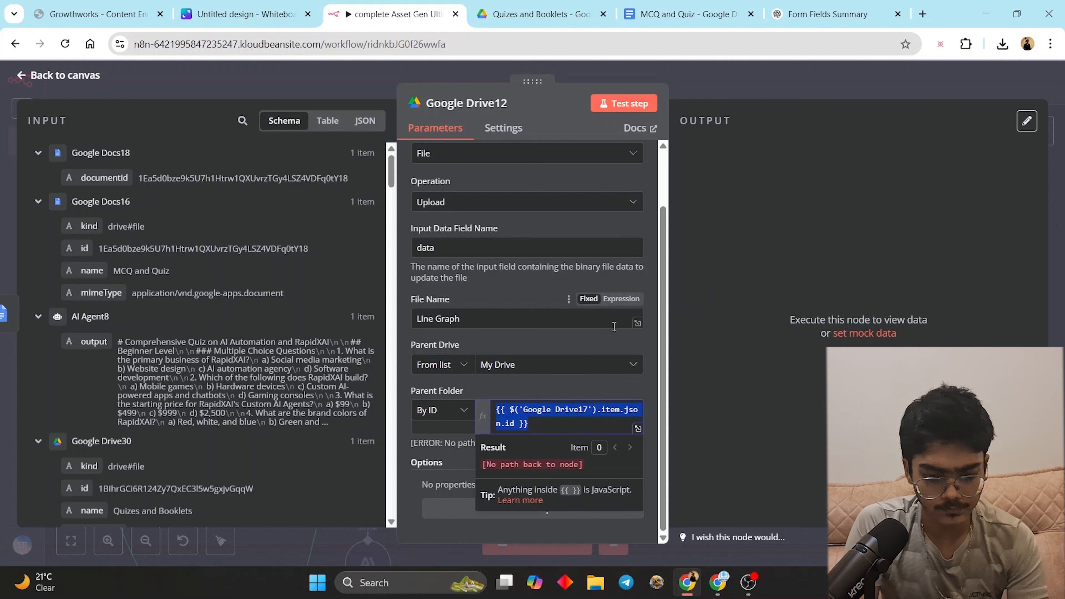
right_click(667, 490)
click(758, 494)
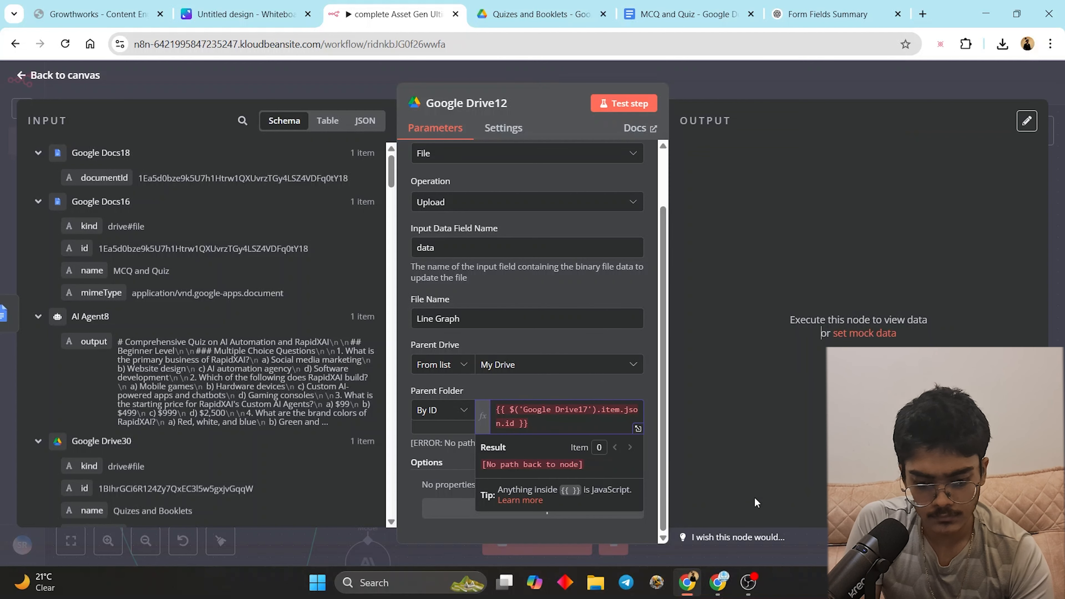
click(529, 428)
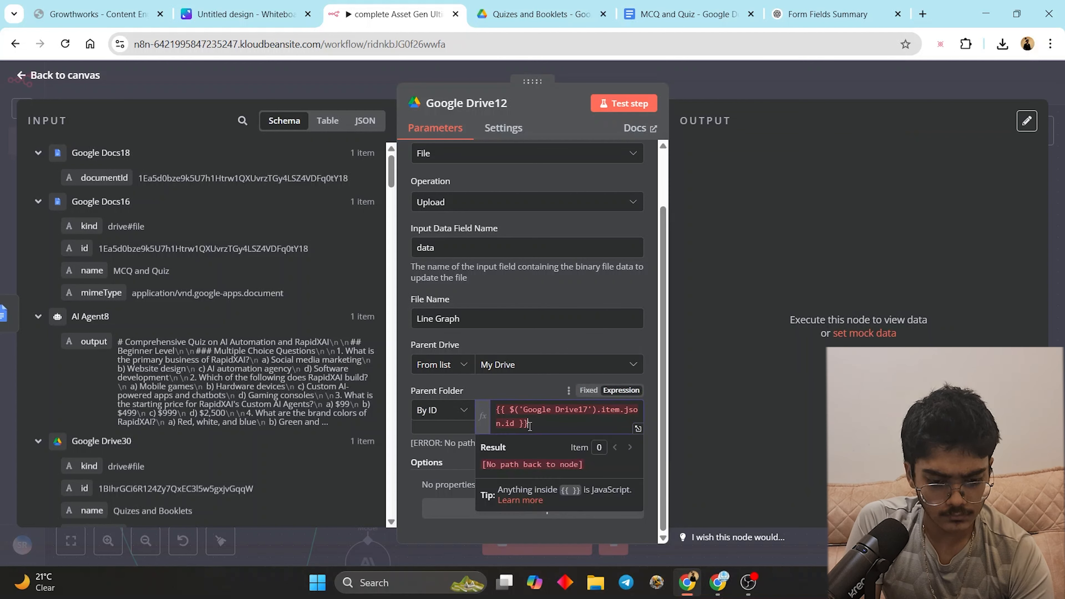
key(ctrl+a)
key(BackSpace)
- Clear Google Drive12's Input Data Field Name value and close its settings
scroll(454, 397, up, 2)
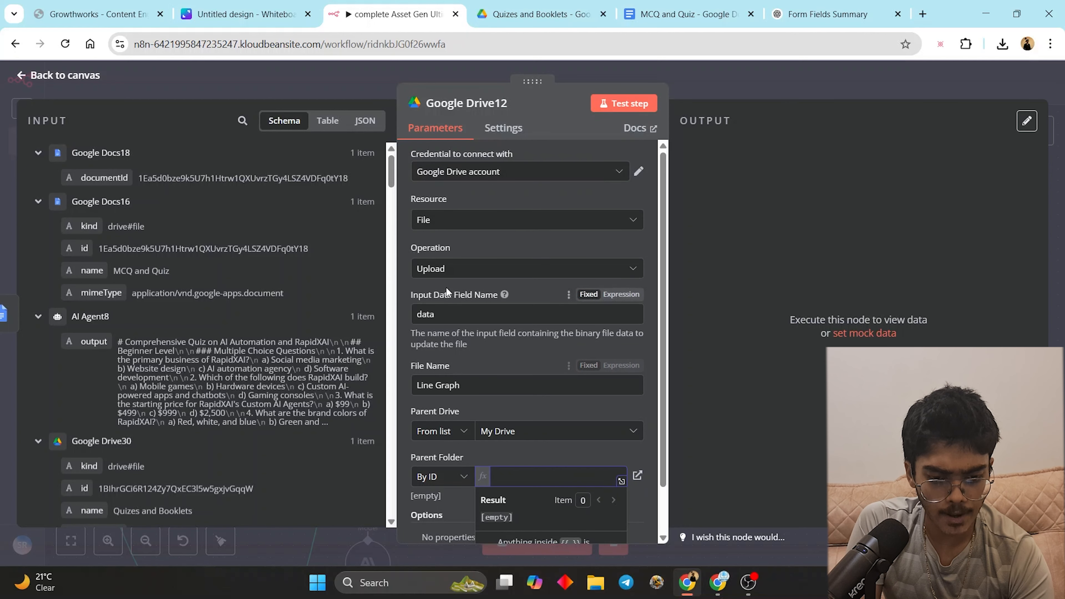
drag(449, 308, 186, 271)
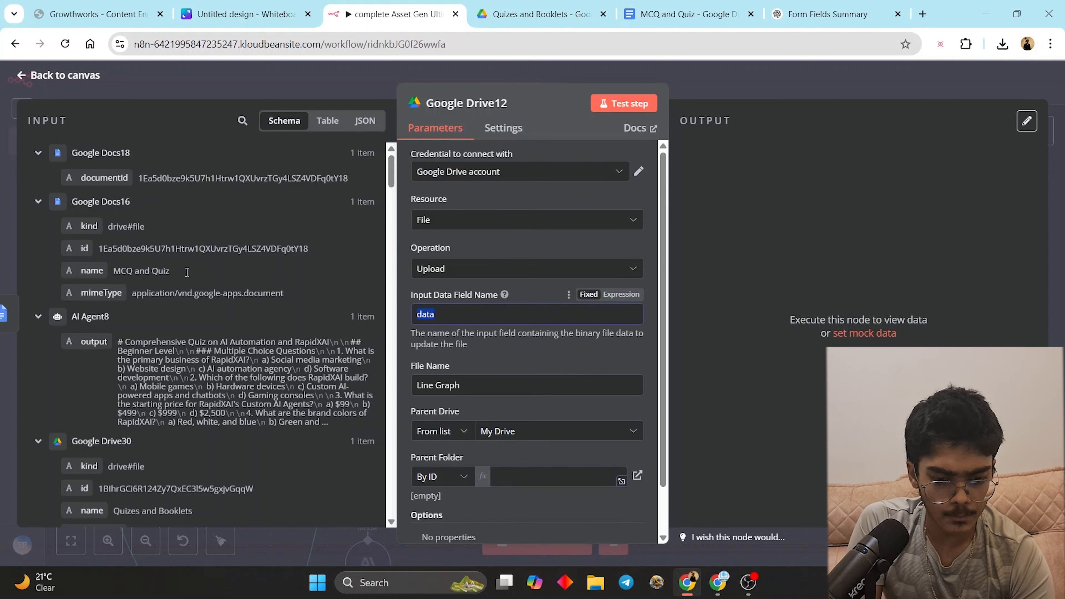
key(BackSpace)
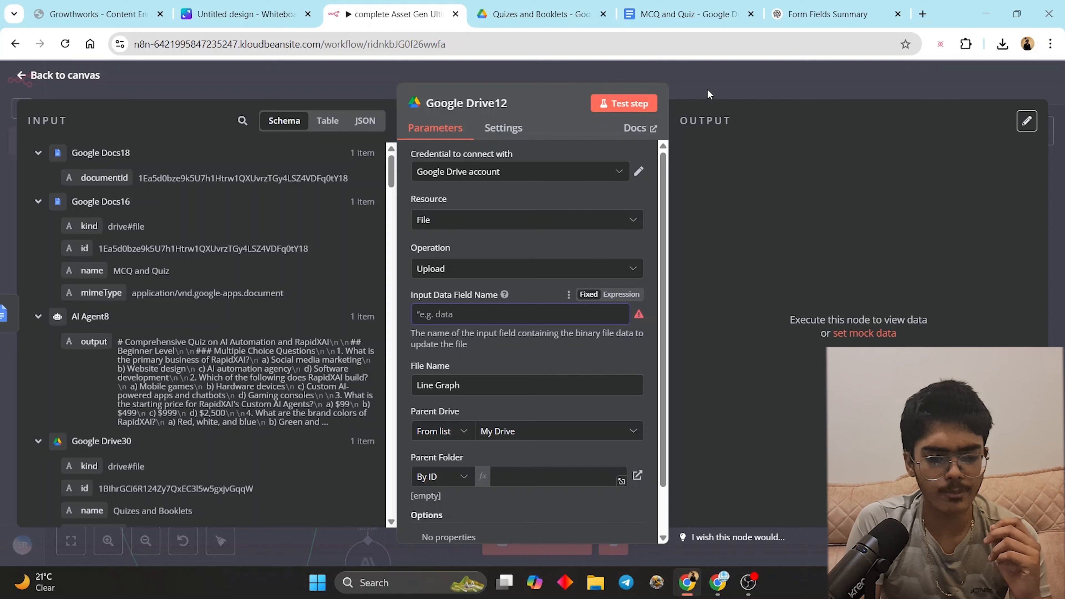
click(687, 14)
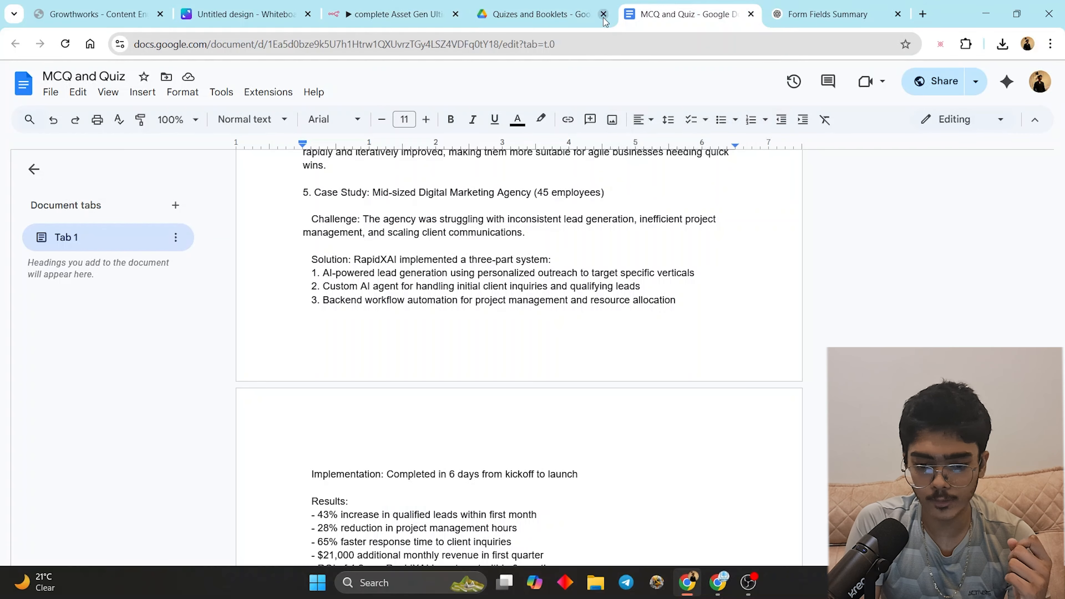
click(436, 5)
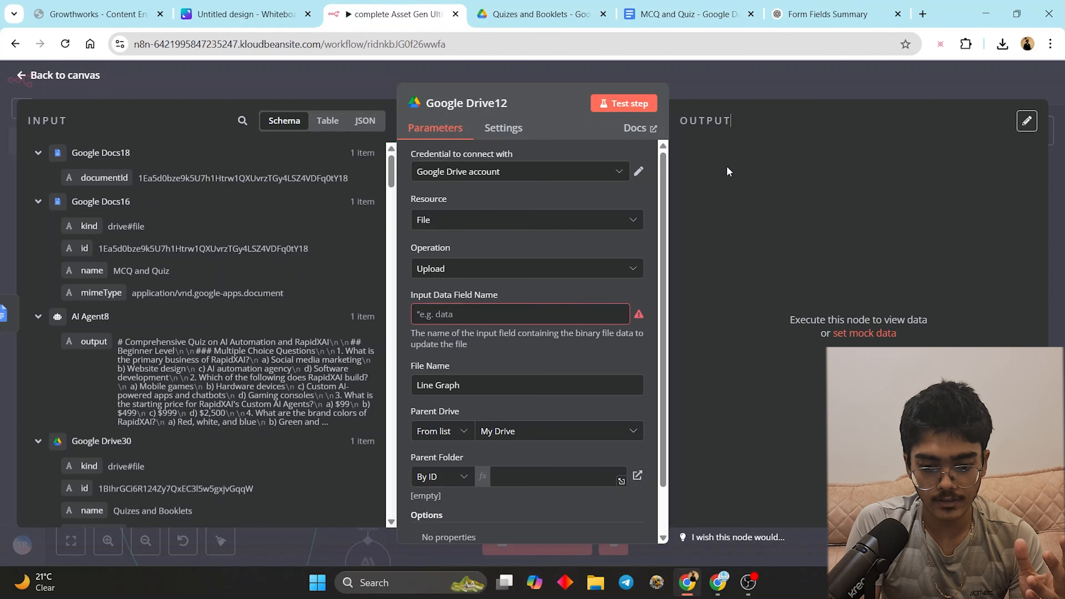
click(742, 94)
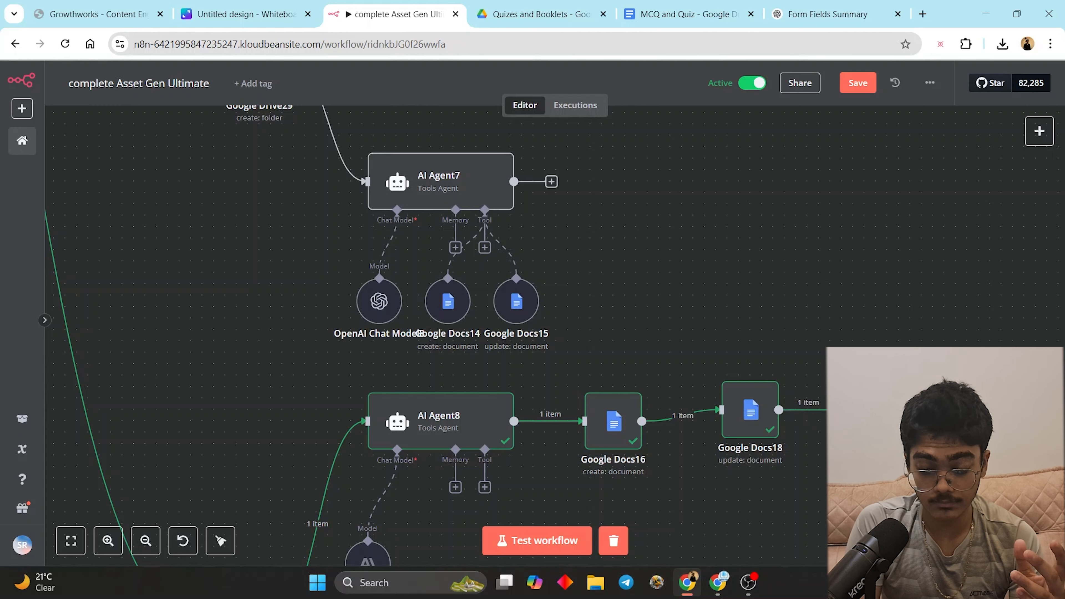
- Paste an update-document Google Docs21 node and connect Google Docs17's output to it
mouse_move(955, 240)
scroll(721, 531, down, 5)
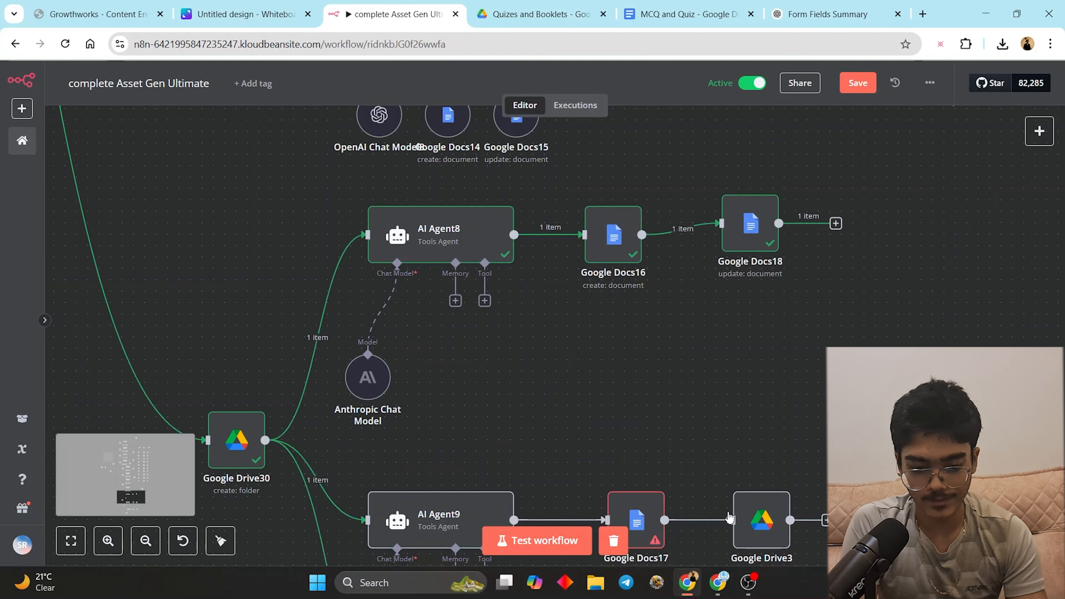
scroll(738, 520, right, 2)
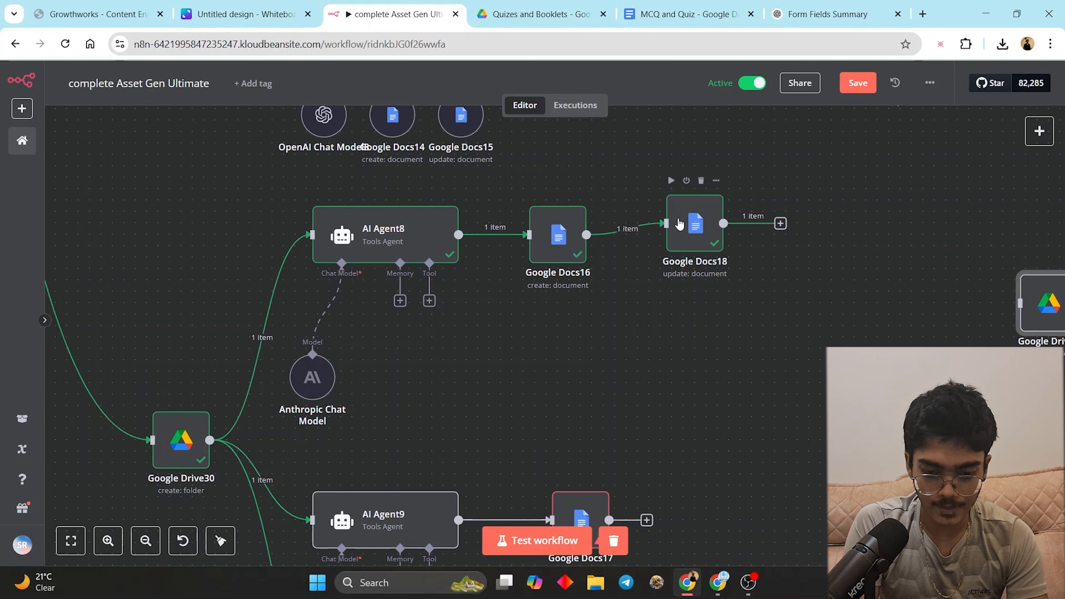
scroll(754, 499, down, 7)
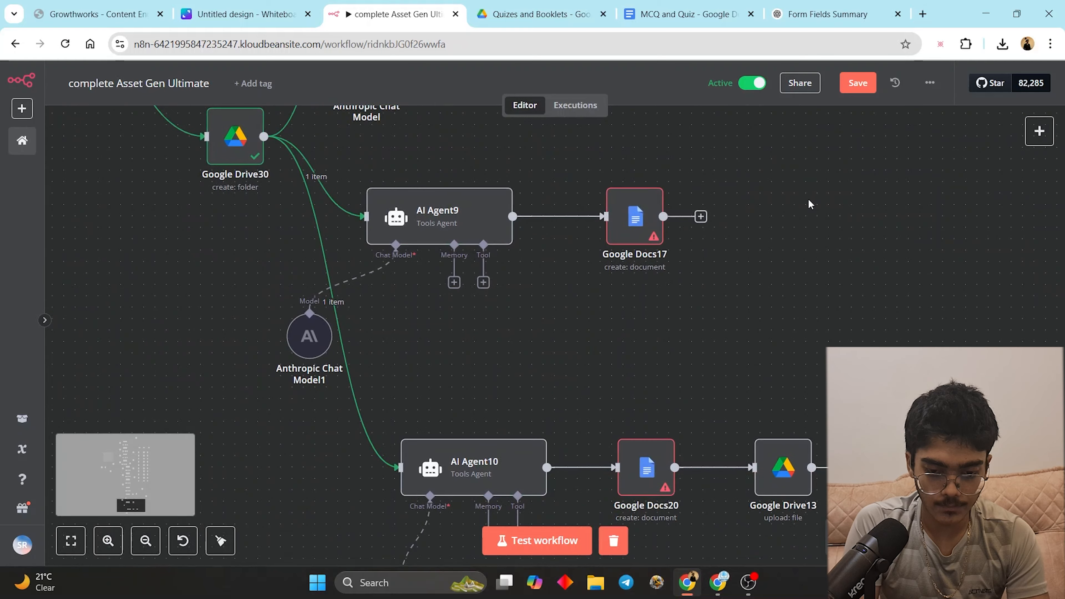
ctrl+scroll(719, 377, down, 10)
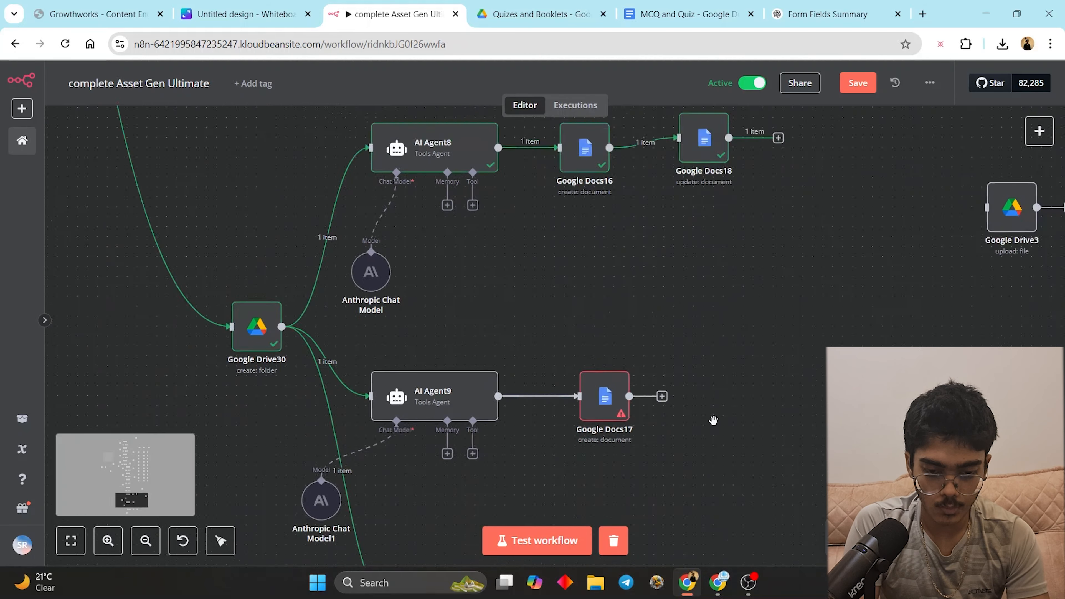
scroll(717, 462, up, 10)
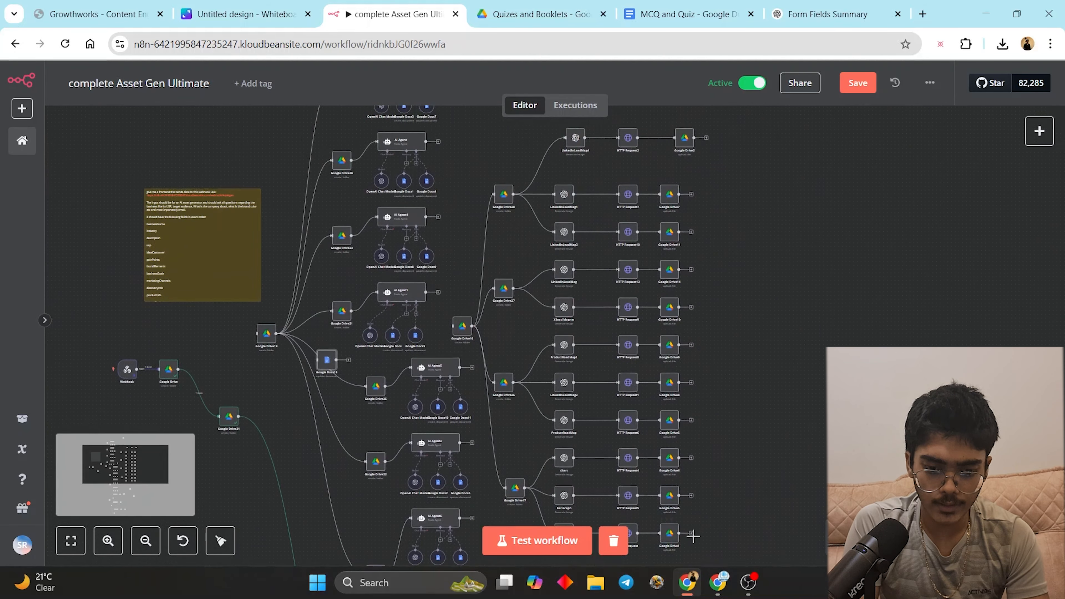
scroll(690, 560, down, 10)
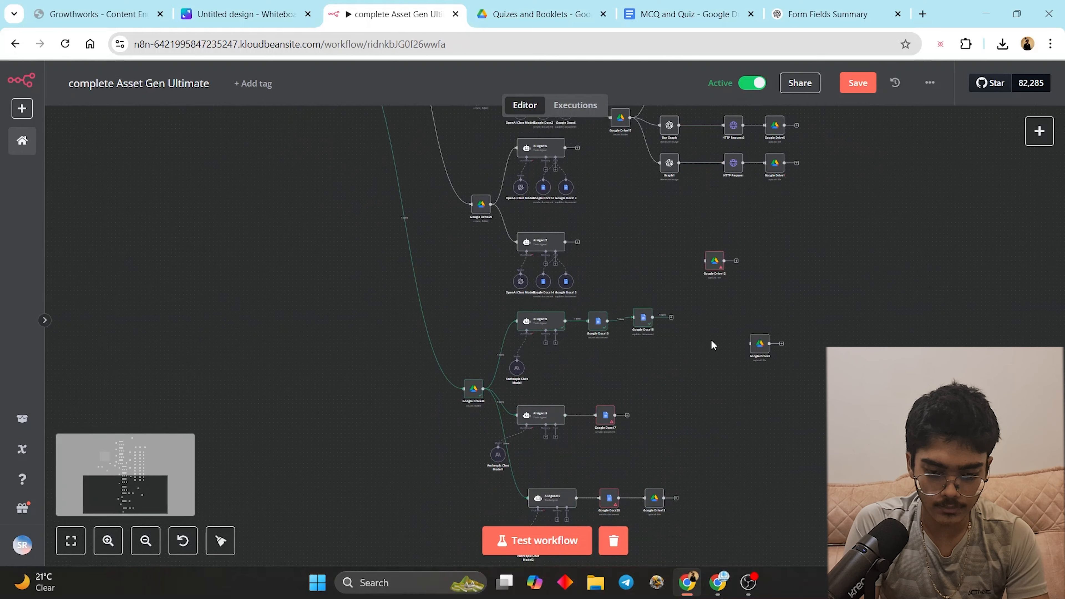
key(ctrl+v)
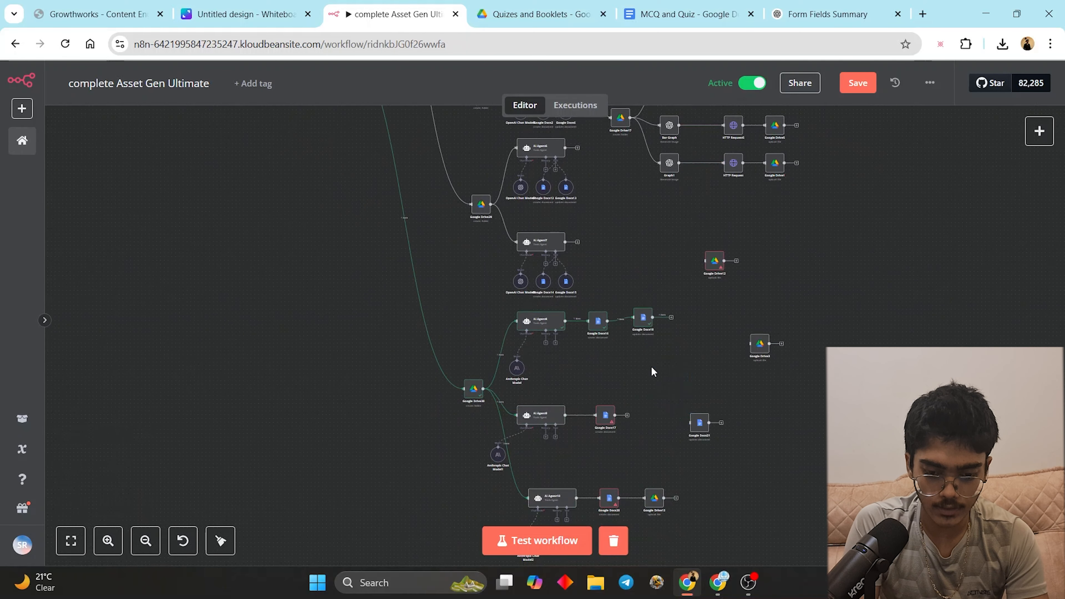
scroll(661, 381, up, 2)
scroll(680, 428, down, 2)
scroll(688, 435, up, 6)
drag(700, 406, 615, 379)
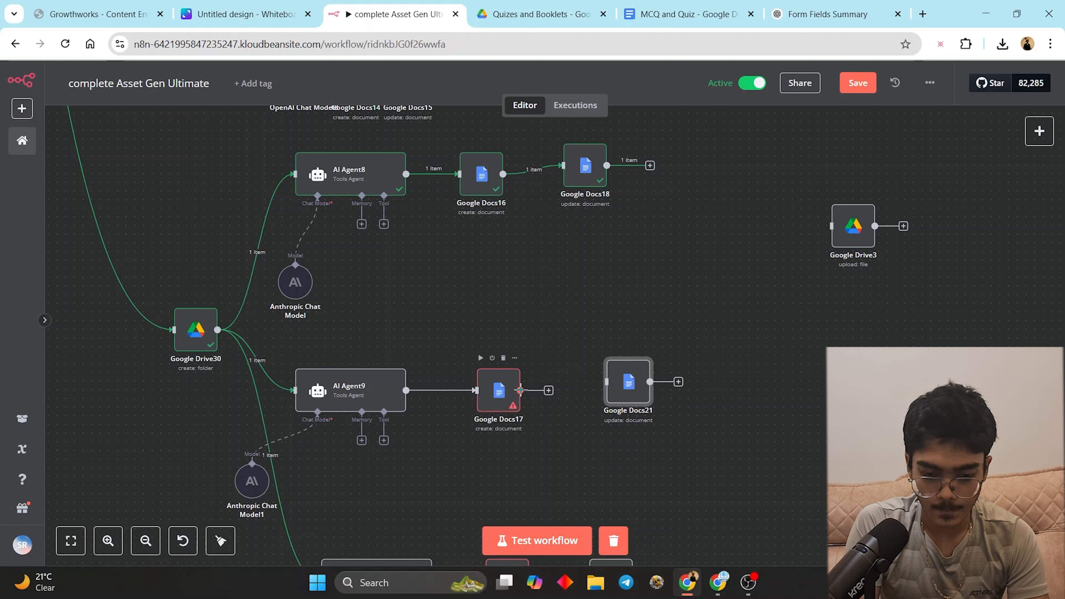
drag(520, 390, 630, 388)
click(543, 387)
drag(521, 390, 607, 382)
- Delete Google Drive13, then paste Google Docs22 beside Google Docs20 and connect Docs20 to it
scroll(607, 388, down, 5)
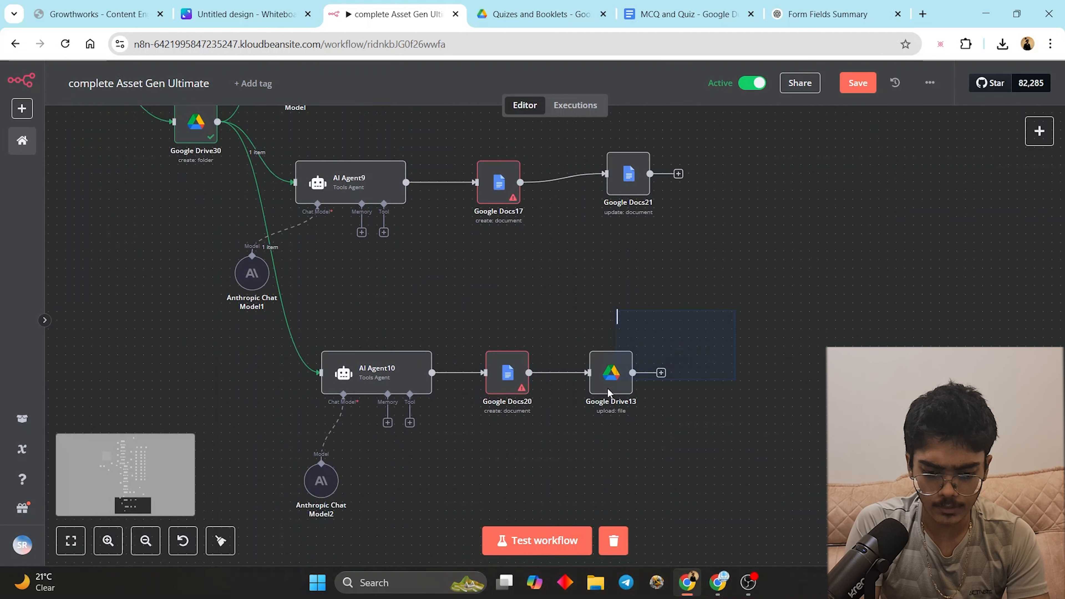
key(Delete)
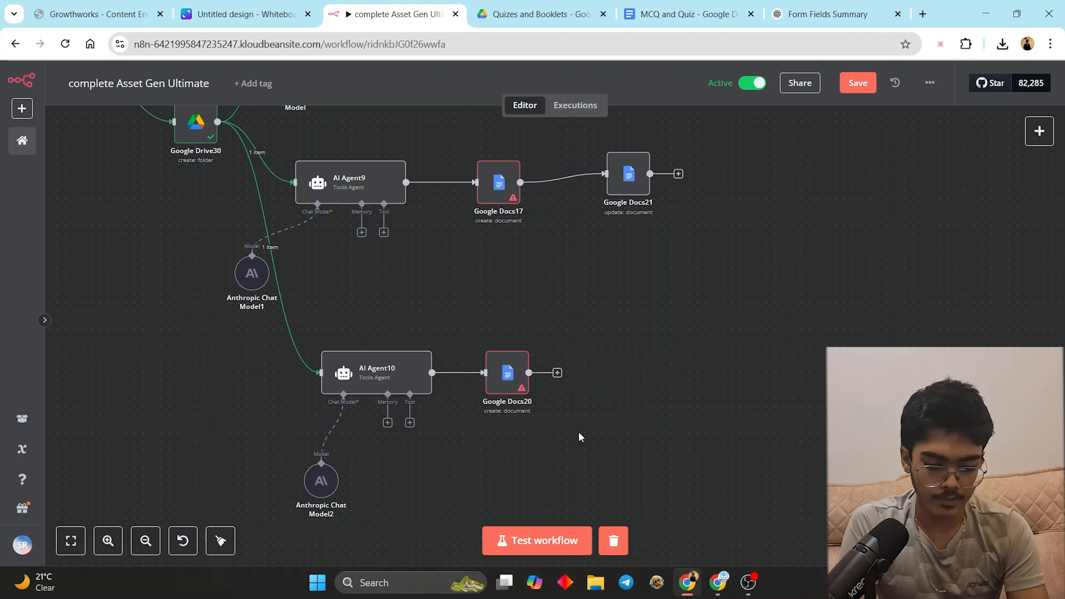
key(ctrl+v)
drag(585, 184, 629, 375)
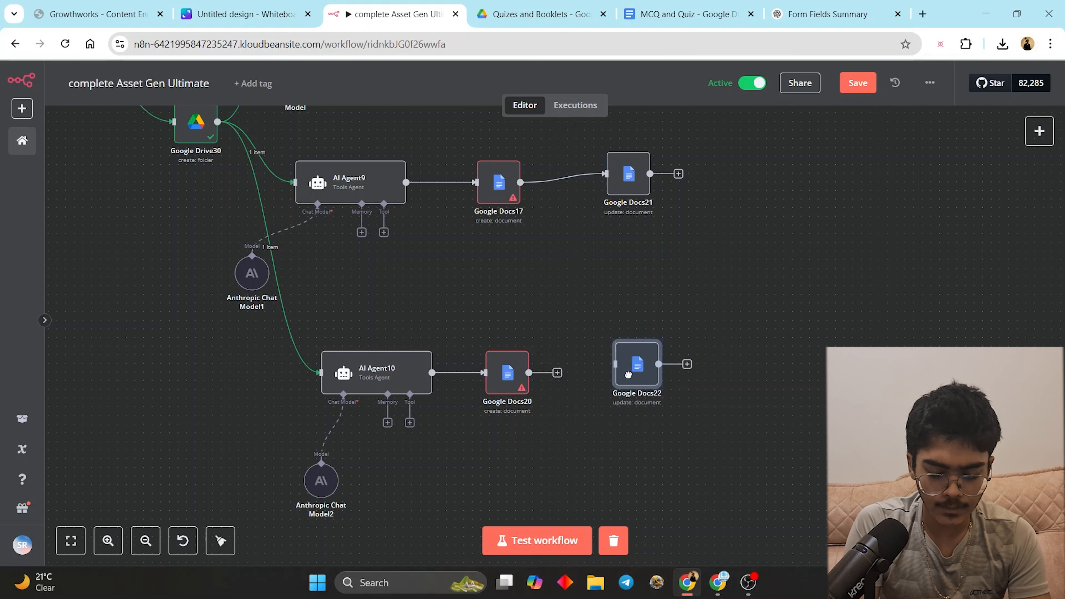
click(585, 355)
drag(529, 372, 615, 364)
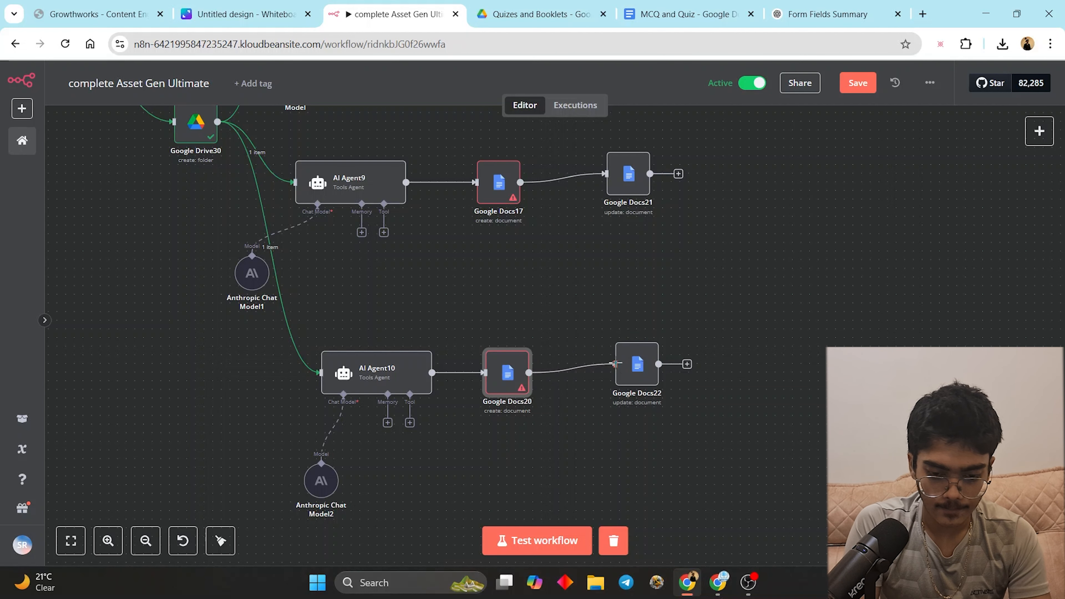
- Open AI Agent9, run Test step, and return to the canvas while it executes
scroll(545, 302, up, 3)
scroll(558, 302, up, 5)
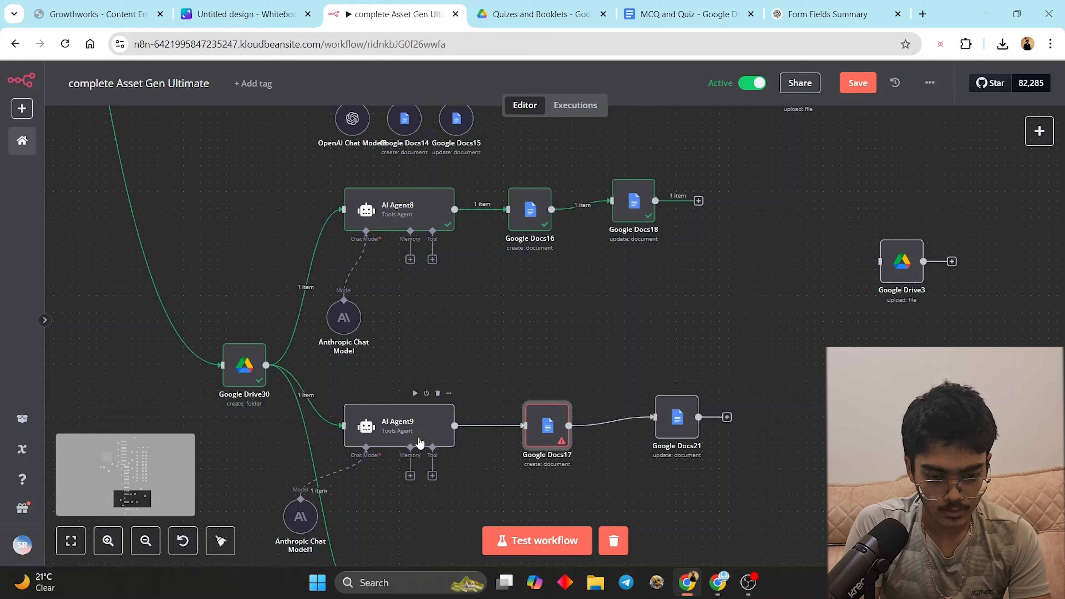
click(402, 439)
key(Return)
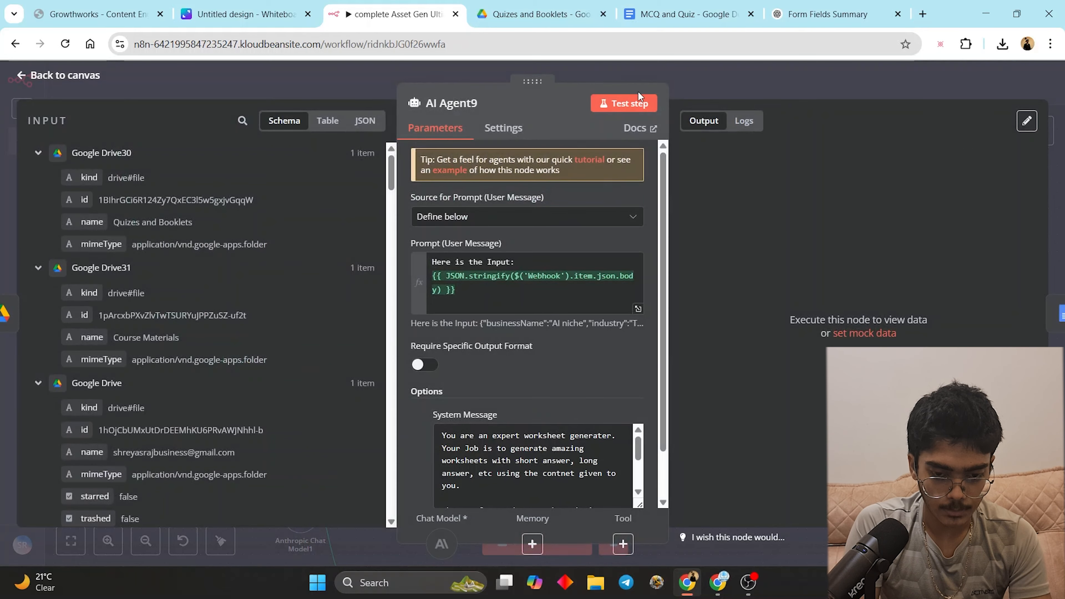
click(624, 103)
click(714, 87)
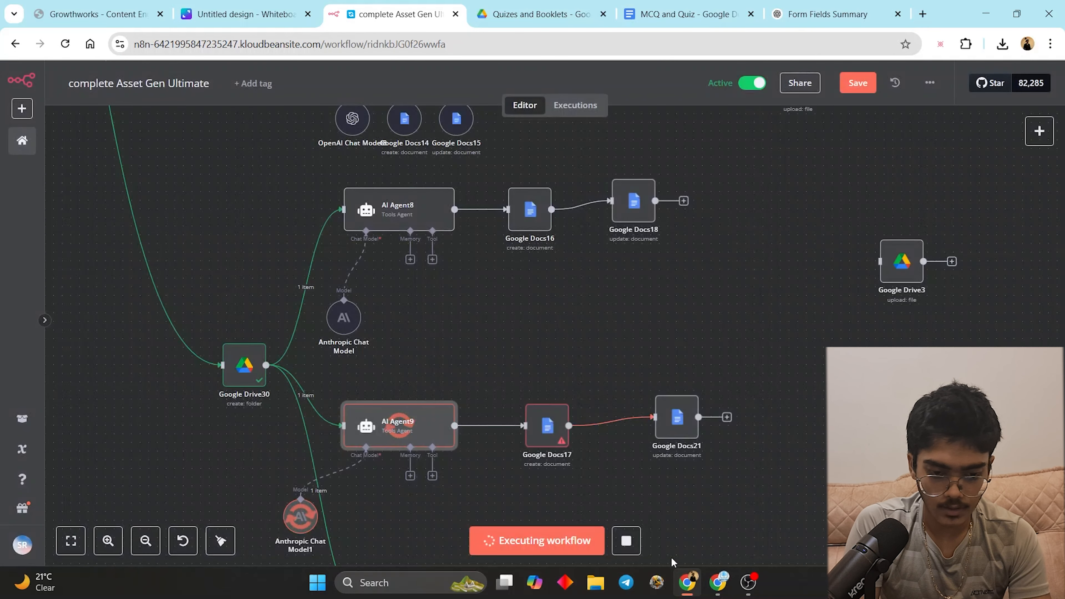
- Switch to the Bolt AI Asset Generator Form project and open the form with Get Started
click(719, 588)
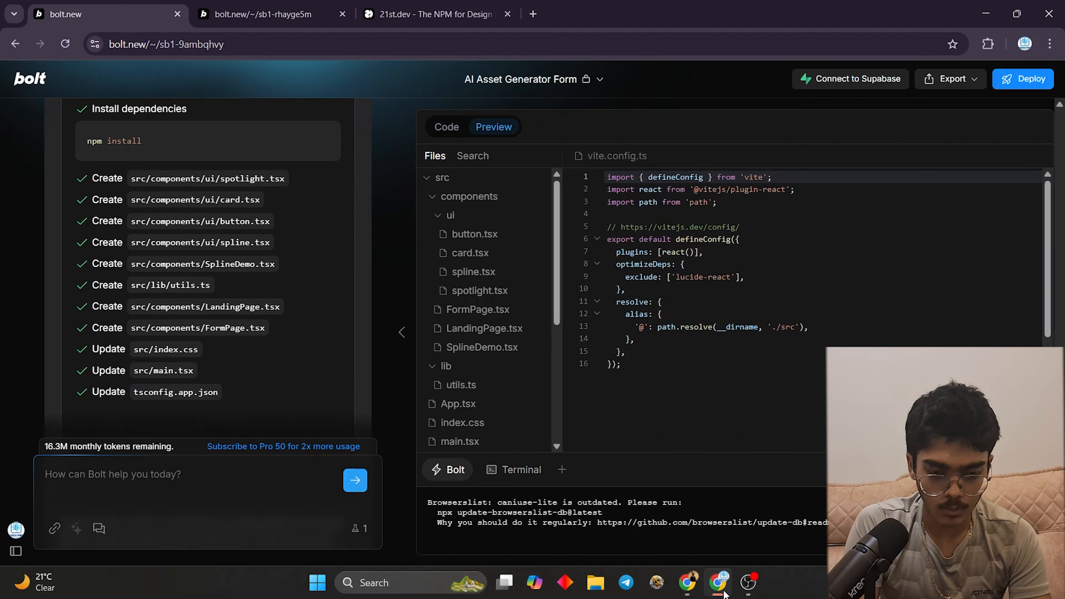
scroll(688, 404, down, 10)
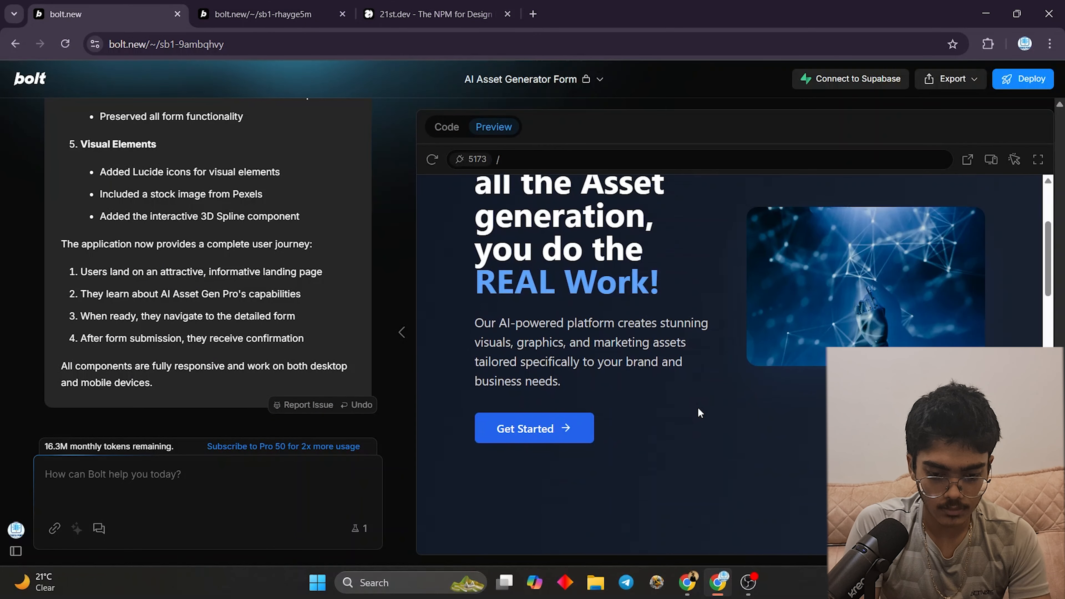
scroll(698, 412, down, 10)
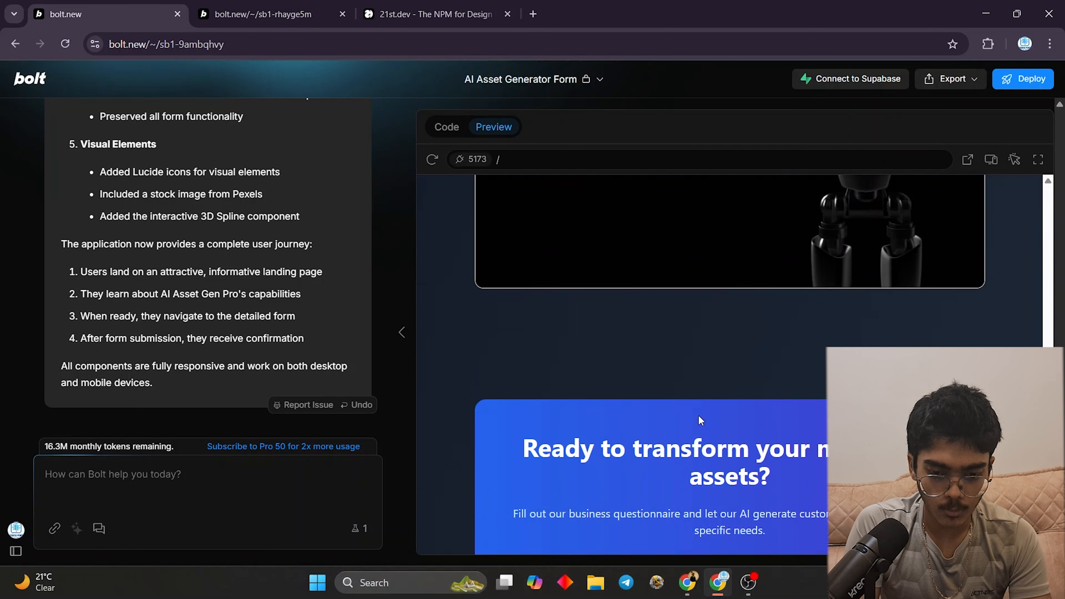
scroll(697, 417, up, 5)
scroll(873, 323, down, 10)
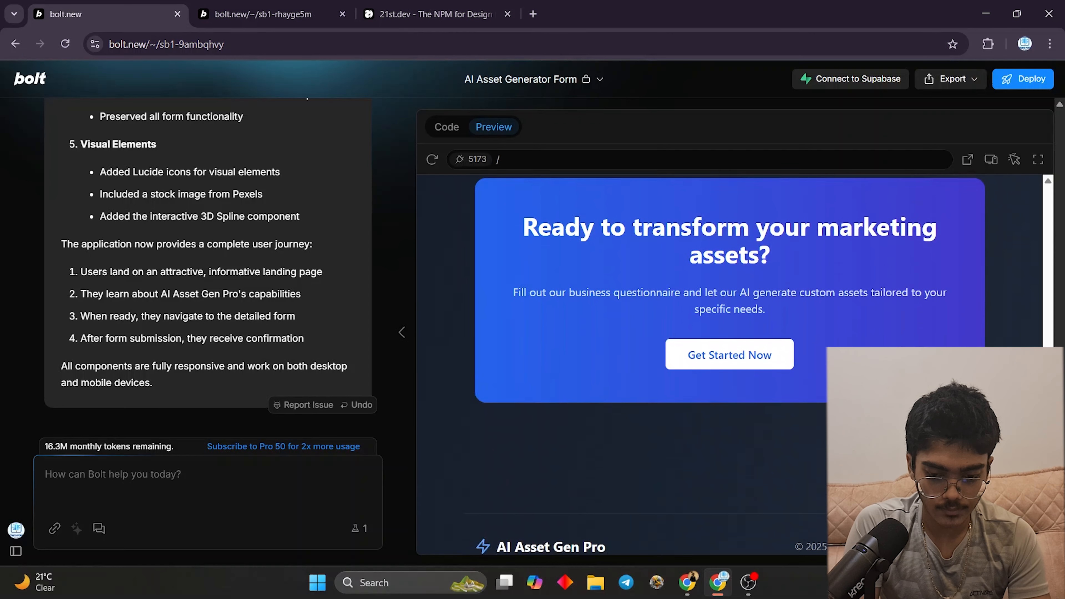
scroll(811, 360, up, 8)
scroll(810, 360, up, 10)
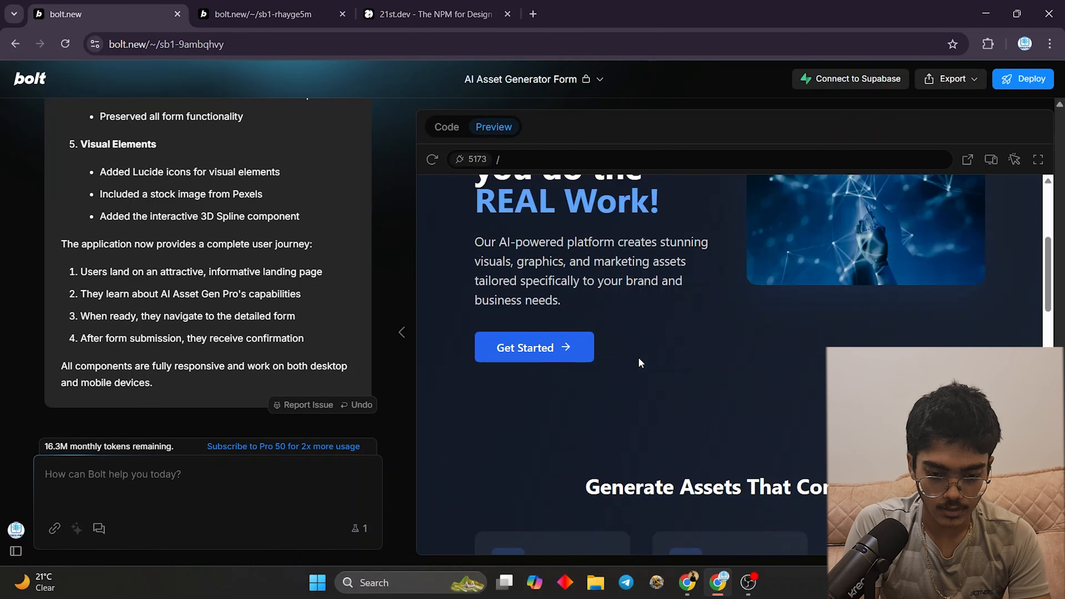
click(535, 354)
- Enter Business Name 'RapidXAI' and Industry 'AI, Tech and Consulting'
click(541, 377)
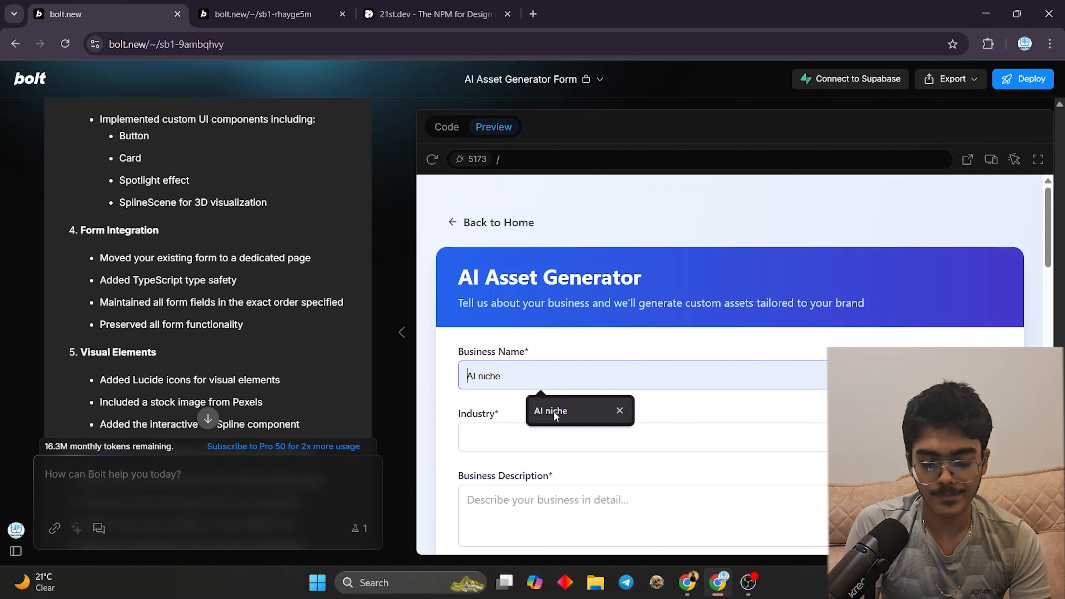
text(RapidXAI)
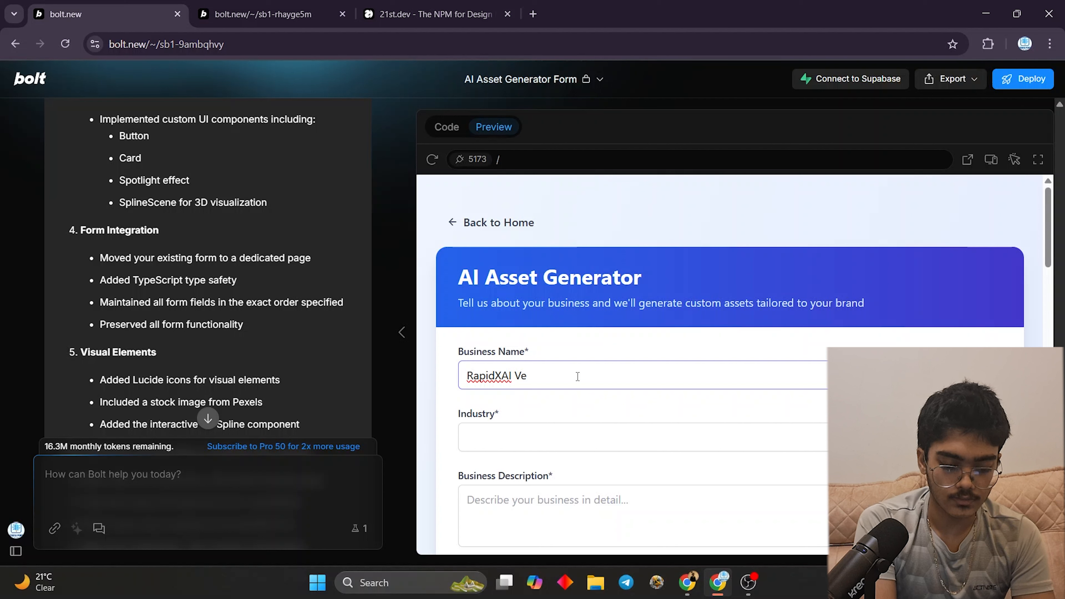
click(495, 438)
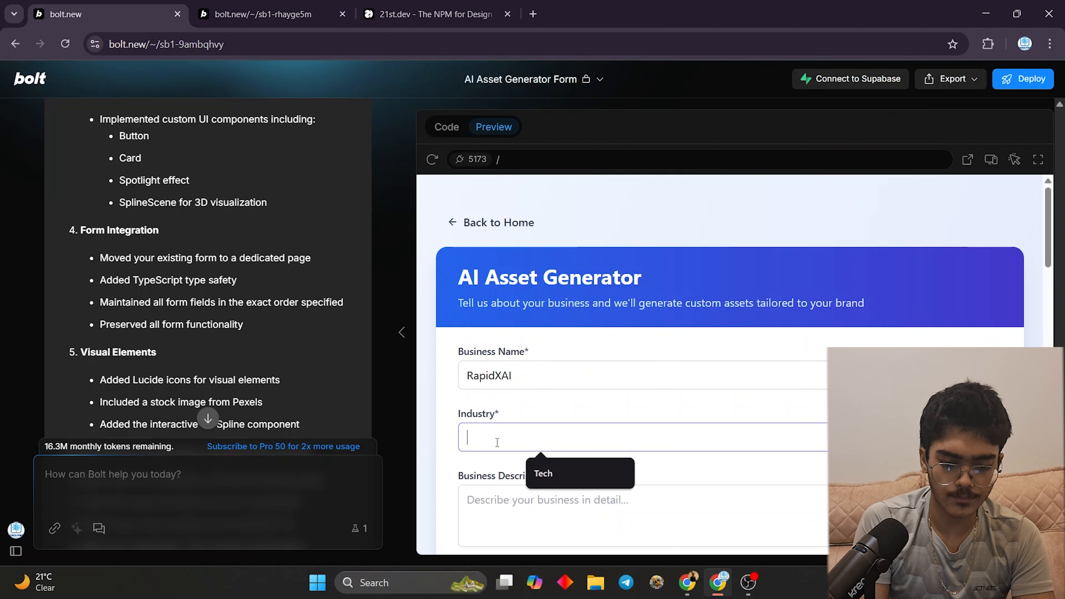
text(AI, Tech and Consulting)
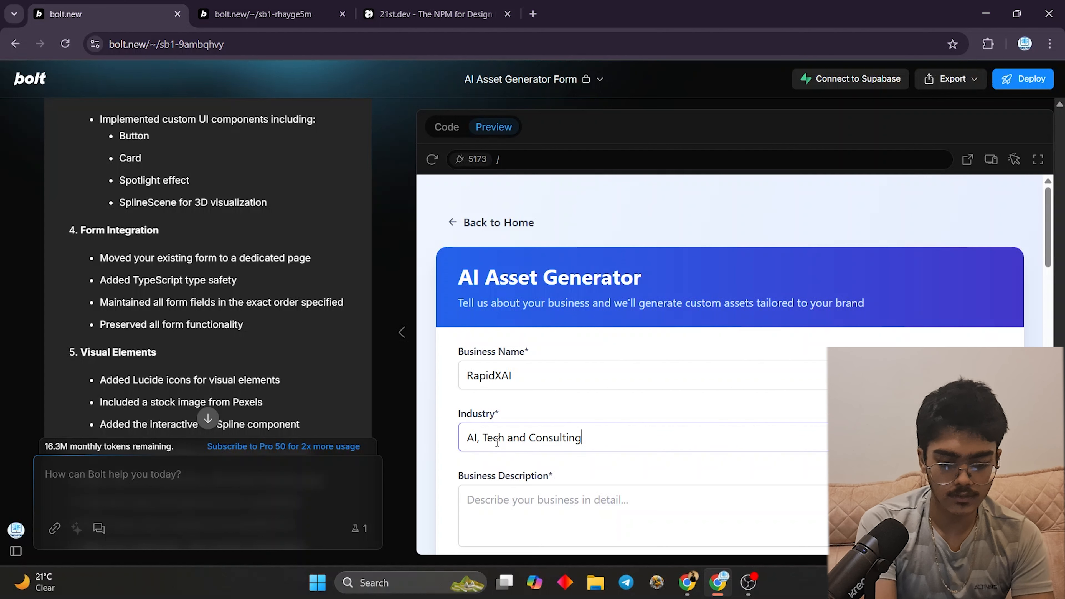
- Write the Business Description: advanced AI solutions worldwide, AI Agents, Voice, Automations, SaaS Development
click(505, 488)
text(W)
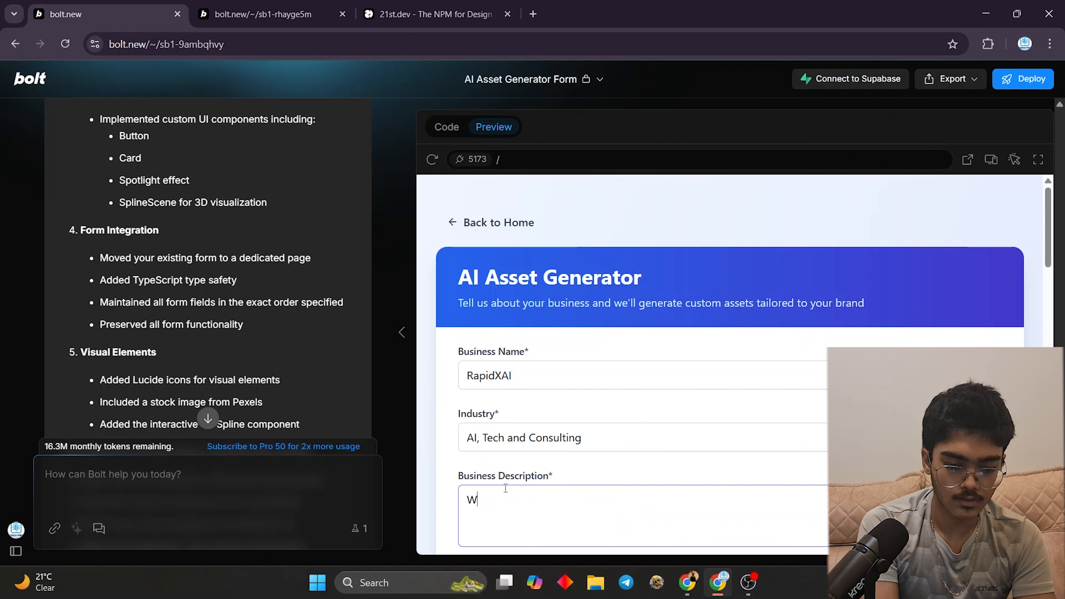
key(BackSpace)
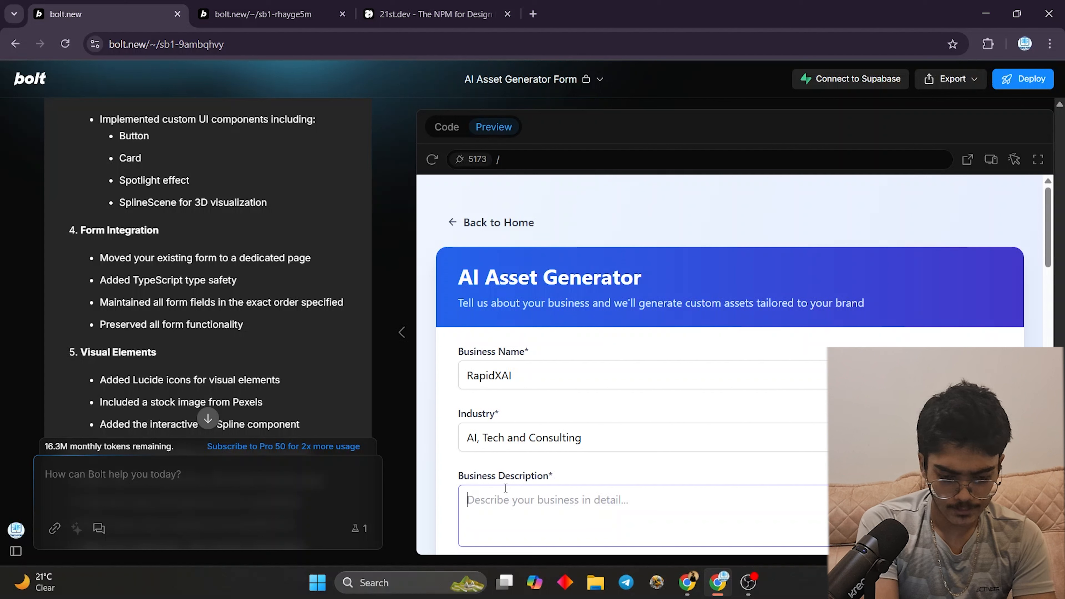
text(A)
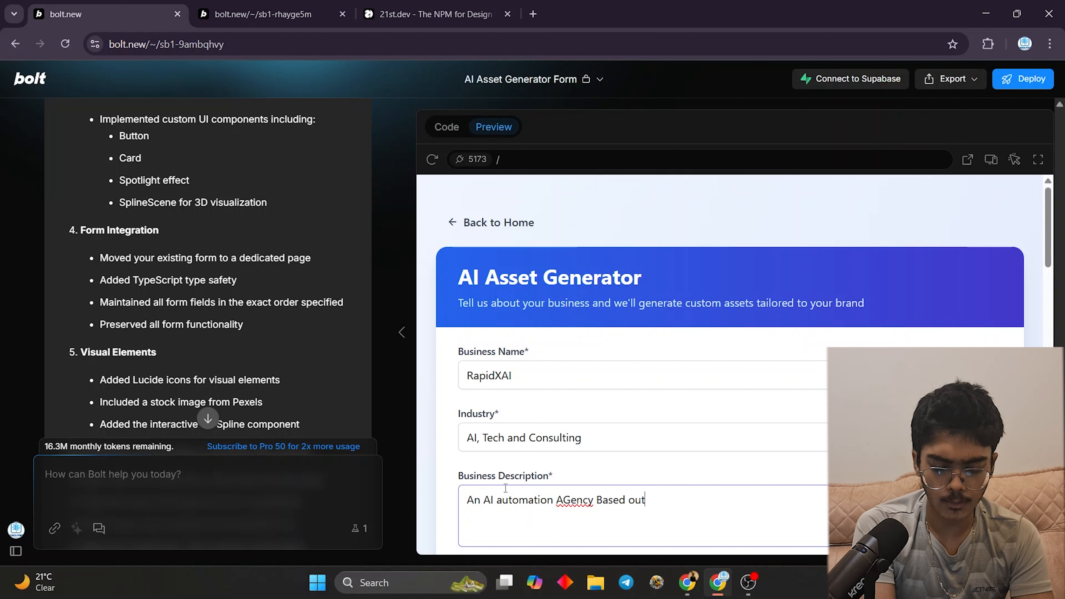
text(we )
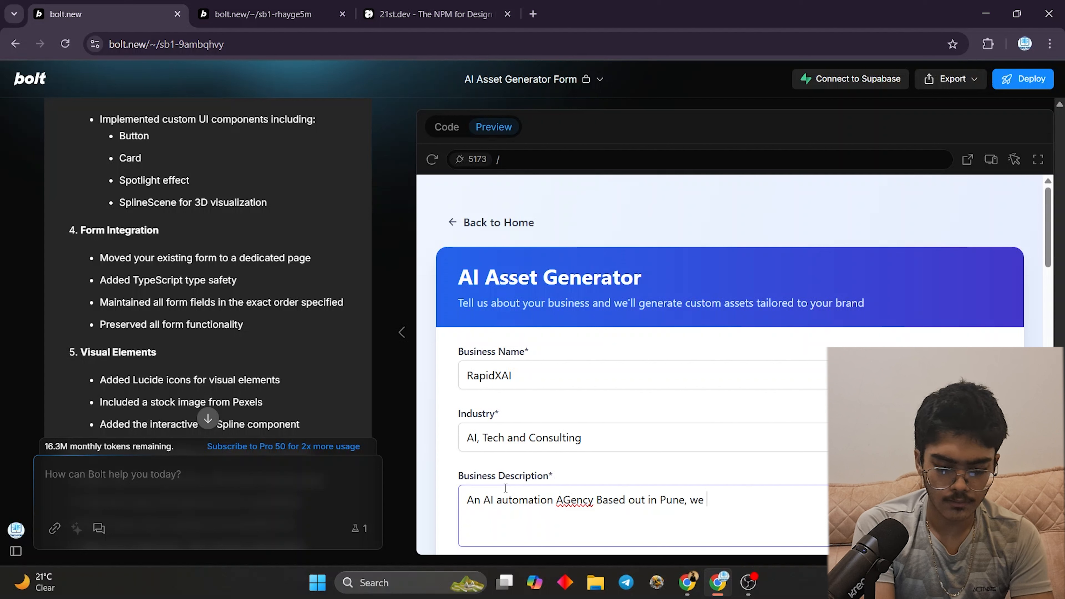
text(offer advanc)
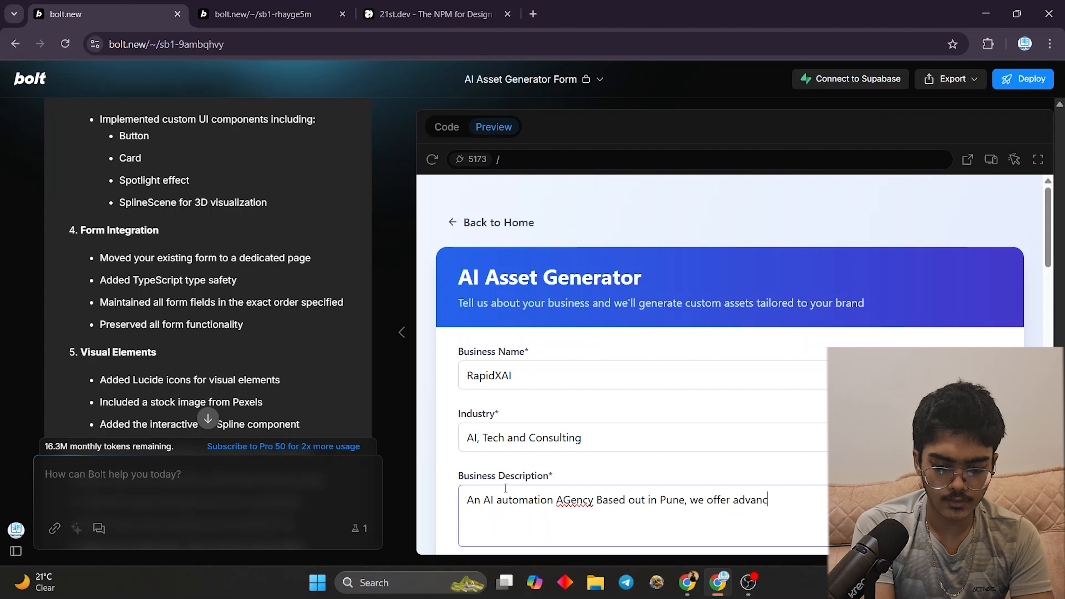
text(ed AI solutio)
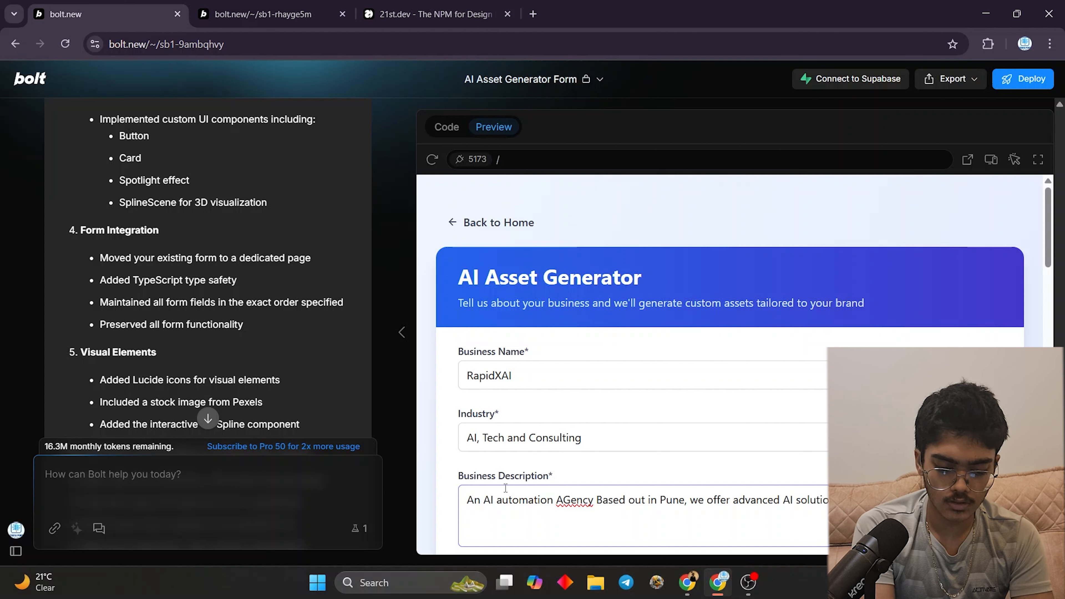
text(acr)
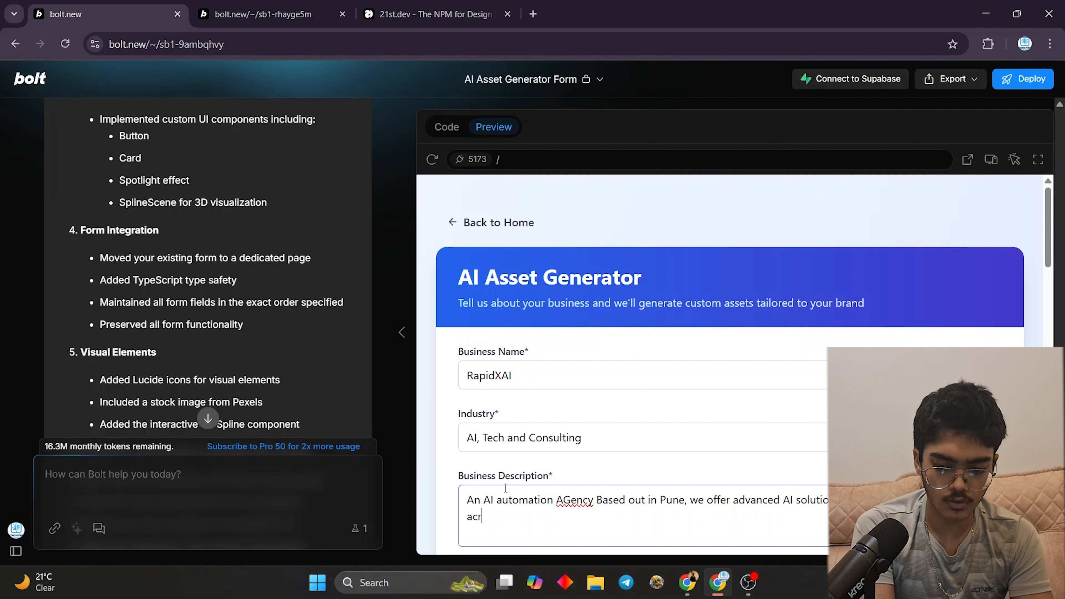
text(oss the glob)
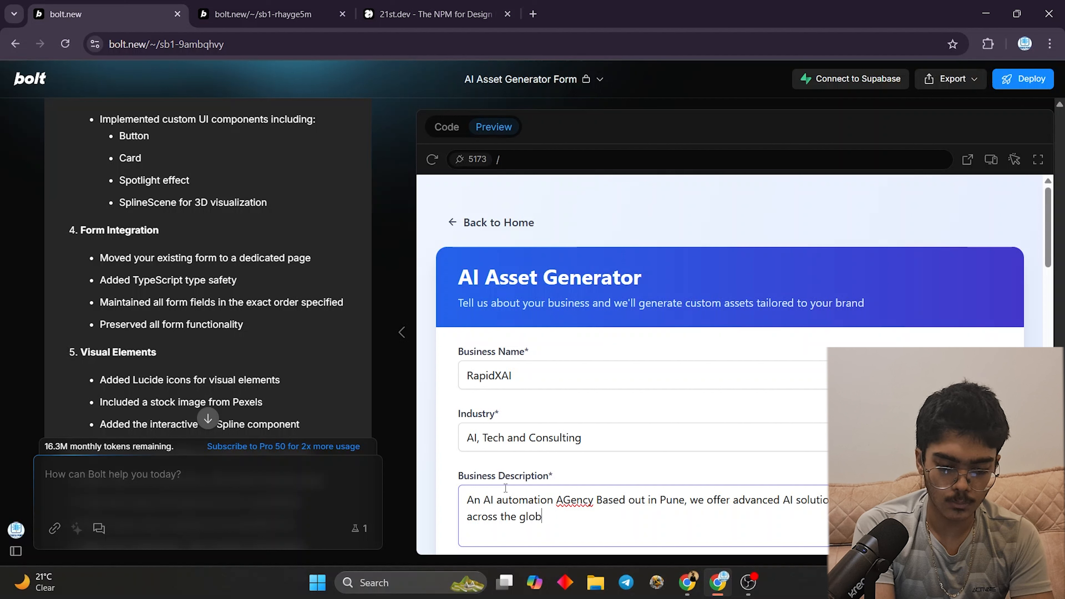
text(e. We do IA)
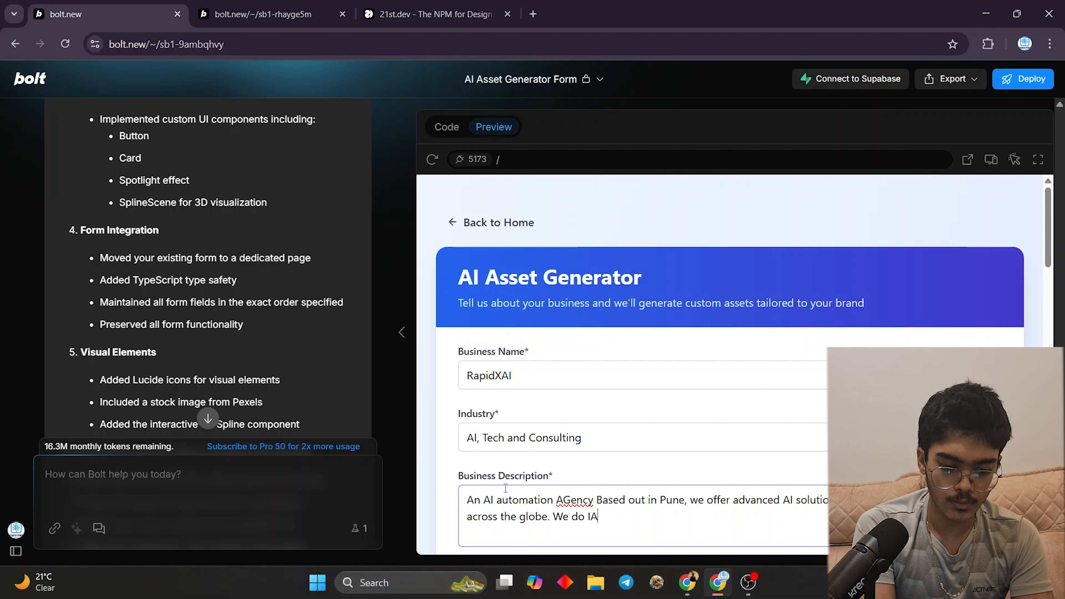
key(BackSpace)
key(BackSpace)
text(AI AGent)
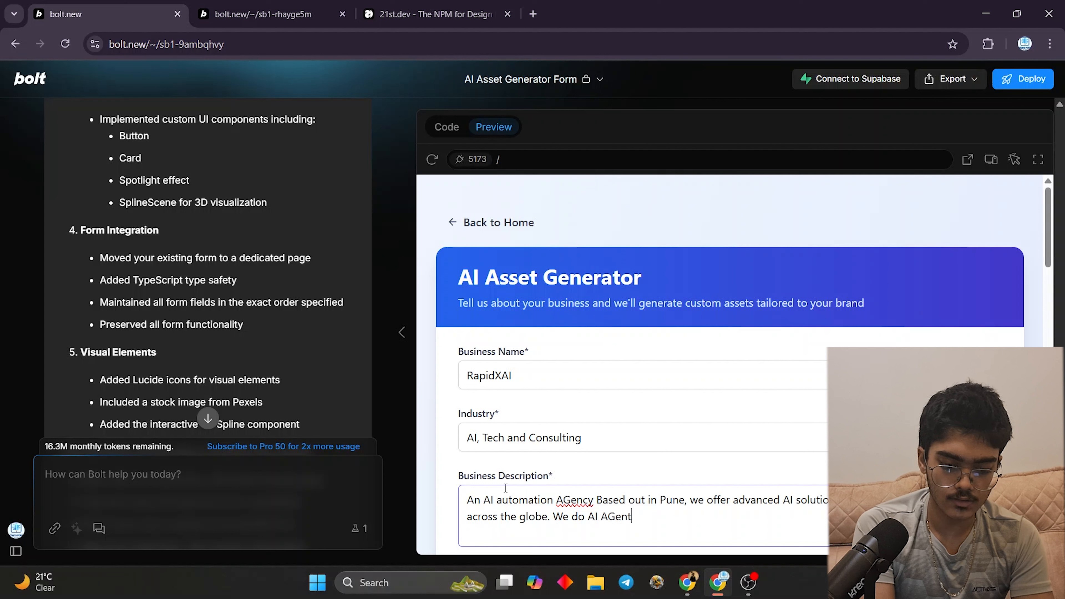
text(s, Voice, )
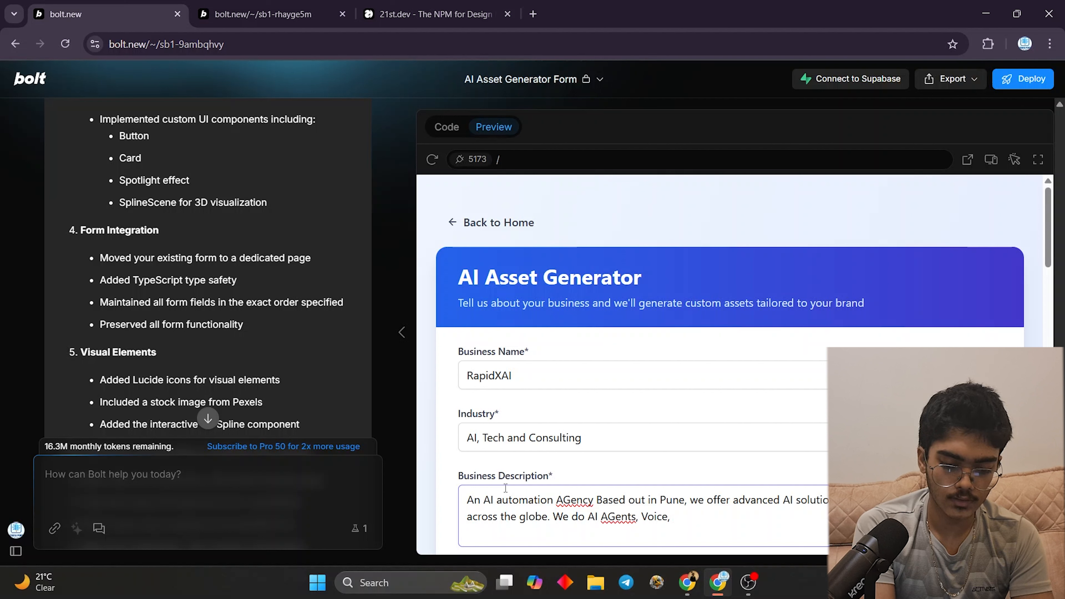
text(Automate)
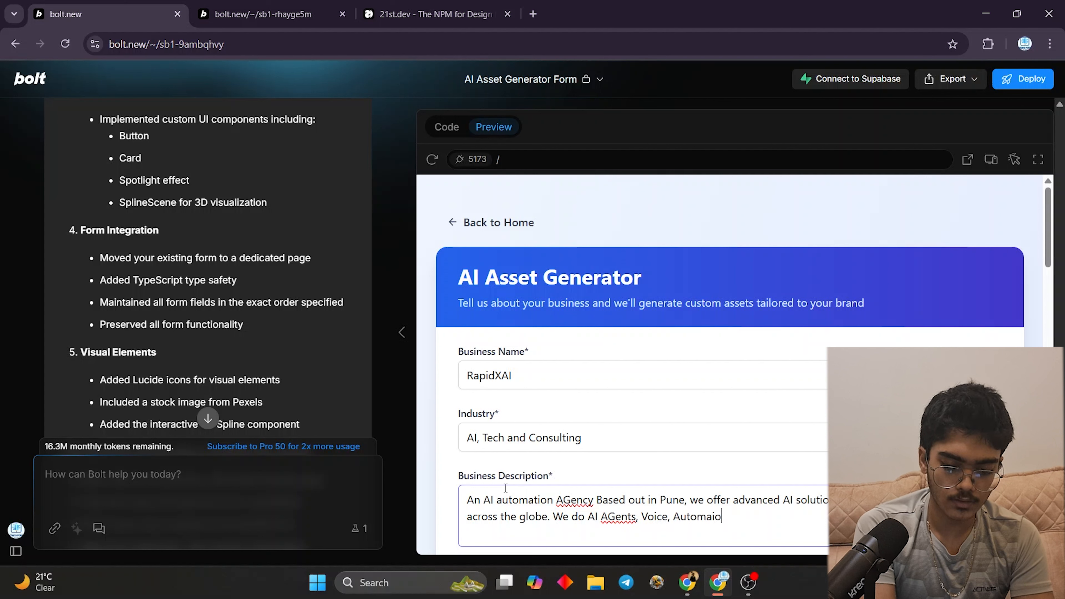
key(BackSpace)
text(ions, Saa)
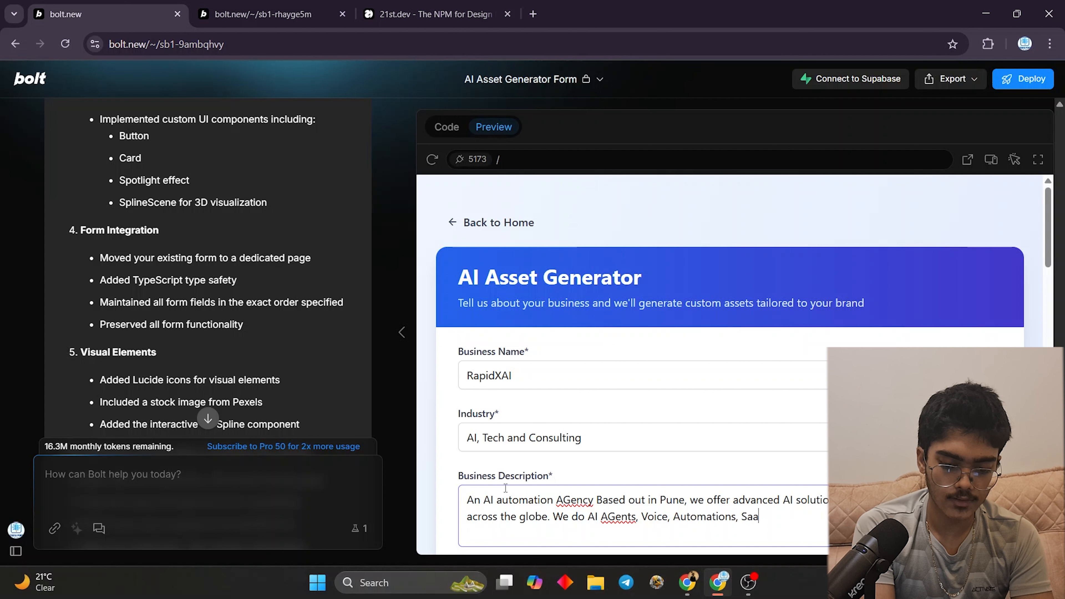
text(s Develop)
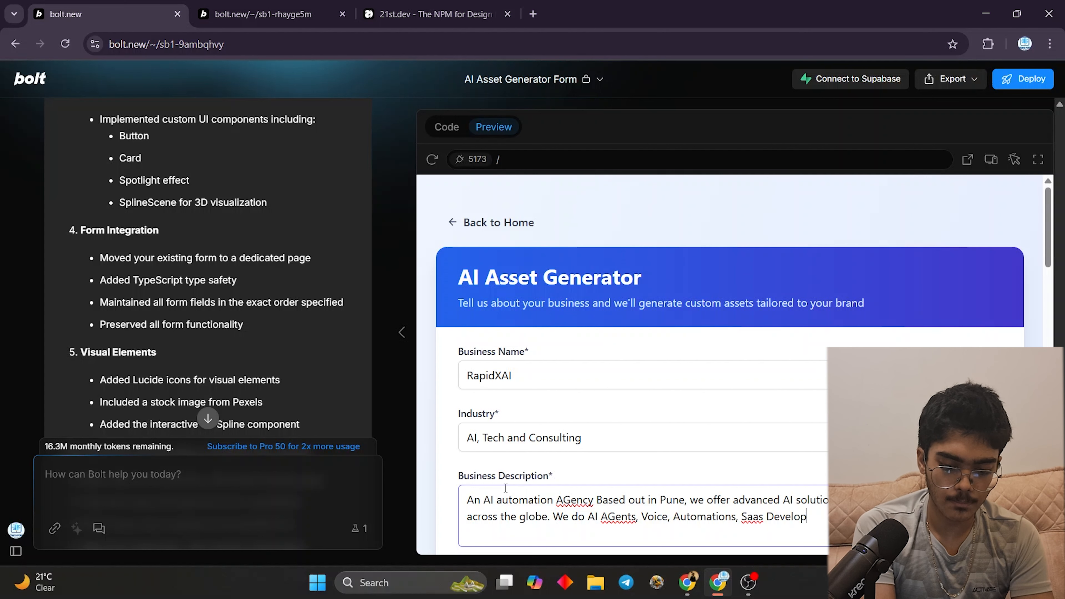
text(ment, etc)
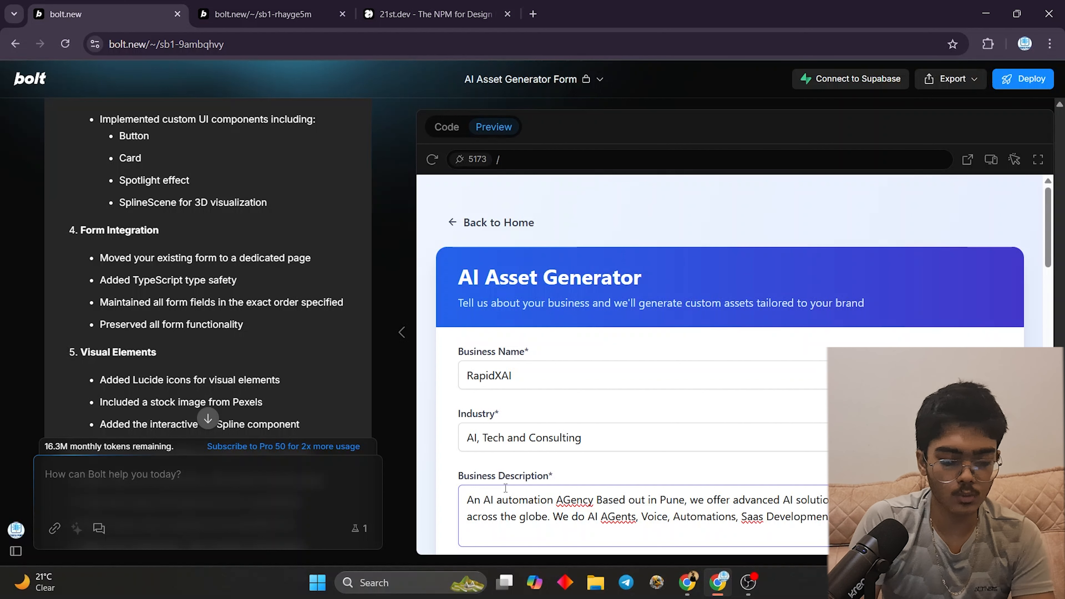
scroll(545, 441, down, 5)
- Enter the USP: a 14 days trial (for a small token) and 3 day FREE Pilot run
click(574, 401)
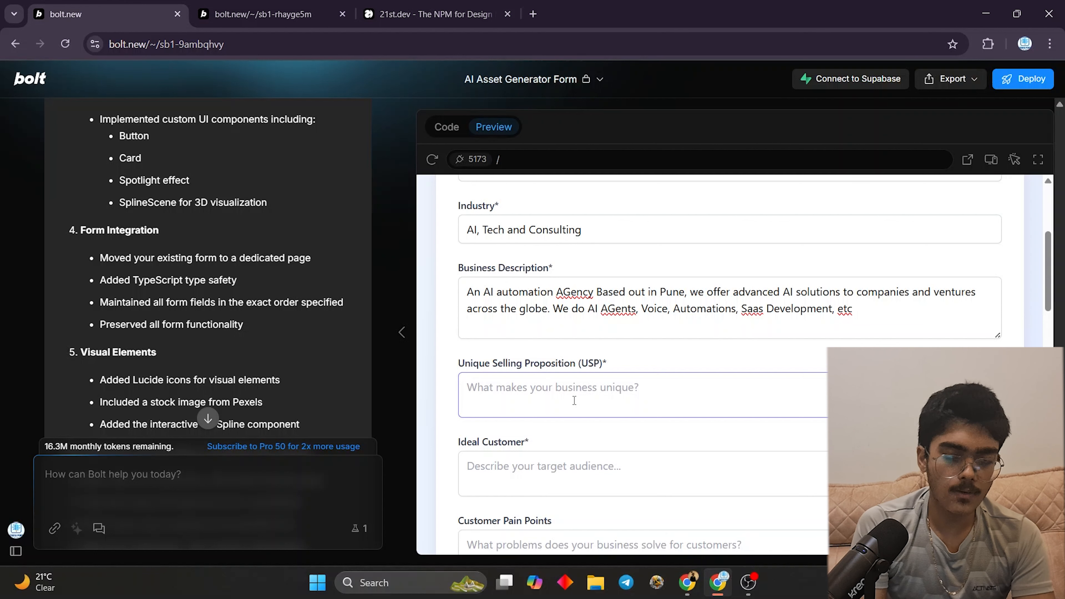
text(14 days)
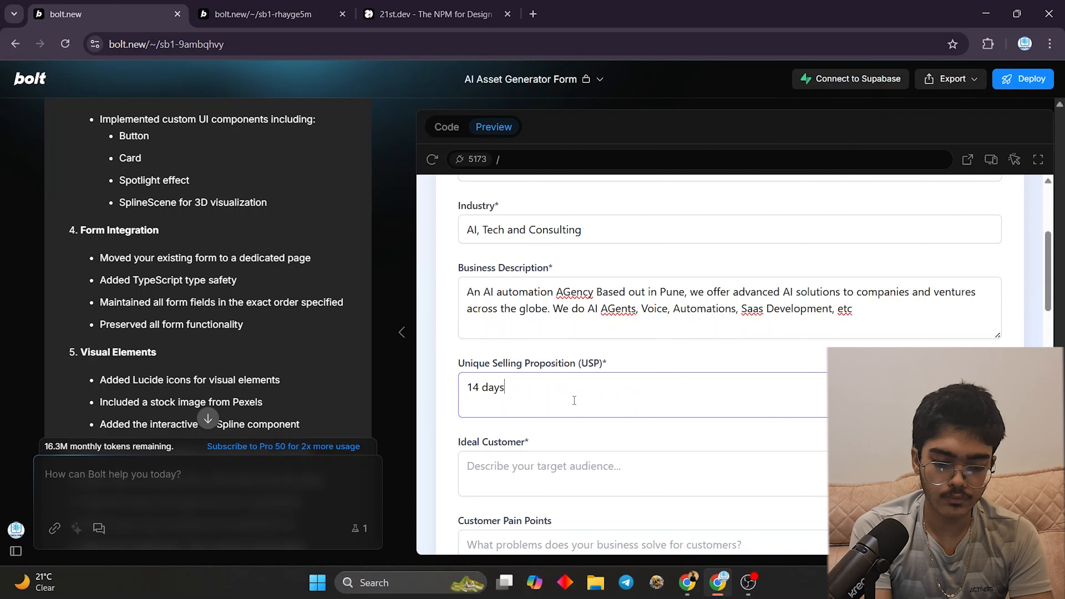
key(BackSpace)
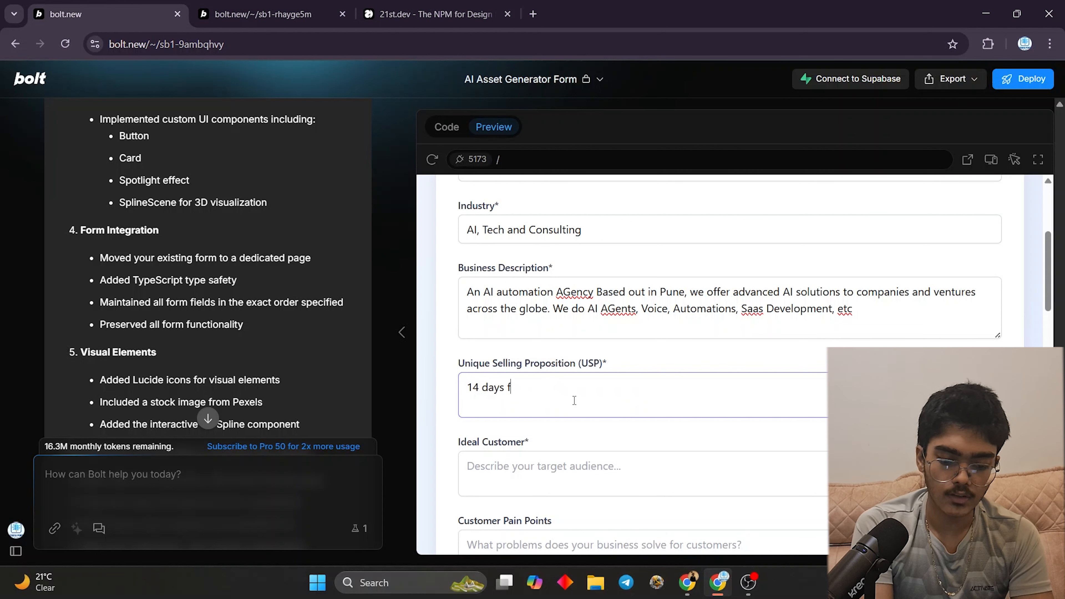
text(s )
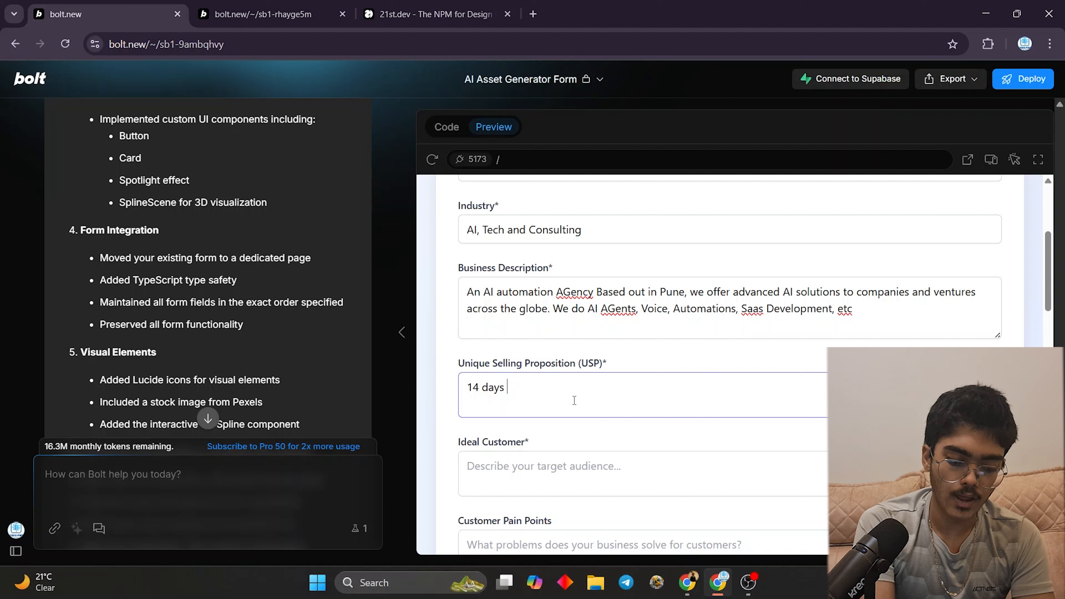
text(trial (fo)
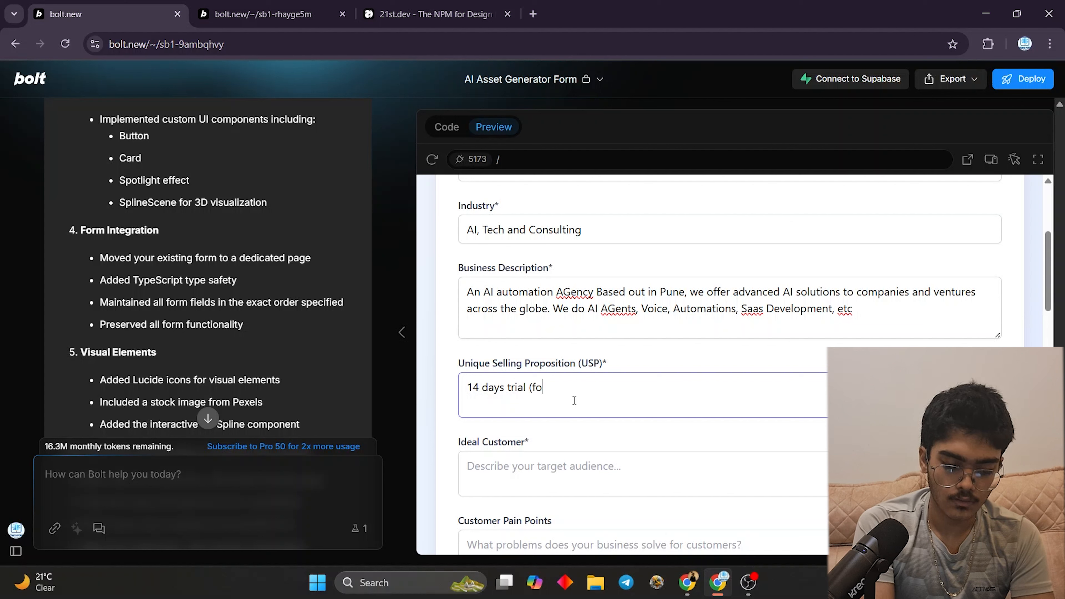
text(r a small )
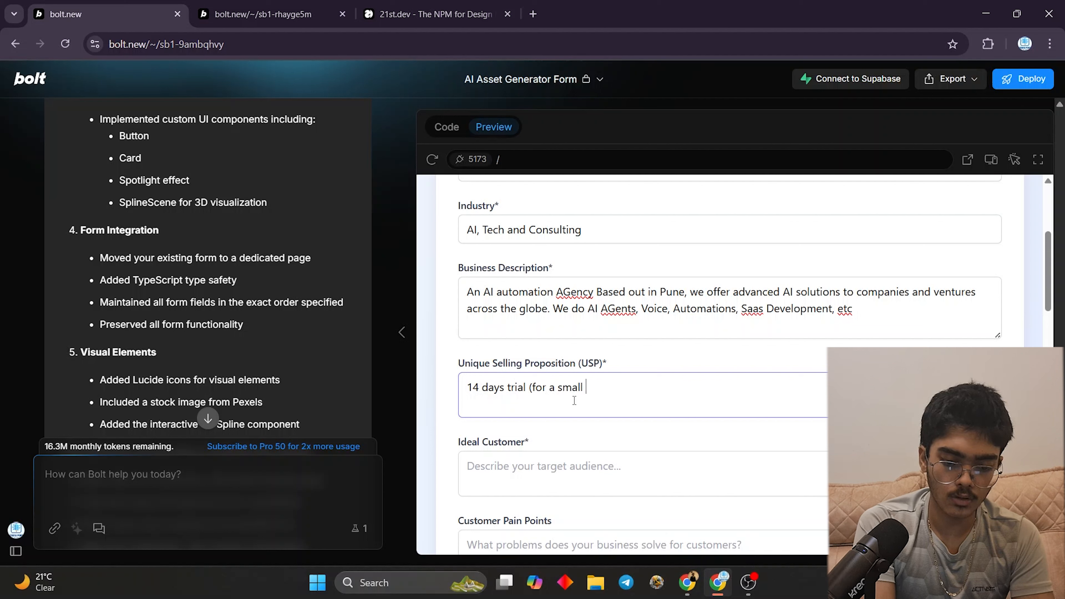
text(toe)
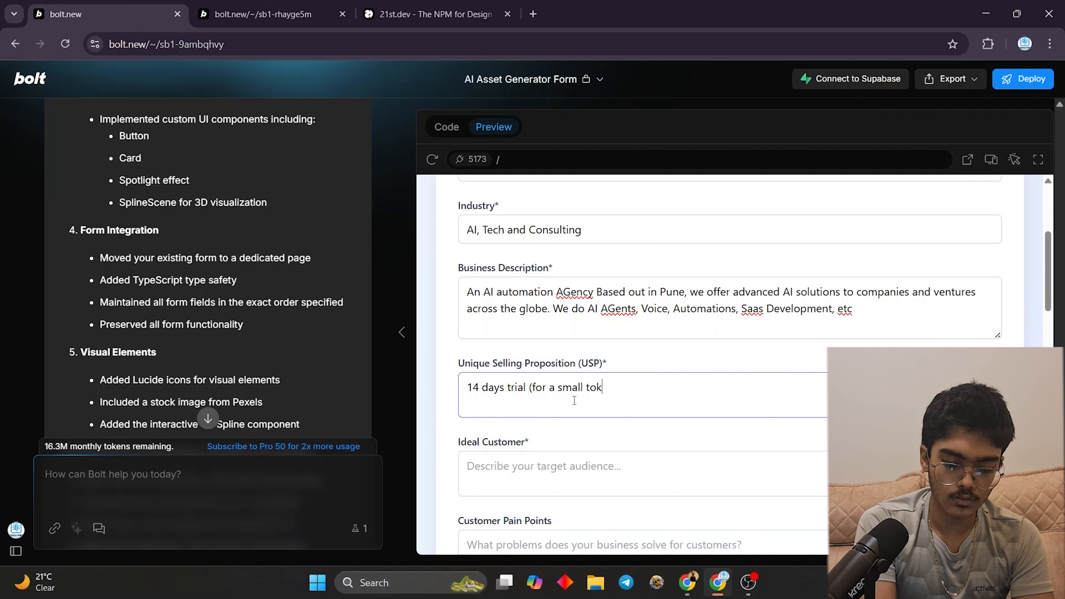
text(en) and)
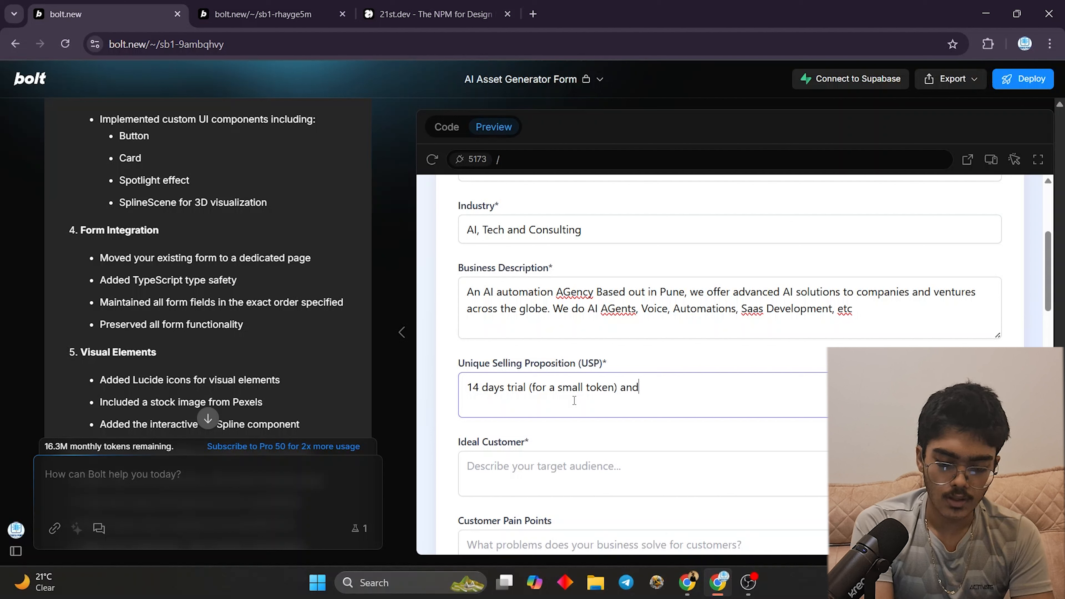
text( 3 day )
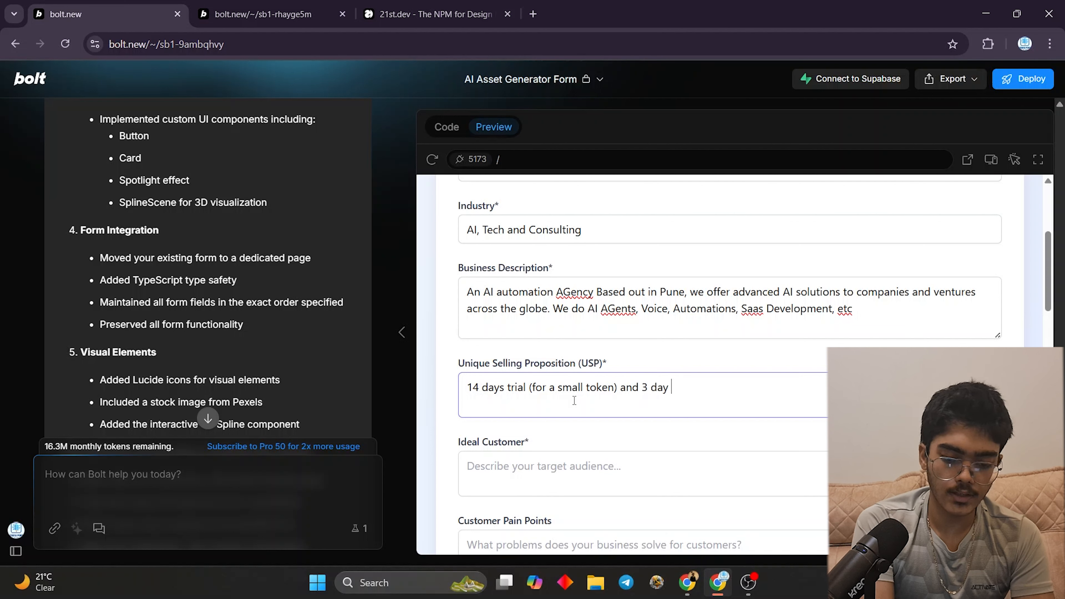
text(FREE Pil)
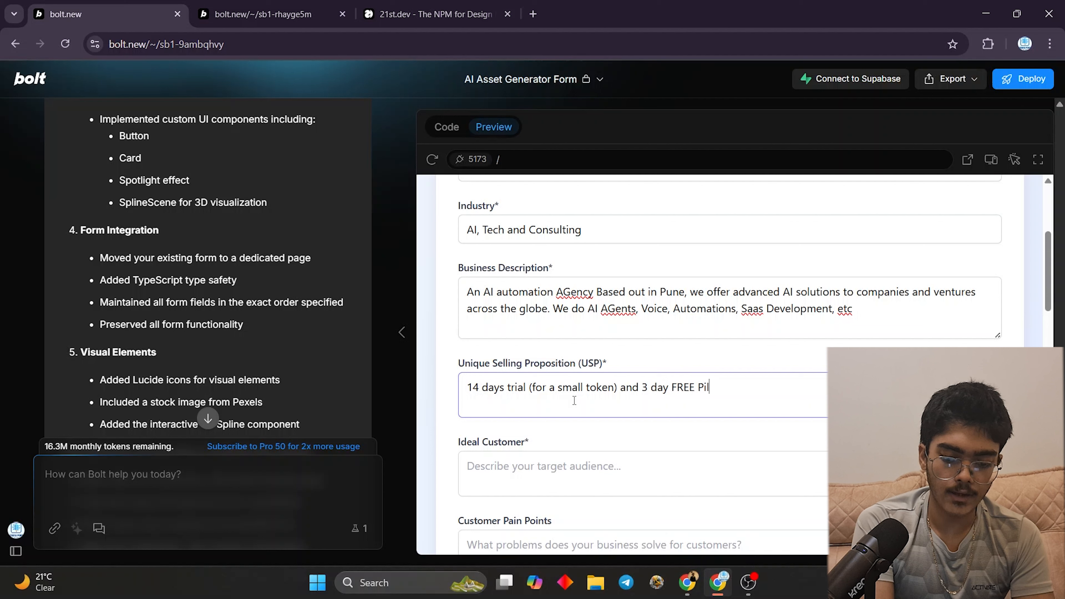
text(ot run)
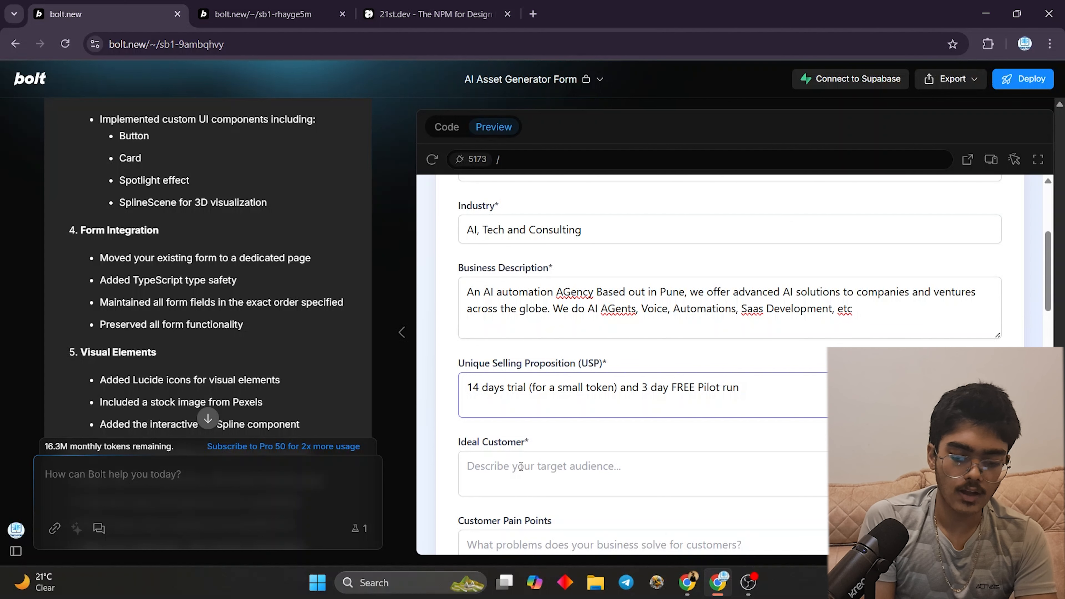
- Enter Ideal Customer 'SMBs, Enterprises, Mom-and-Pop Shops, almost all businesses would need', fixing Enterprises
click(520, 466)
text(SM)
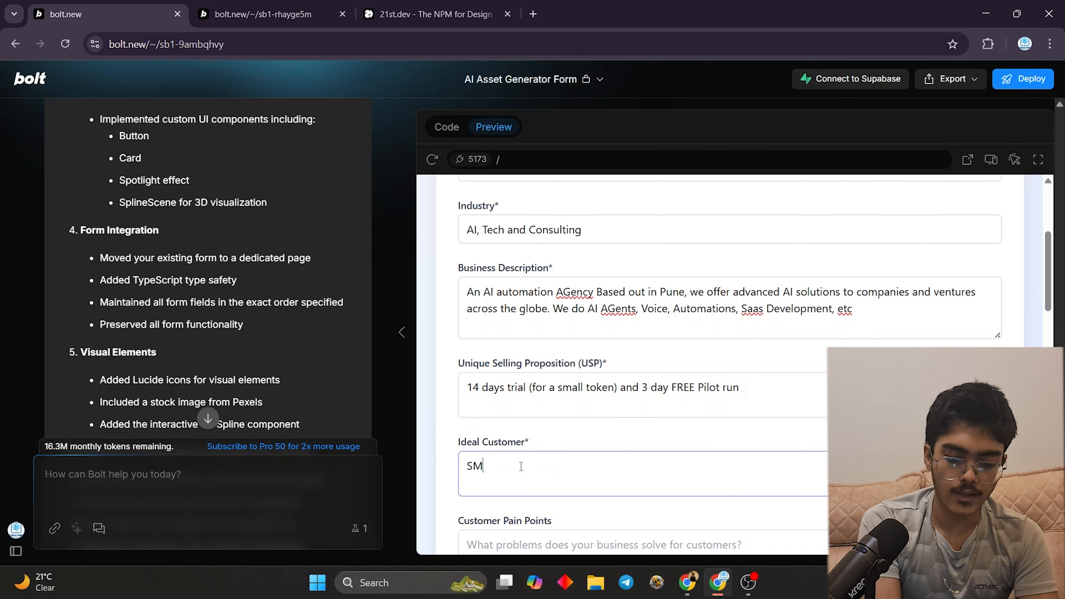
text(Bs, En)
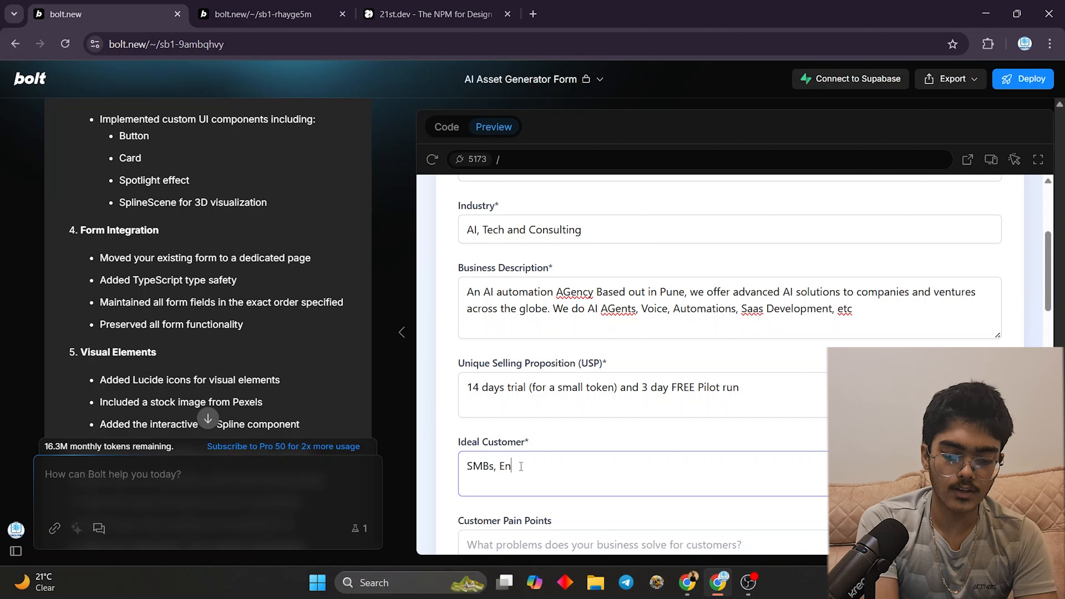
text(terpises,)
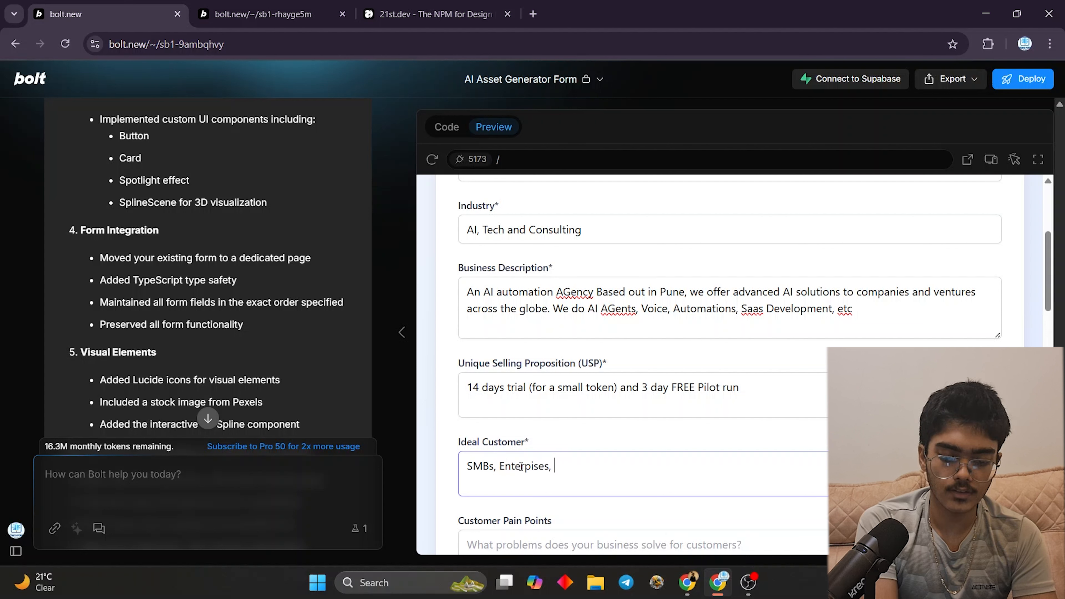
right_click(520, 467)
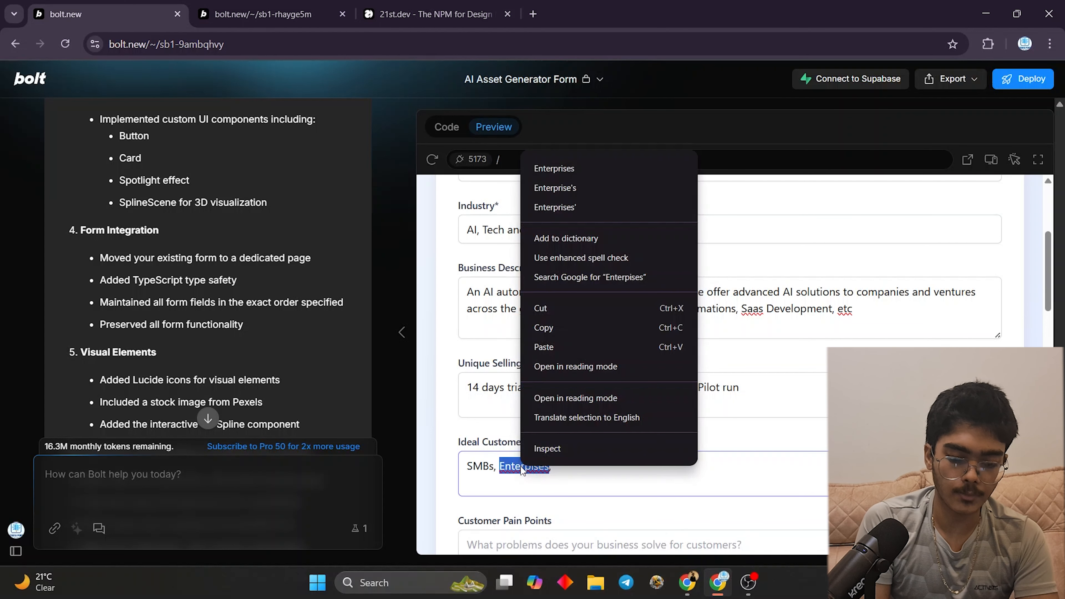
click(558, 170)
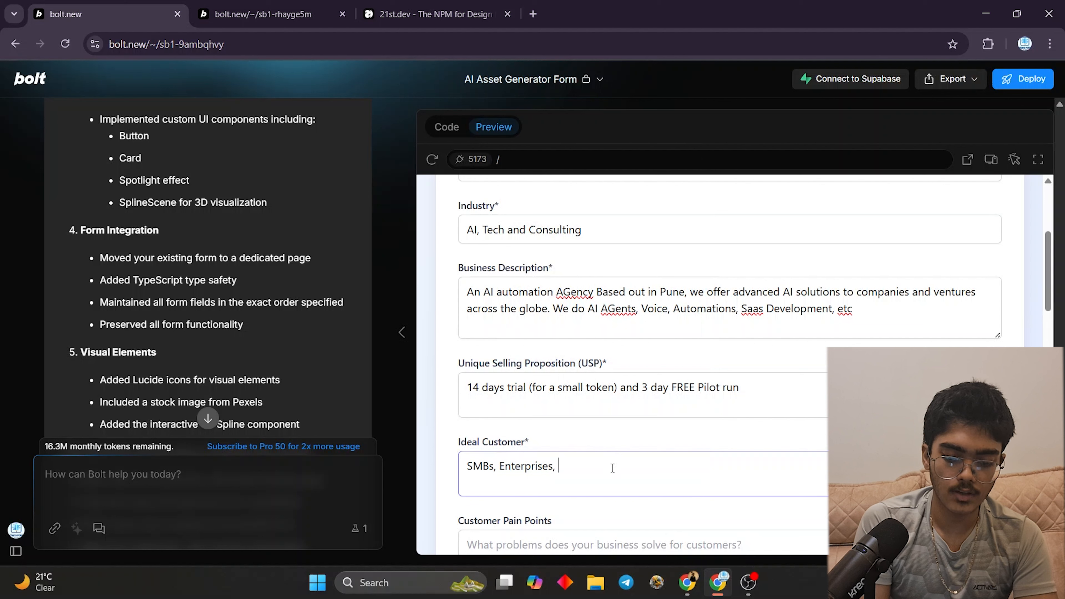
text(Mom-)
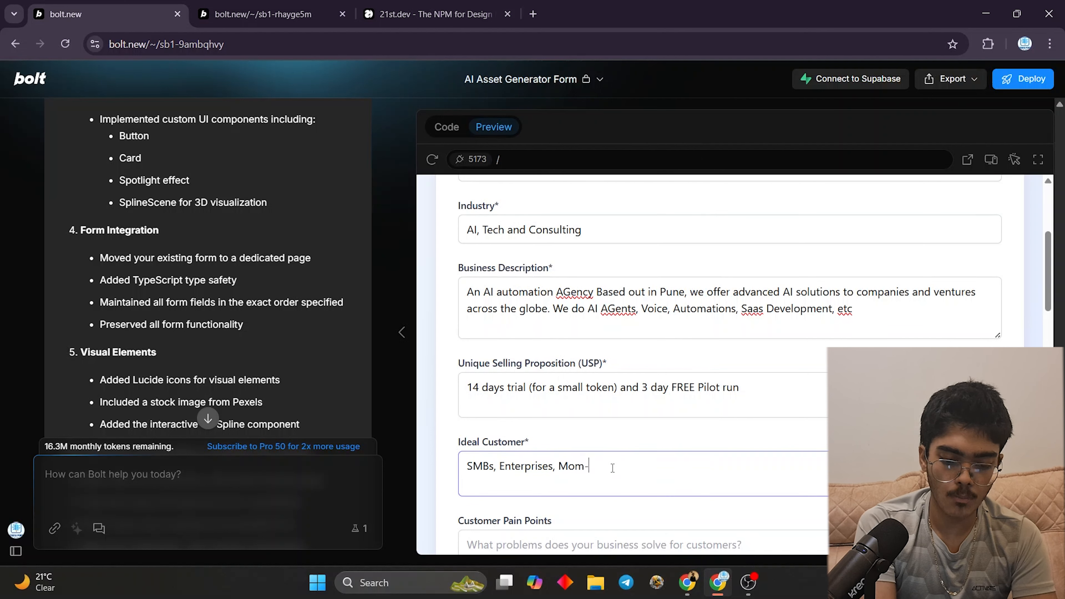
text(and-)
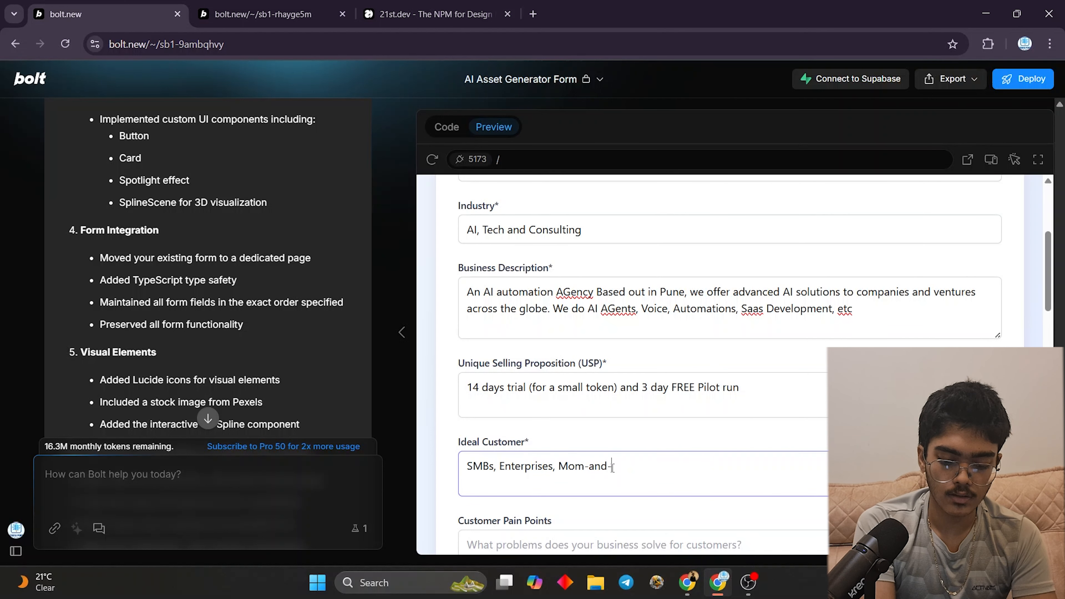
text(Pop Shops, )
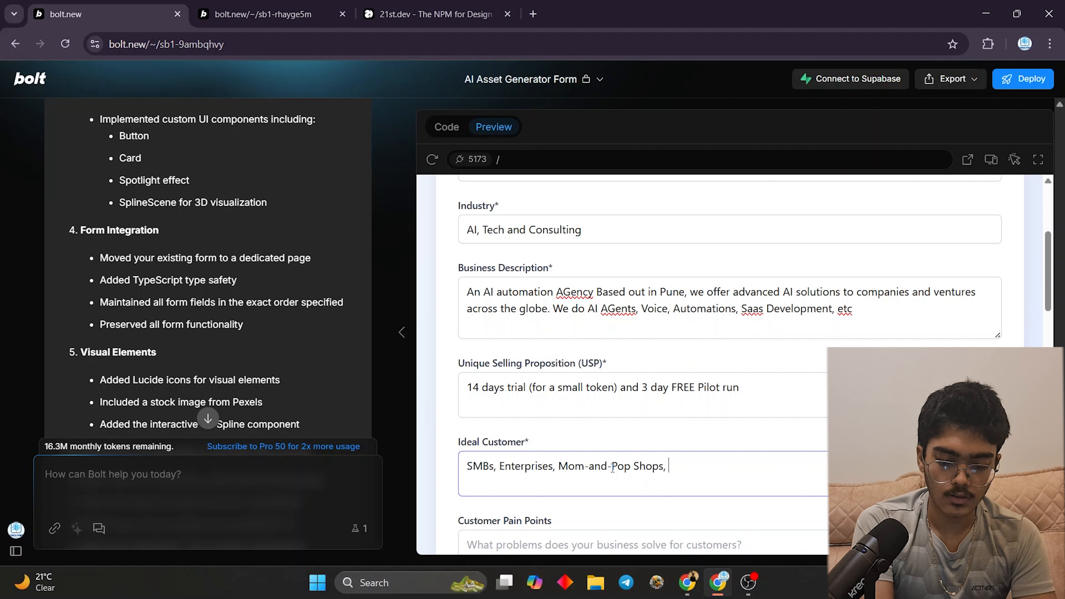
text(almost all )
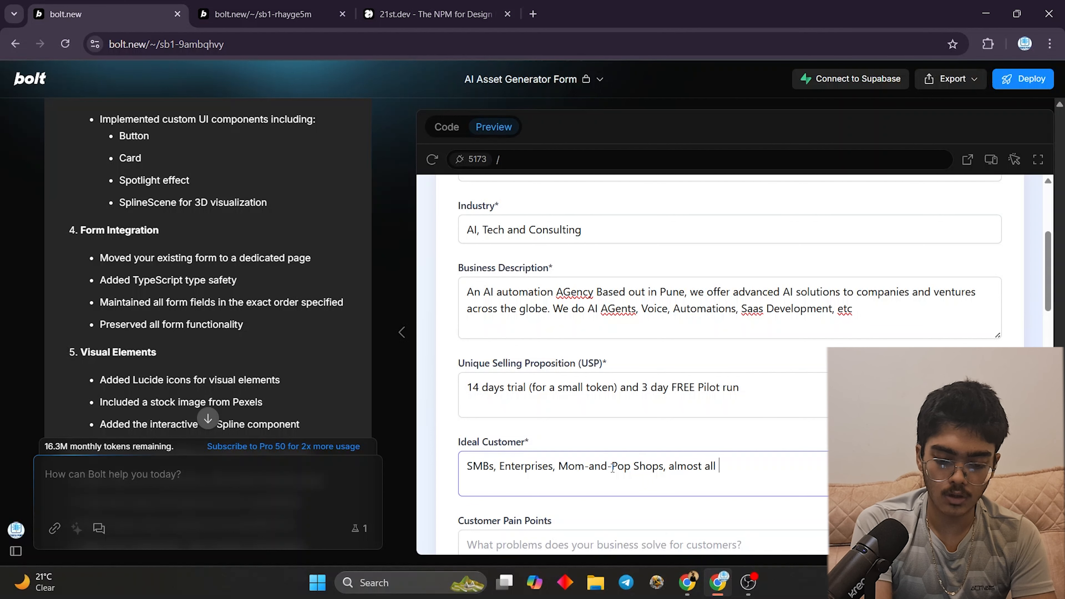
text(businesses wo)
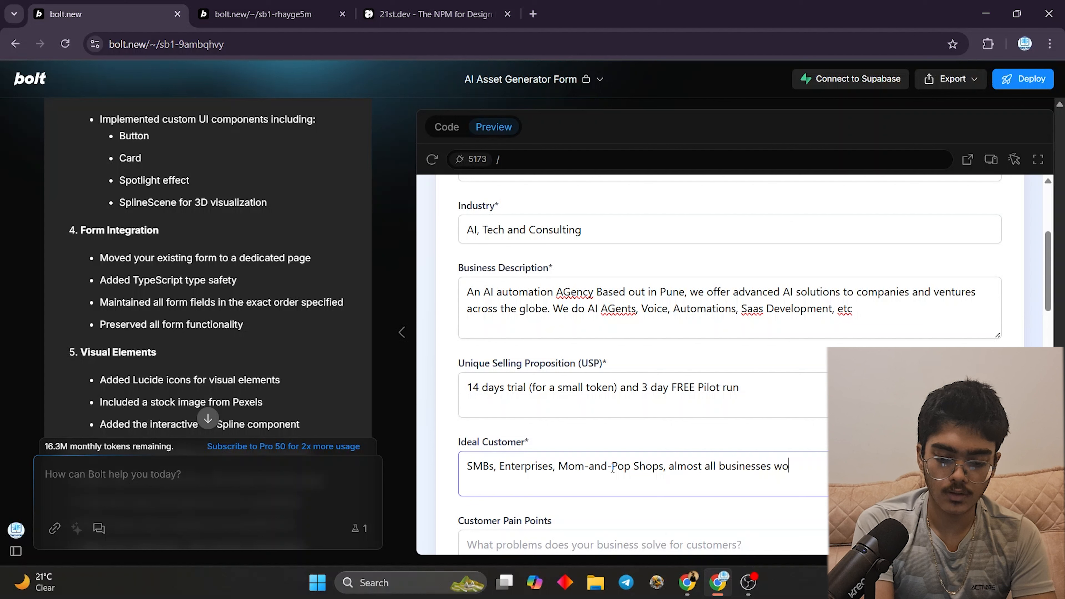
text(uld need)
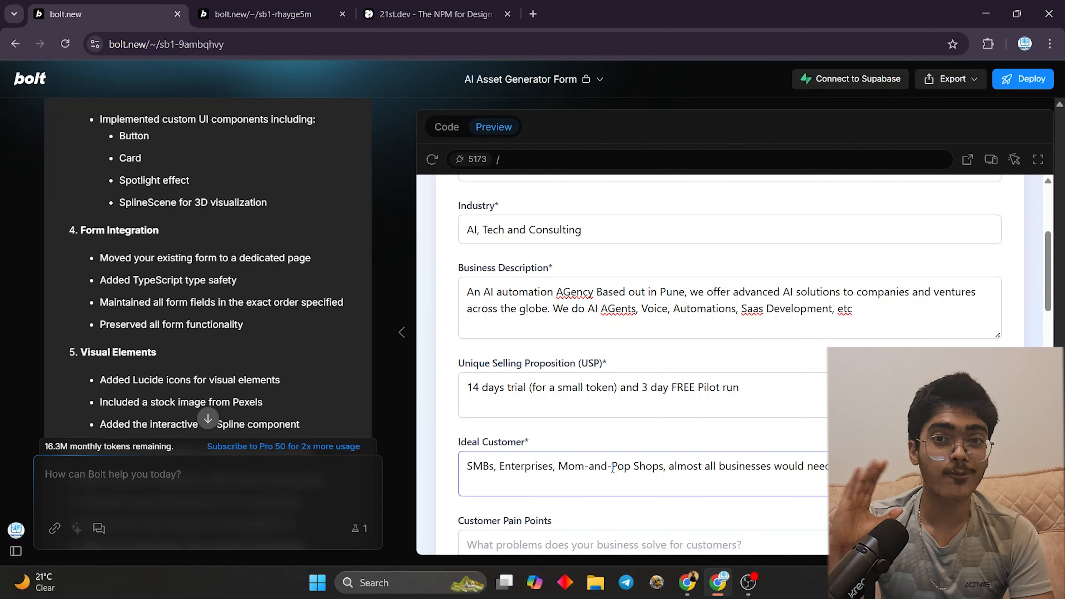
scroll(518, 514, down, 3)
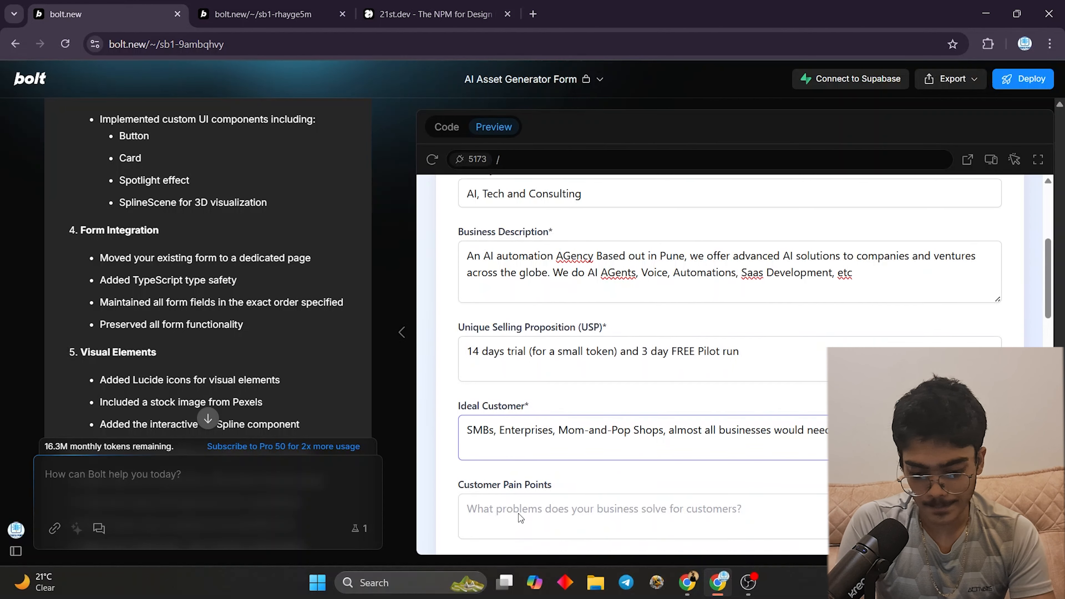
- Enter pain points: humans are error prone, slow, impulsive, not always 100% efficient, need breaks, holidays
click(545, 428)
text(Hum)
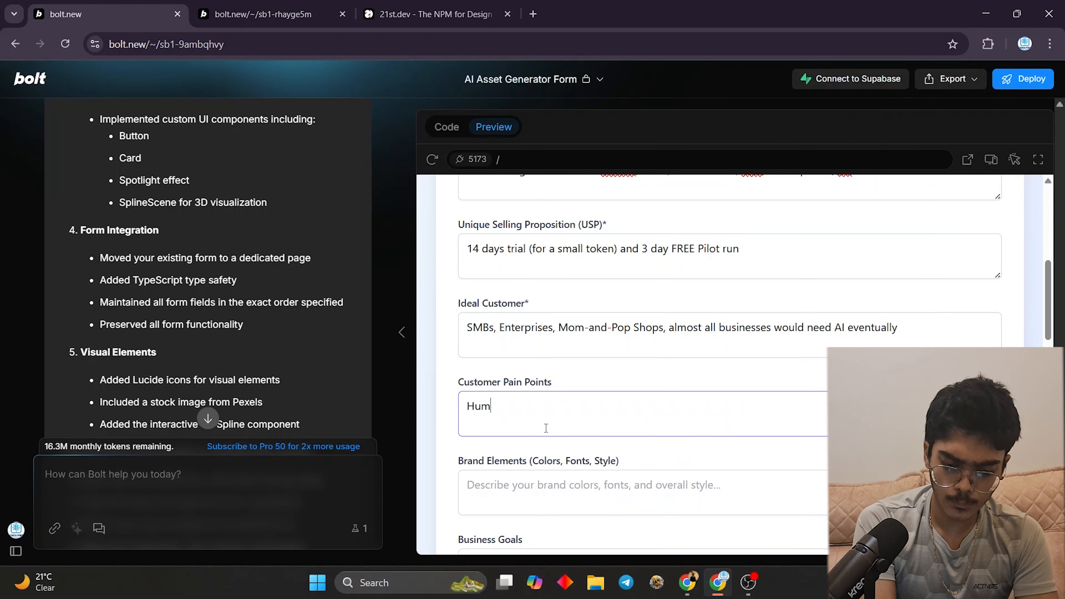
text(ans are erro)
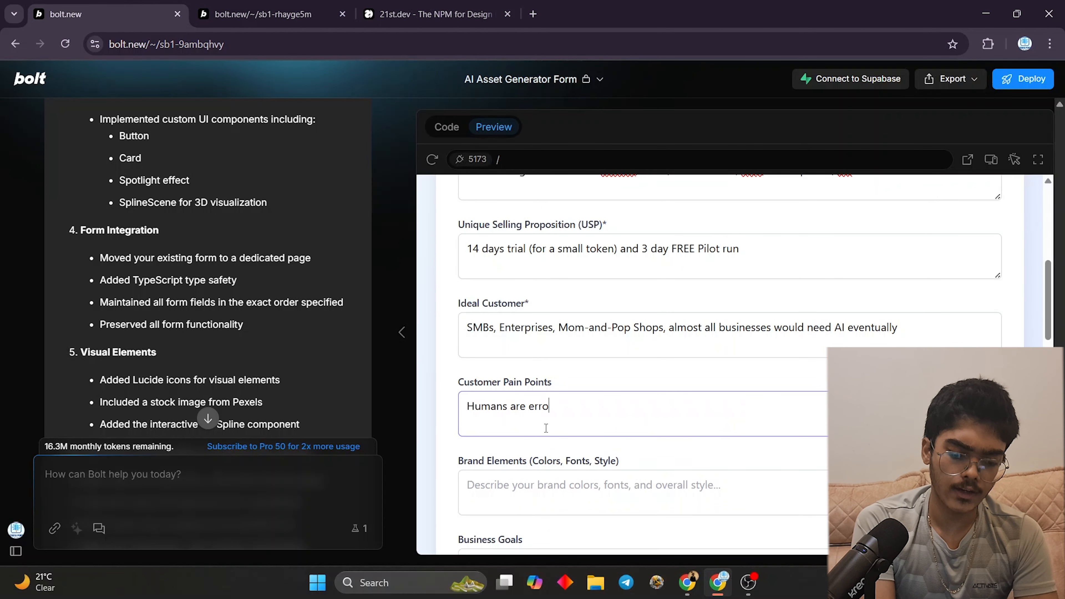
text(r prone, Slow, u)
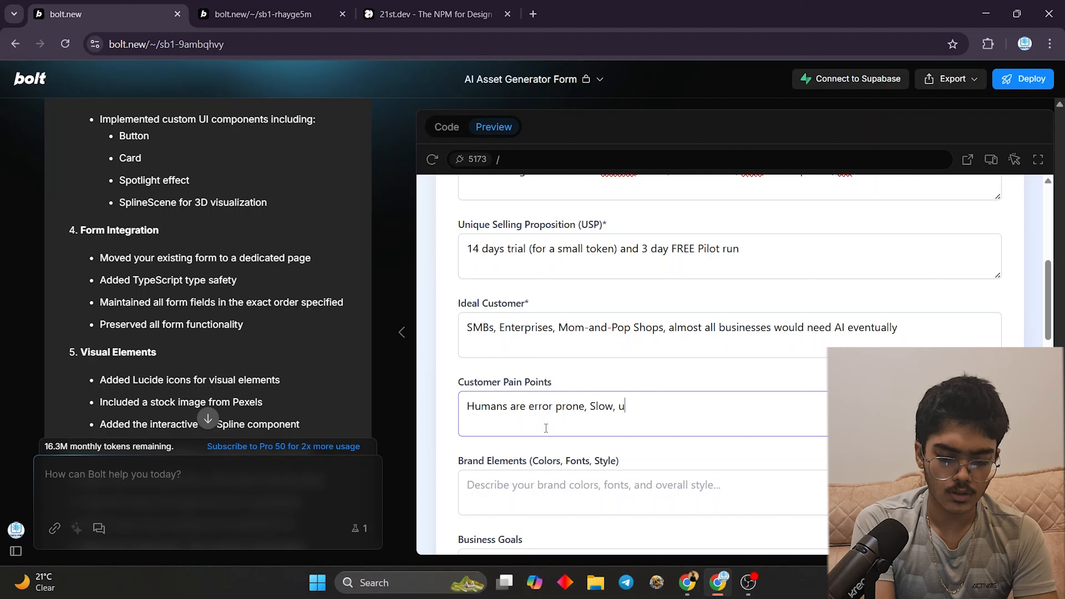
key(BackSpace)
text(imp)
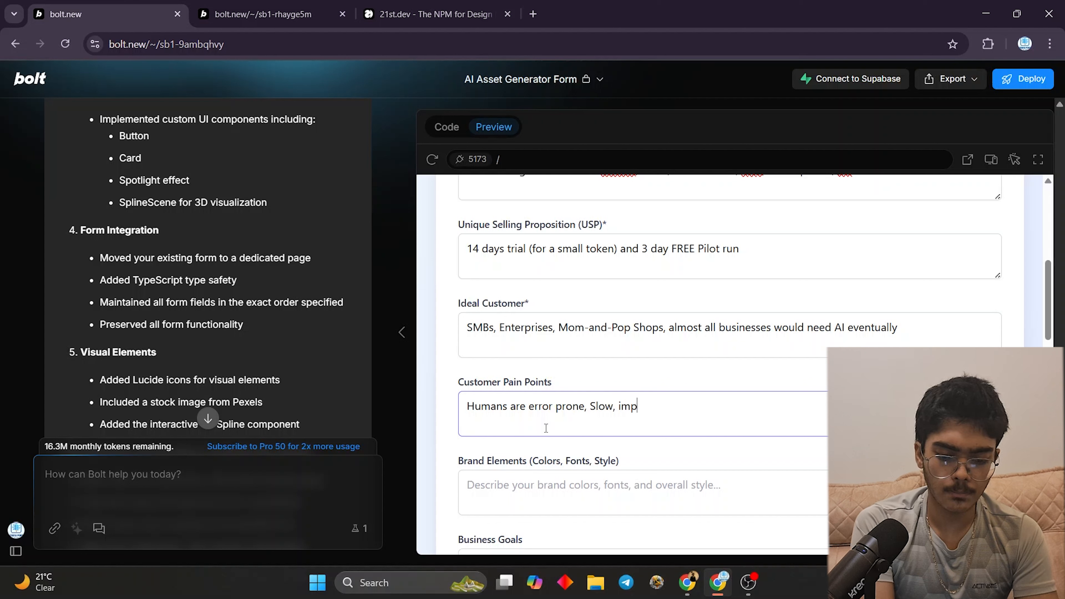
text(uulsive and do)
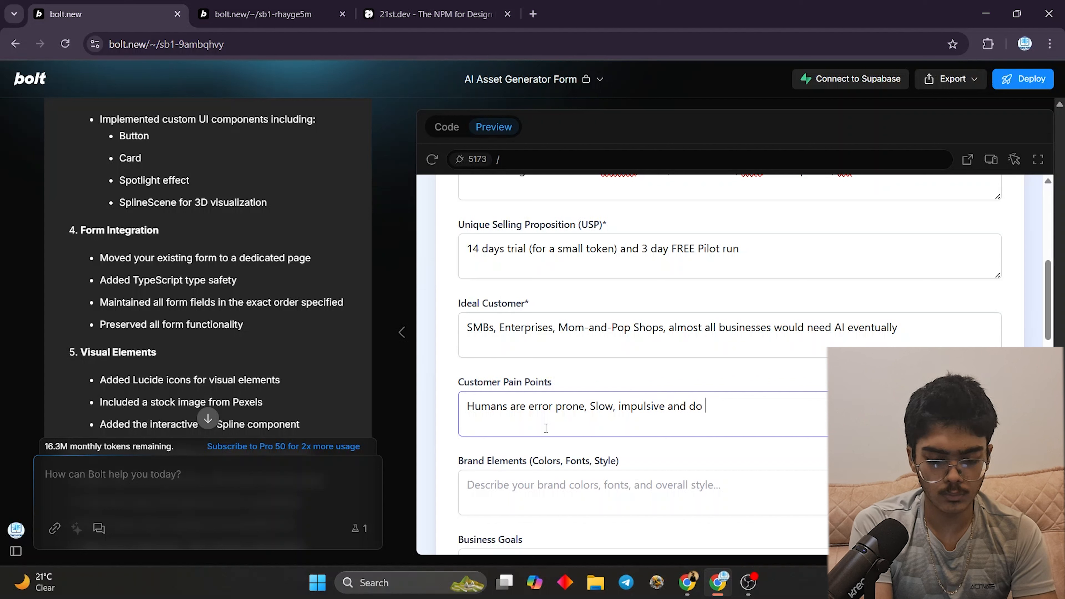
text( not lways )
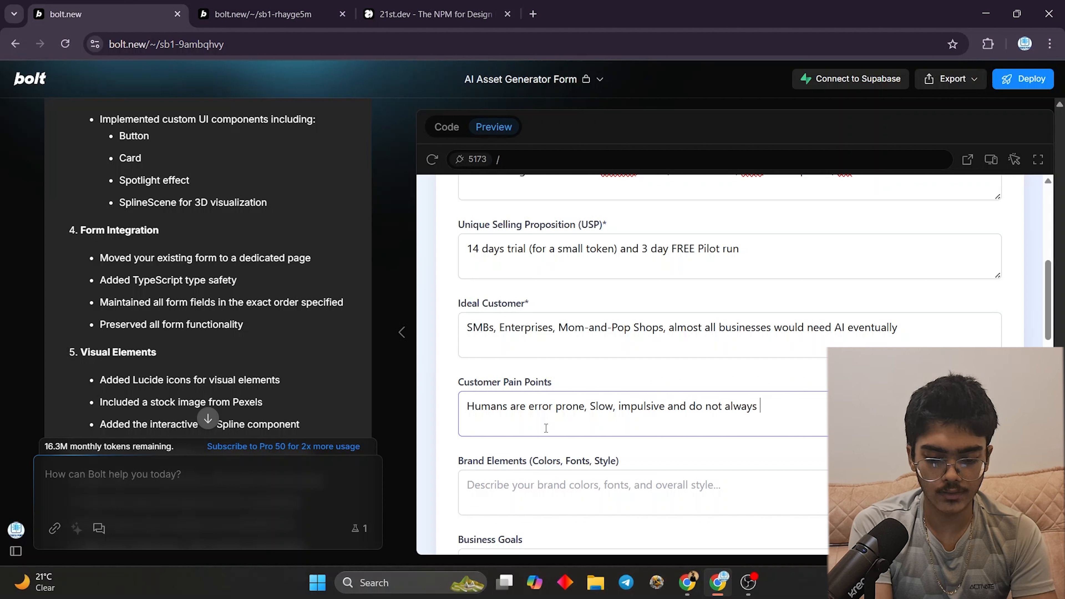
text(work at )
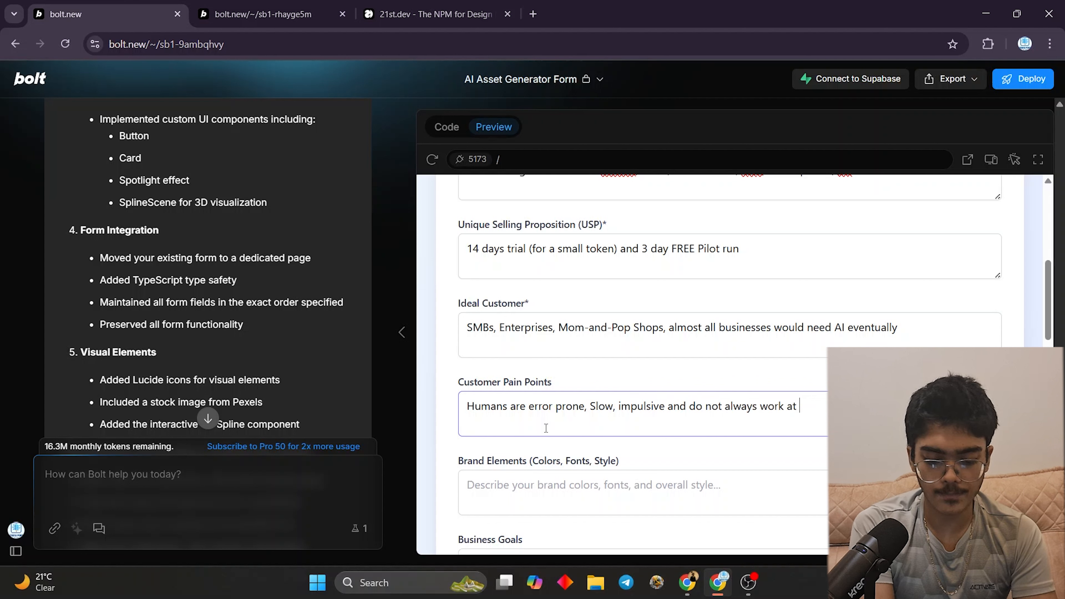
text(100%)
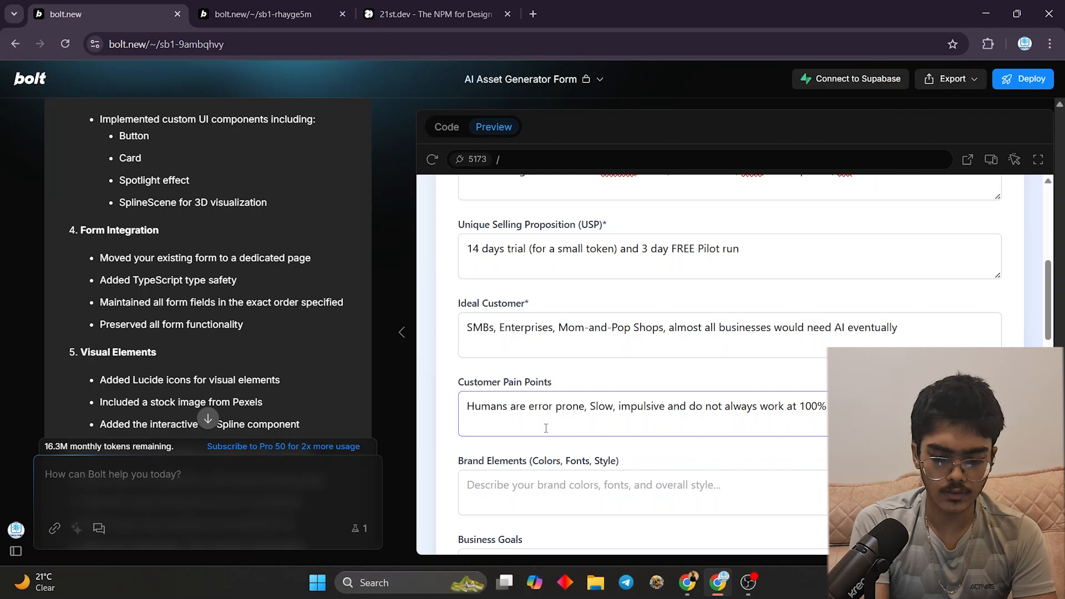
right_click(858, 407)
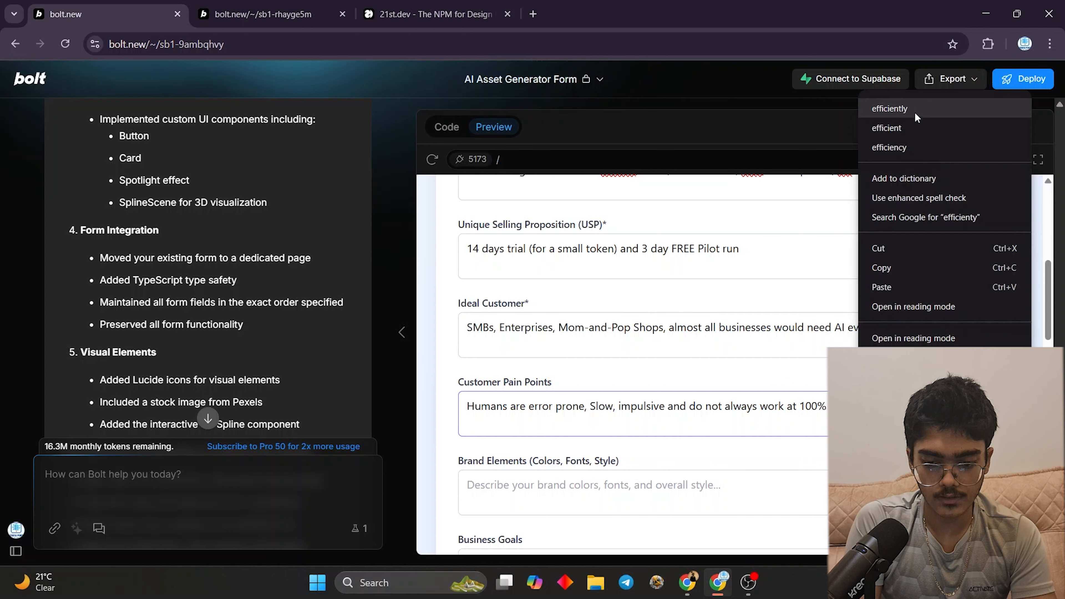
click(889, 109)
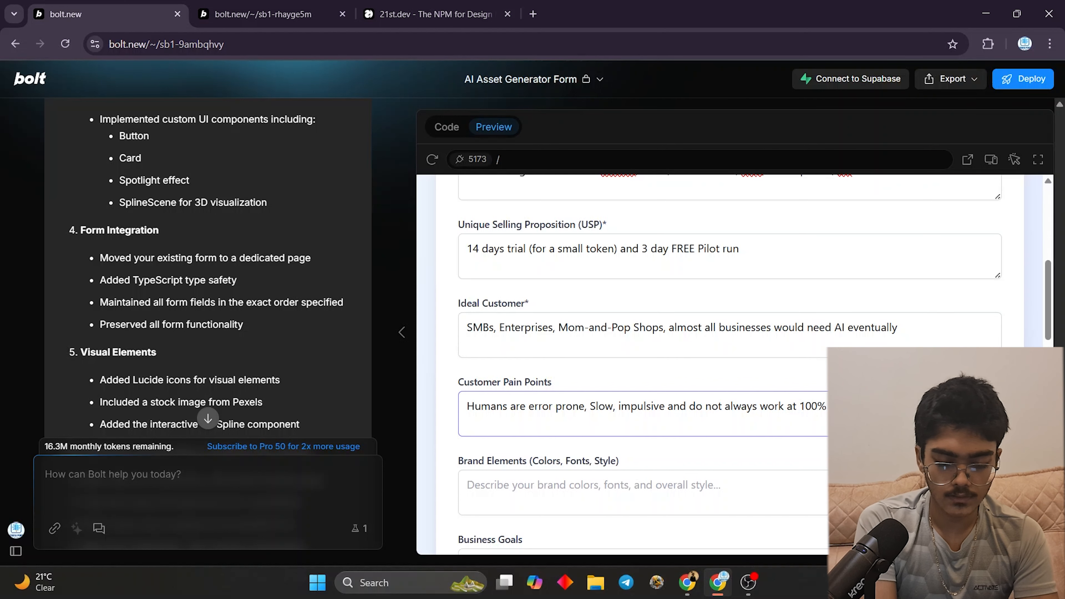
text(They )
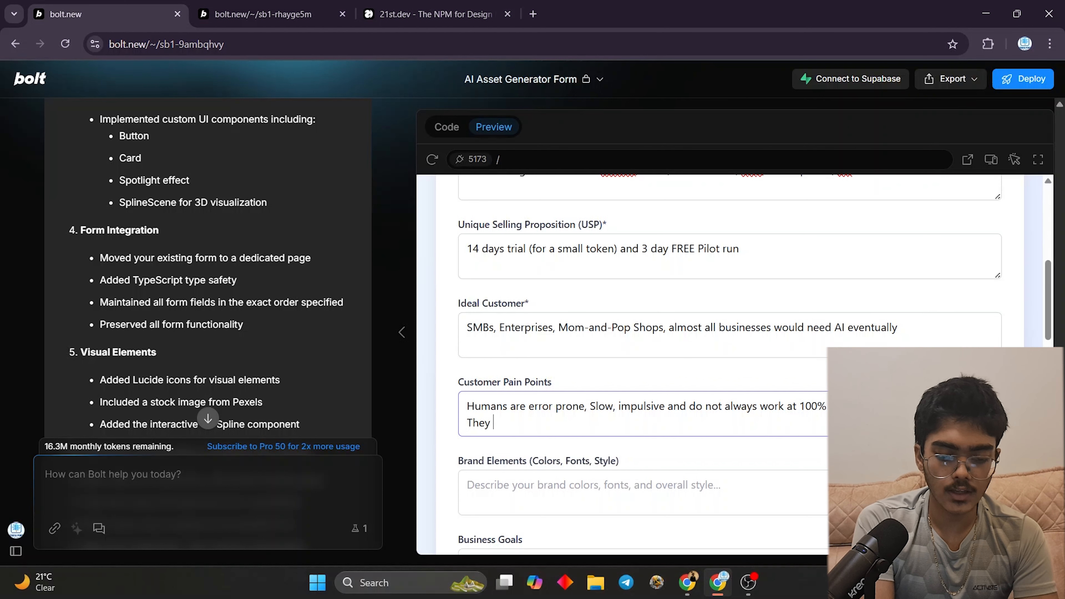
text(need braeaks)
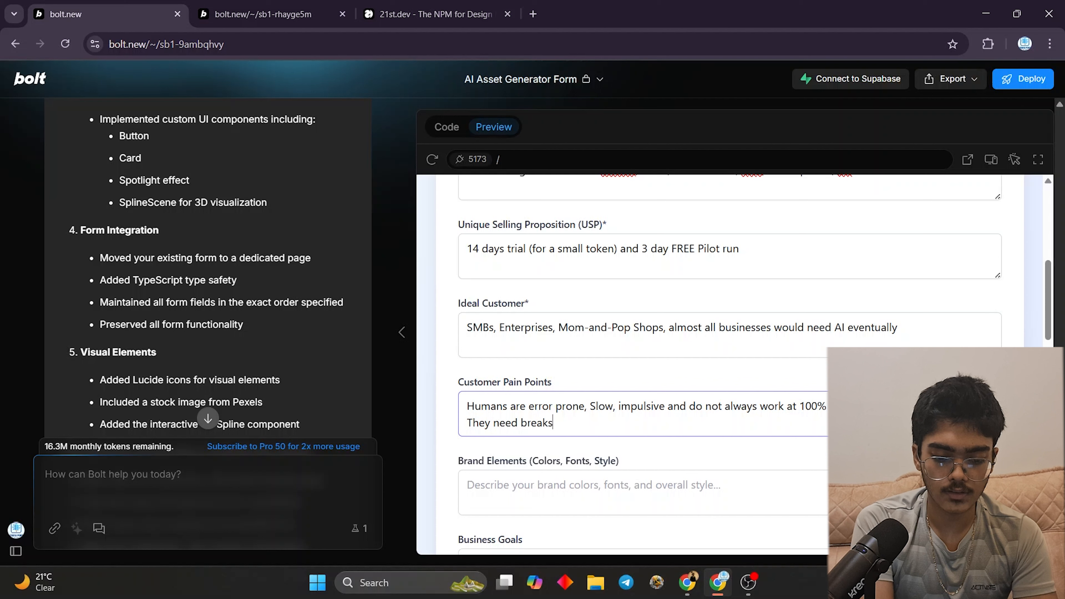
text(, holi)
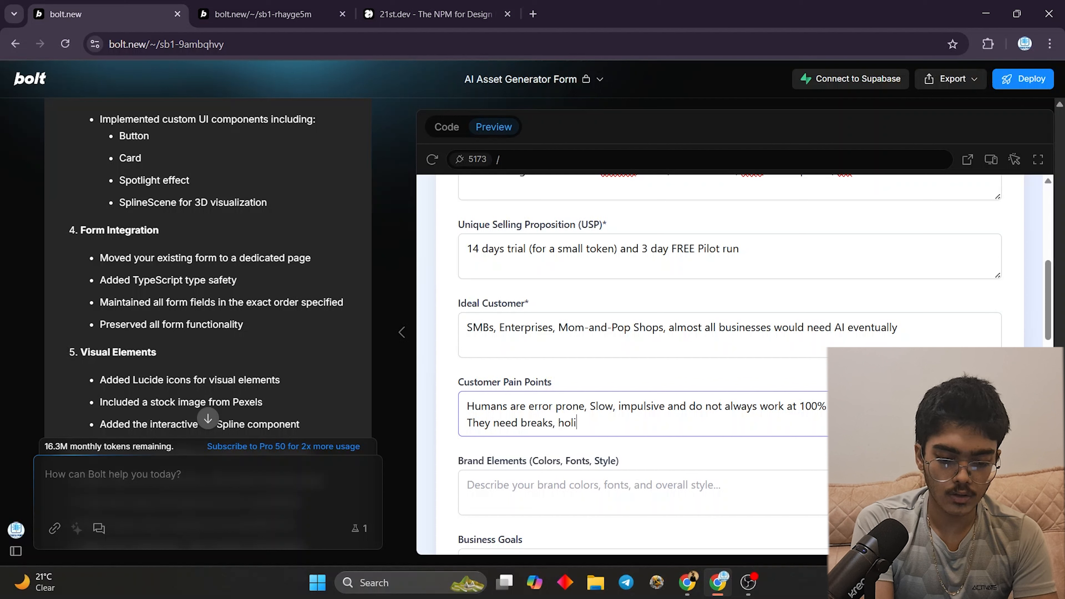
text(days)
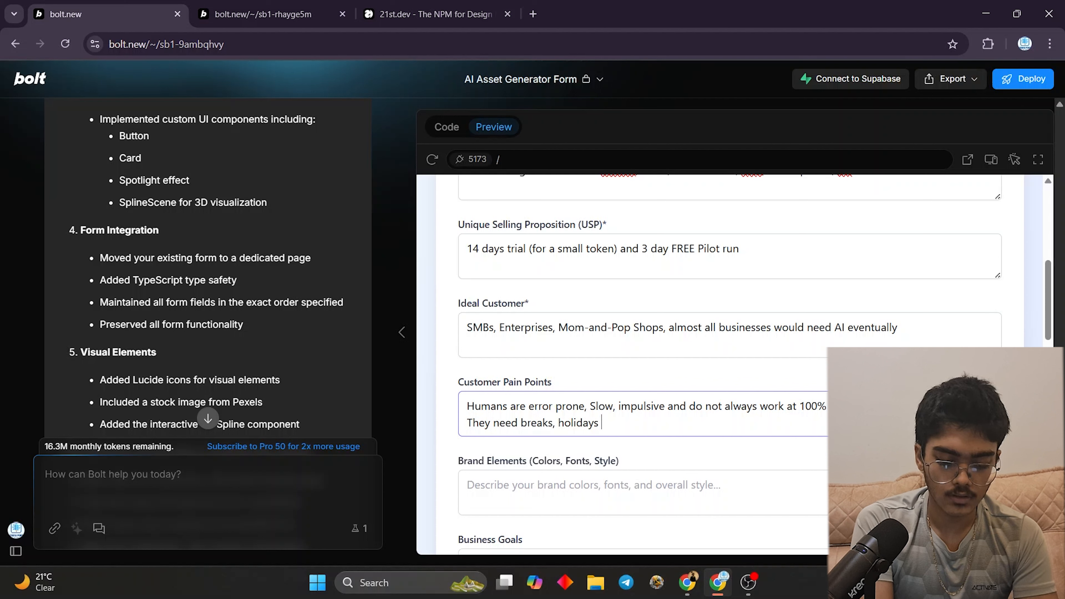
text( etc)
- Type the brand colours 'Cyan and electic blue along with Black and white', correcting 'electic' to 'electric'
scroll(712, 365, down, 3)
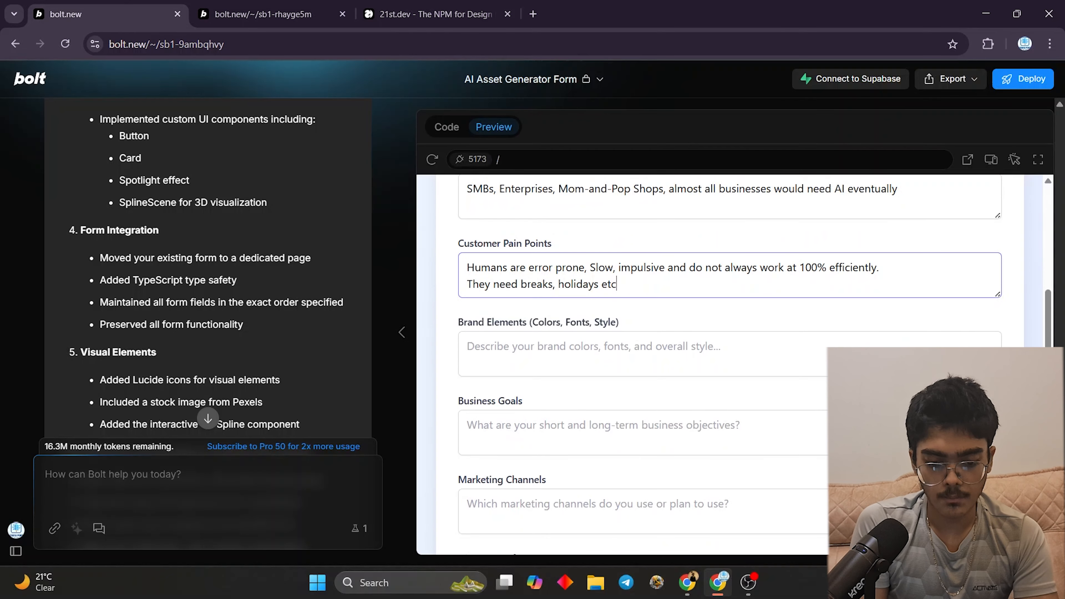
click(818, 360)
text(Cyan )
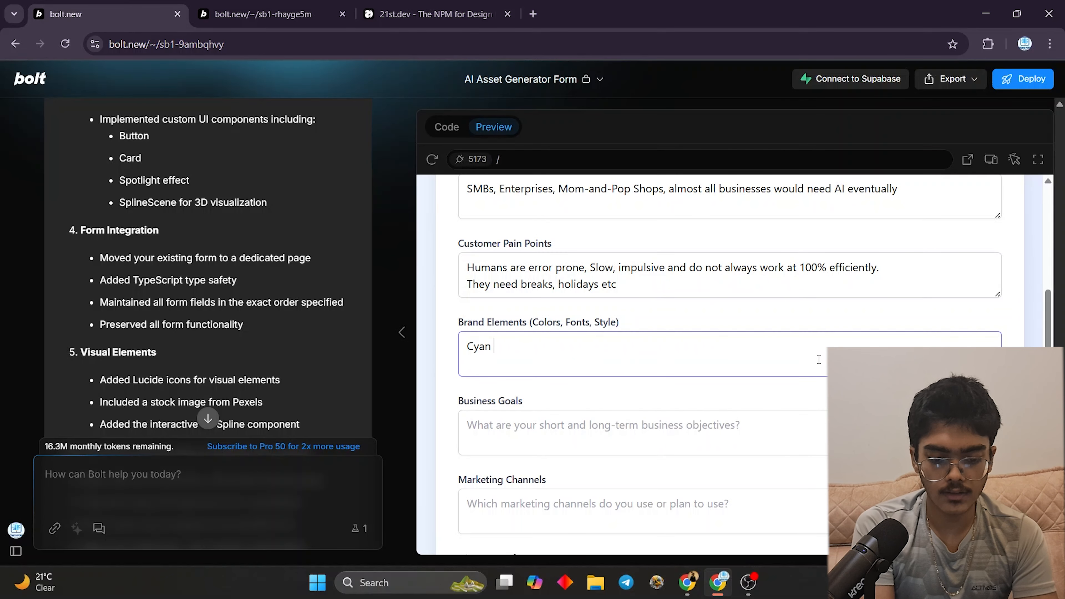
text(and electi)
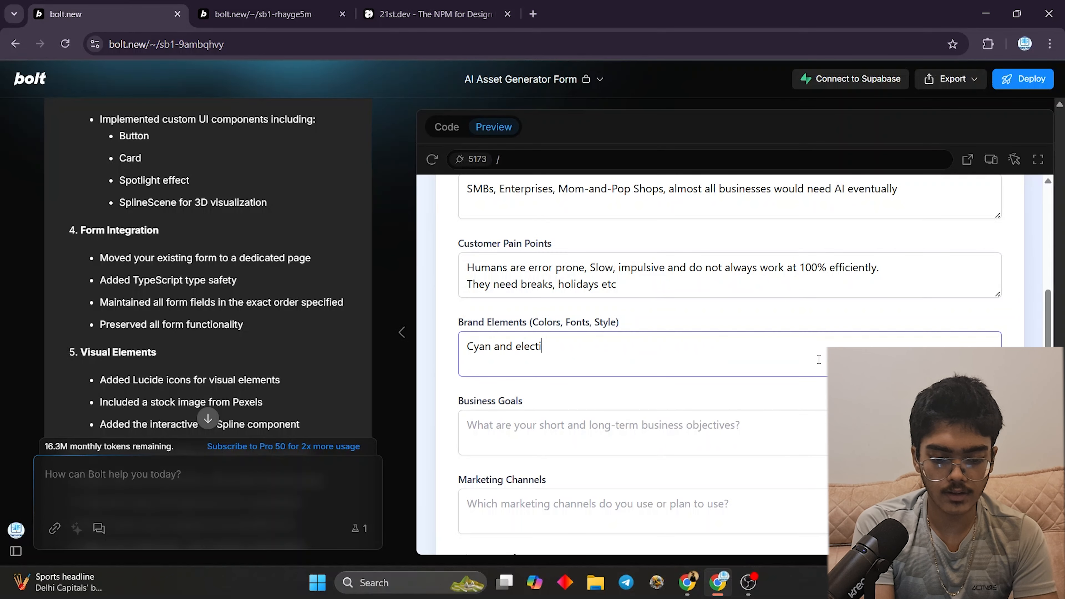
text(c )
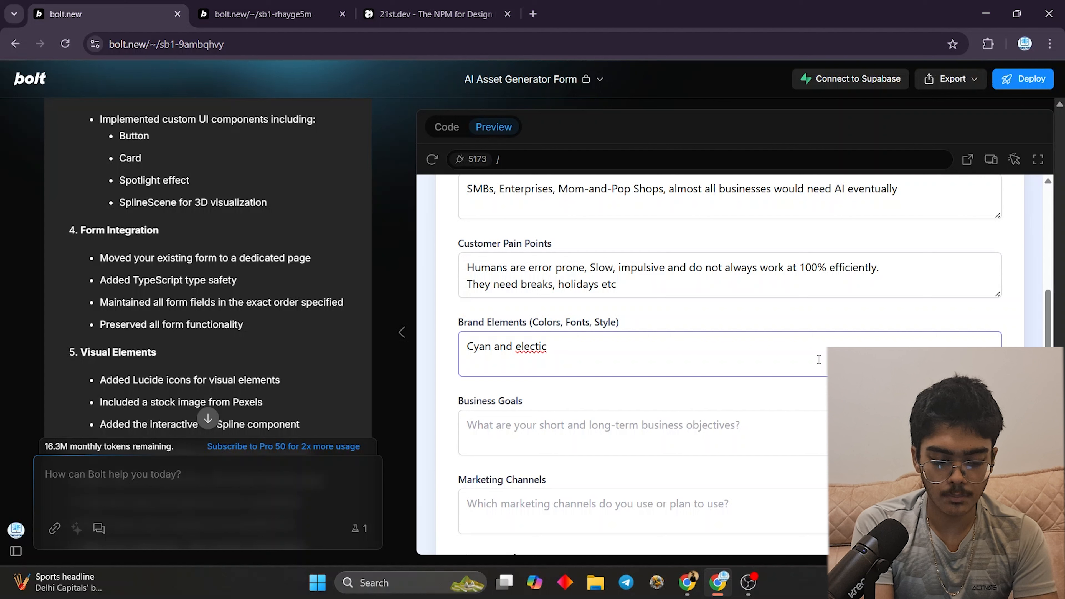
text(blue alon)
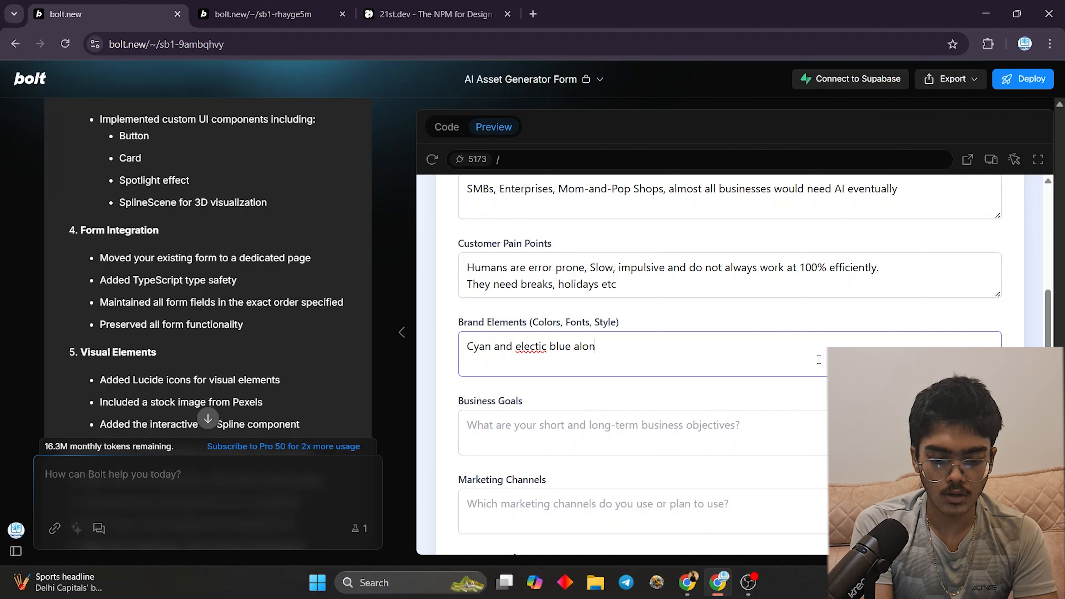
text(g with Black)
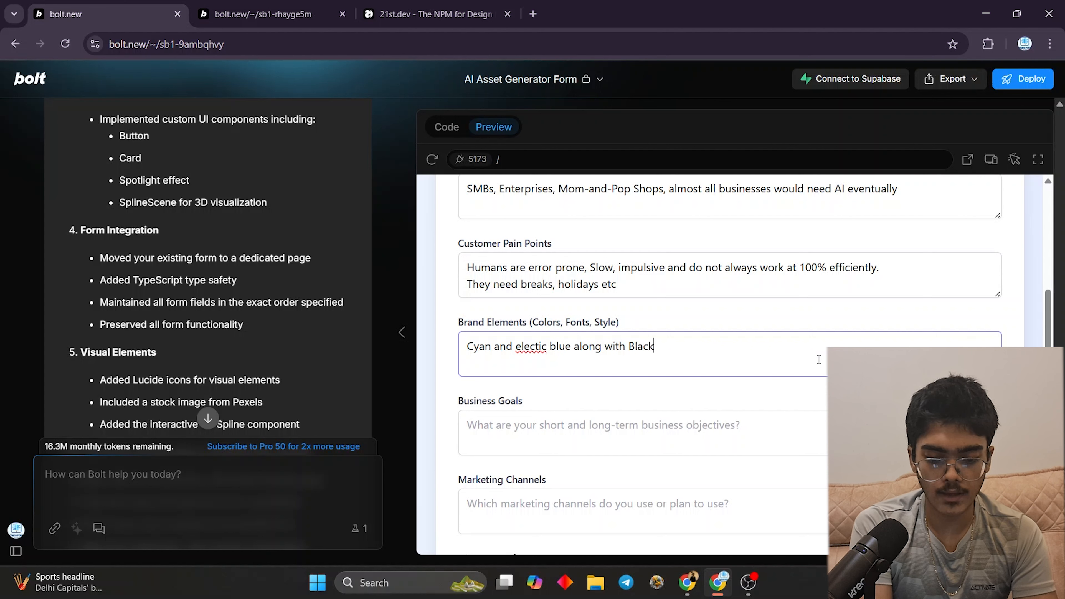
text( and white)
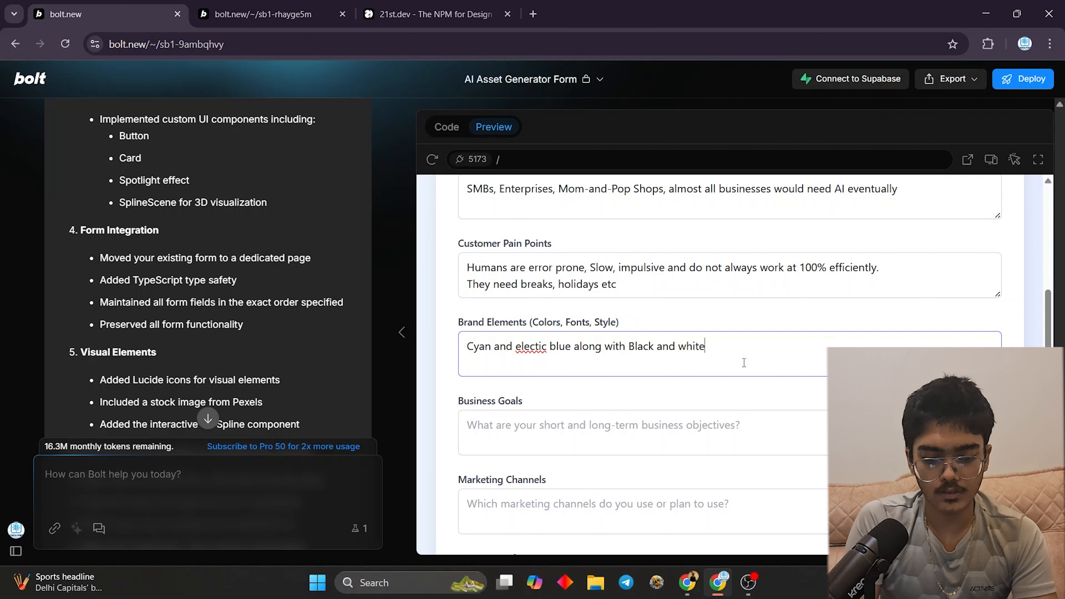
right_click(541, 347)
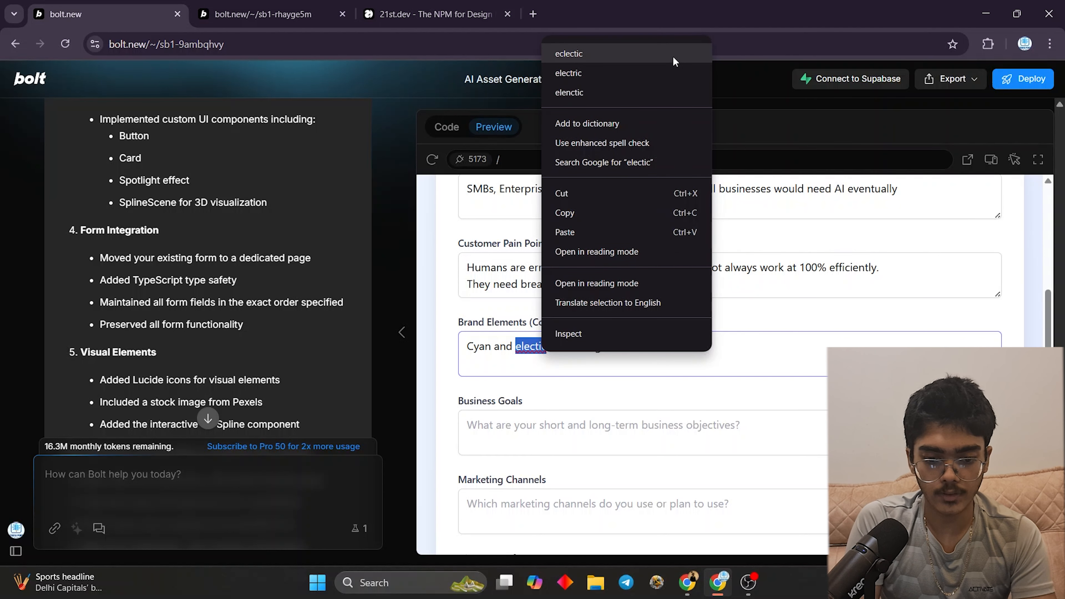
click(655, 72)
- Answer Business Goals '1M bu the end of 2025', Marketing Channels 'YT< Emails, etc', Discovery 'YT, Skool, Li, Emails, etc'
scroll(647, 299, down, 3)
click(647, 299)
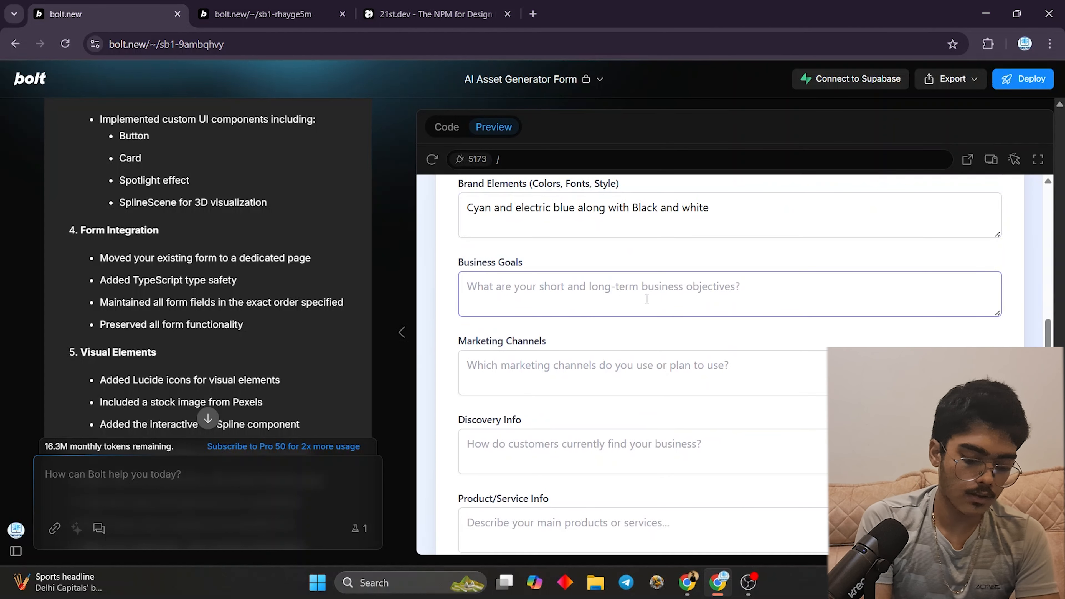
text(1M )
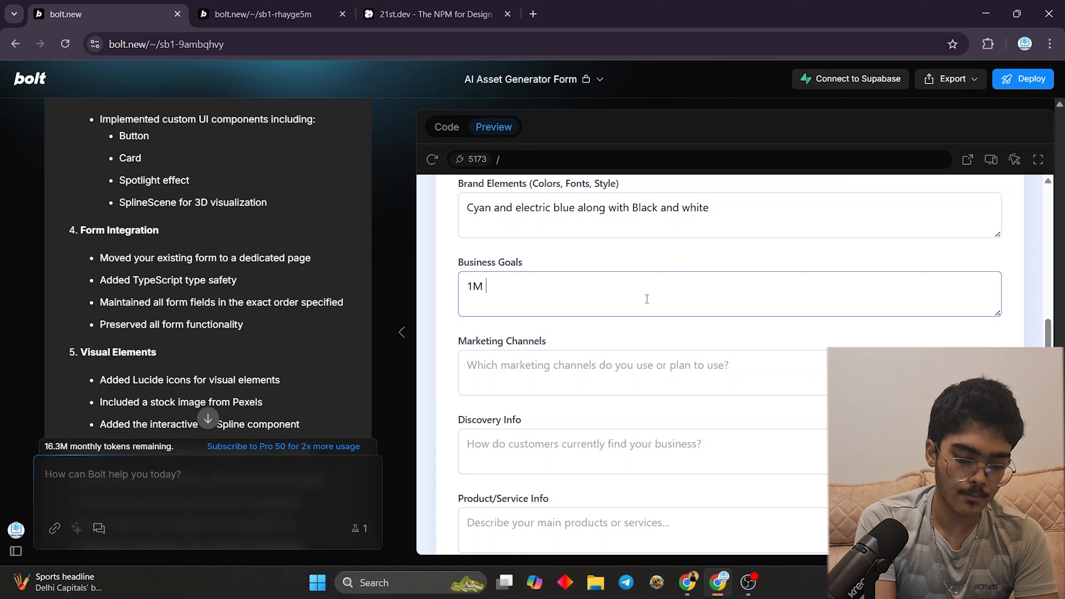
text( bu)
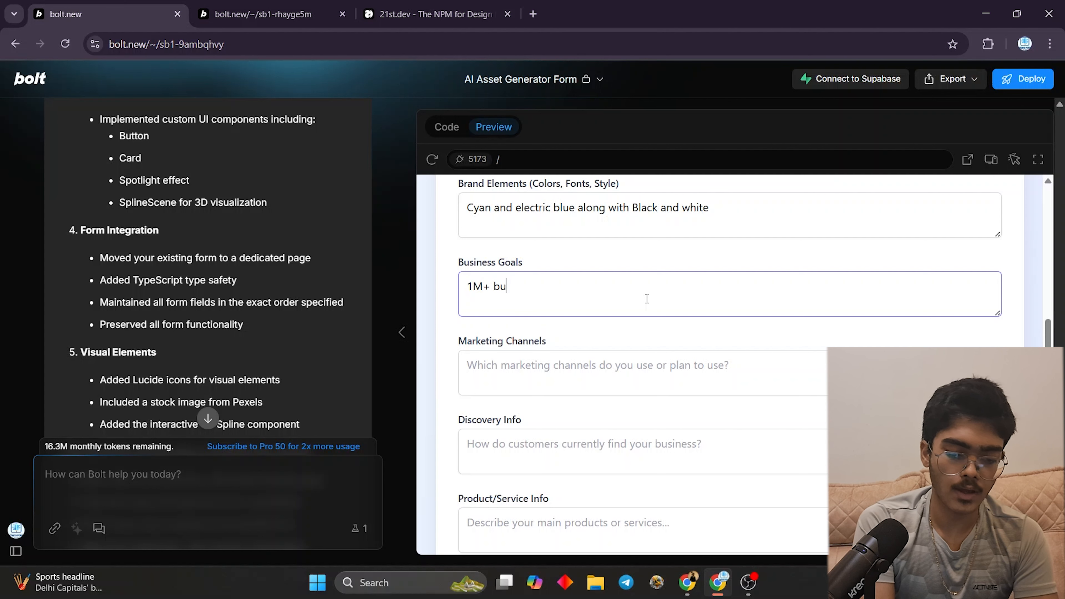
key(BackSpace)
text(y the)
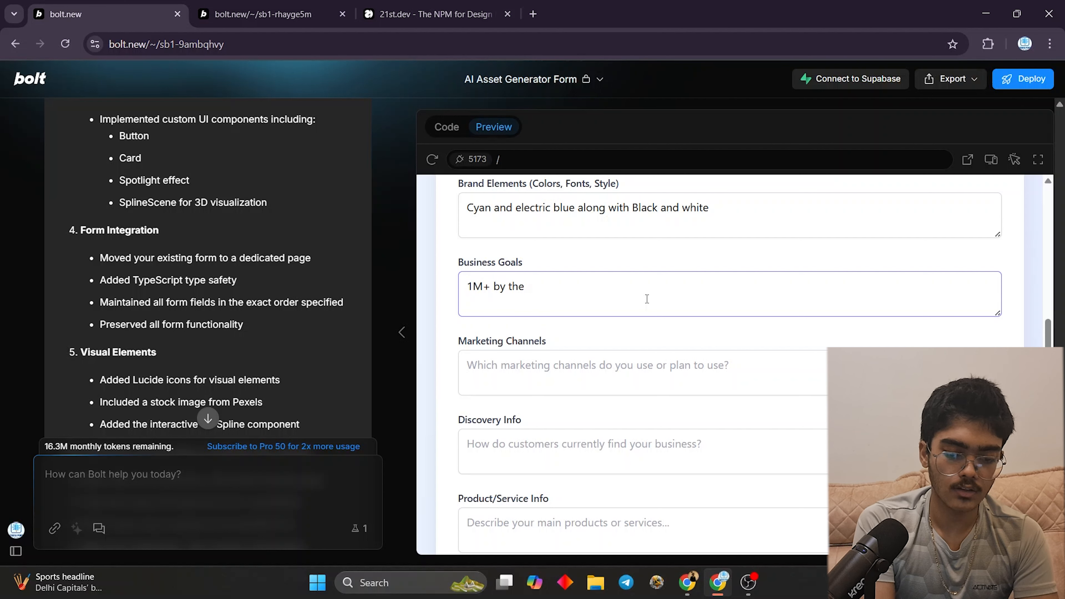
text( end of 2025)
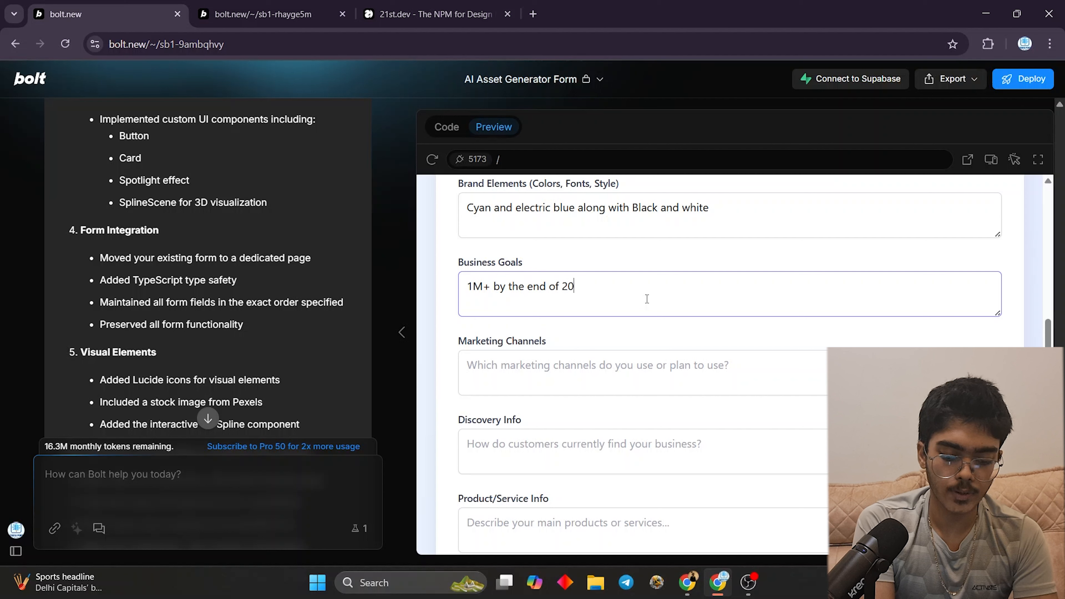
click(638, 383)
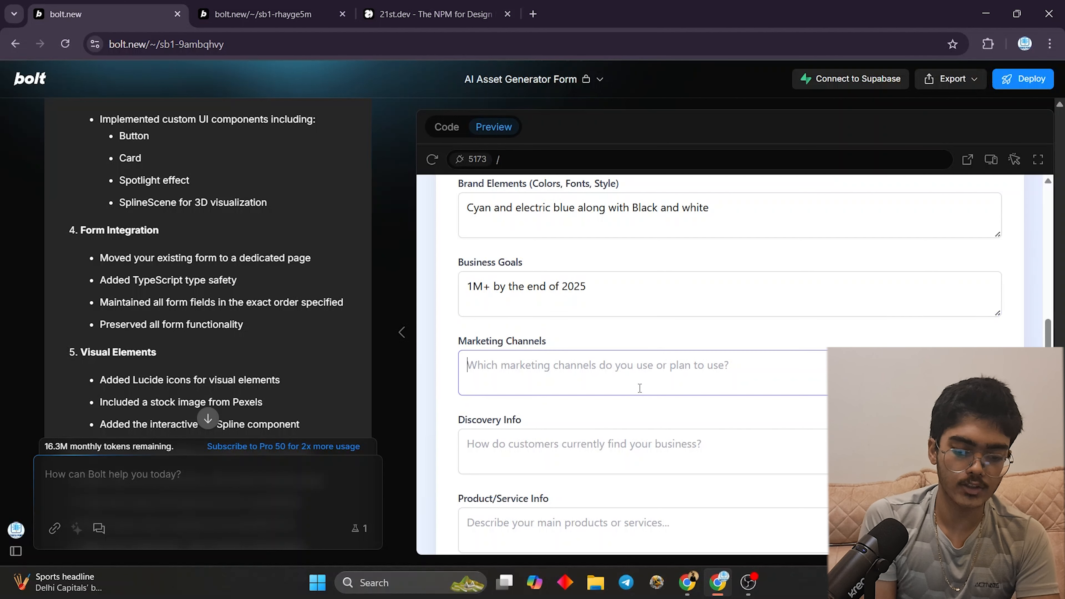
text(YT<)
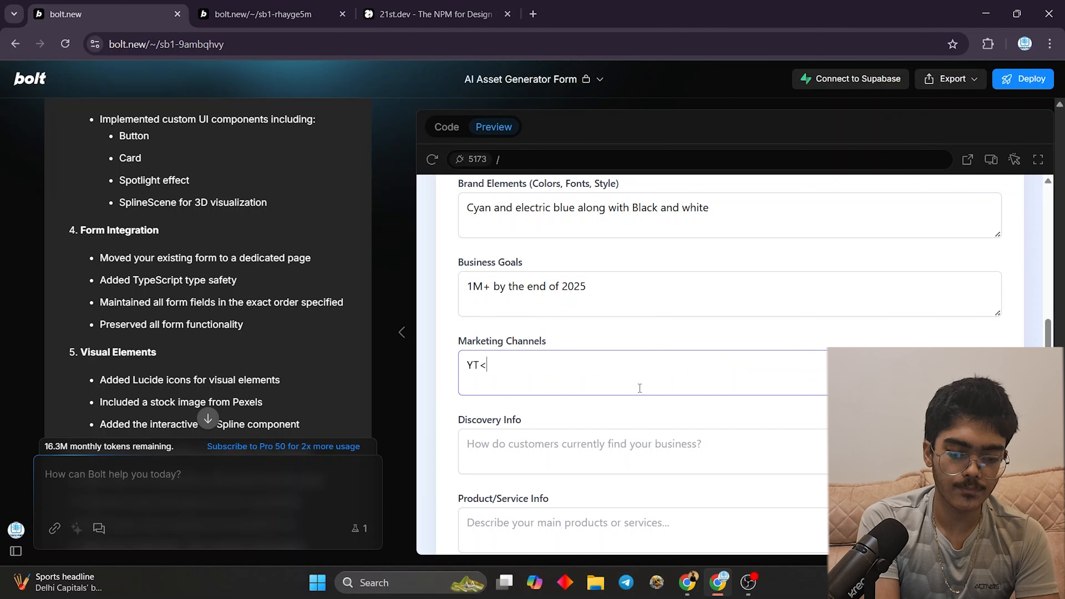
text( Emails, e)
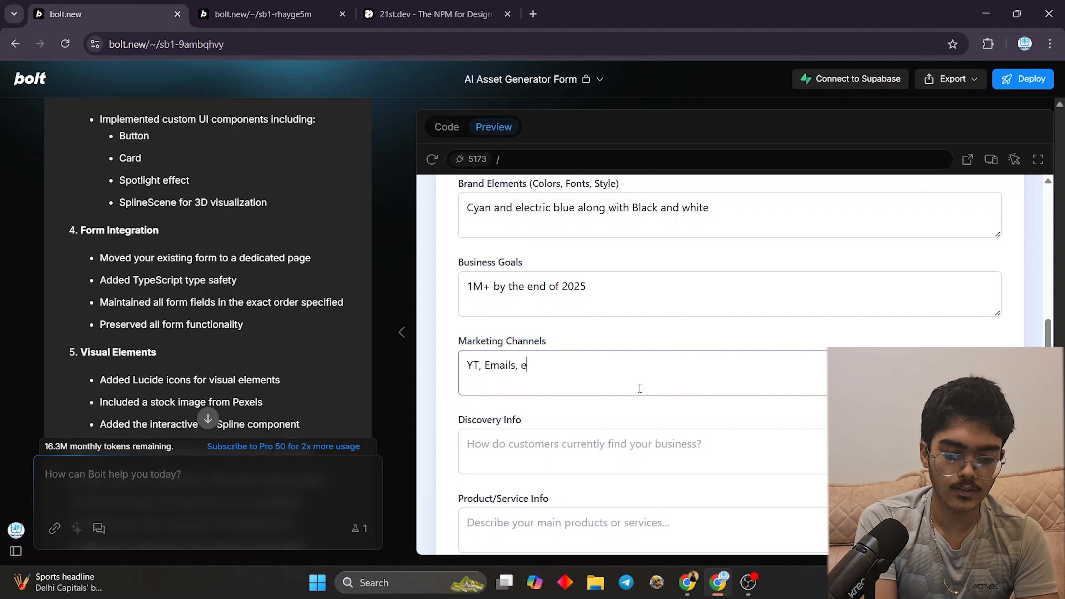
text(tc)
click(536, 470)
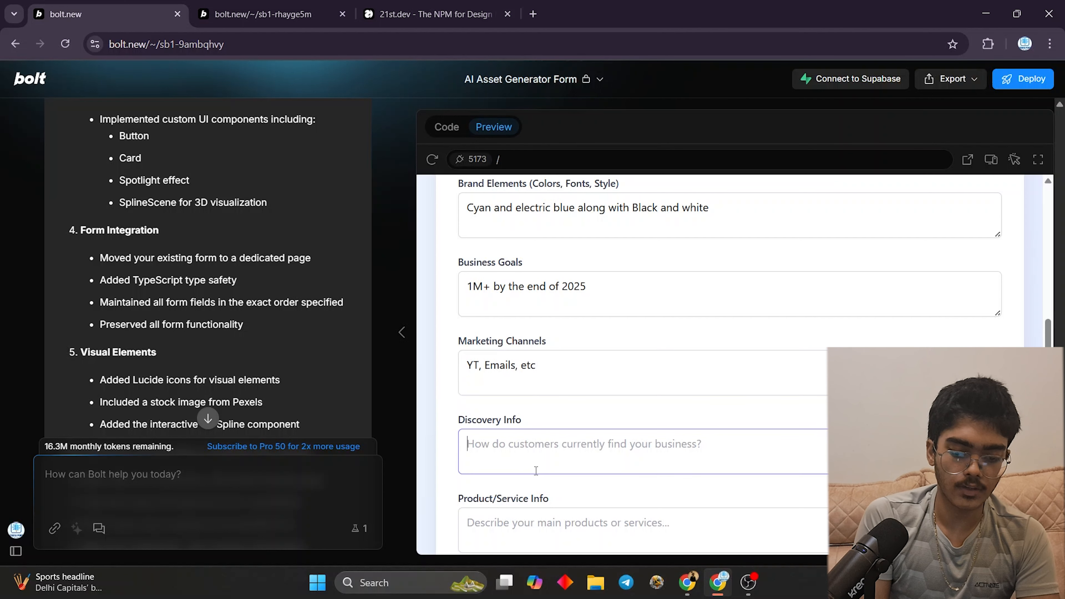
text(YT,)
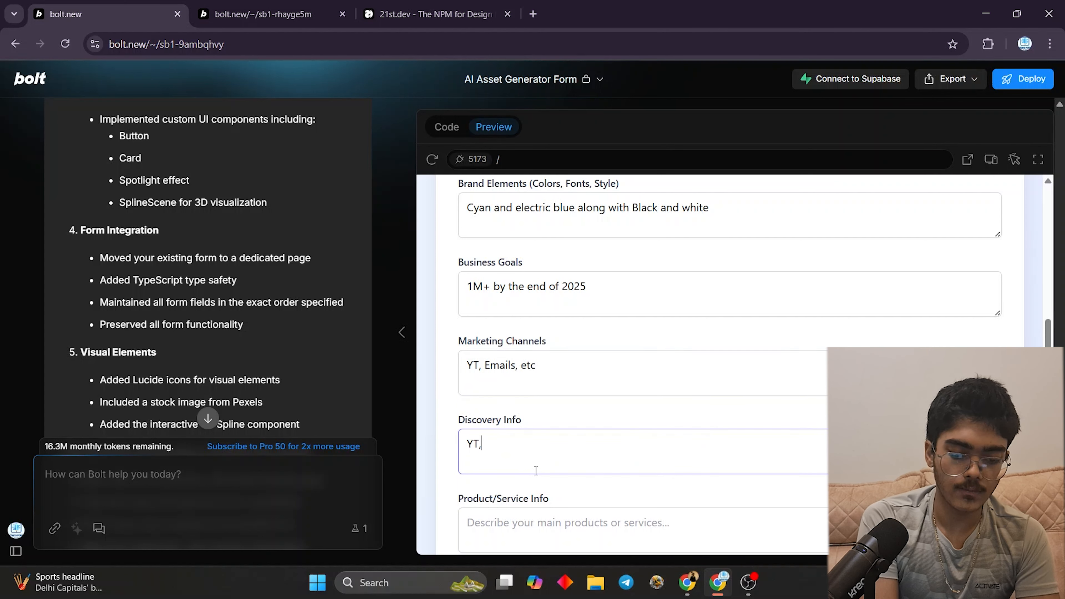
text( Skool)
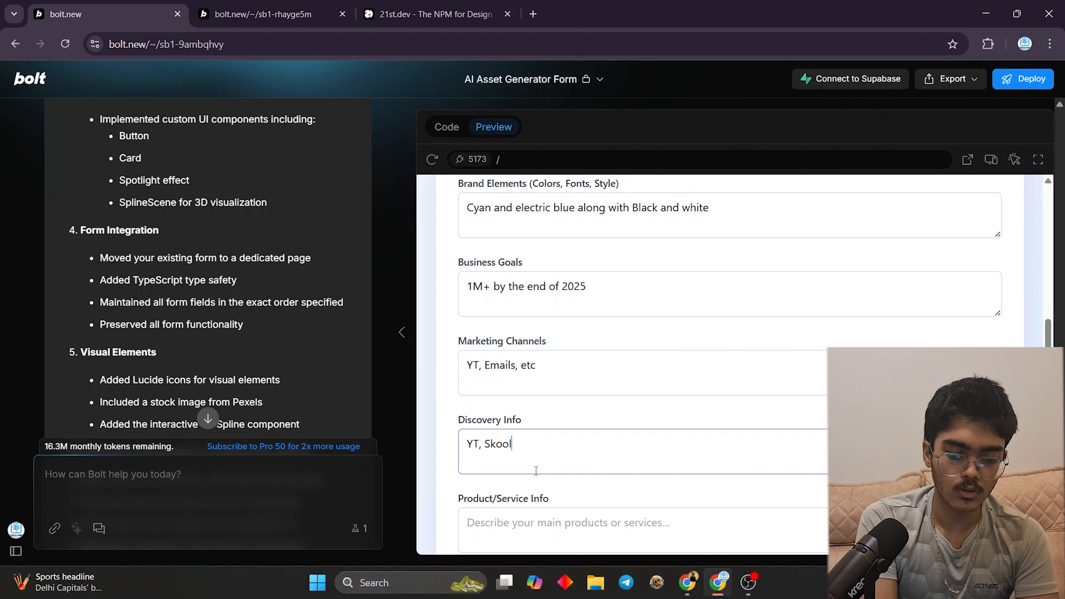
text(, Li,)
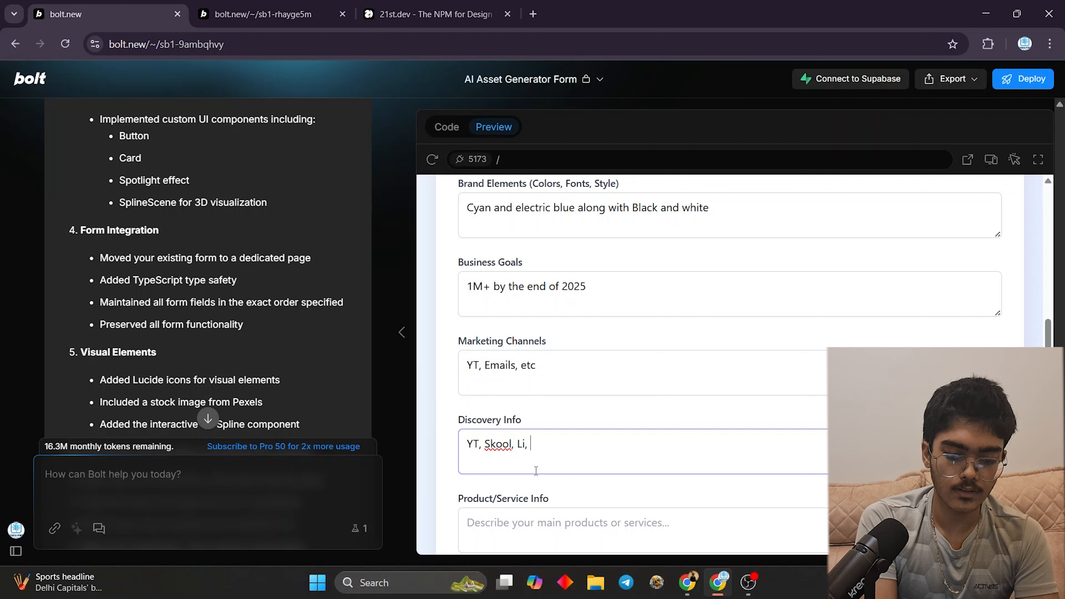
text( Emails)
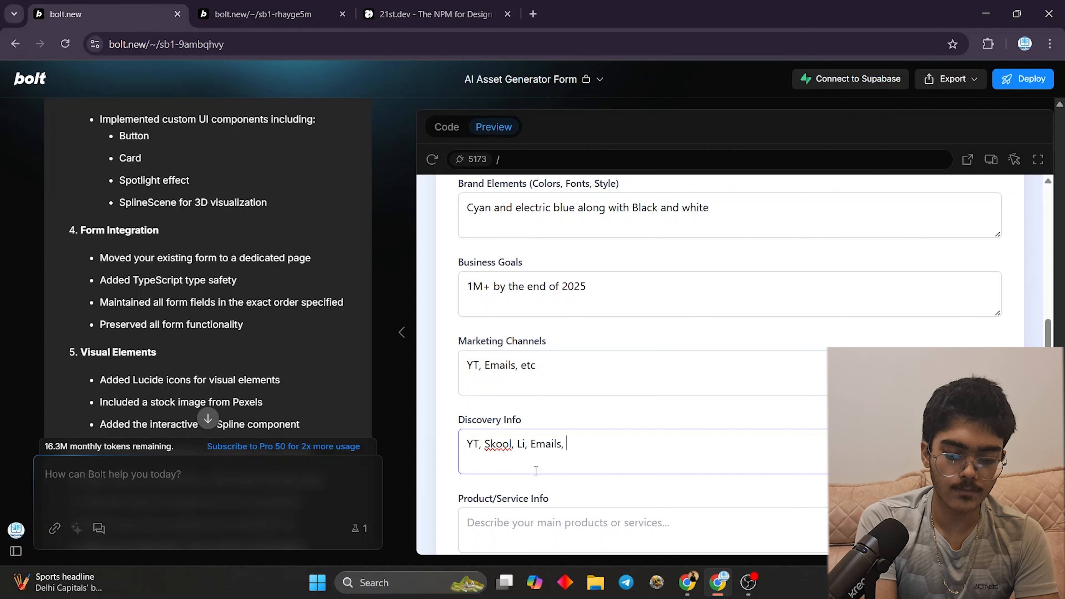
text(, etc)
- Enter Product/Service Info 'AI Voice Receptionists, chatbots, etc' and Urgent Content Needs 'None'
scroll(545, 419, down, 5)
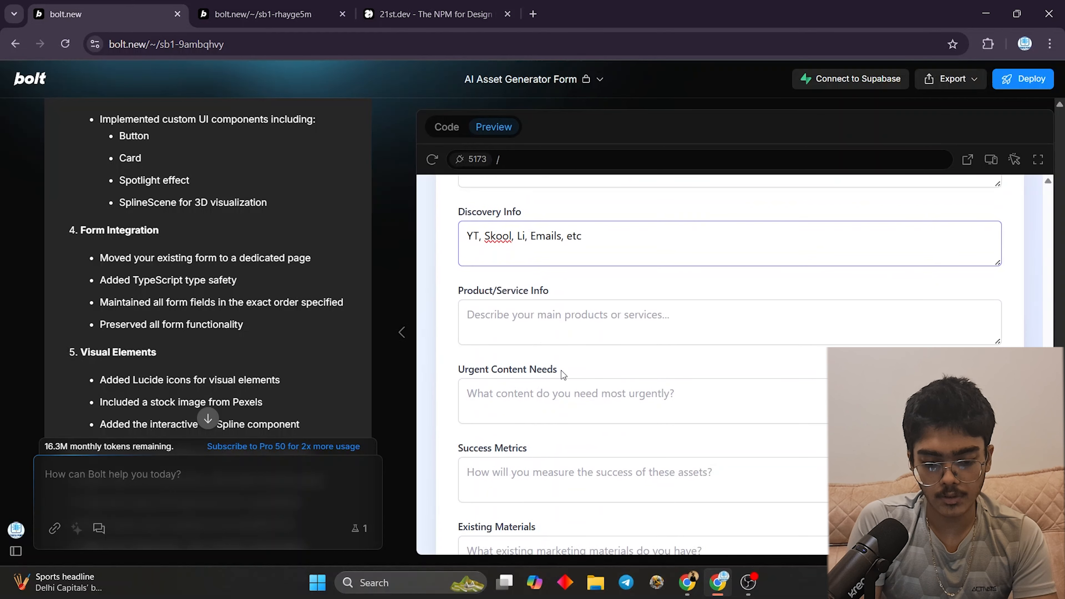
click(584, 335)
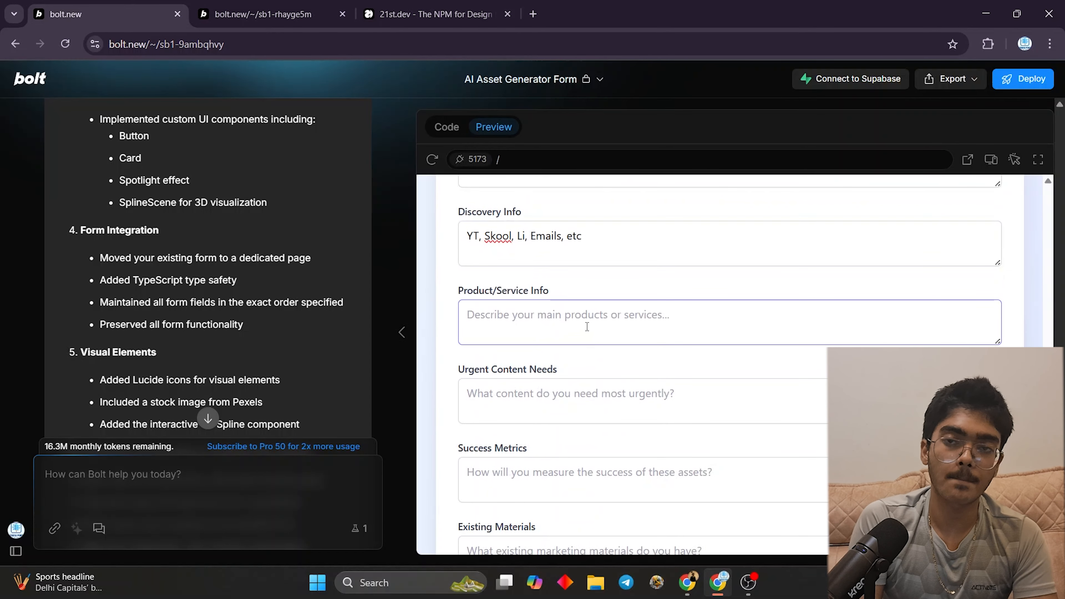
text(AI Voice)
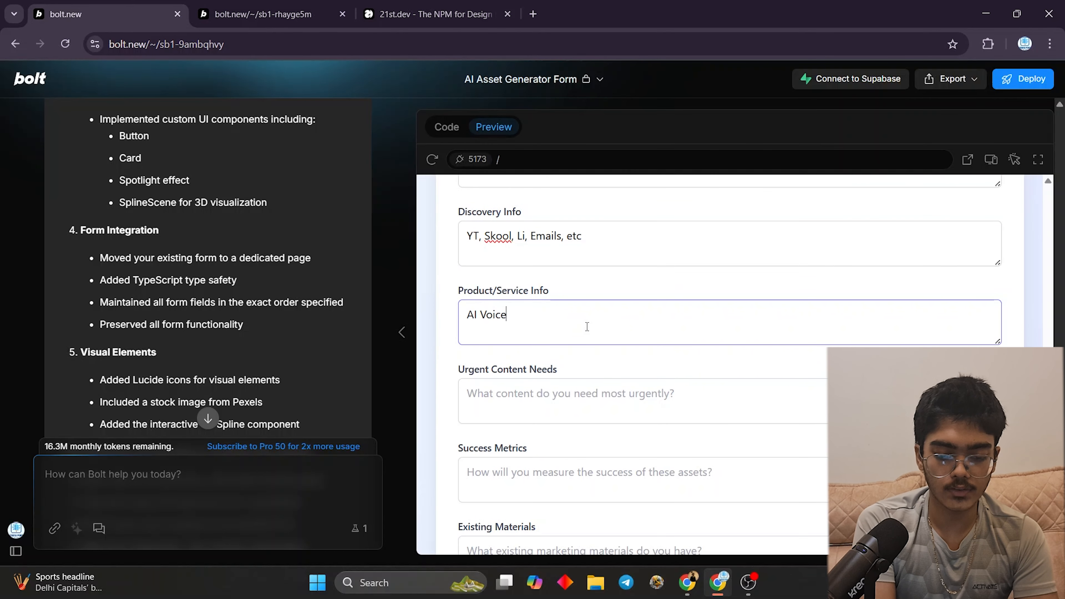
text( Reception)
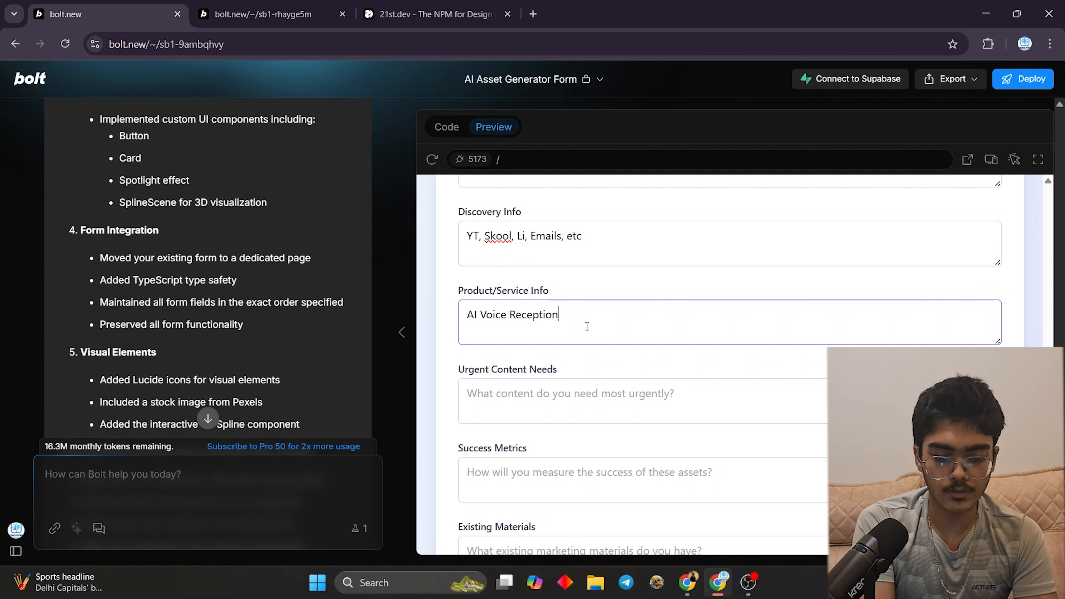
text(ists, chatb)
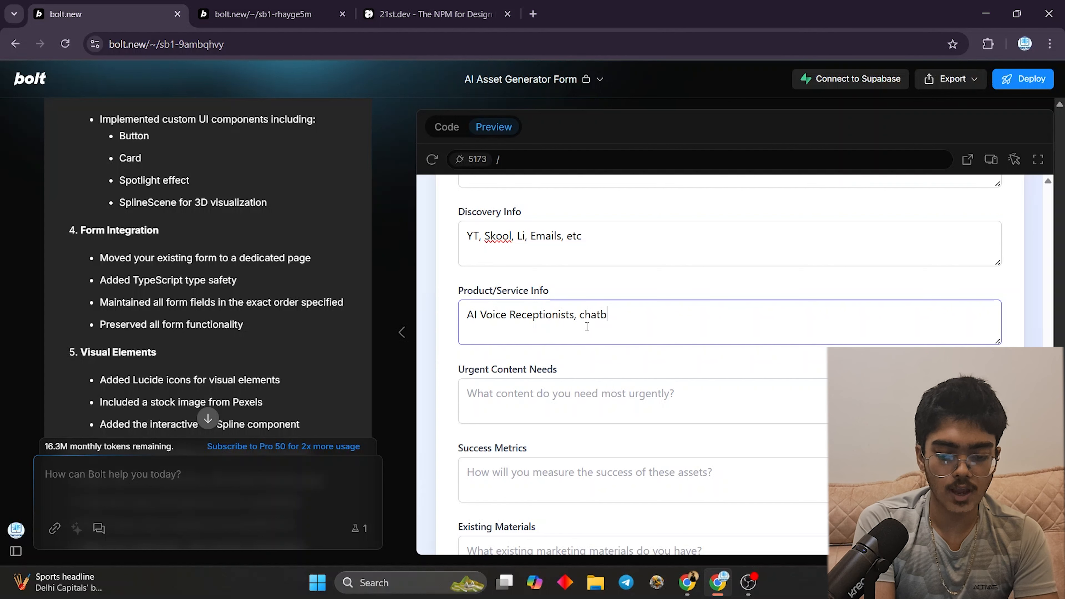
text(ots, etc)
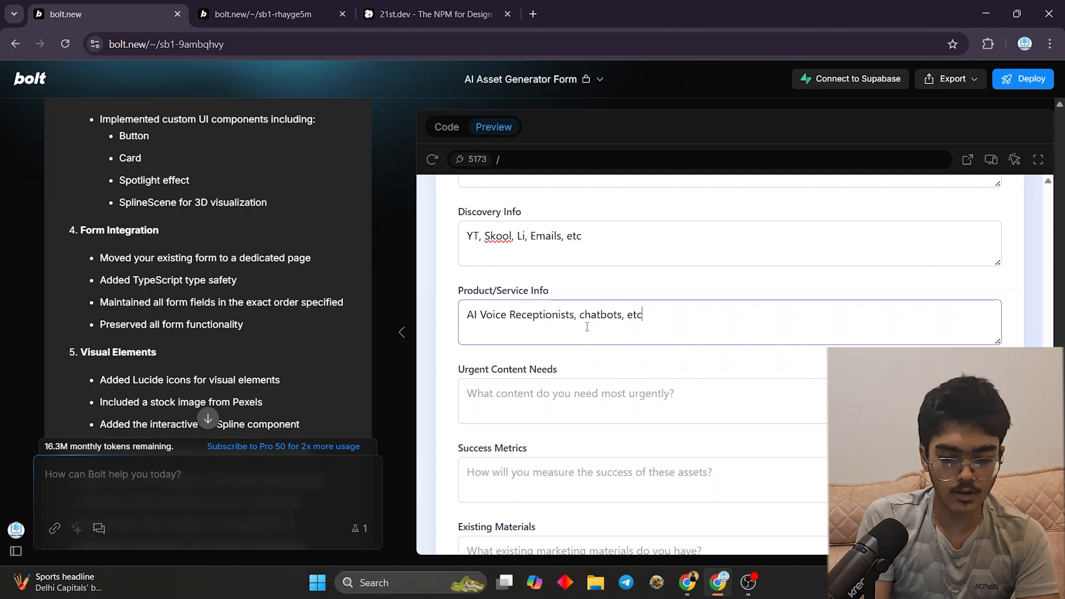
click(579, 407)
text(None)
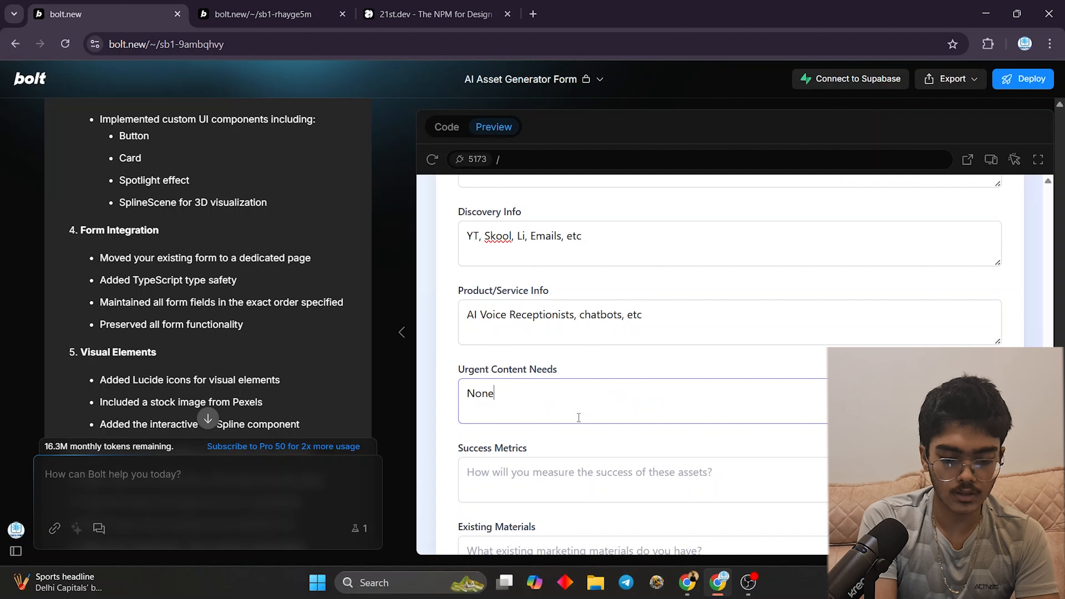
scroll(593, 386, down, 3)
click(616, 324)
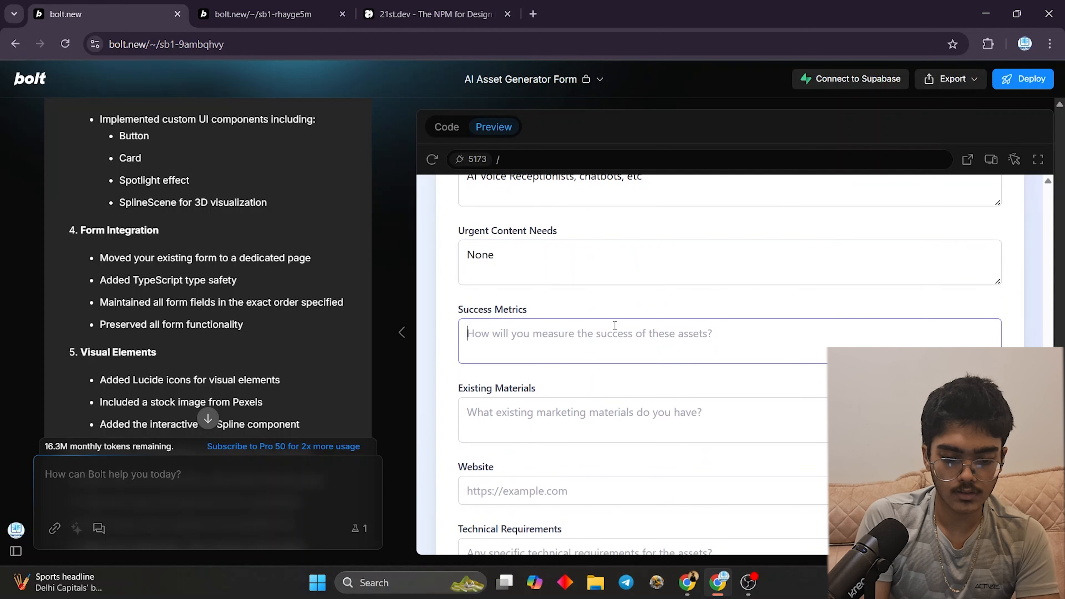
text(ROI, )
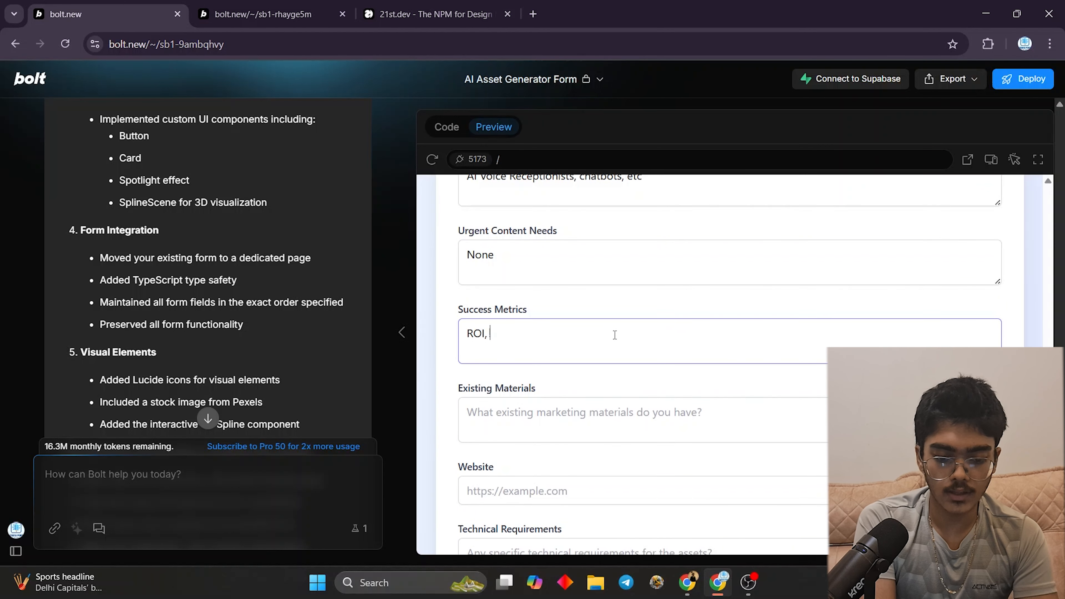
text(ap)
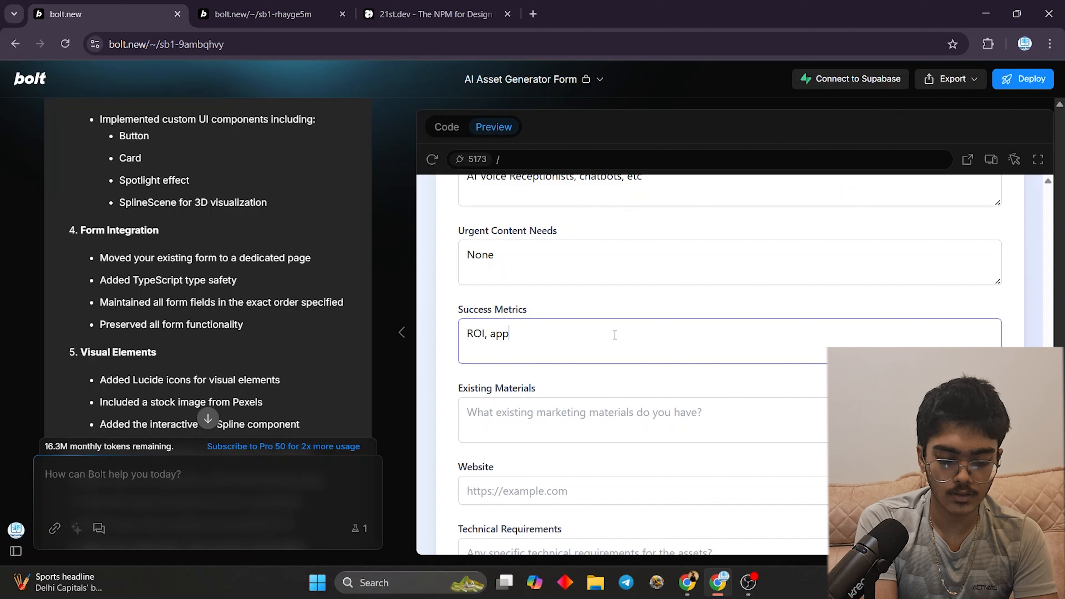
text(oointments )
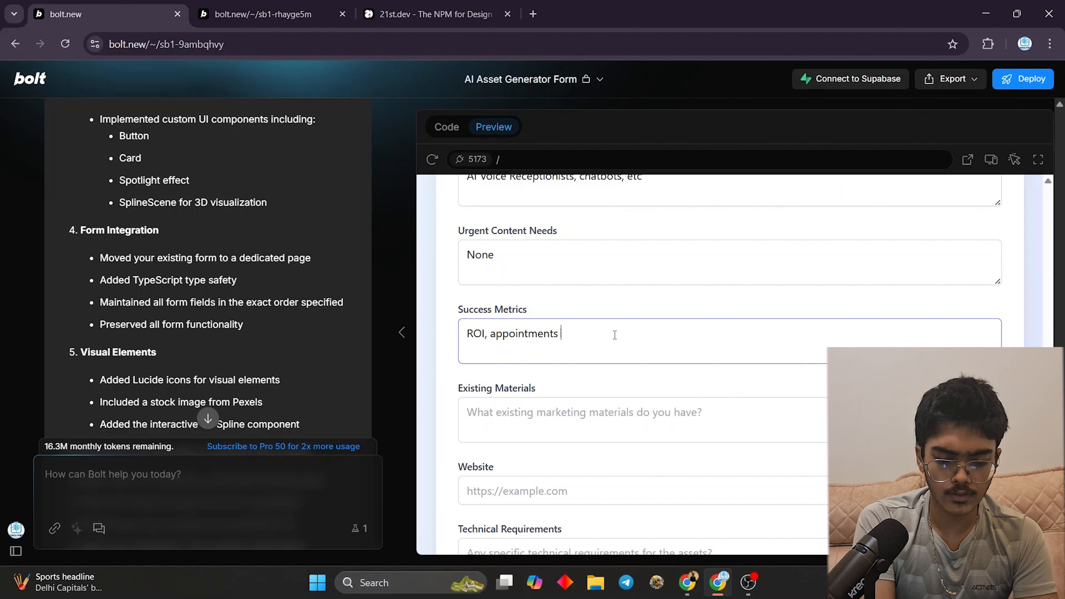
text(booked, Sa)
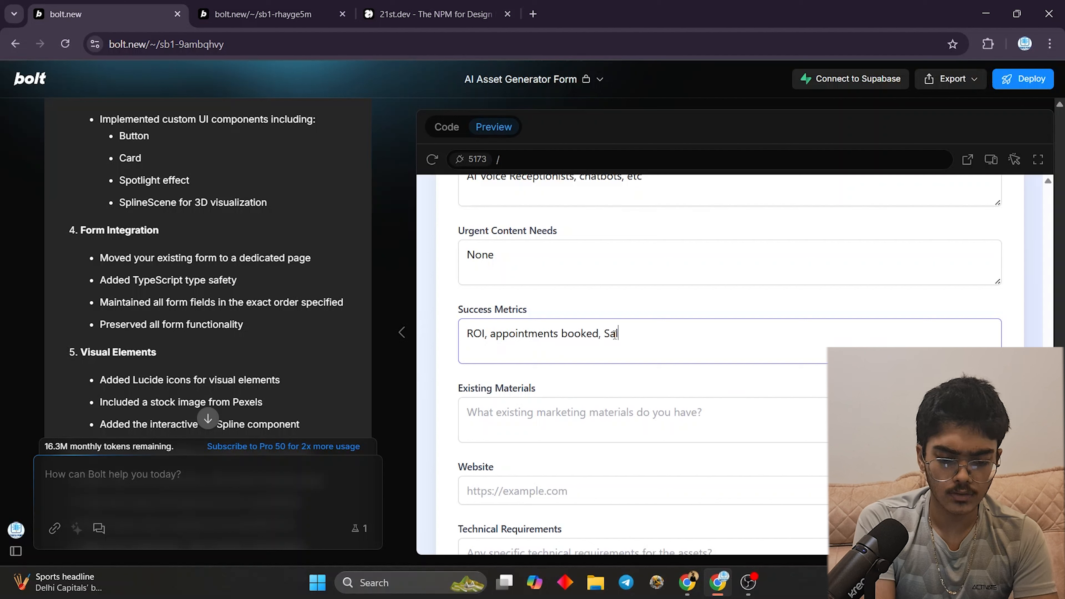
text(les increased)
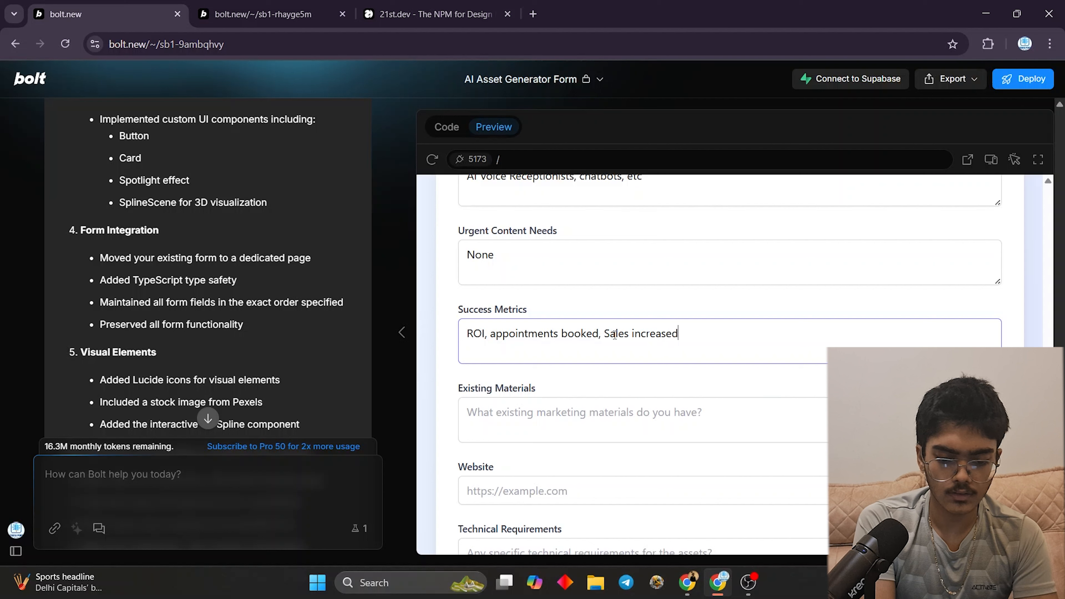
text(, etc)
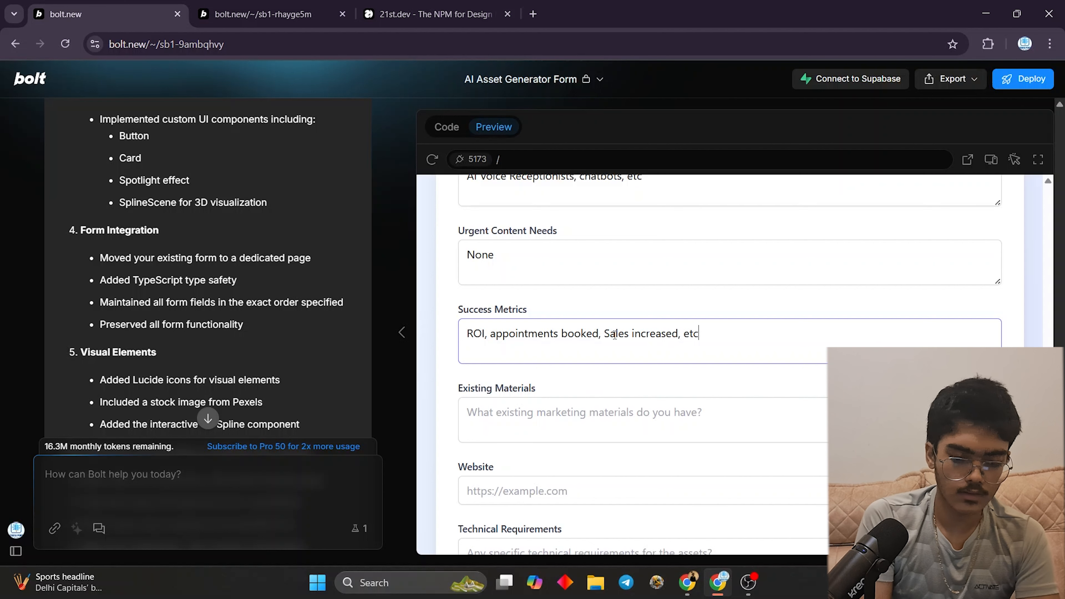
click(688, 412)
text(none)
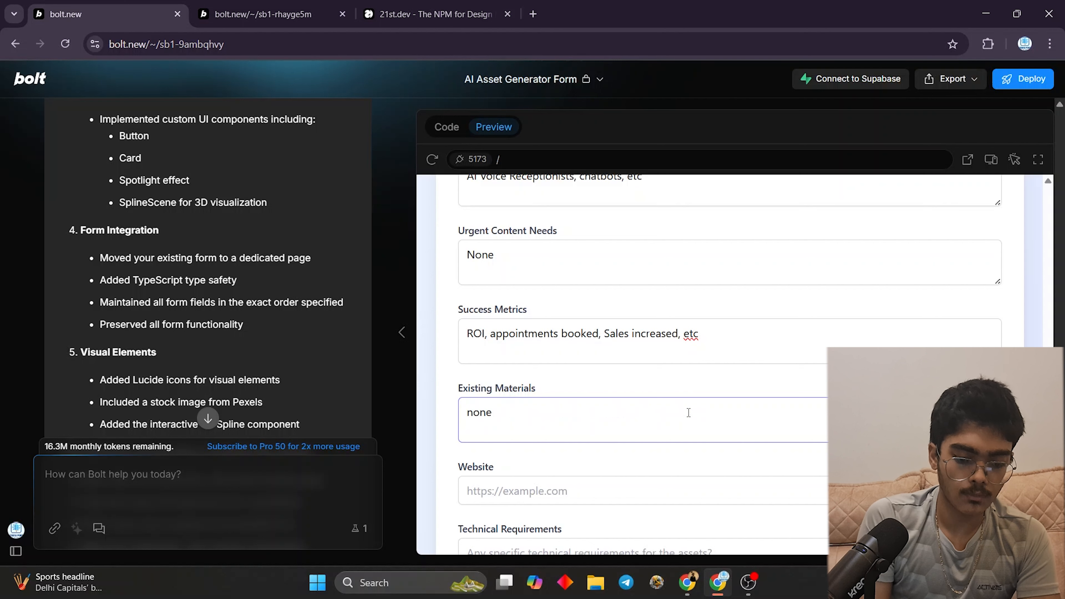
click(629, 485)
text(ra)
key(BackSpace)
key(BackSpace)
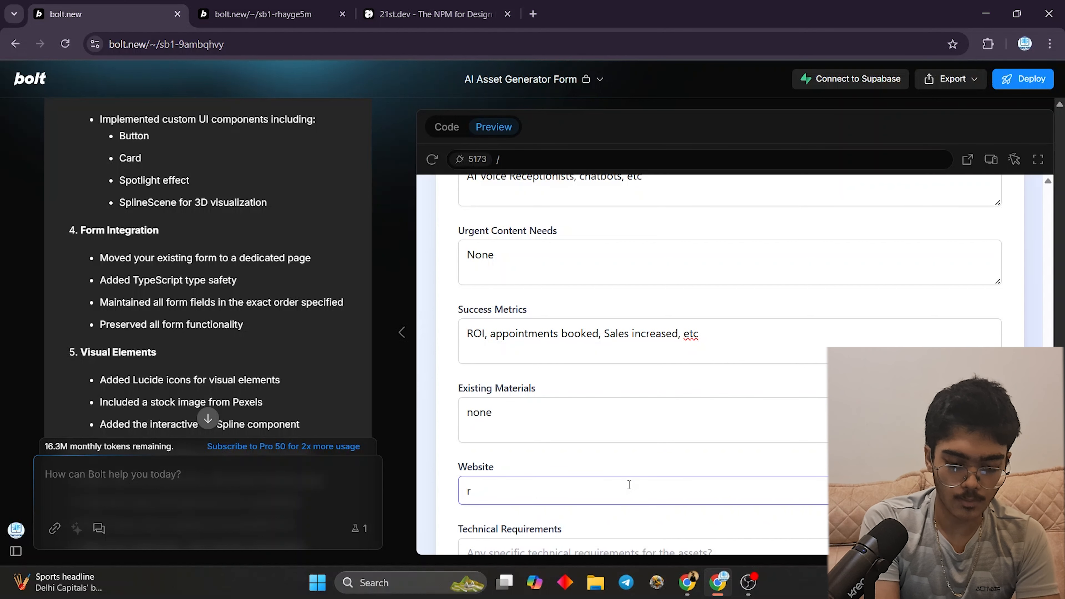
click(599, 528)
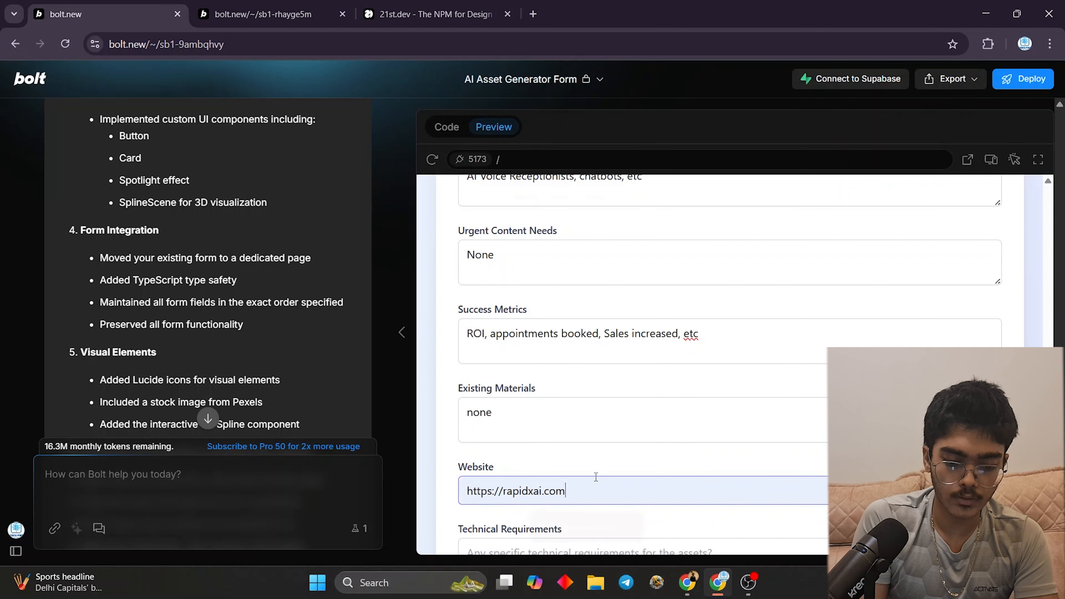
- Enter Technical Requirements 'APIs, ...etc' and Additional Information 'none', then autofill the contact e-mail
scroll(589, 426, down, 3)
click(590, 425)
text(AP)
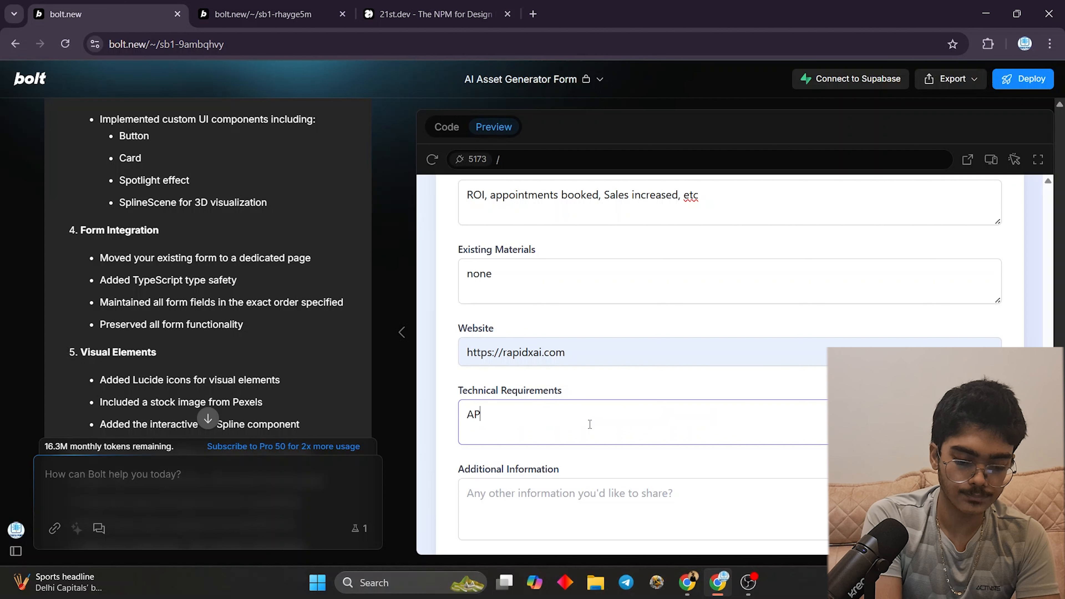
text(Is, Access to data,)
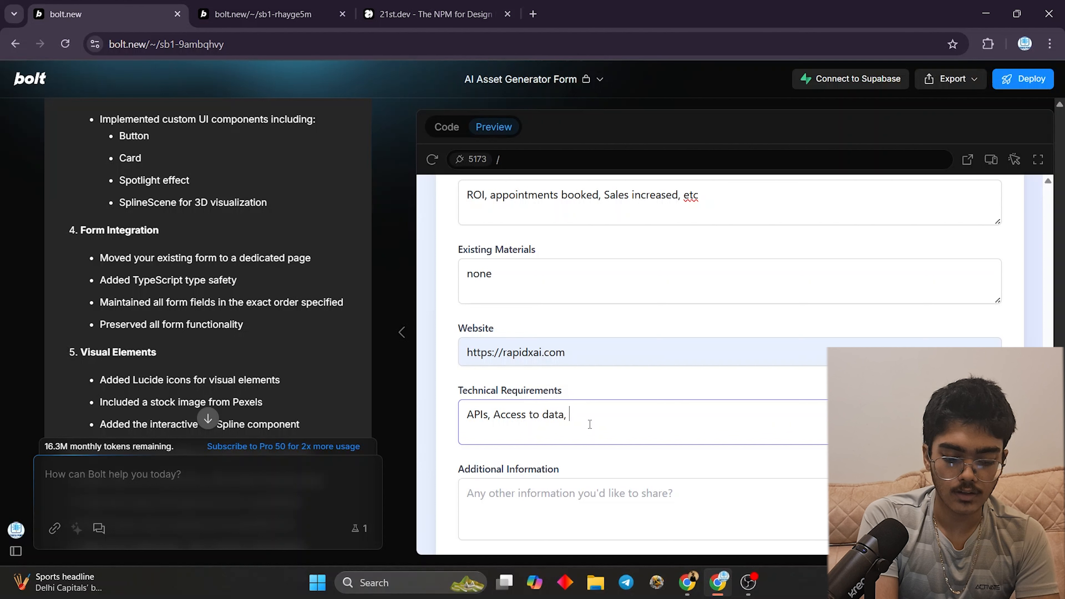
text(tc)
scroll(587, 420, down, 3)
click(578, 399)
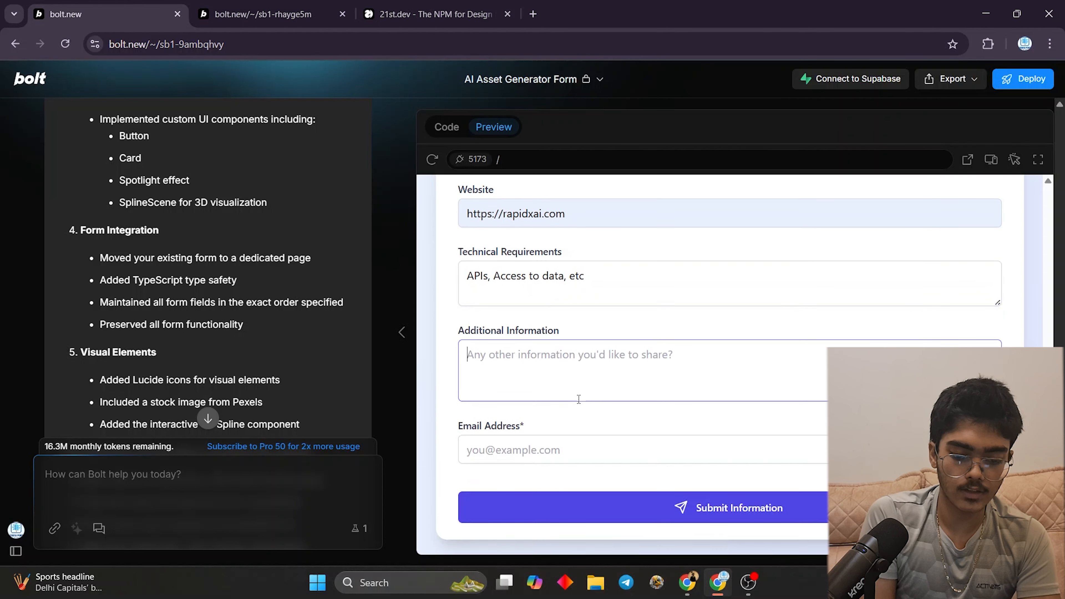
text(none)
click(540, 448)
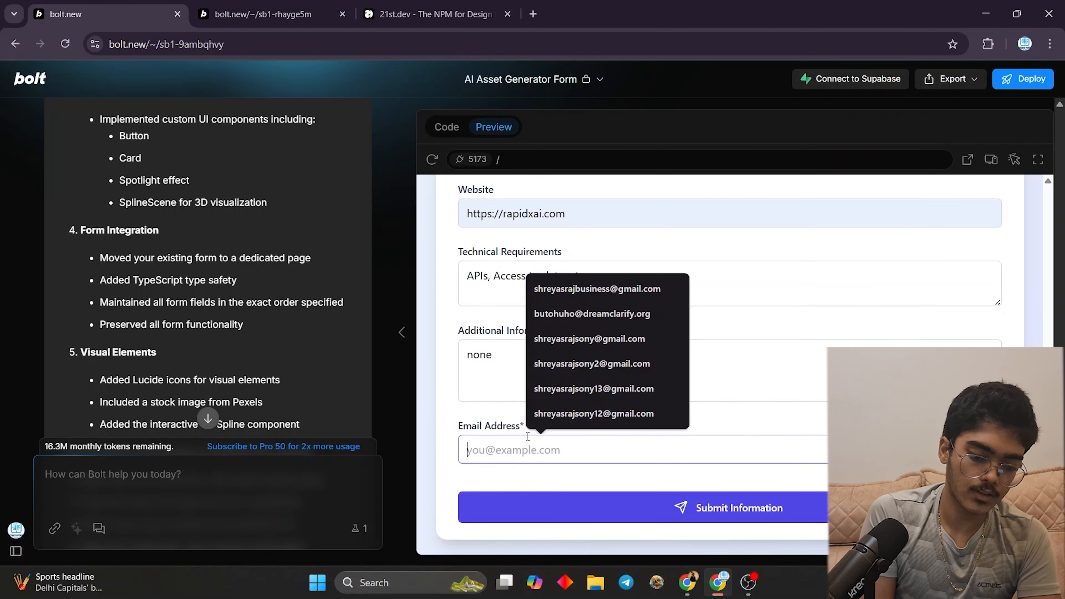
click(617, 390)
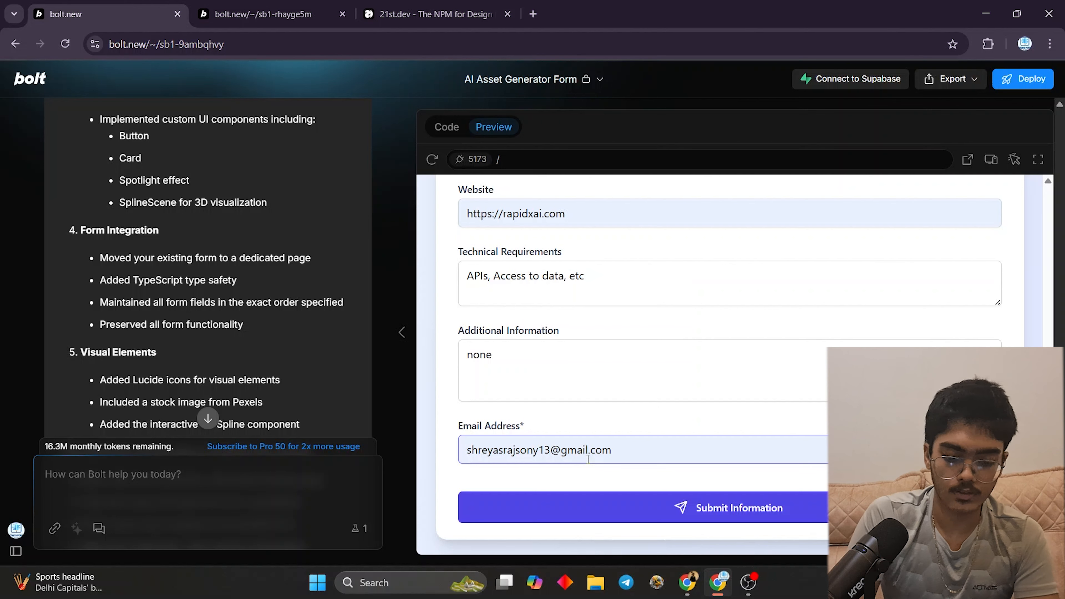
- In n8n, set Google Docs17's folder to Google Drive30's folder id and test the step
click(686, 582)
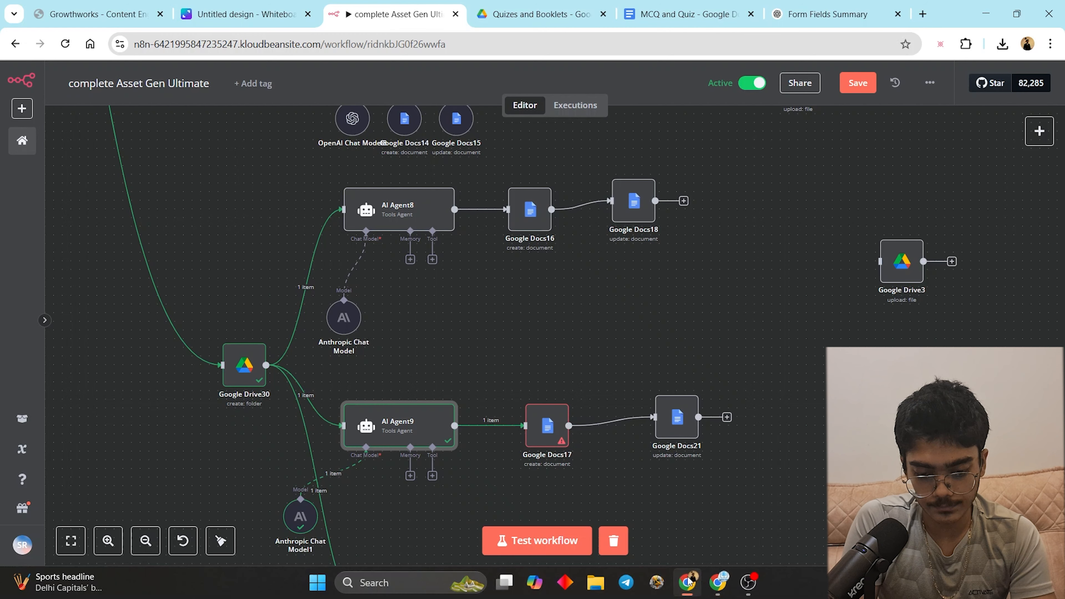
scroll(544, 436, down, 3)
double_click(564, 368)
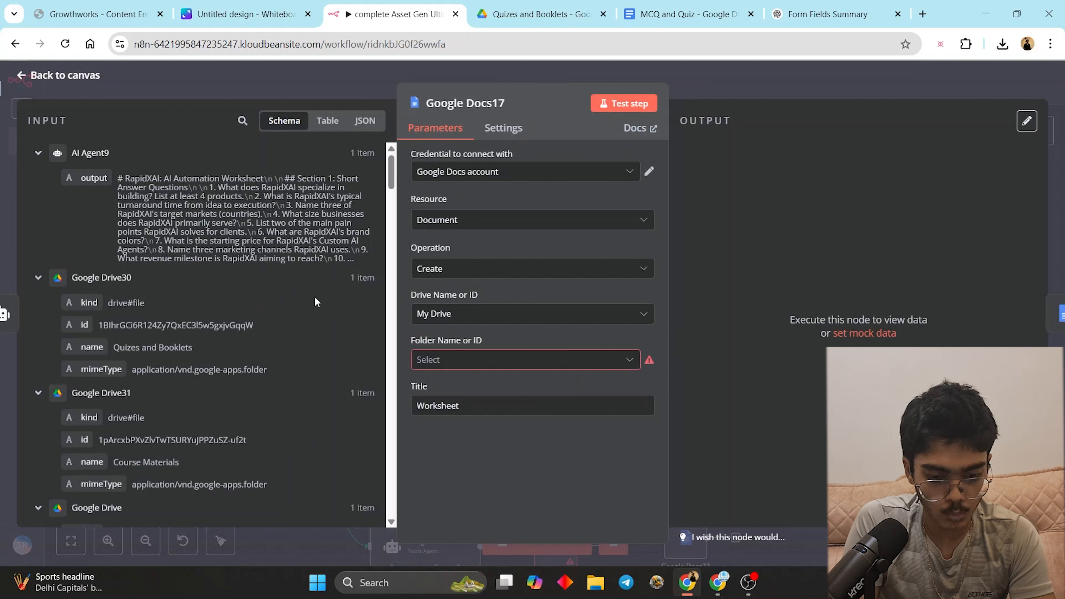
click(524, 360)
click(454, 379)
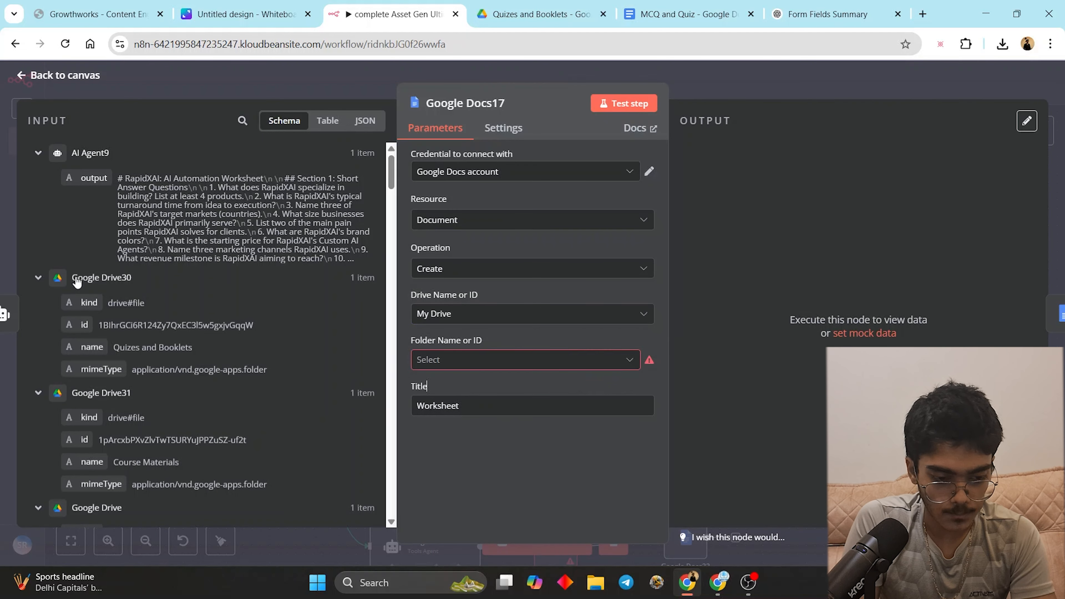
drag(101, 319, 494, 360)
click(772, 168)
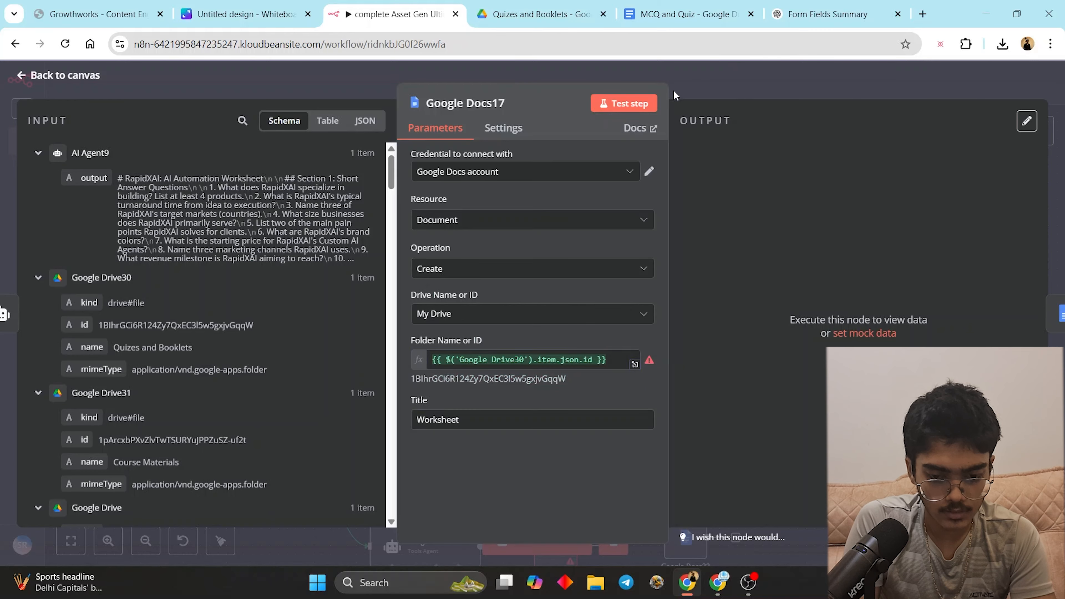
click(624, 103)
click(690, 83)
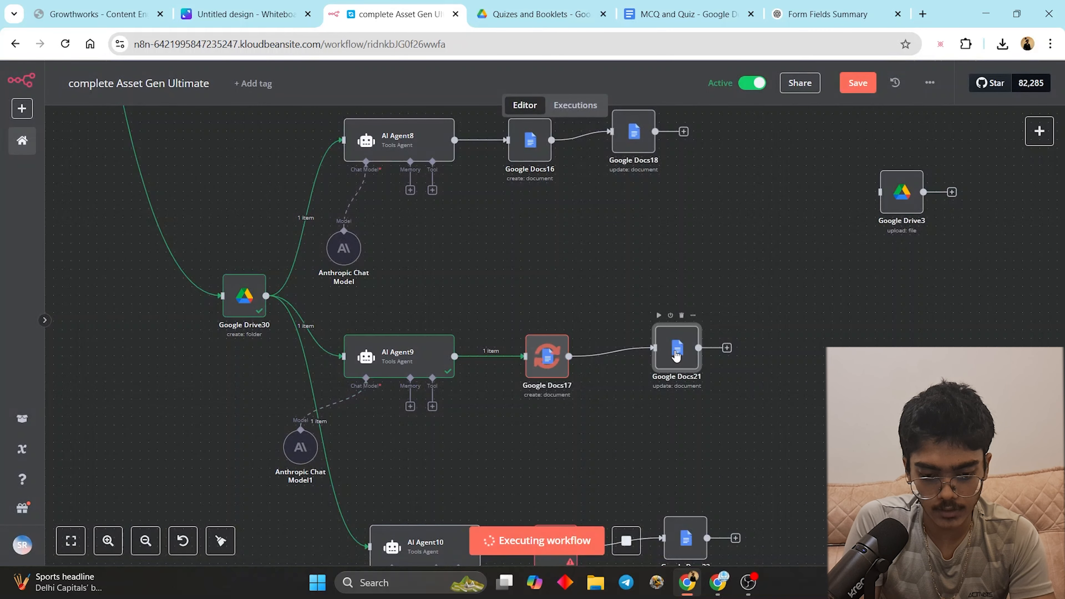
- Replace Google Docs21's Text with AI Agent9's output instead of AI Agent8's, then test it
double_click(677, 348)
scroll(530, 309, down, 5)
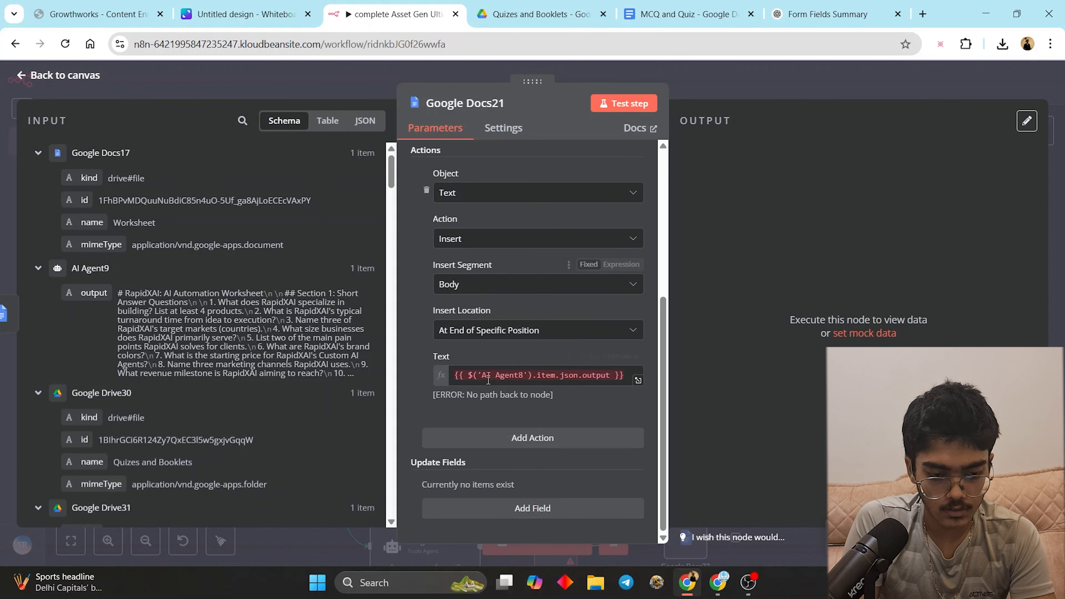
drag(626, 373, 396, 373)
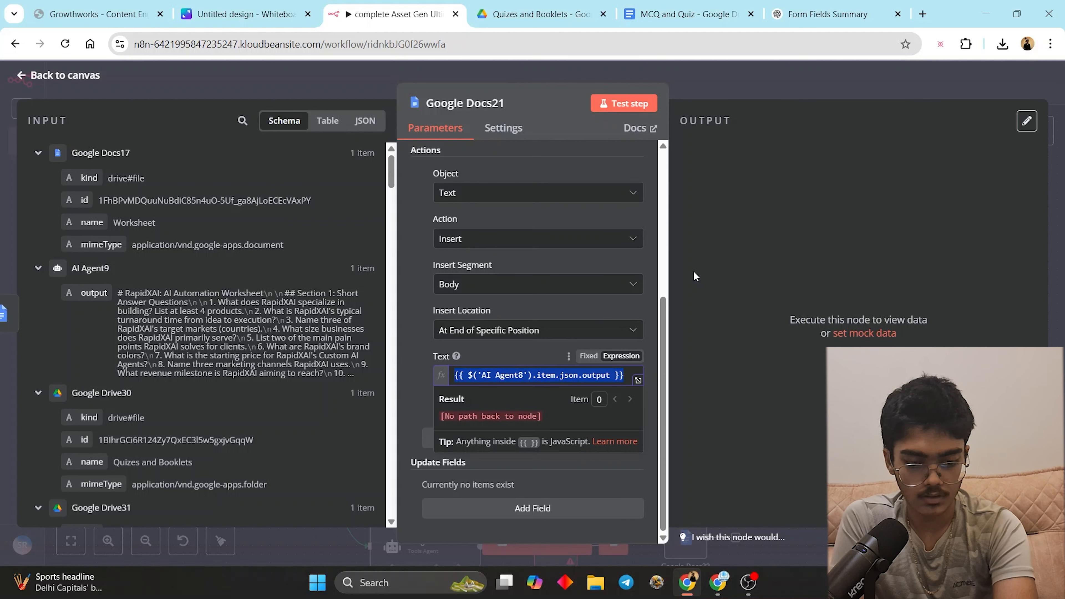
key(BackSpace)
drag(72, 210, 194, 253)
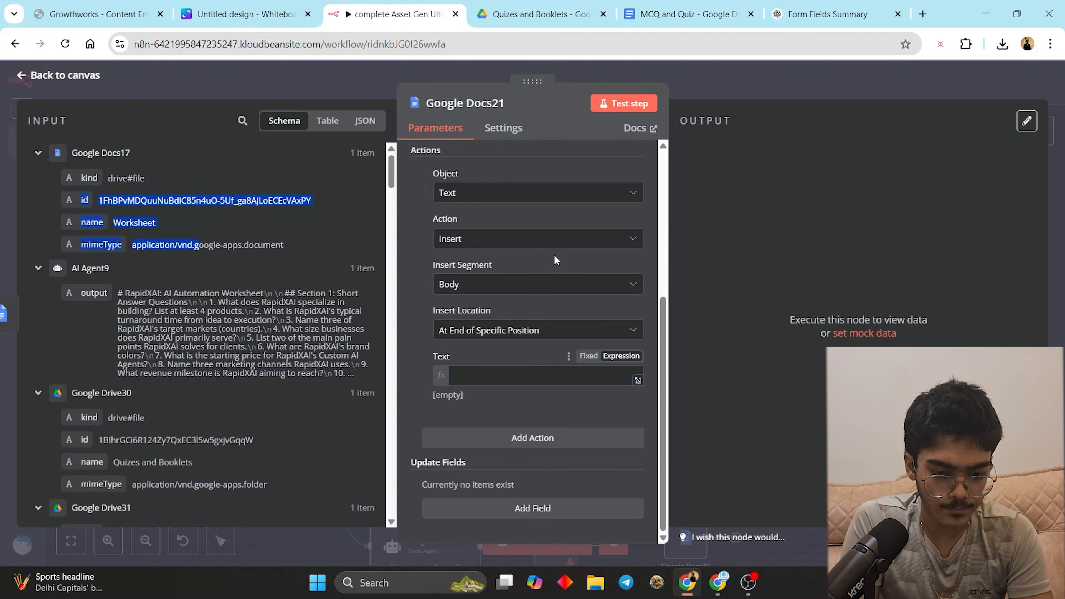
scroll(545, 253, up, 5)
scroll(545, 294, down, 5)
scroll(210, 294, down, 2)
drag(94, 223, 528, 374)
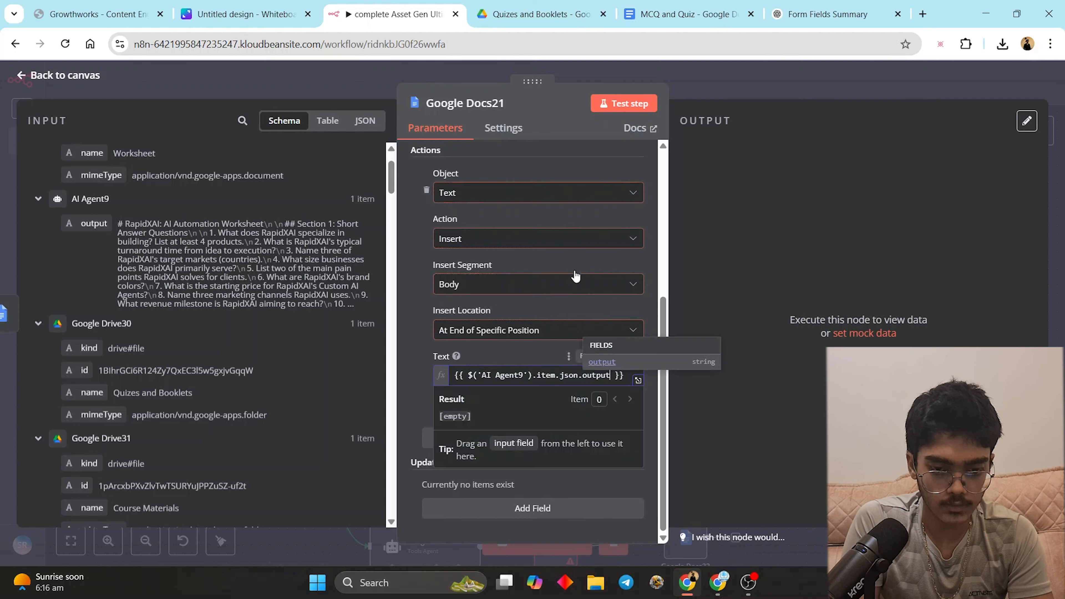
click(631, 104)
- In Google Drive, navigate from Course Materials into the Quizes and Booklets folder
key(ctrl+Tab)
key(ctrl+Tab)
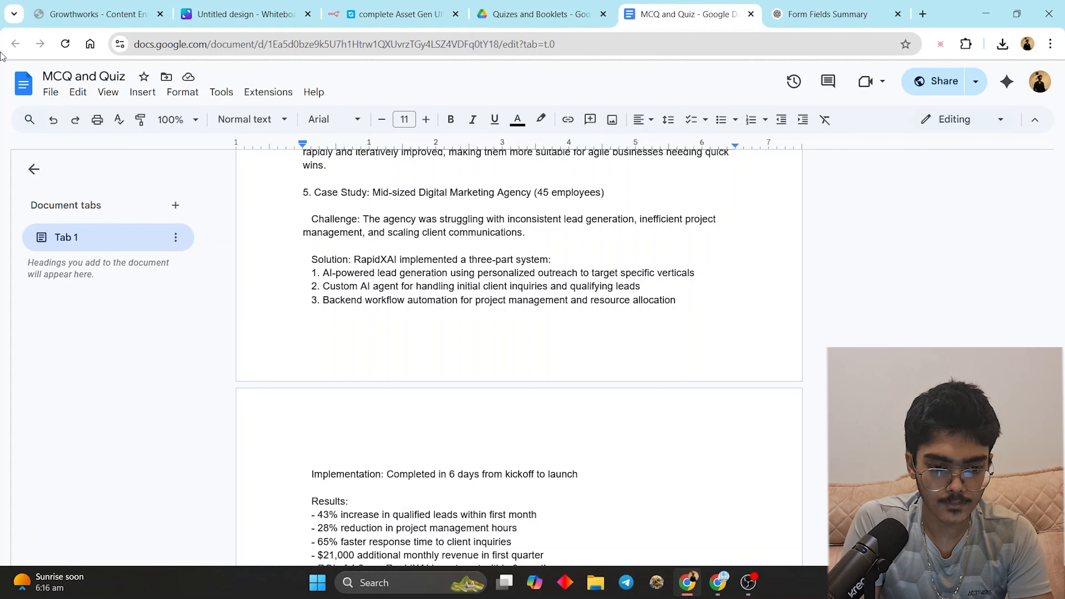
click(482, 6)
click(286, 134)
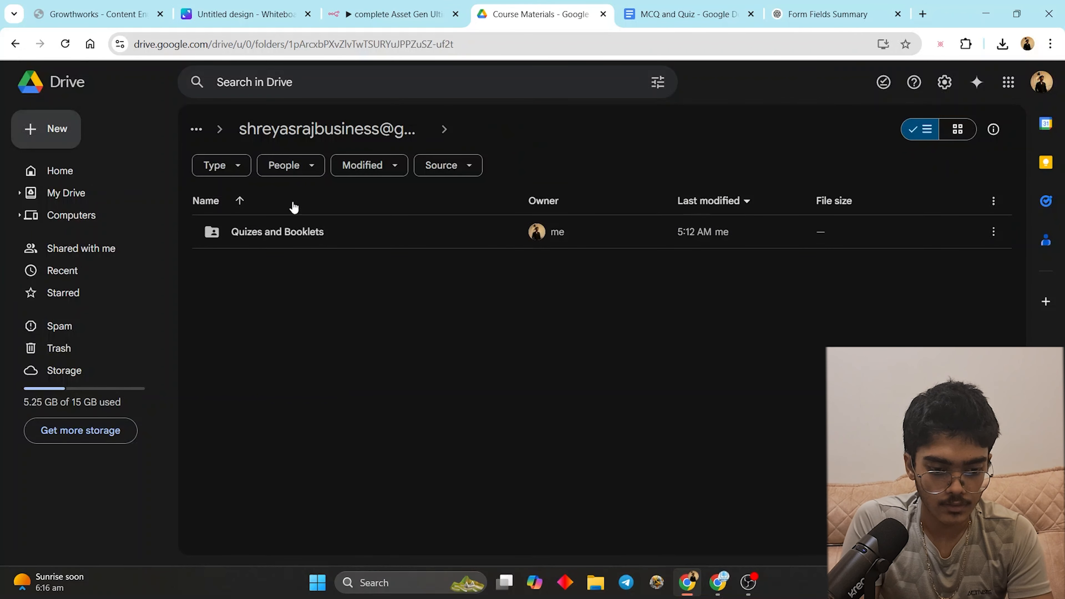
click(419, 5)
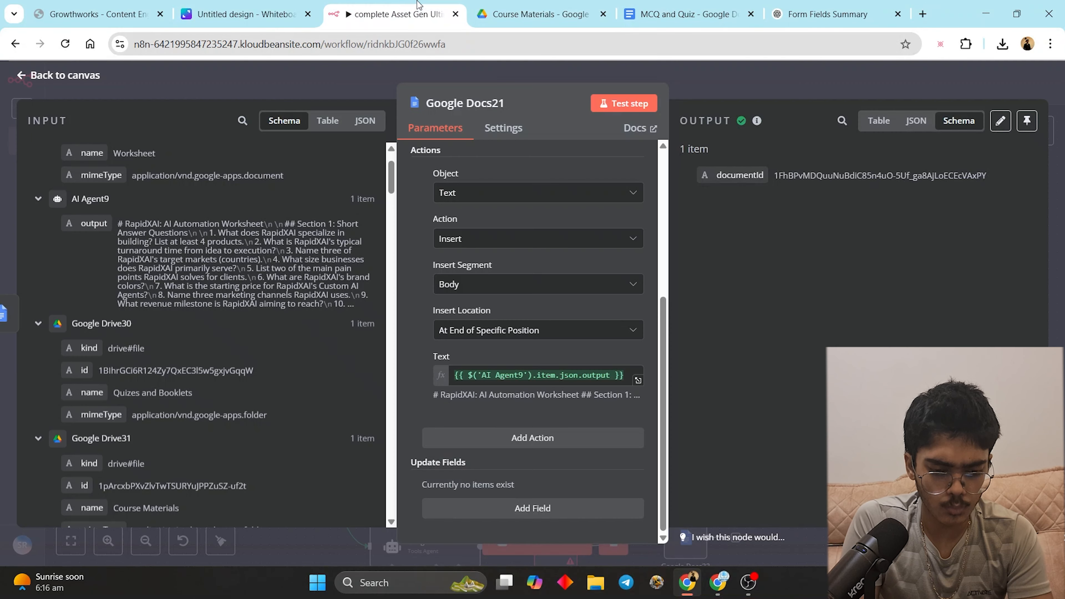
key(ctrl+Tab)
key(ctrl+Tab)
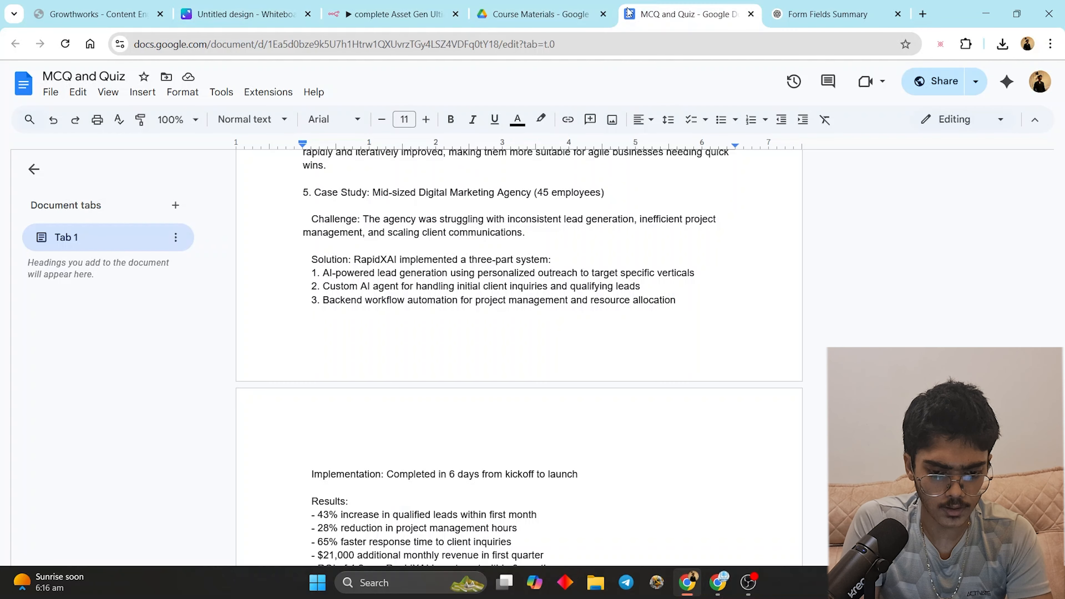
click(515, 12)
double_click(294, 231)
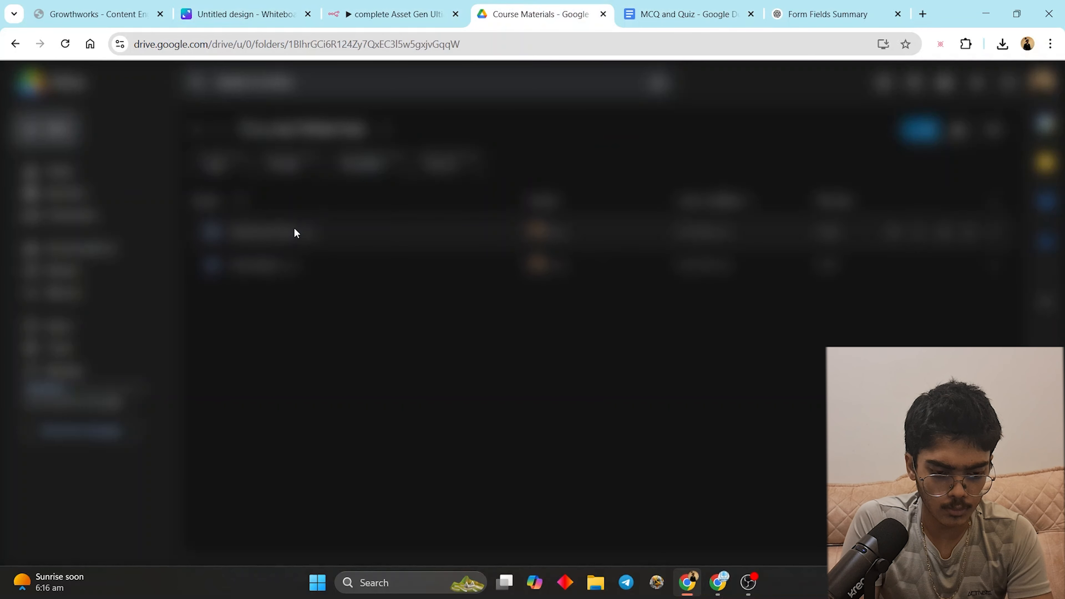
- Open the generated Worksheet, scroll through its questions and answer key, then return to n8n
click(281, 269)
double_click(281, 269)
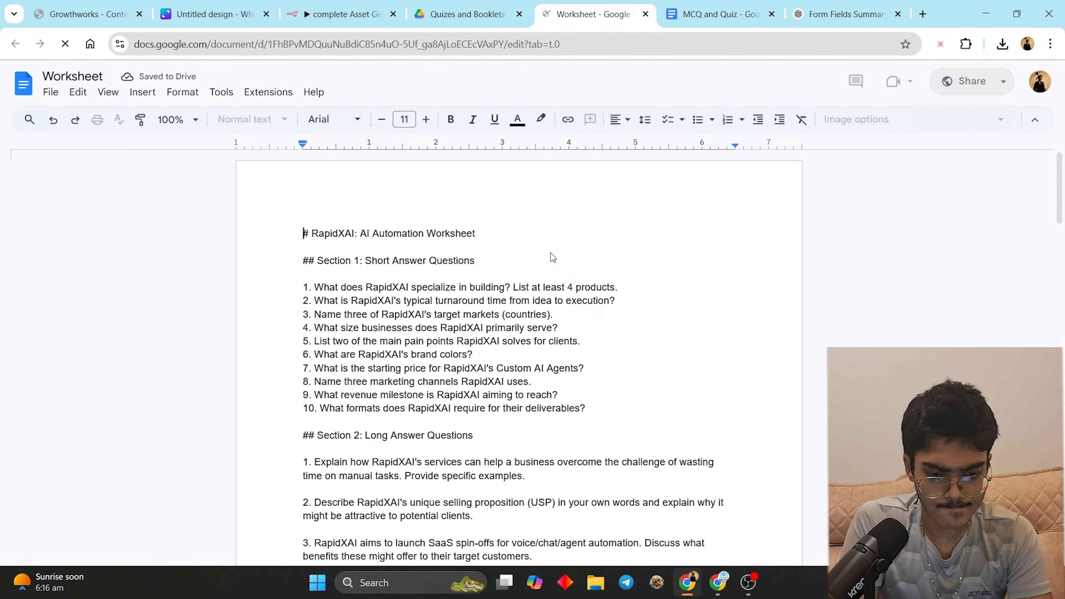
scroll(541, 296, down, 10)
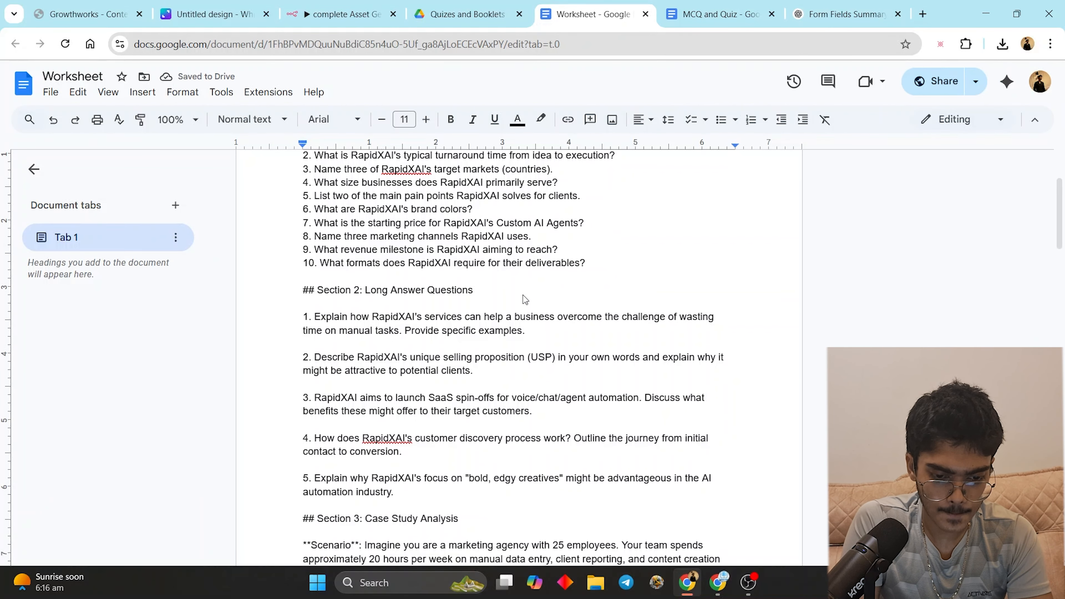
scroll(522, 281, down, 20)
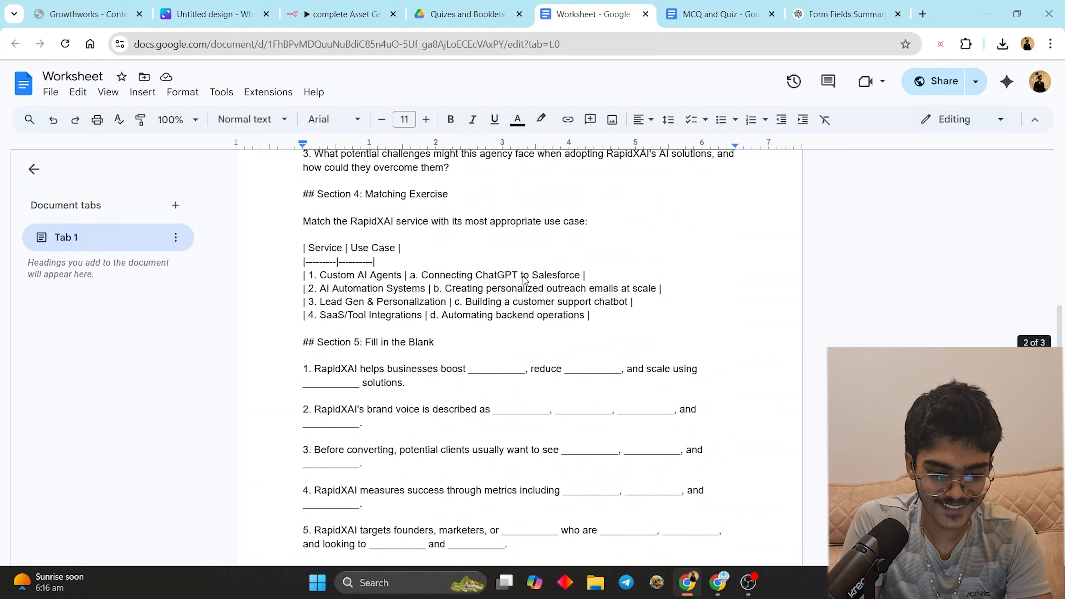
scroll(525, 279, down, 14)
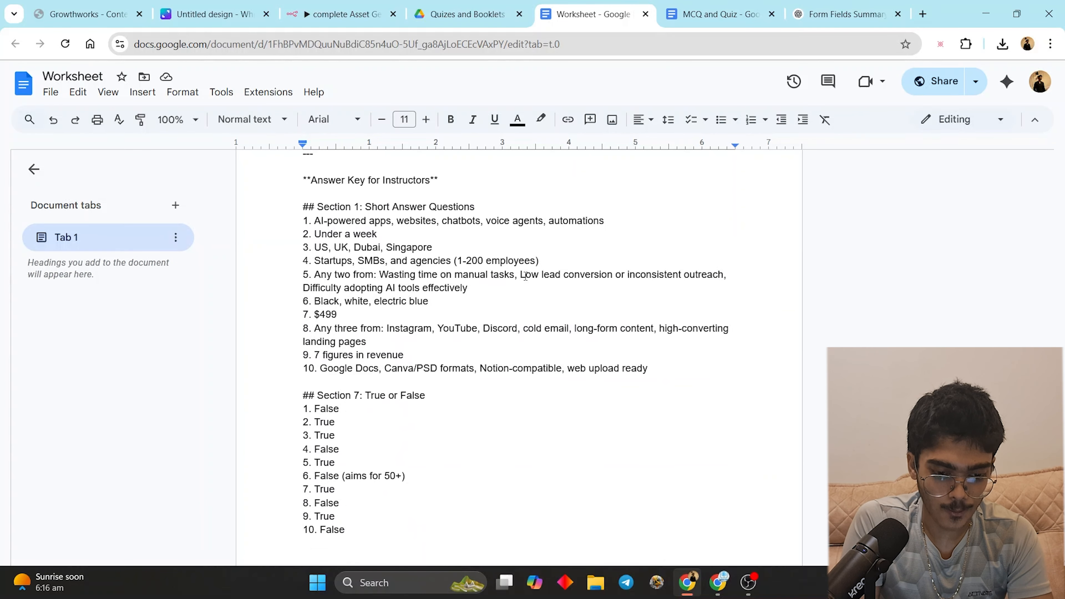
click(512, 6)
click(340, 14)
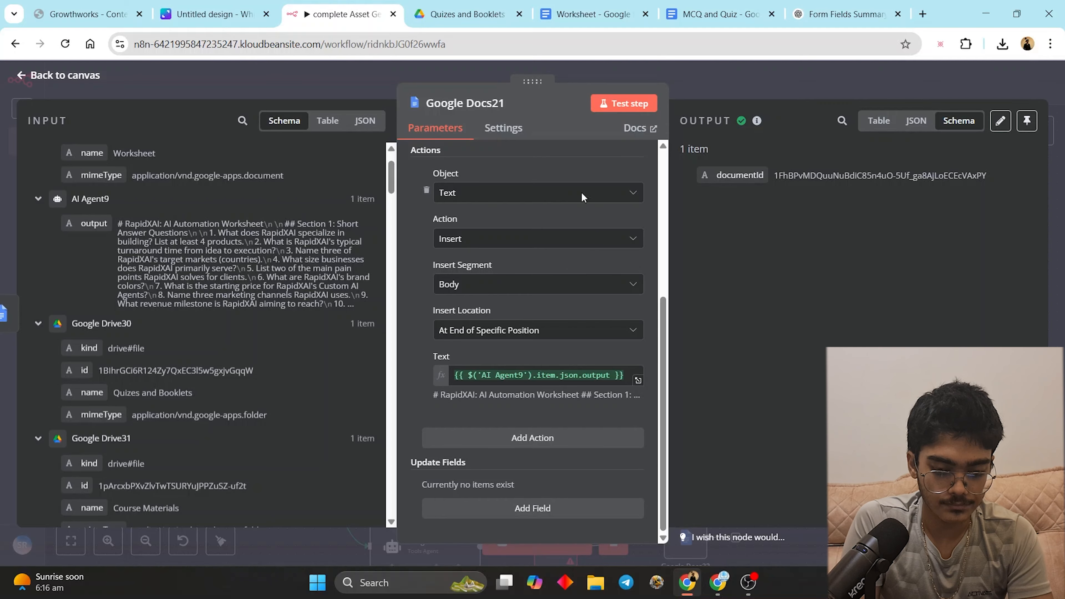
- Open AI Agent9 and add a new blank line after the last line of its system message
click(698, 87)
double_click(447, 357)
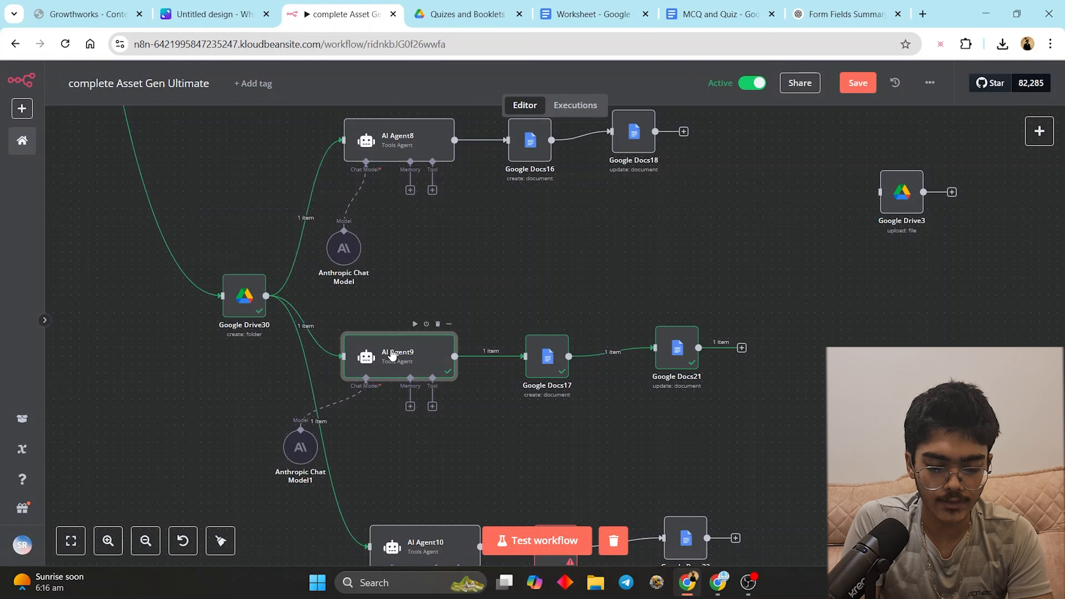
scroll(558, 403, down, 1)
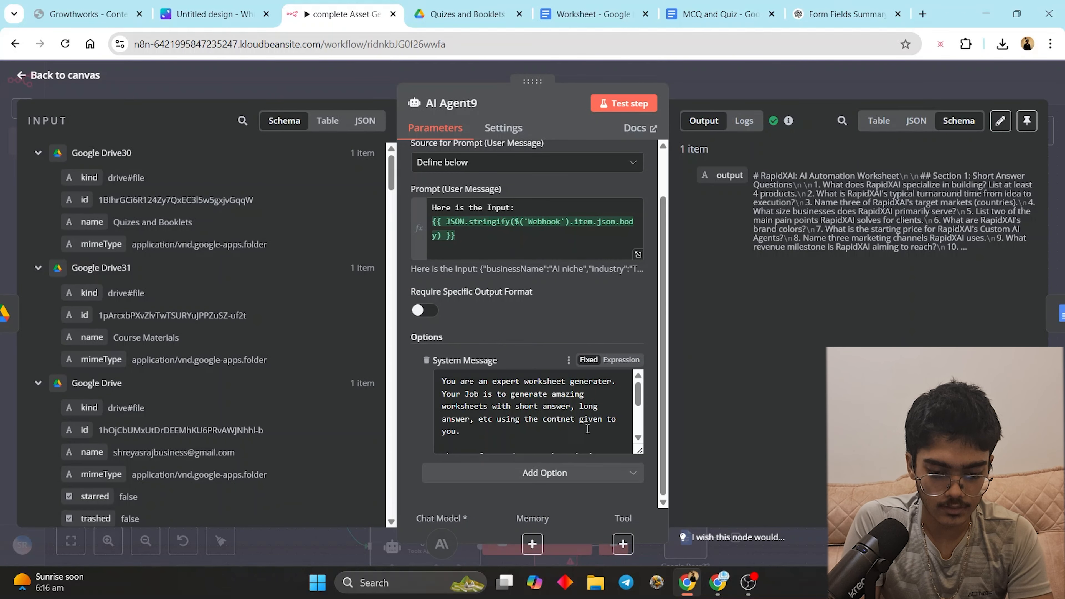
scroll(587, 428, down, 3)
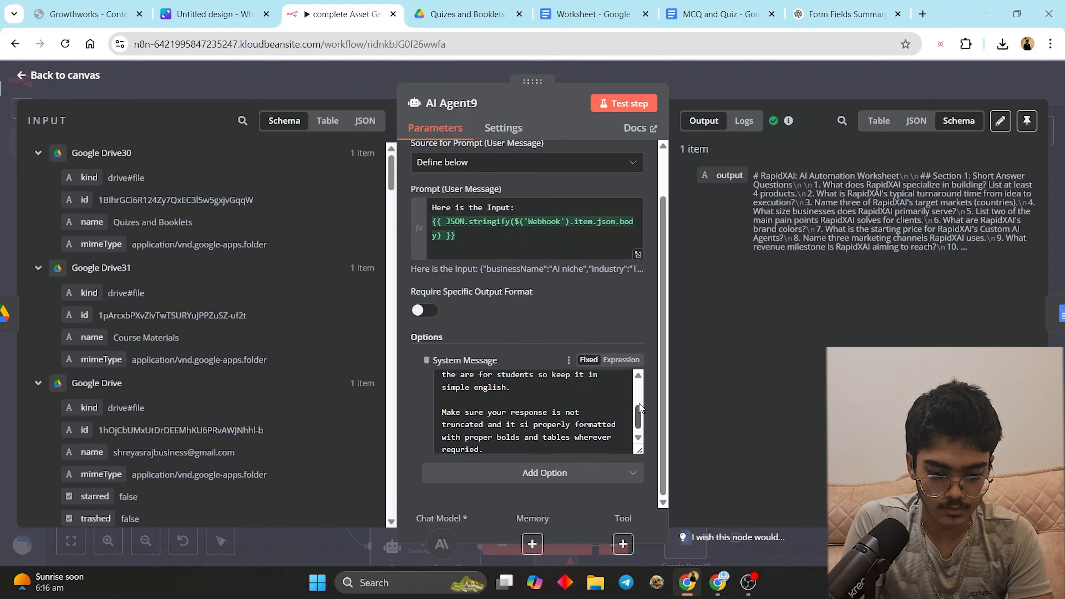
click(577, 448)
key(Return)
key(Return)
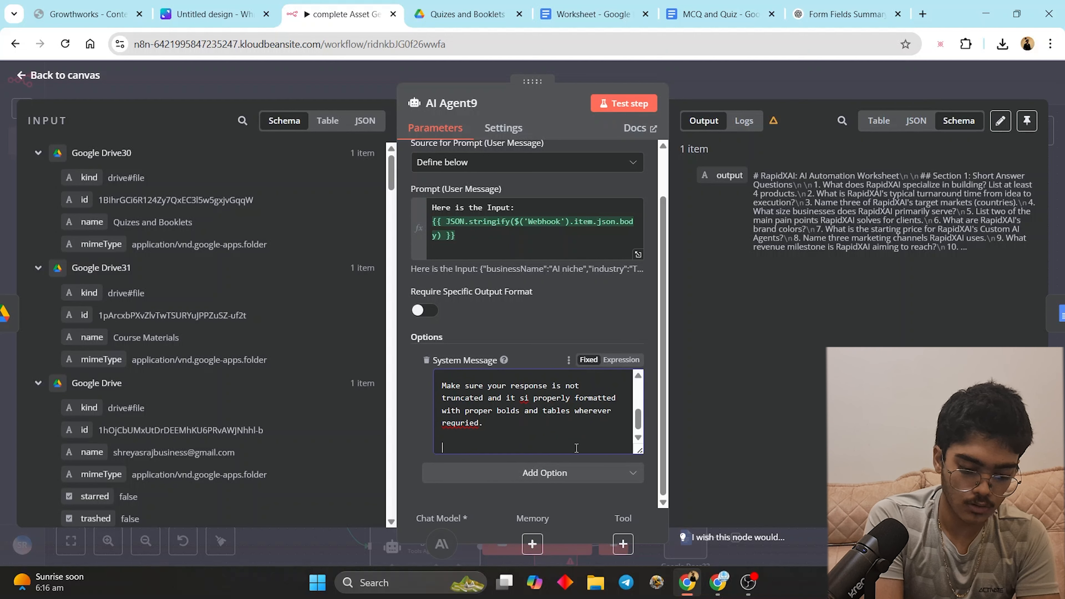
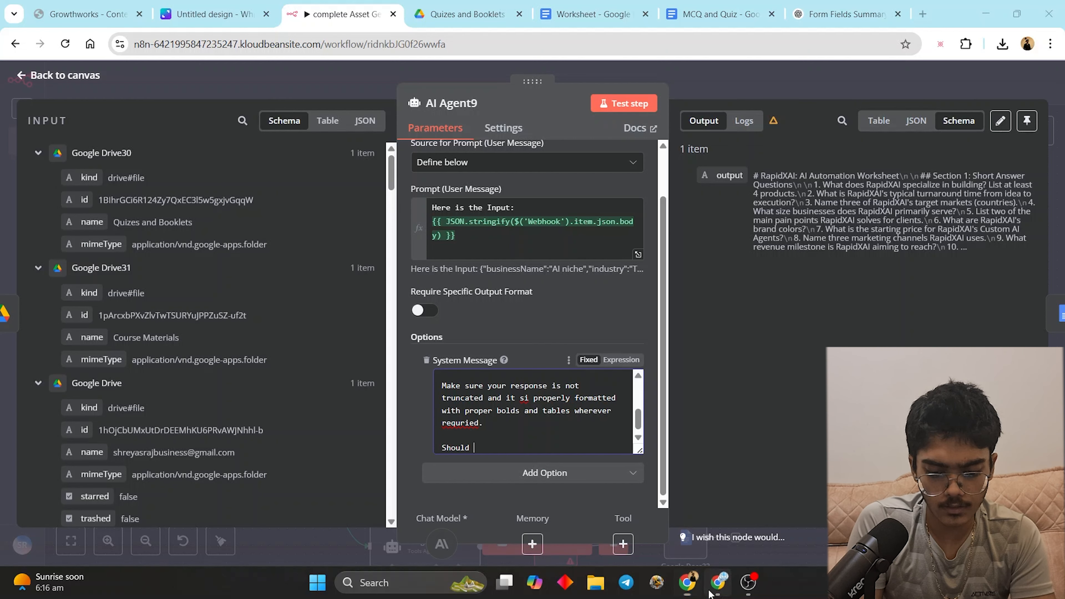
- Glance over the Worksheet doc, then test-run AI Agent10 with its untruncated cheat sheet prompt
click(718, 582)
click(690, 585)
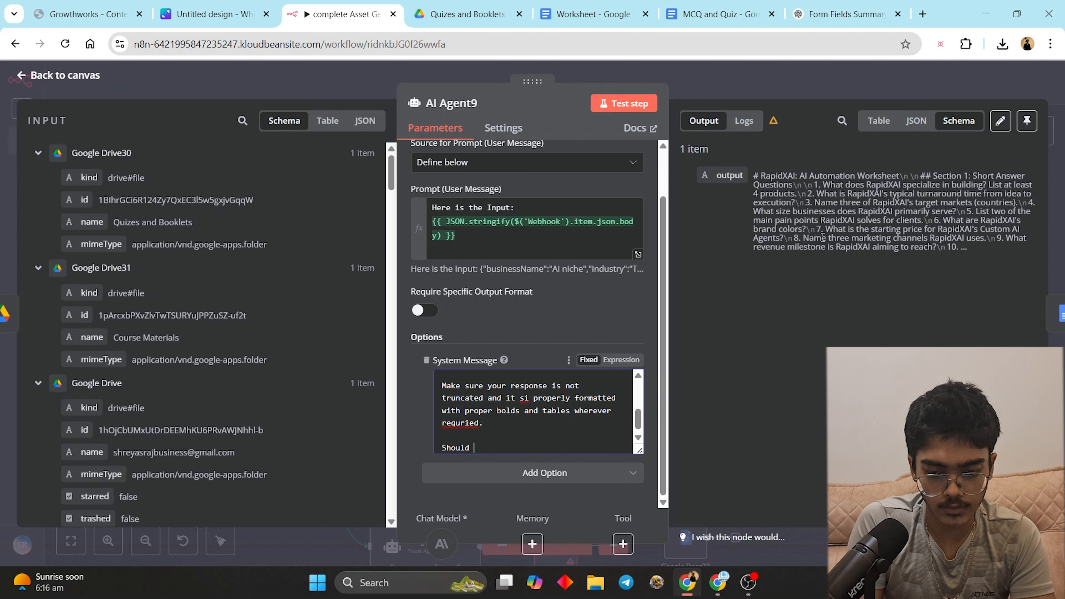
click(634, 5)
scroll(489, 324, up, 3)
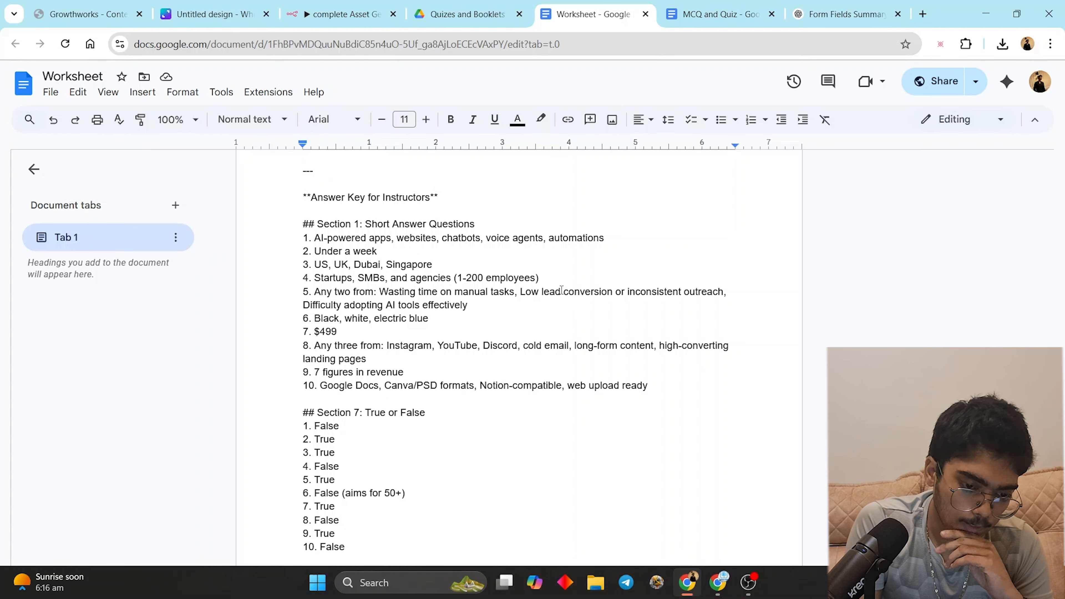
scroll(561, 289, up, 3)
click(344, 14)
double_click(469, 324)
click(628, 103)
- Connect the first Google Drive node's output to Google Drive19 near the Webhook
click(730, 82)
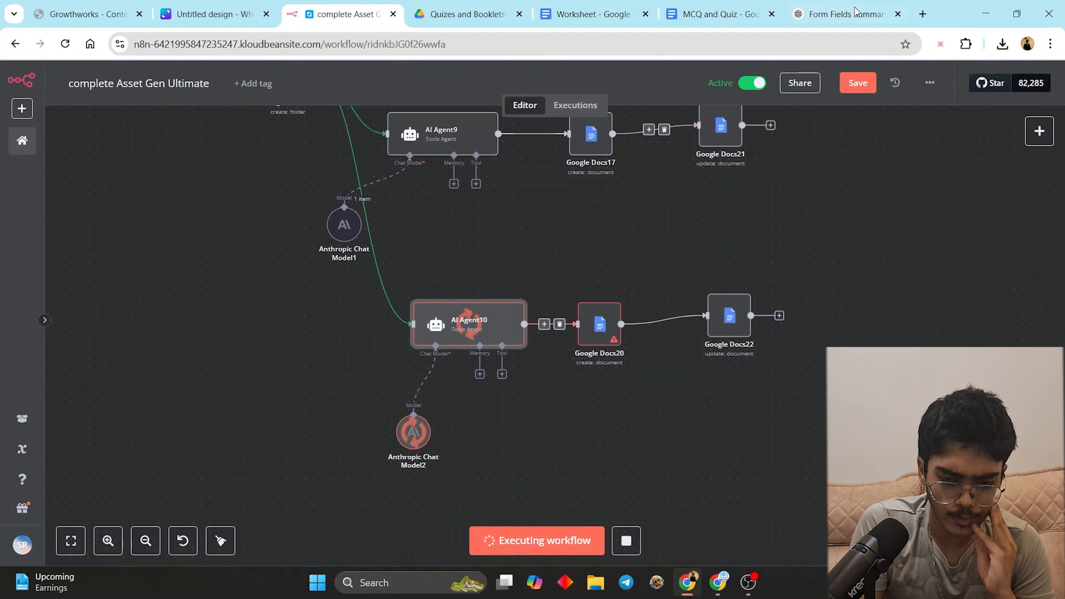
scroll(801, 191, up, 5)
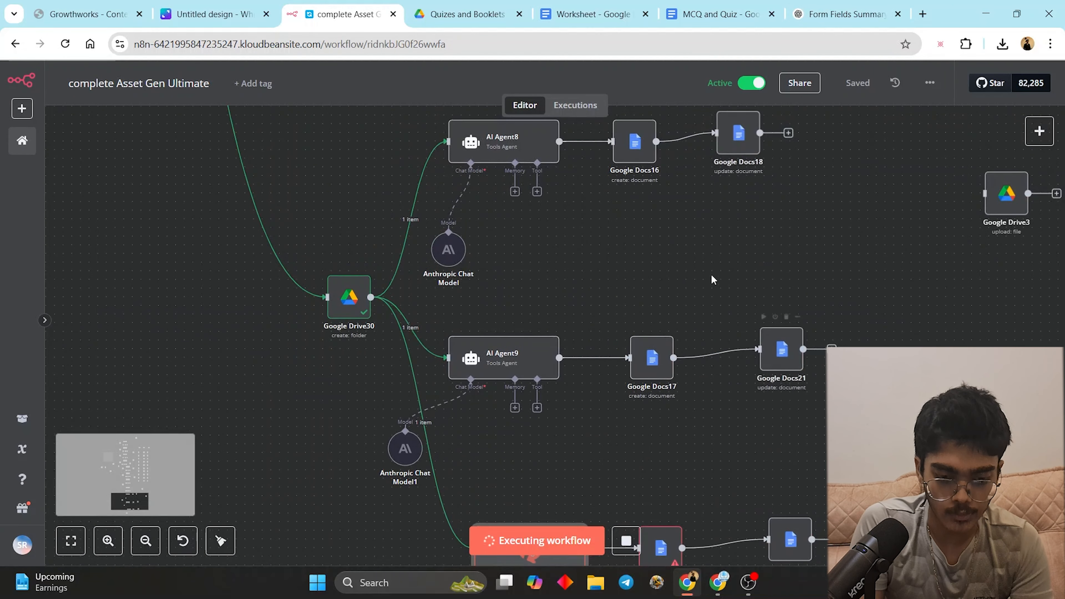
scroll(674, 263, right, 3)
scroll(540, 228, up, 3)
scroll(198, 178, down, 4)
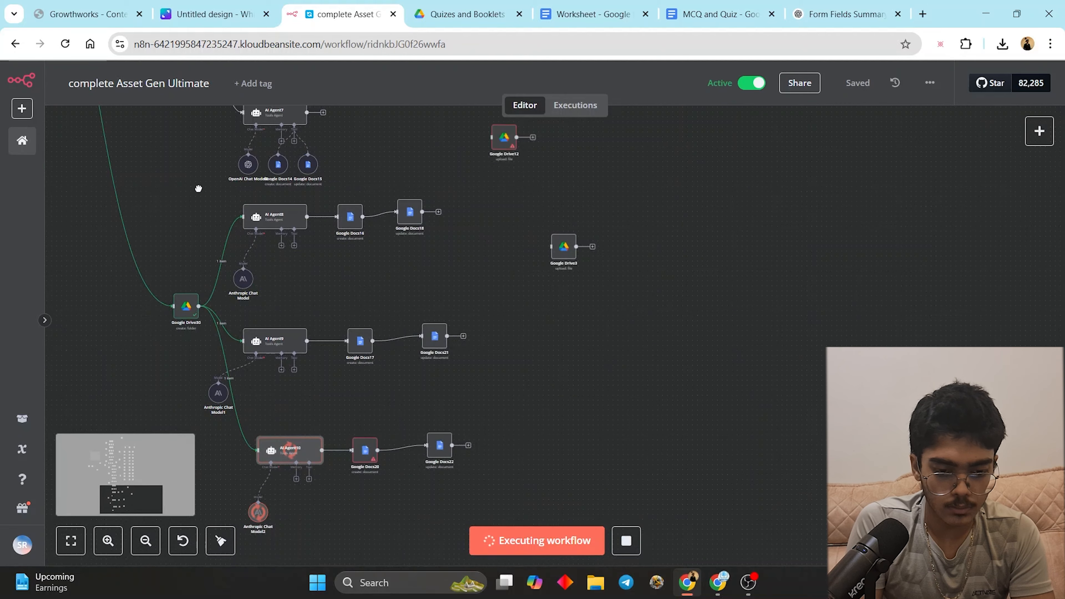
drag(198, 188, 587, 587)
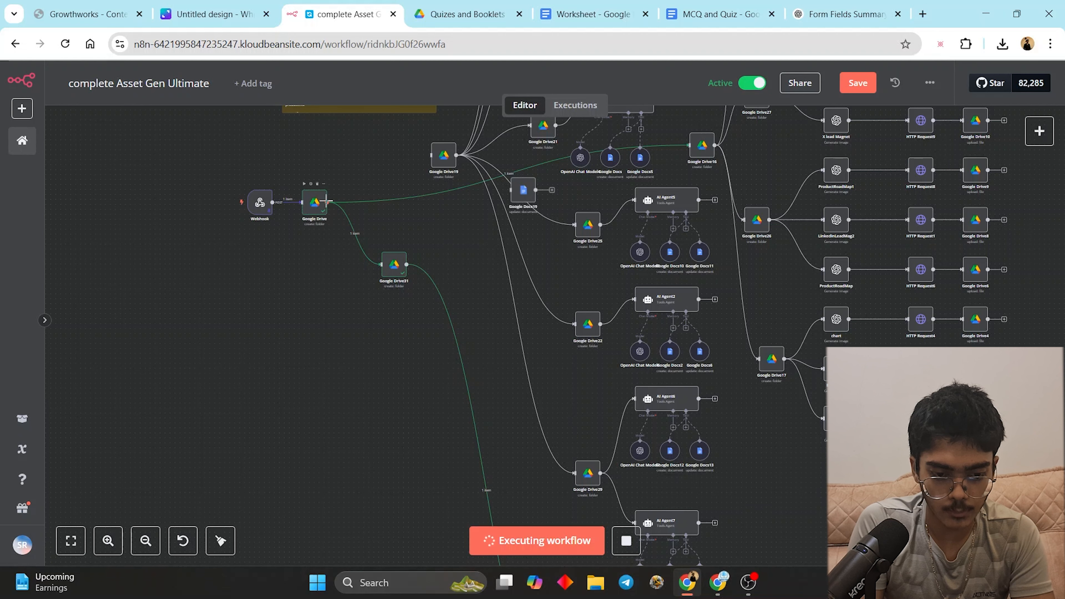
drag(409, 164, 430, 155)
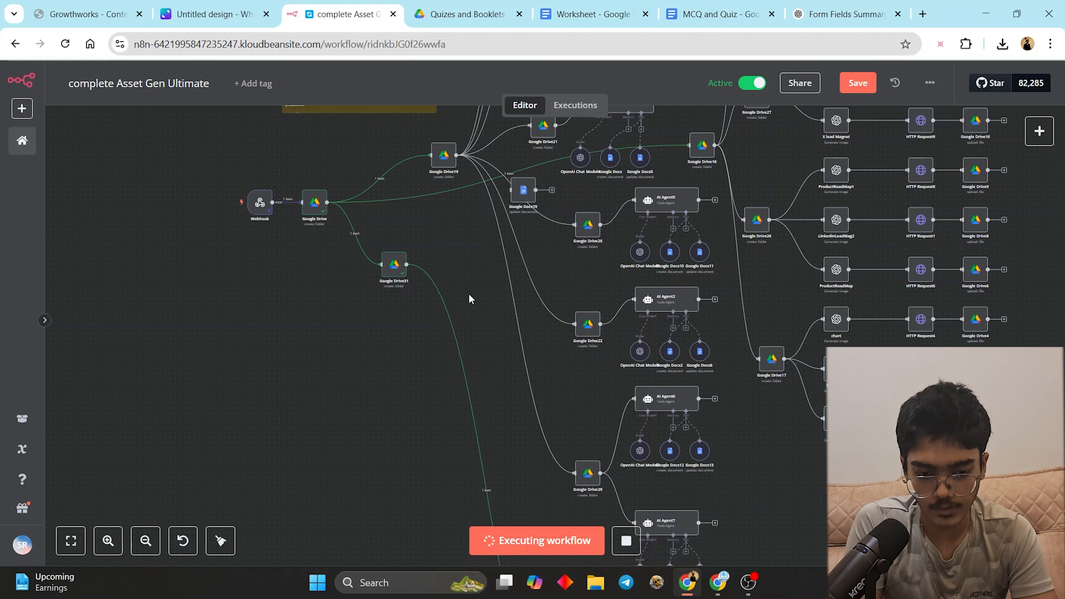
- Bring the still-running AI Agent10 branch back into view and select AI Agent10
drag(284, 422, 225, 103)
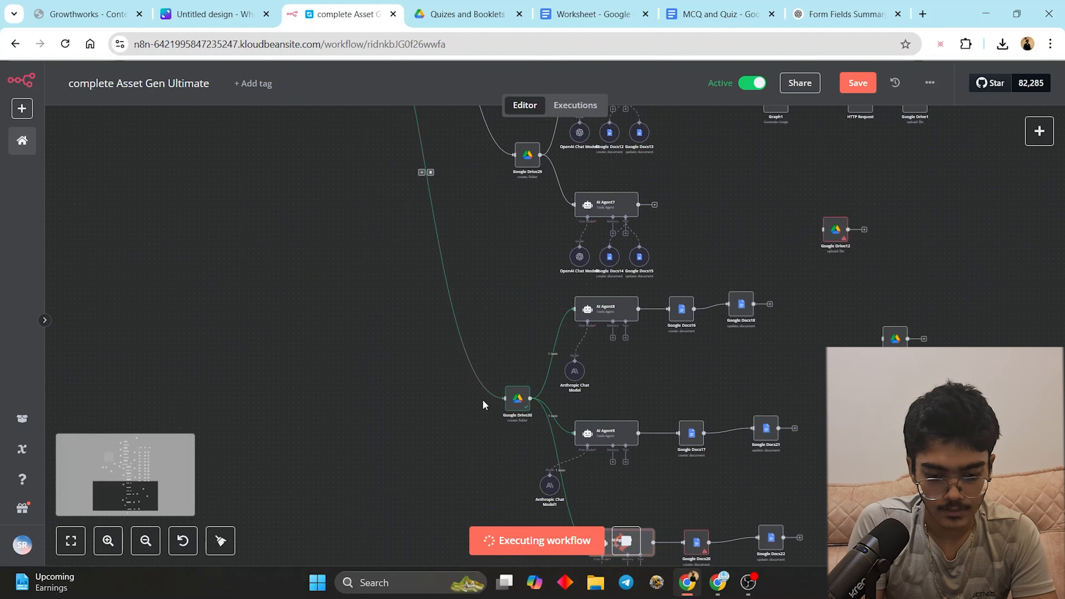
drag(395, 342, 276, 119)
scroll(430, 326, up, 5)
click(578, 318)
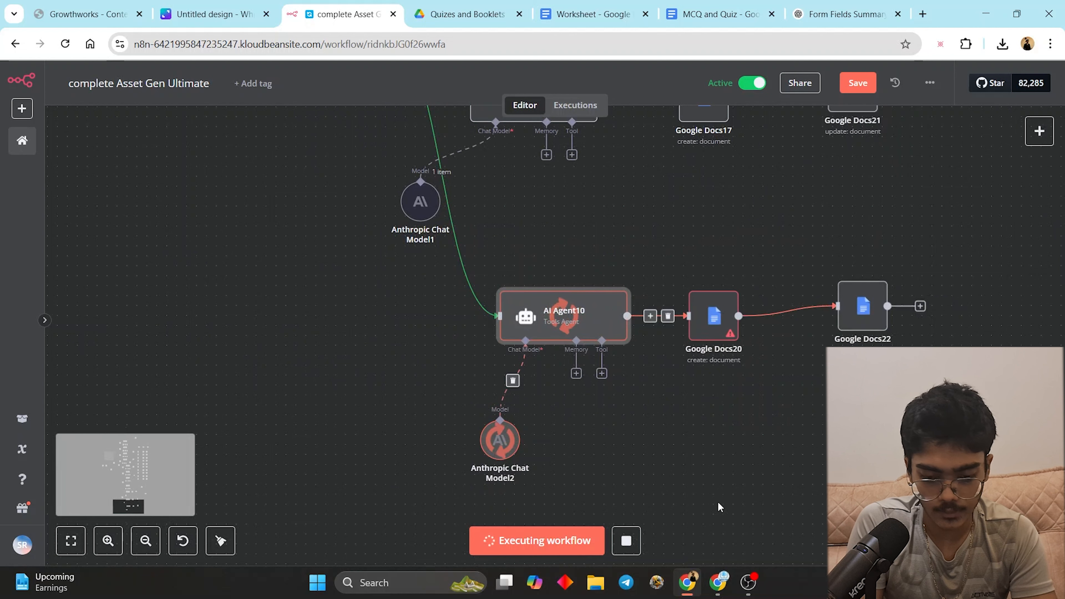
mouse_move(724, 584)
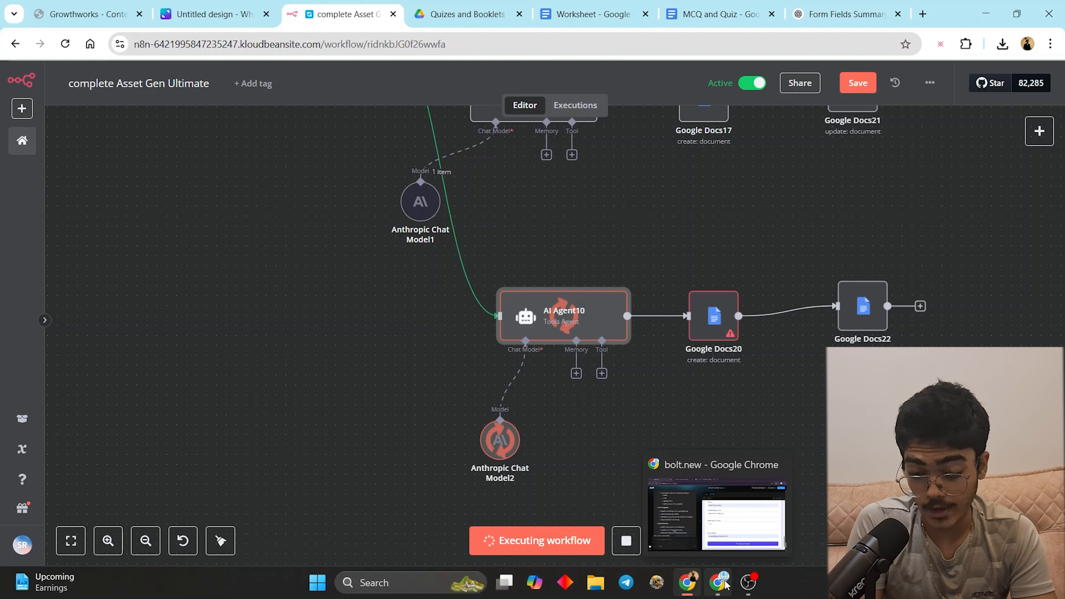
click(717, 515)
scroll(658, 329, up, 15)
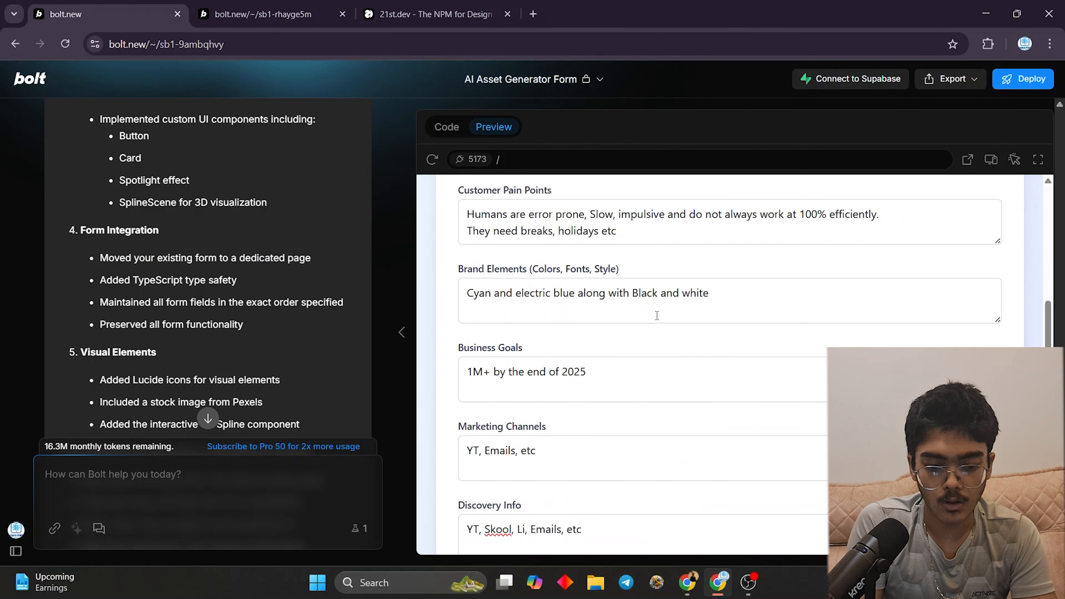
drag(465, 270, 778, 377)
click(804, 367)
key(ctrl+minus)
key(ctrl+minus)
key(ctrl+minus)
key(ctrl+minus)
key(ctrl+minus)
key(ctrl+minus)
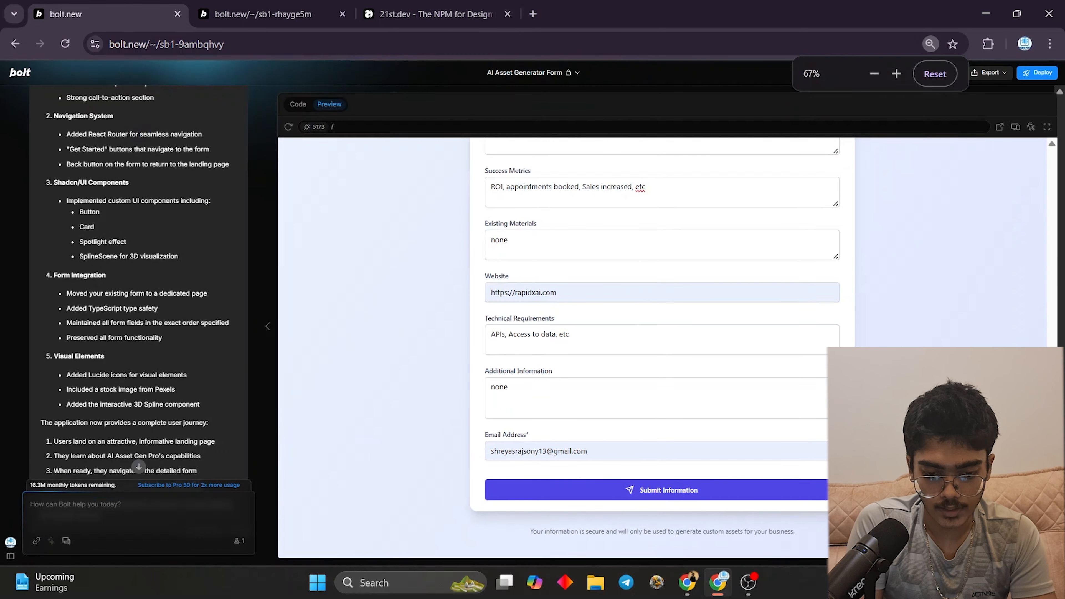
scroll(822, 160, up, 10)
key(ctrl+plus)
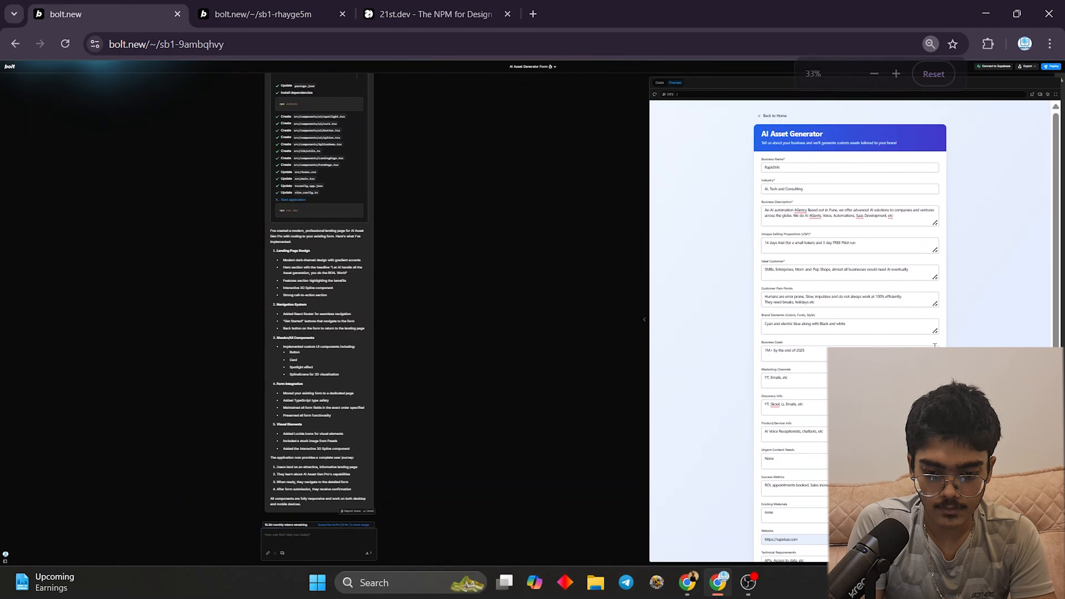
key(ctrl+plus)
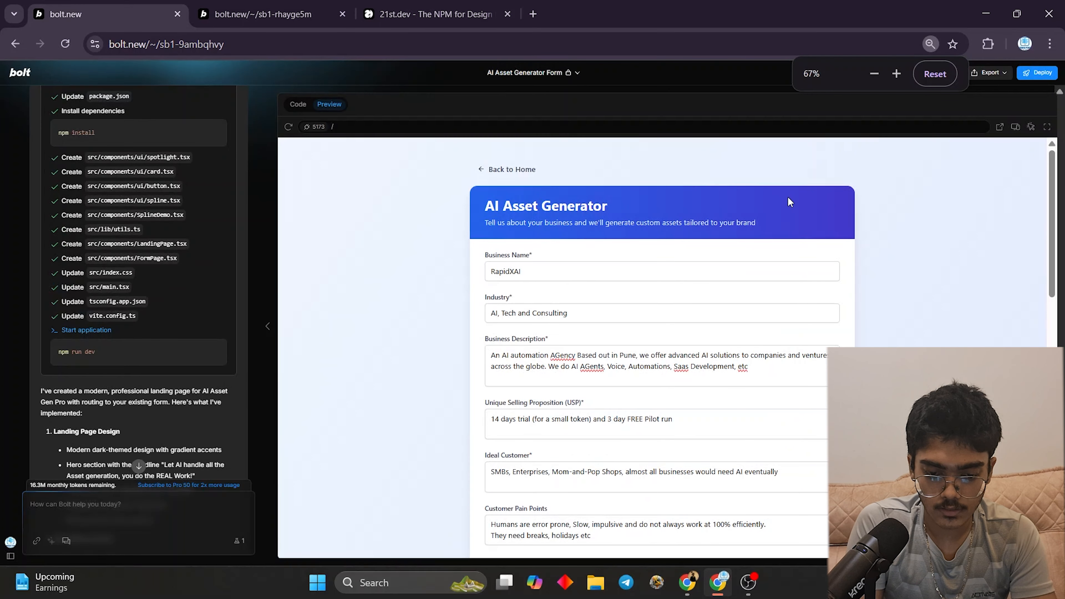
scroll(787, 199, down, 1)
scroll(788, 199, up, 1)
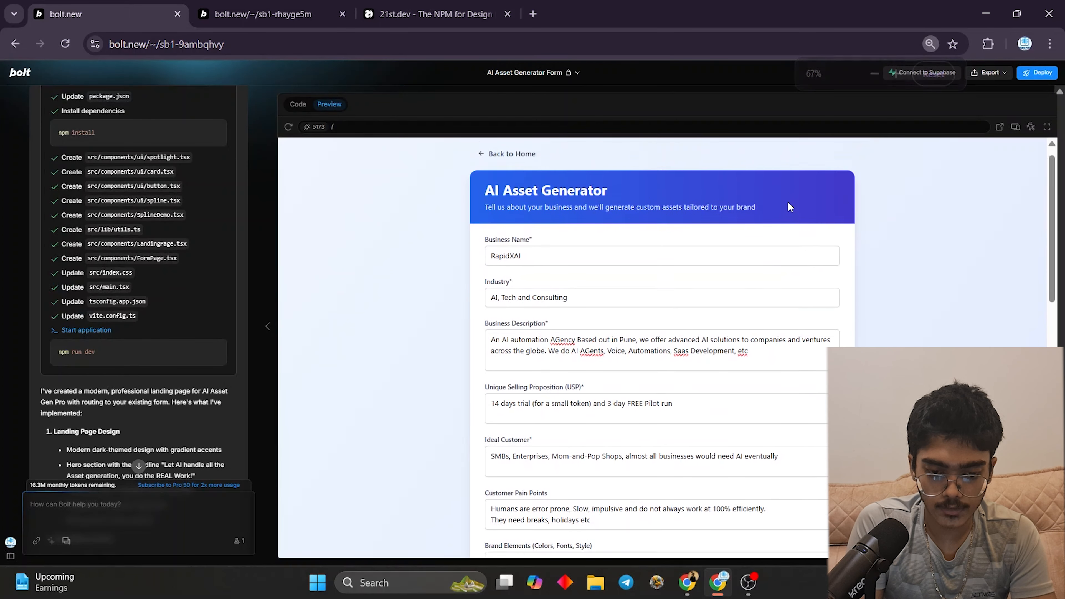
click(693, 590)
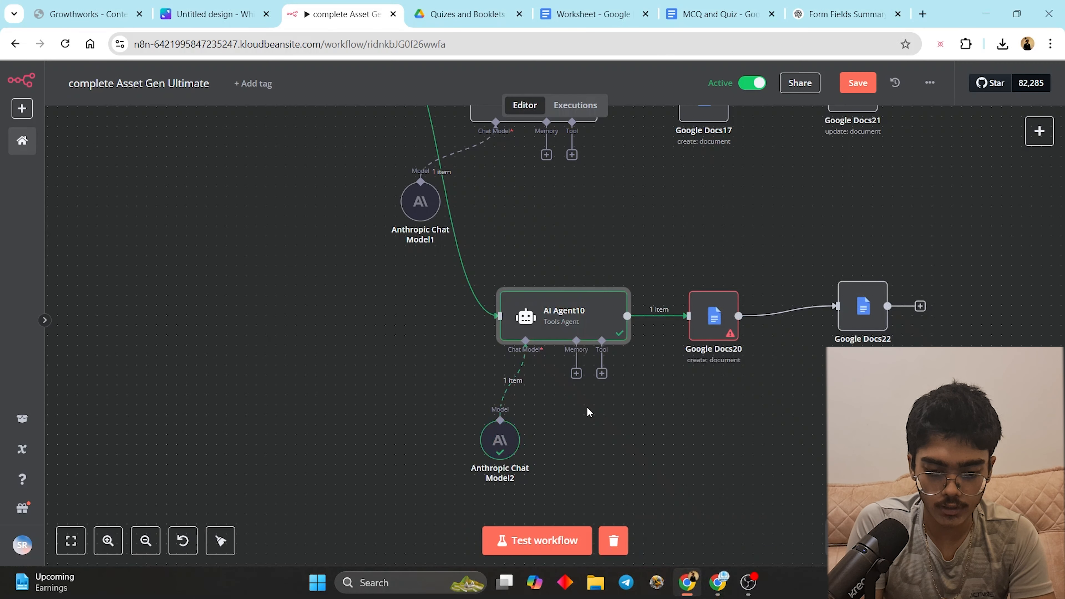
- Set Google Docs20's folder to Google Drive30's id and test-run that step
double_click(714, 315)
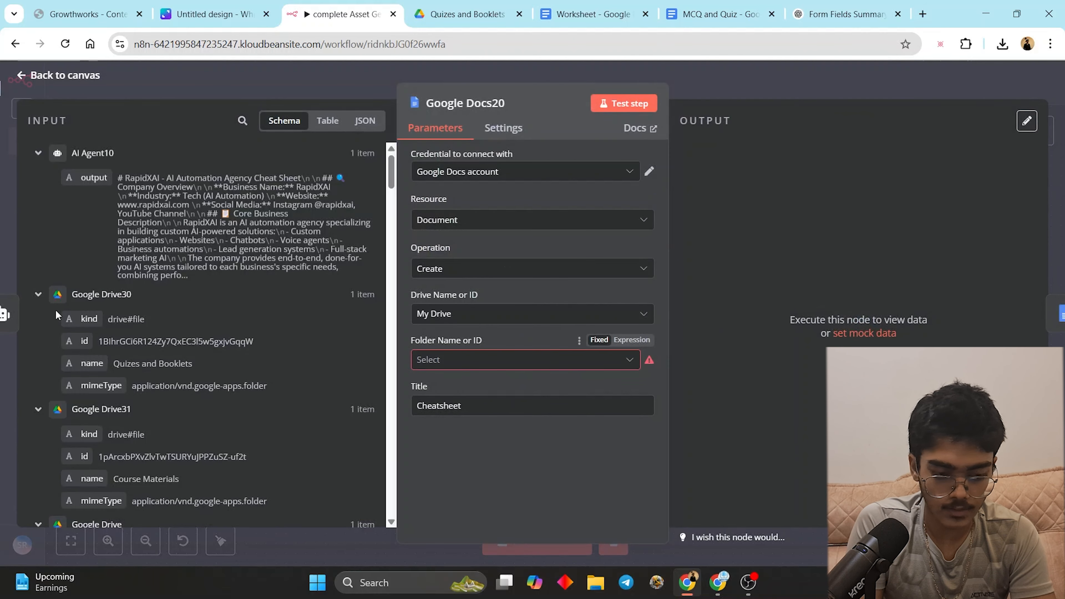
drag(83, 331, 436, 360)
click(744, 85)
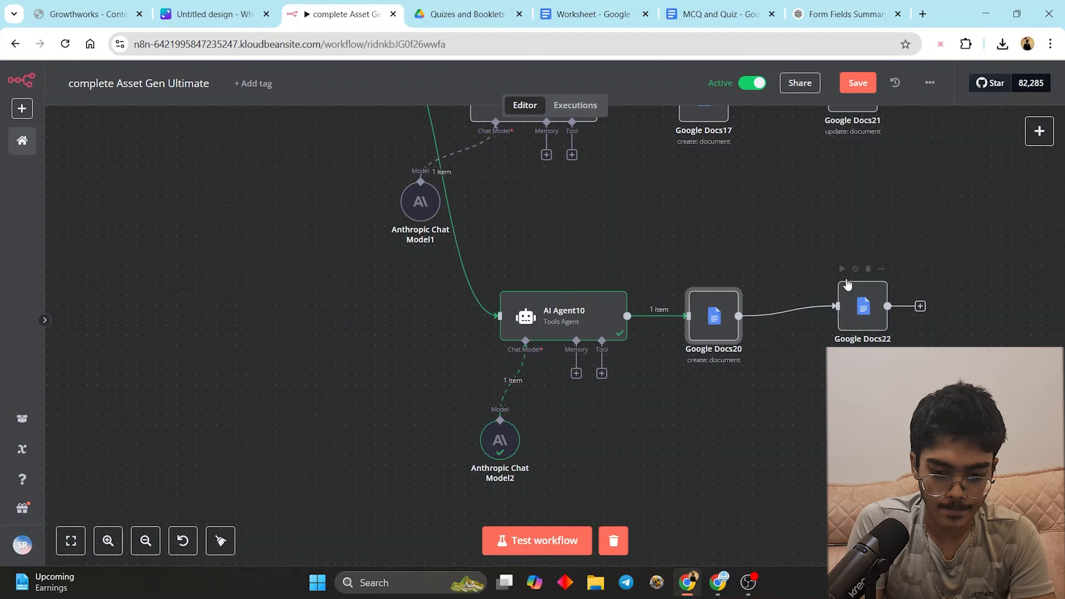
double_click(862, 305)
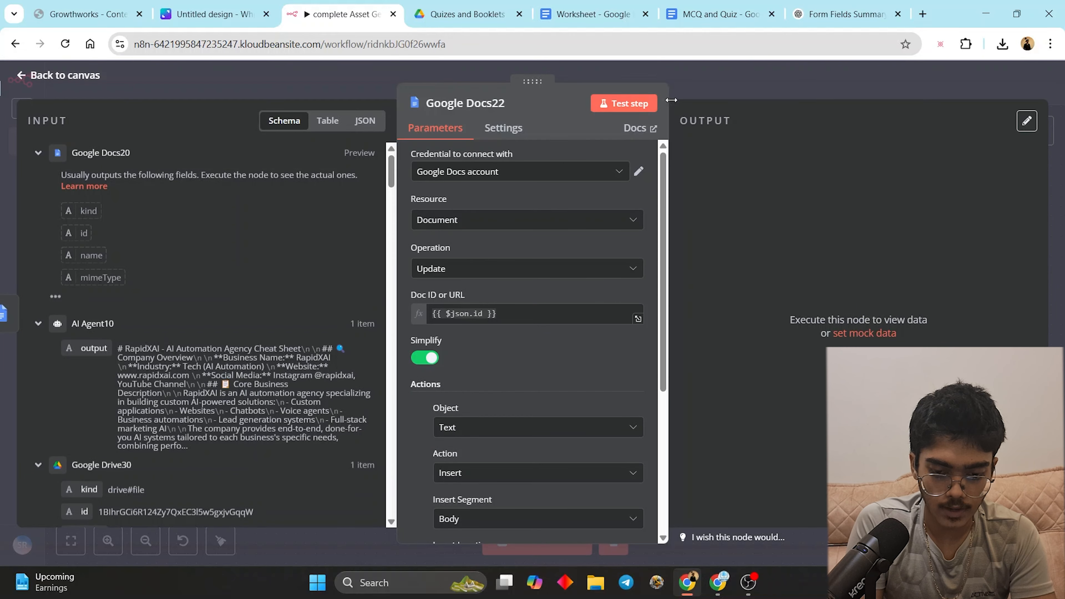
click(737, 83)
double_click(725, 318)
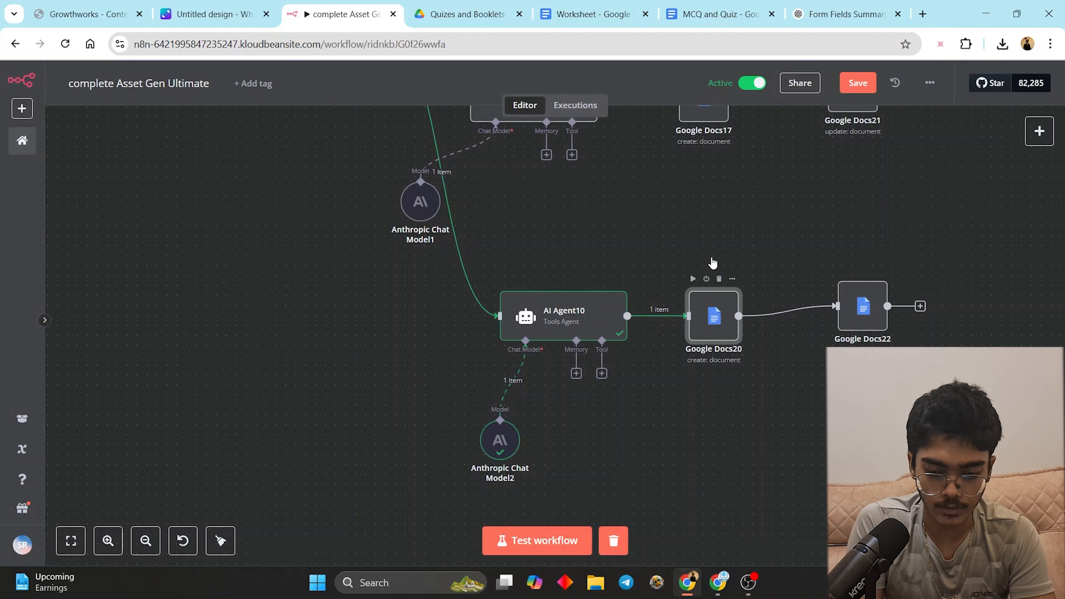
click(625, 104)
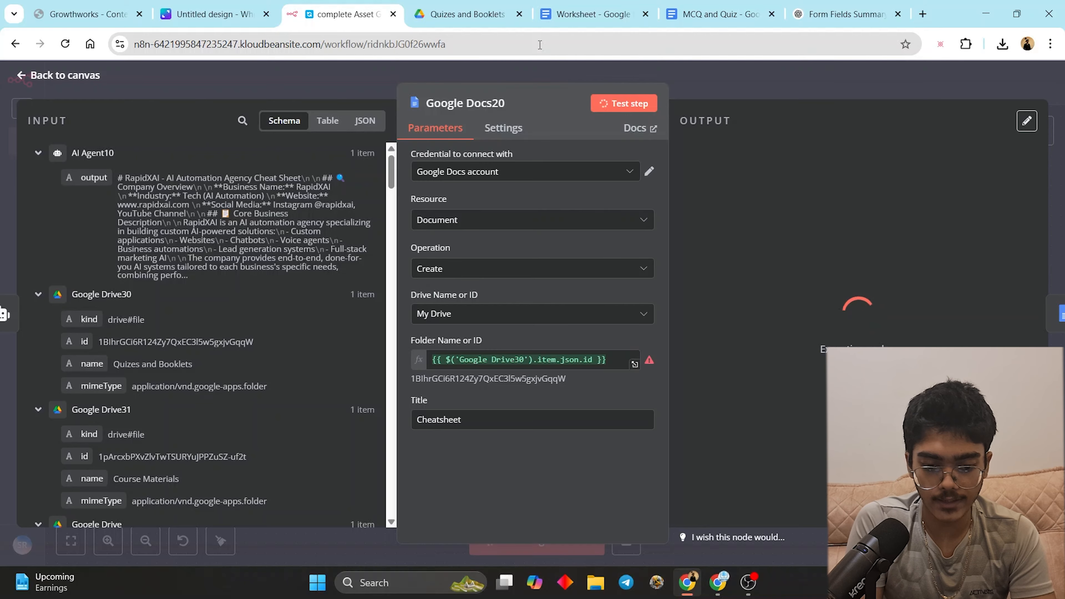
key(Escape)
- Replace Google Docs22's old AI Agent8 text with AI Agent10's output and test it
double_click(858, 310)
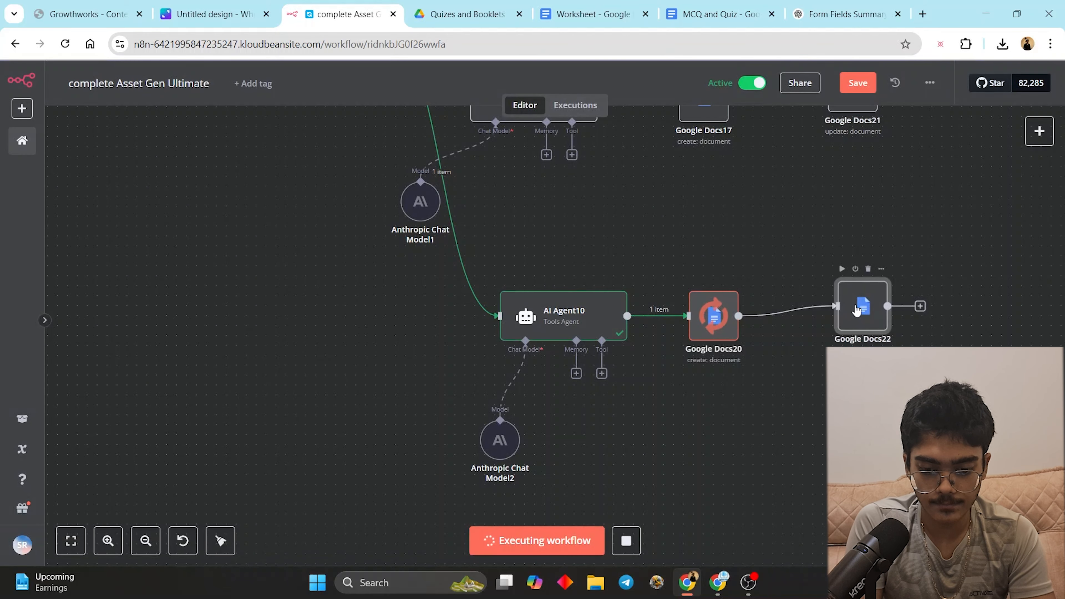
scroll(507, 311, down, 5)
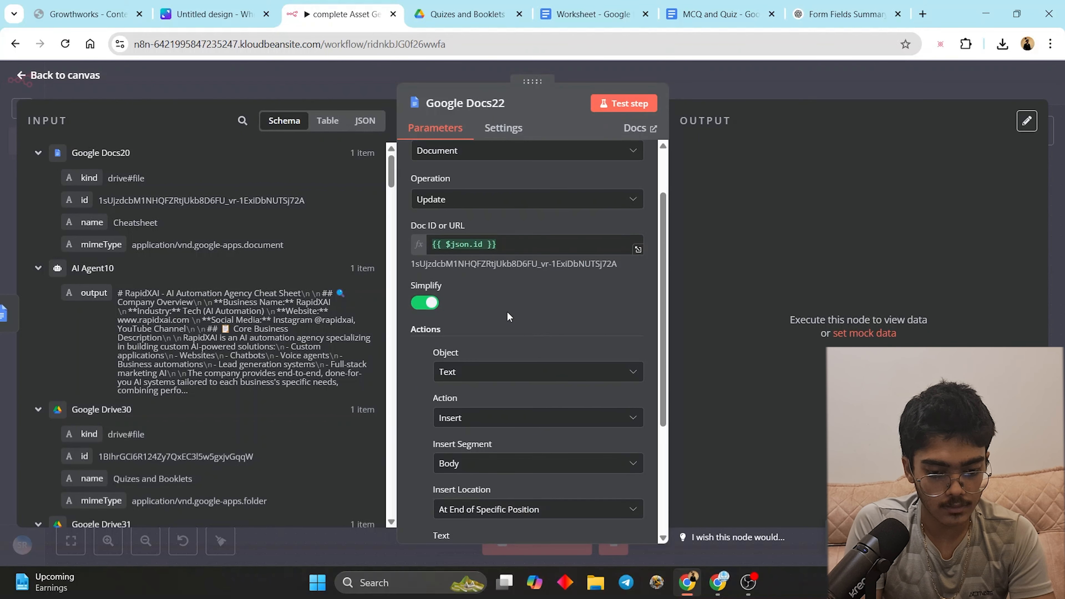
click(547, 417)
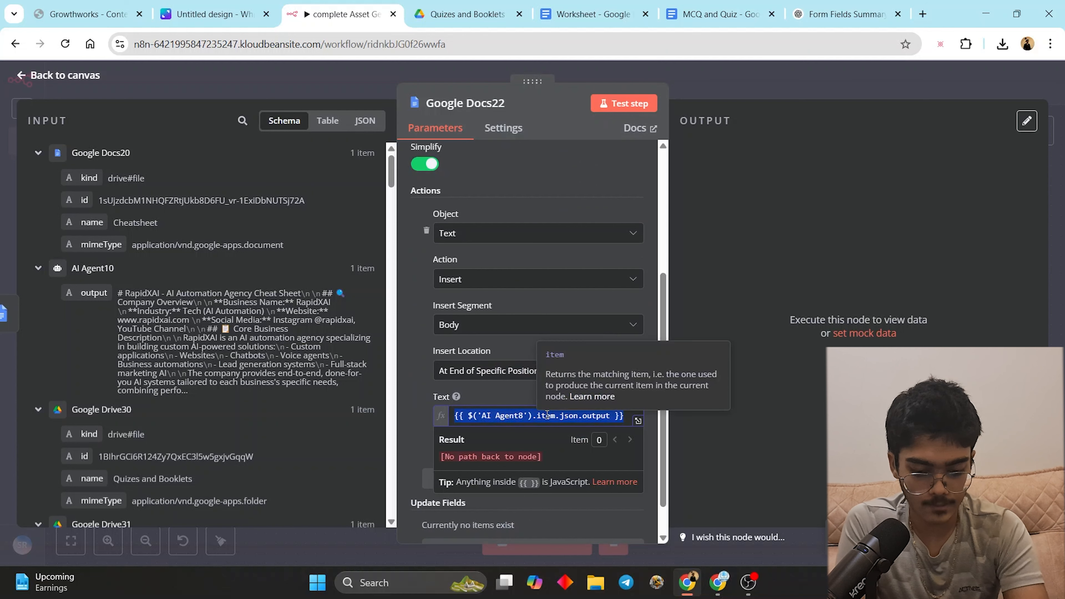
key(ctrl+a)
key(BackSpace)
drag(115, 295, 534, 418)
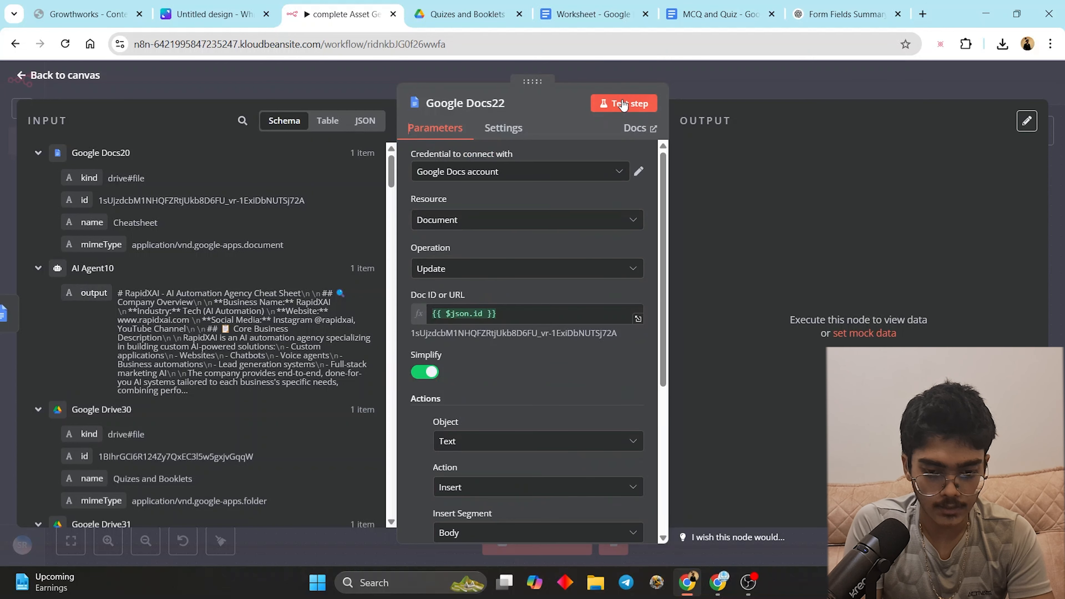
click(465, 14)
- Open the Cheatsheet doc and read it down to the Value Proposition Summary
double_click(352, 235)
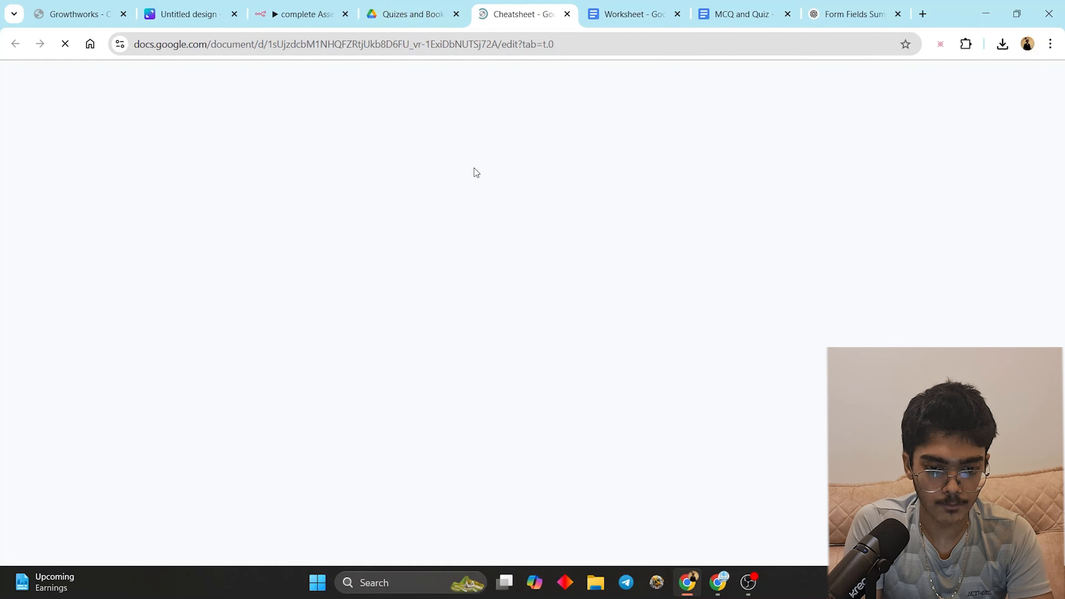
scroll(427, 291, down, 2)
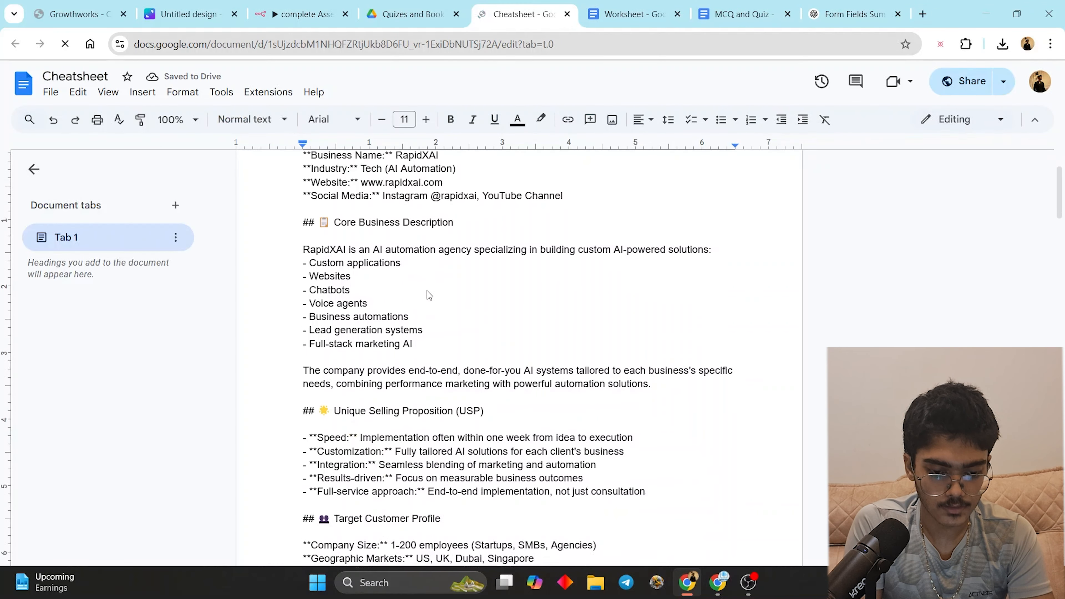
scroll(427, 290, down, 15)
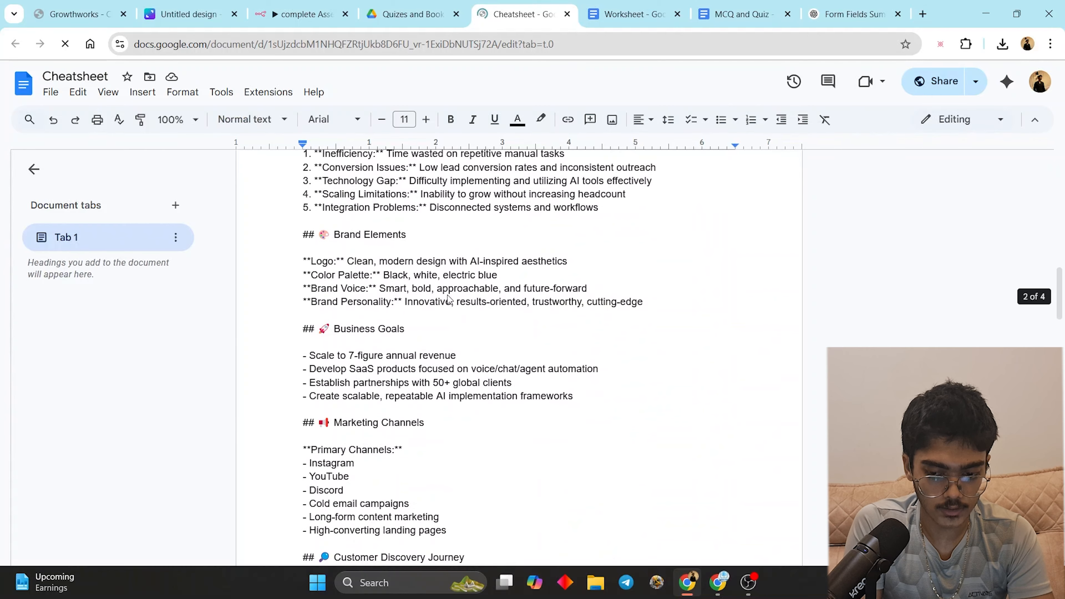
scroll(448, 298, down, 15)
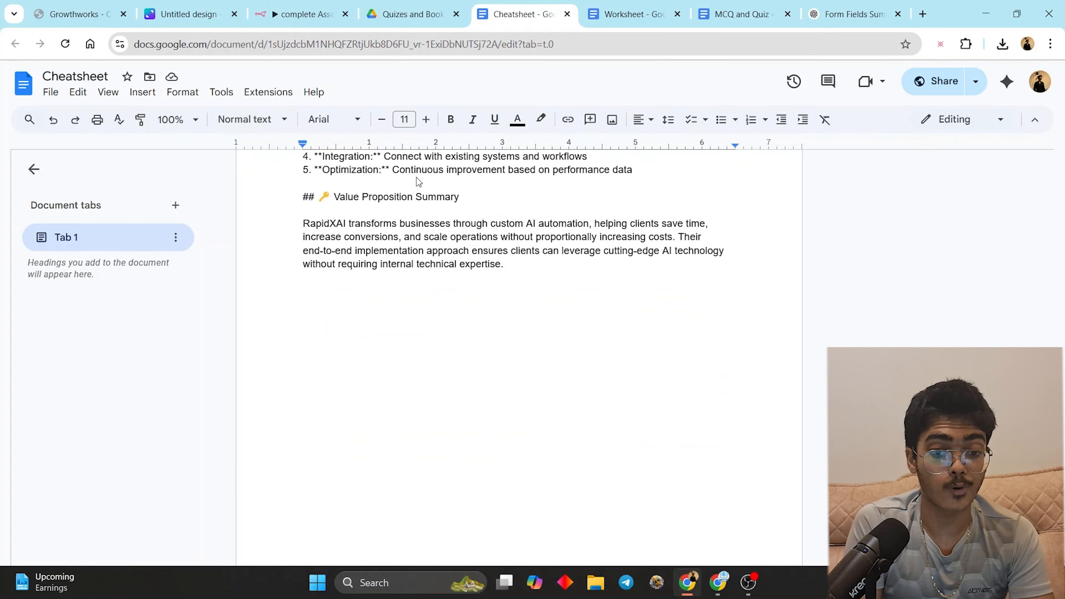
click(365, 9)
click(296, 6)
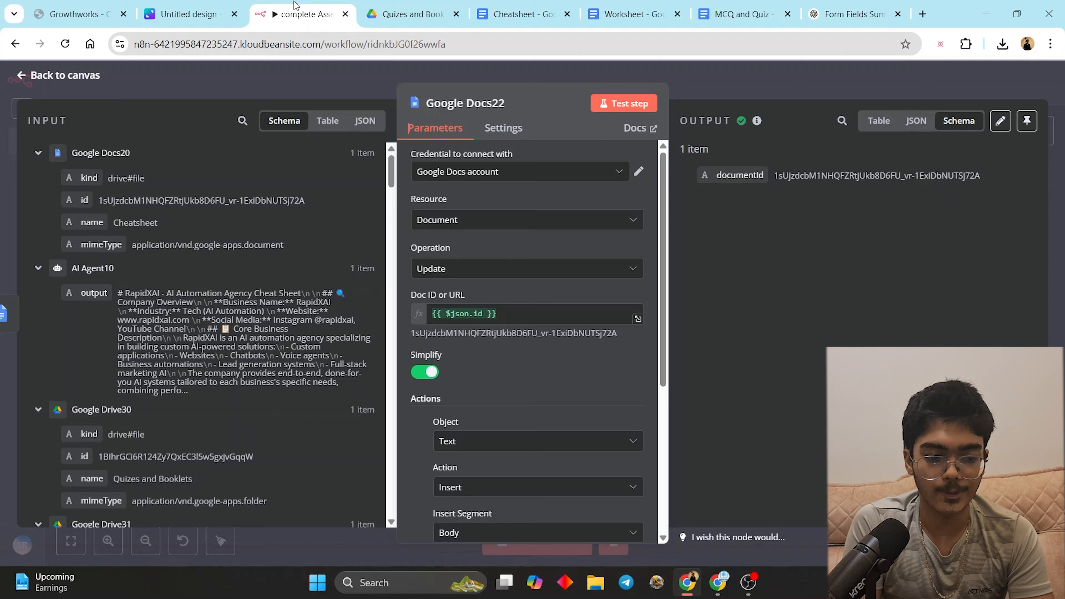
- Save the Asset Gen Ultimate workflow with Ctrl+S and review its past executions
click(595, 76)
scroll(754, 272, up, 3)
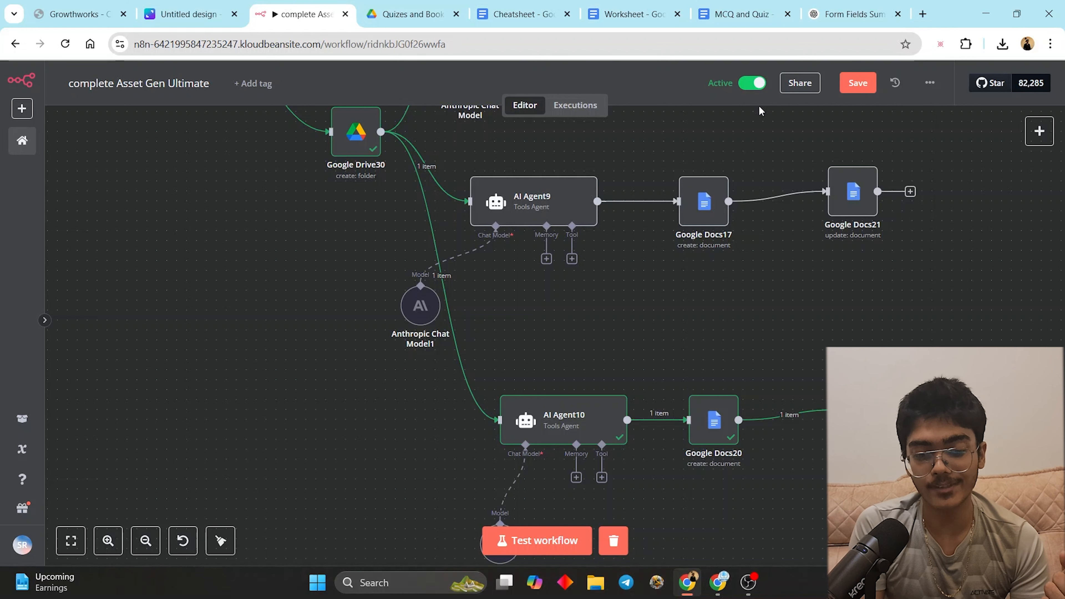
key(ctrl+s)
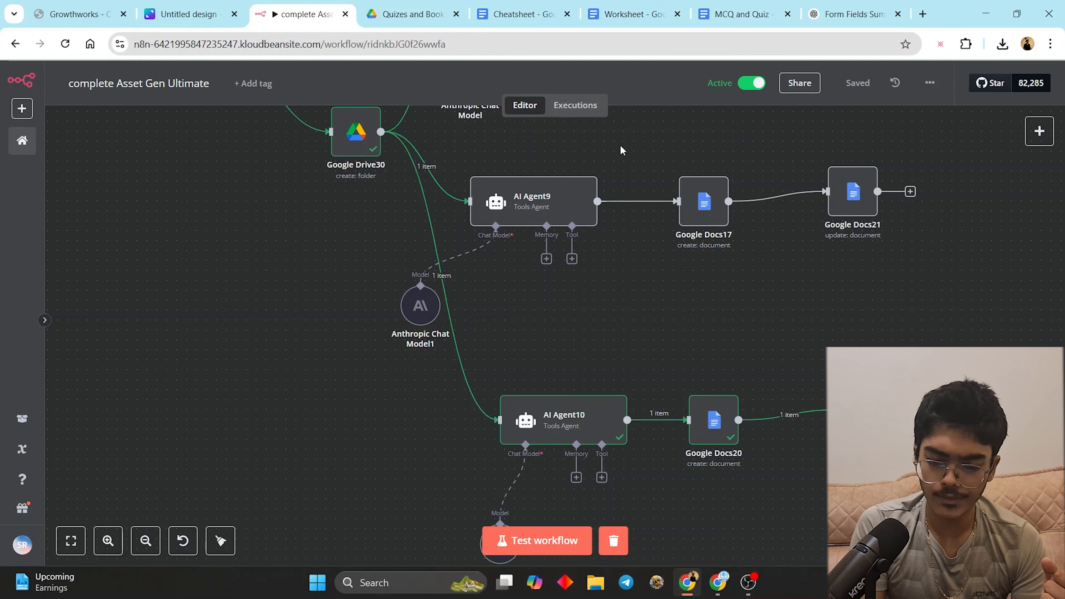
scroll(622, 151, up, 10)
scroll(622, 150, left, 6)
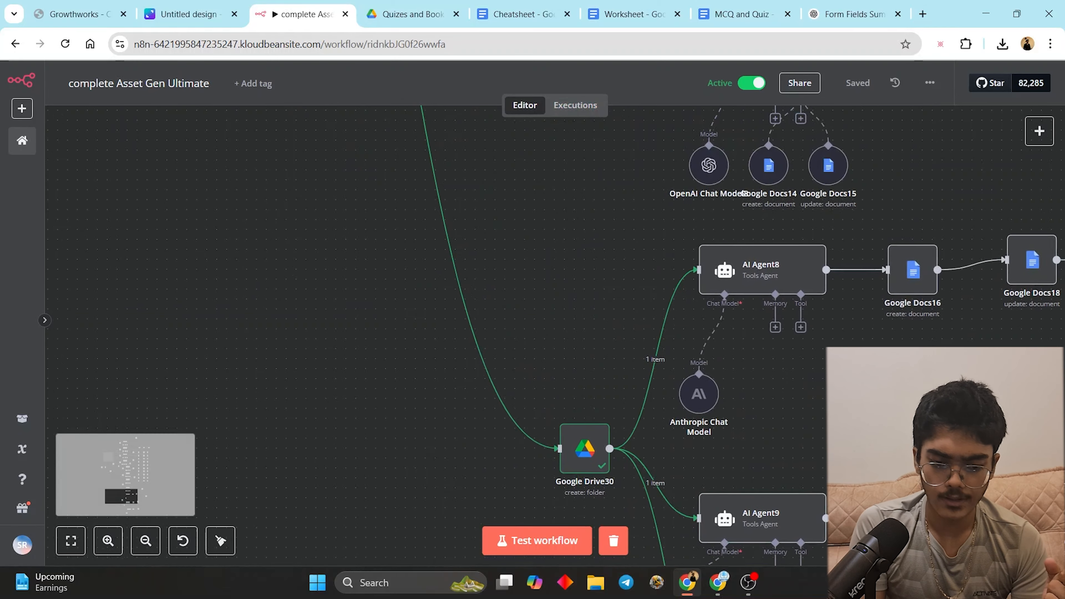
click(573, 106)
scroll(169, 243, up, 5)
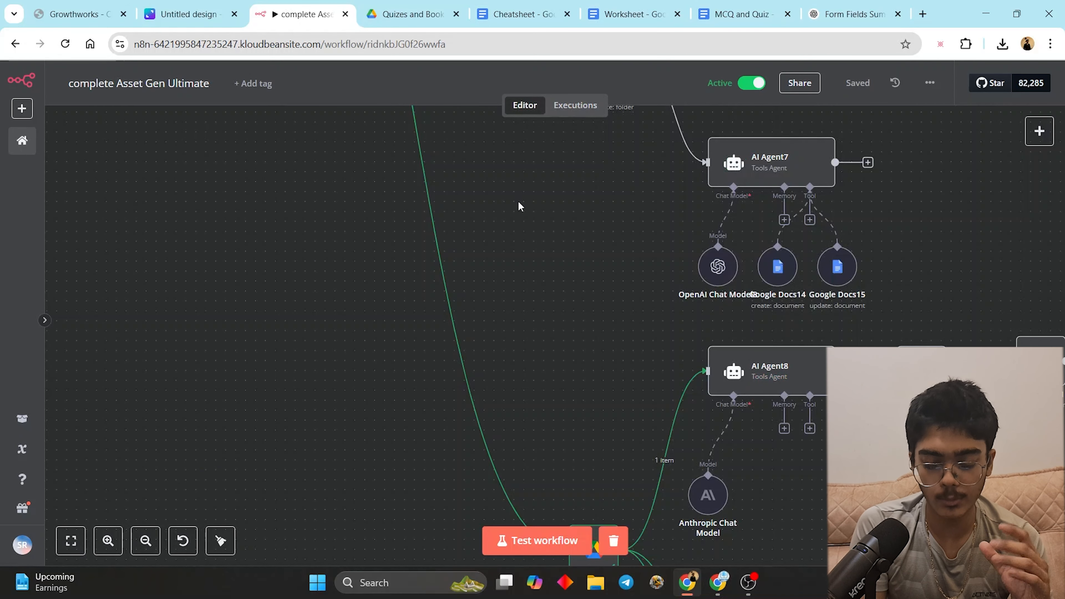
- Go up from Course Materials to Asset Gen and delete all eight folders there
click(432, 10)
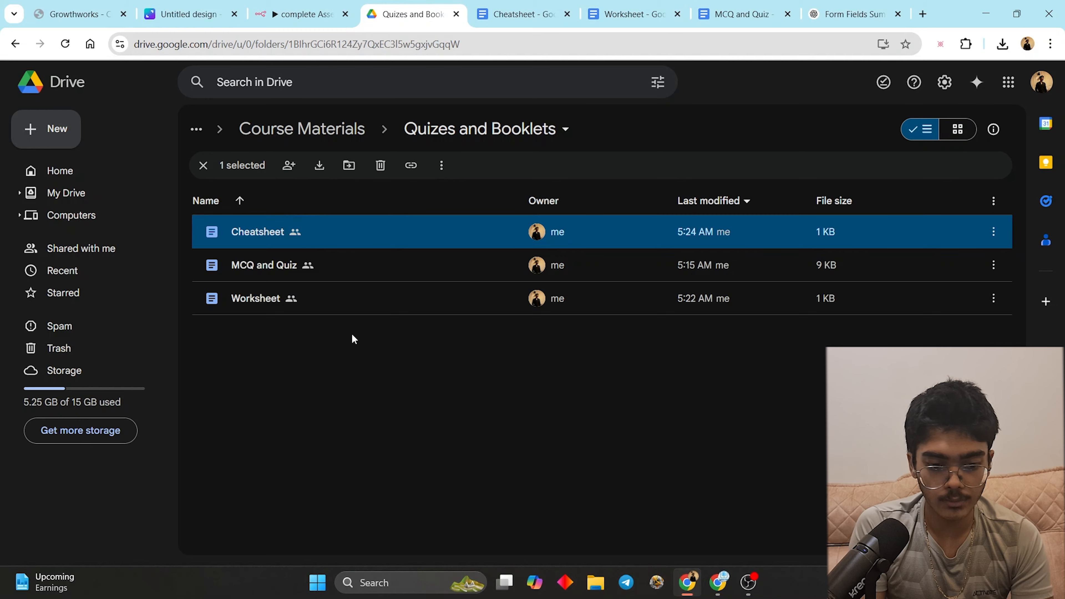
click(316, 125)
click(273, 134)
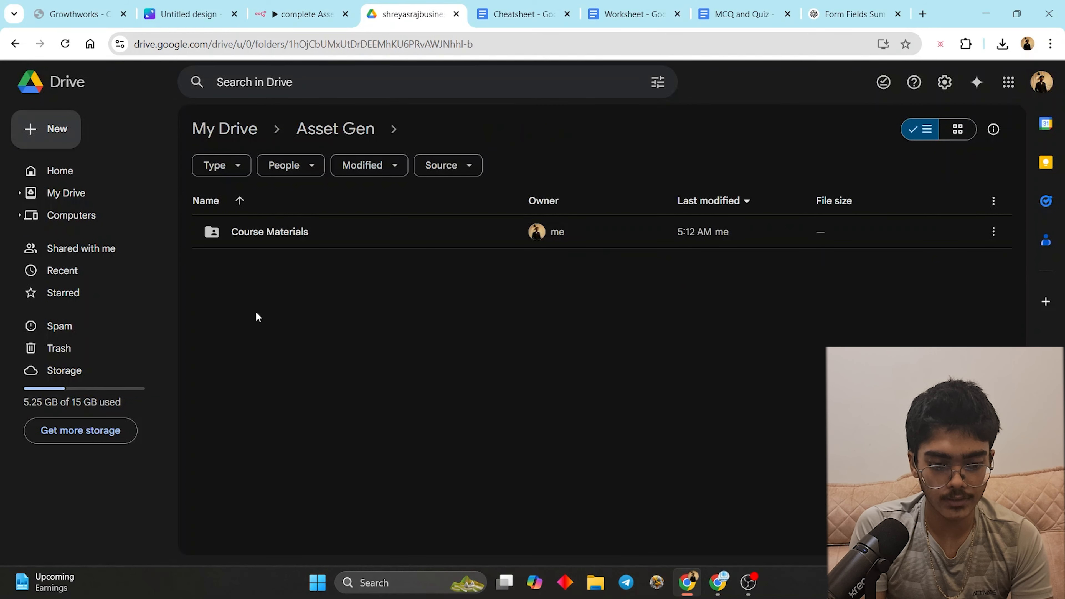
click(309, 137)
drag(257, 511, 525, 231)
key(Delete)
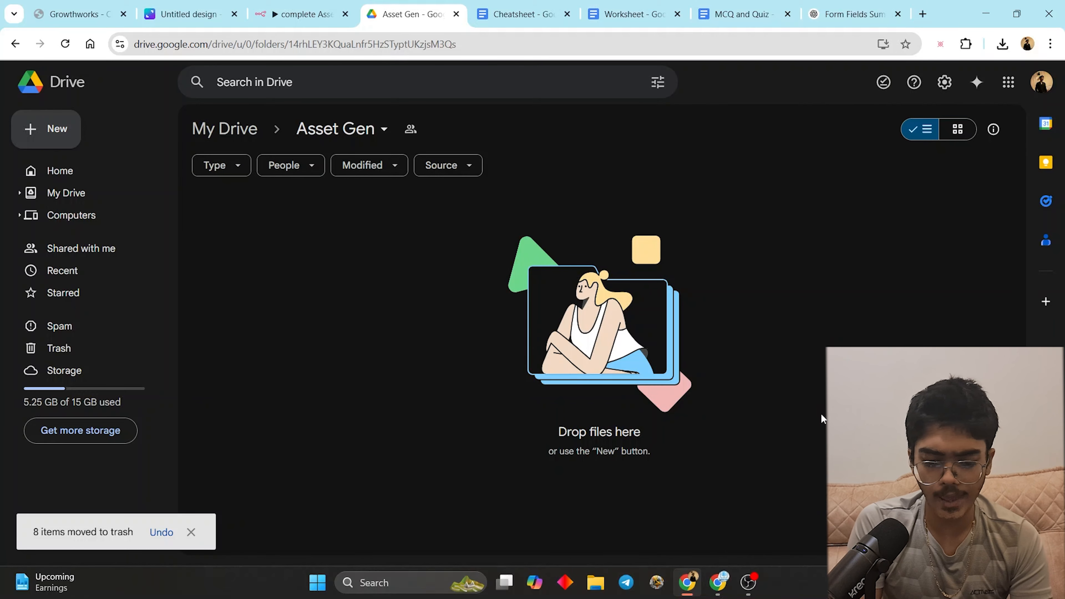
click(302, 14)
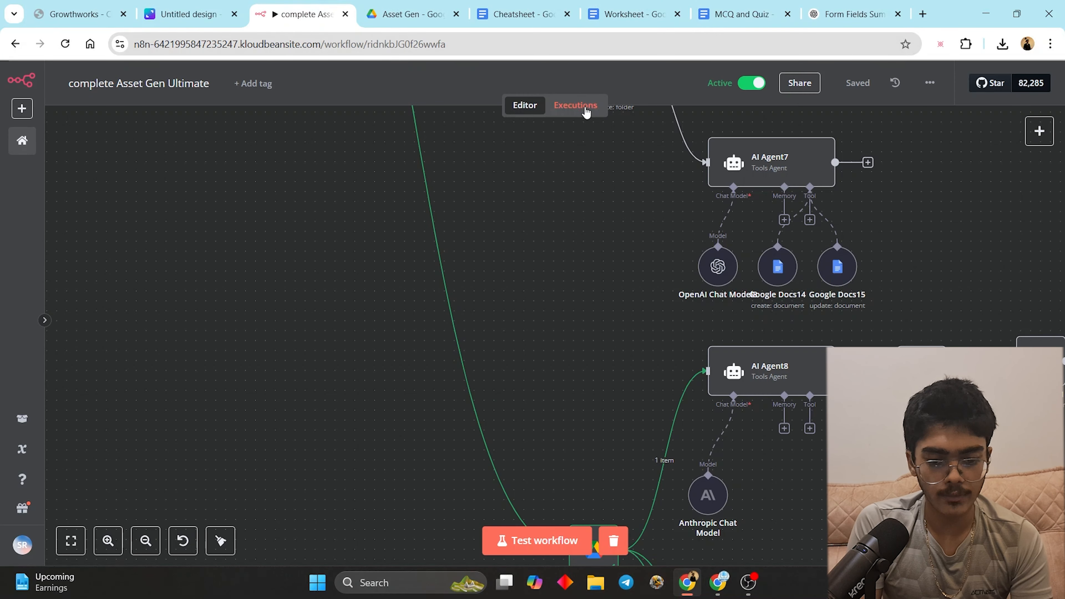
- Submit the filled-in AI Asset Generator form in the Bolt preview with Submit Information
click(576, 105)
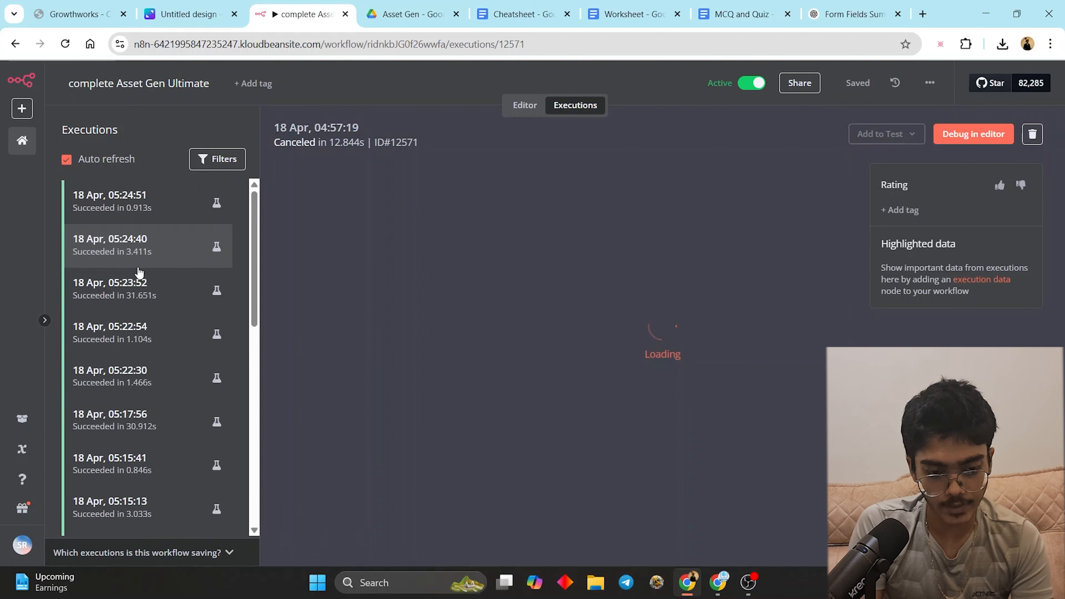
click(715, 591)
scroll(689, 515, down, 10)
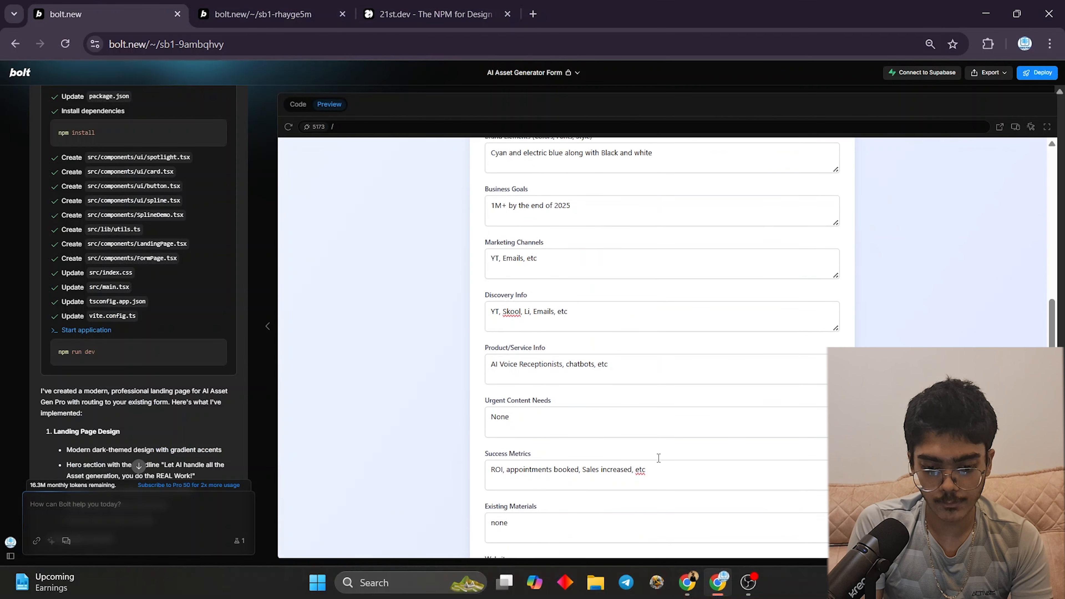
click(694, 495)
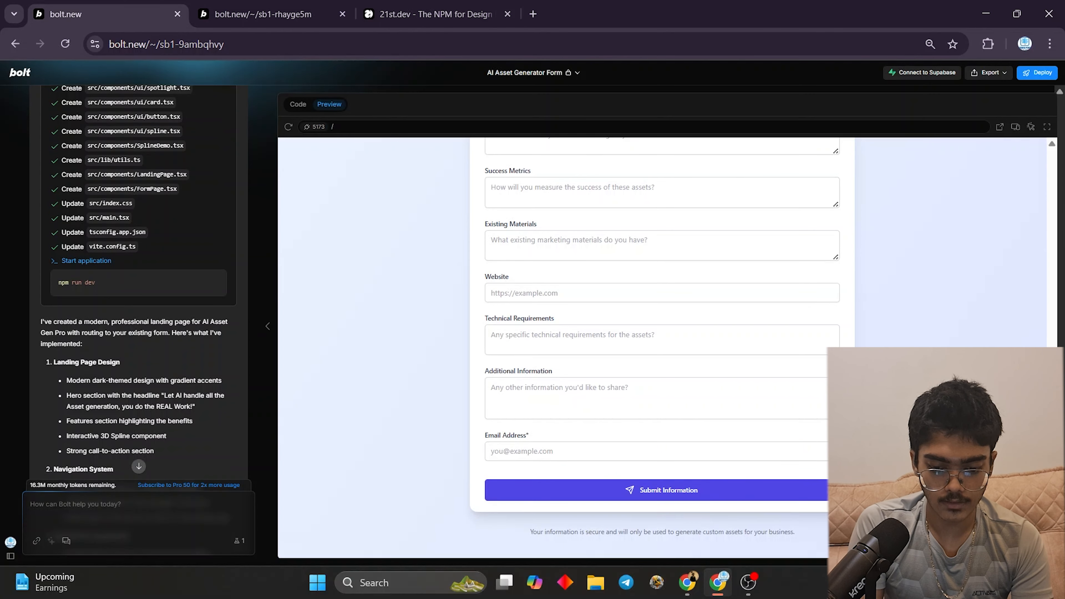
click(687, 582)
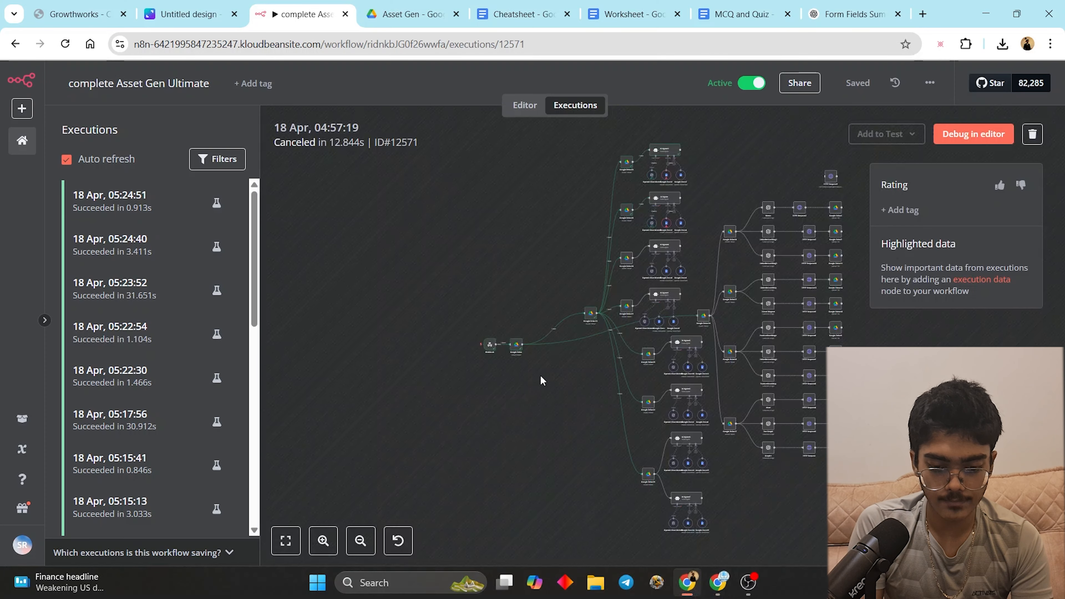
- Confirm the new run started, then open the new client folder to find Visual Assets
scroll(135, 336, down, 4)
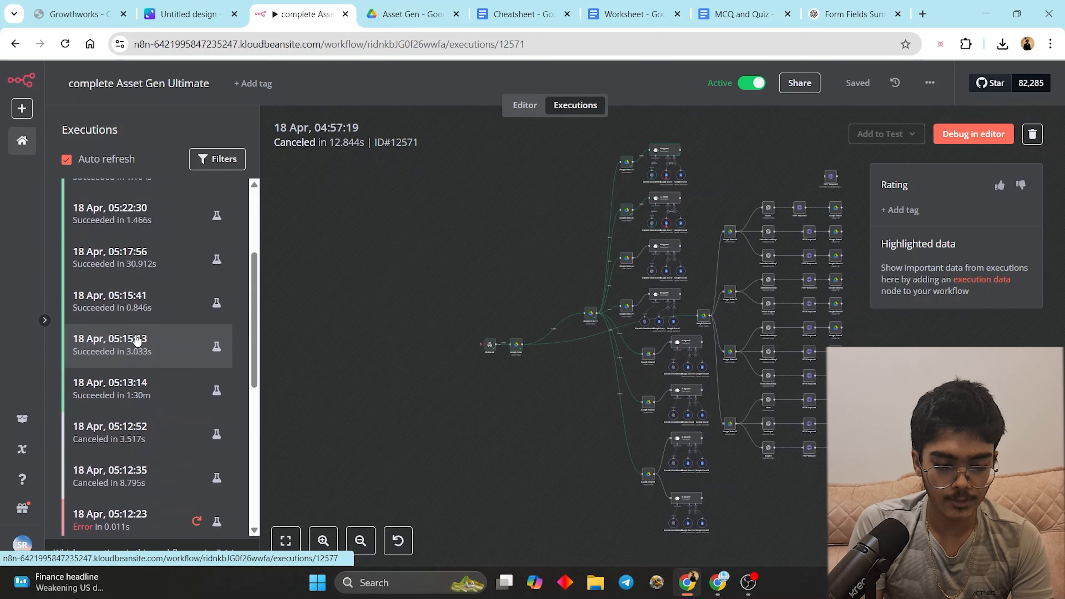
scroll(130, 220, up, 4)
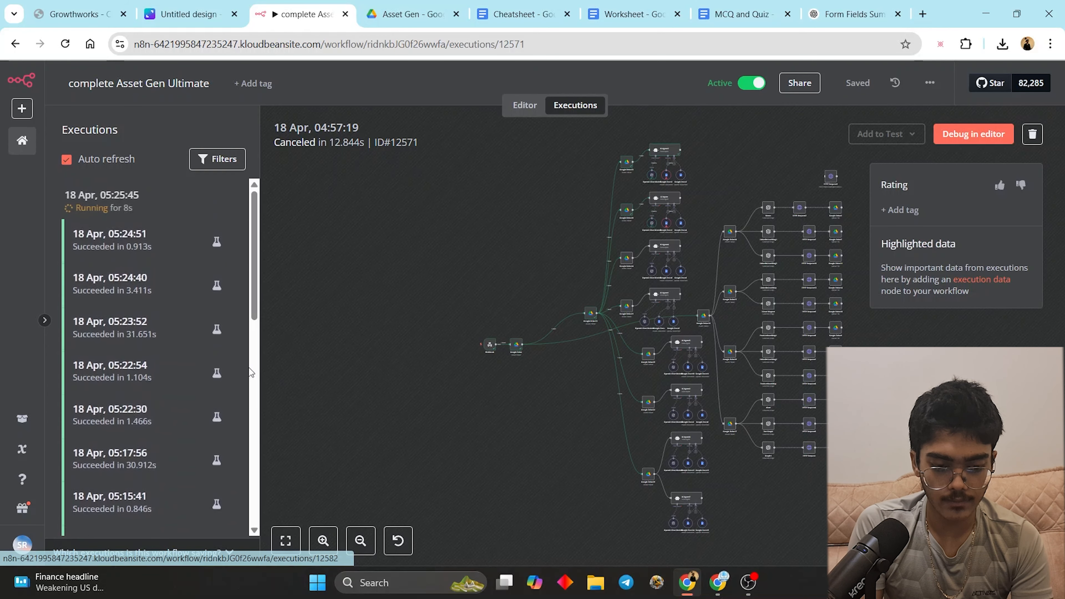
click(413, 14)
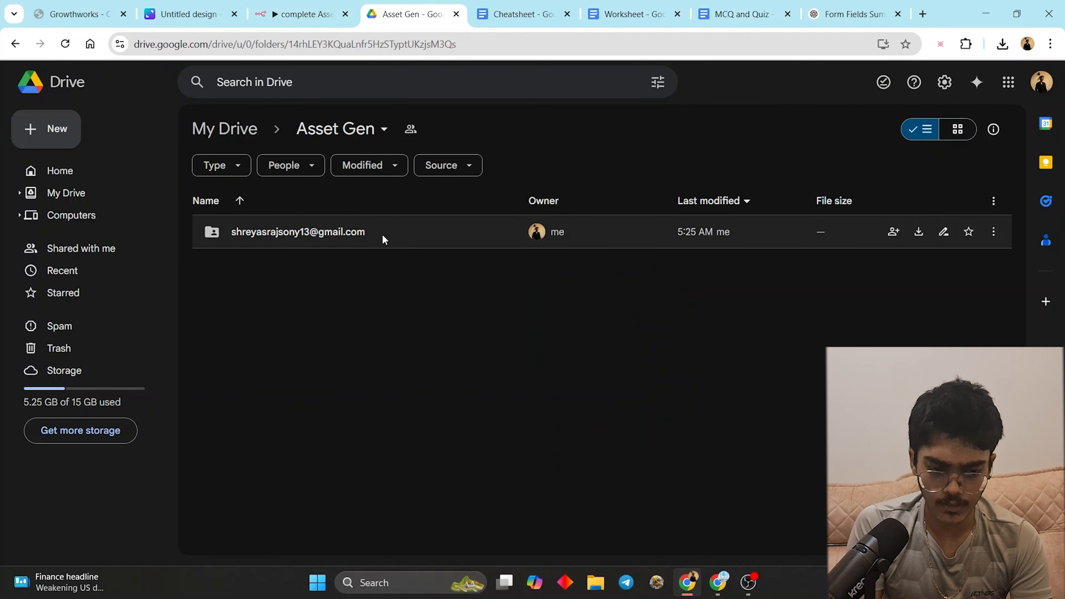
double_click(382, 234)
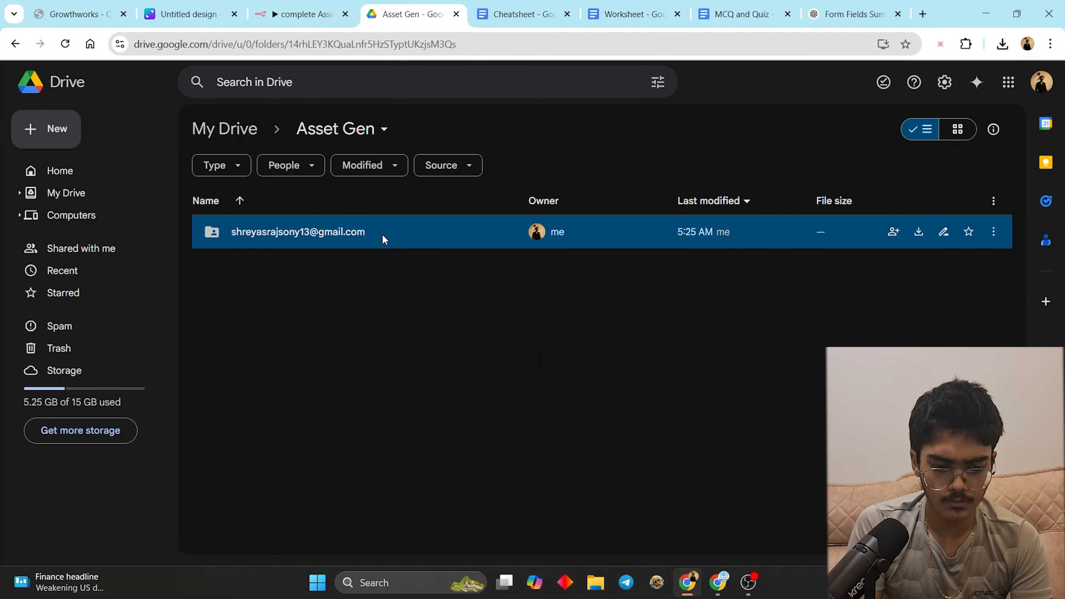
click(319, 132)
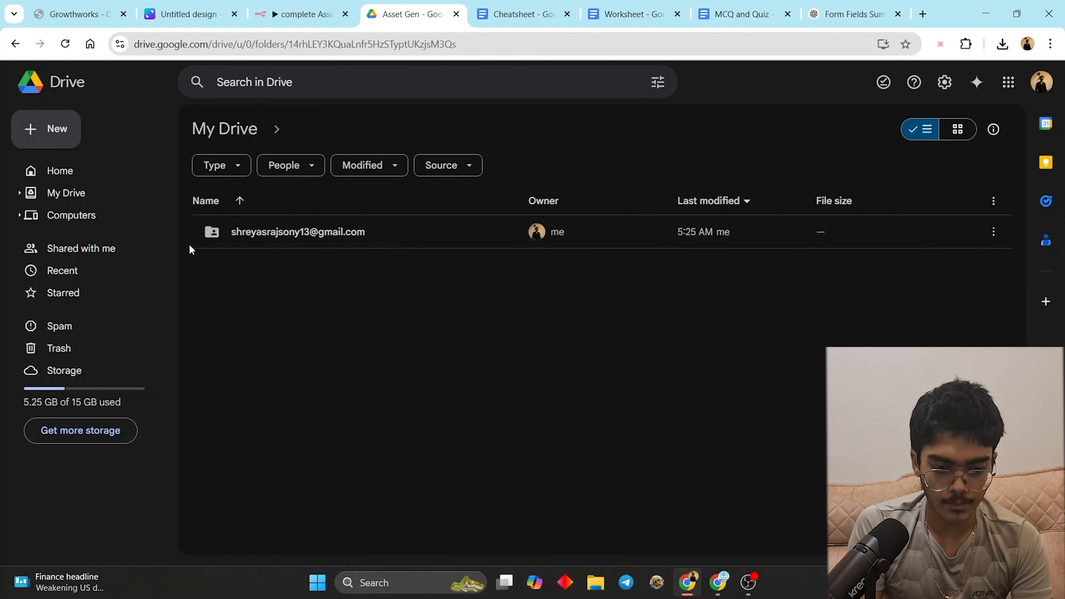
- Select the AI Asset Generator form's fields from the header down to Email Address and copy them
click(717, 582)
scroll(441, 377, up, 20)
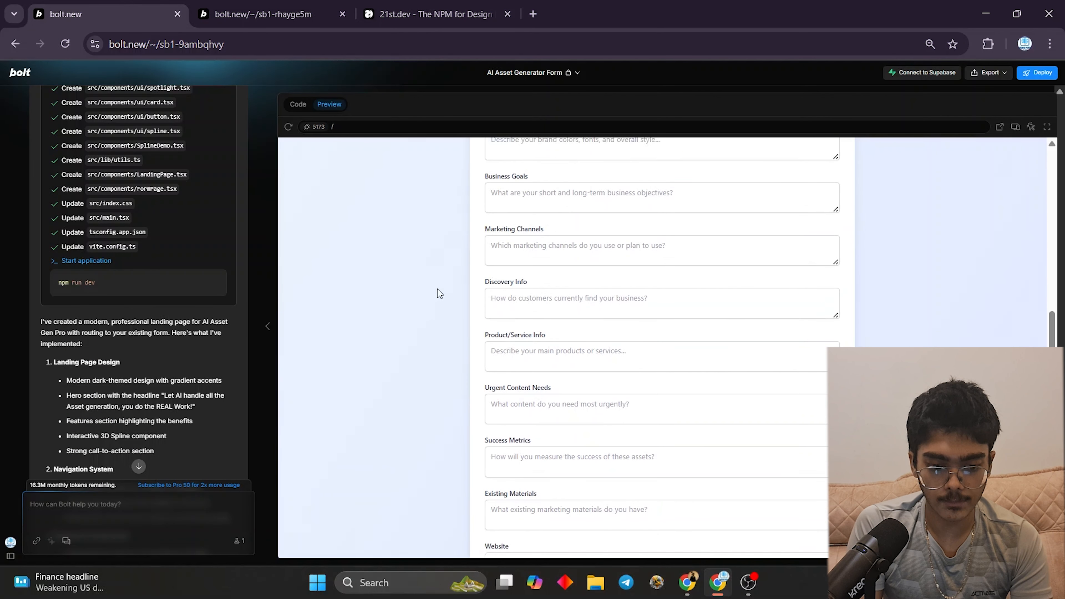
drag(473, 200, 669, 472)
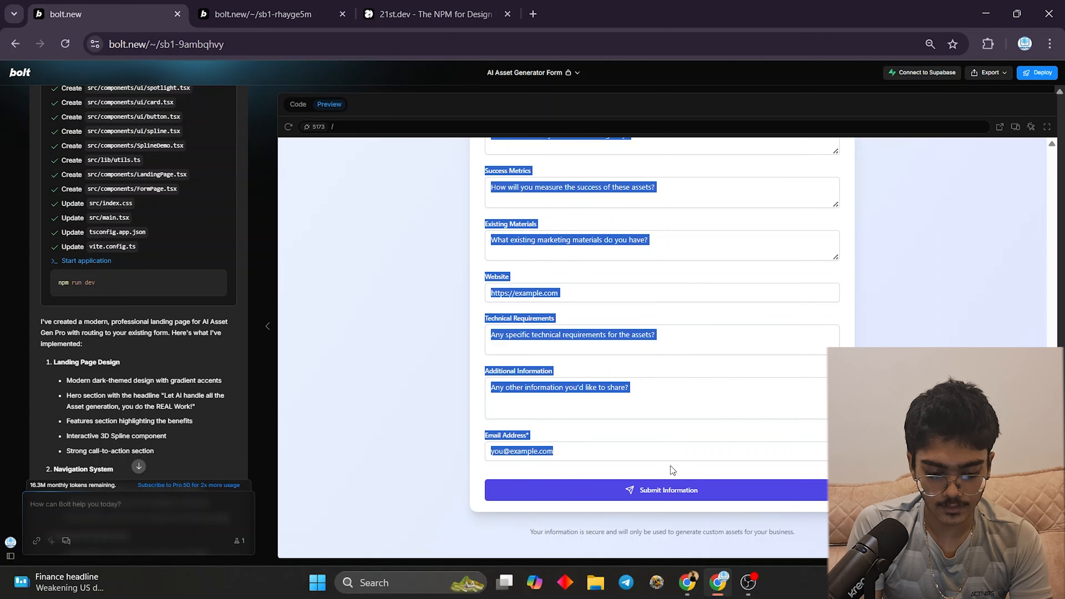
click(687, 582)
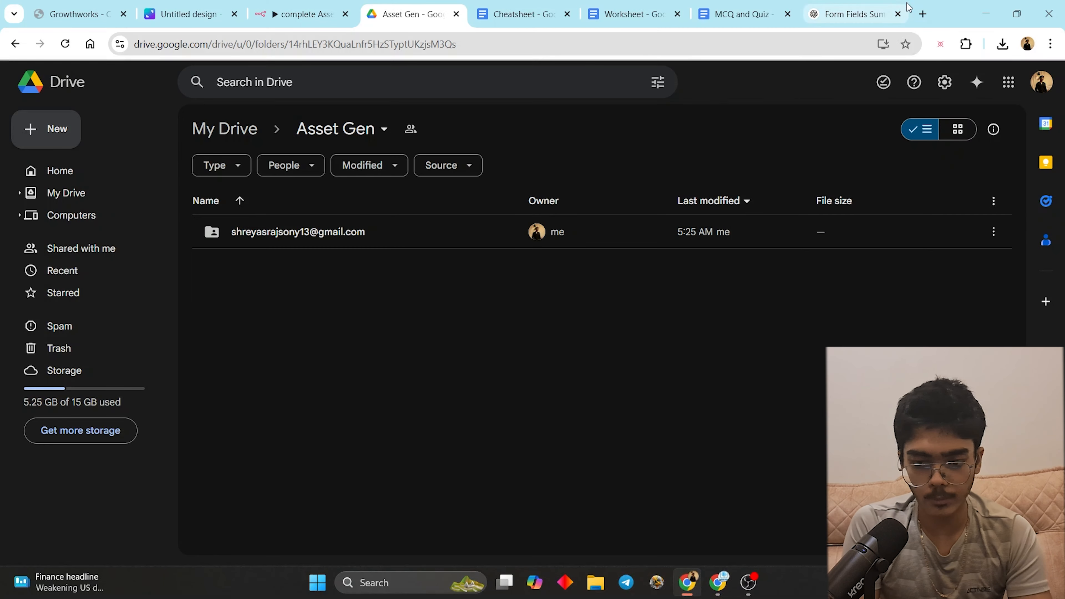
- Open claude.ai in a new tab and paste the copied form field list
click(922, 14)
text(cl)
key(Return)
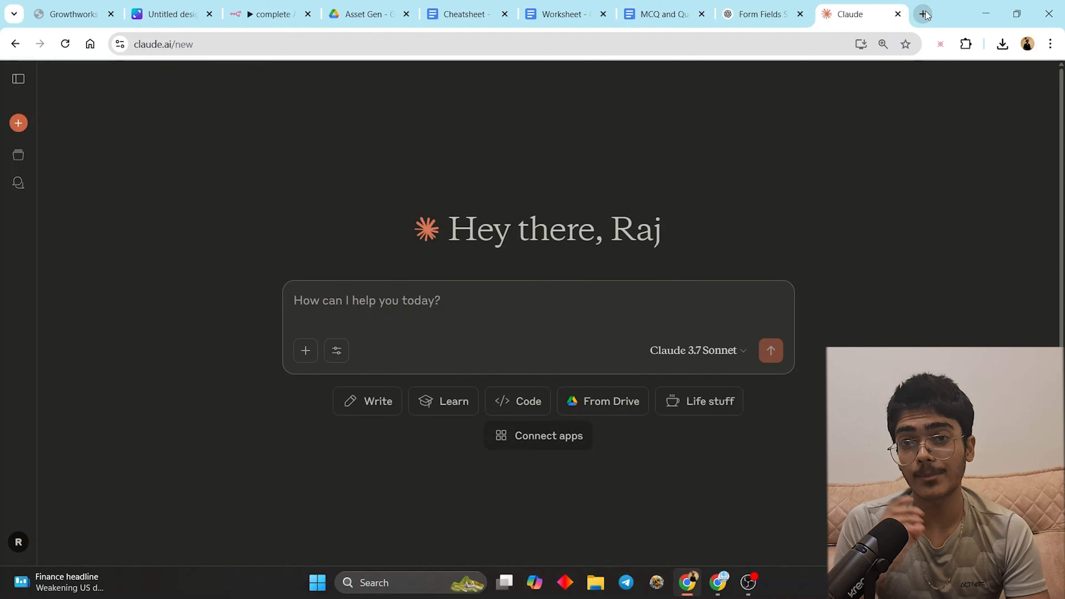
key(ctrl+v)
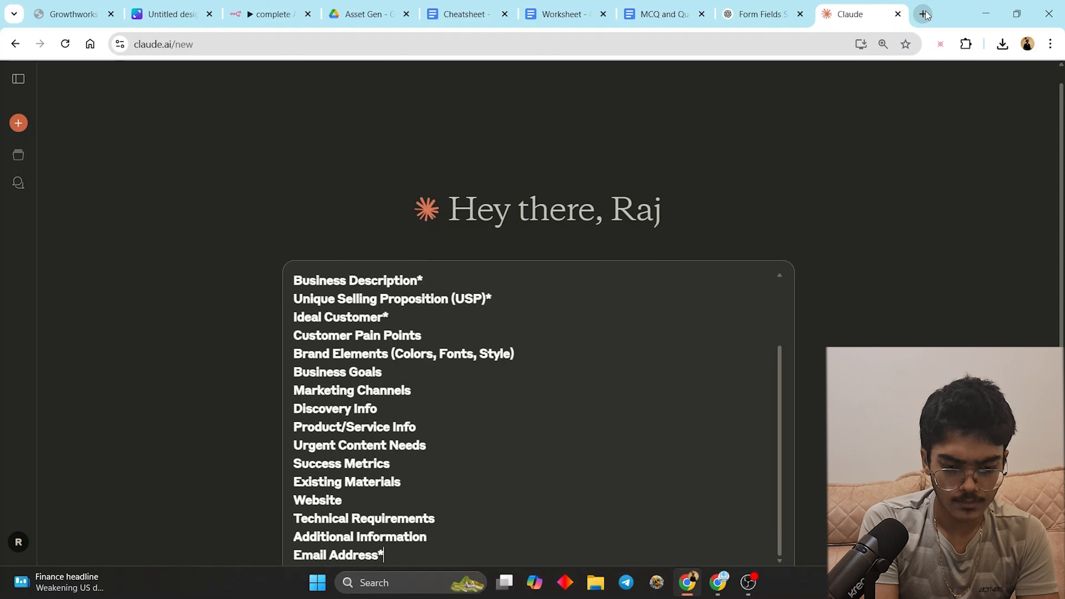
scroll(505, 303, down, 3)
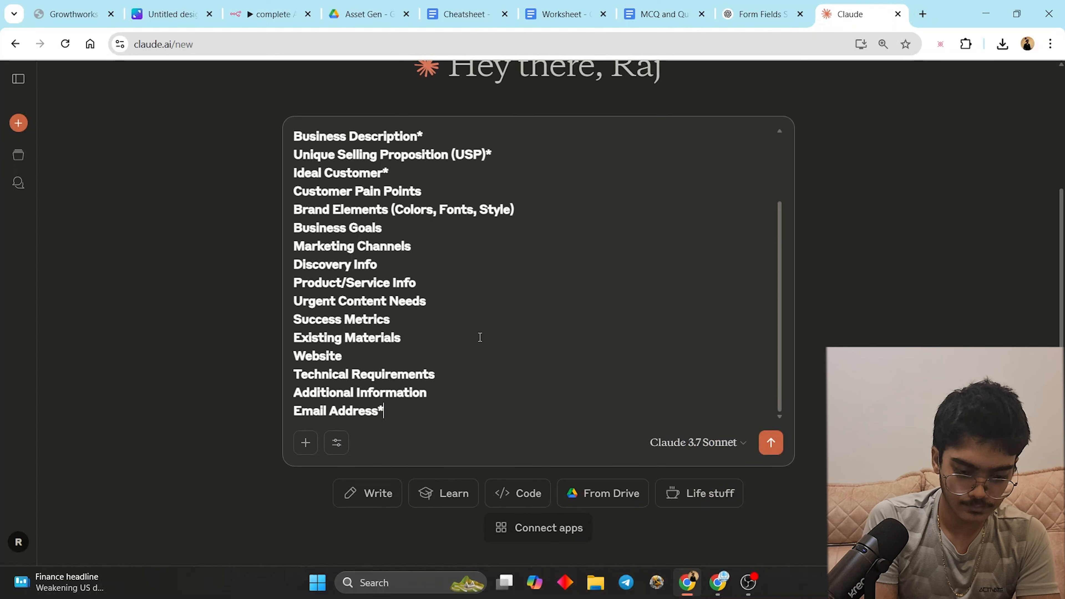
text(})
key(shift+Return)
key(shift+Return)
key(shift+Return)
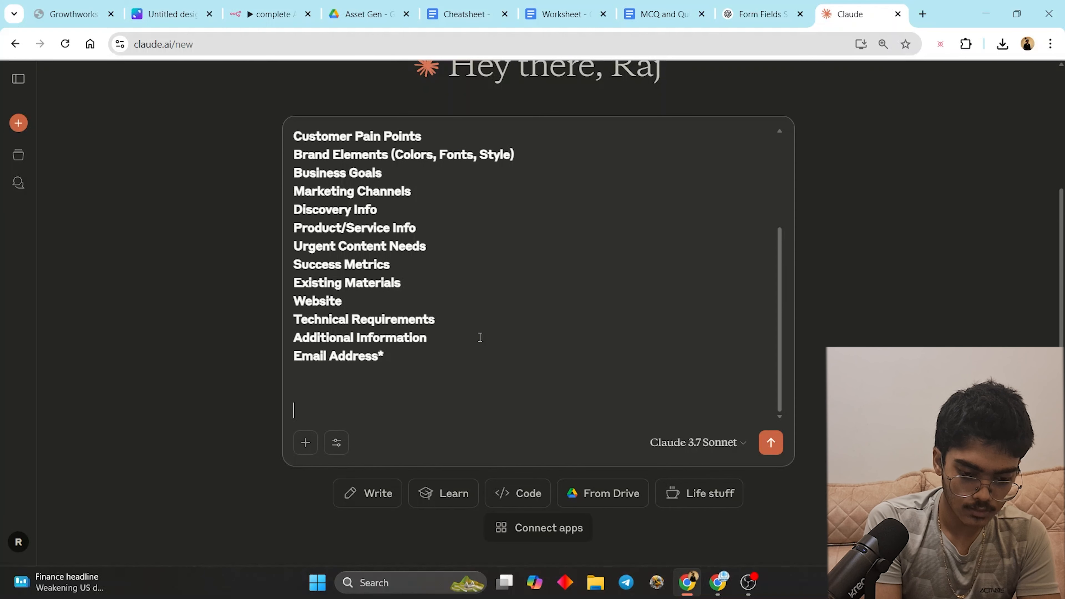
- Add the contact's e-mail and ask Claude to answer every question for the AI Upskilling business
text(the email )
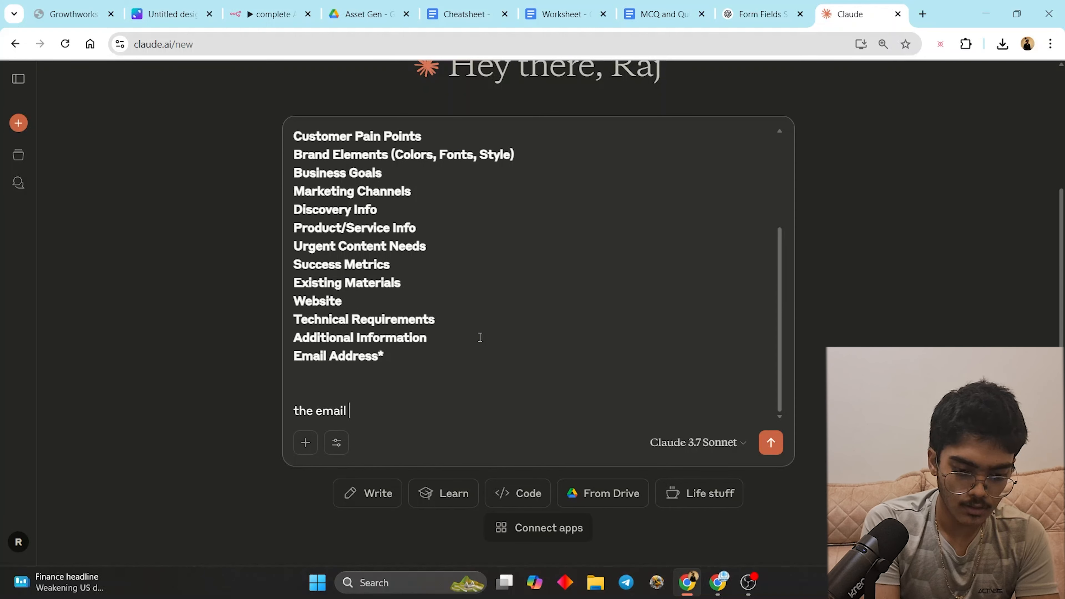
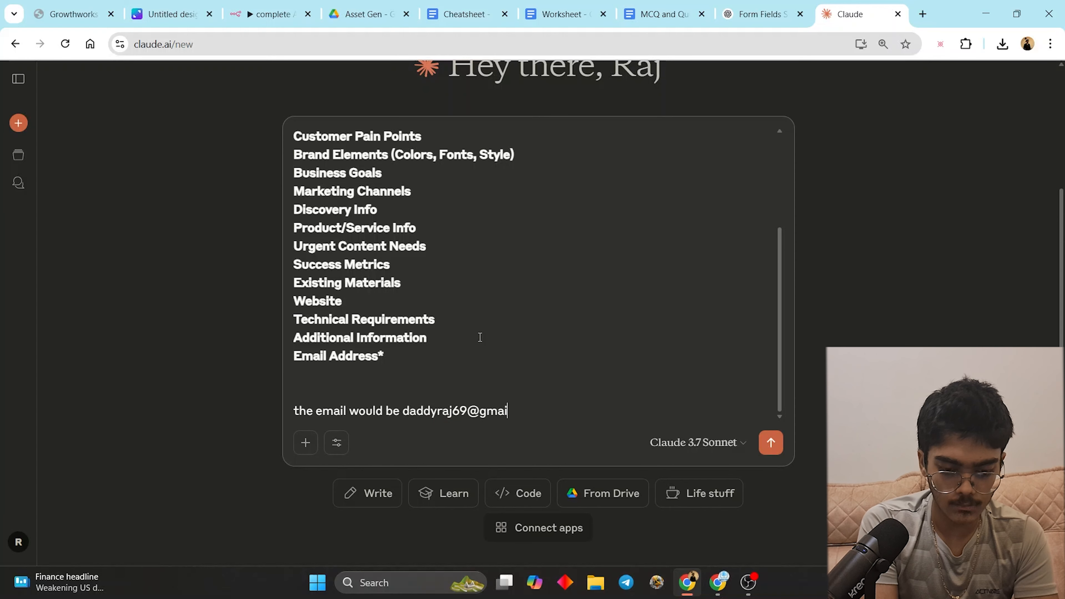
key(shift+Return)
key(shift+Return)
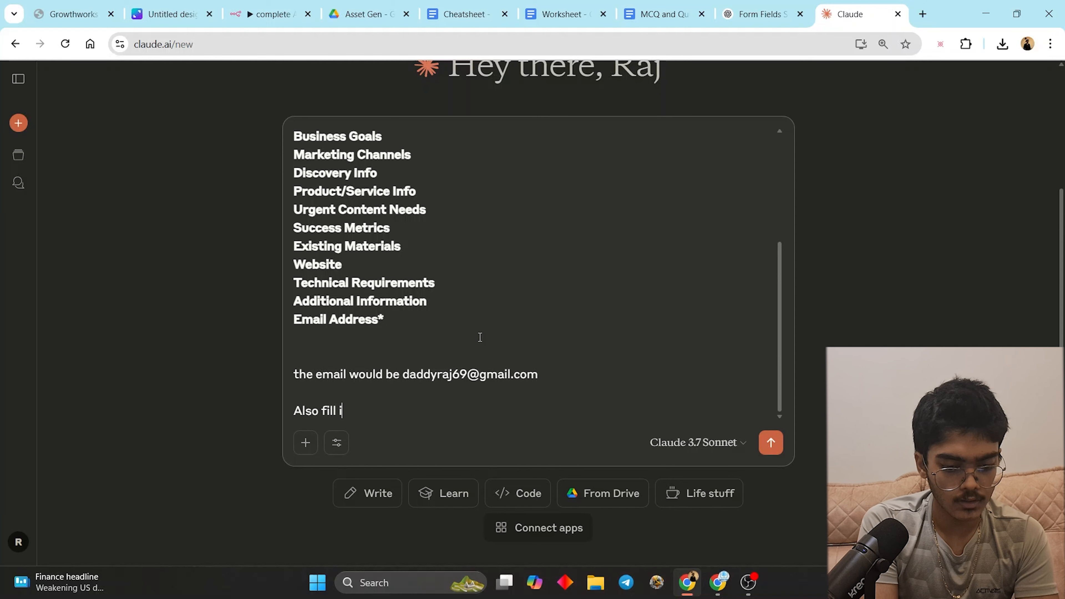
text(Also fill in or give )
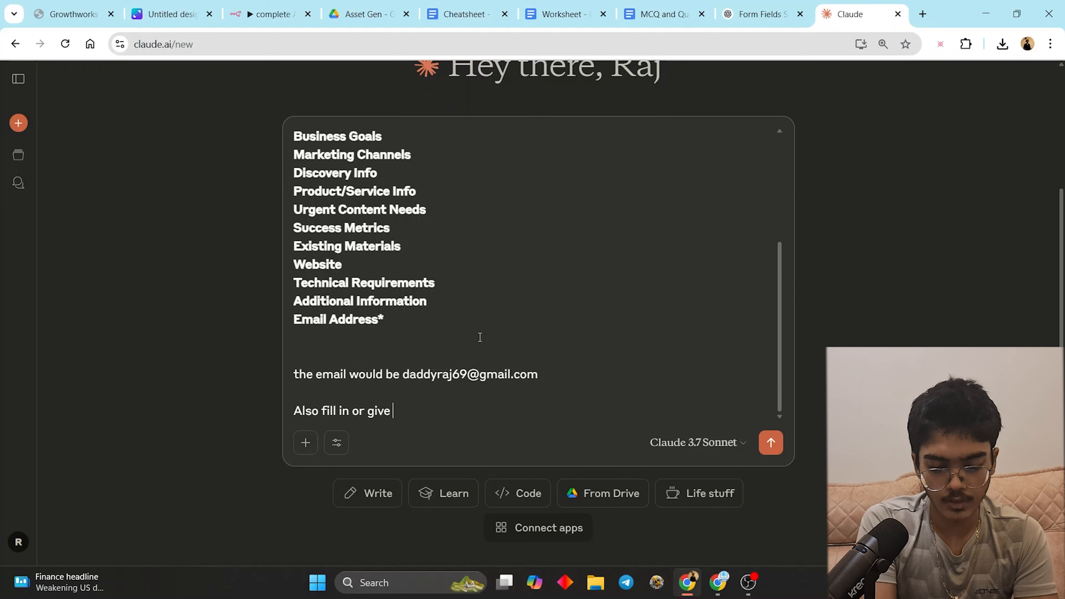
text(input for al)
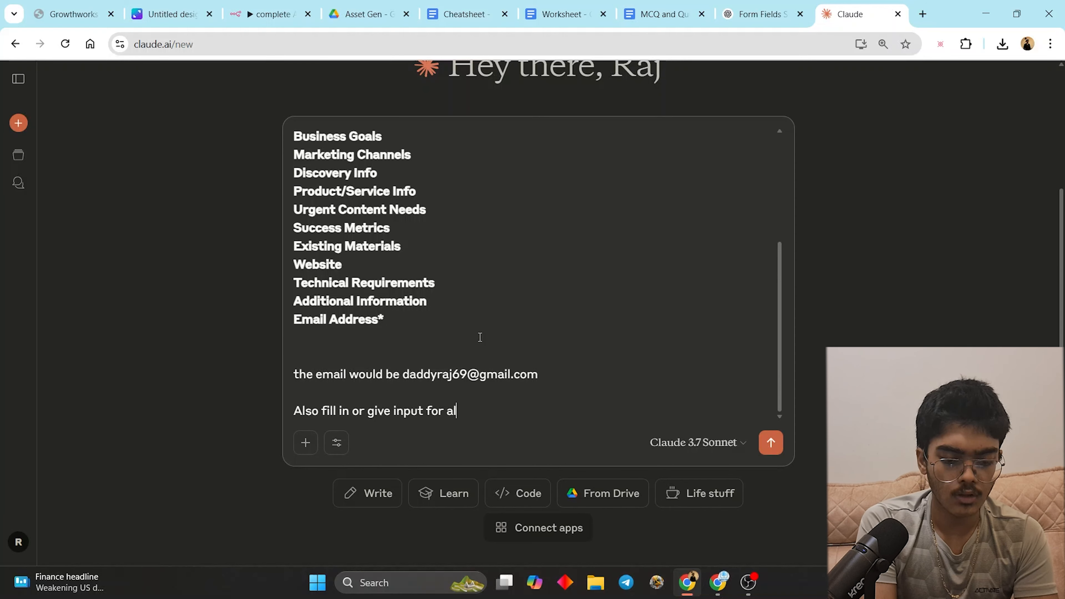
text(l the asked question for)
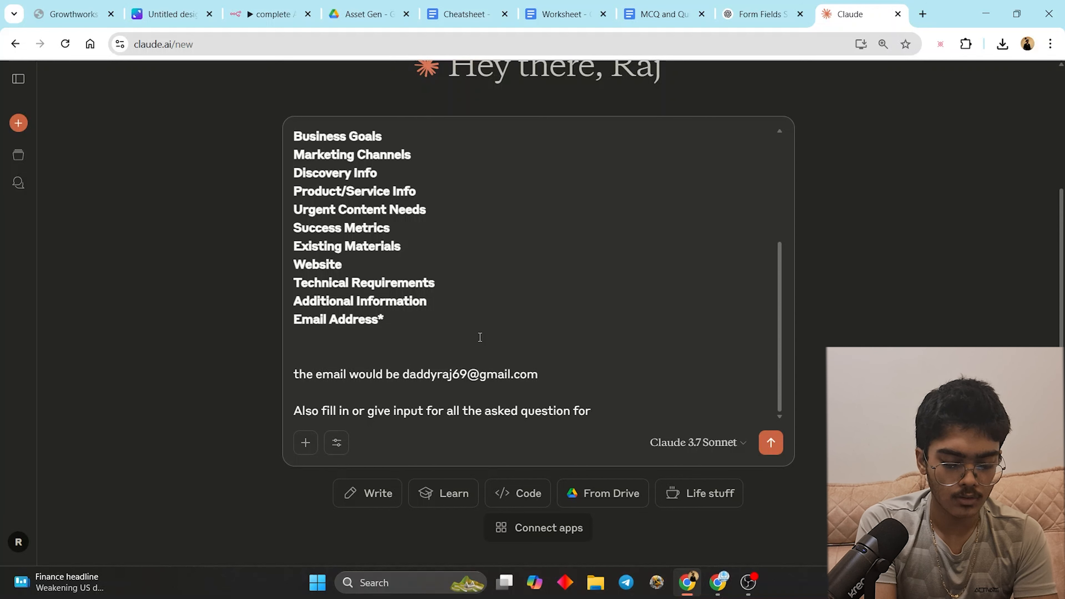
text( my AI)
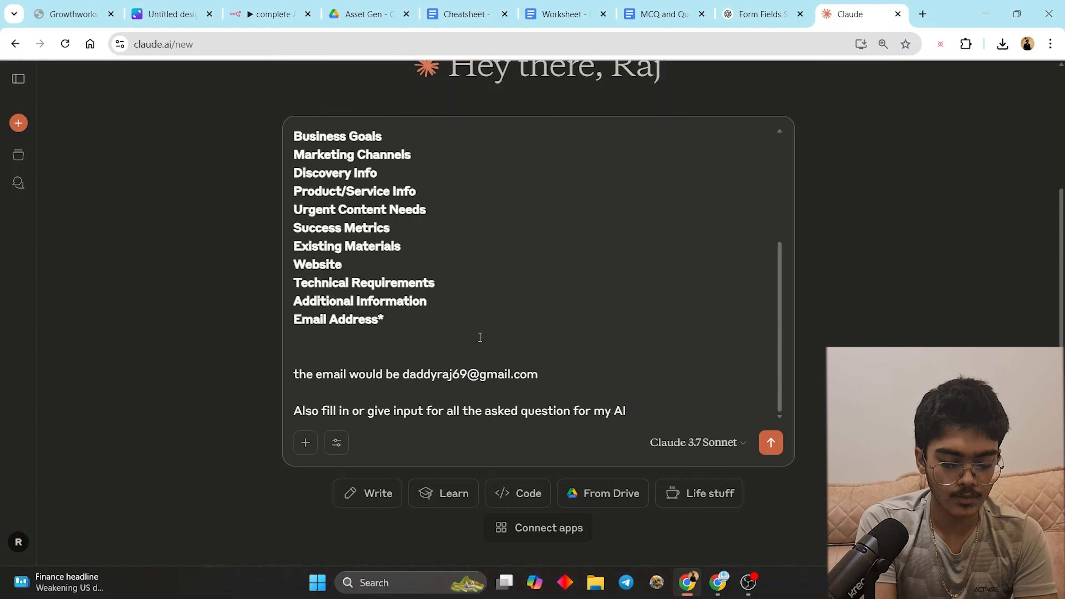
text( Upskilling )
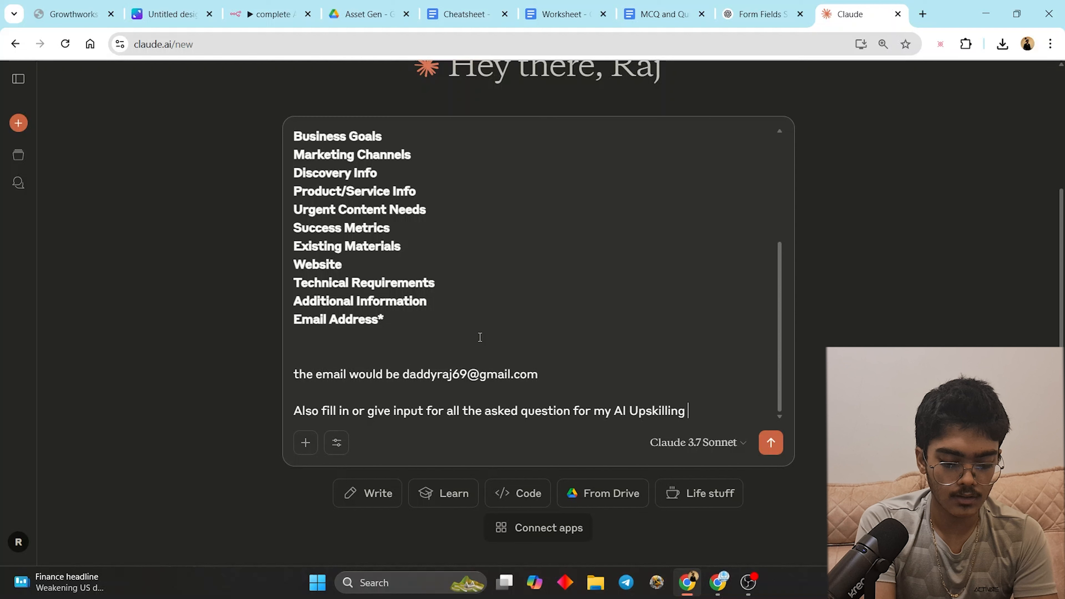
text(businesses for IT prof)
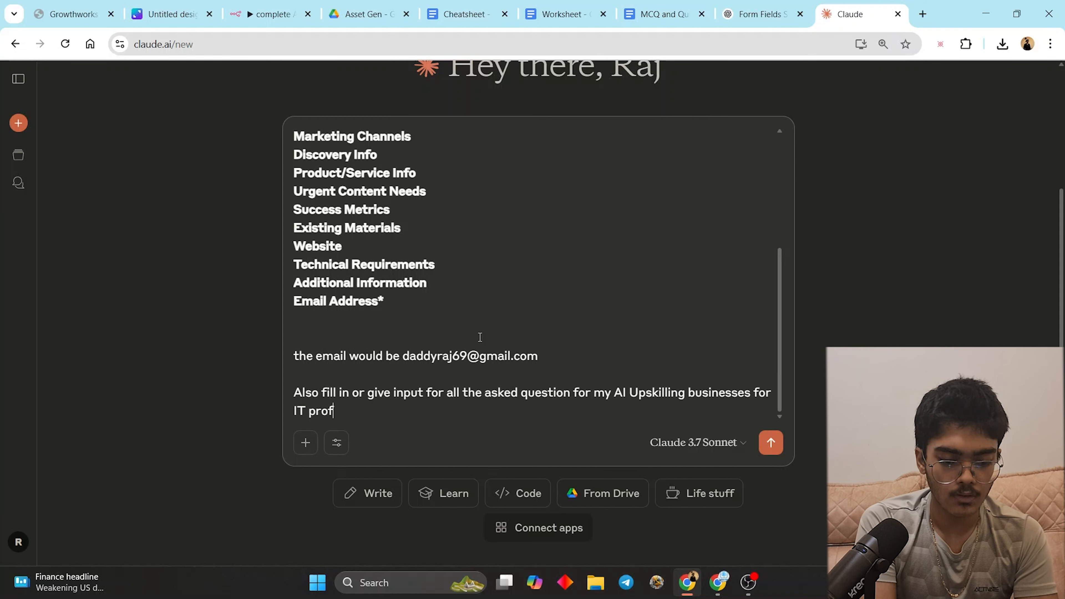
text(essional)
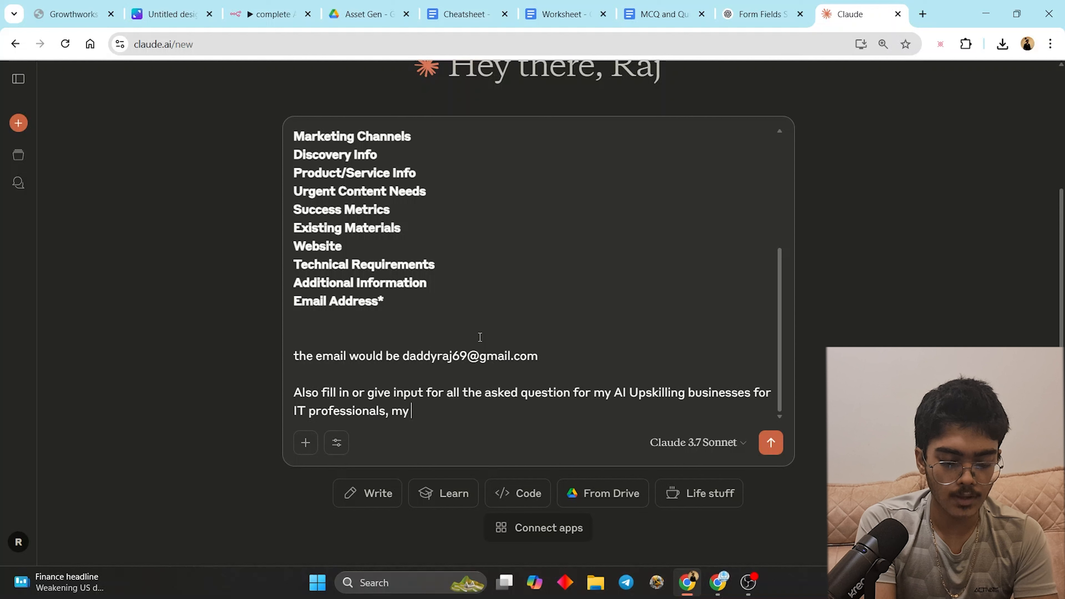
text(s, my AI cours)
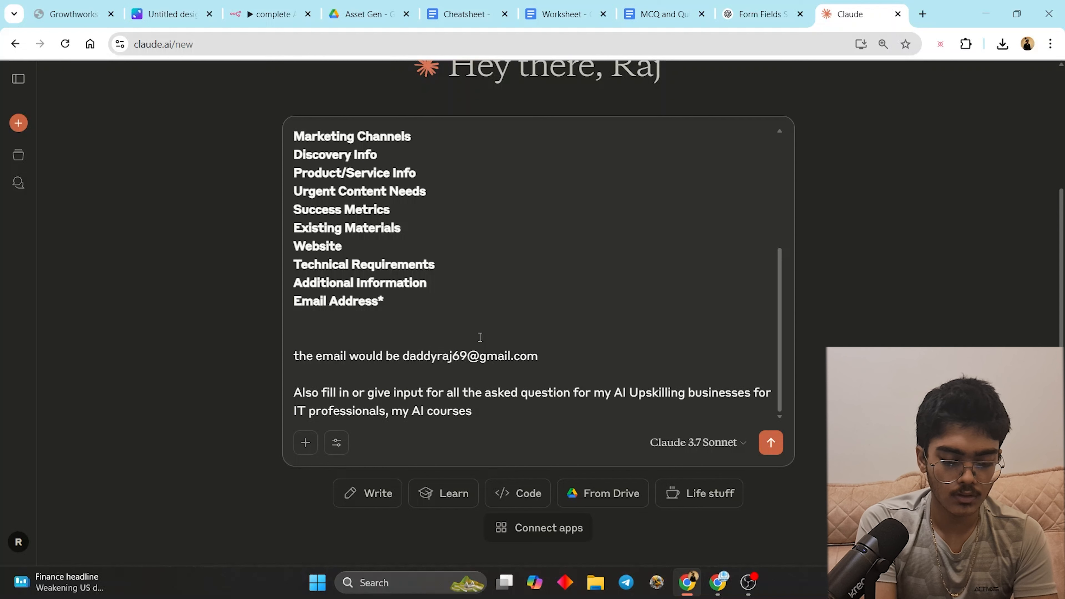
text(e helps th)
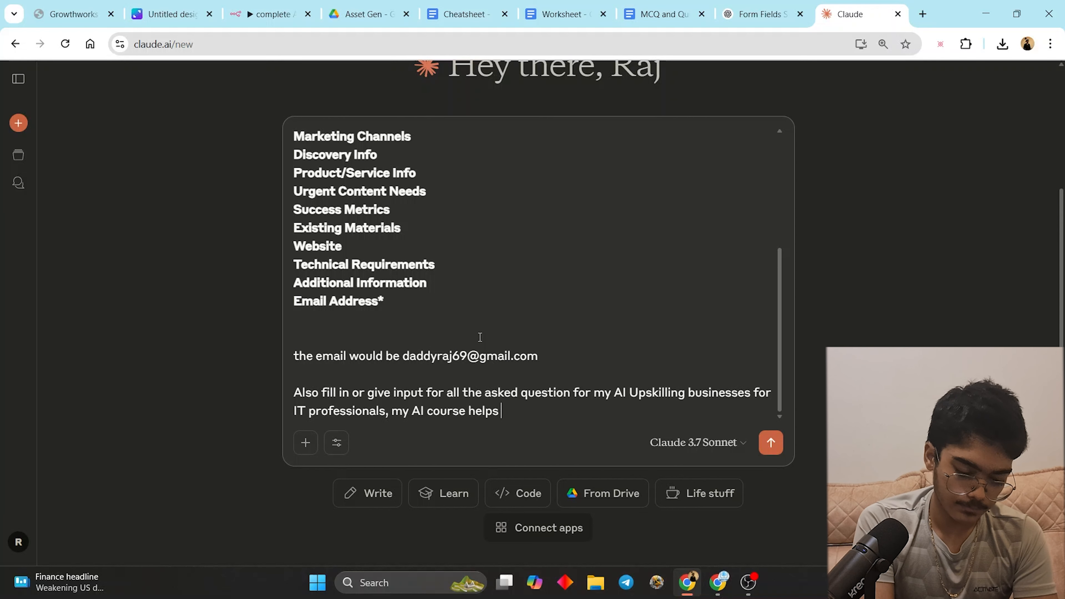
text(ese profe)
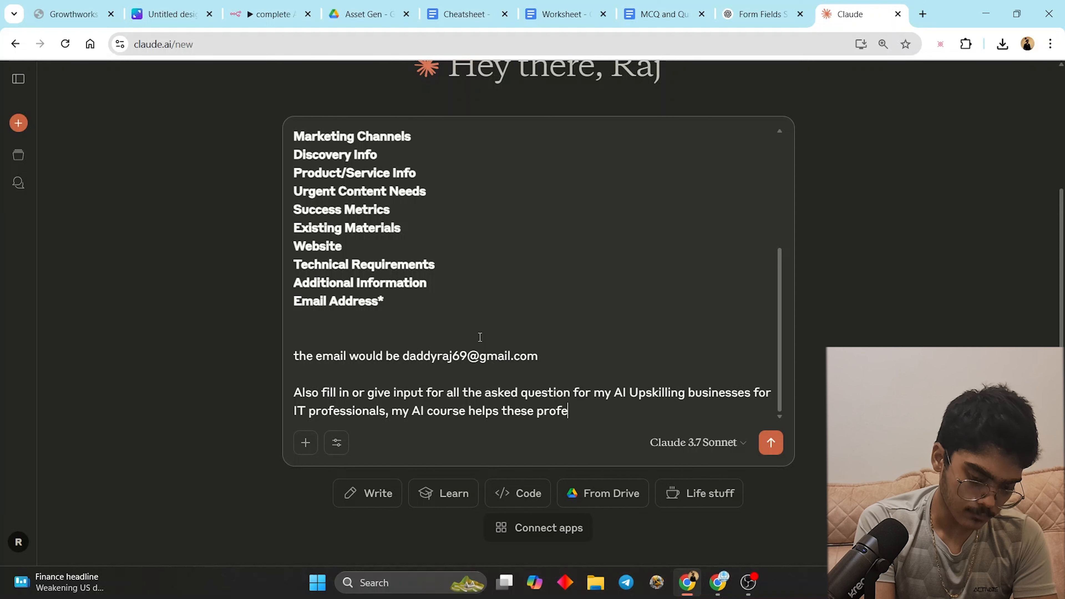
text(ssionals )
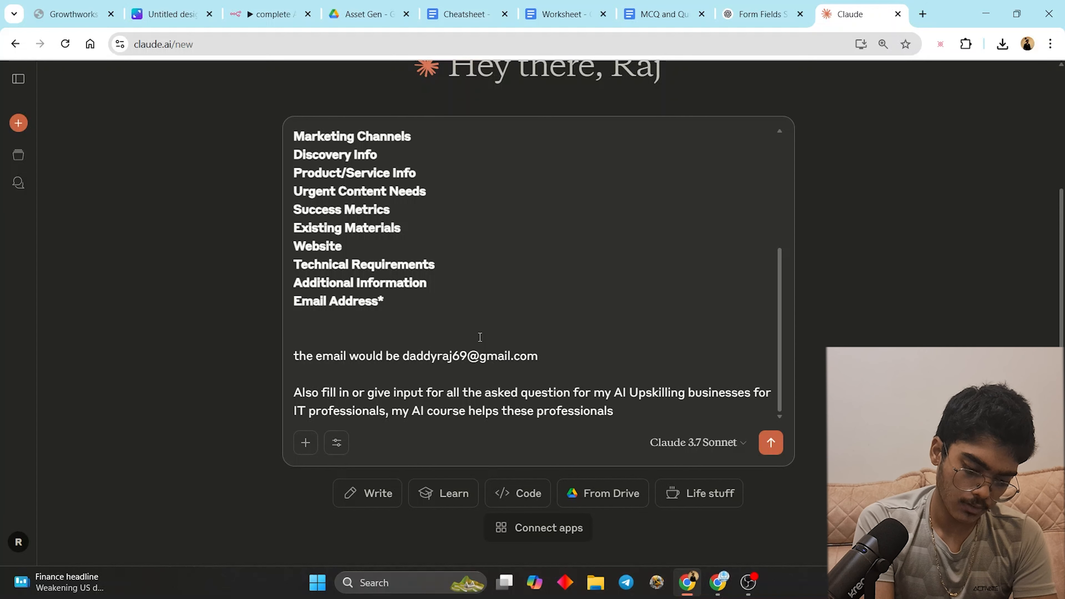
text(get paid)
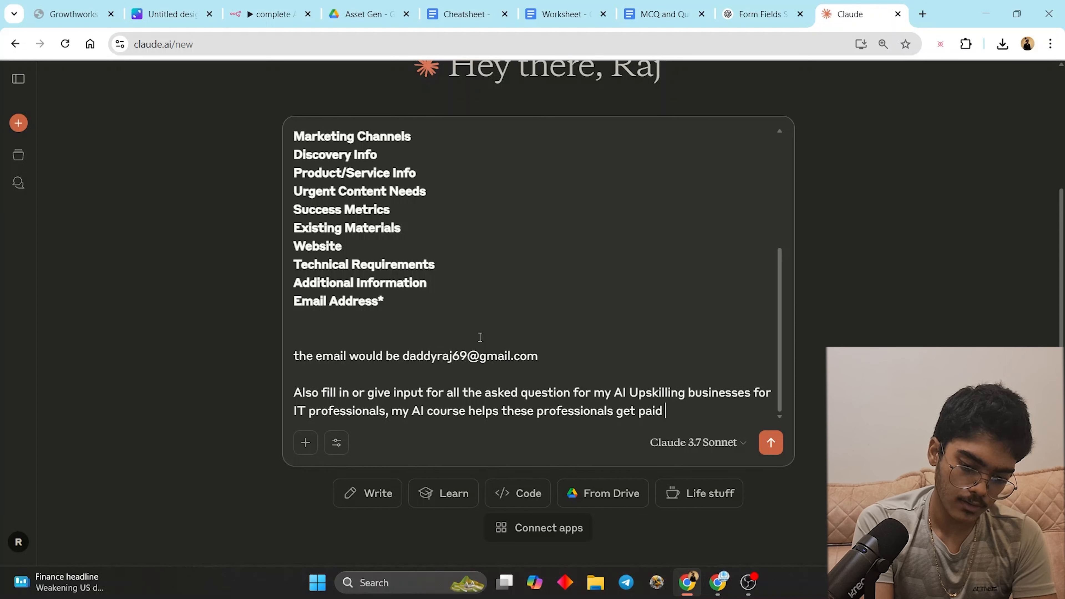
text( more by )
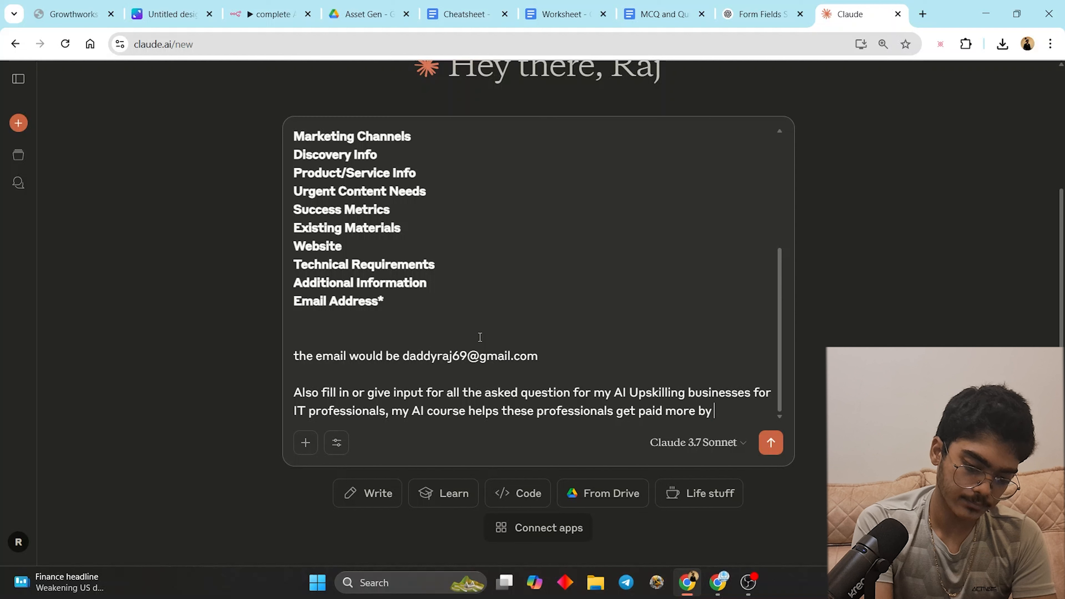
text(leveraging AI for their)
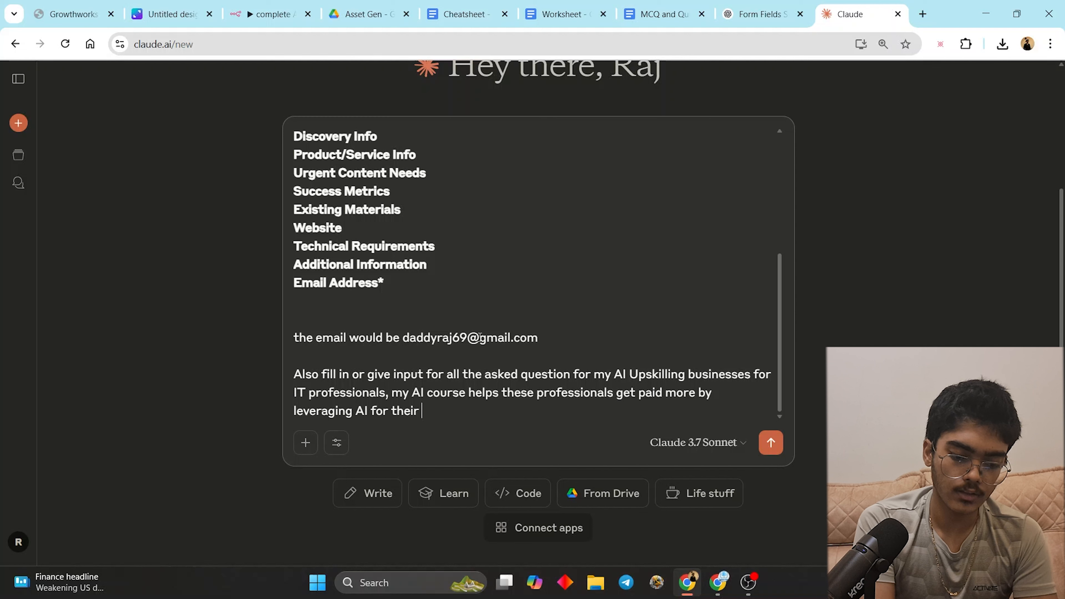
text( repecti)
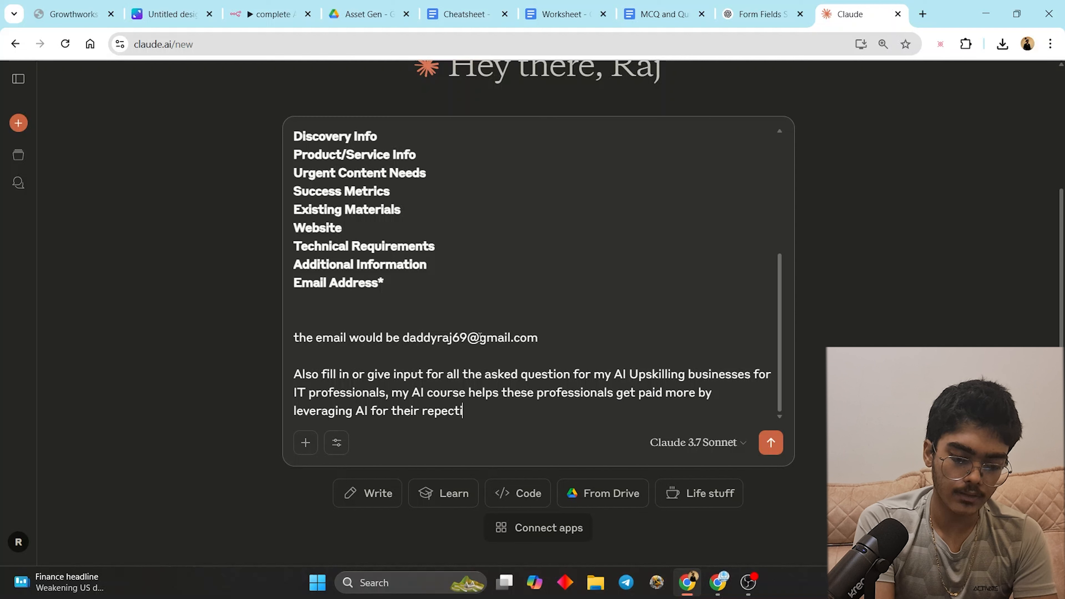
key(BackSpace)
key(BackSpace)
key(BackSpace)
key(BackSpace)
key(BackSpace)
text(spe)
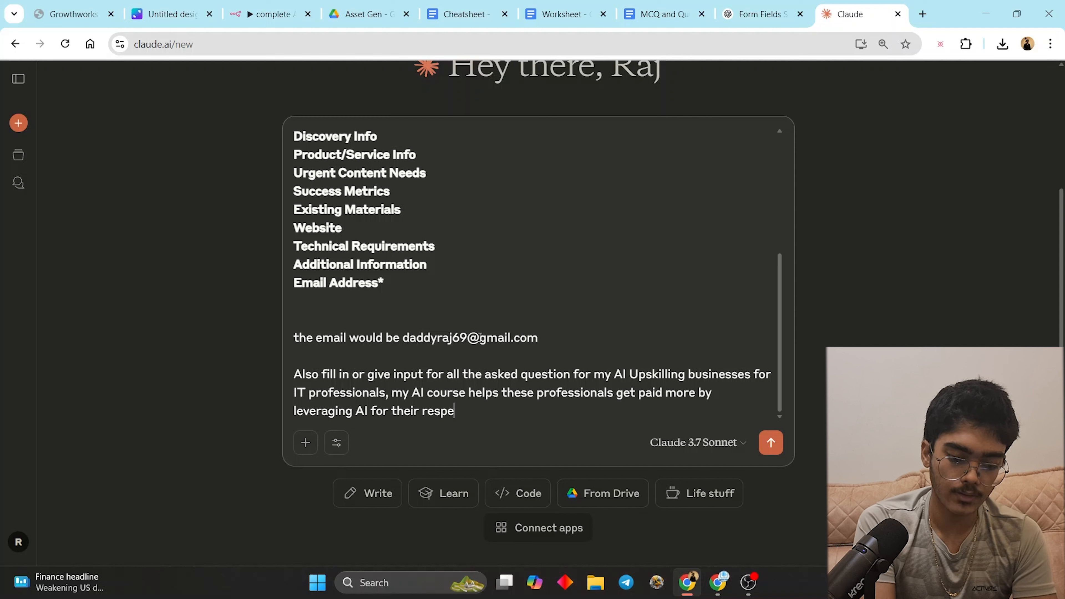
text(ctive co)
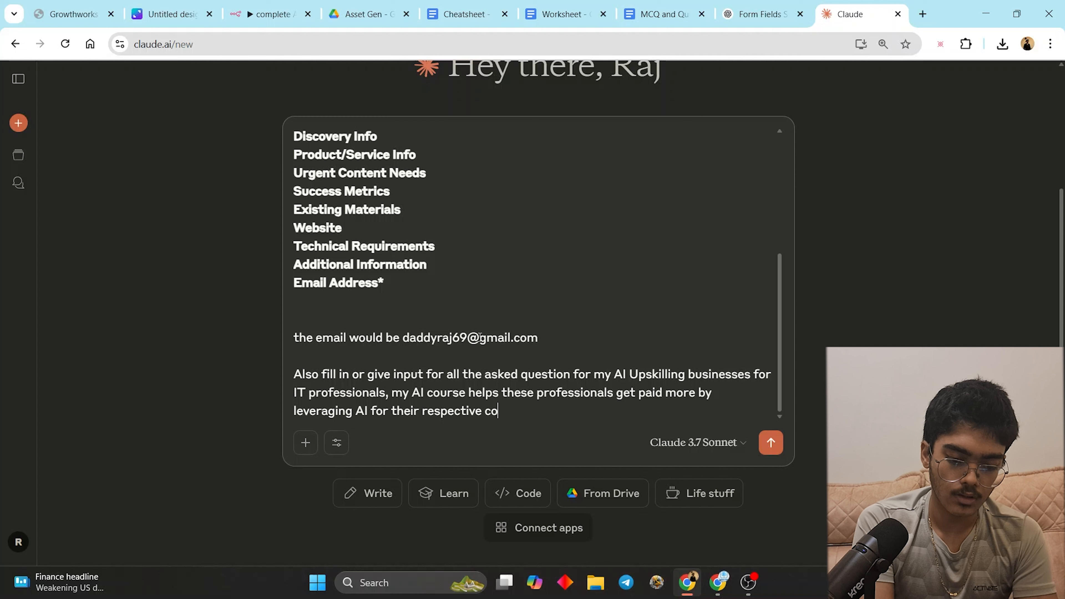
text(mpaneis,)
key(shift+Return)
key(shift+Return)
- Add to the prompt: learners build and deploy coded and no-code solutions, with 30 days, 100% money back
text(T)
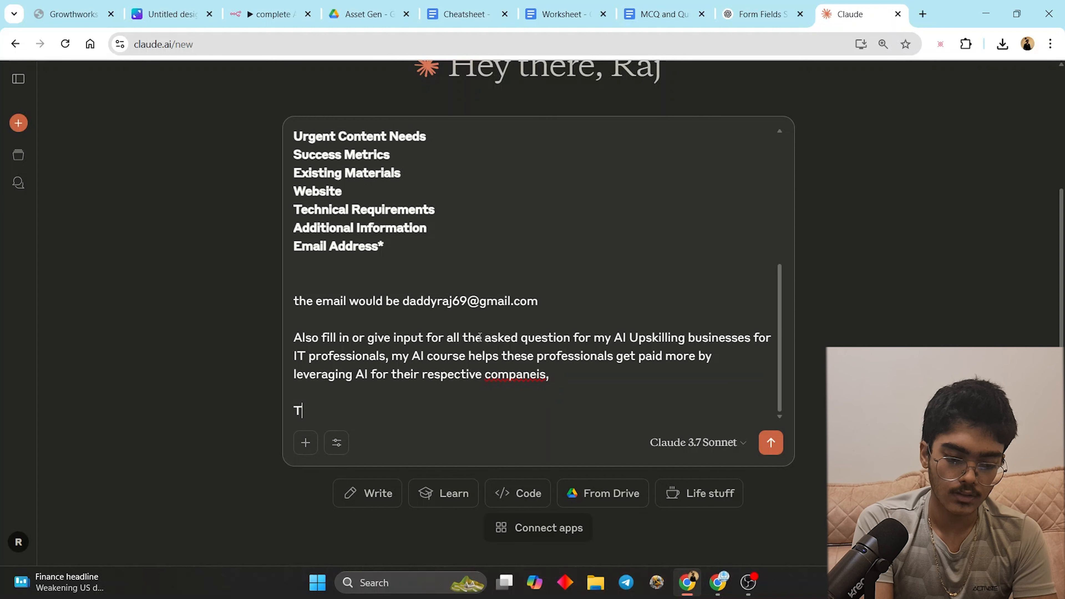
text(hey learn how )
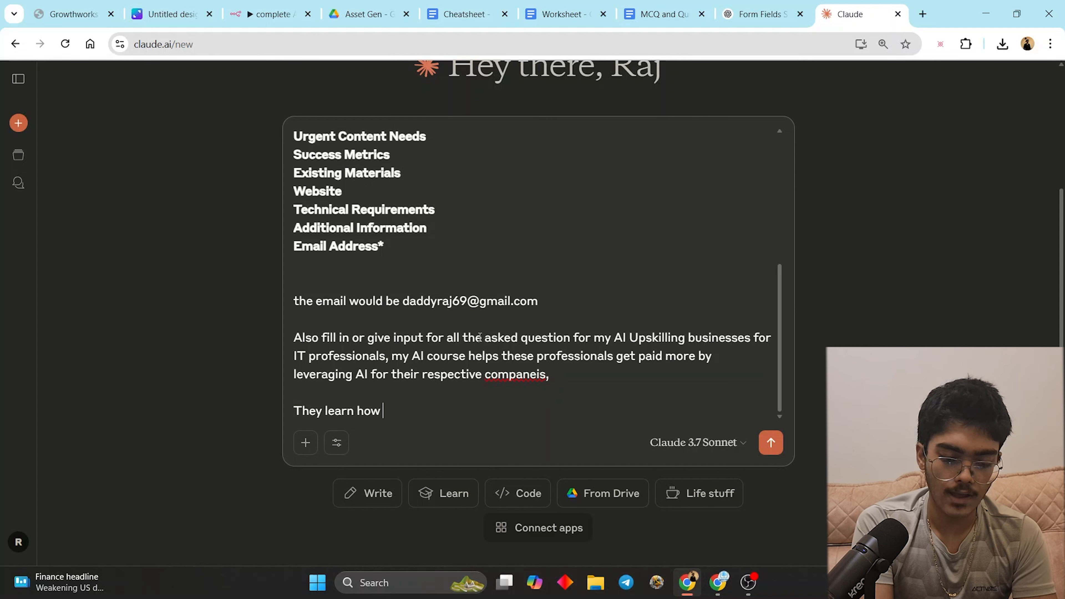
text(to build and deplo)
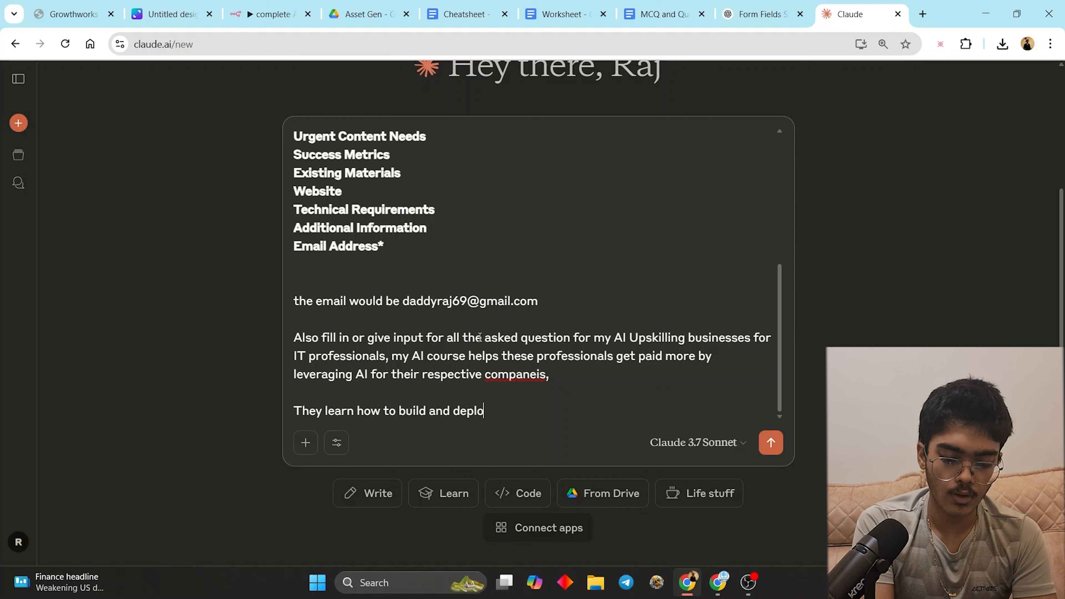
text(y coded and no)
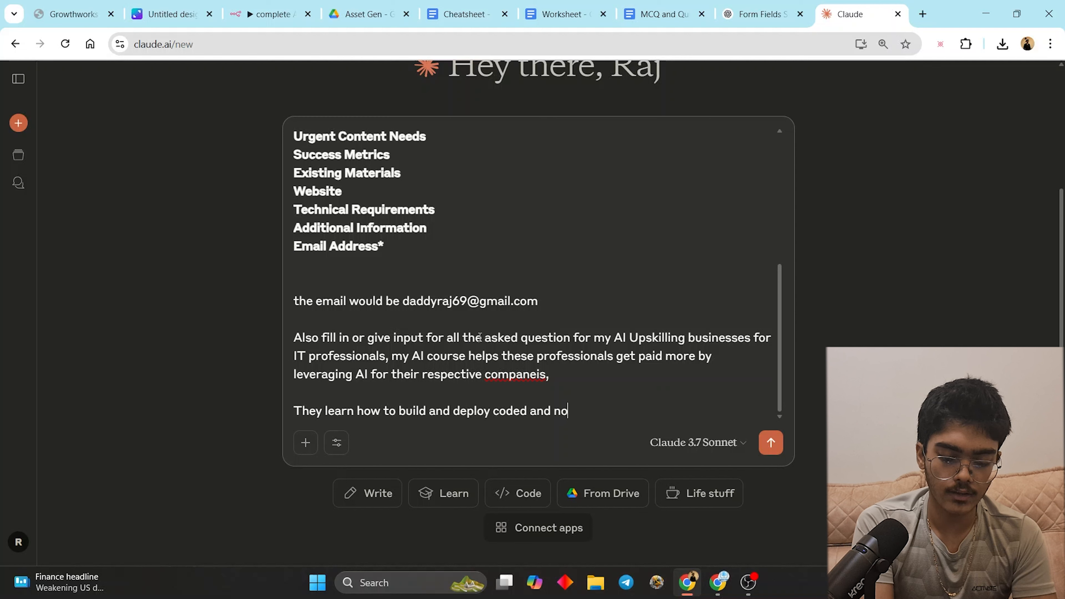
text( c)
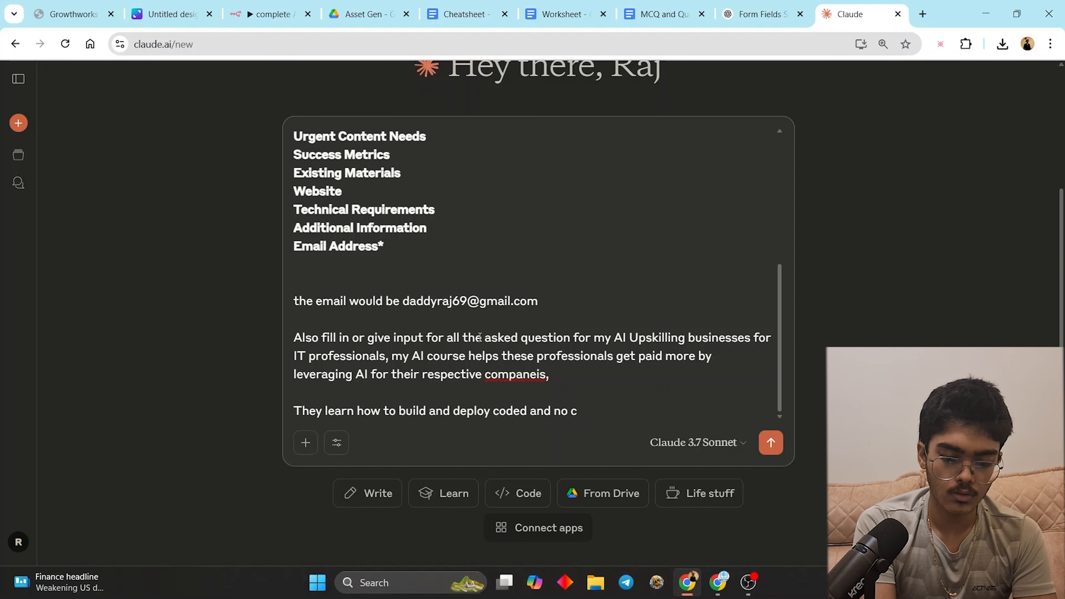
text(doeode solui)
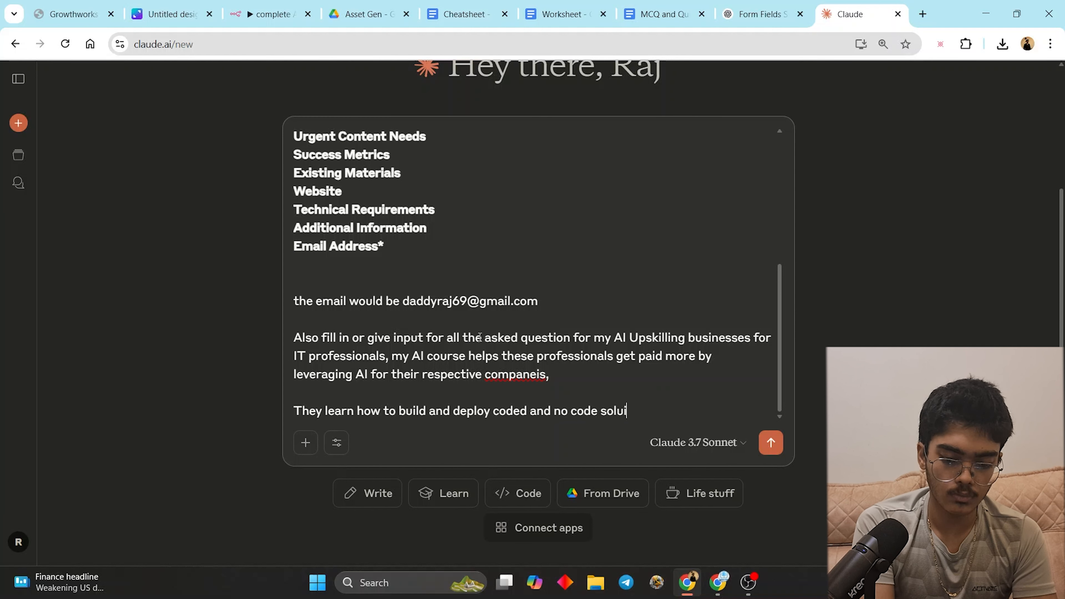
key(BackSpace)
text(tions, if they)
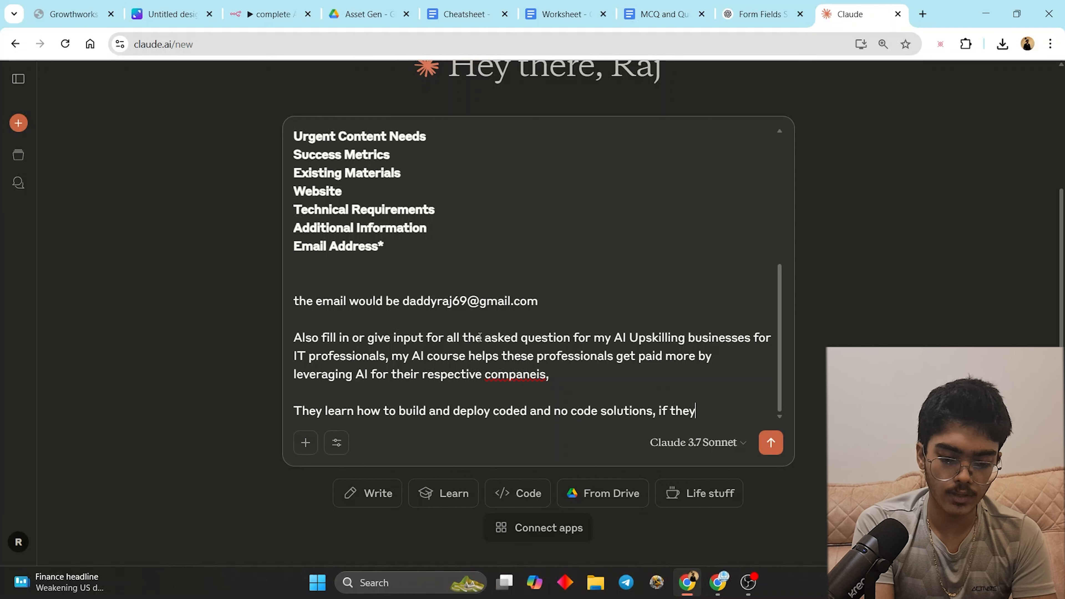
text( do not see re)
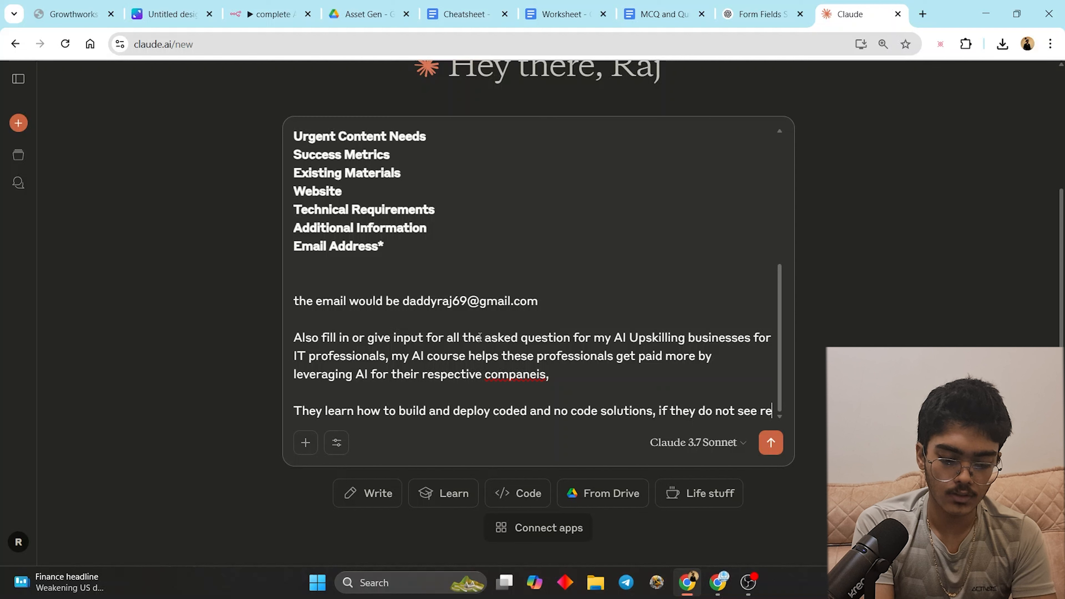
text(sults in 30 )
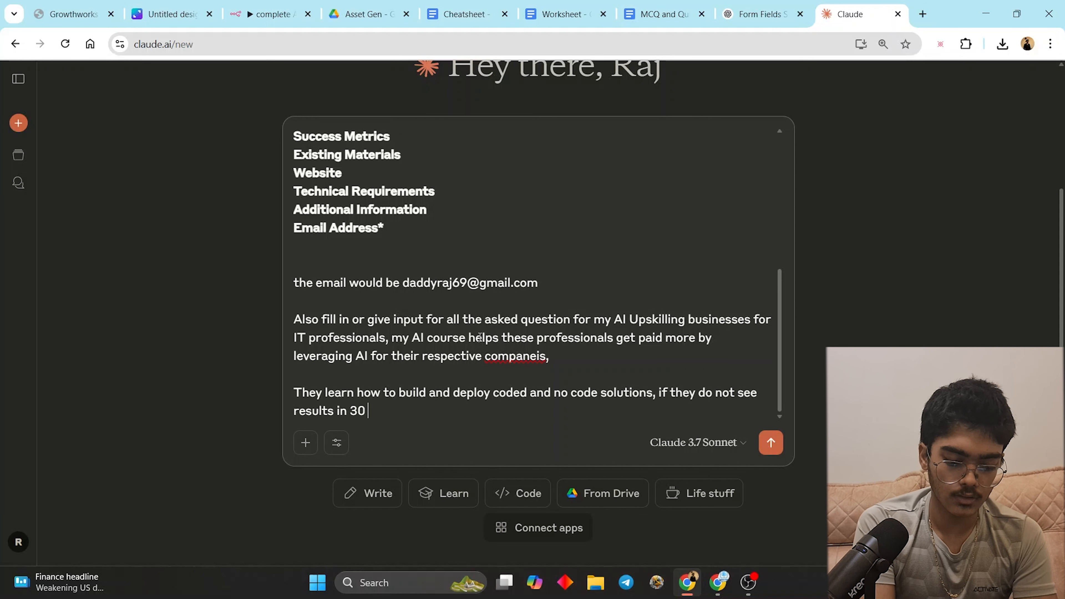
text(Days, 100% )
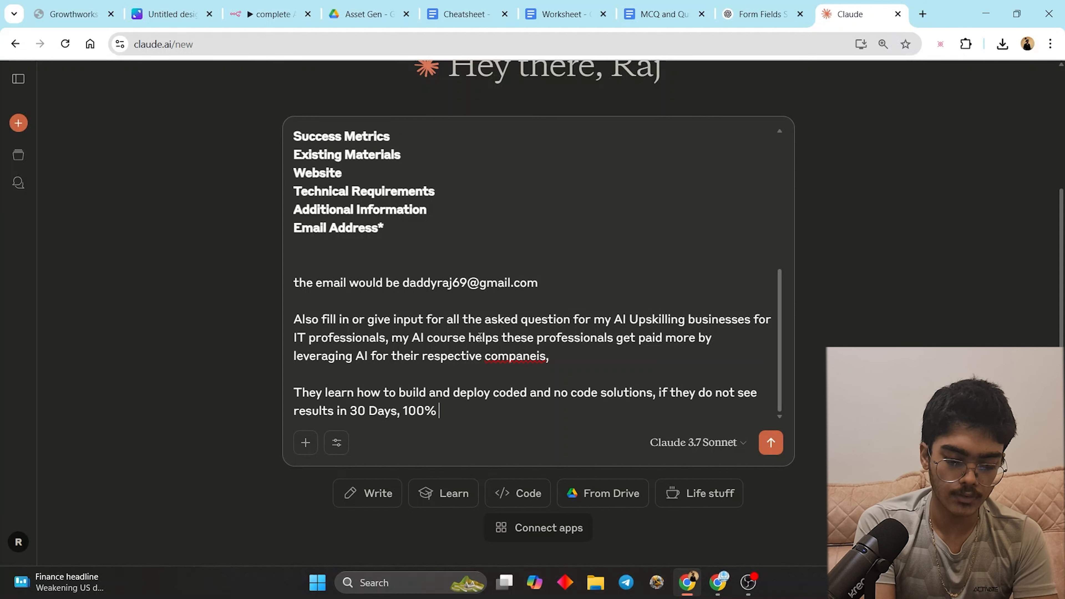
text(money back.)
key(Return)
key(Return)
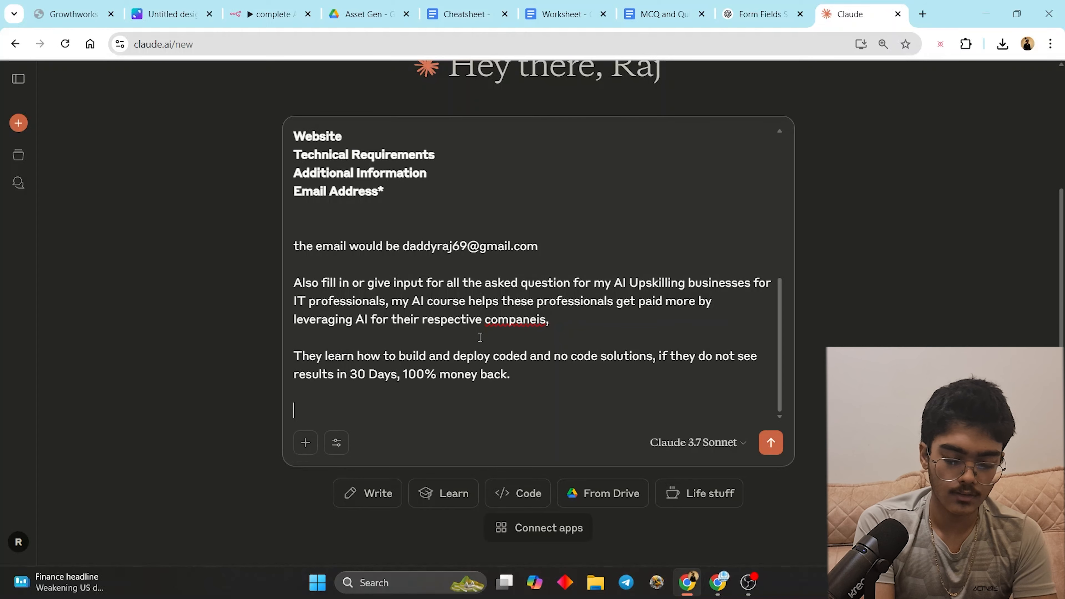
- Send the prompt to Claude and select the suggested business name 'AI Career Accelerator'
key(Return)
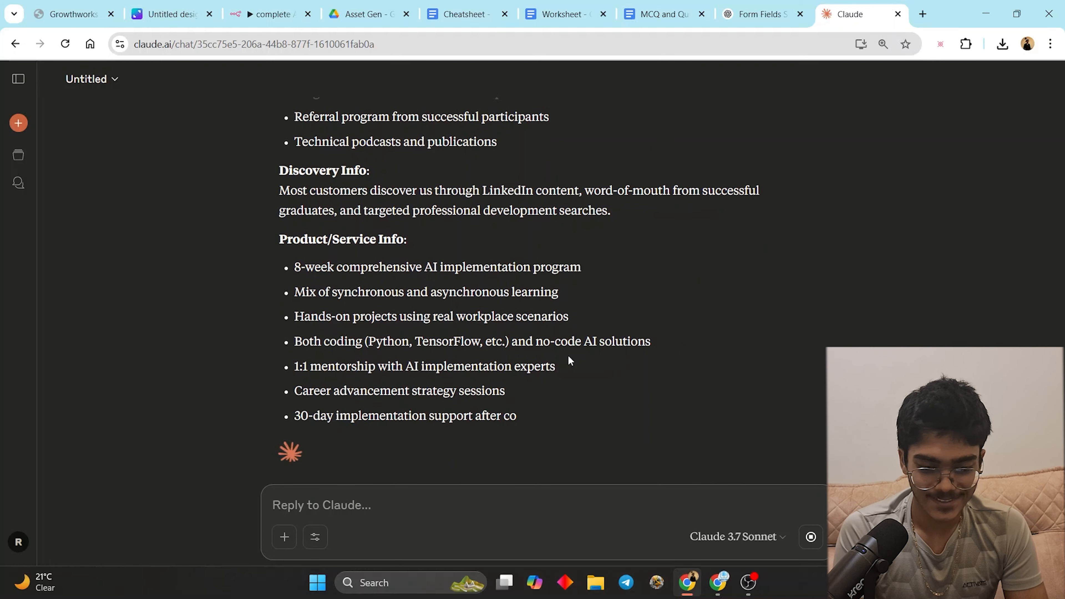
scroll(569, 360, up, 20)
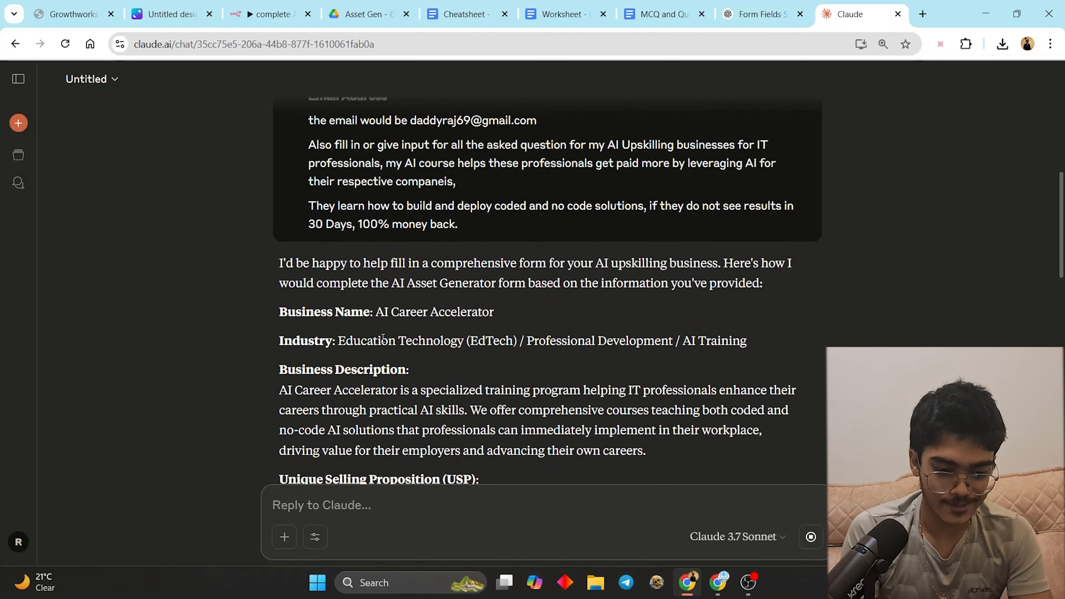
drag(377, 311, 546, 321)
key(ctrl+c)
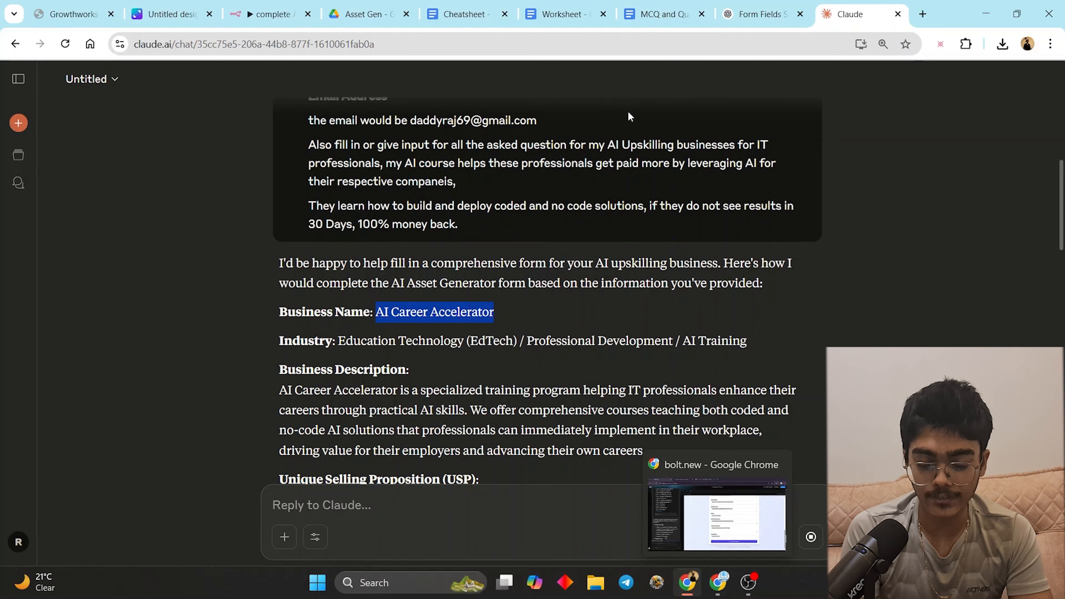
- Paste Claude's Business Name and Industry answers into the Bolt form
click(718, 583)
scroll(860, 277, up, 15)
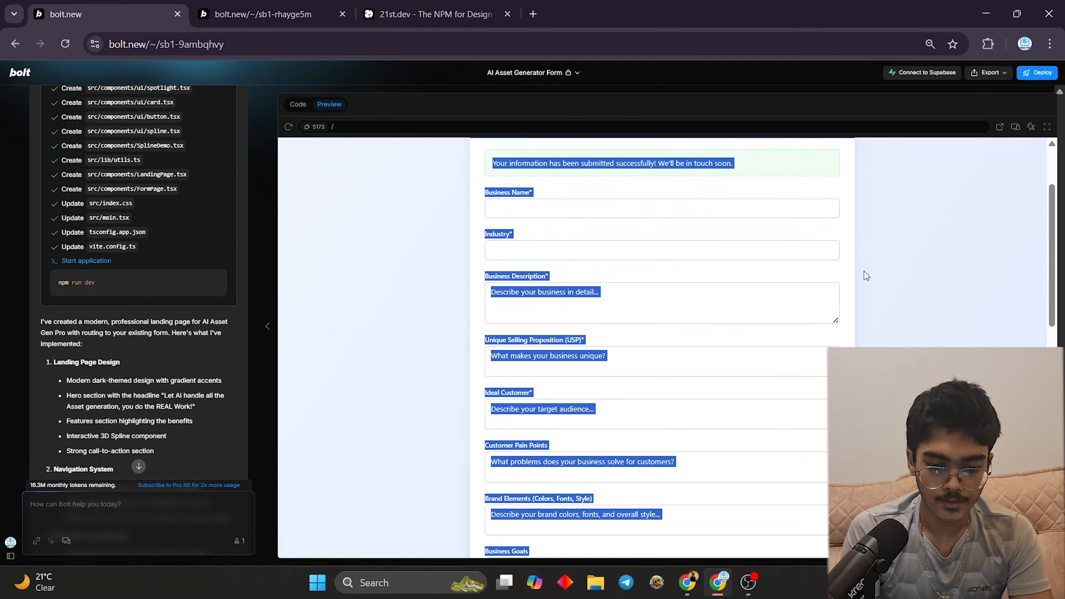
click(842, 303)
click(690, 312)
key(ctrl+v)
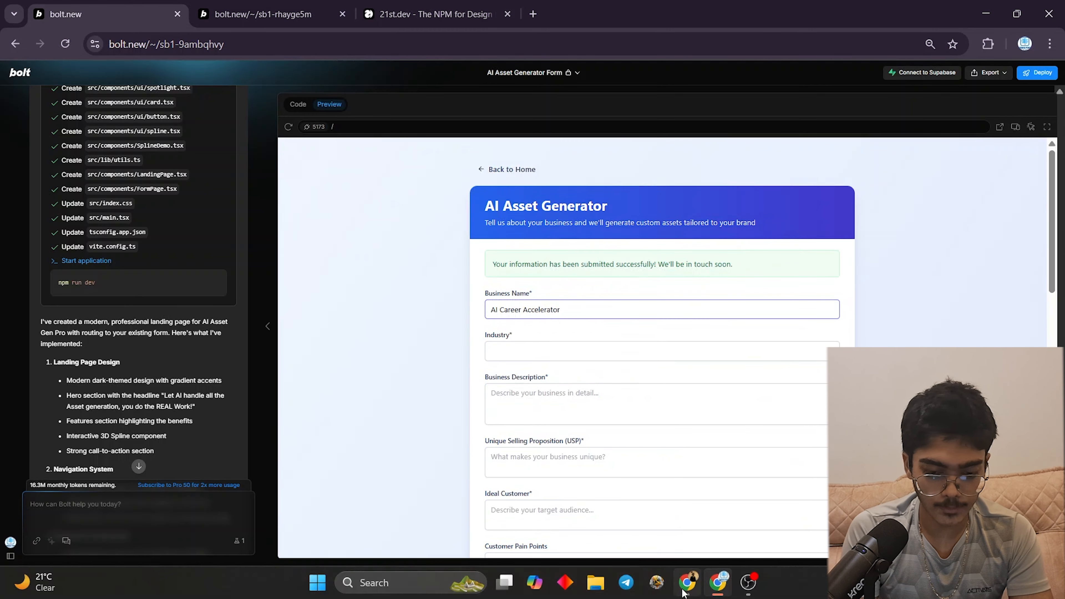
click(688, 583)
click(508, 263)
drag(337, 340, 787, 348)
key(ctrl+c)
click(718, 583)
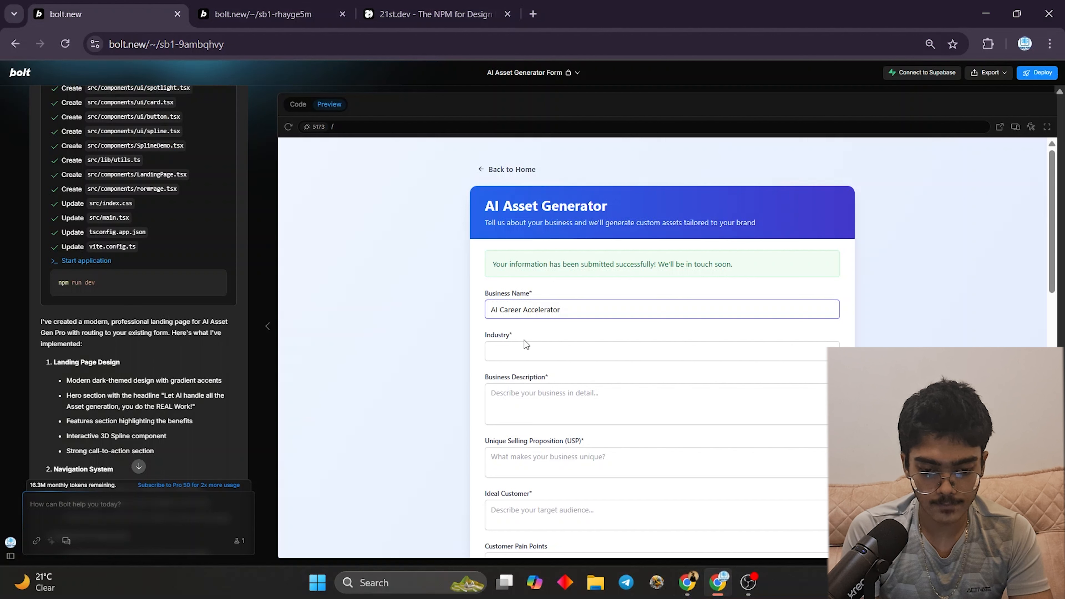
click(524, 350)
key(ctrl+v)
- Copy Claude's Business Description and USP paragraphs into their form fields
click(687, 583)
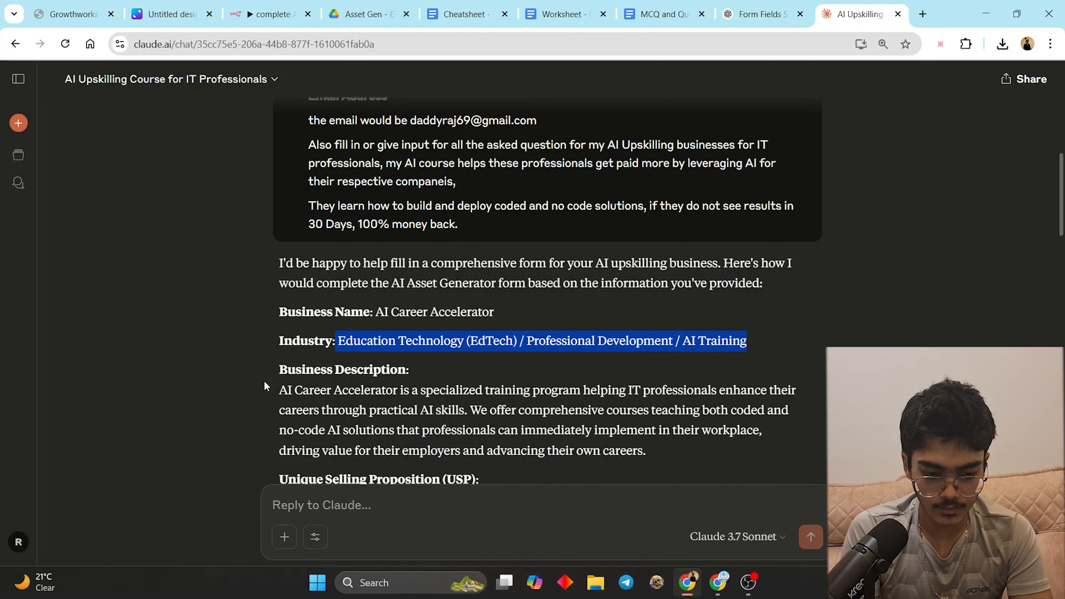
drag(278, 390, 674, 454)
key(ctrl+c)
click(718, 583)
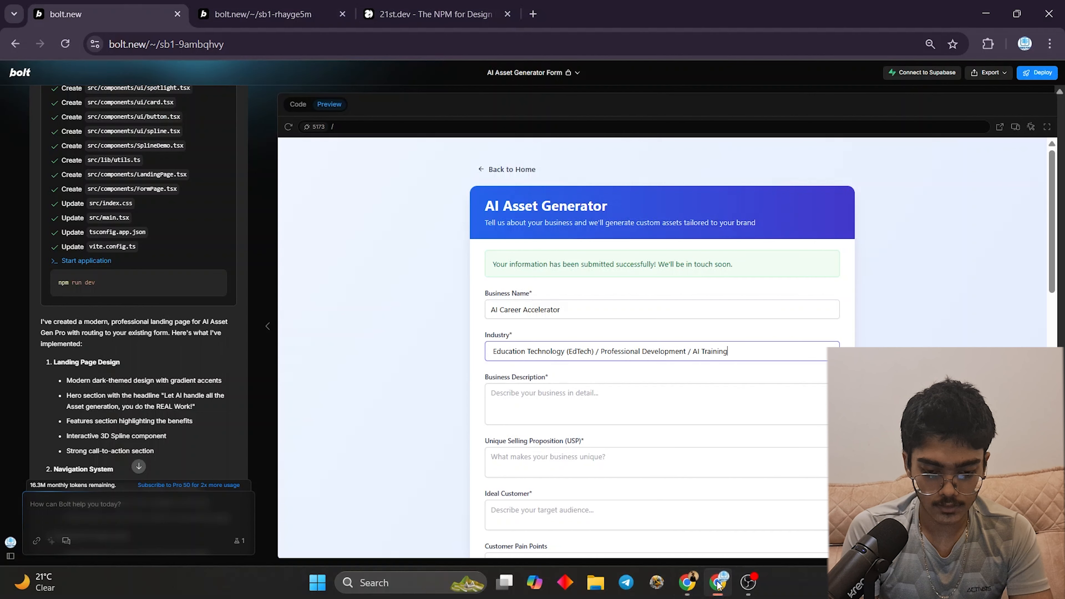
click(537, 399)
key(ctrl+v)
click(687, 583)
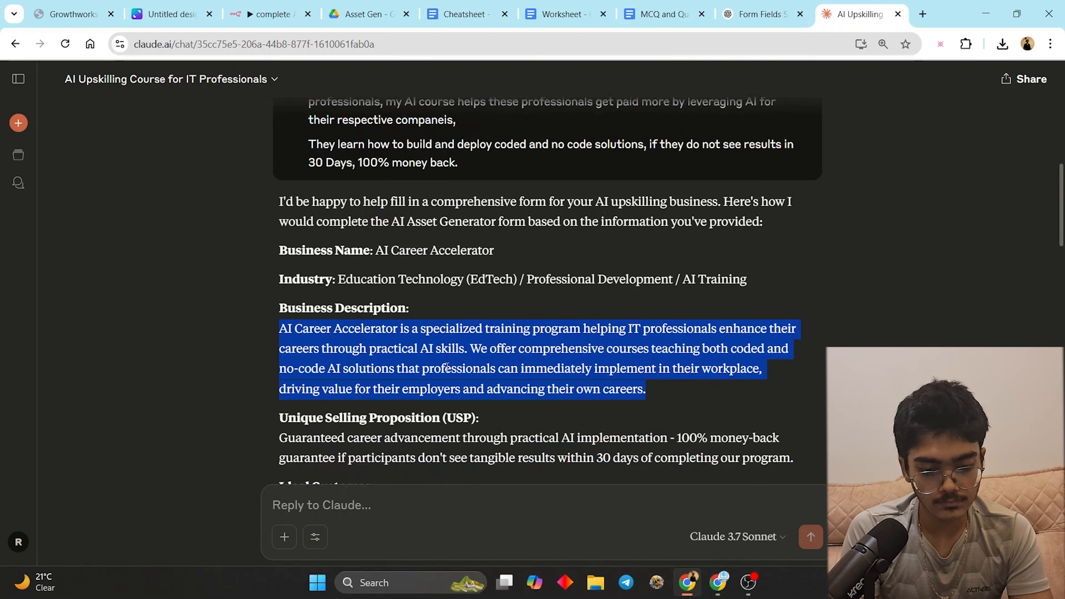
scroll(286, 289, down, 2)
drag(285, 286, 835, 327)
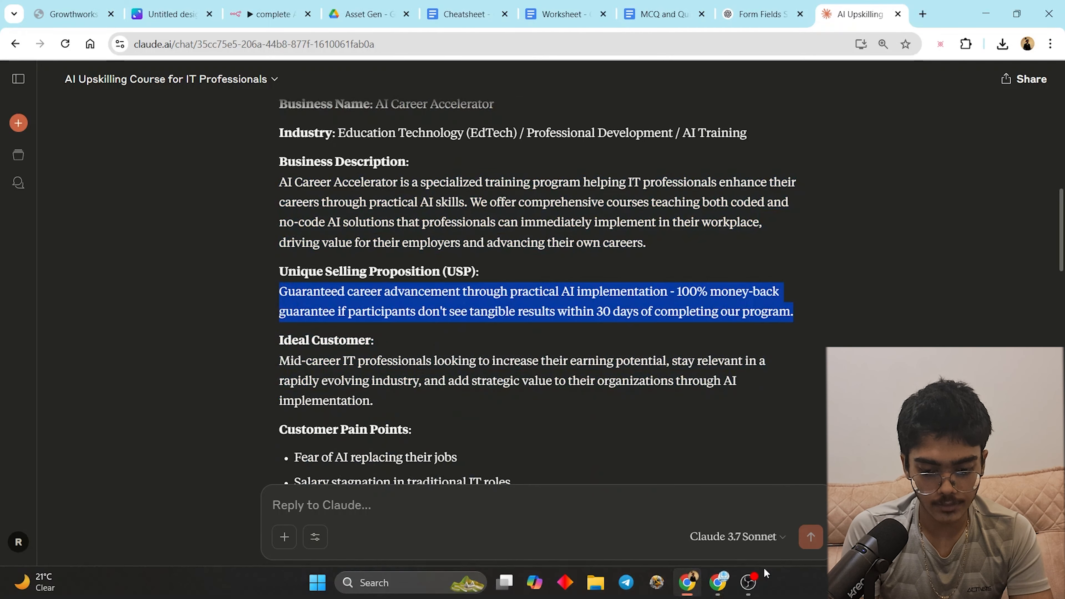
key(ctrl+c)
click(718, 583)
click(545, 466)
key(ctrl+v)
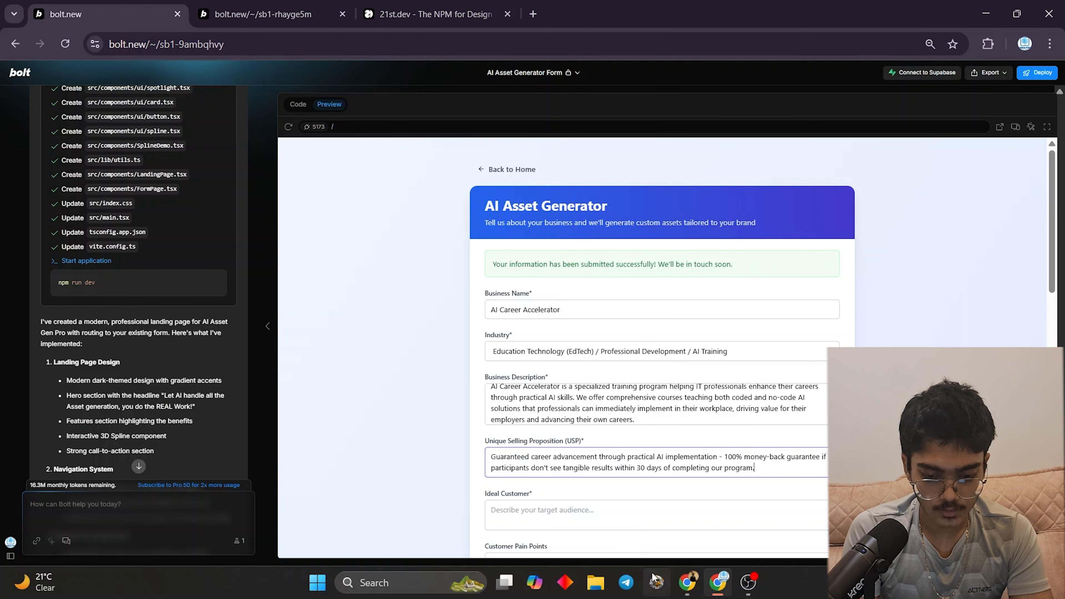
- Fill the Ideal Customer field and the six Customer Pain Points from Claude's reply
click(687, 583)
drag(277, 354, 475, 412)
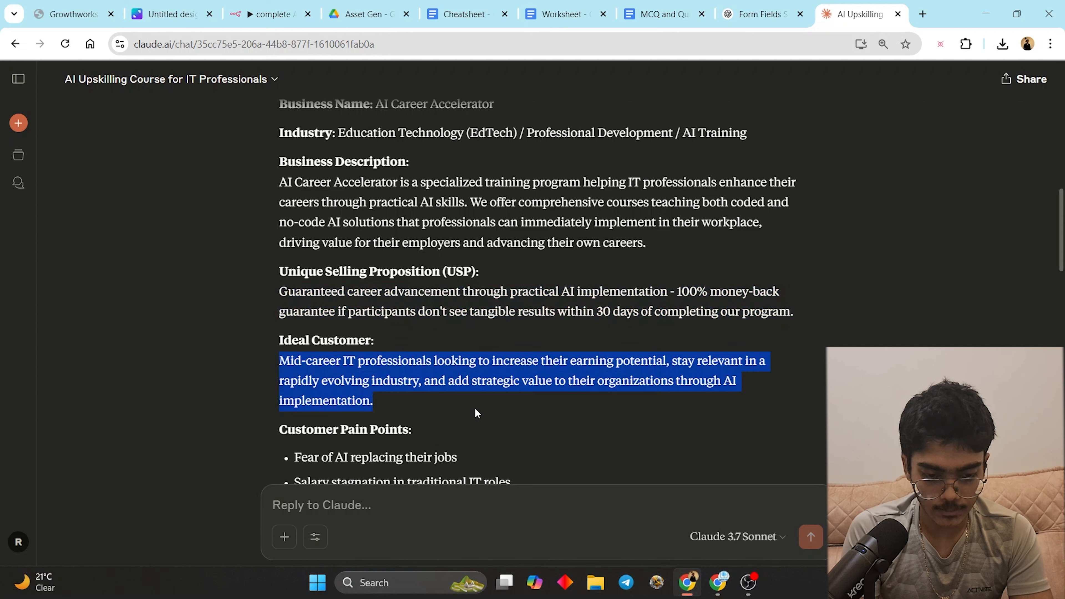
key(ctrl+c)
click(717, 584)
click(536, 510)
key(ctrl+v)
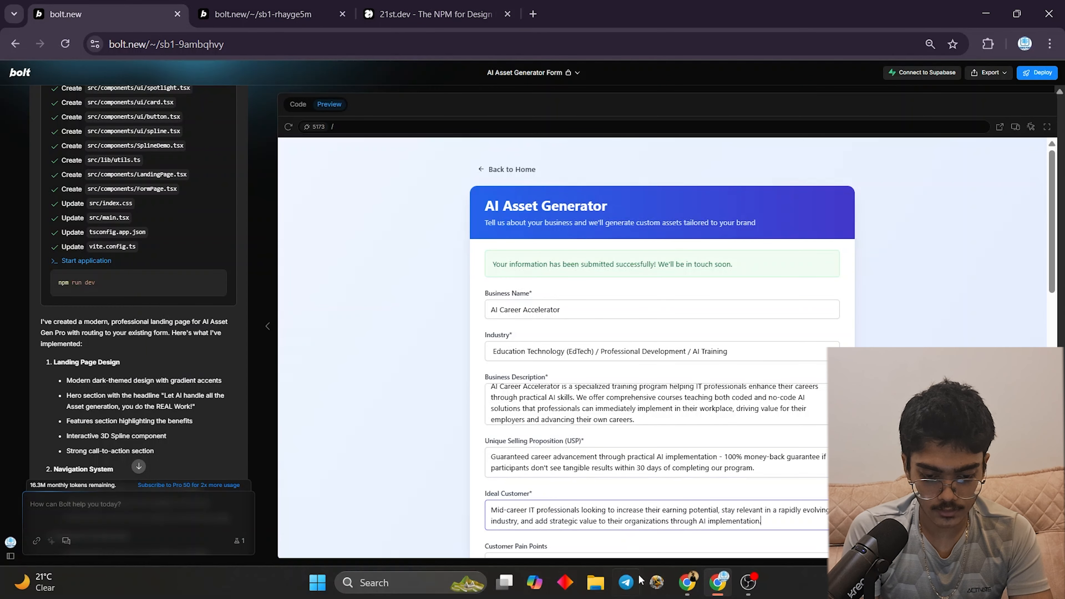
click(687, 583)
scroll(265, 294, down, 3)
drag(264, 294, 423, 393)
drag(292, 317, 604, 445)
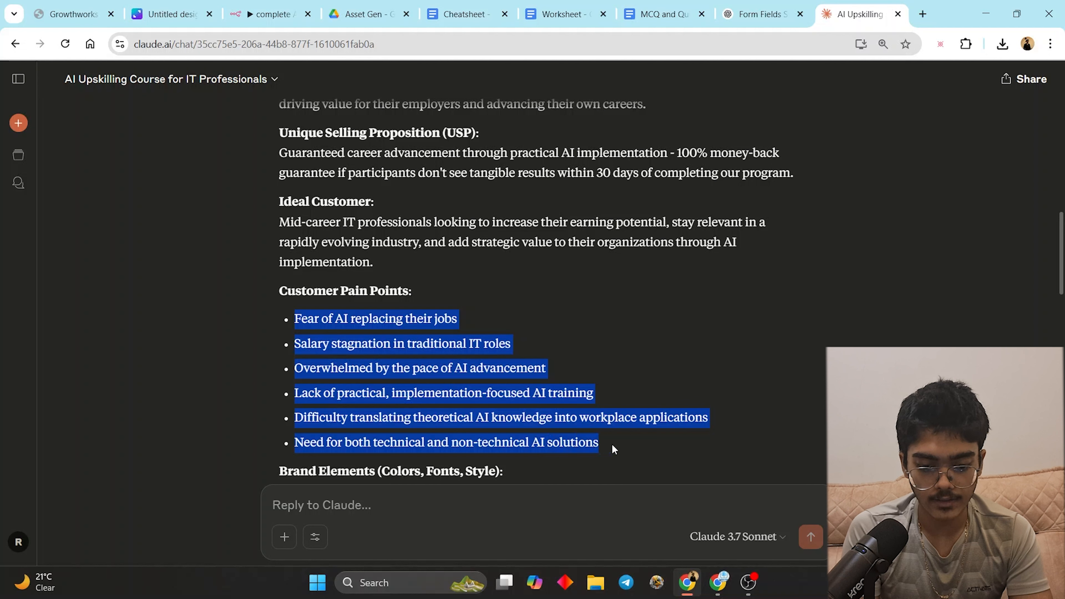
click(729, 584)
scroll(616, 436, down, 2)
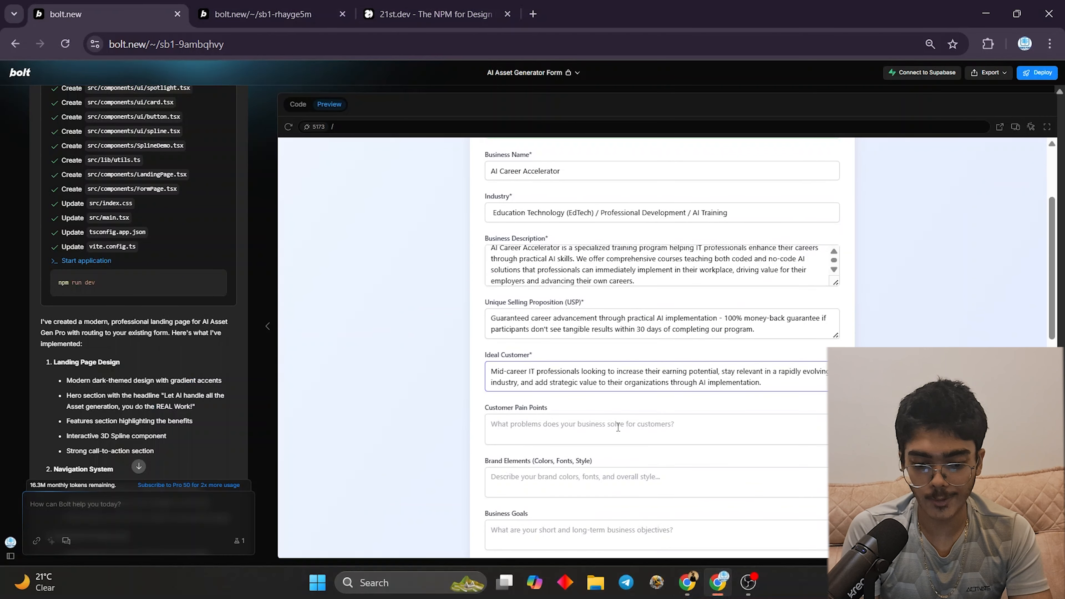
click(616, 437)
key(ctrl+v)
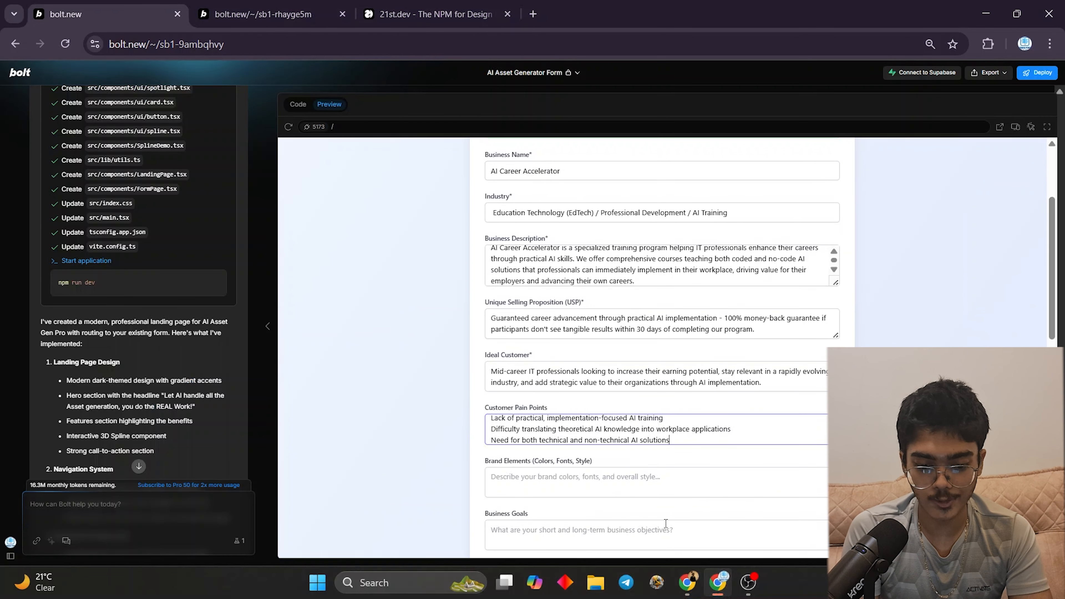
- Paste Claude's three Brand Elements bullets and the Business Goals into the form
click(687, 583)
scroll(601, 447, down, 3)
drag(300, 369, 799, 431)
key(ctrl+c)
click(687, 581)
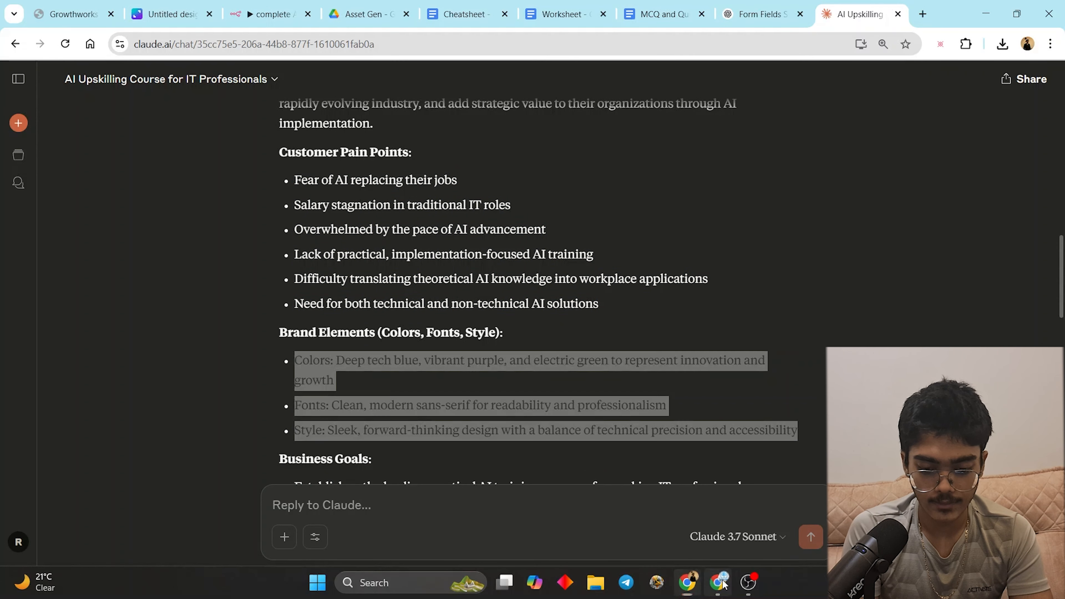
key(ctrl+v)
click(688, 580)
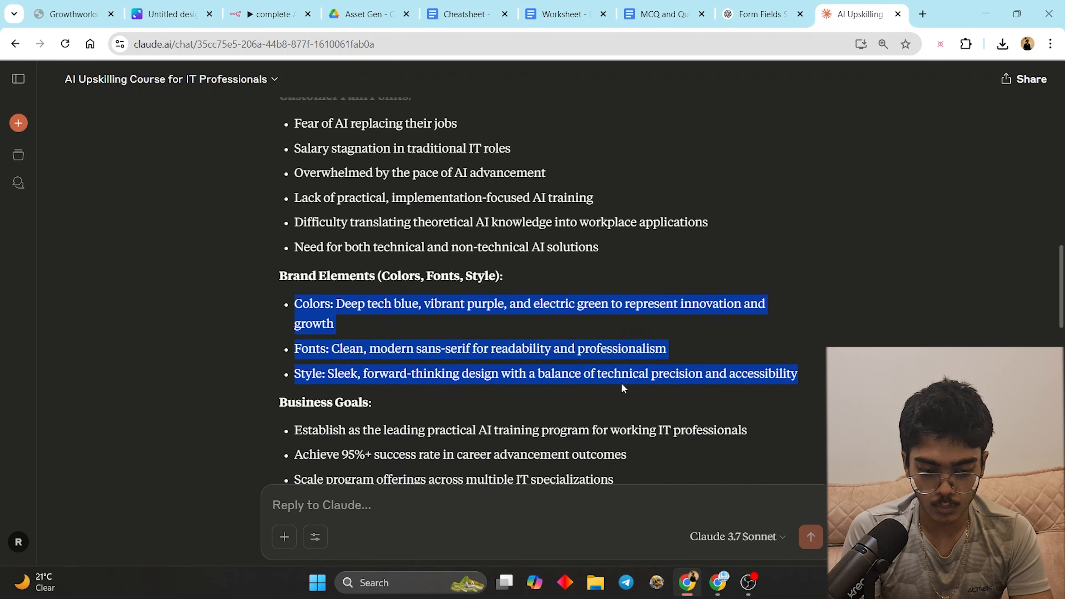
scroll(487, 386, down, 4)
drag(294, 278, 722, 381)
key(ctrl+c)
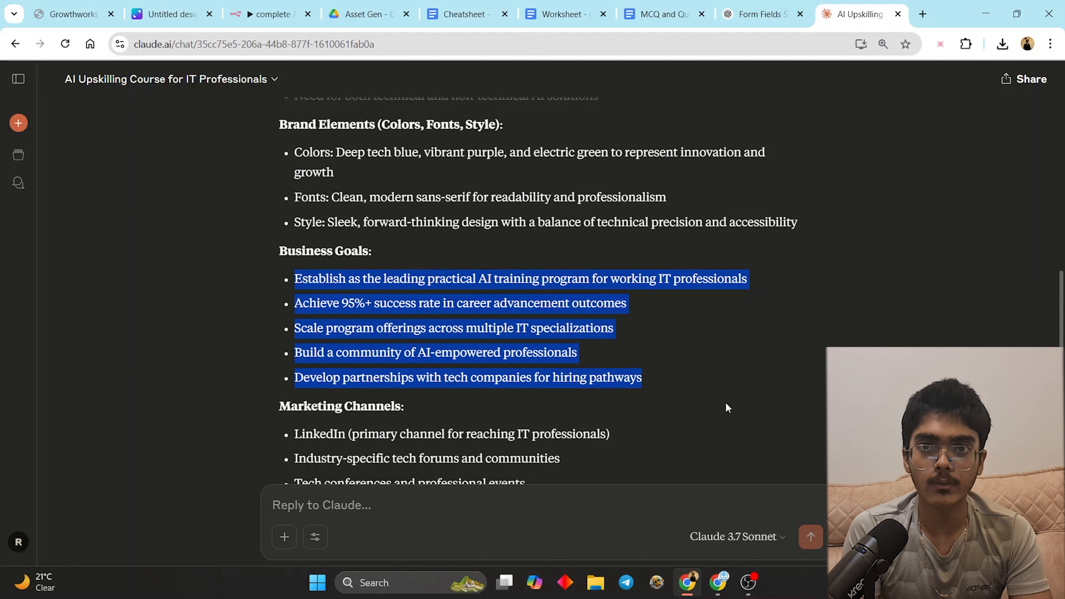
click(718, 582)
scroll(623, 386, down, 3)
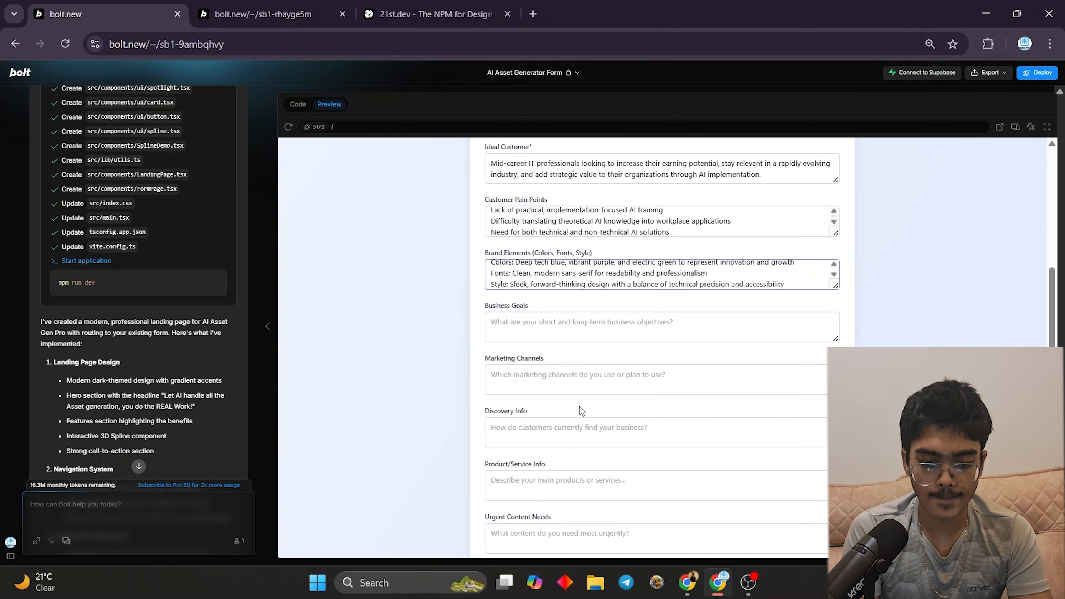
click(574, 337)
key(ctrl+v)
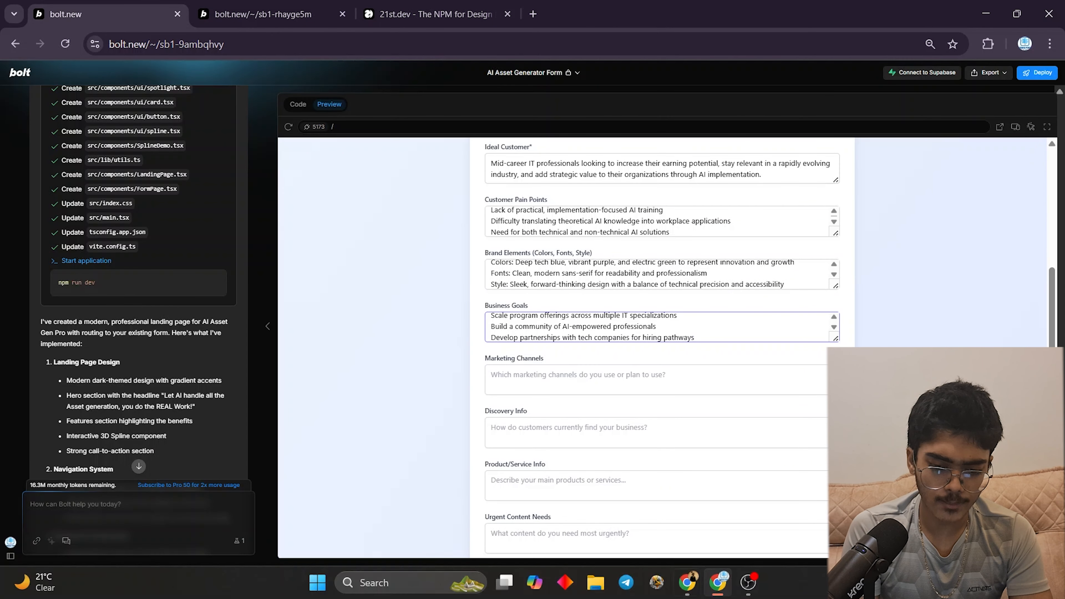
- Fill Marketing Channels with the six channels and Discovery Info with Claude's paragraph
click(688, 582)
scroll(386, 373, down, 5)
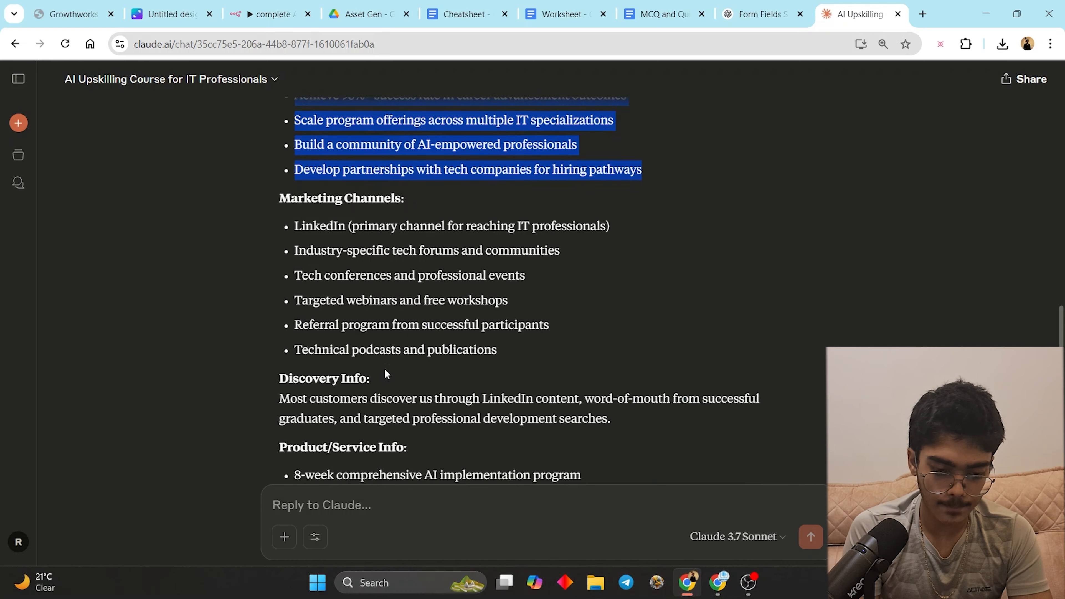
drag(293, 218, 649, 352)
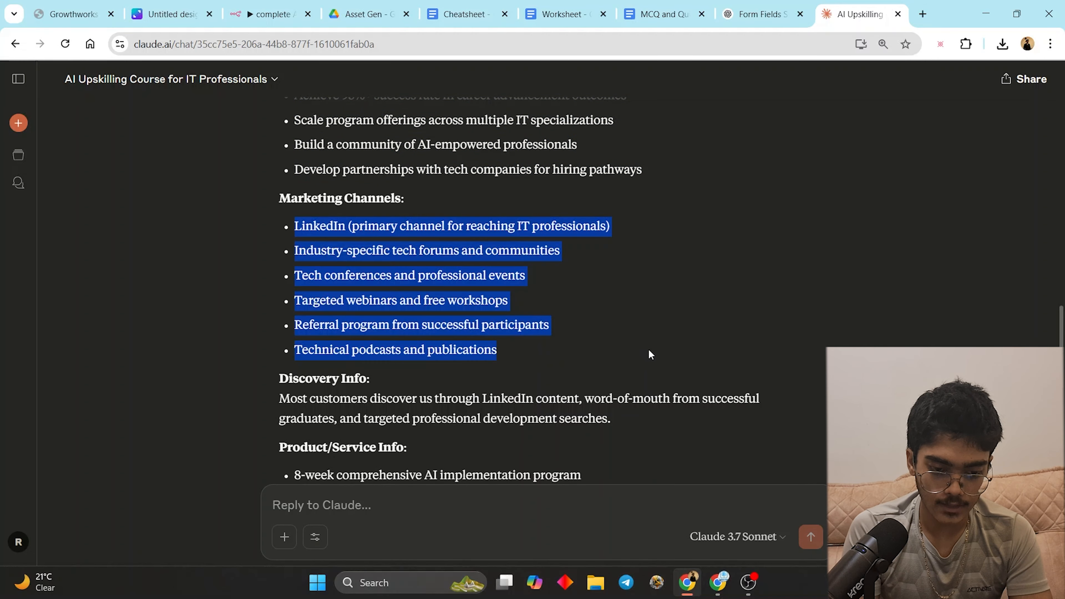
click(720, 582)
click(558, 378)
key(ctrl+v)
click(687, 582)
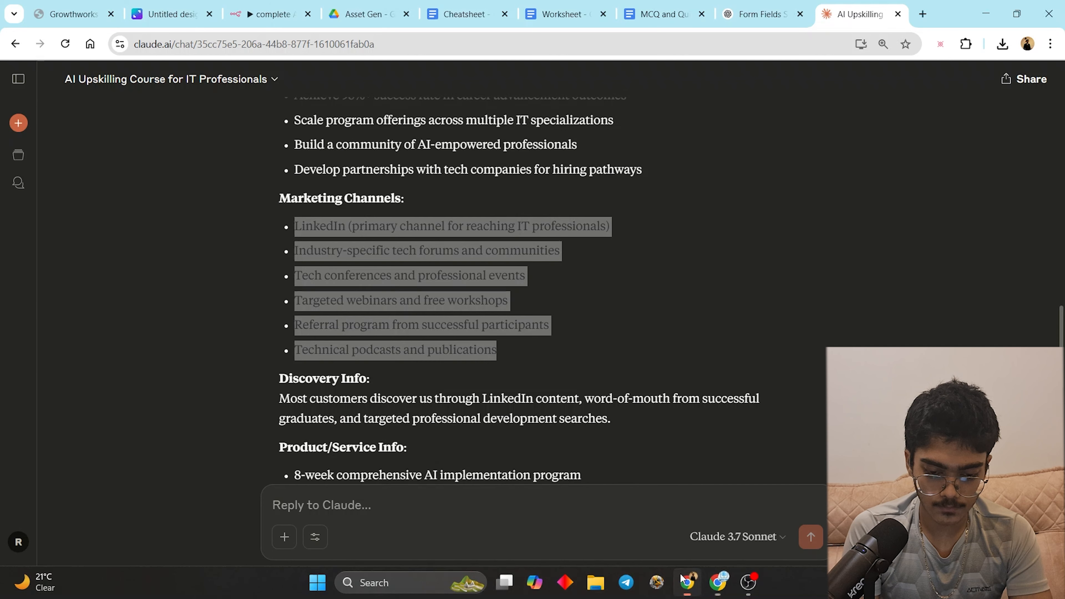
scroll(364, 278, down, 5)
drag(263, 185, 626, 223)
click(719, 582)
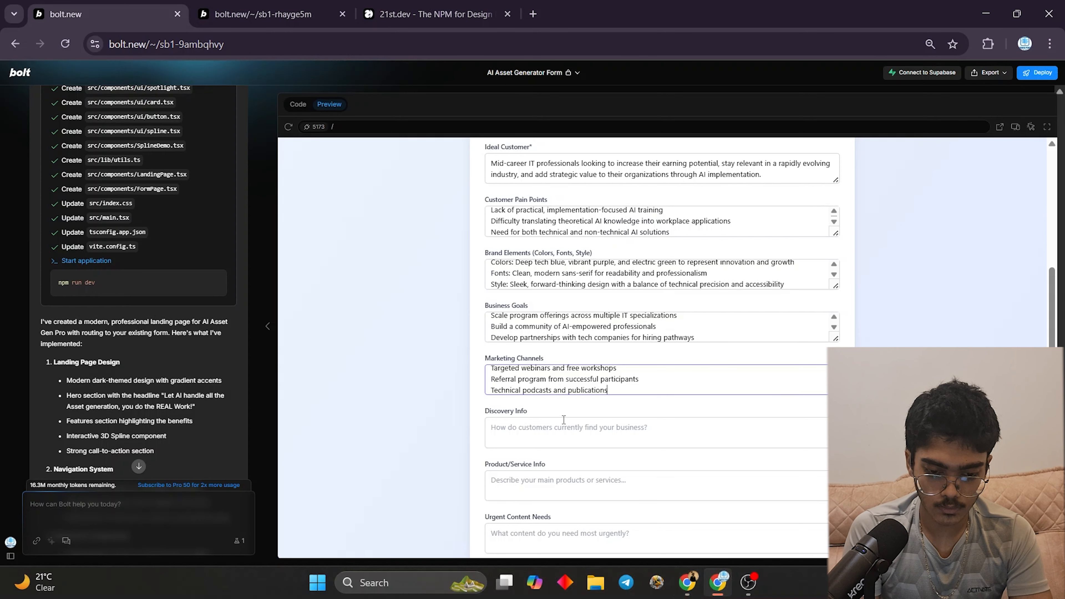
click(629, 432)
key(ctrl+v)
- Paste the Product/Service Info bullets and Urgent Content Needs list into the form
click(695, 589)
scroll(325, 192, down, 2)
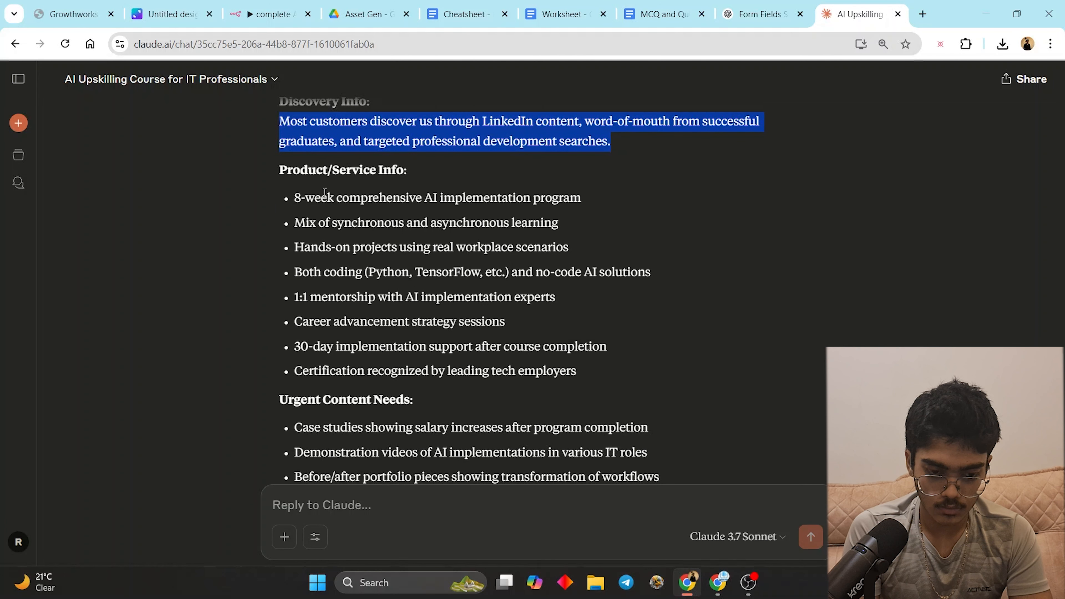
drag(286, 199, 660, 374)
key(ctrl+c)
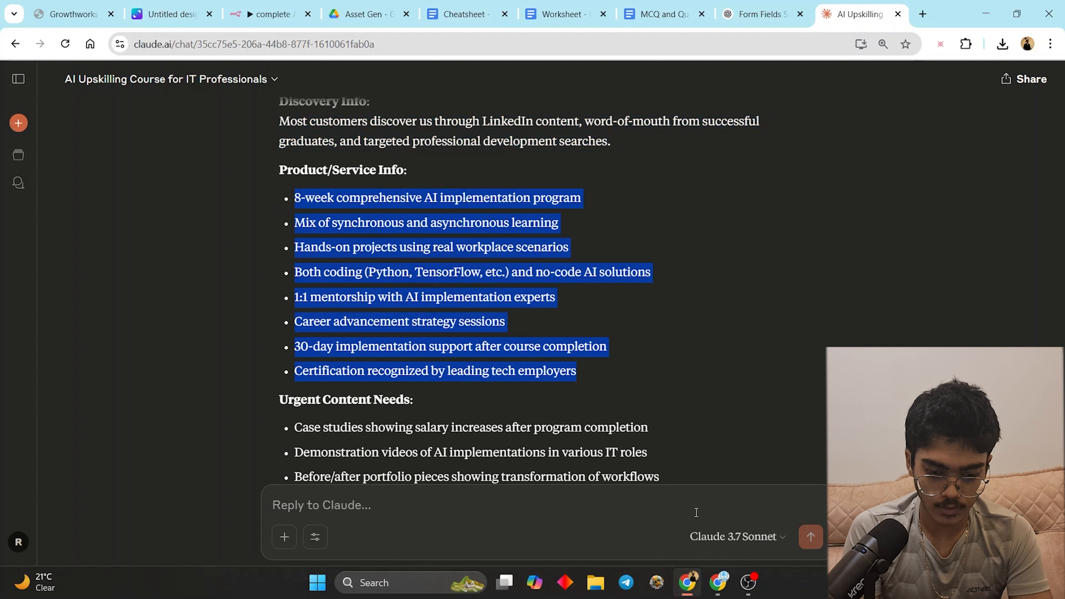
click(719, 582)
click(629, 482)
key(ctrl+v)
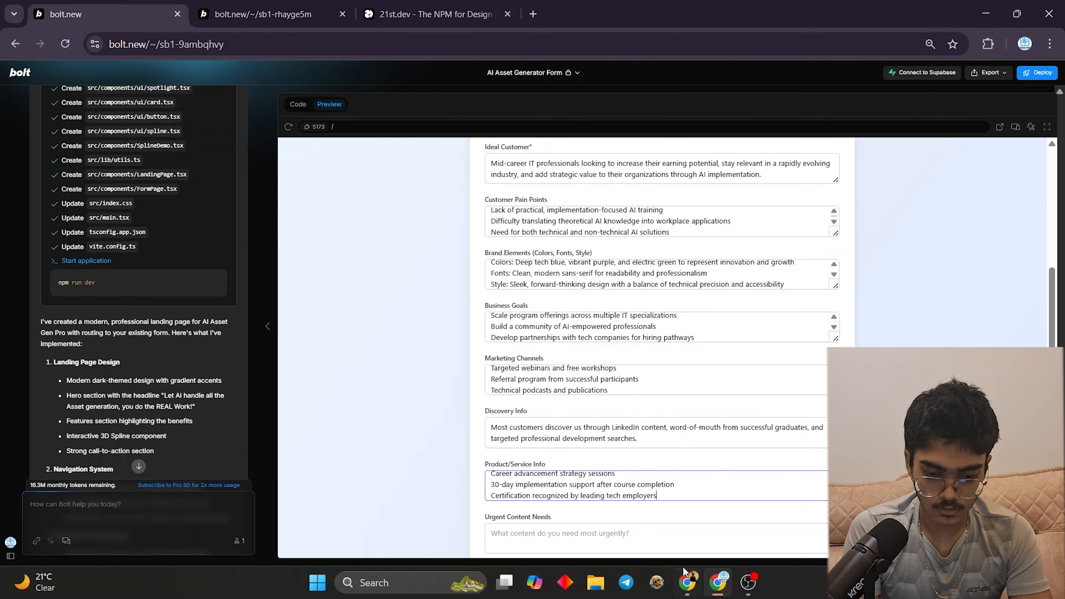
click(687, 583)
scroll(454, 384, down, 4)
drag(306, 229, 636, 303)
key(ctrl+c)
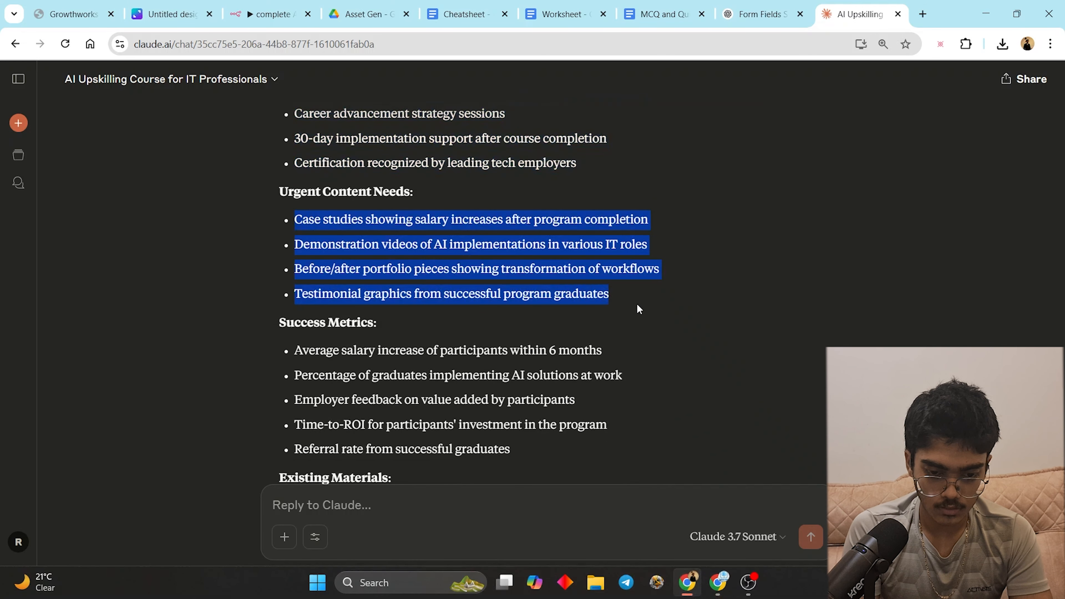
click(719, 582)
click(599, 540)
key(ctrl+v)
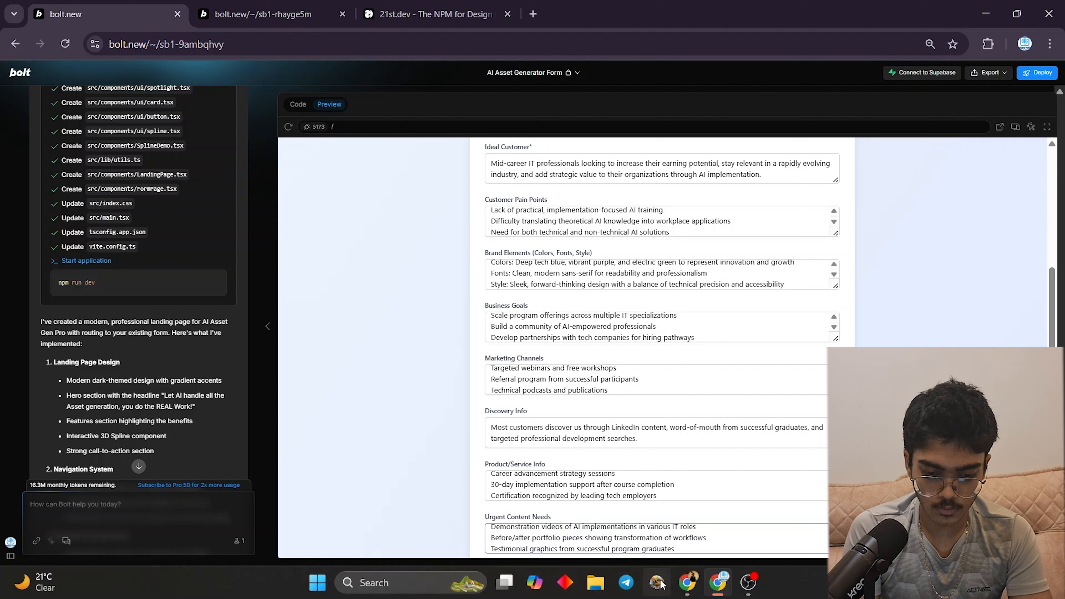
- Paste the Success Metrics into the form and select Claude's Additional Information paragraph
click(689, 587)
scroll(437, 333, down, 1)
mouse_move(295, 212)
mouse_down()
mouse_move(587, 334)
mouse_move(254, 193)
mouse_move(292, 210)
mouse_up()
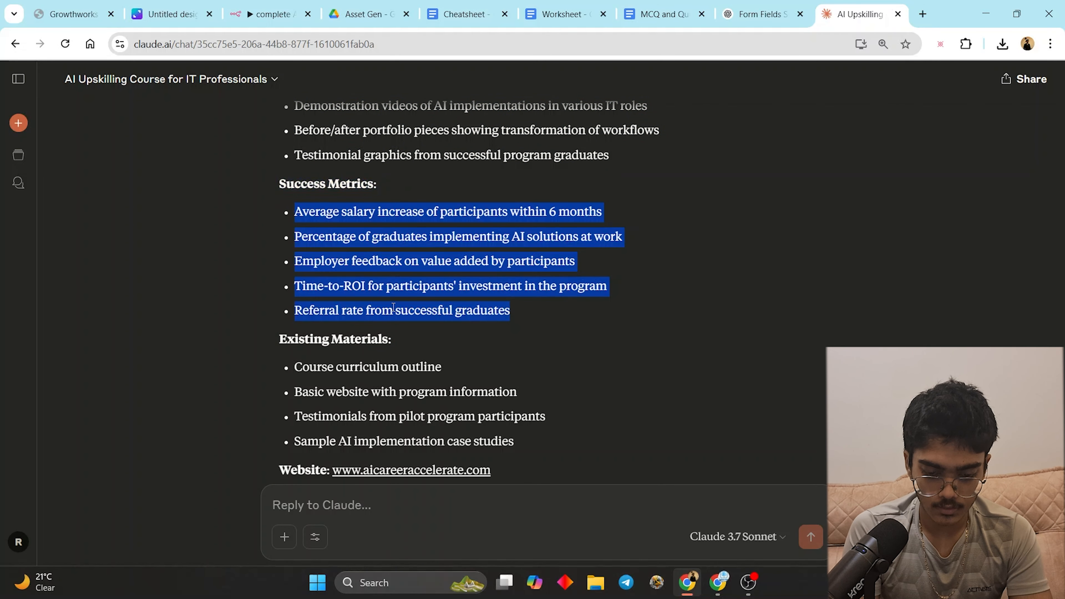
click(718, 582)
click(641, 245)
key(ctrl+v)
click(620, 339)
key(ctrl+v)
click(688, 582)
drag(279, 303, 760, 360)
key(ctrl+c)
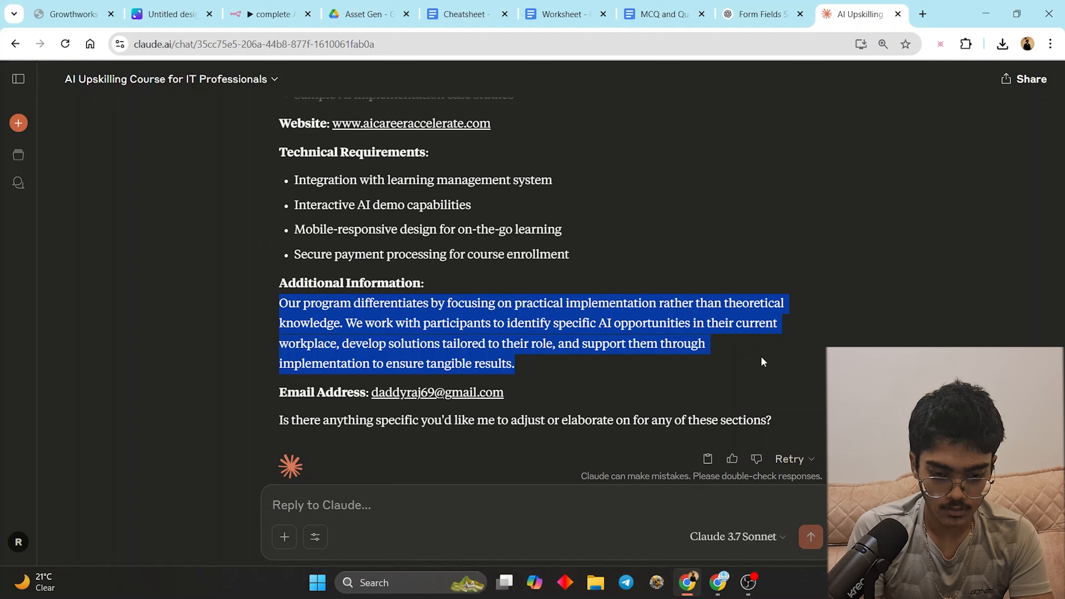
- Paste the Additional Information paragraph into the form and select the contact e-mail in Claude
click(718, 586)
click(603, 384)
key(ctrl+v)
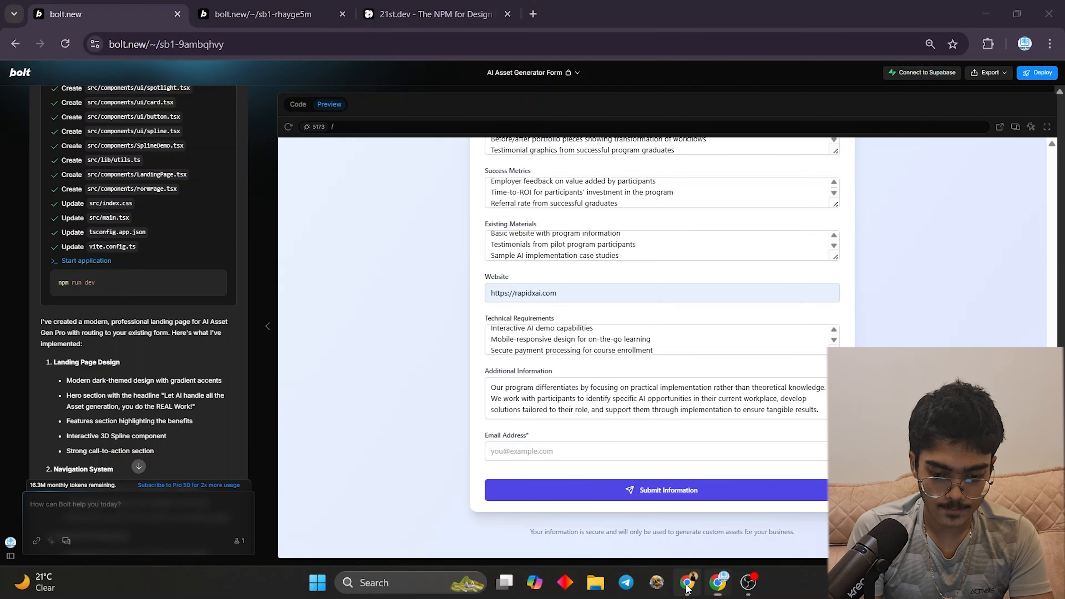
click(687, 582)
click(501, 393)
click(589, 365)
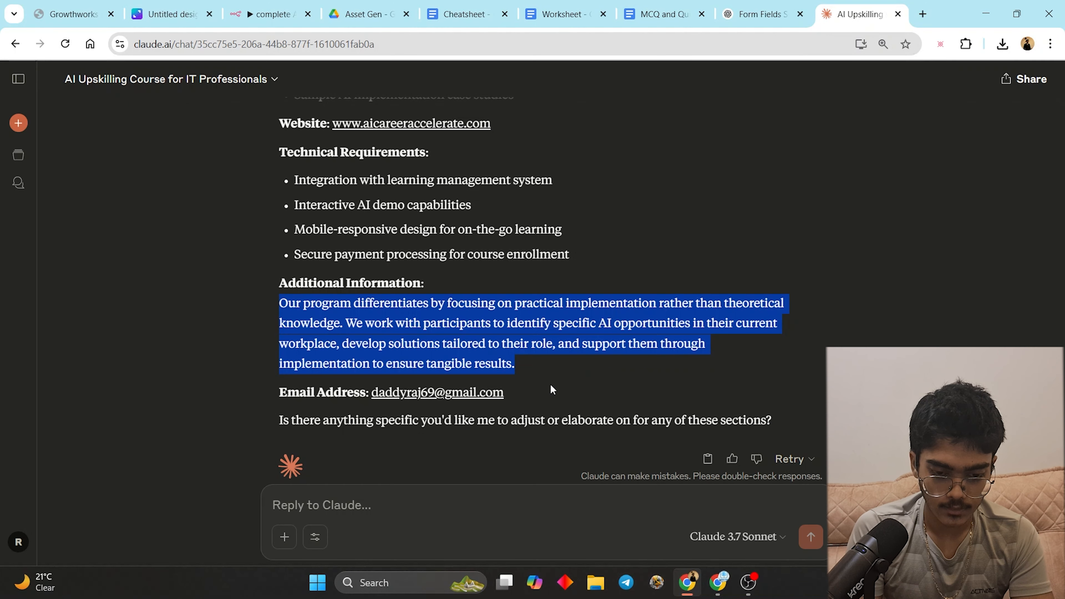
drag(512, 395, 371, 390)
key(ctrl+c)
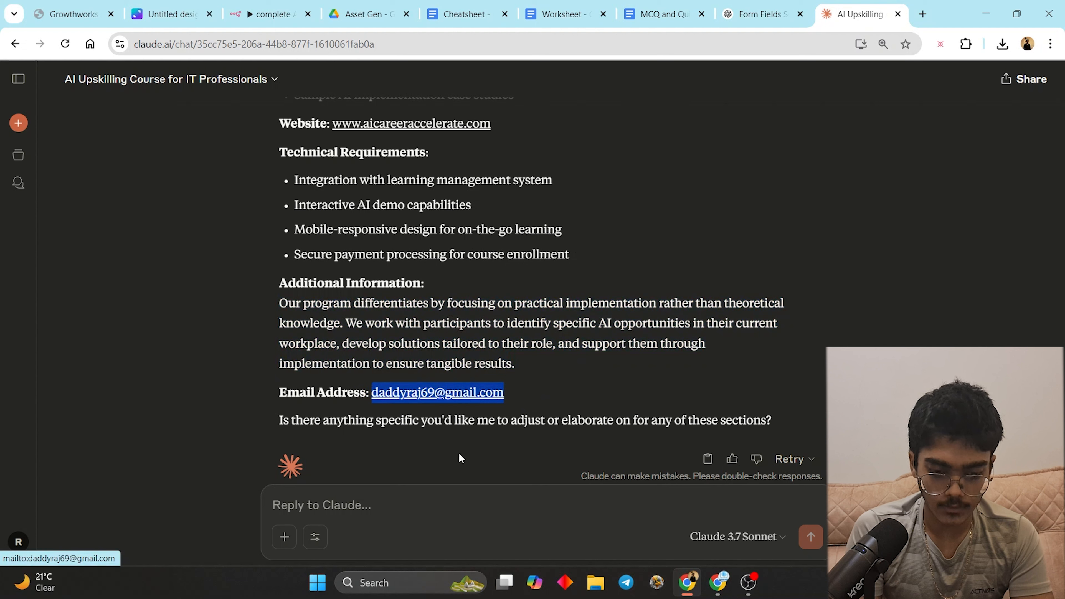
- Enter the contact e-mail in the Email Address field, submit the form, and view the Asset Gen Drive folder
click(728, 587)
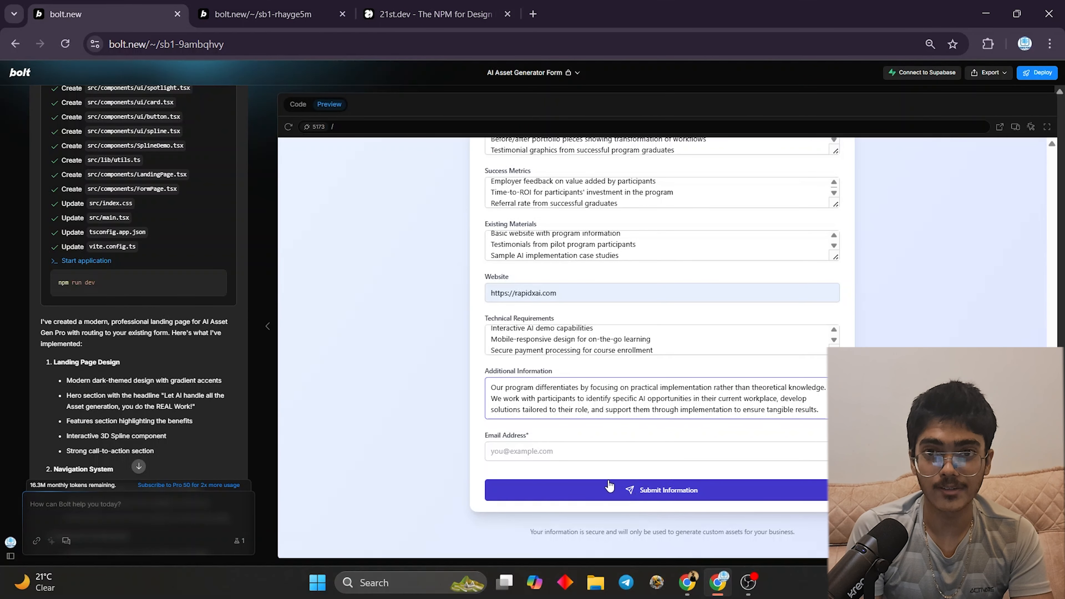
click(561, 450)
key(ctrl+v)
click(601, 489)
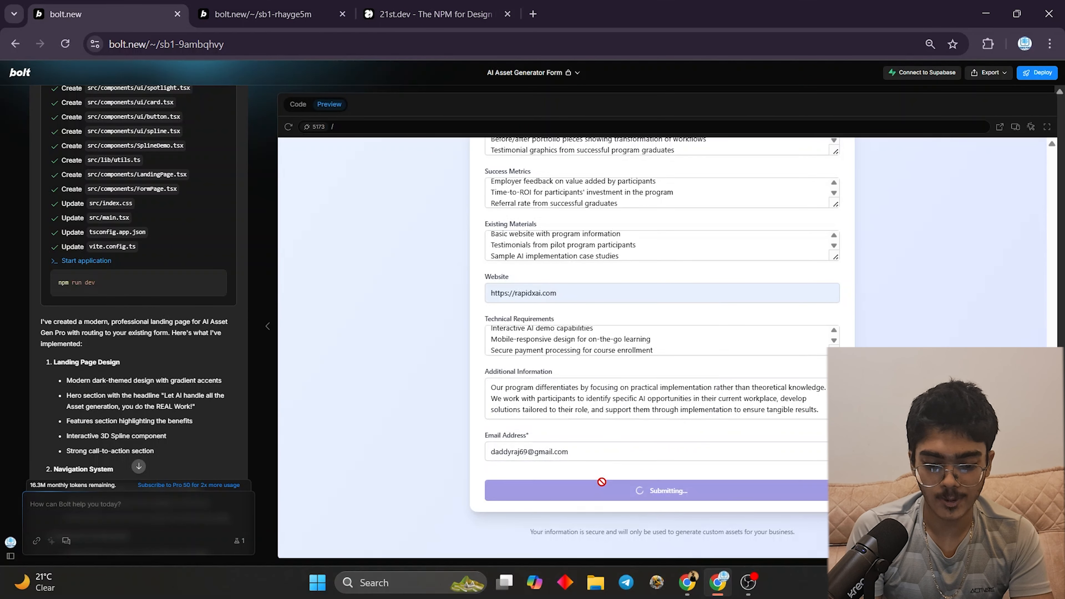
click(687, 582)
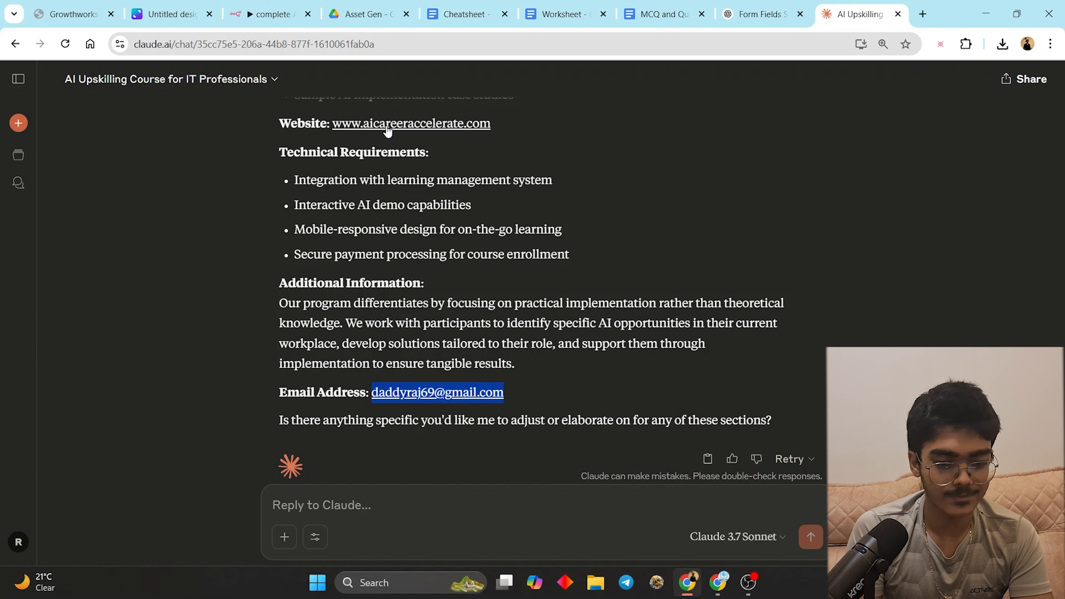
click(371, 4)
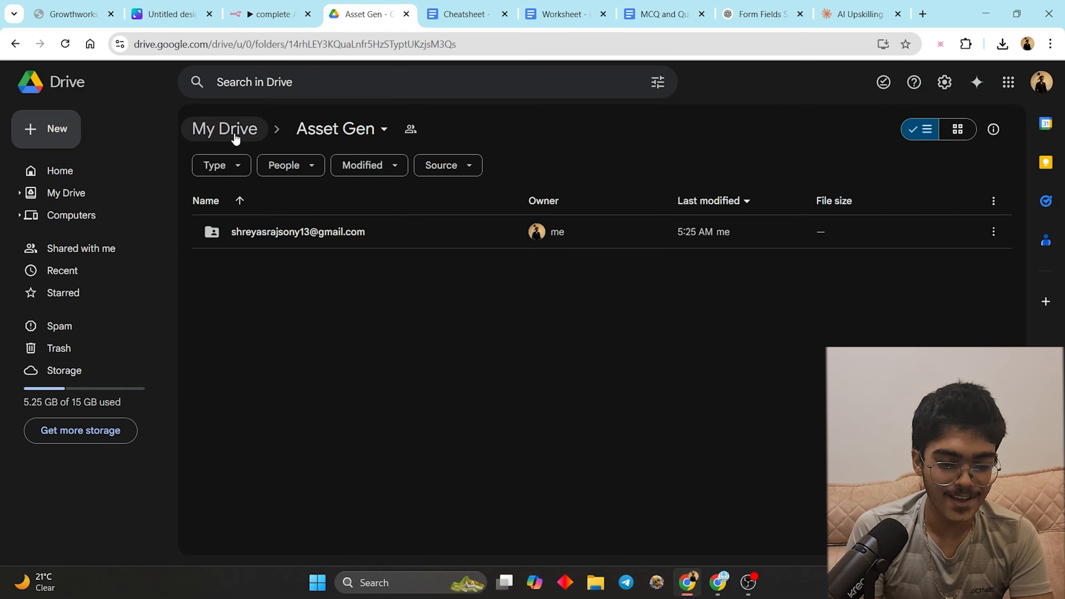
- Open the errored 05:25:45 execution and inspect its image branches, then return to the Executions list
click(265, 6)
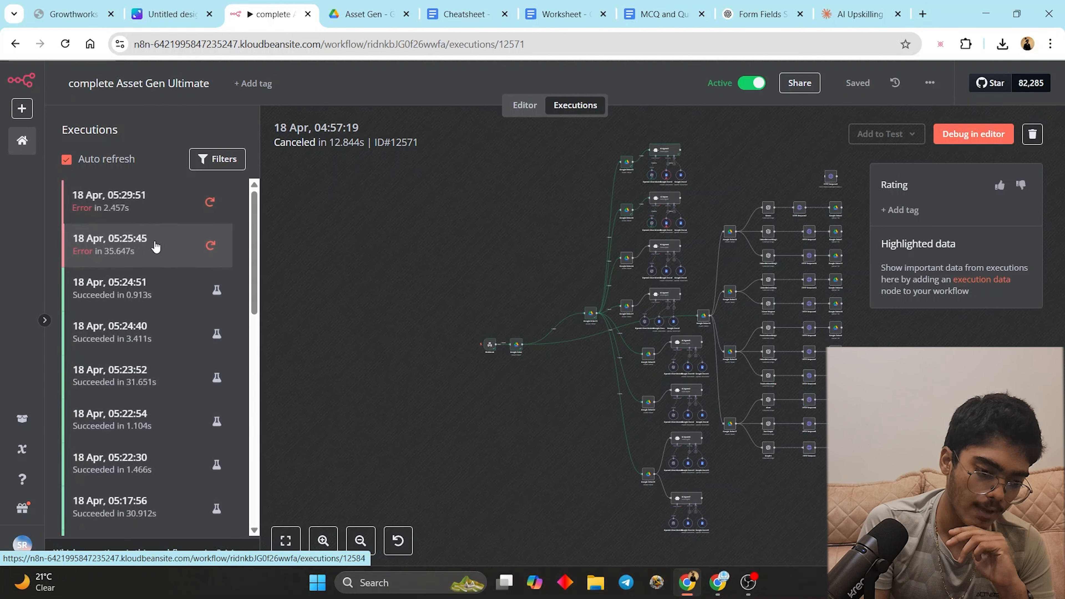
click(156, 248)
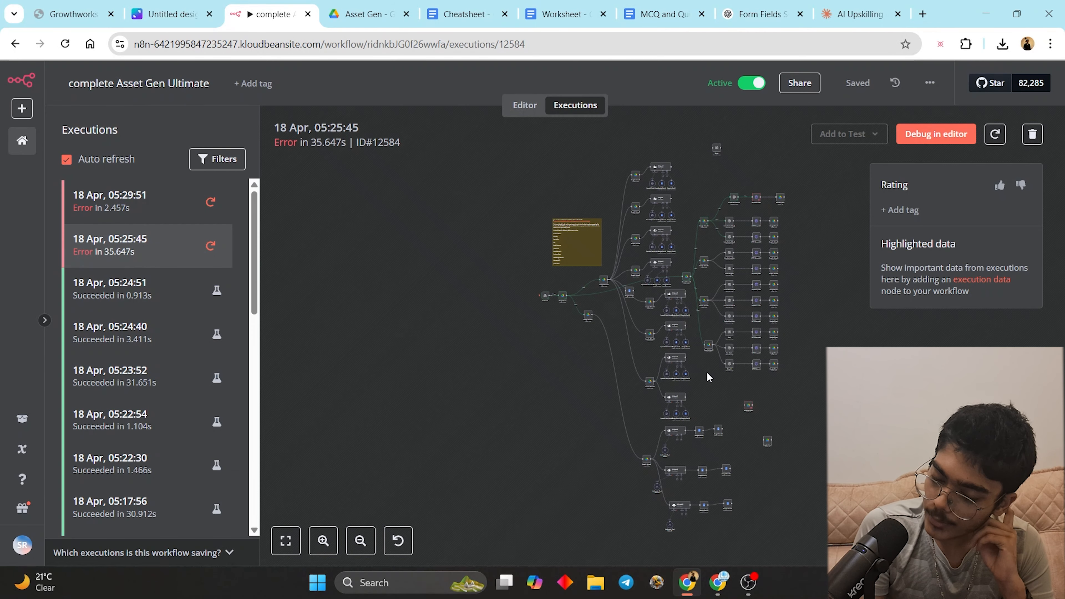
scroll(718, 380, up, 5)
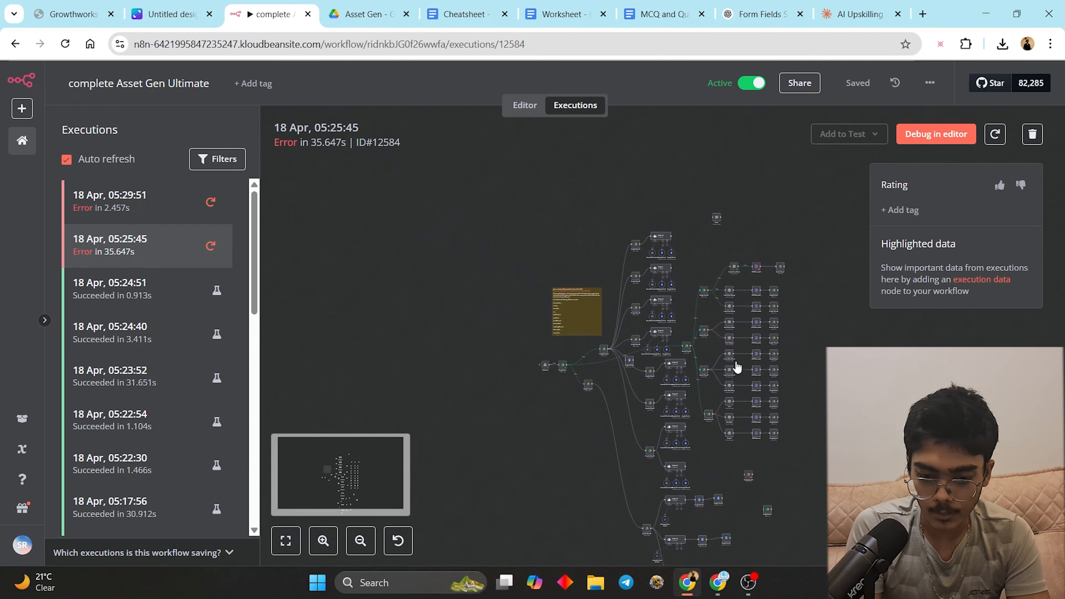
scroll(767, 272, up, 6)
scroll(768, 214, down, 5)
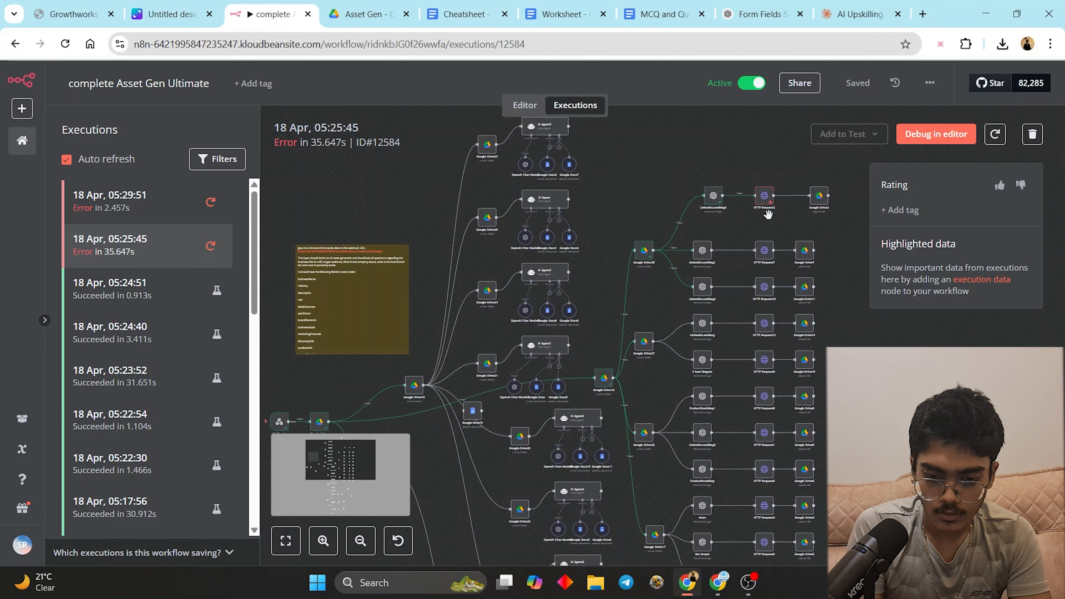
scroll(803, 502, down, 3)
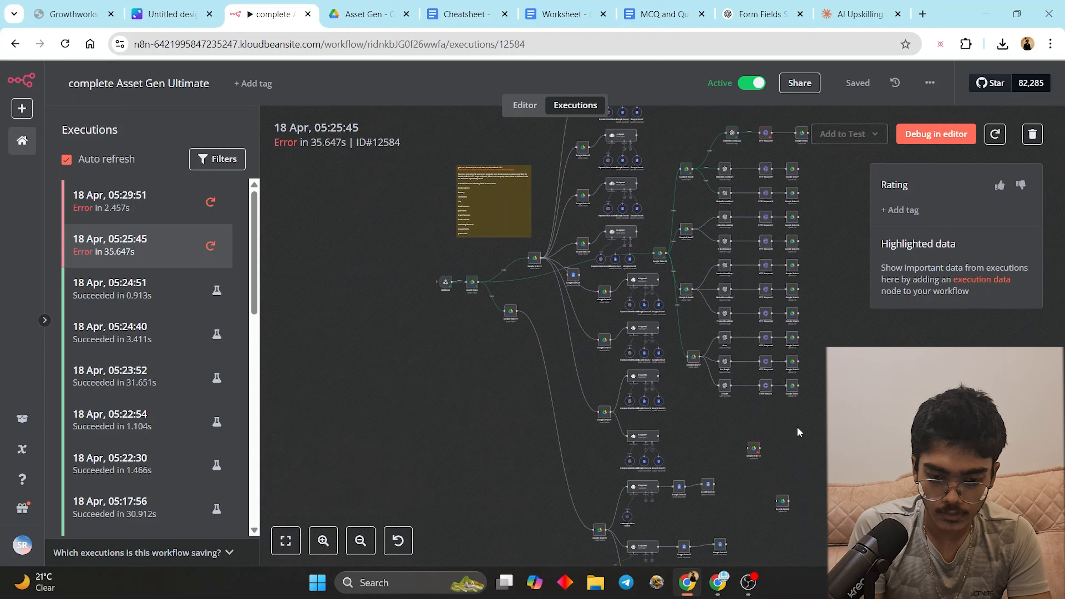
scroll(822, 431, up, 2)
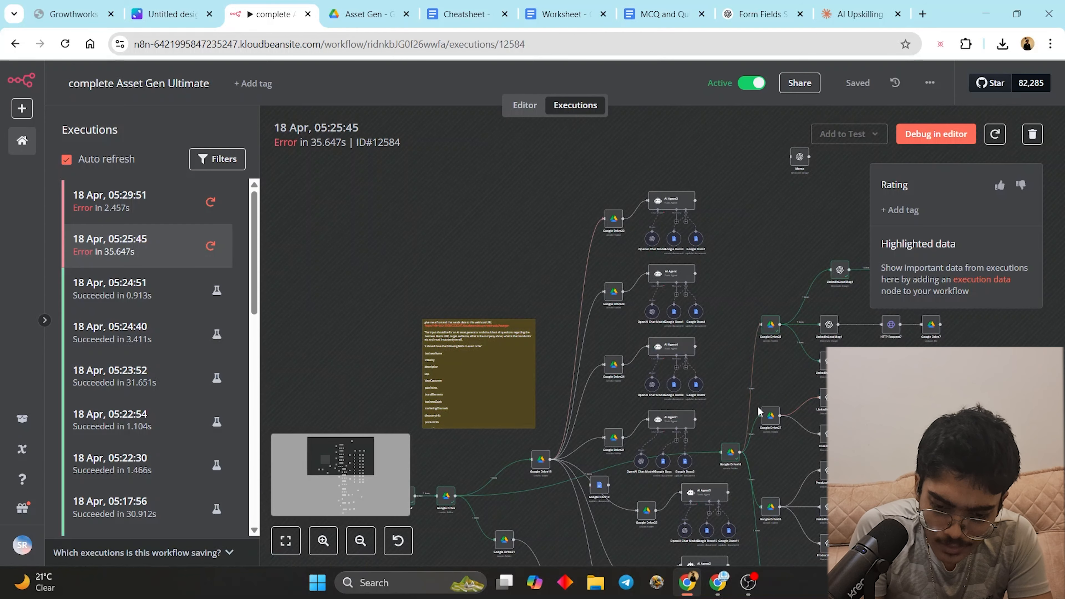
scroll(764, 384, up, 1)
drag(764, 384, 598, 400)
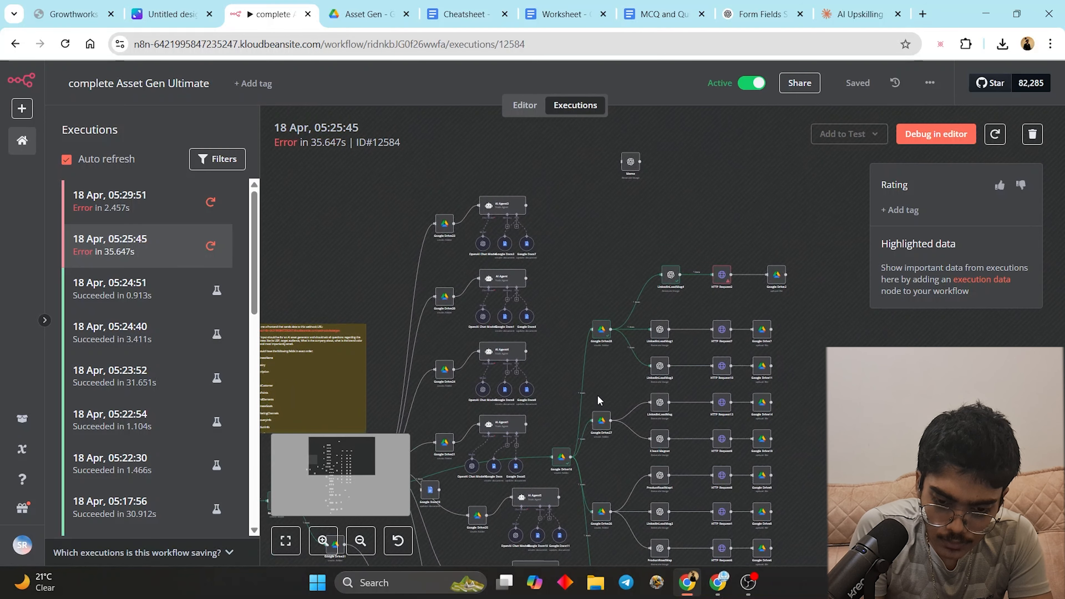
click(525, 106)
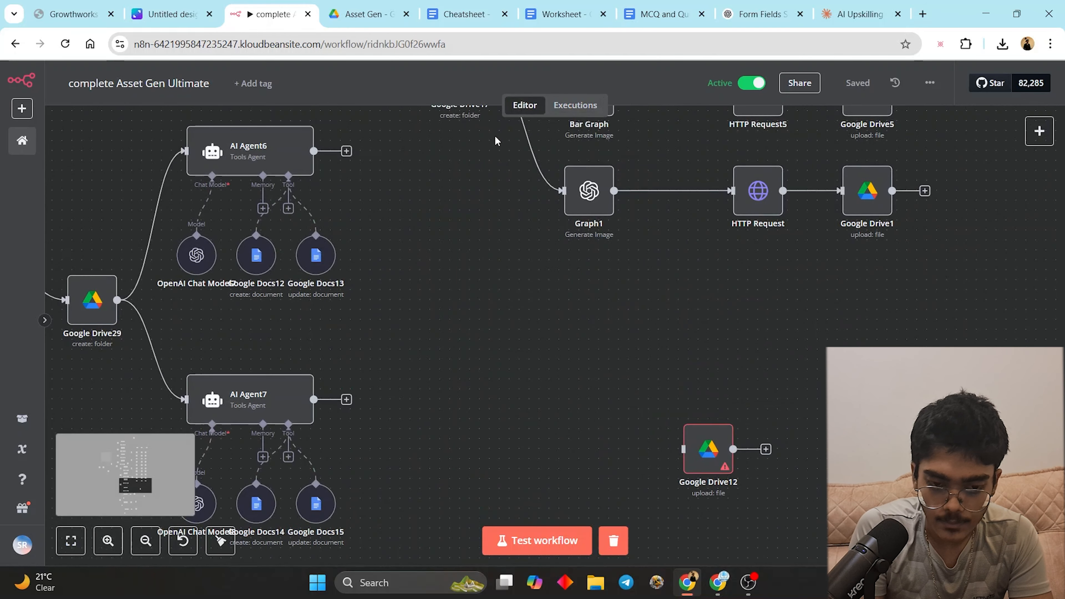
click(575, 106)
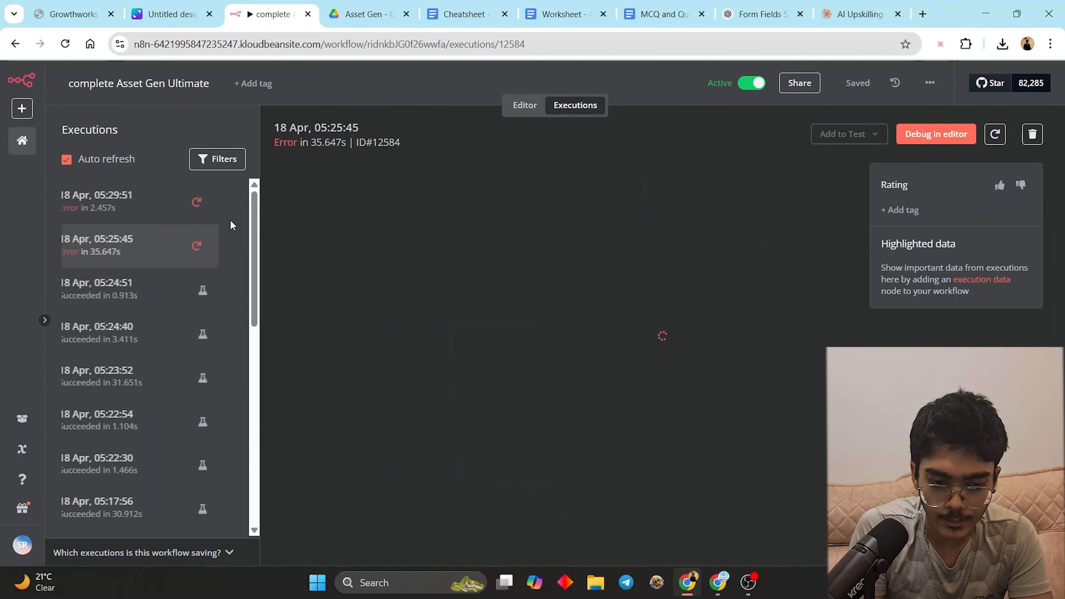
- Debug the failed run in the editor, unpin its data, and set HTTP Request2's URL to {{ $json.url }}
click(934, 134)
click(647, 370)
double_click(456, 202)
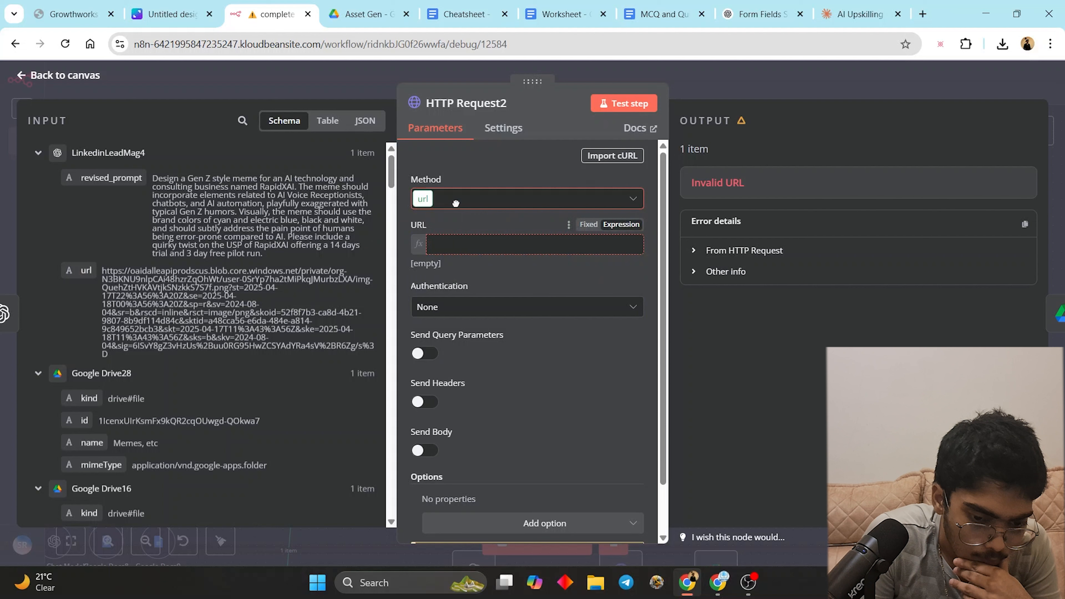
click(451, 245)
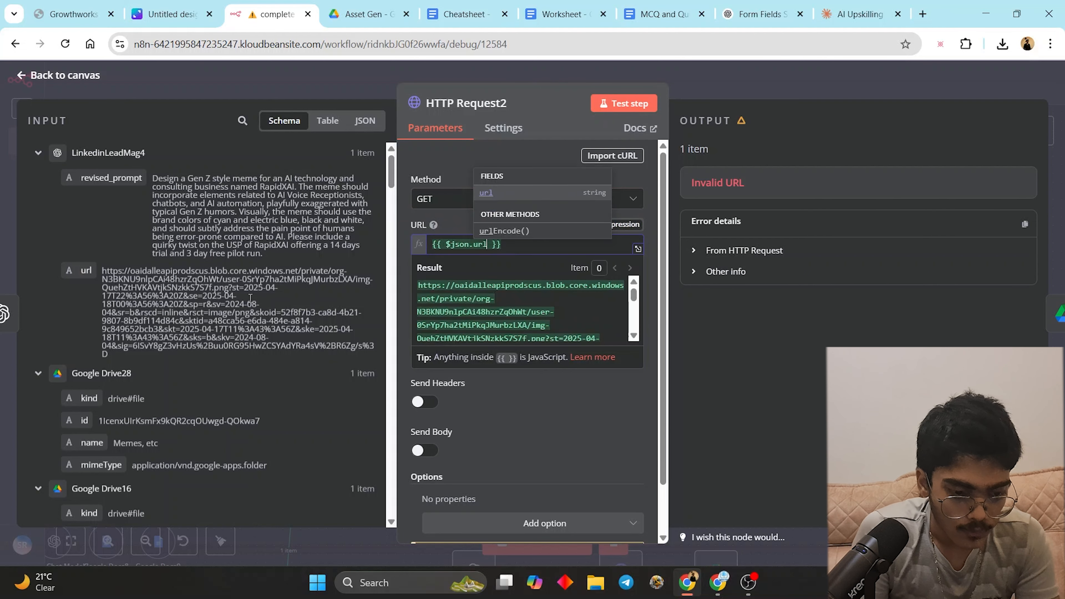
click(250, 297)
- Open the generated image's url in a new browser tab to confirm the image loads
drag(138, 351, 107, 271)
key(ctrl+c)
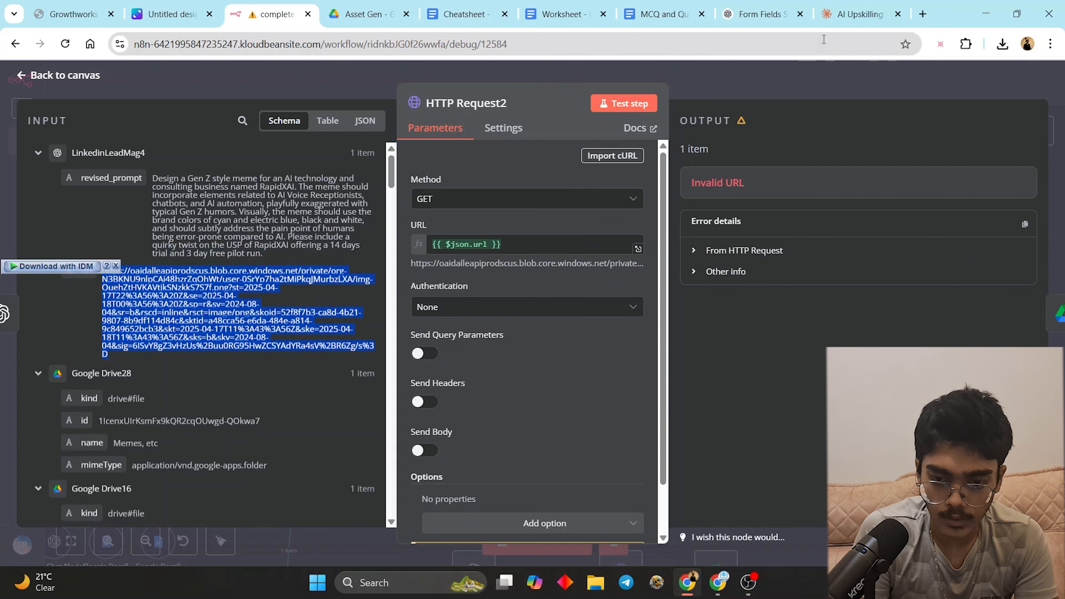
key(ctrl+t)
key(ctrl+v)
click(623, 71)
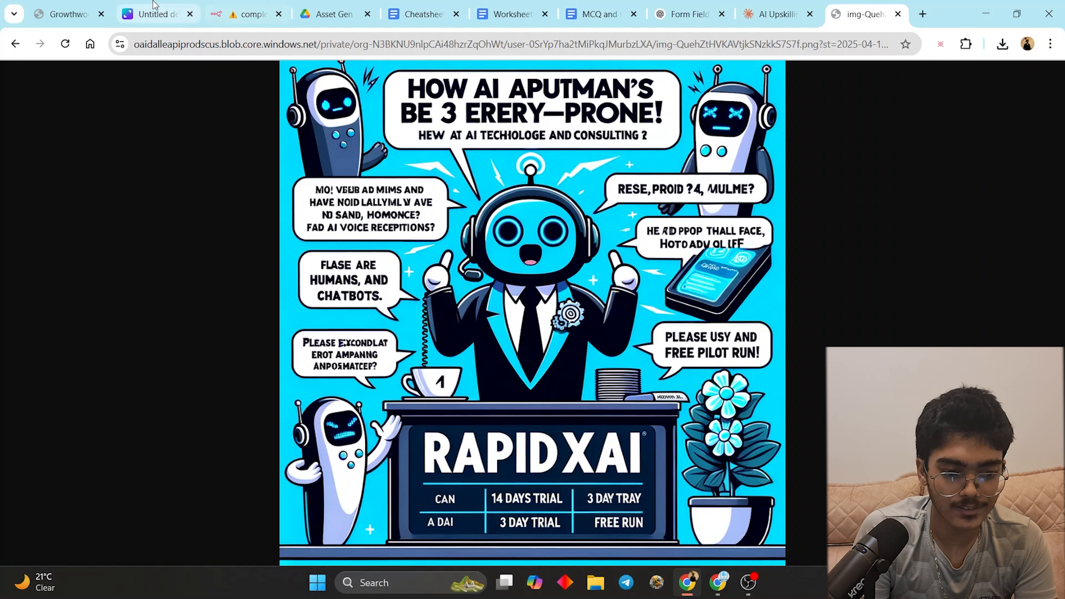
click(155, 14)
click(247, 14)
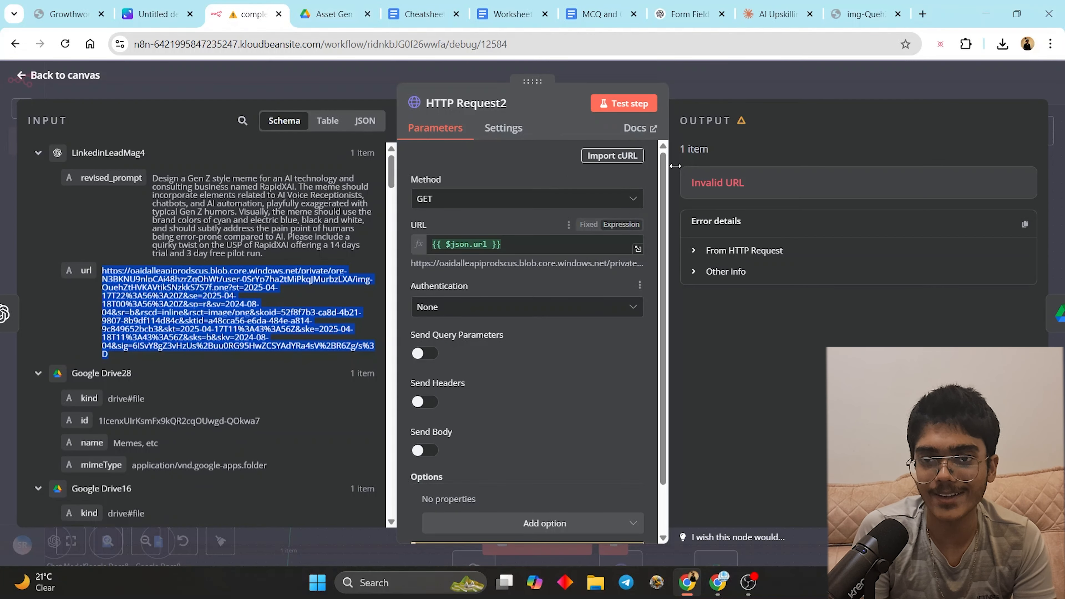
- Check the Google Drive2 node, test the HTTP Request2 step, and view the new client folder in Asset Gen
click(747, 81)
double_click(753, 271)
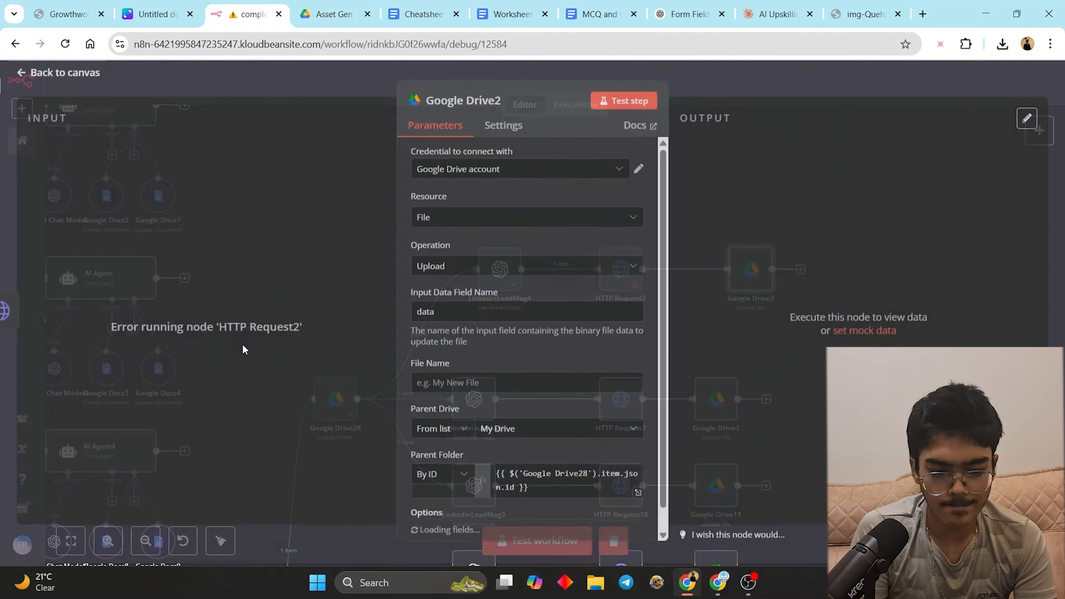
click(763, 79)
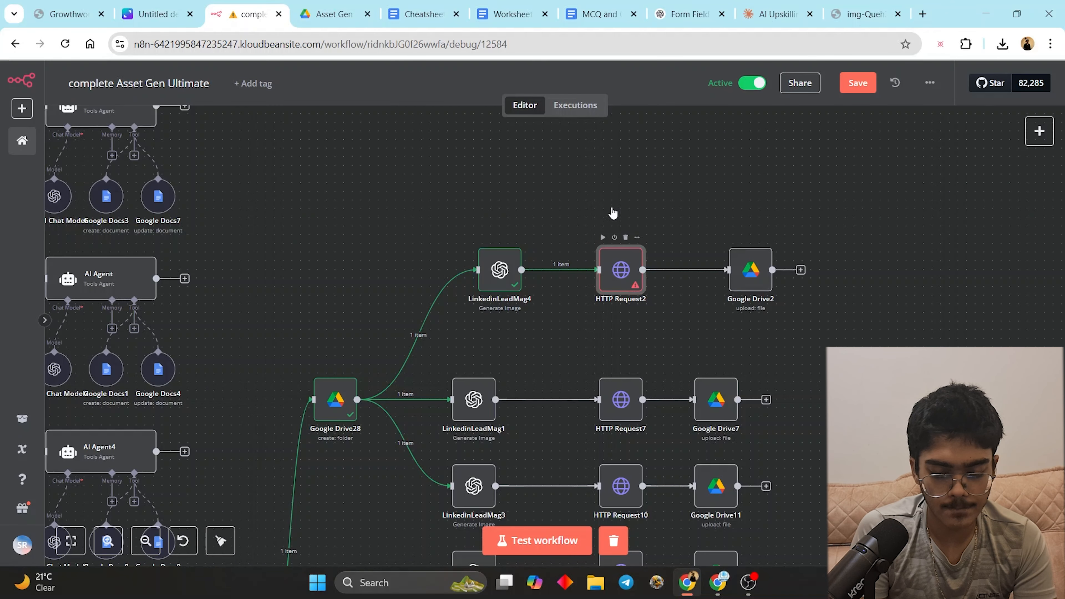
double_click(616, 268)
click(635, 107)
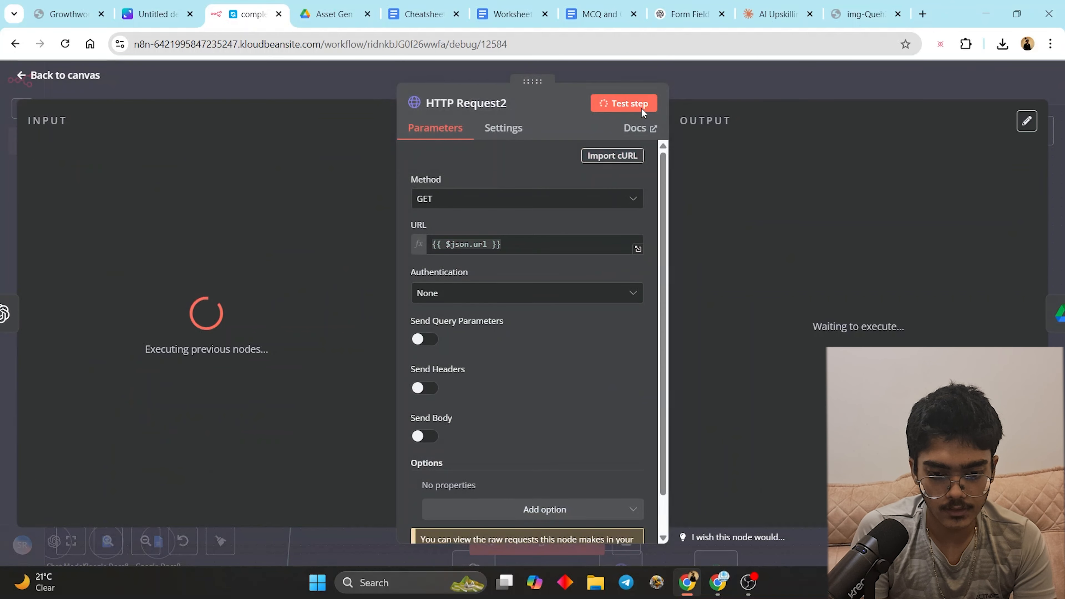
click(778, 64)
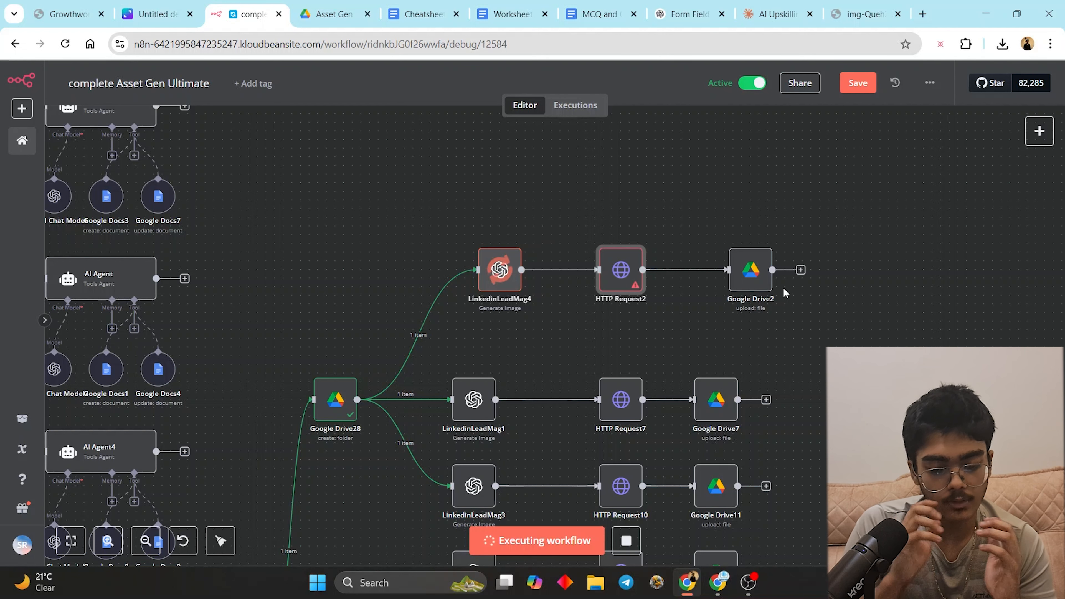
click(334, 14)
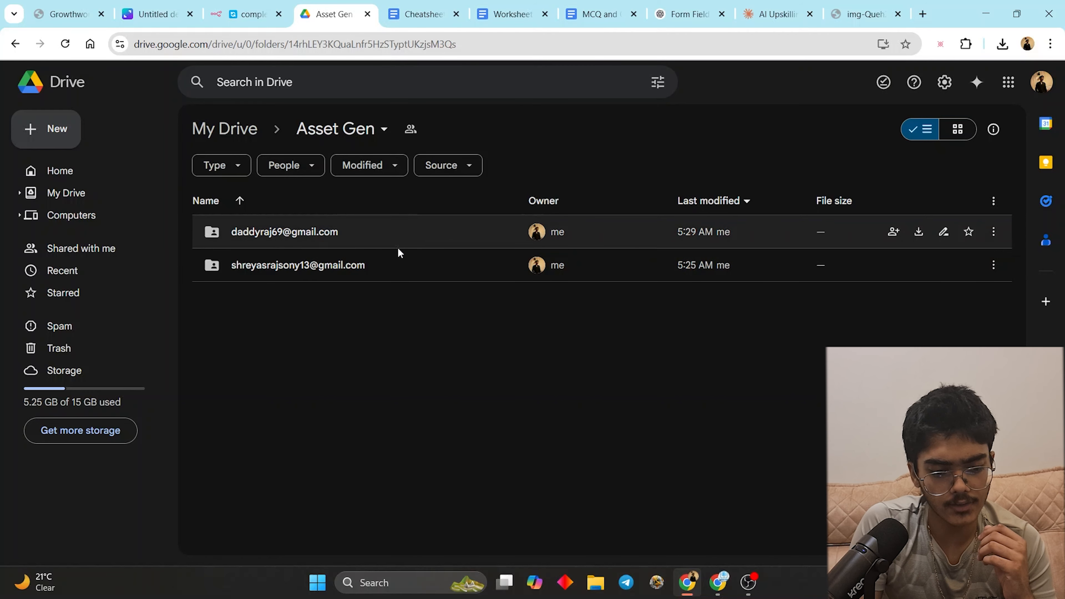
- Open the newest output folder's Visual Assets > Memes, etc folder in Google Drive
click(399, 235)
double_click(399, 235)
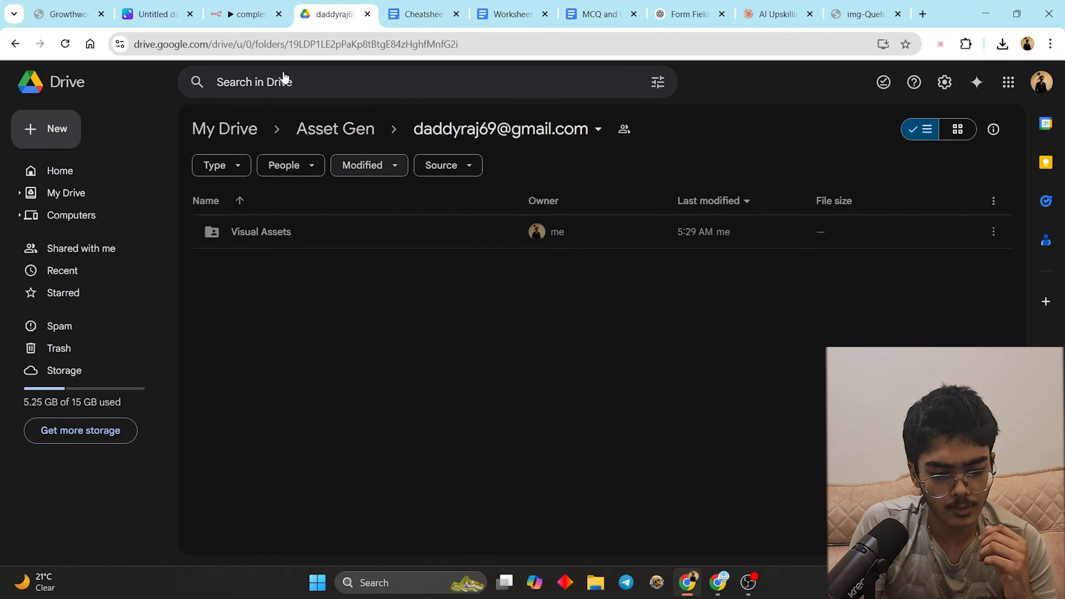
double_click(292, 238)
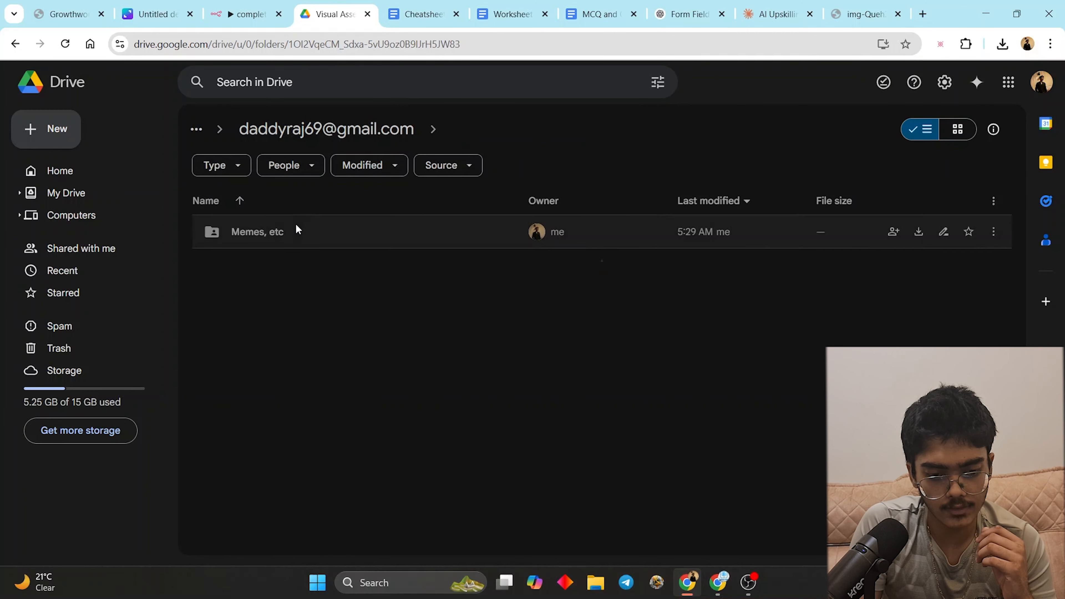
double_click(299, 238)
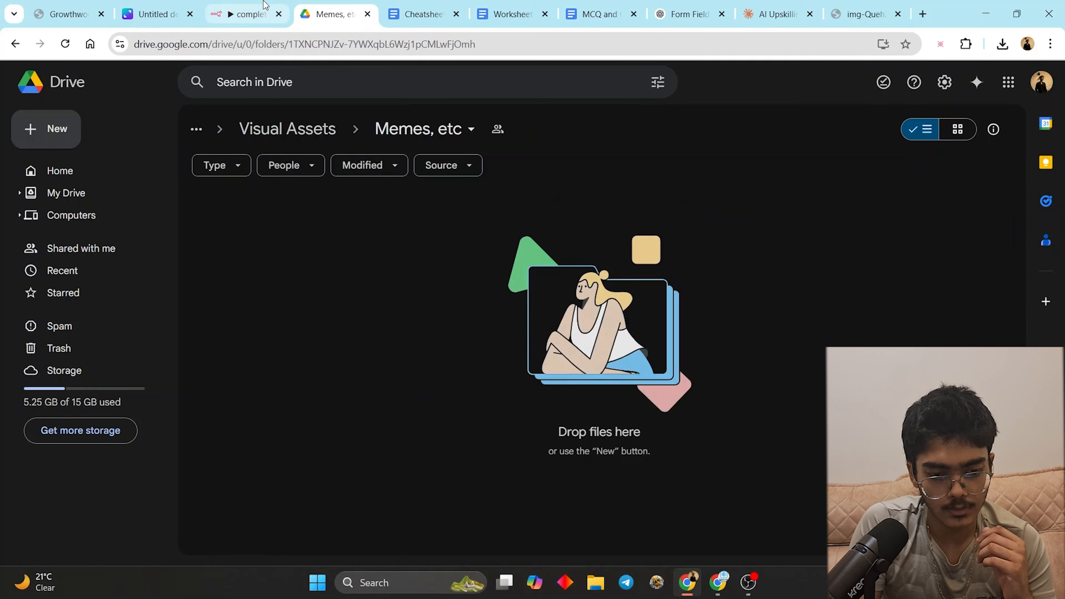
- Run the Google Drive2 upload node's test step in n8n
click(248, 13)
double_click(745, 276)
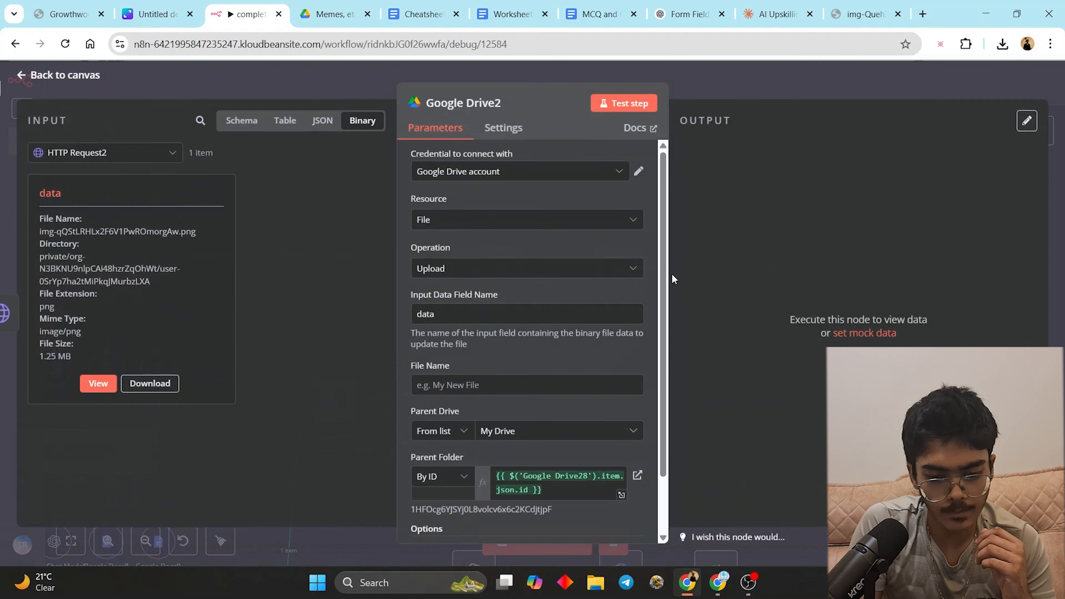
click(630, 105)
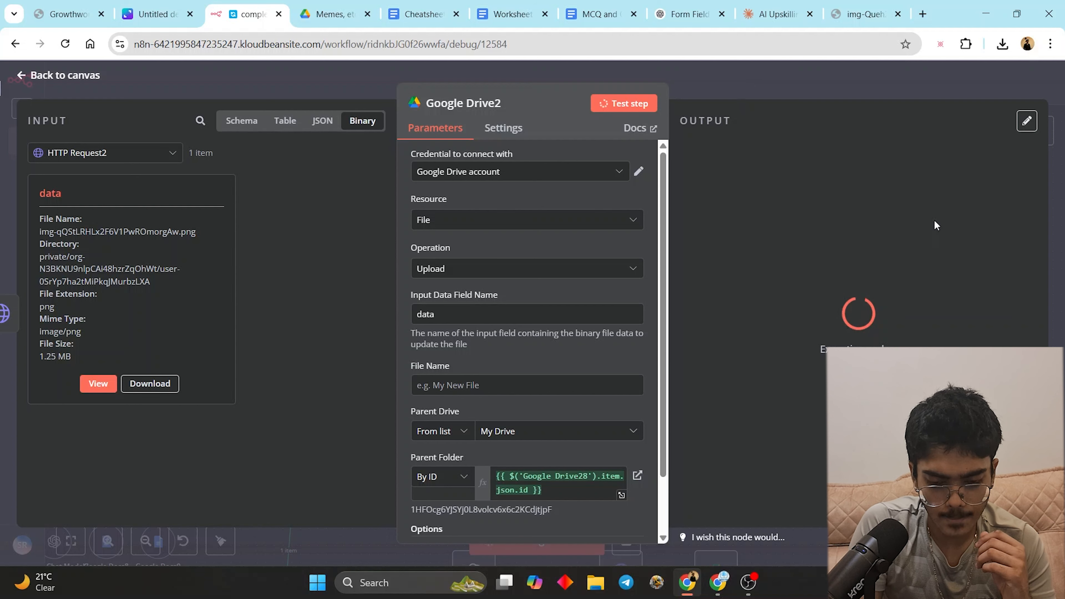
scroll(578, 462, down, 2)
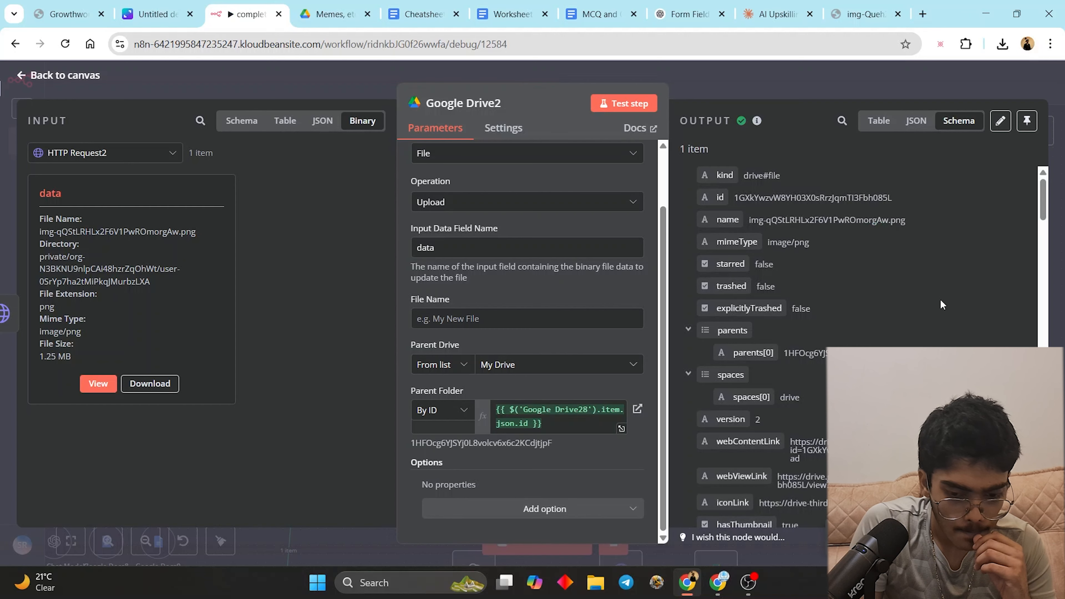
scroll(941, 305, down, 5)
- Reopen the newest Memes, etc folder in Drive and preview the uploaded meme PNG
click(331, 13)
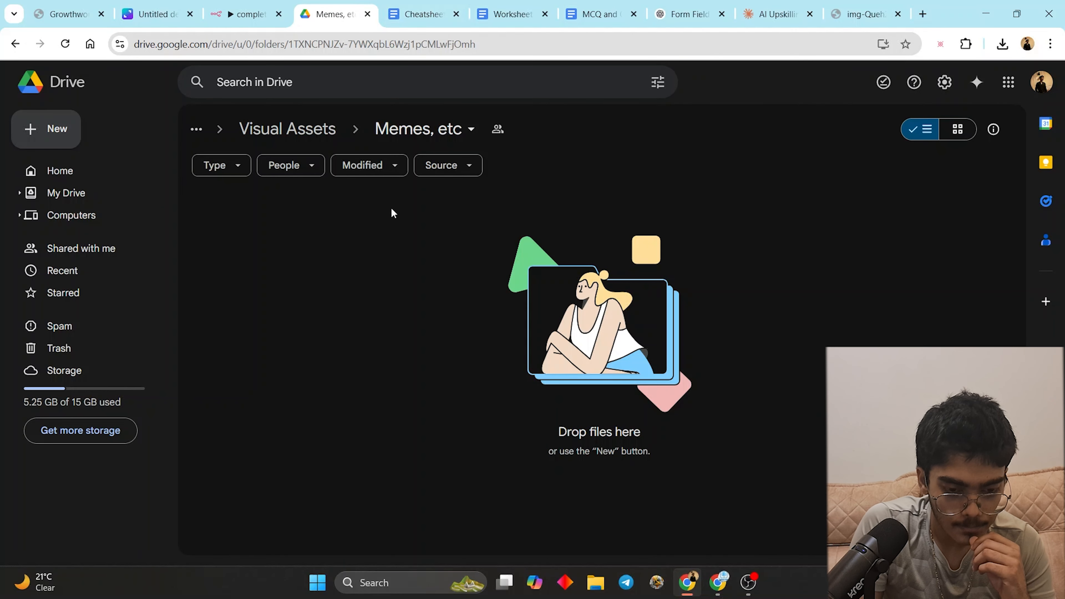
click(308, 130)
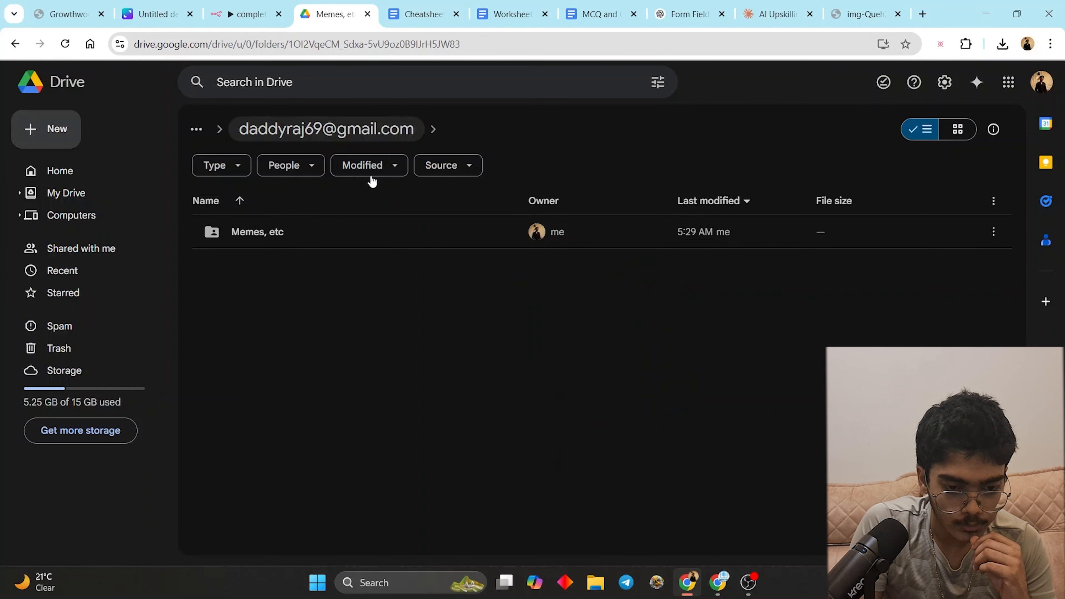
click(372, 134)
click(316, 133)
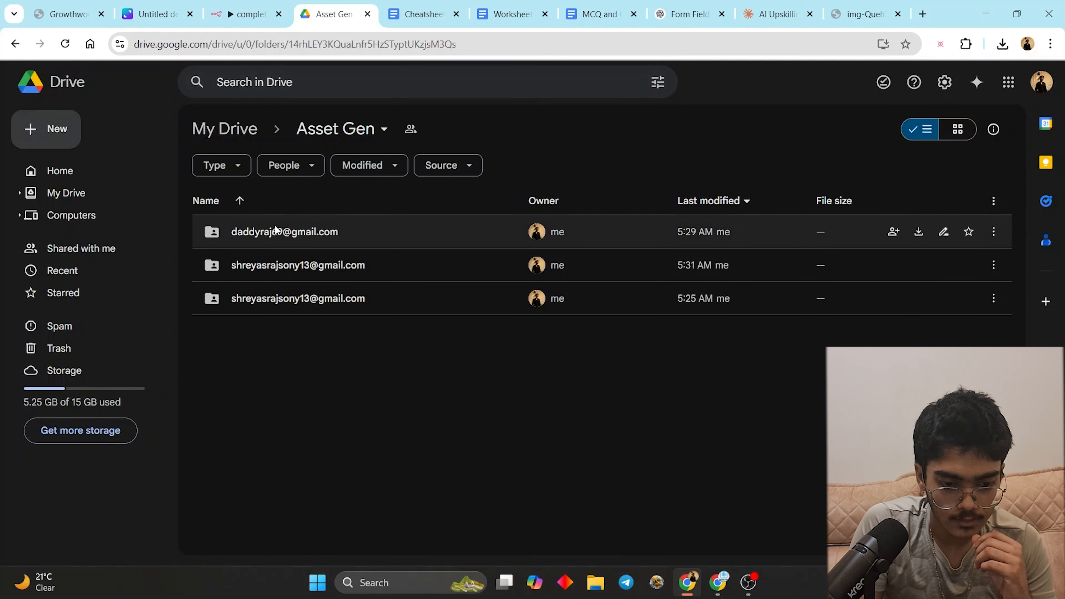
double_click(293, 264)
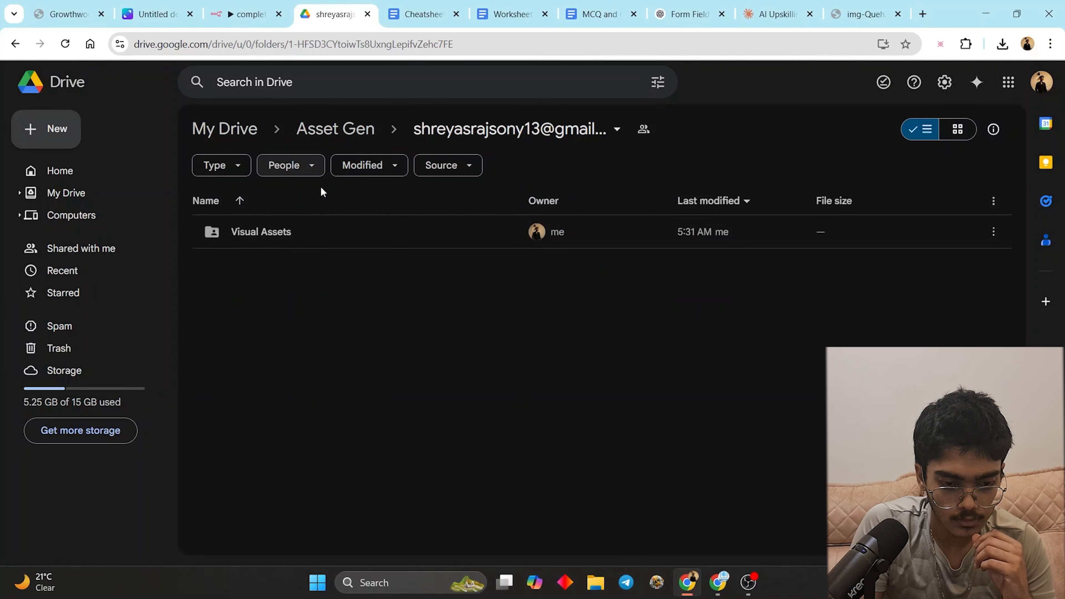
double_click(312, 227)
double_click(306, 232)
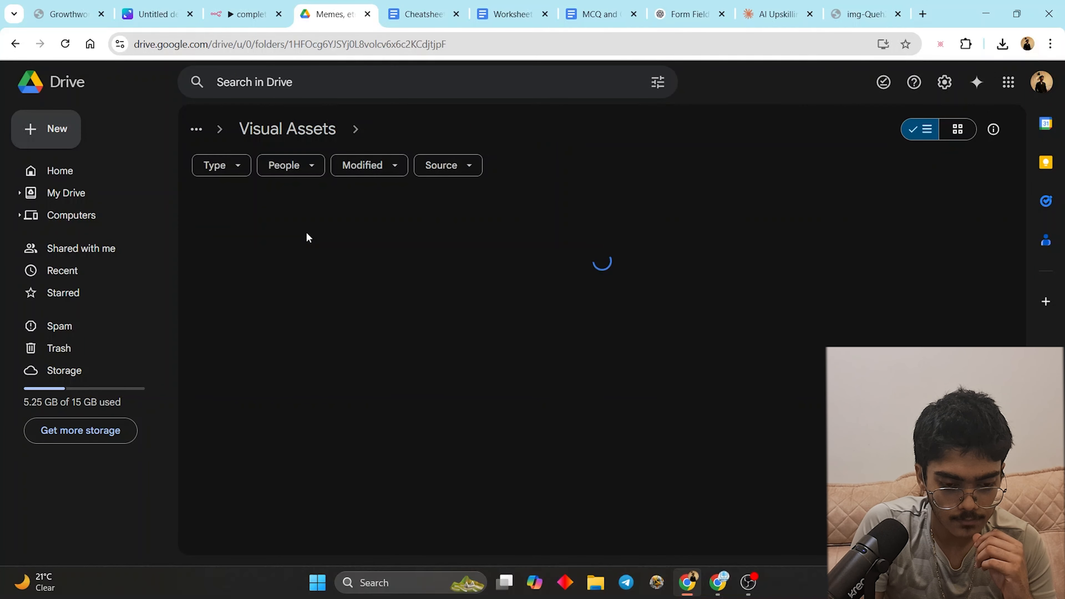
double_click(294, 236)
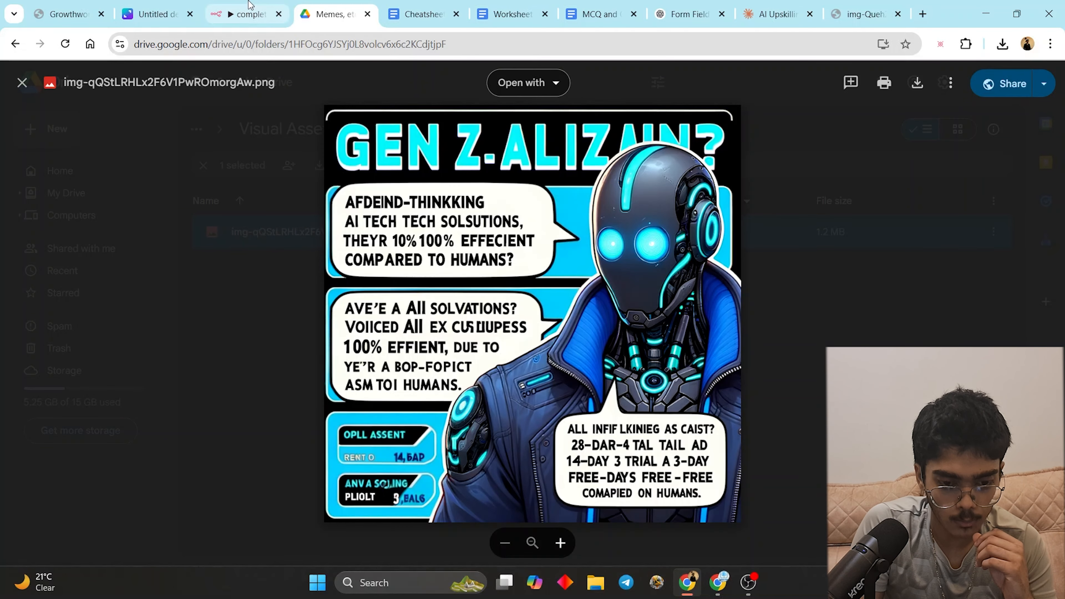
- Load the failed 05:29:51 execution into the editor and unpin the Webhook data
click(235, 5)
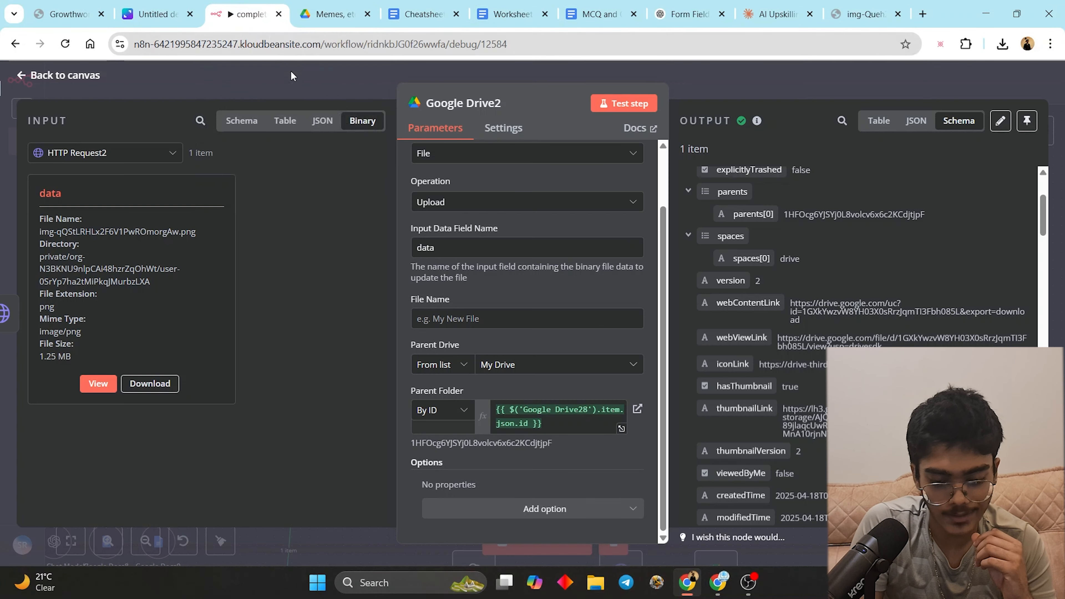
click(720, 96)
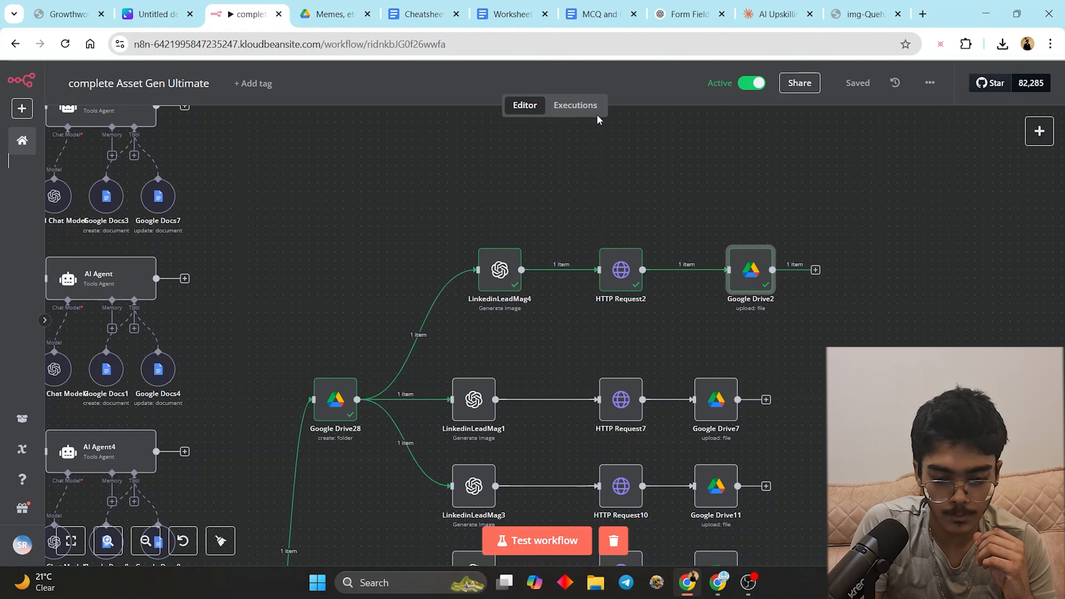
click(559, 113)
click(176, 289)
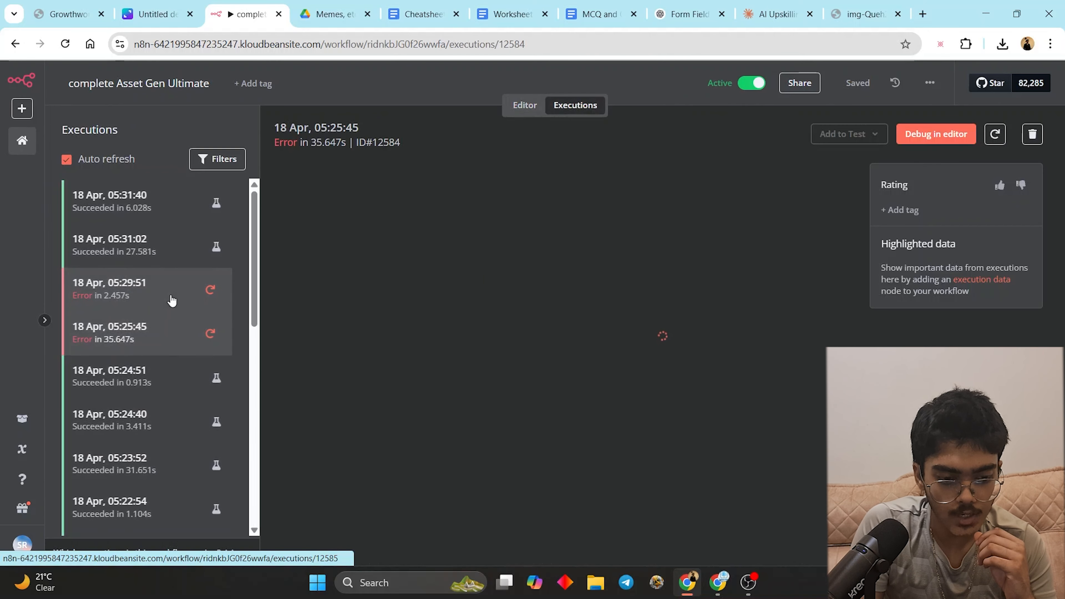
click(936, 134)
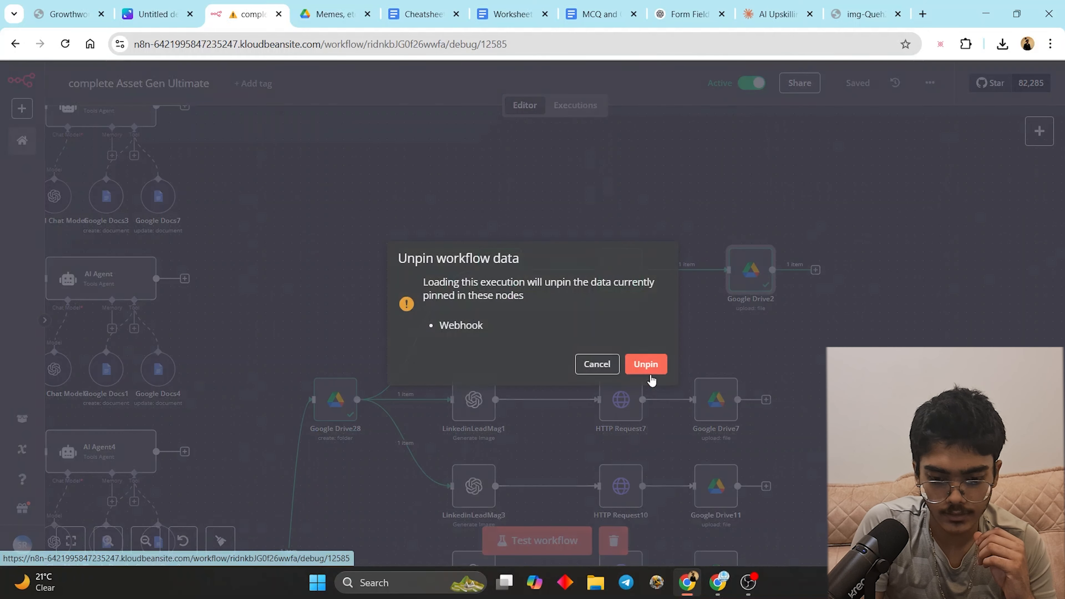
click(660, 370)
- Rerun the whole workflow and open the erroring LinkedinLeadMag4 image node
click(552, 539)
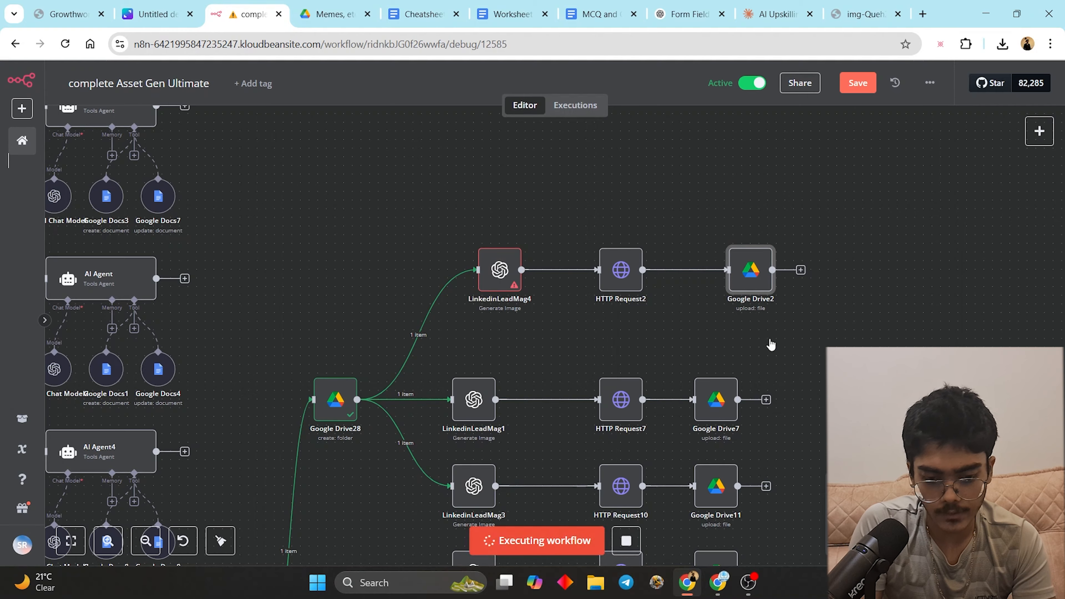
scroll(770, 347, down, 8)
scroll(640, 401, up, 6)
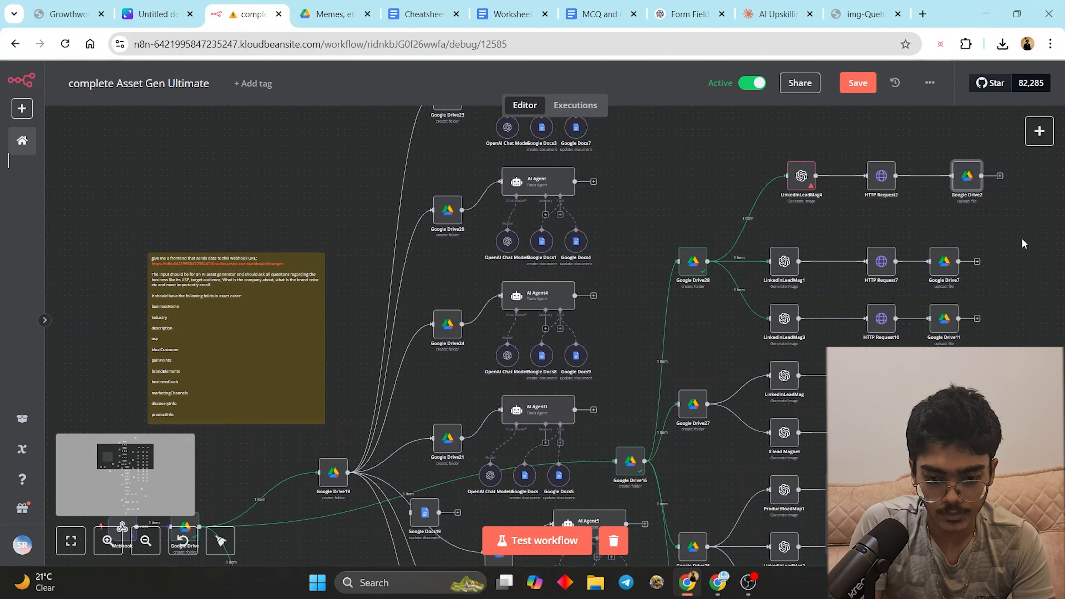
scroll(995, 245, right, 5)
scroll(995, 245, up, 1)
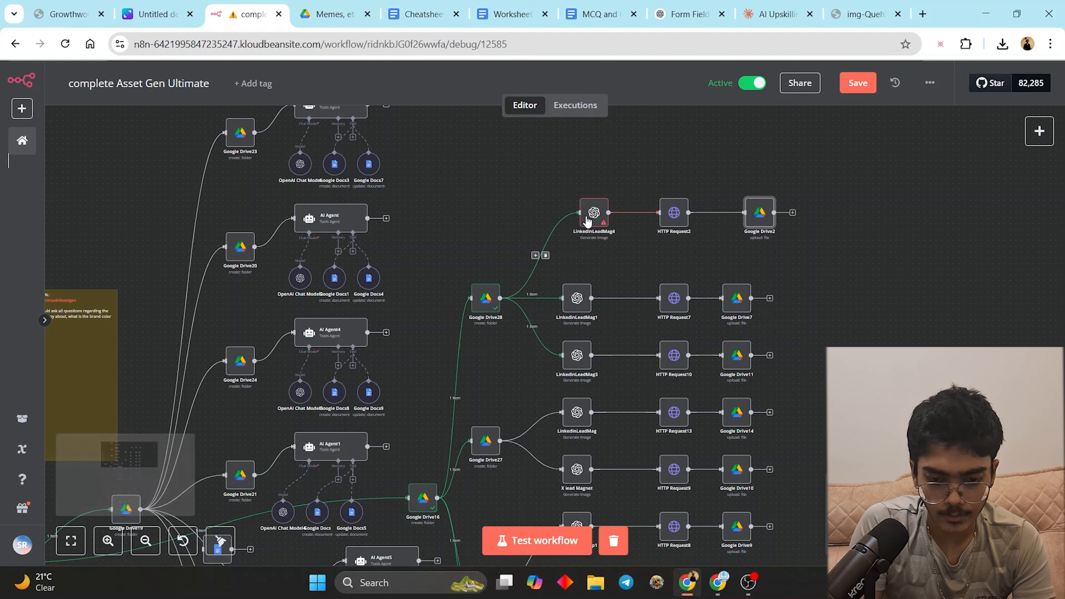
double_click(594, 212)
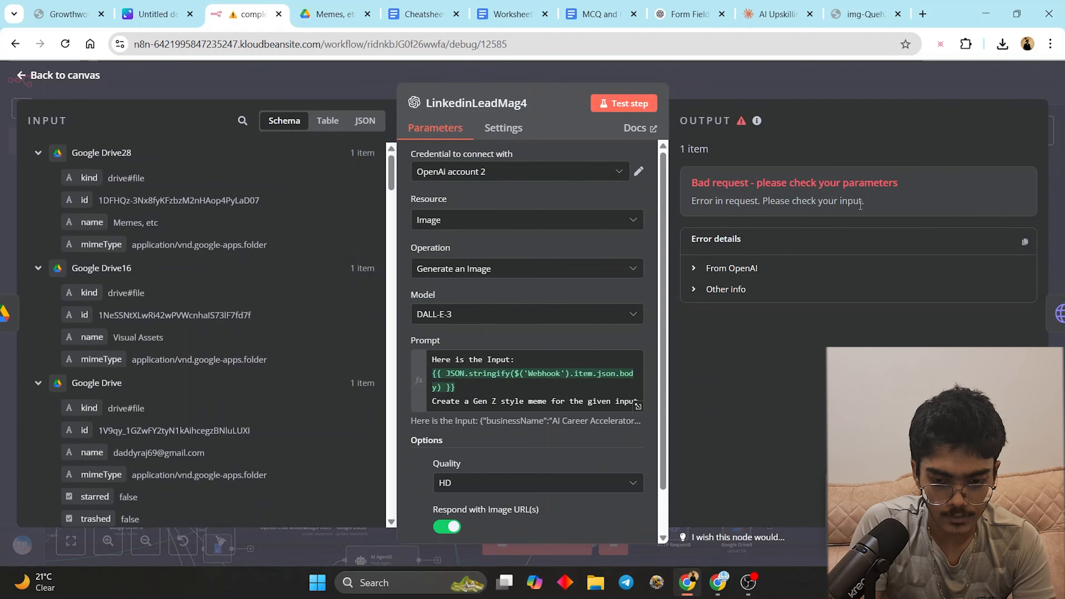
- Inspect LinkedinLeadMag4's full Prompt expression and its result
scroll(551, 354, down, 2)
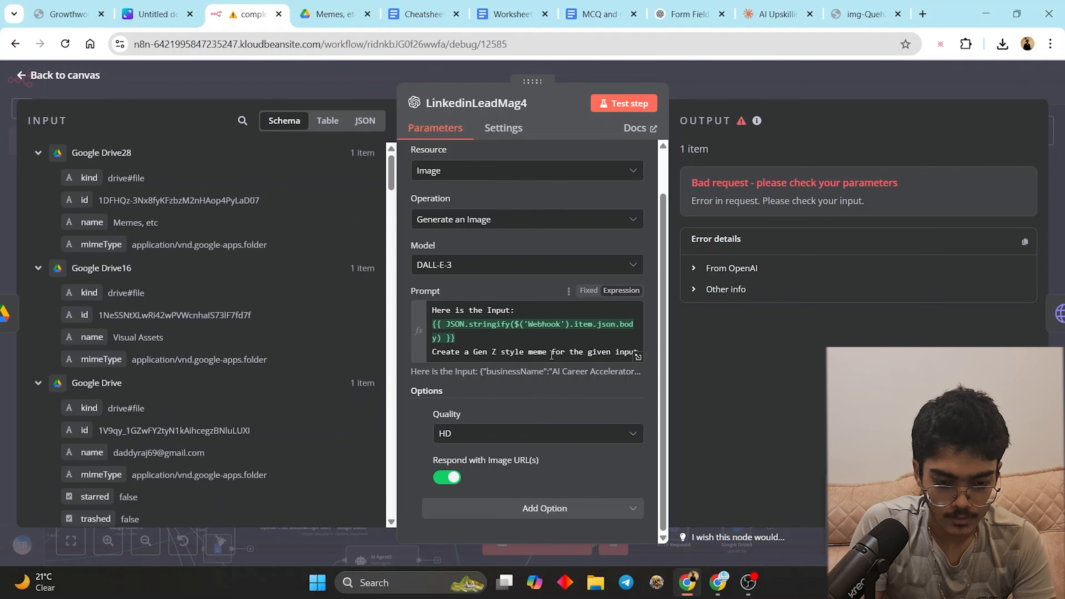
click(637, 356)
scroll(832, 294, down, 8)
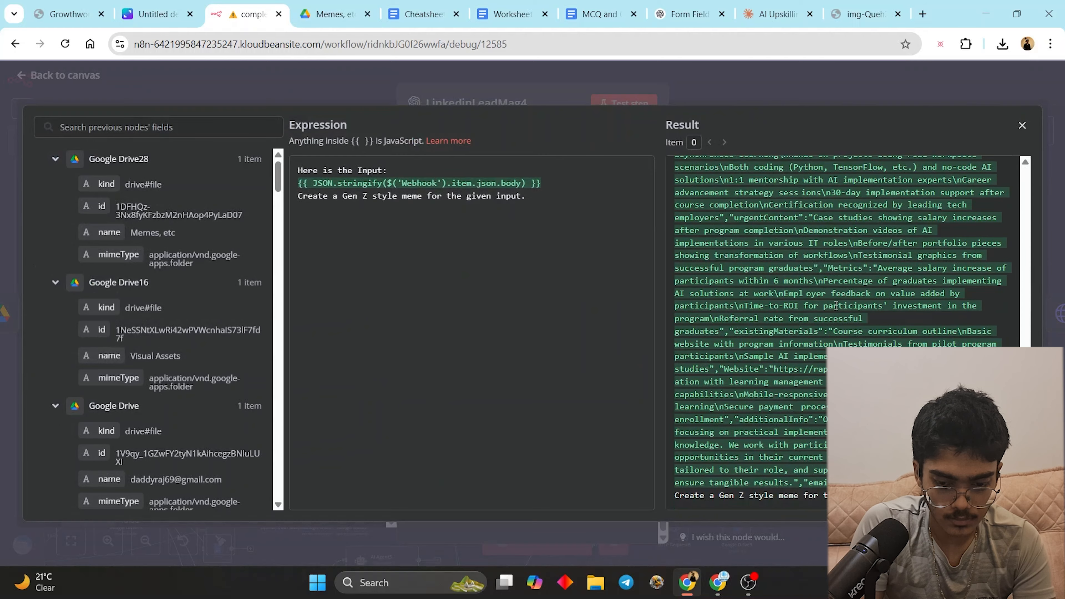
click(1054, 250)
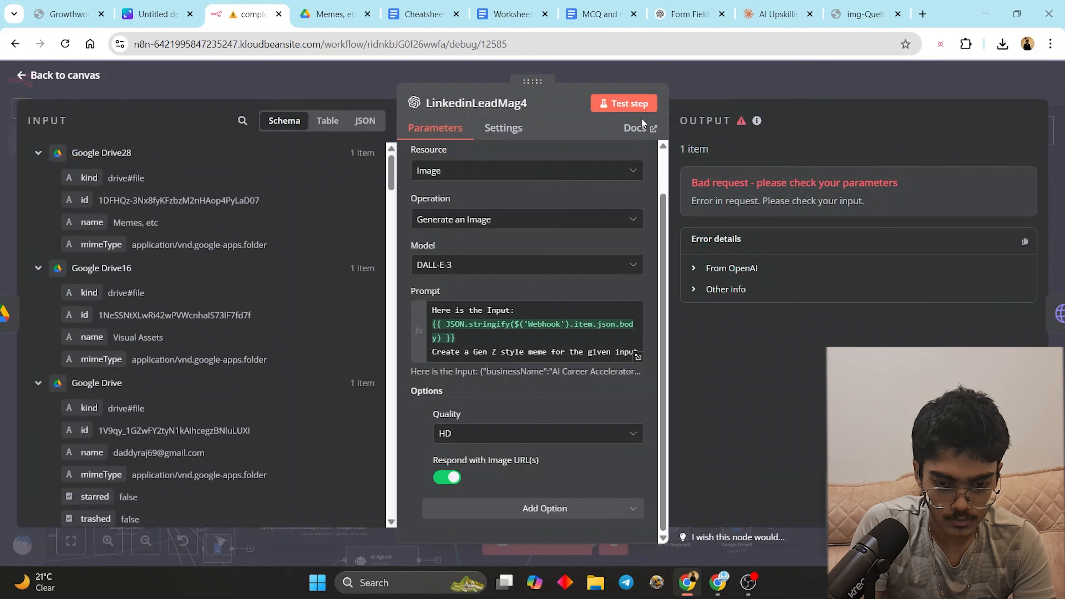
- Retest LinkedinLeadMag4 and expand the From OpenAI and Other info error details
click(631, 104)
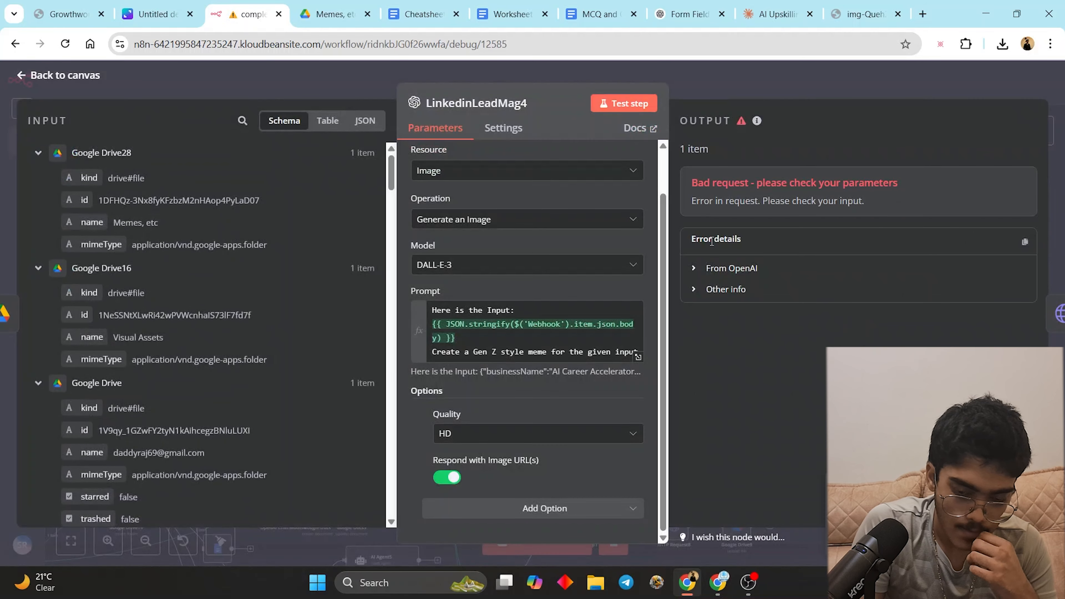
click(722, 271)
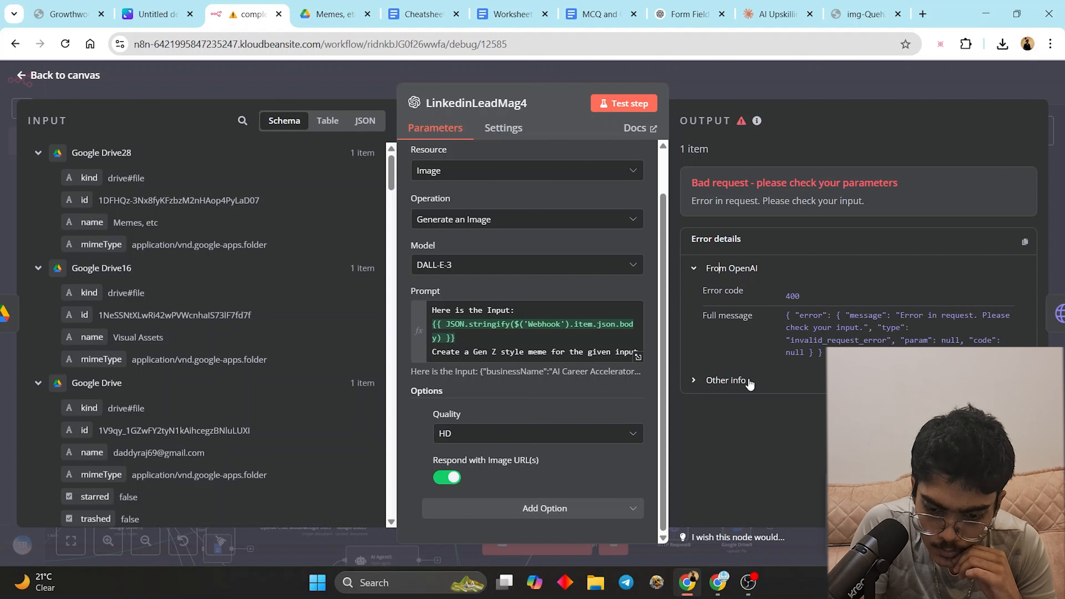
click(723, 380)
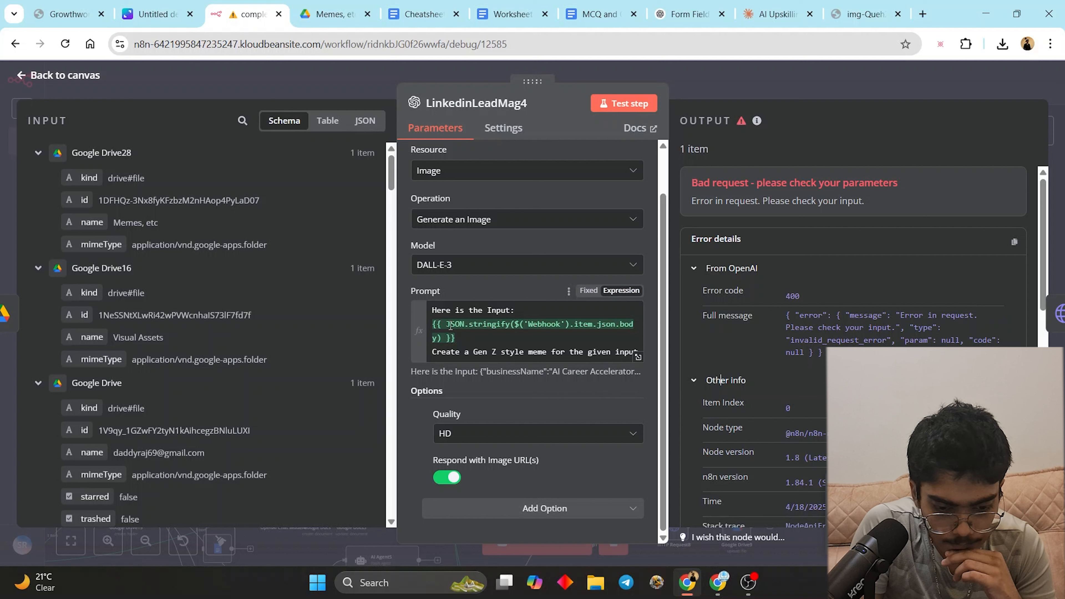
scroll(293, 314, down, 15)
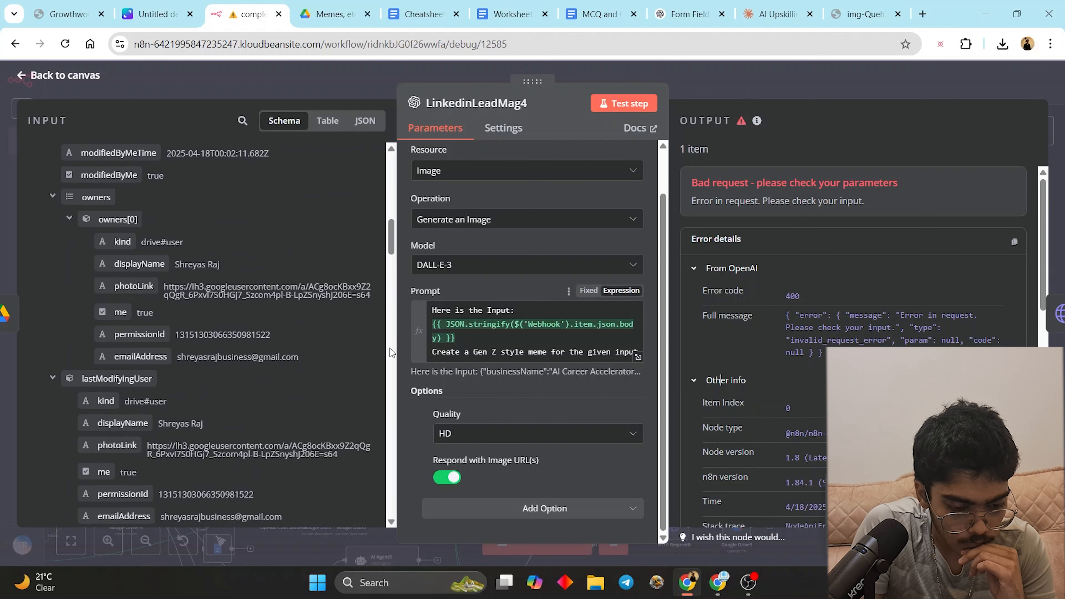
scroll(296, 336, down, 5)
- Load the failed 05:25:45 run, rerun the whole workflow, and save it
key(Escape)
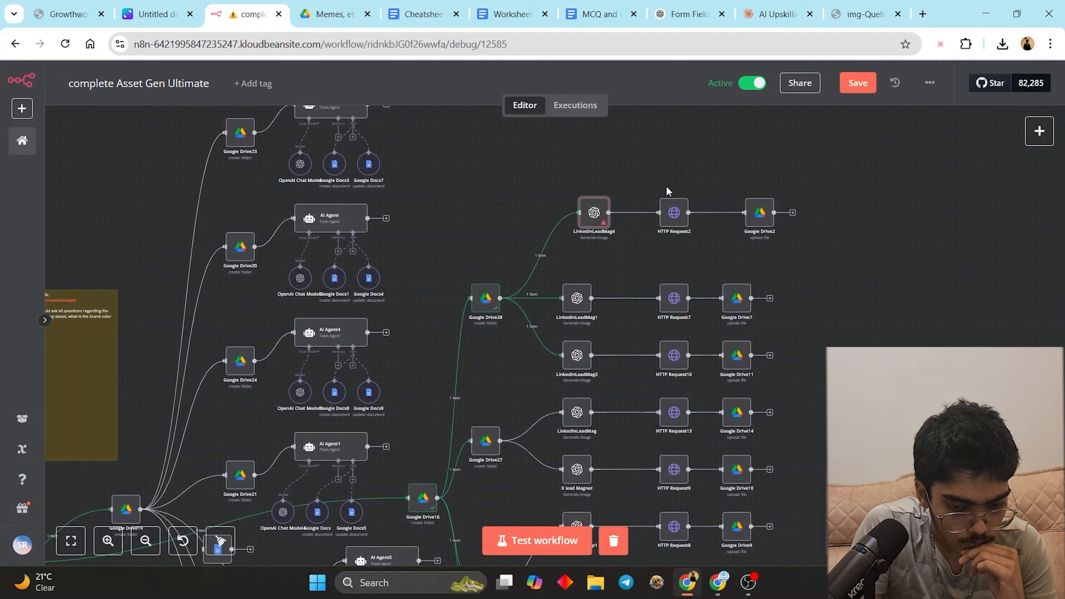
click(589, 111)
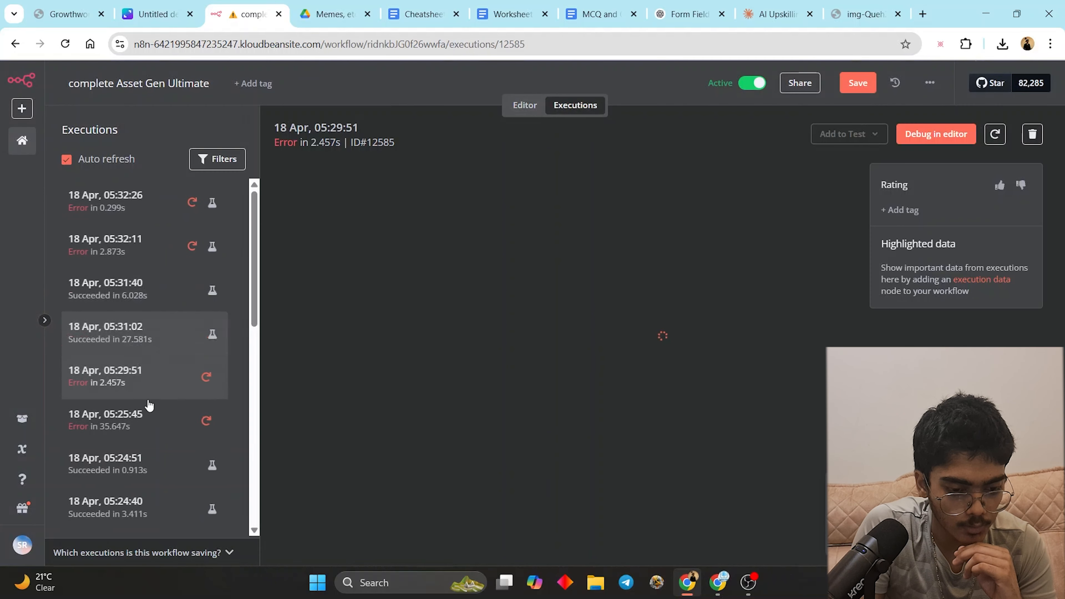
click(167, 419)
click(948, 144)
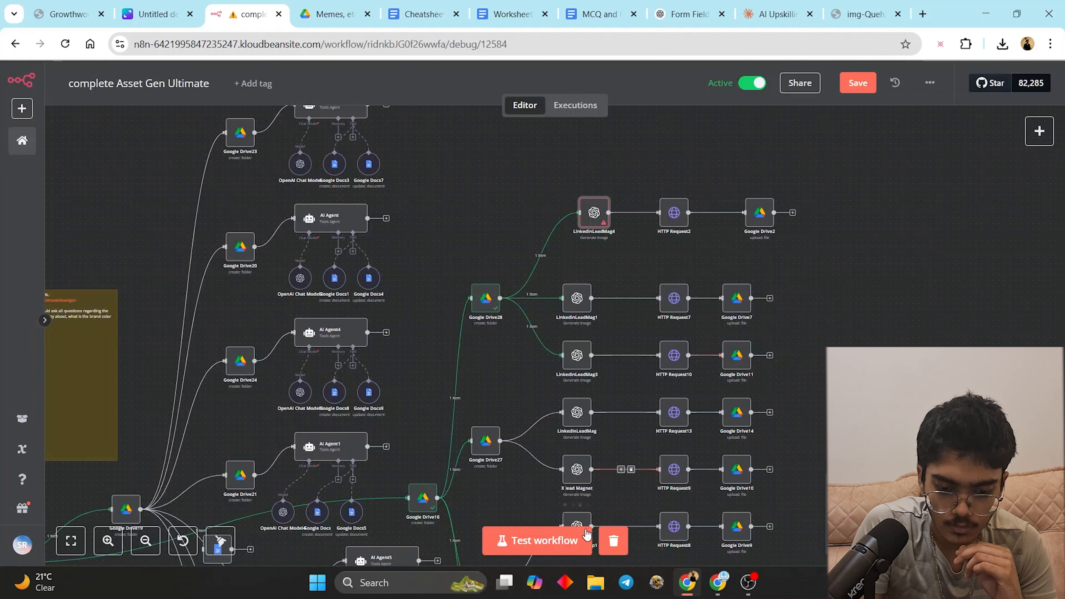
click(577, 541)
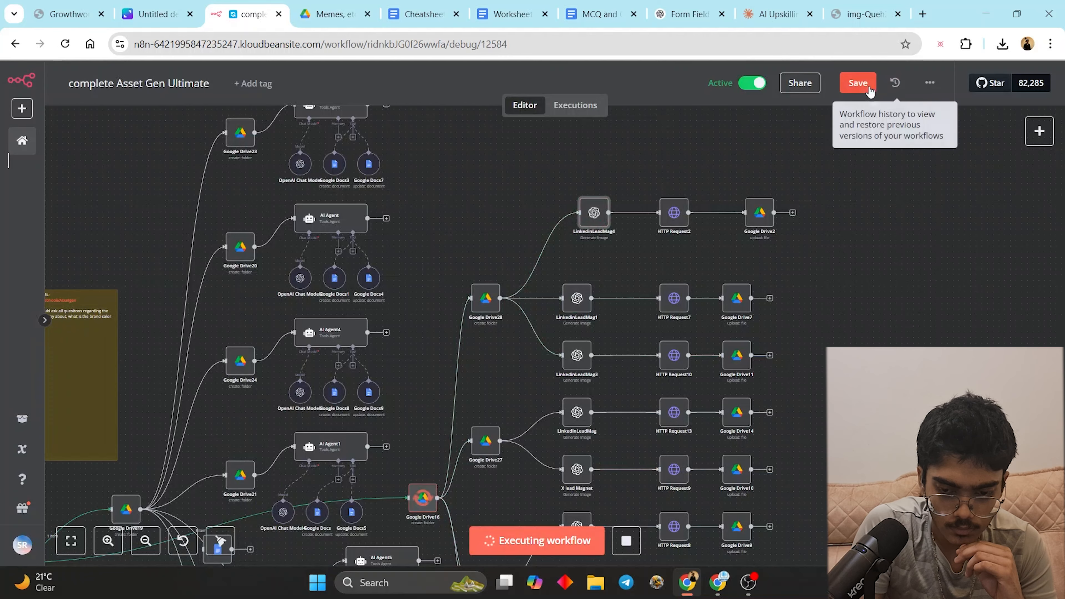
click(857, 83)
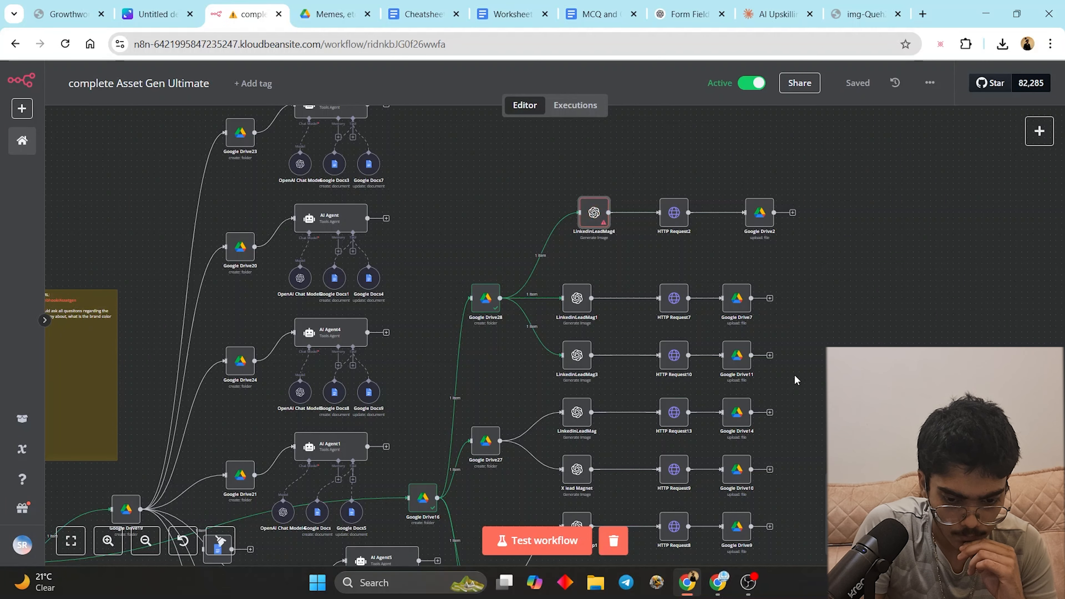
- Load the 05:29:51 run and rerun the workflow with the Webhook data unpinned
drag(931, 130, 544, 247)
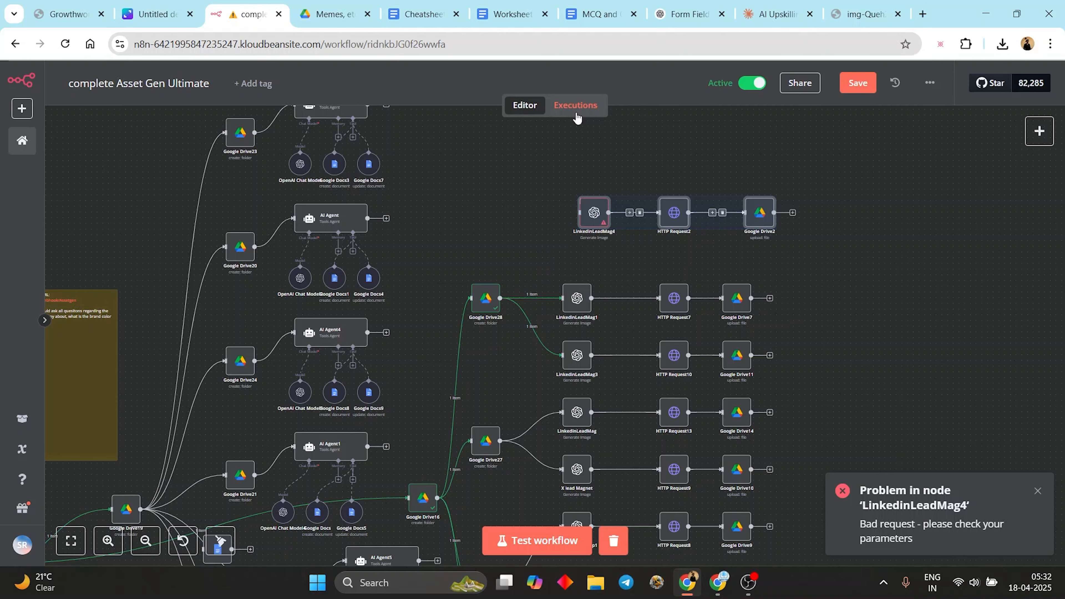
click(576, 105)
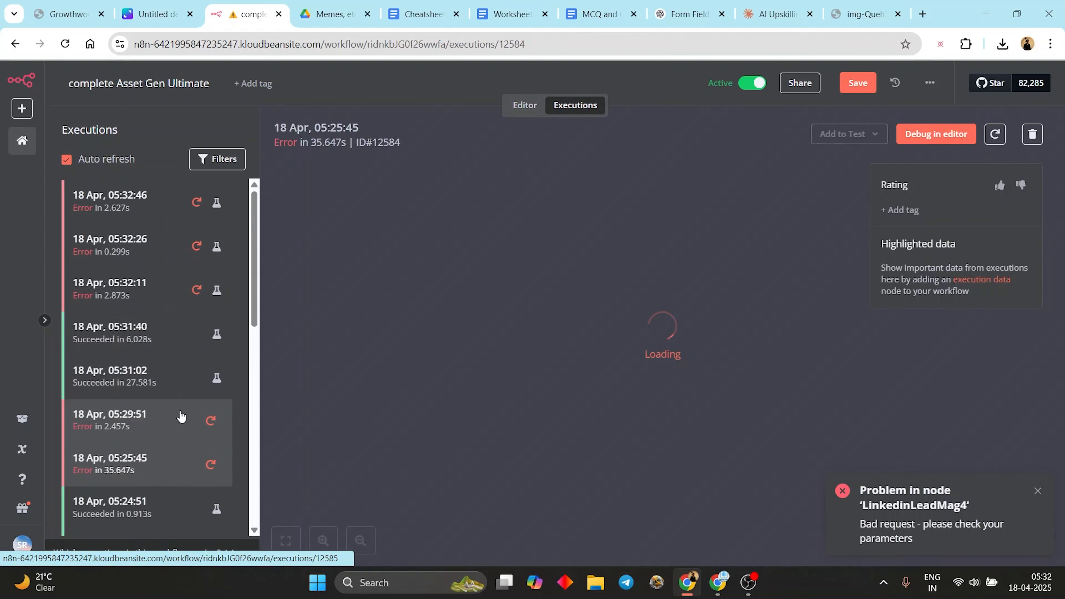
click(935, 134)
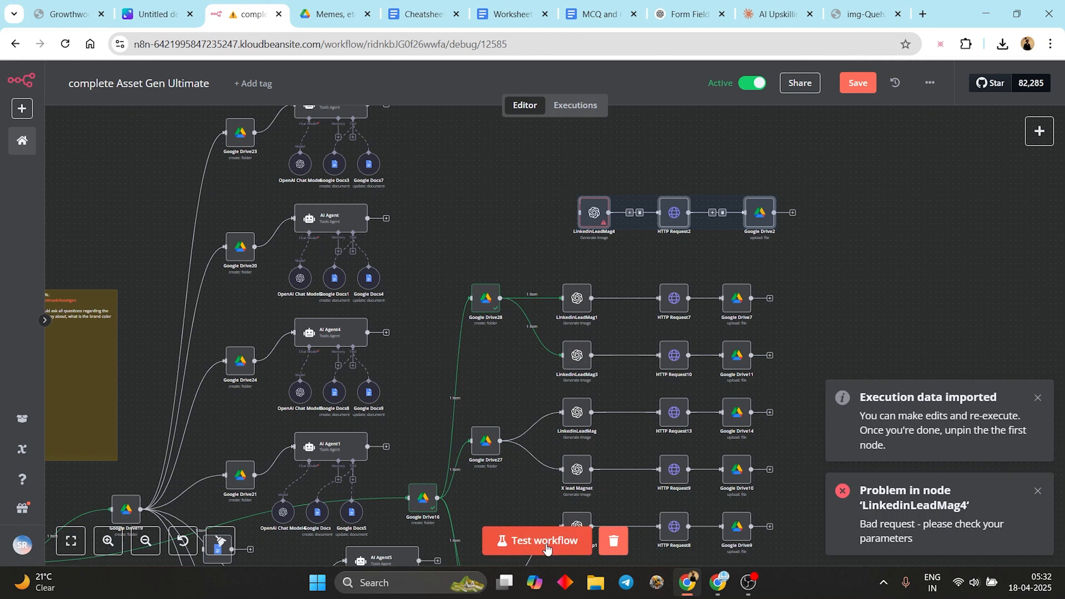
click(548, 548)
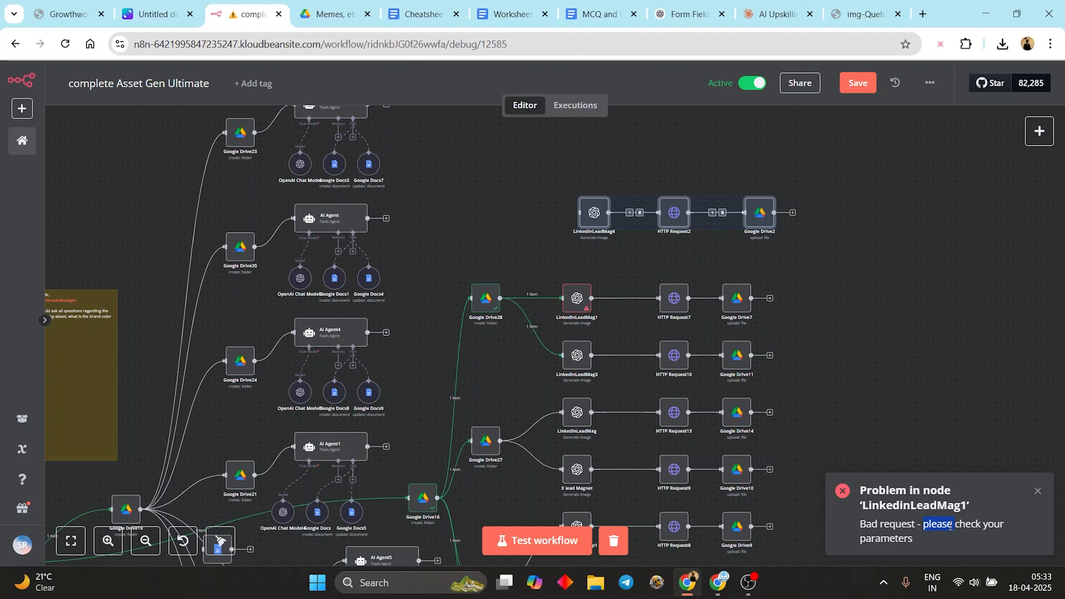
click(988, 446)
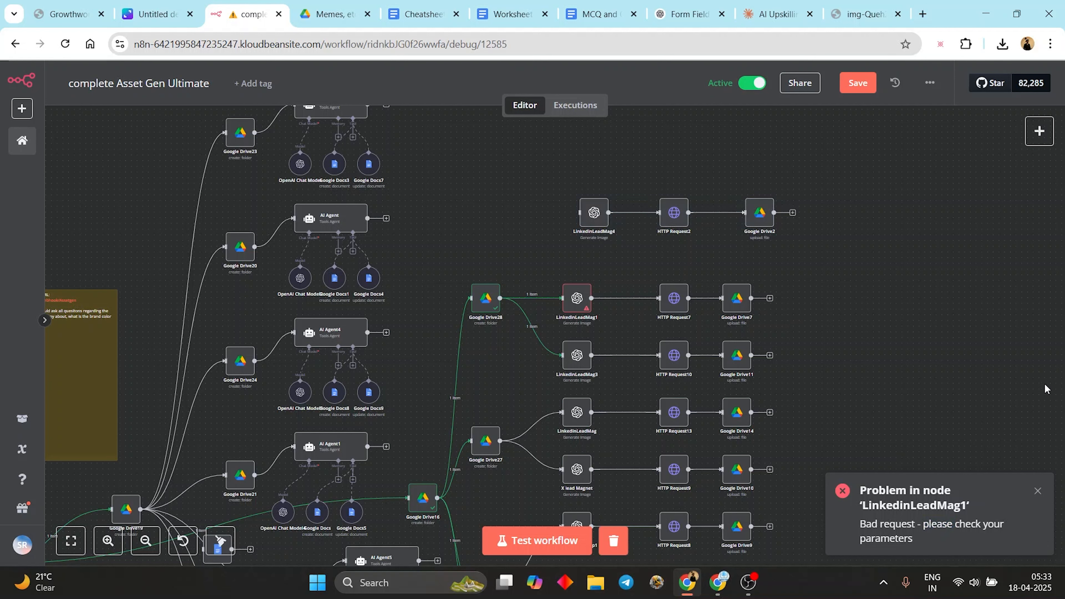
- Open LinkedinLeadMag1, keep OpenAi account 2 as its credential, and view the OpenAI error
double_click(567, 312)
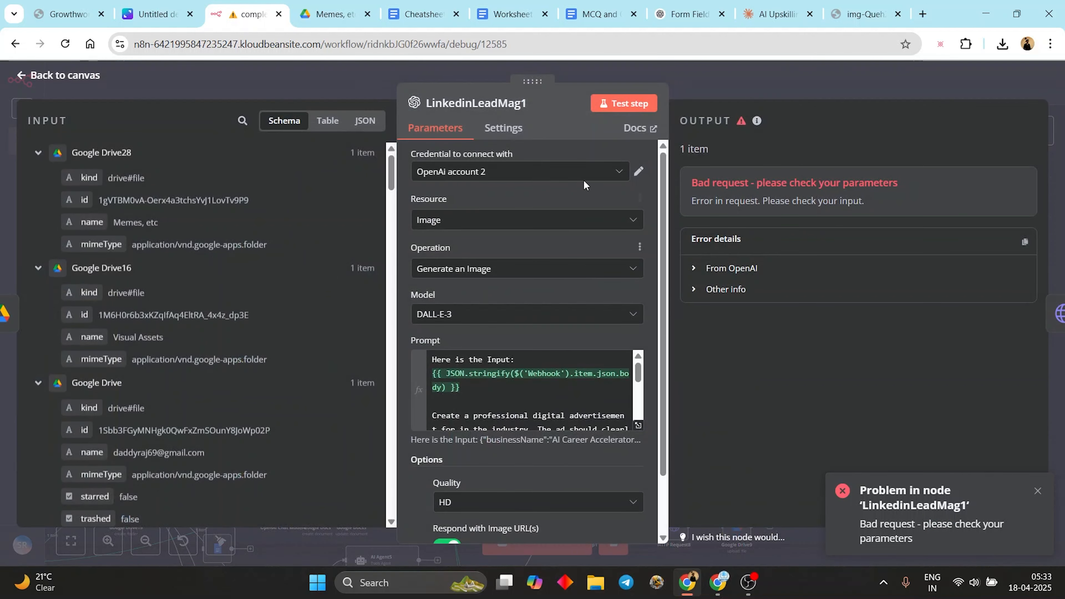
click(598, 174)
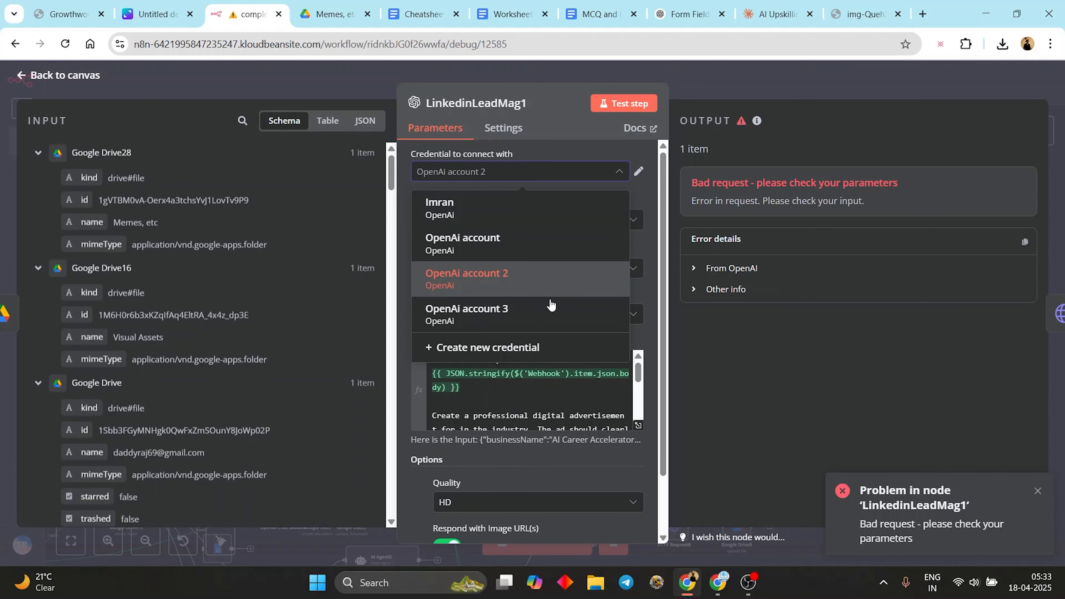
click(807, 148)
click(751, 269)
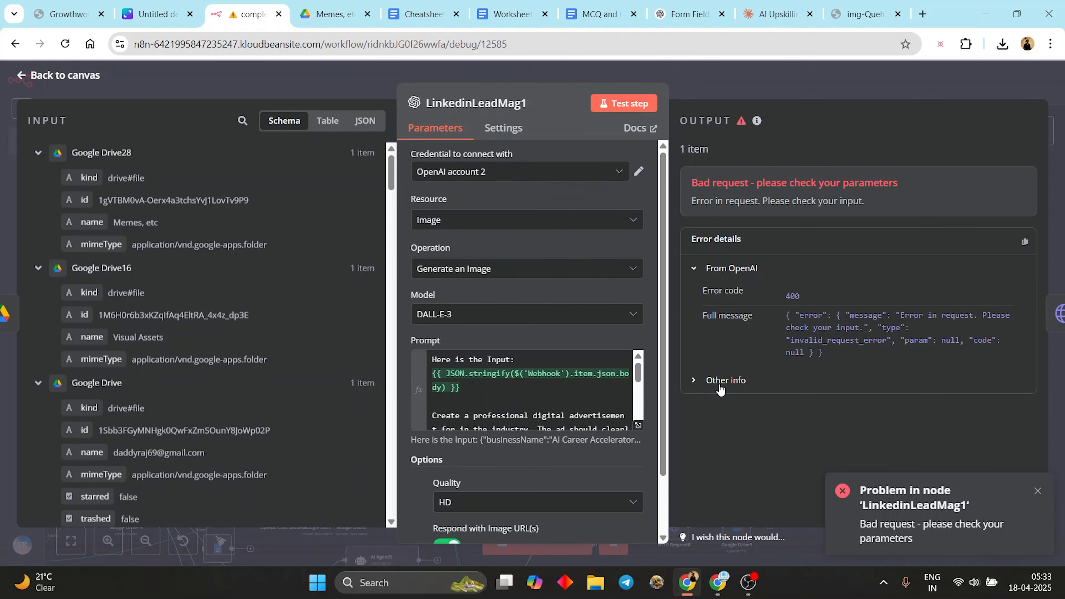
scroll(529, 390, down, 3)
scroll(528, 390, up, 2)
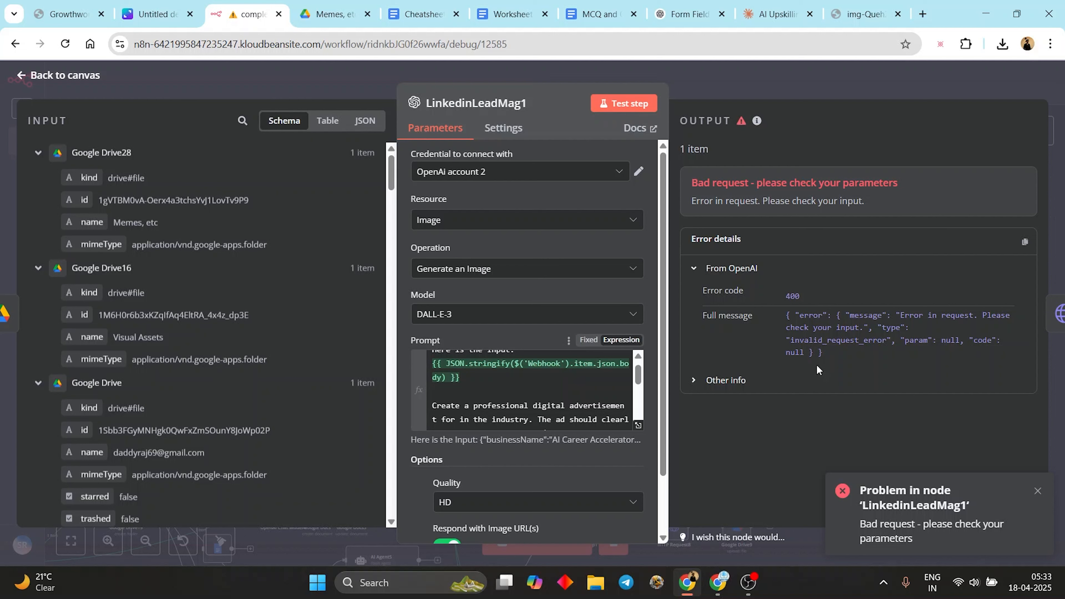
- Check the LinkedinLeadMag1 Prompt expression's result preview
click(450, 369)
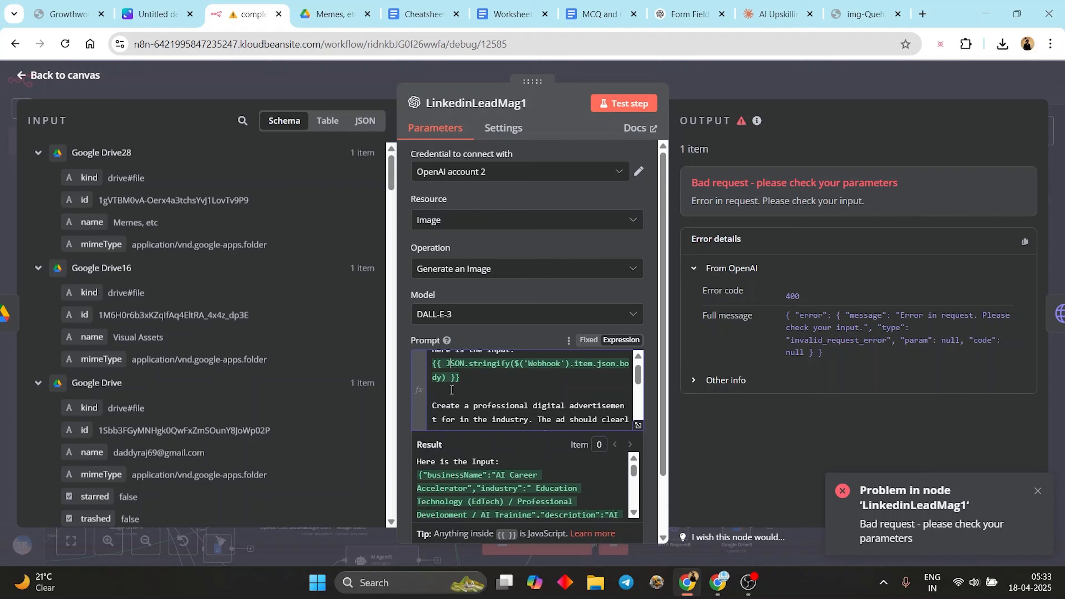
scroll(309, 398, down, 15)
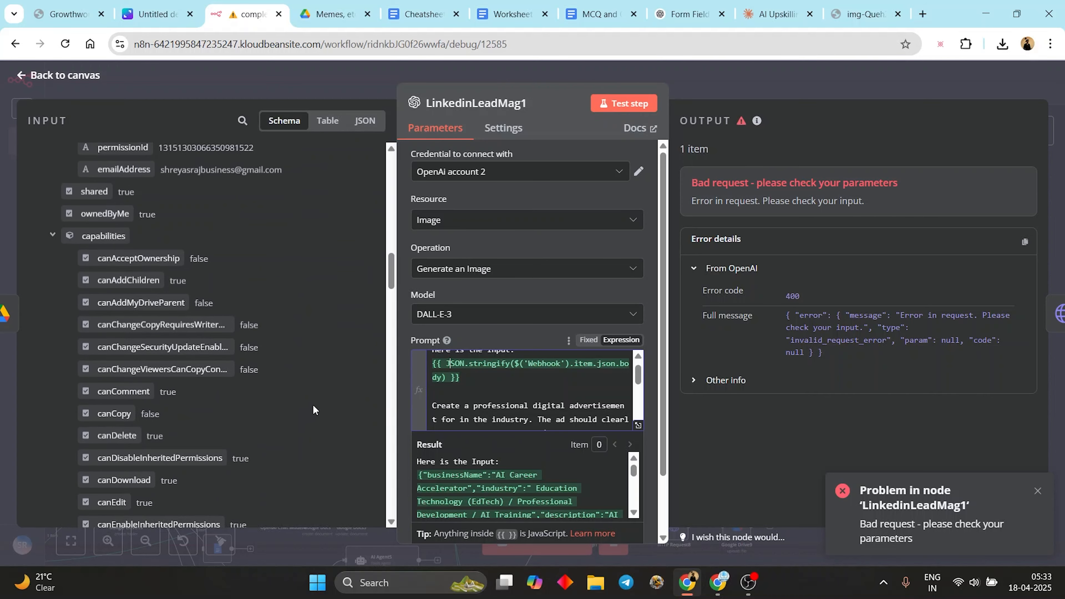
scroll(314, 410, down, 10)
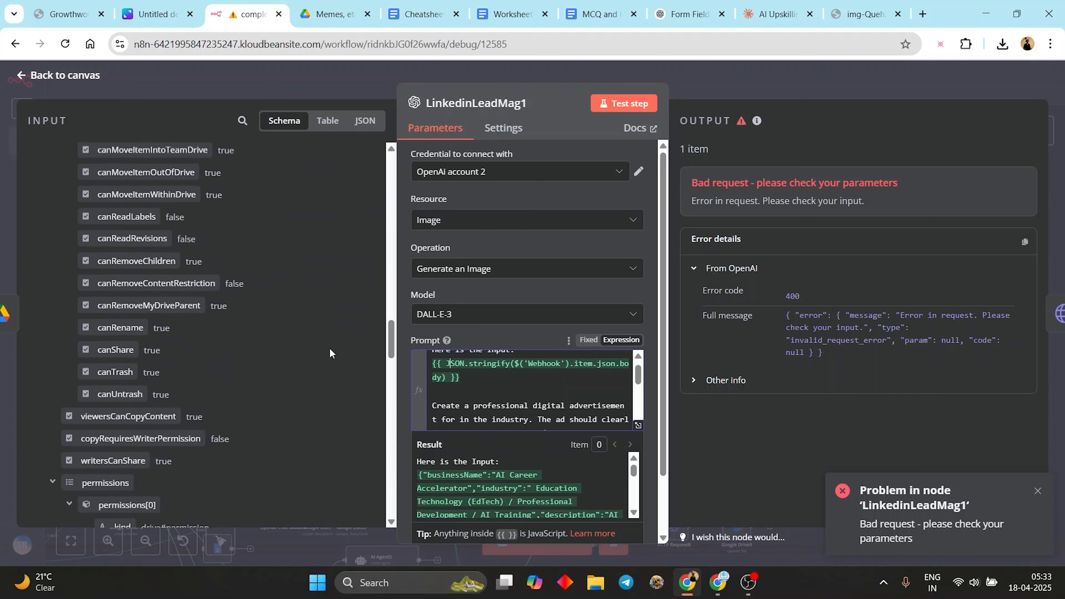
scroll(330, 349, down, 15)
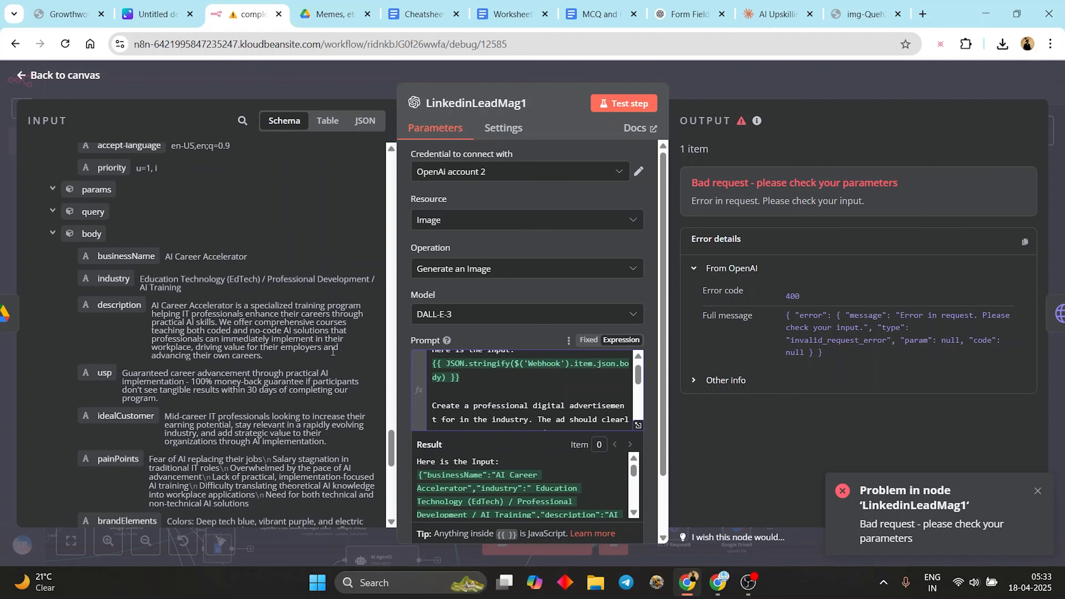
scroll(332, 351, down, 3)
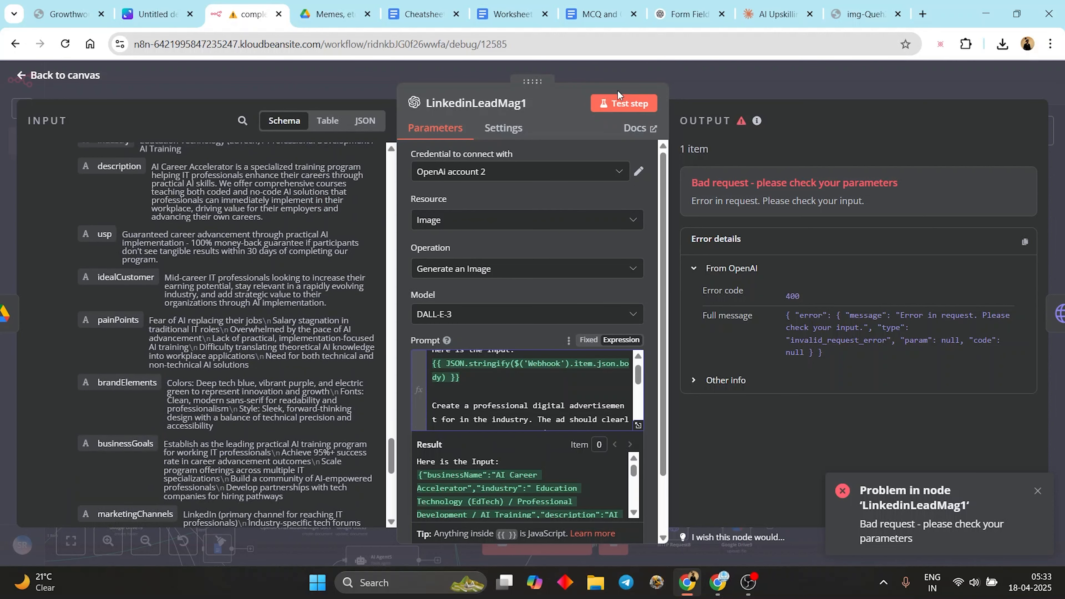
- Retest LinkedinLeadMag1 and expand the From OpenAI and Other info error details
click(615, 97)
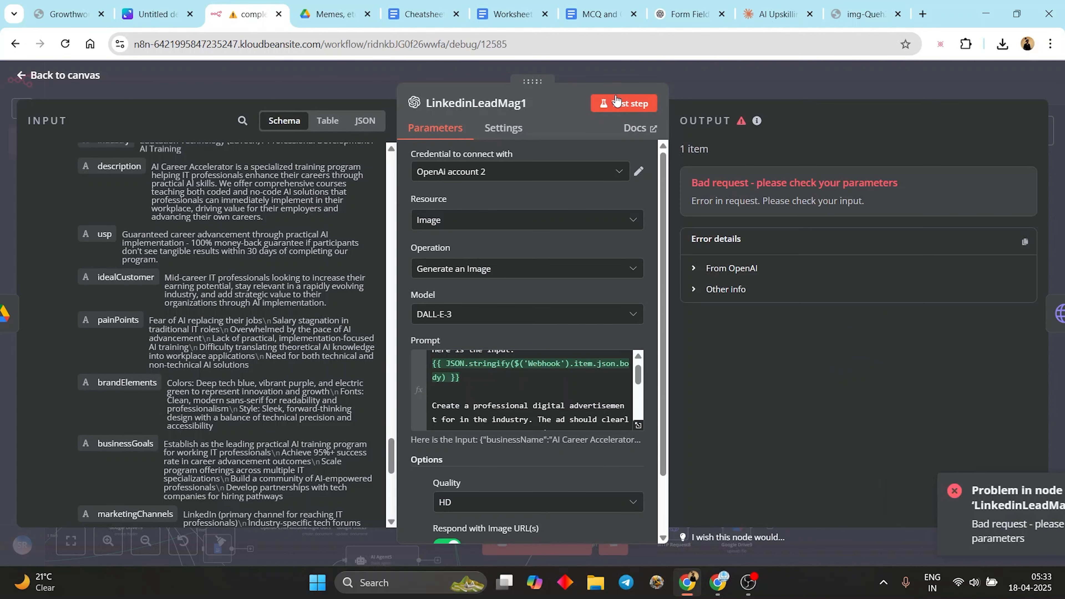
click(699, 267)
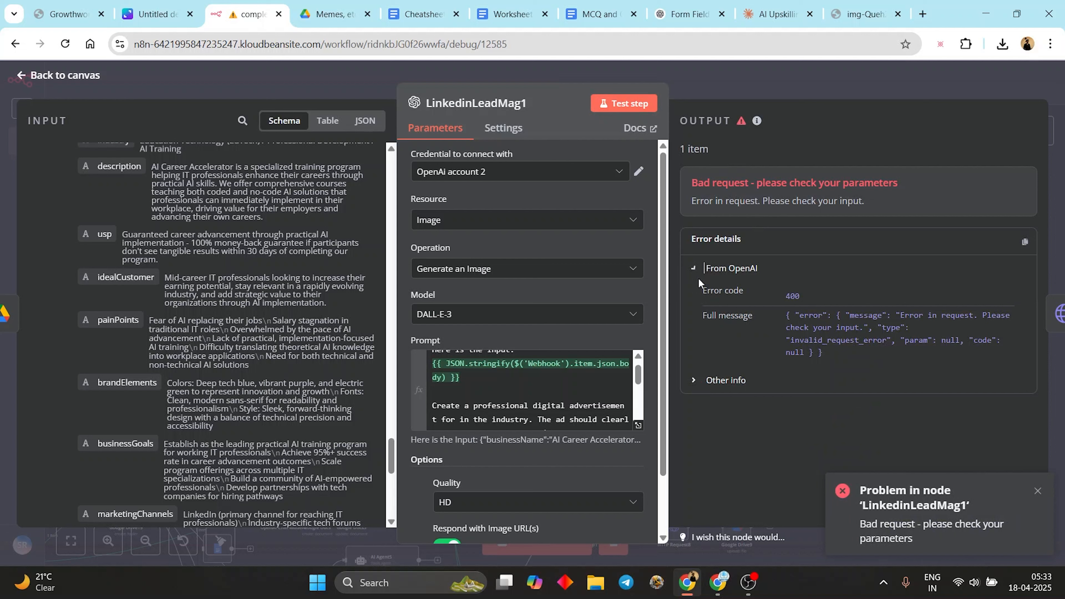
click(708, 380)
scroll(708, 379, down, 6)
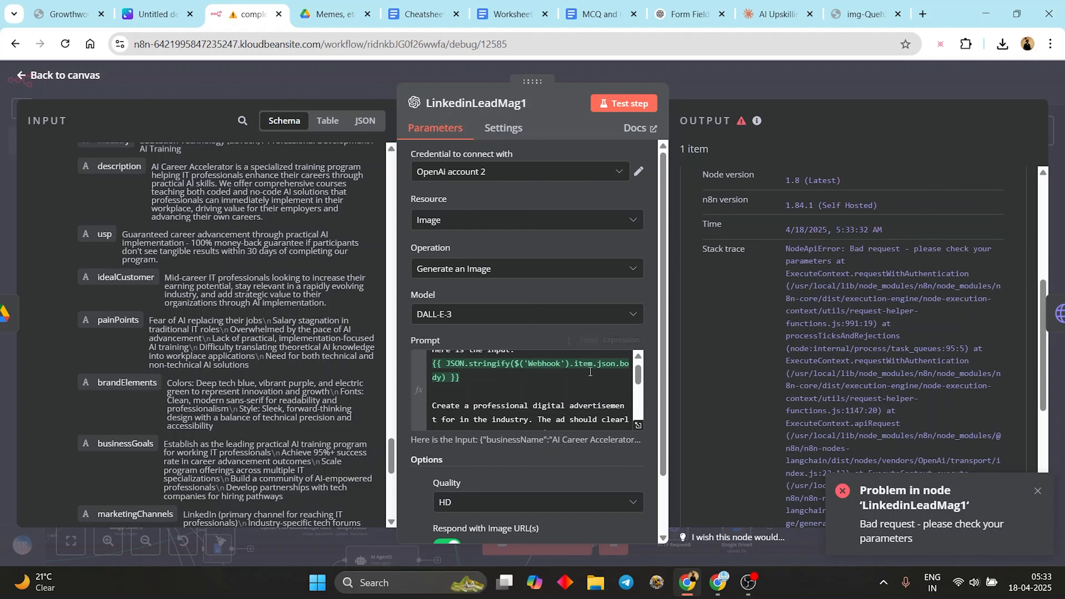
scroll(545, 375, up, 1)
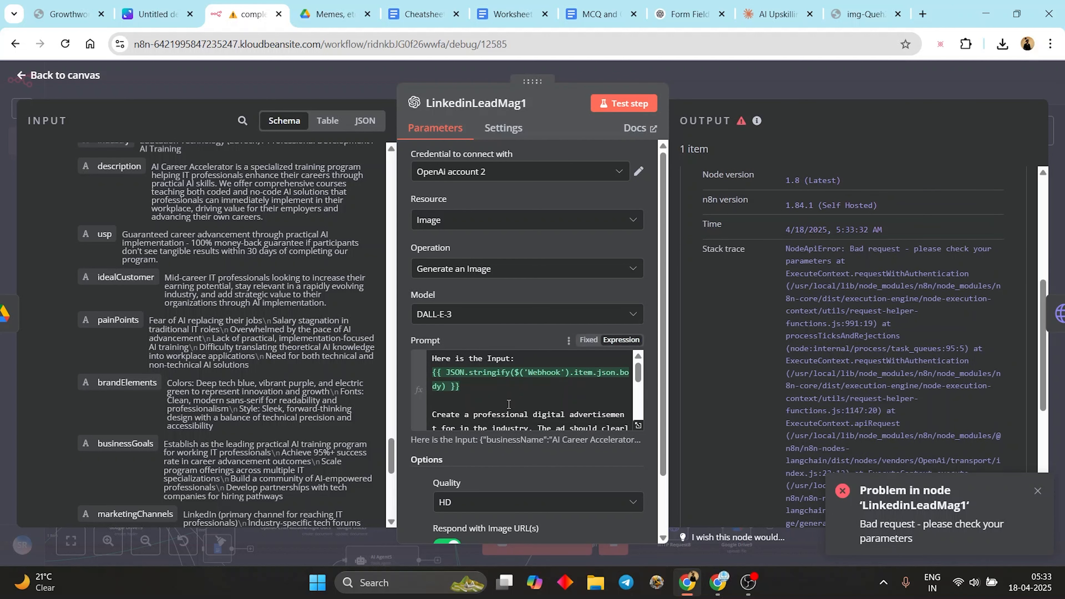
- Review the prompt's resolved result again, retest, and expand the 400 Bad request error info
click(447, 371)
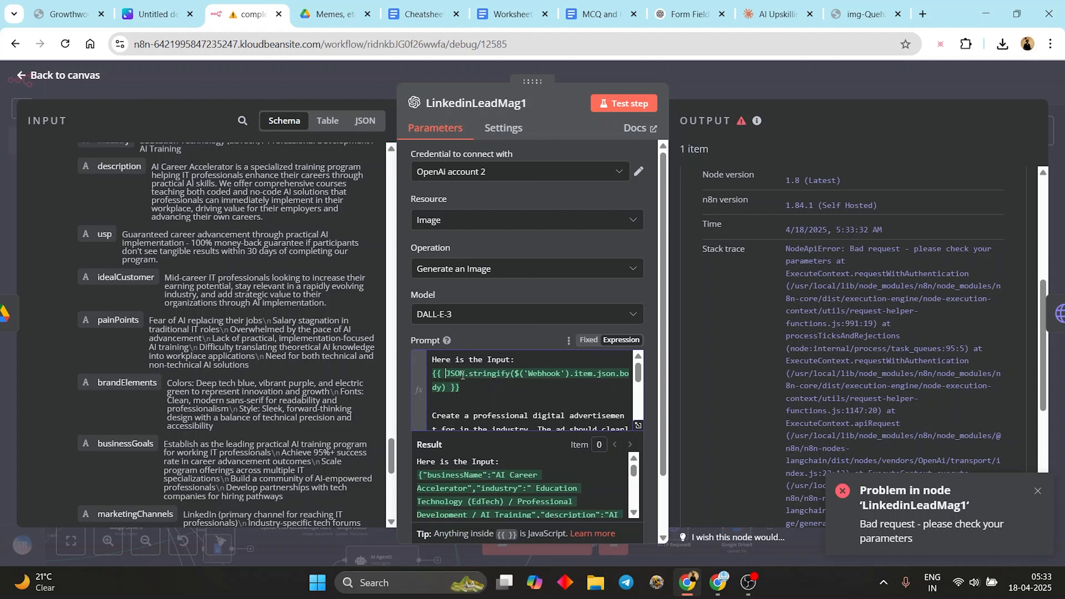
click(651, 406)
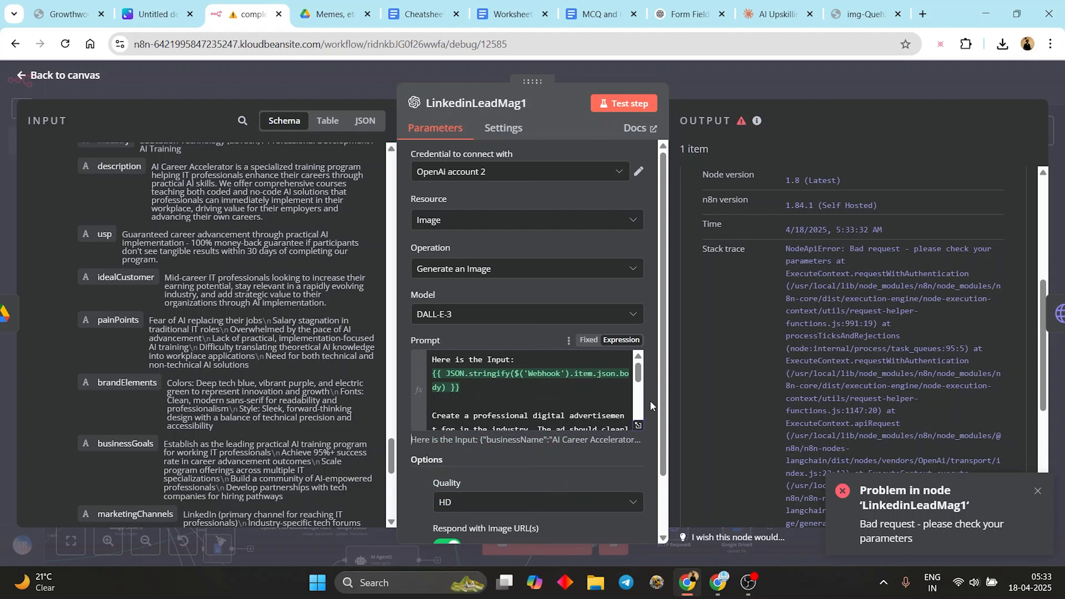
scroll(496, 417, down, 2)
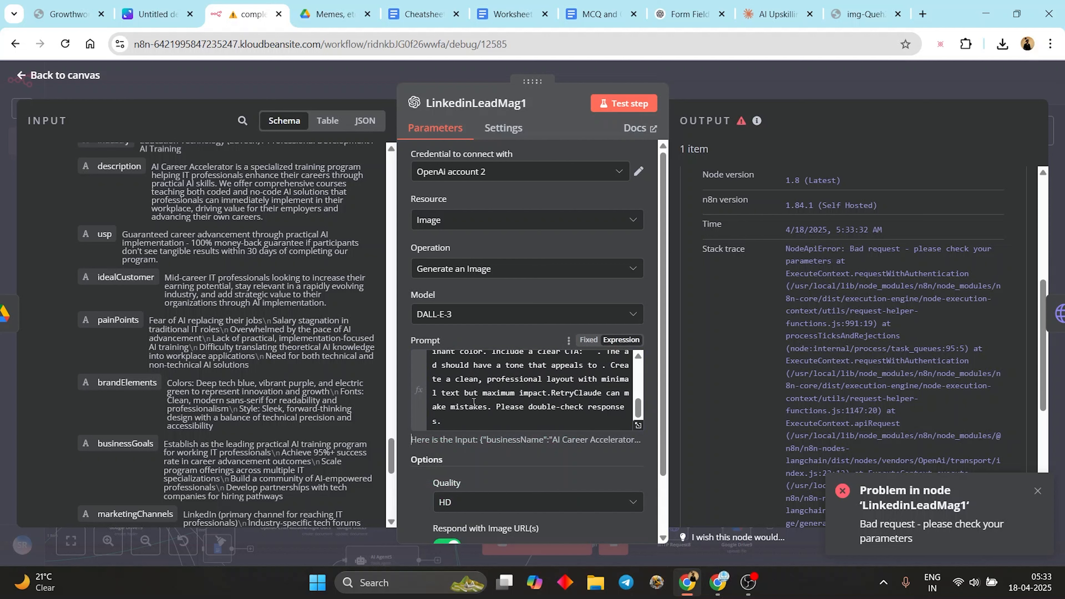
scroll(476, 400, up, 2)
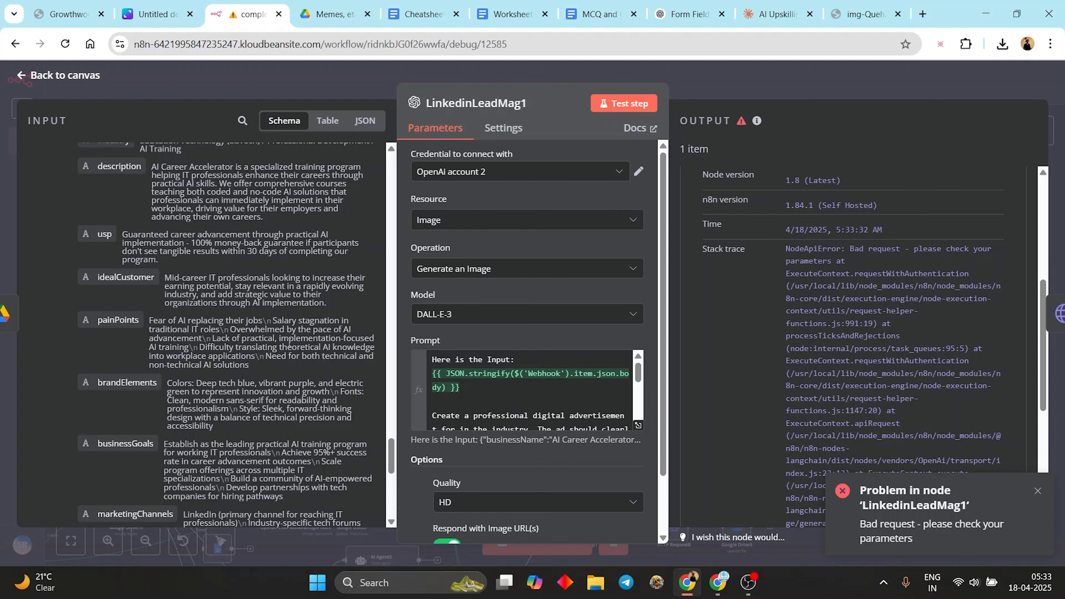
scroll(289, 342, up, 3)
click(623, 104)
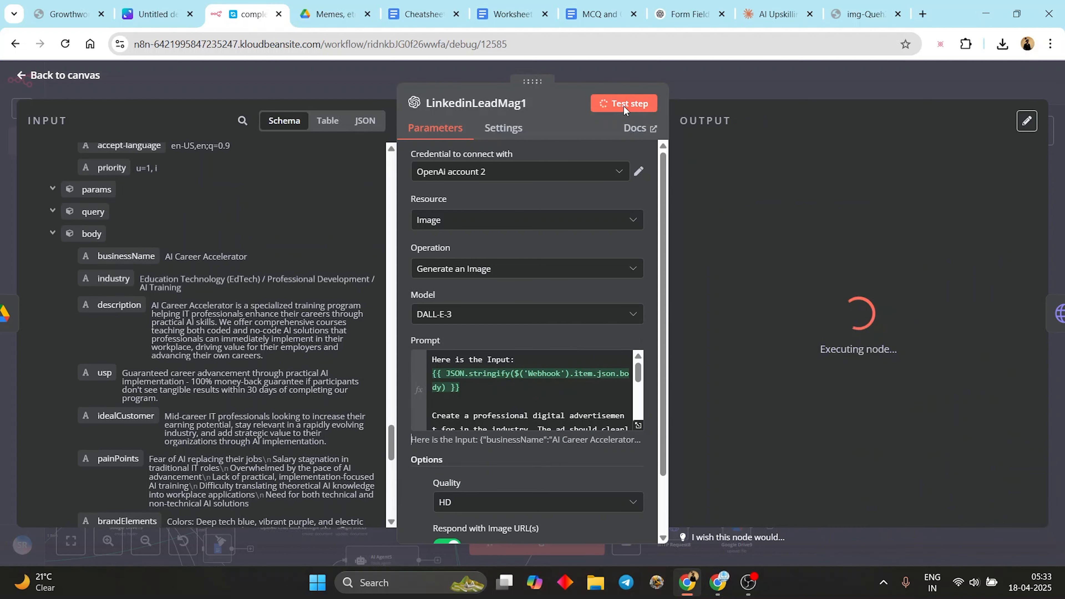
click(704, 290)
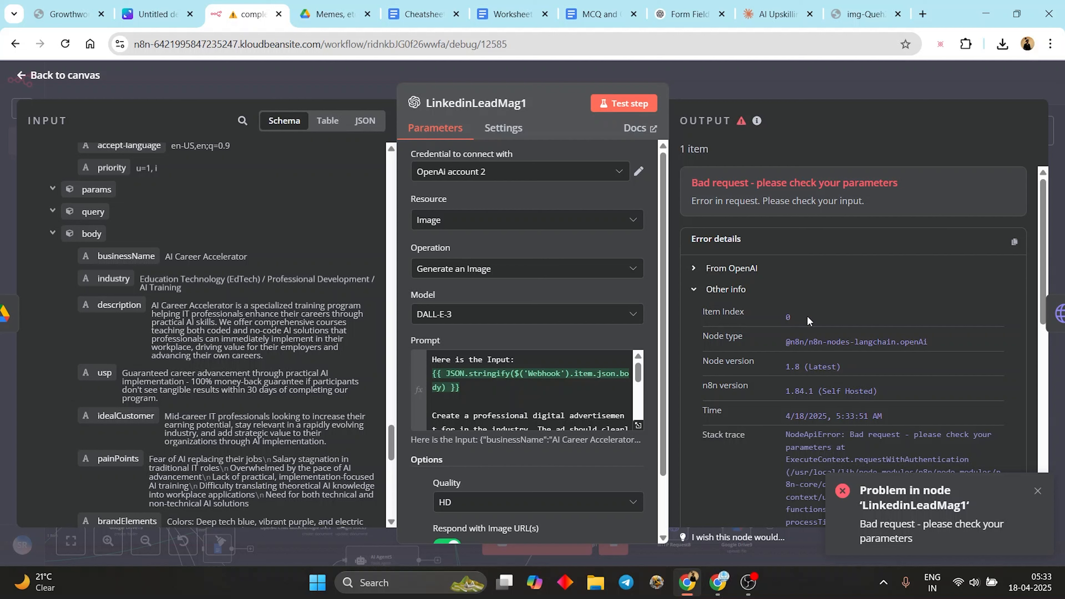
scroll(840, 408, down, 5)
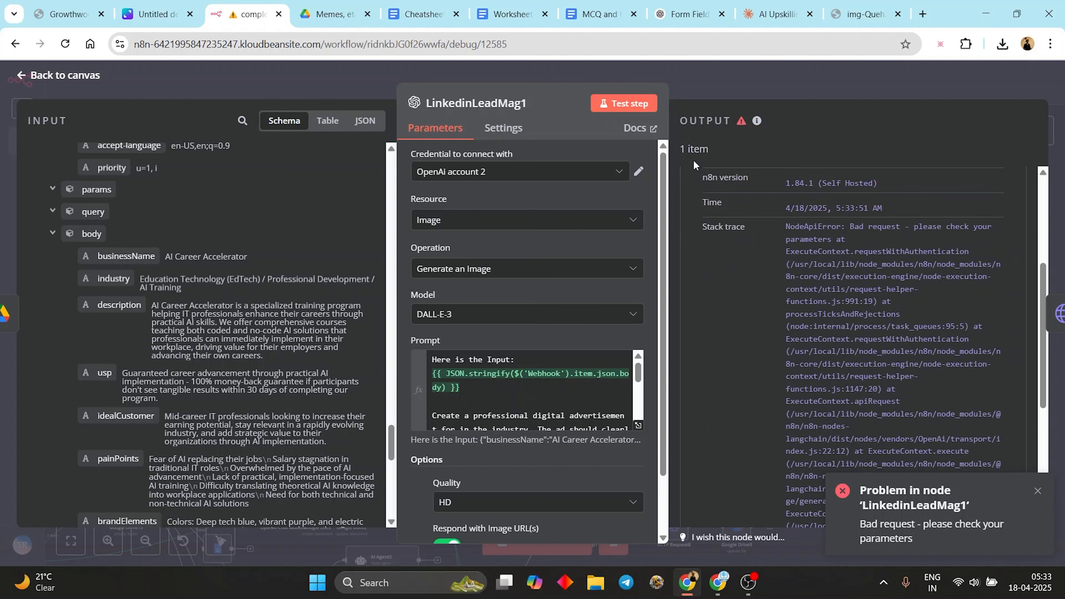
scroll(708, 185, up, 5)
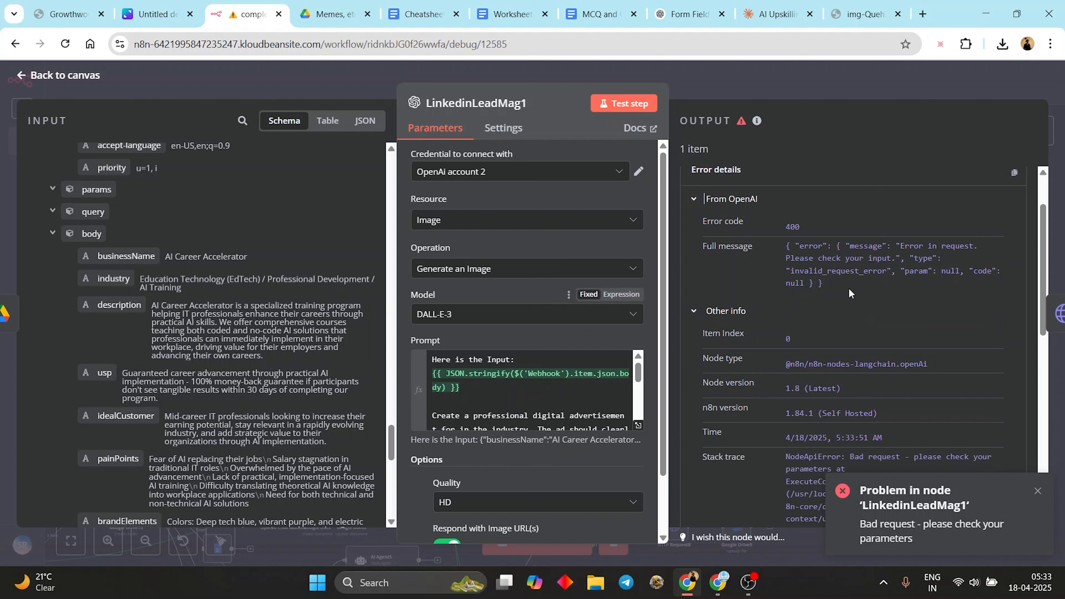
- Replace the Prompt's JSON.stringify expression with the Webhook body field and retest
click(467, 391)
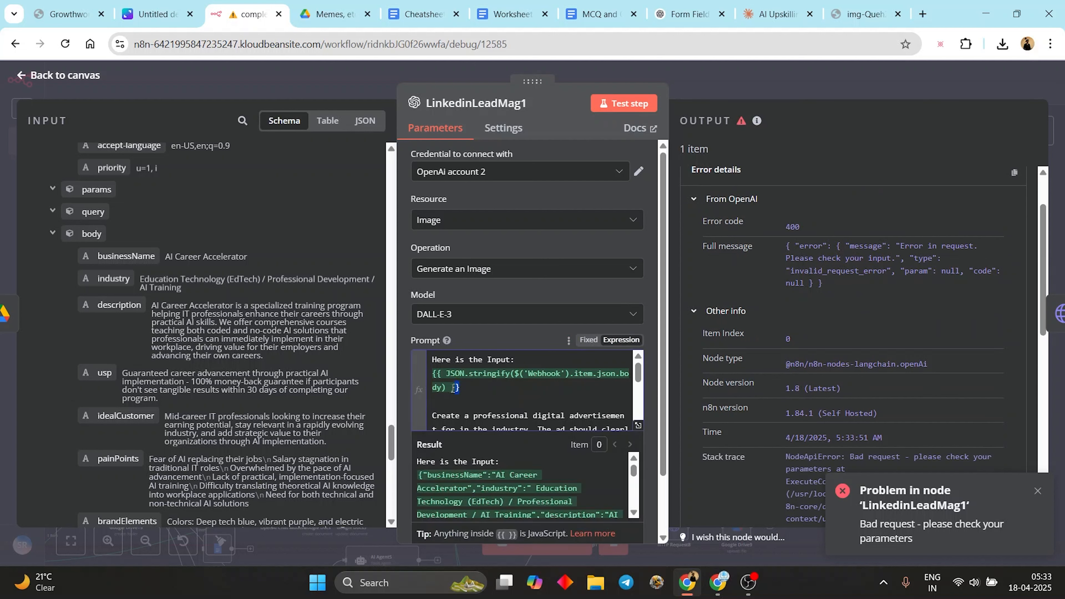
drag(467, 390, 431, 378)
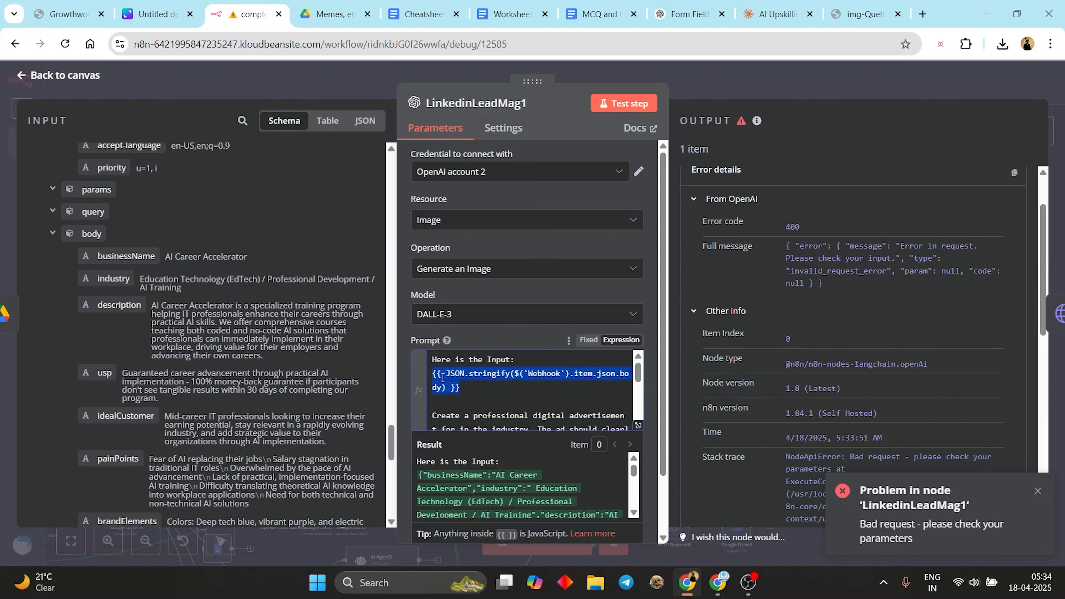
key(BackSpace)
drag(84, 234, 453, 379)
click(630, 104)
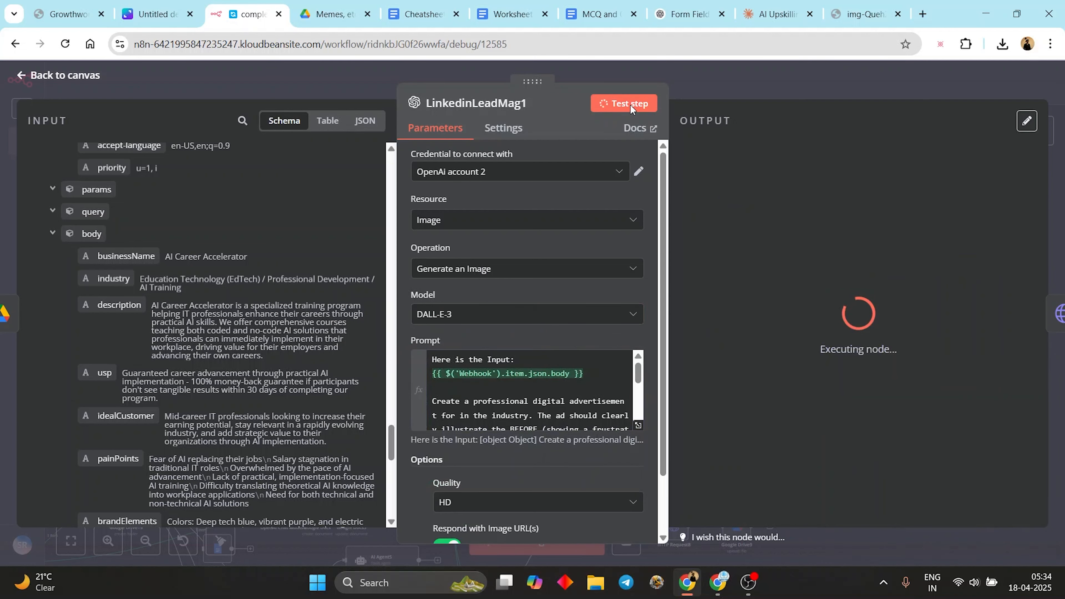
- Wrap the Webhook body reference in JSON.stringify( and retest the image node
click(637, 426)
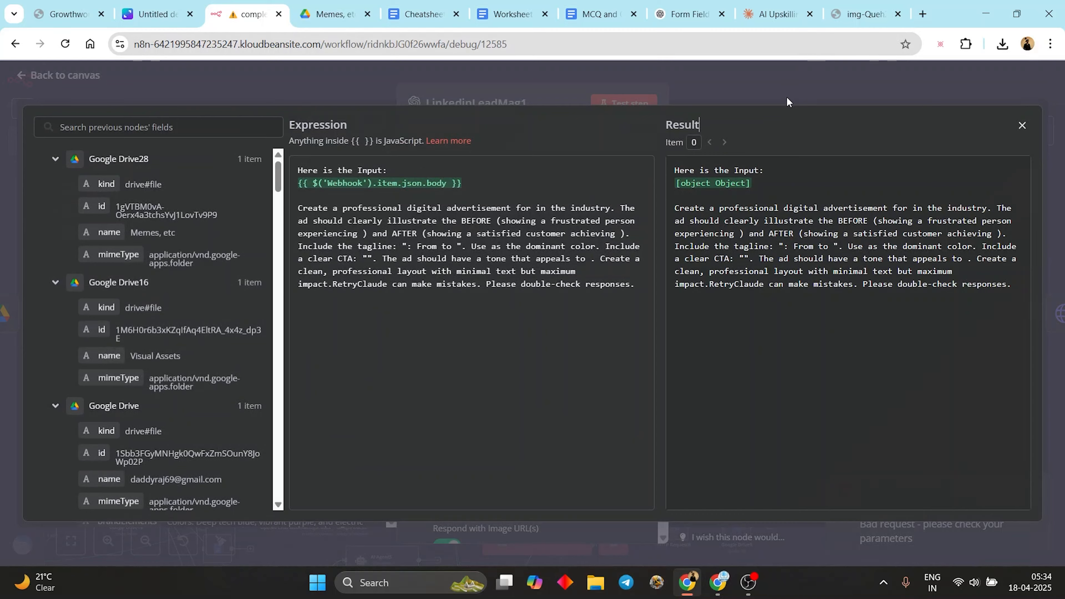
click(787, 99)
click(445, 376)
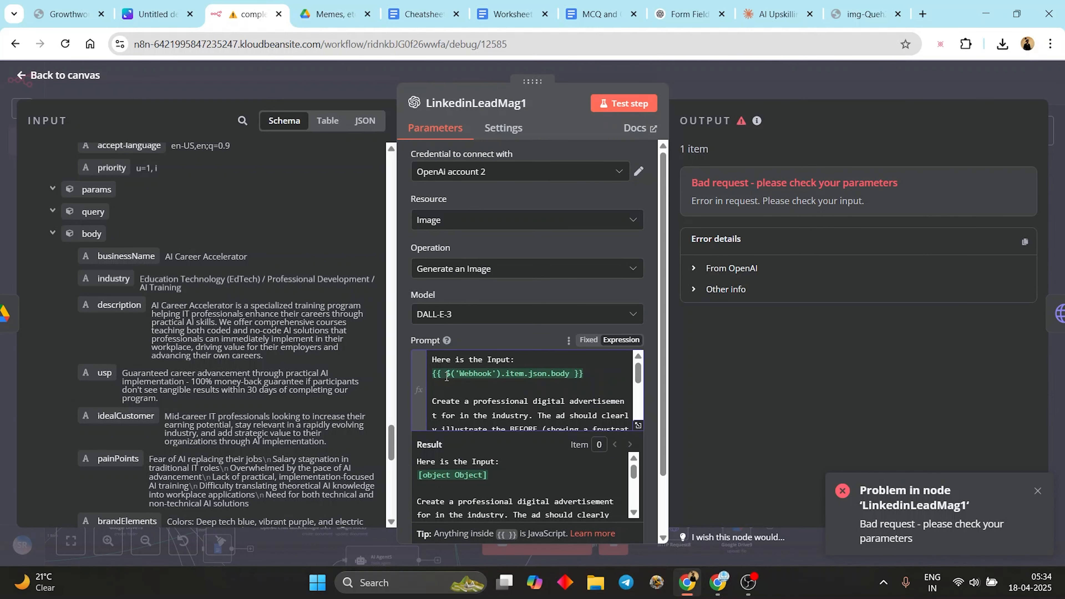
text(JSON.)
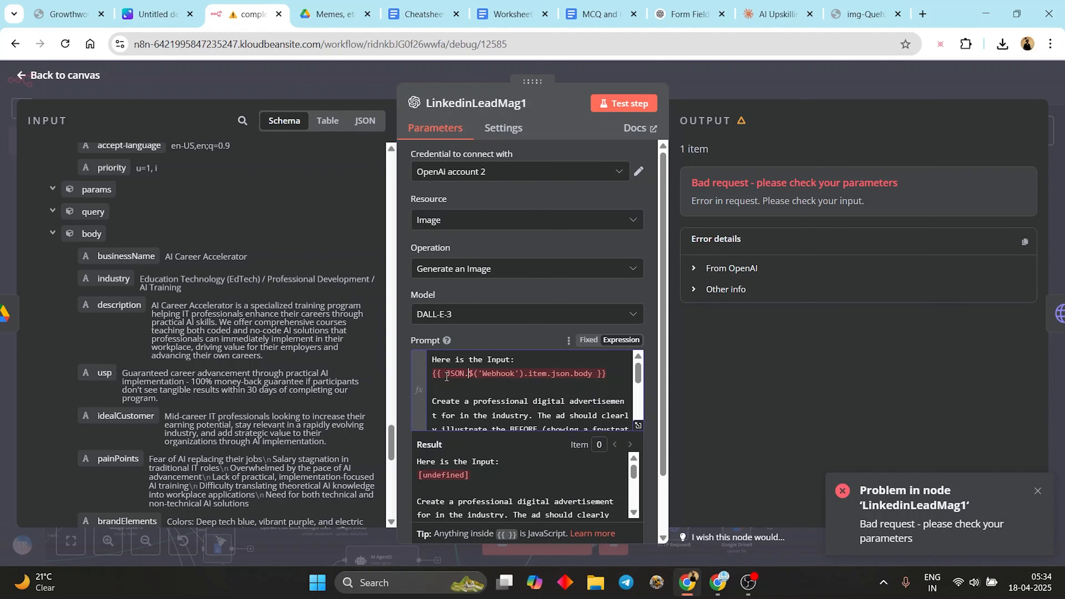
text(stringfiy)
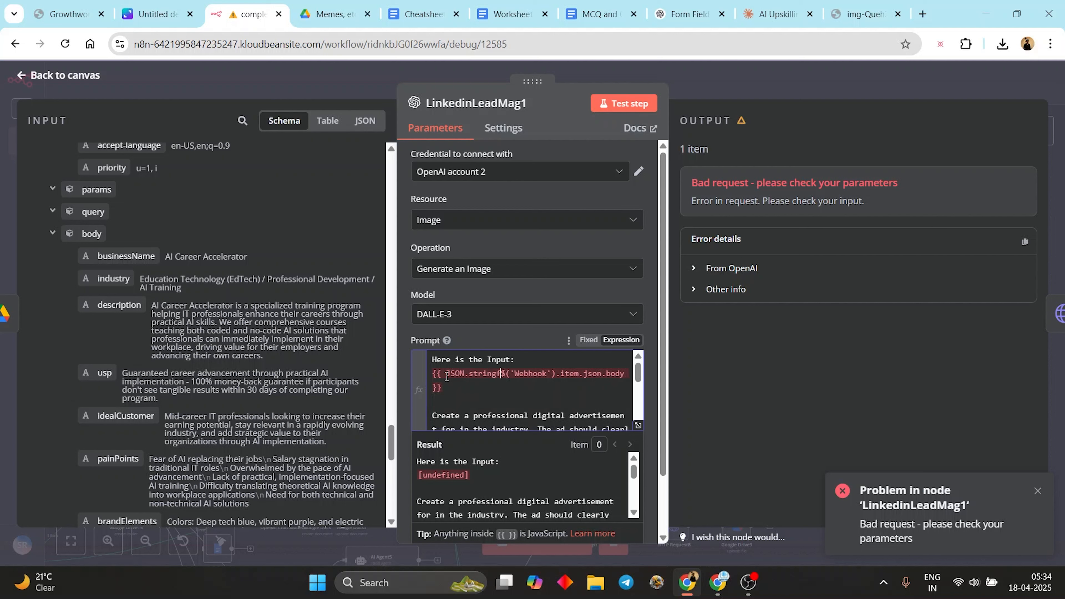
text(()
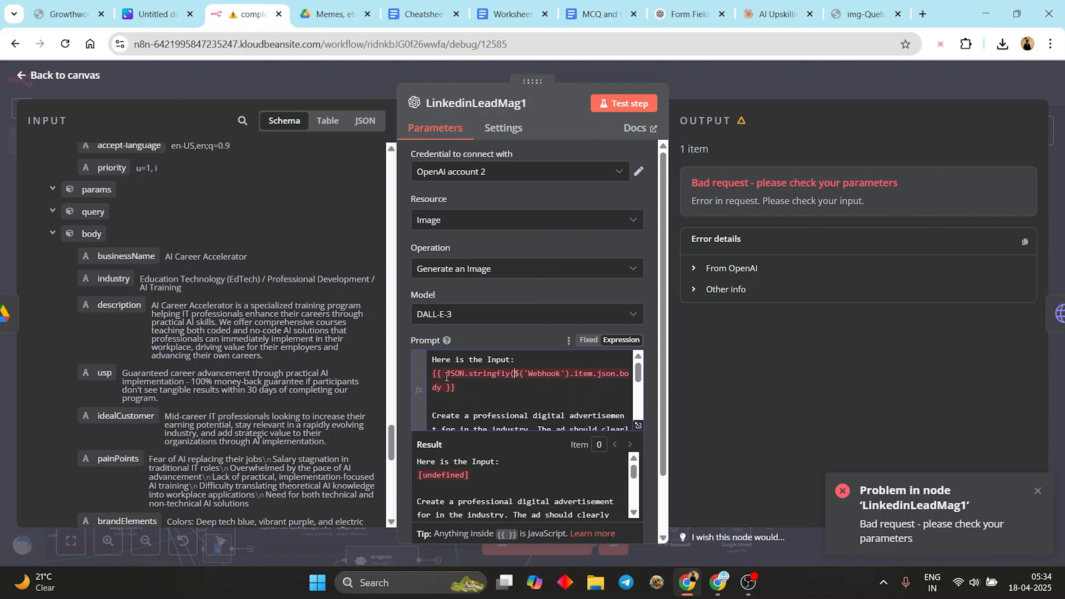
key(Down)
key(Left)
key(BackSpace)
key(BackSpace)
key(BackSpace)
text(ify)
click(624, 105)
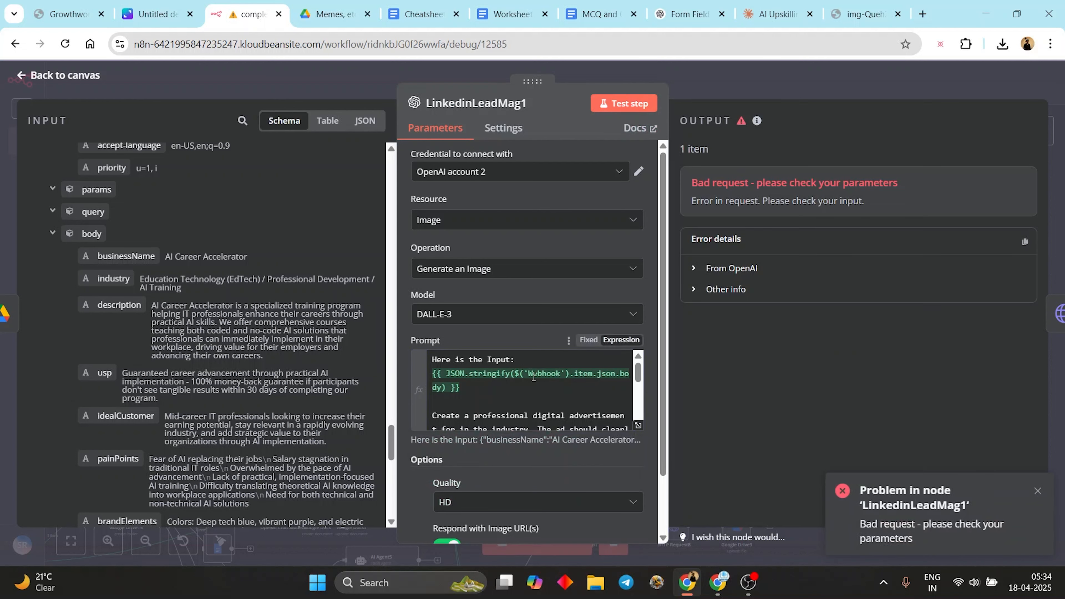
- Remove the JSON.stringify wrapper again, insert the plain Webhook body field, and retest successfully
click(479, 384)
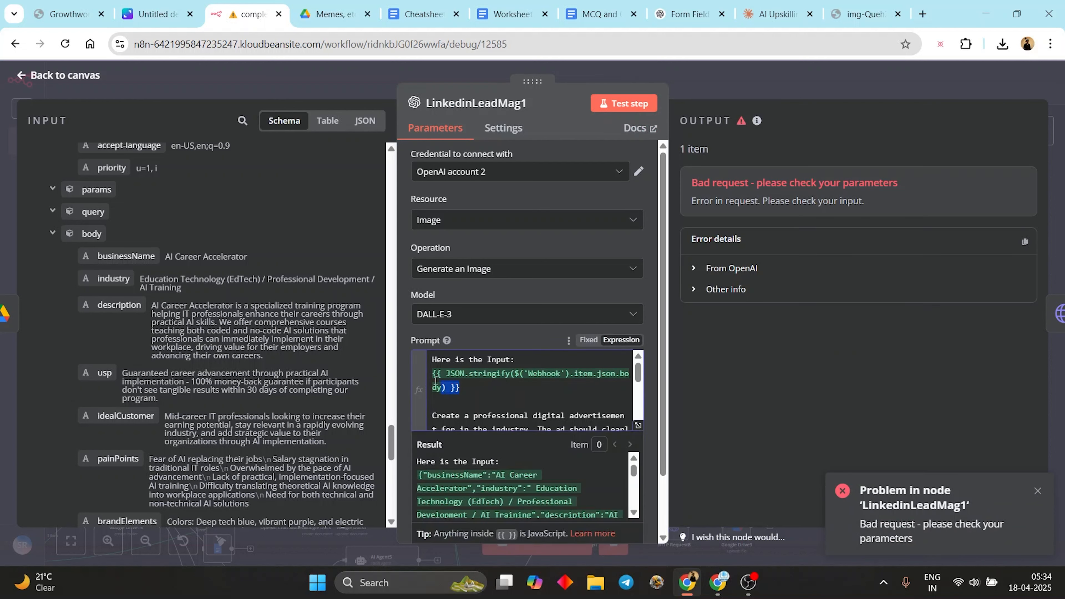
drag(480, 385, 417, 380)
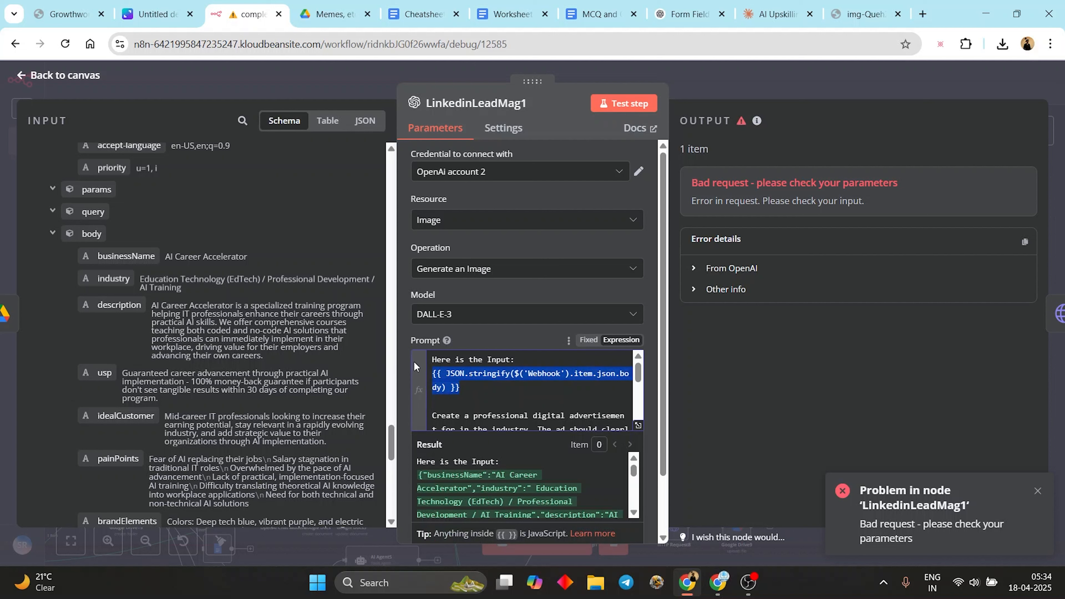
key(BackSpace)
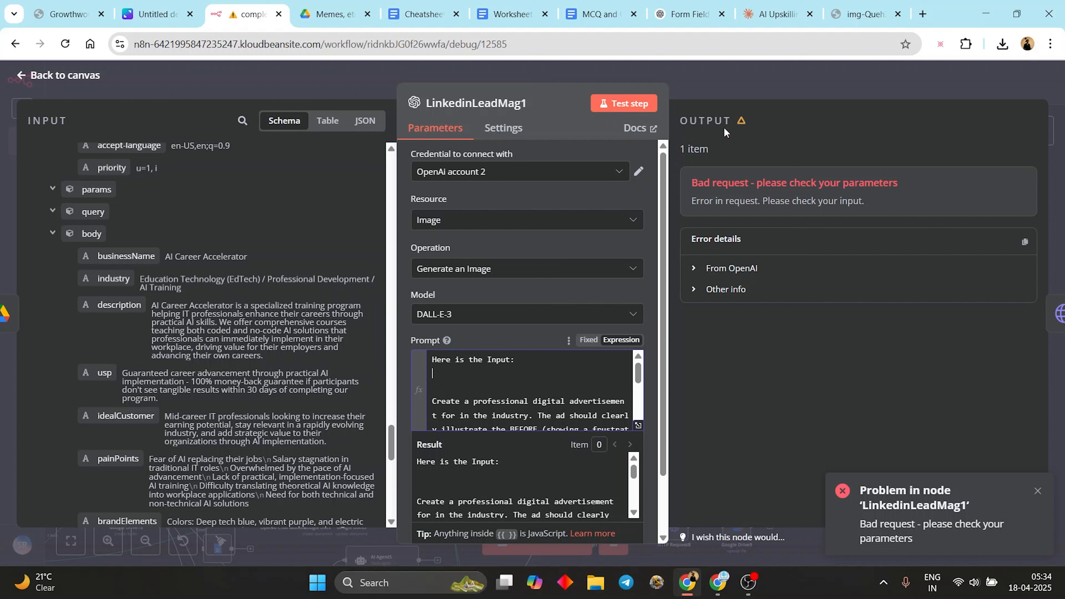
drag(90, 243, 462, 382)
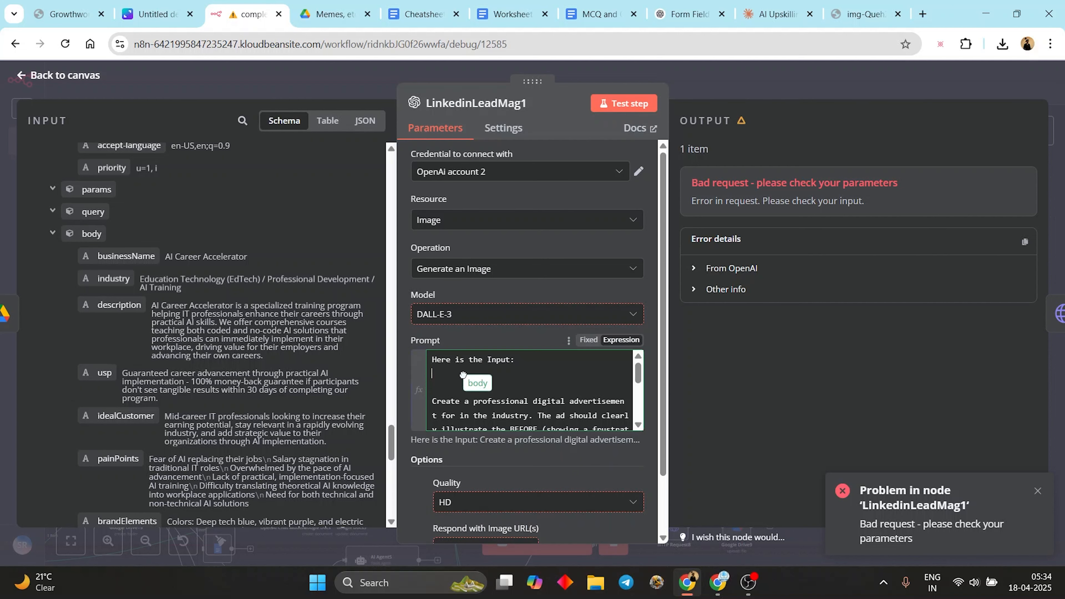
click(631, 106)
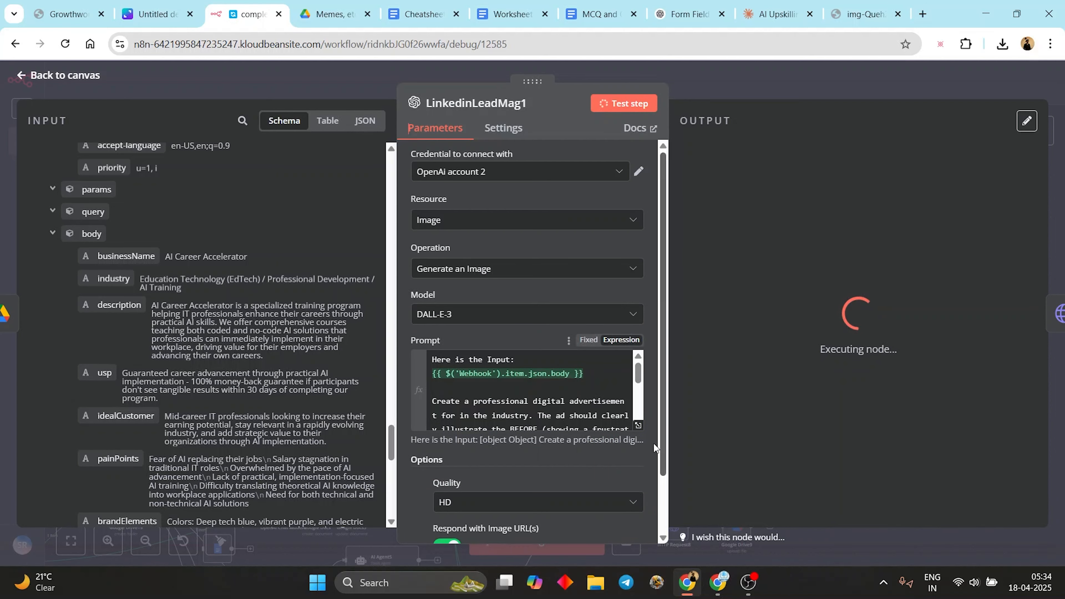
click(638, 425)
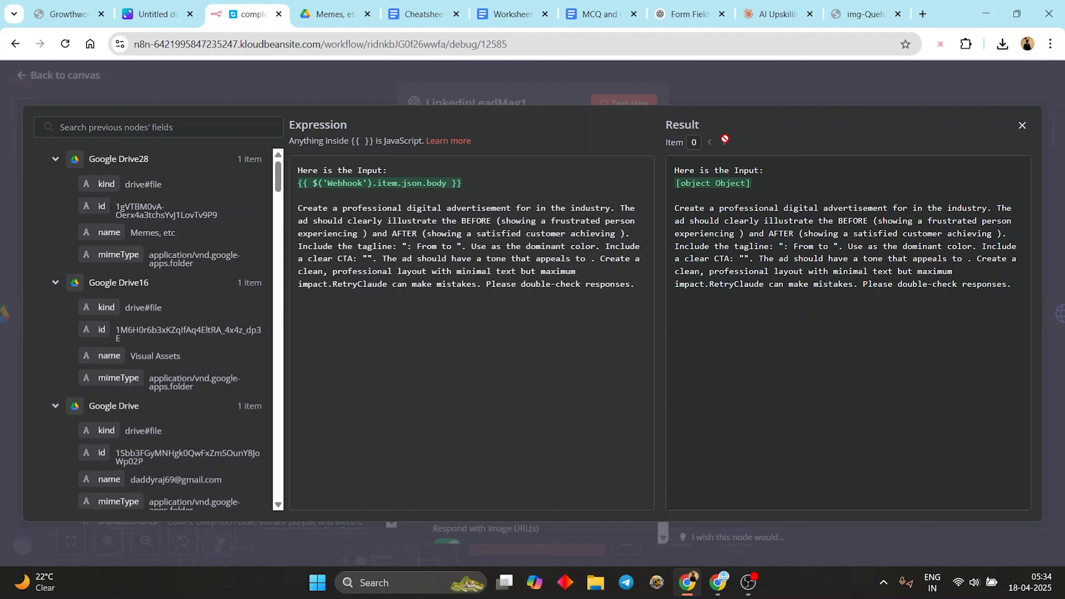
click(775, 95)
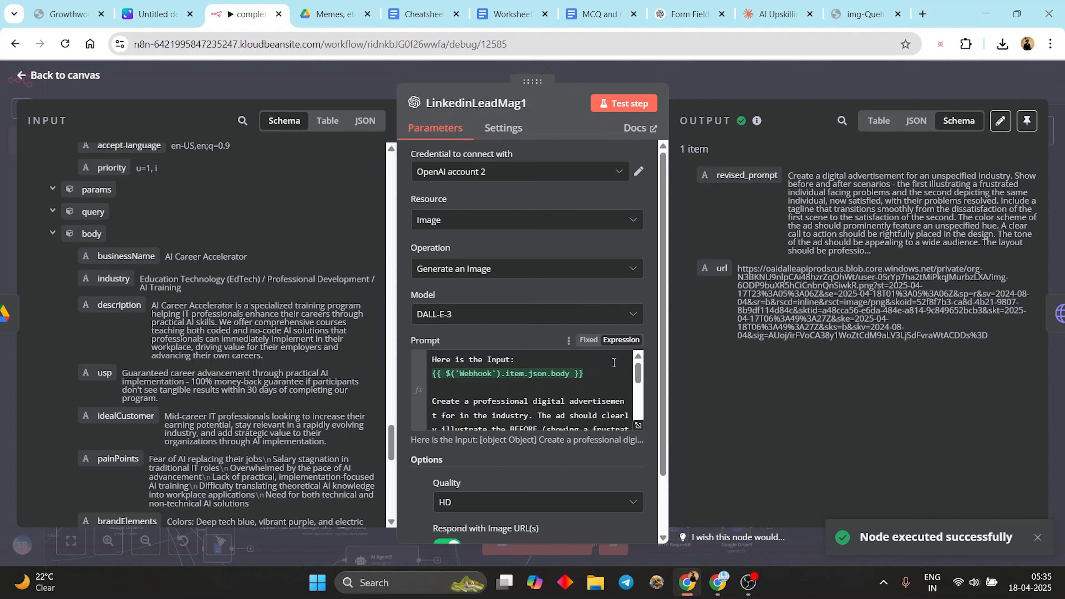
- Wrap the Prompt's body reference in JSON.stringify(...) and test LinkedinLeadMag1, getting Bad request
click(447, 379)
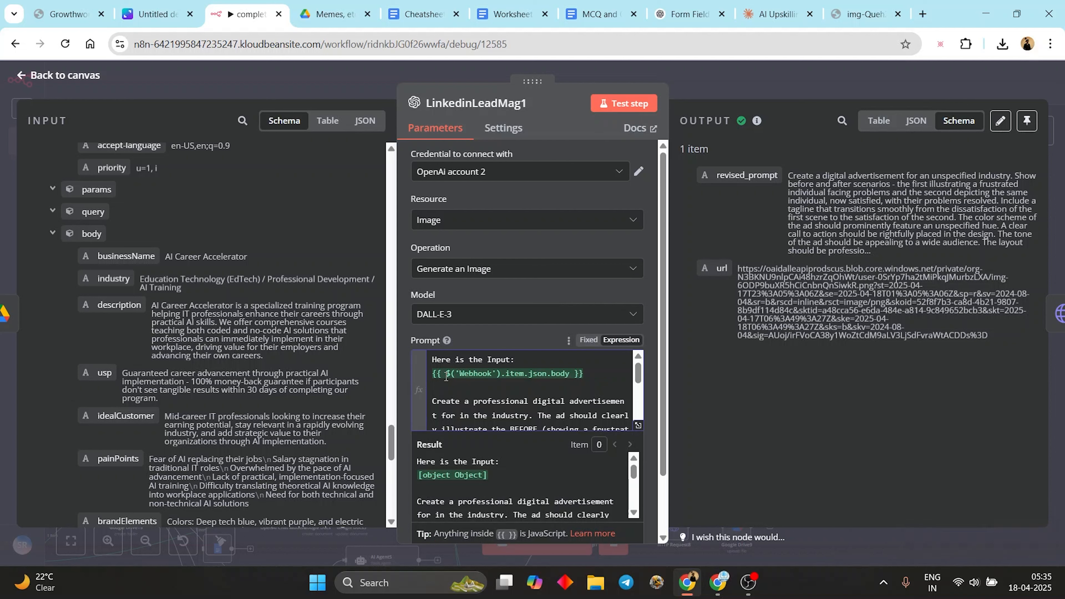
text(JSON)
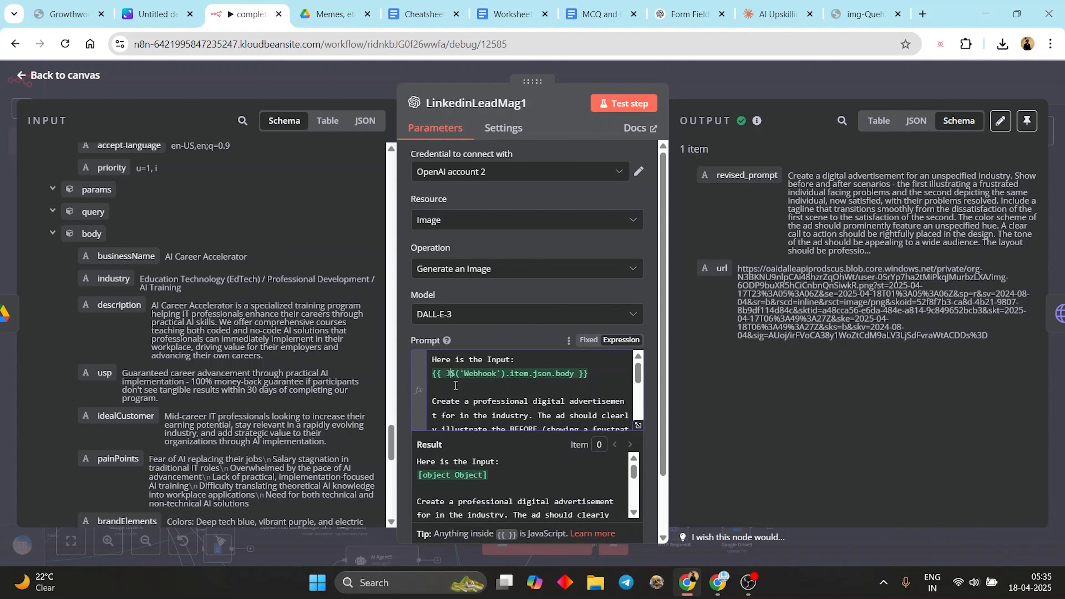
text(.strig)
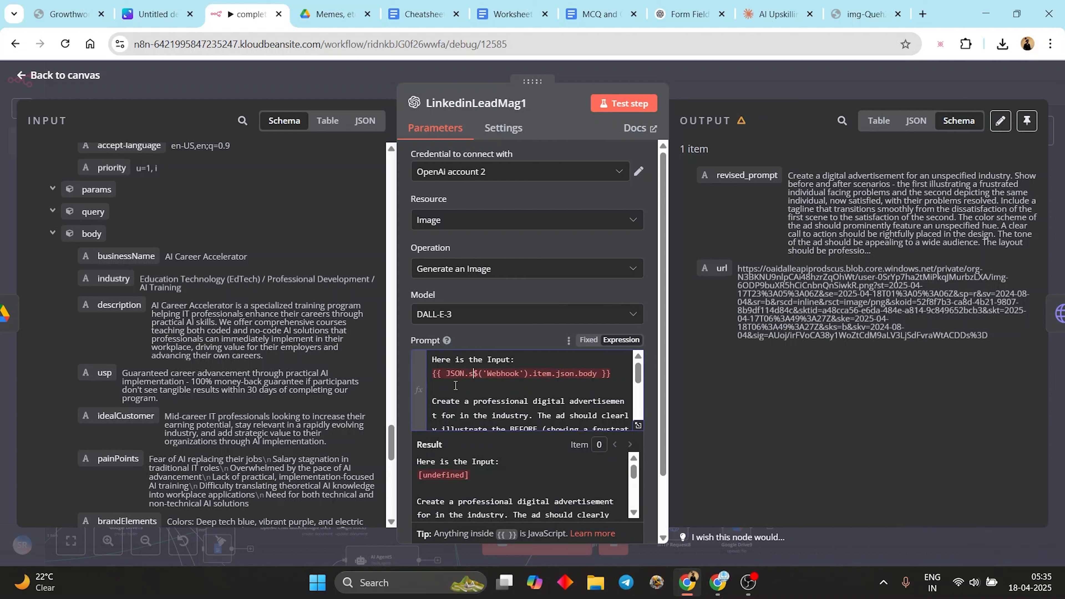
key(BackSpace)
key(BackSpace)
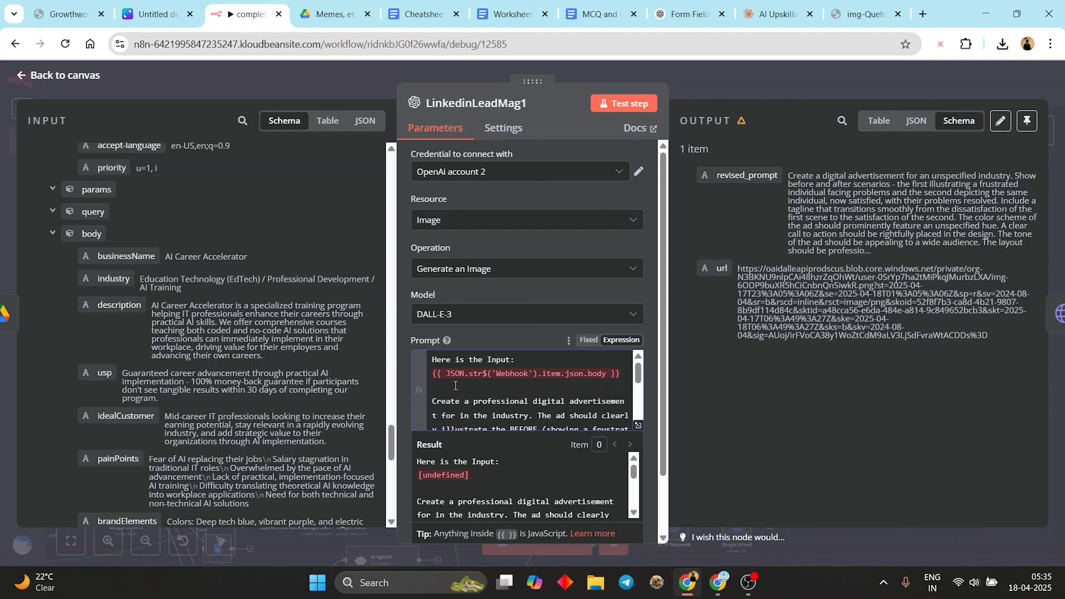
text(ingify)
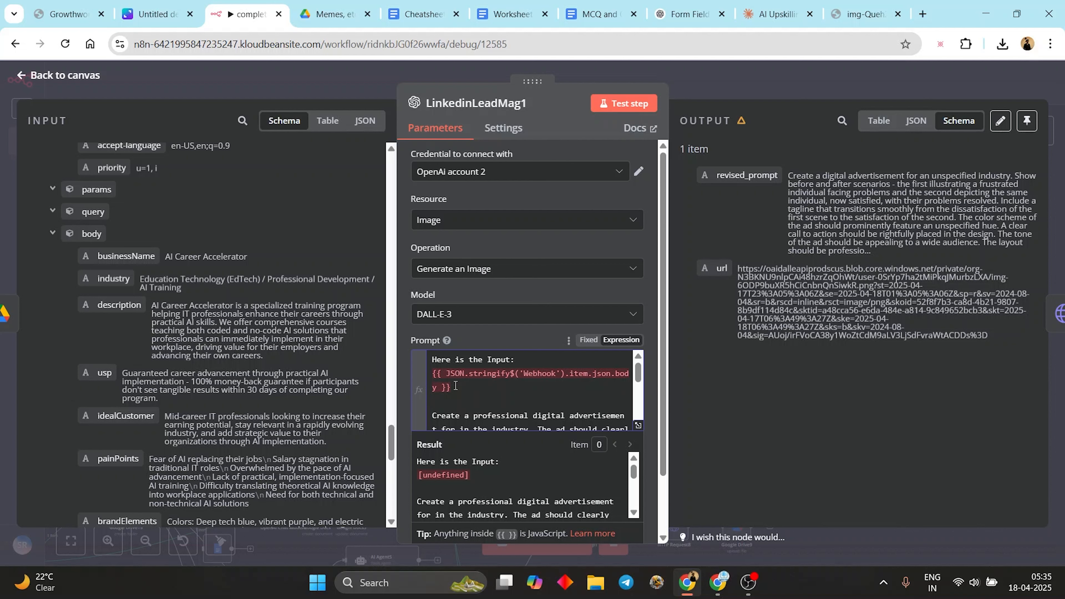
text(()
click(443, 386)
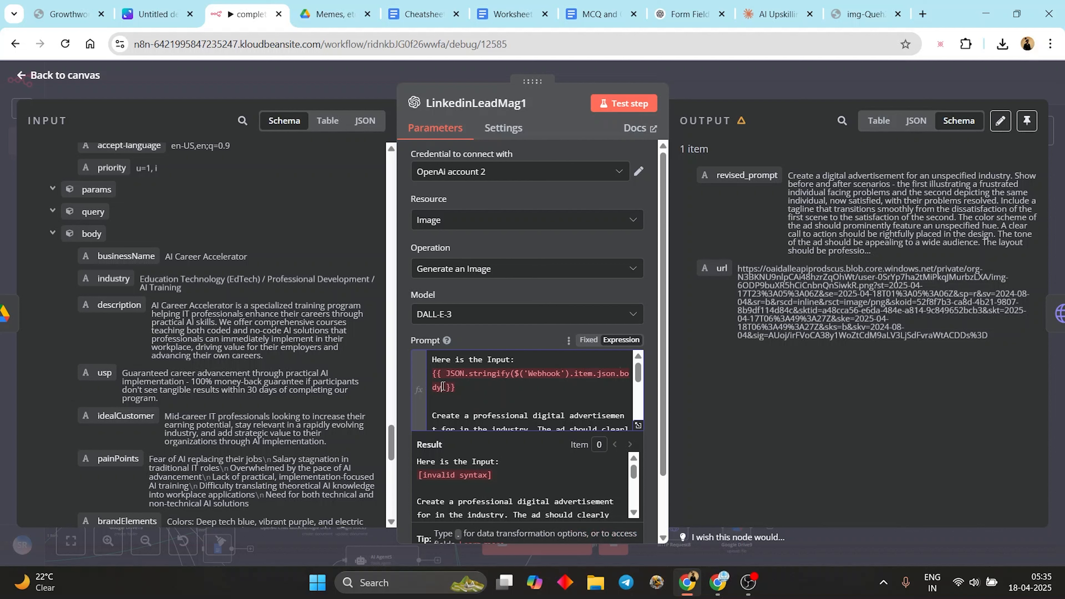
text())
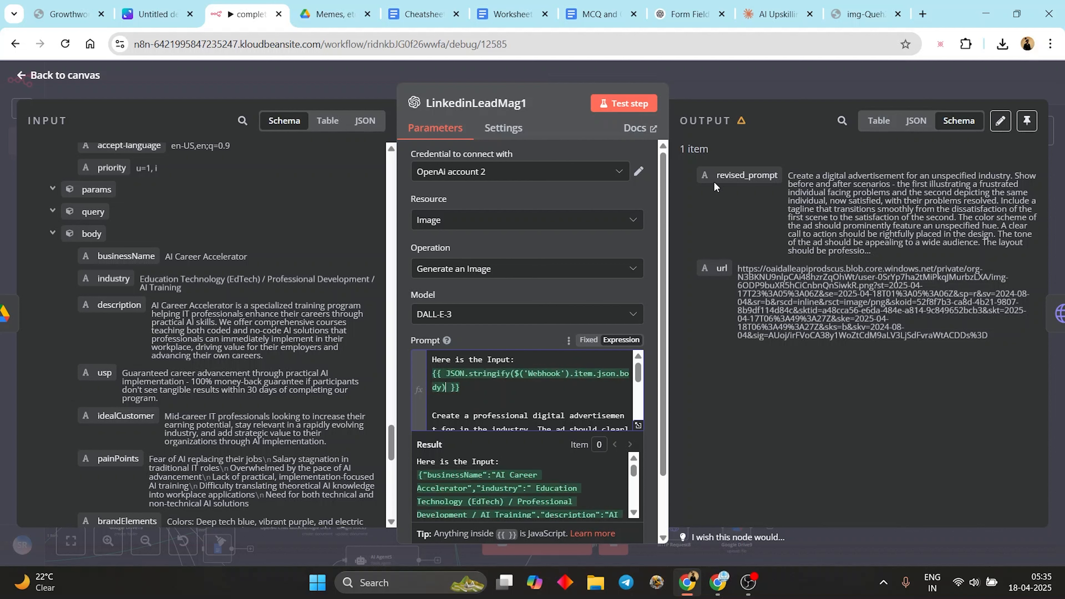
click(634, 101)
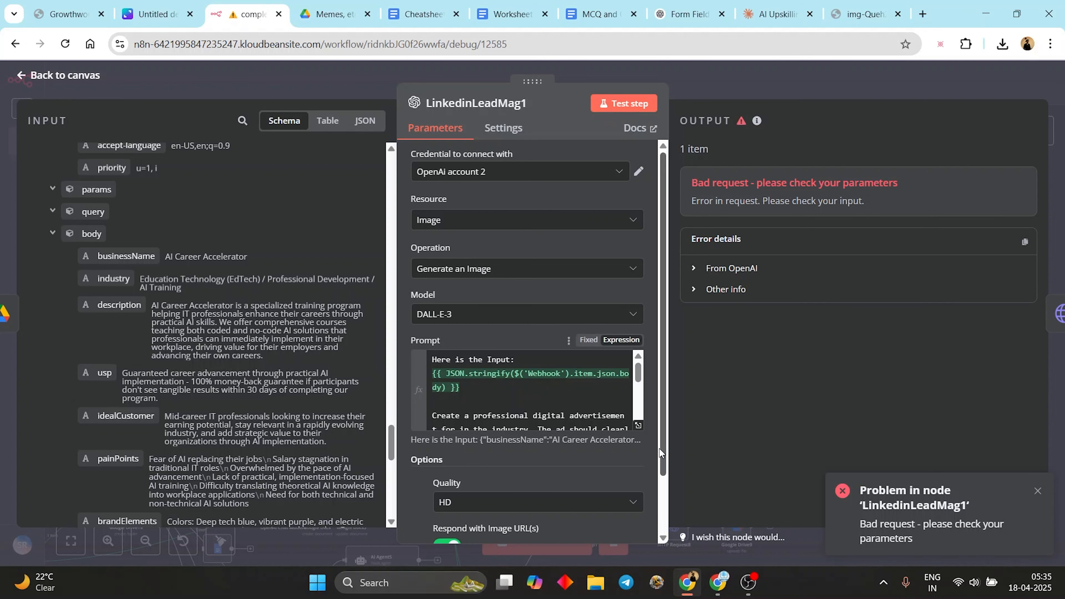
- Delete one opening '{' from the Prompt expression and rerun the image node
click(638, 425)
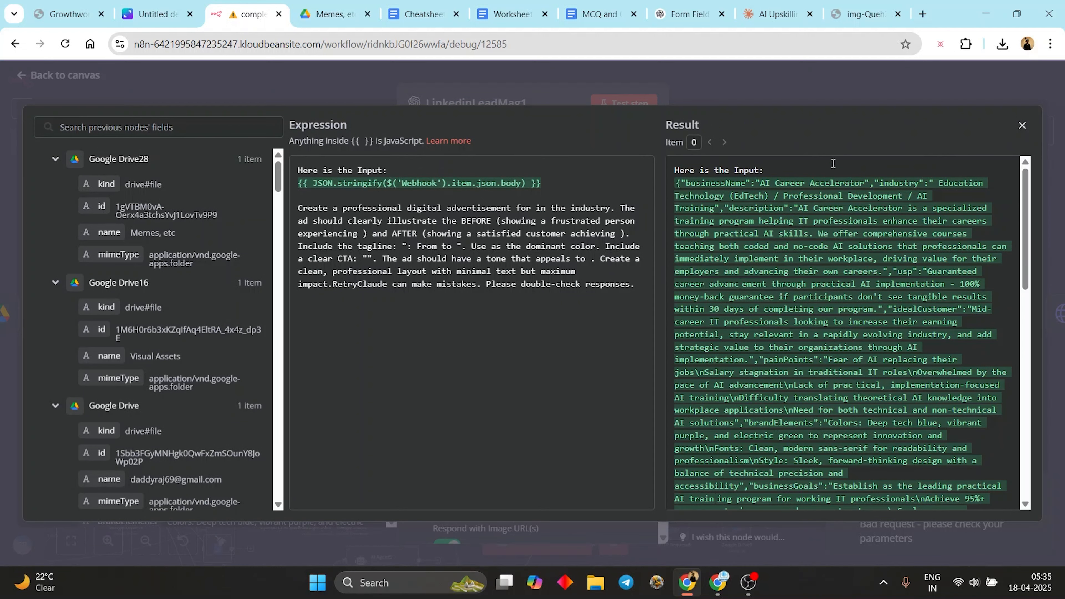
click(894, 83)
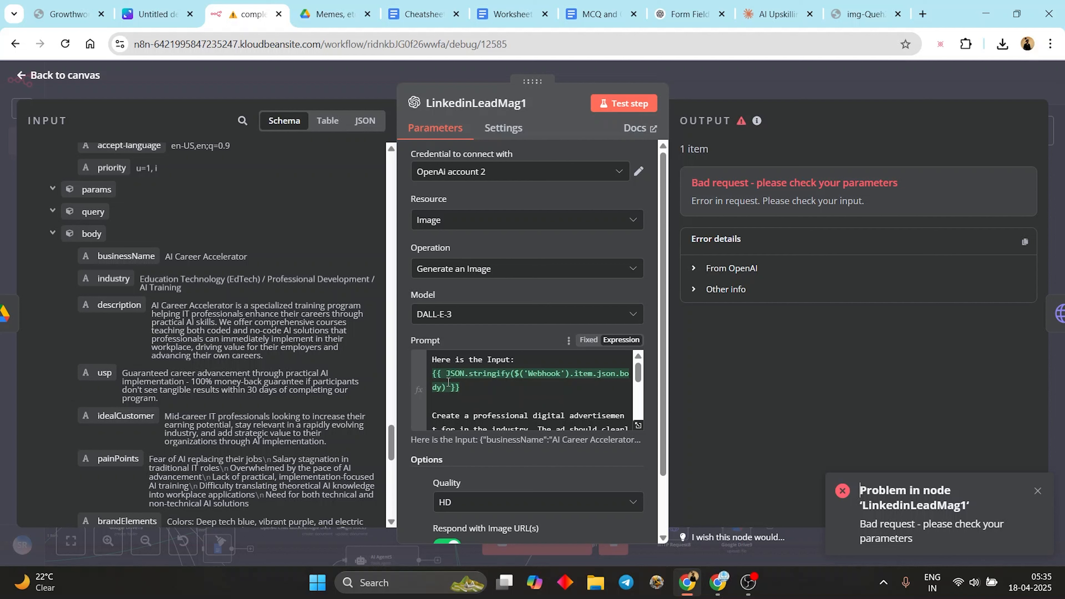
click(448, 369)
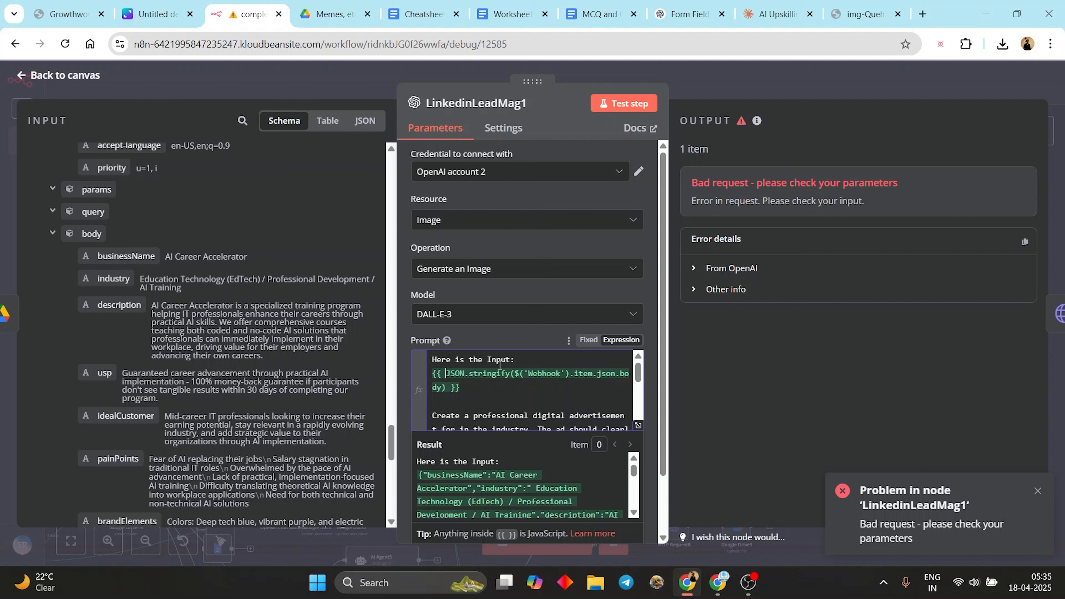
scroll(506, 396, down, 10)
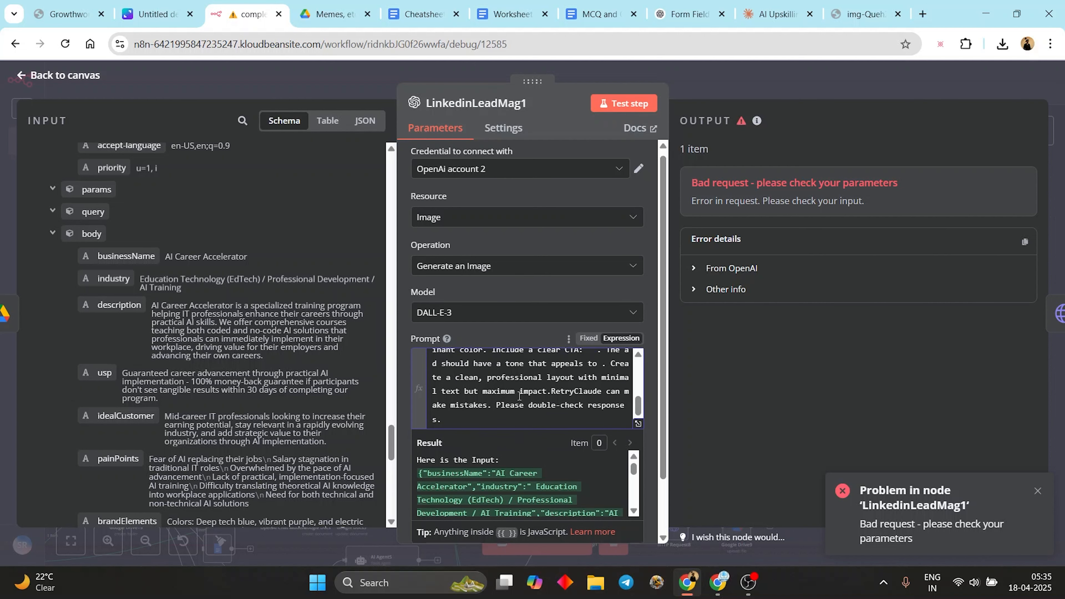
scroll(552, 332, up, 5)
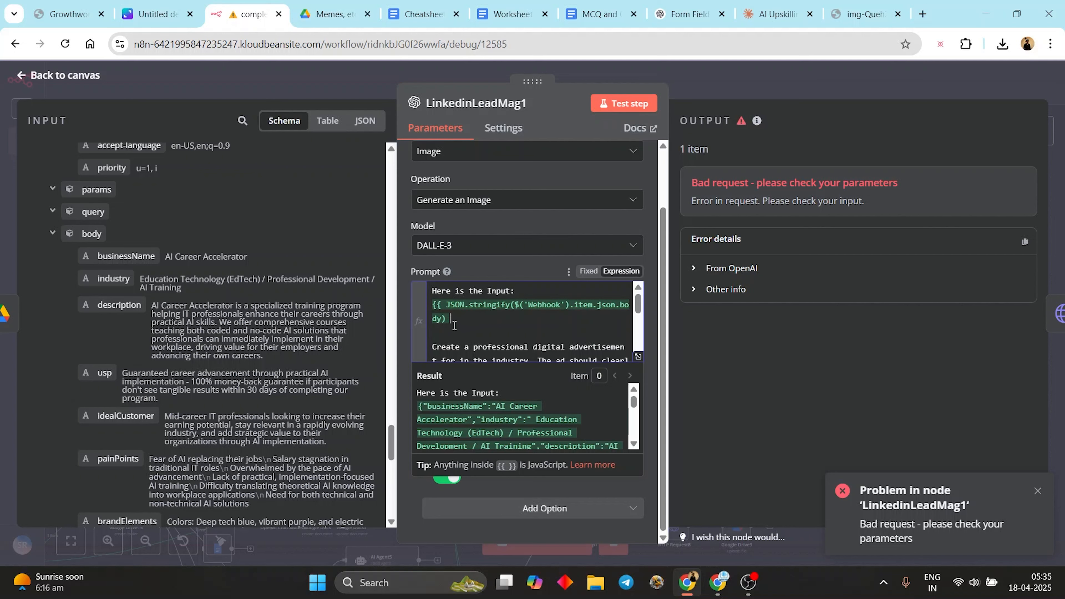
key(BackSpace)
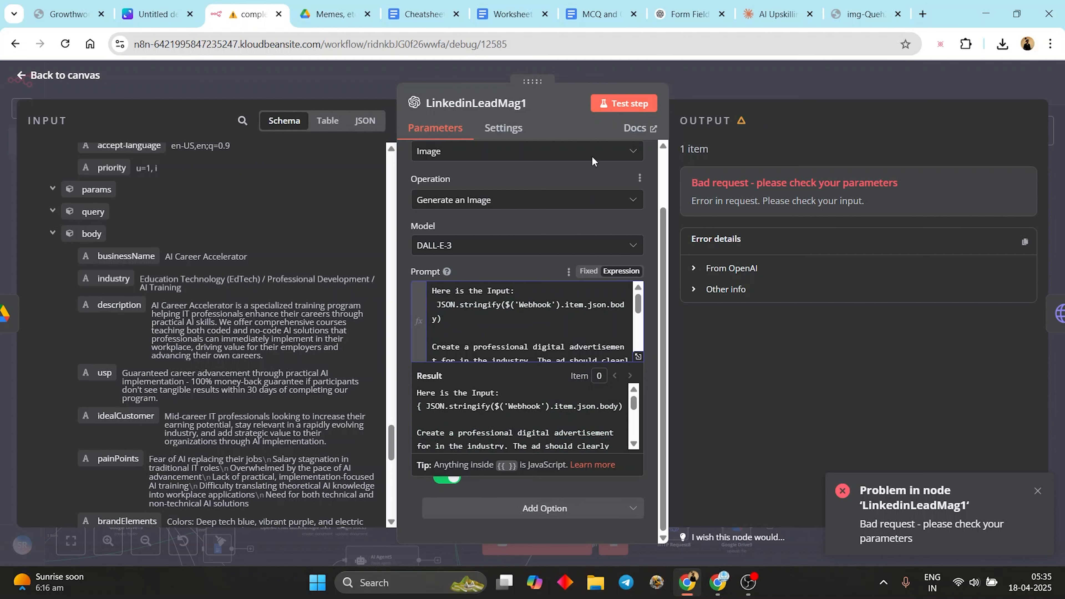
click(615, 106)
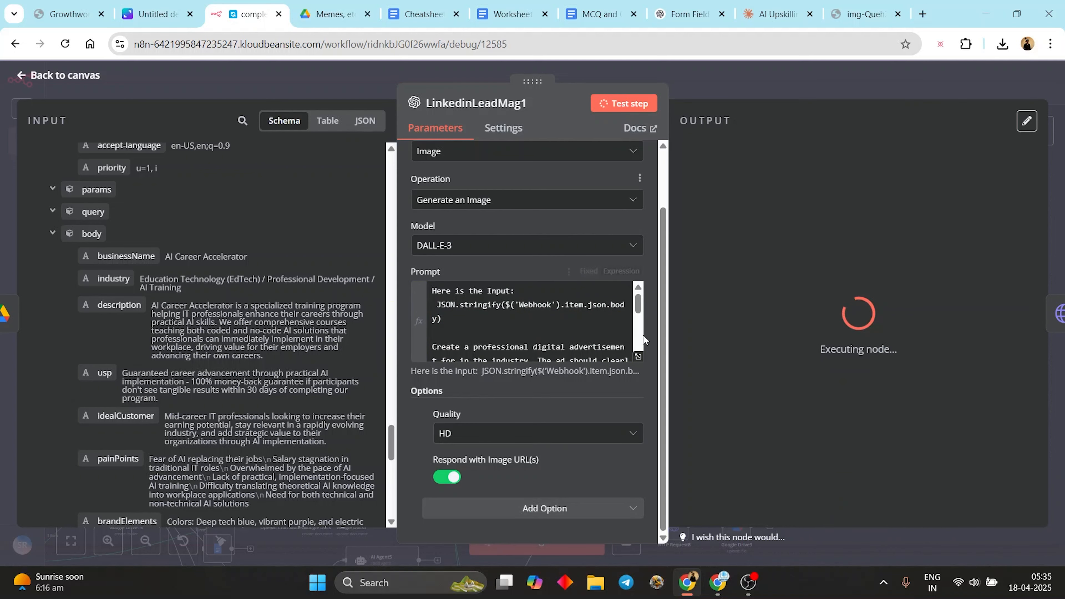
- Check the prompt in the expression editor and the node output, then go back to the canvas
click(638, 357)
click(739, 104)
scroll(215, 361, down, 5)
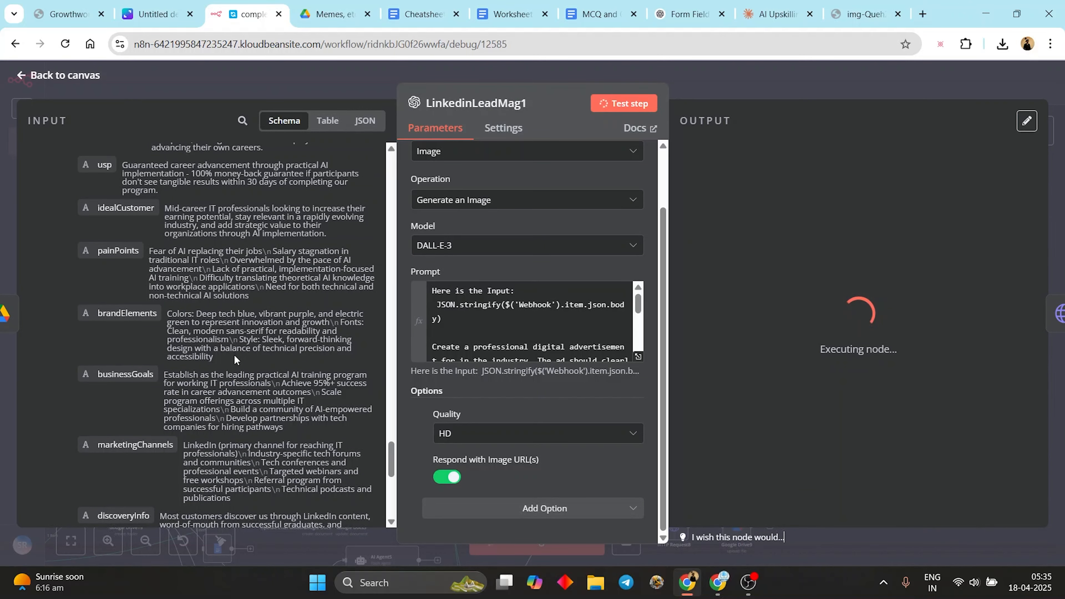
scroll(235, 361, down, 3)
scroll(250, 351, down, 6)
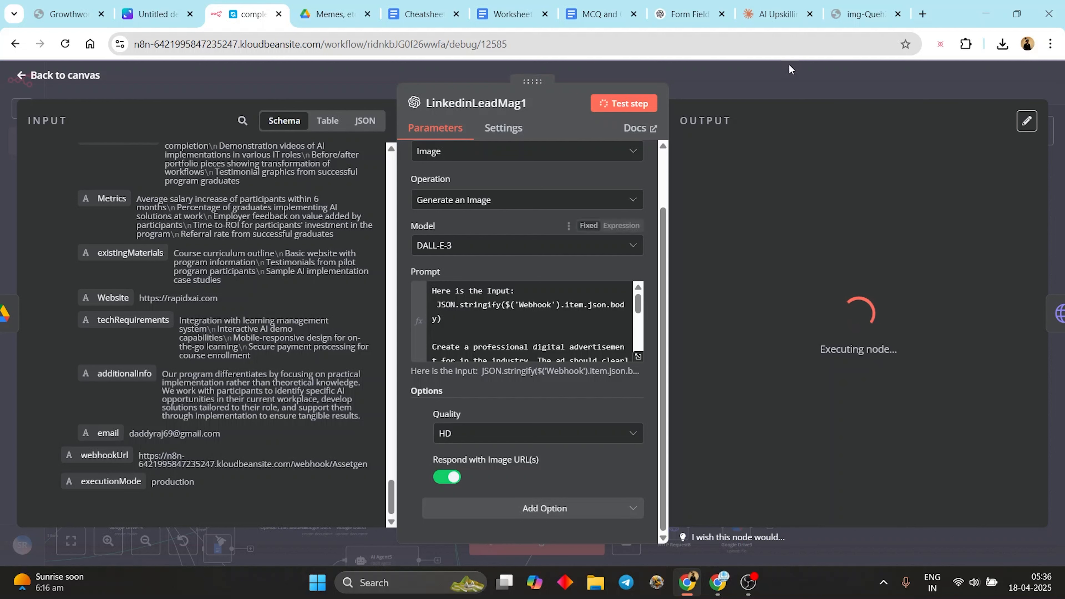
click(760, 87)
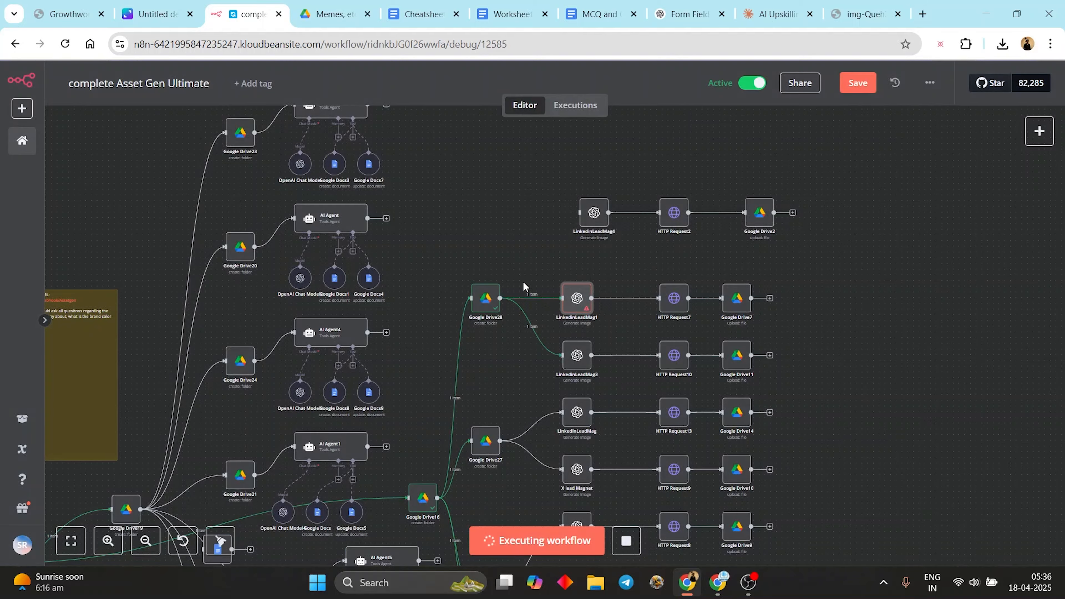
- Add an OpenAI 'Message a model' node between the Webhook and Google Drive
drag(522, 281, 788, 104)
mouse_move(146, 415)
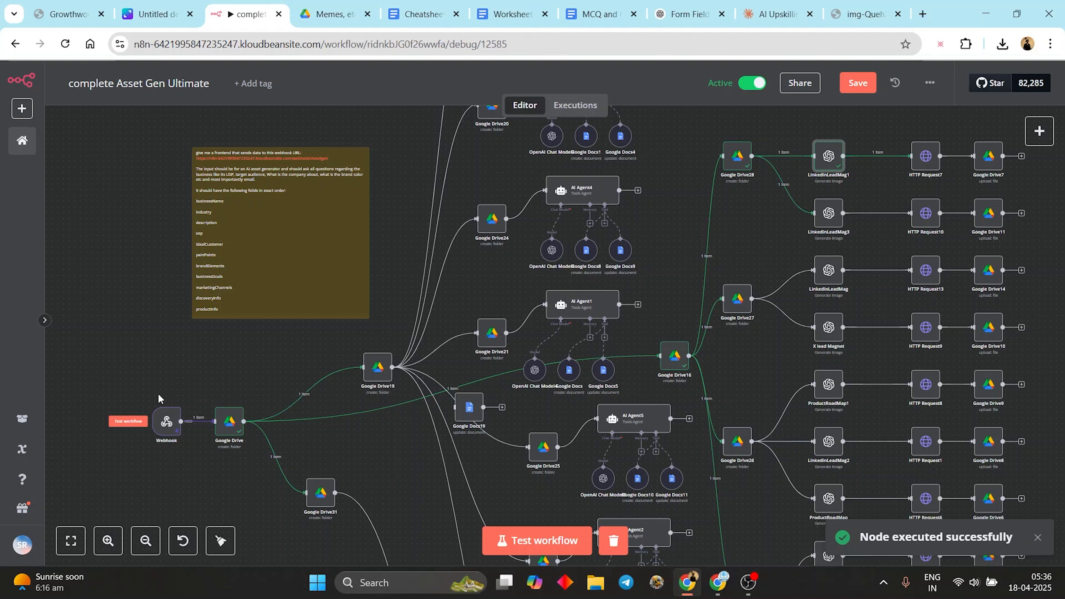
drag(160, 415, 86, 406)
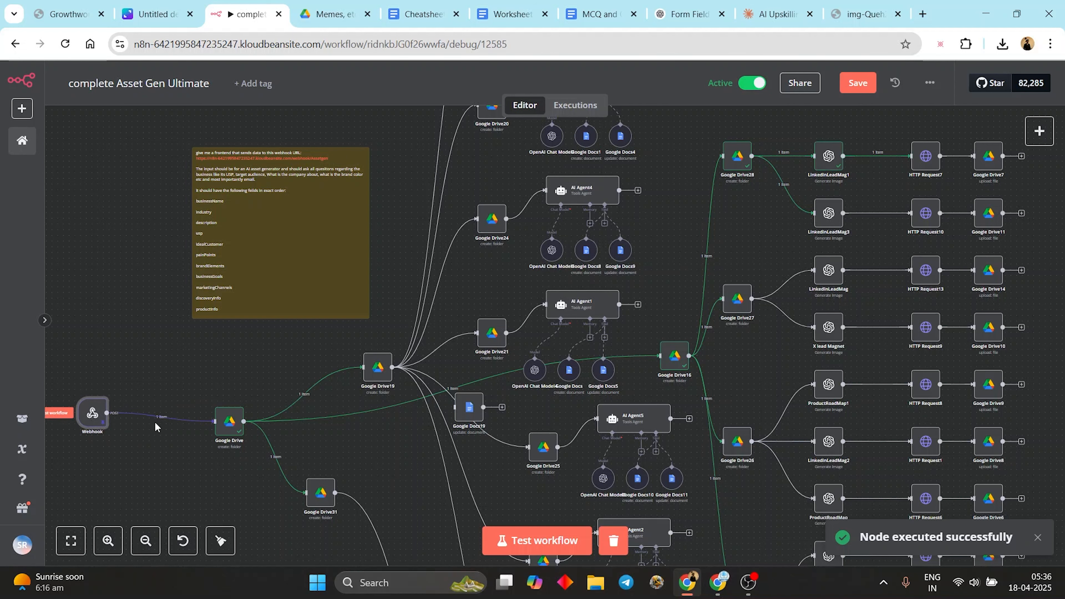
drag(162, 419, 283, 341)
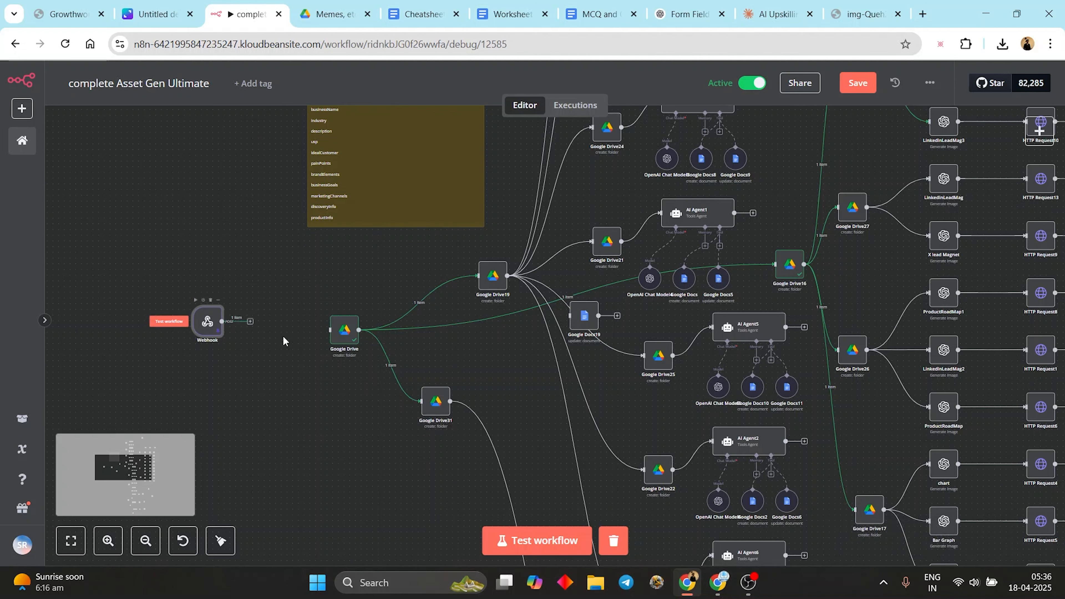
click(251, 321)
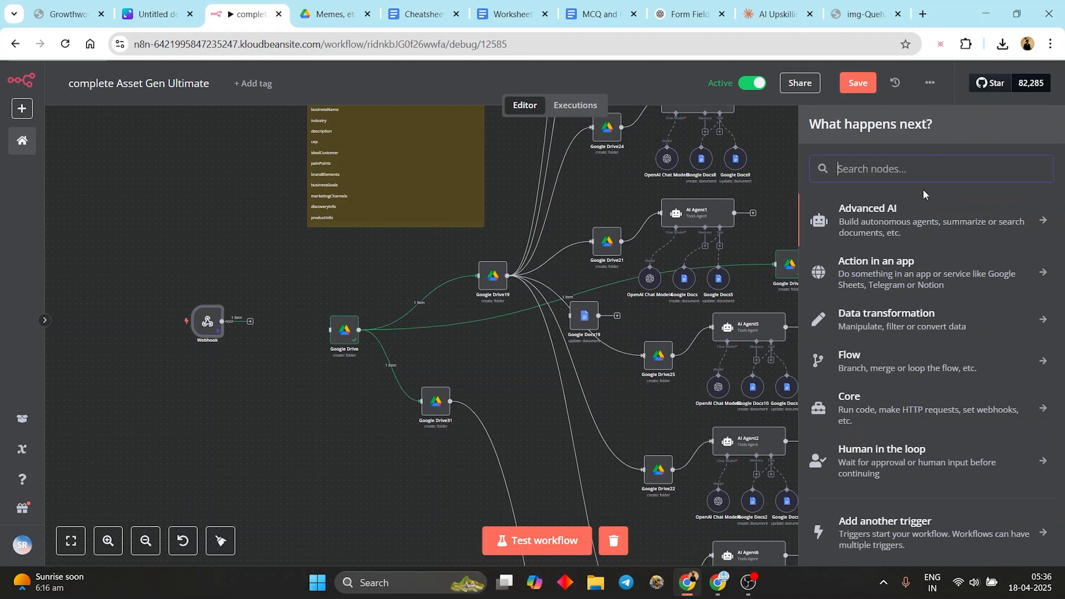
text(open)
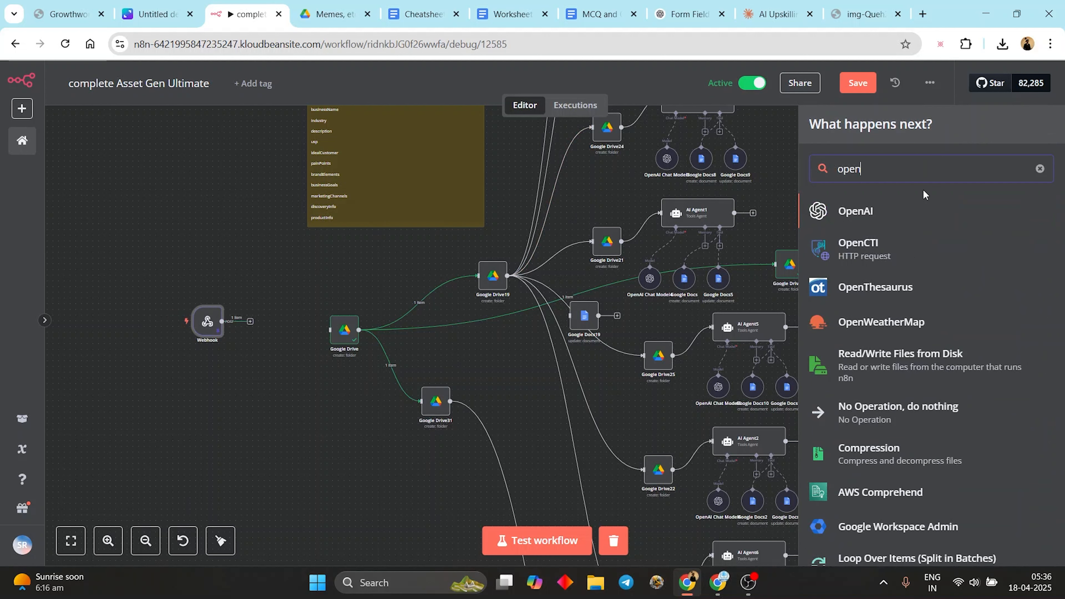
click(909, 227)
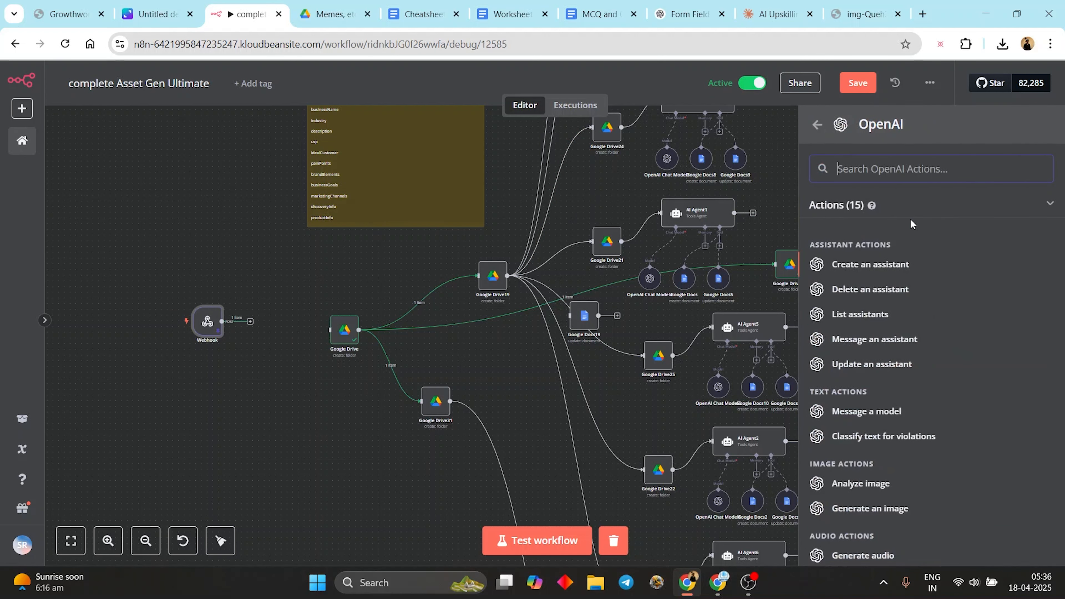
click(867, 411)
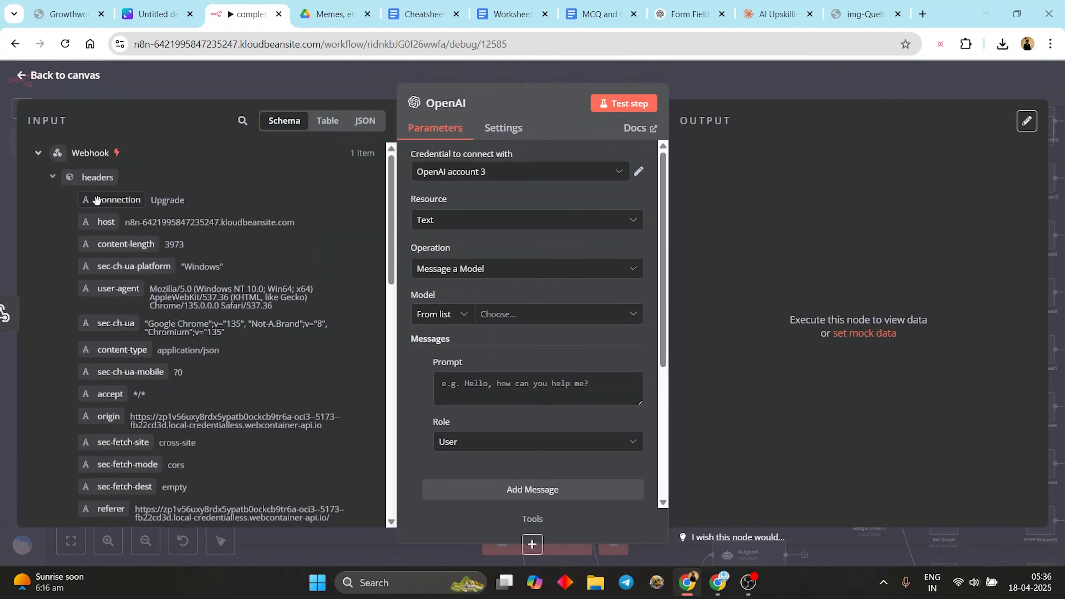
- Set the OpenAI prompt to {{ JSON.stringify($json.body) }} and test the node
scroll(127, 331, down, 1)
scroll(126, 332, down, 10)
scroll(109, 228, up, 6)
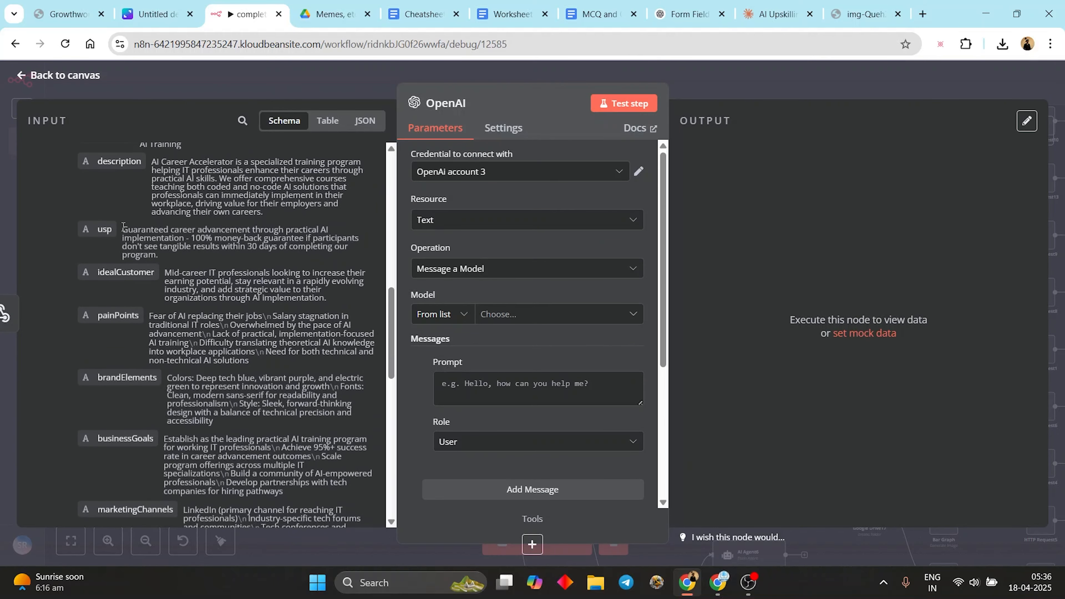
drag(76, 240, 467, 385)
click(269, 243)
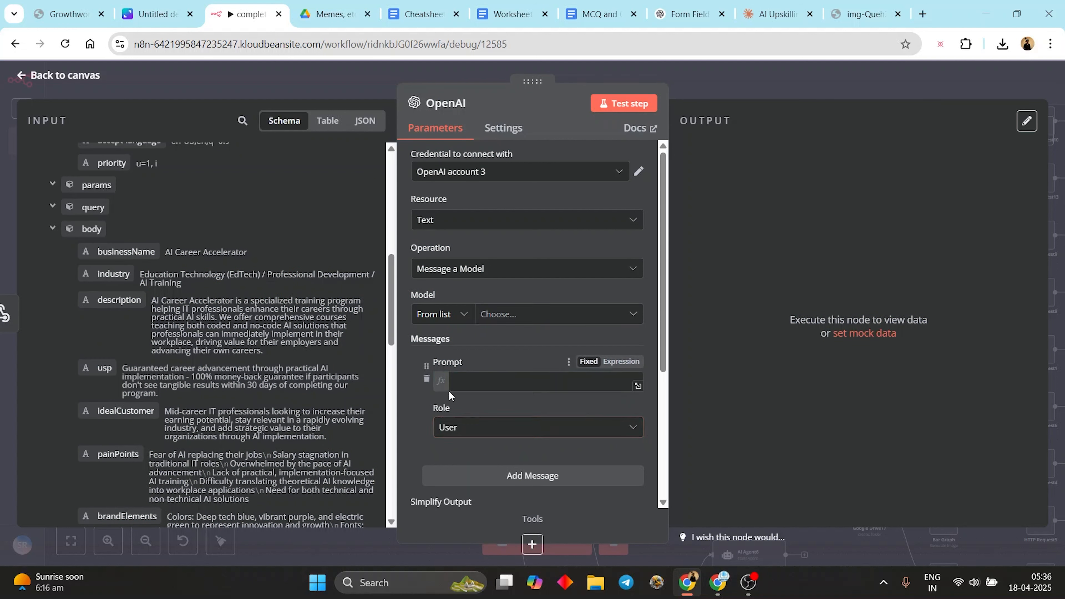
click(468, 385)
text(JSON)
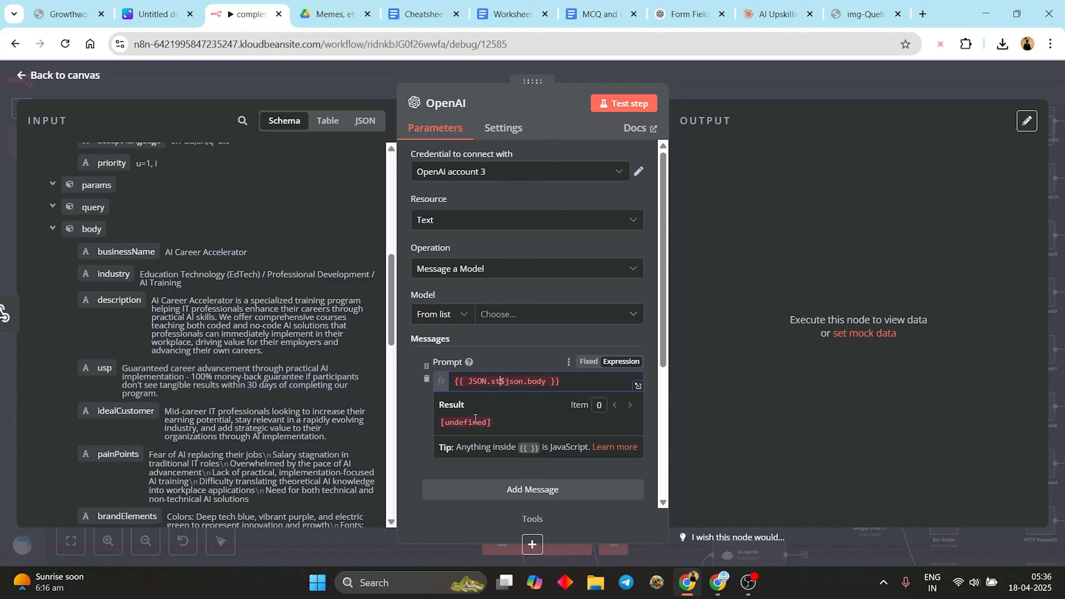
text(.stringify($json.body)
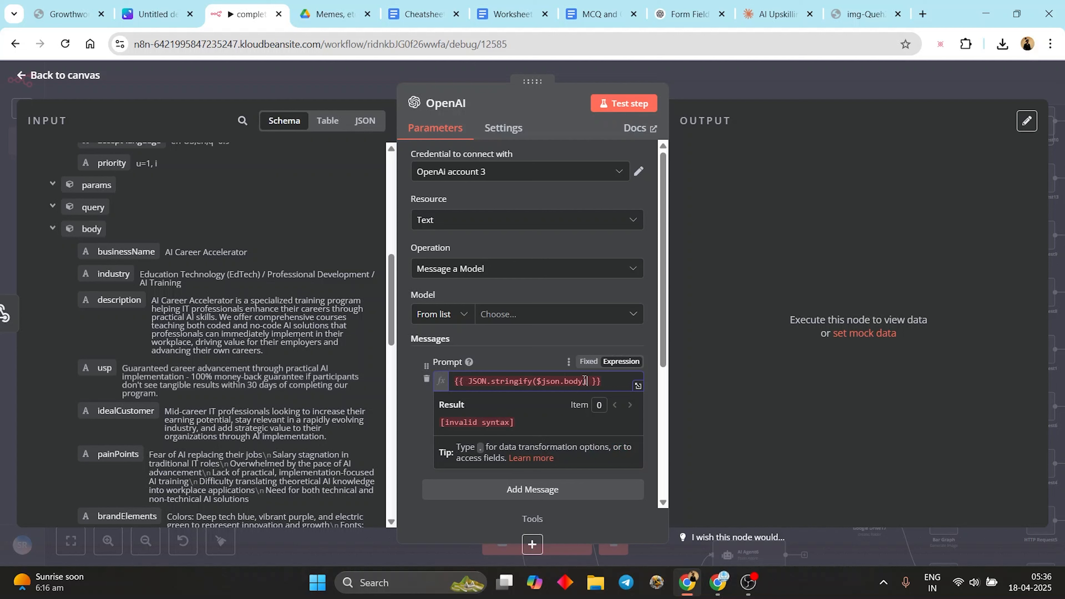
text())
click(642, 107)
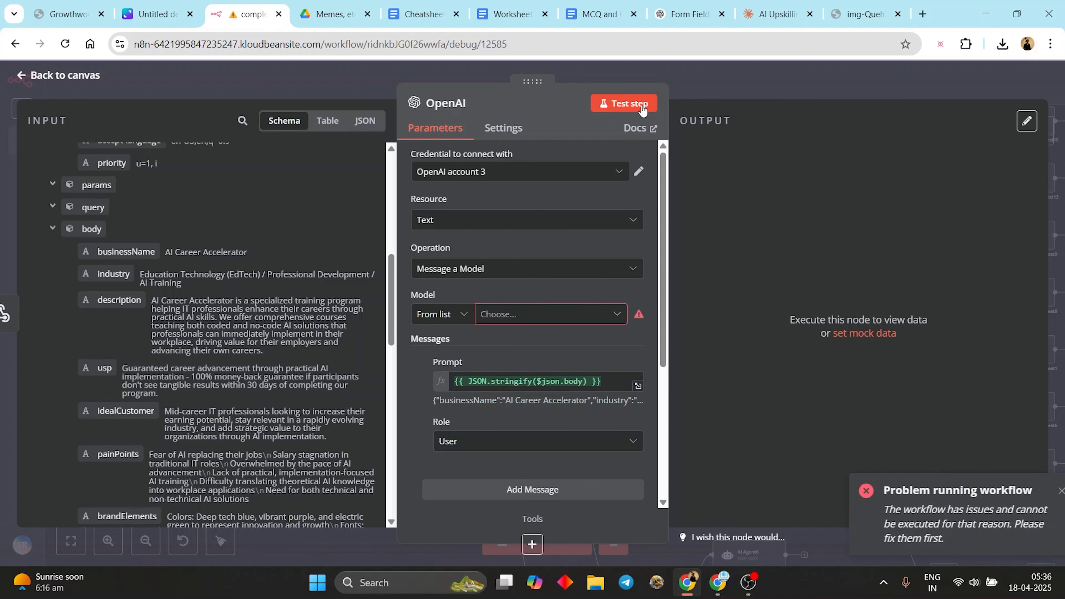
- Choose GPT-4.1 as the model, retest, and switch to a different OpenAI credential
click(526, 314)
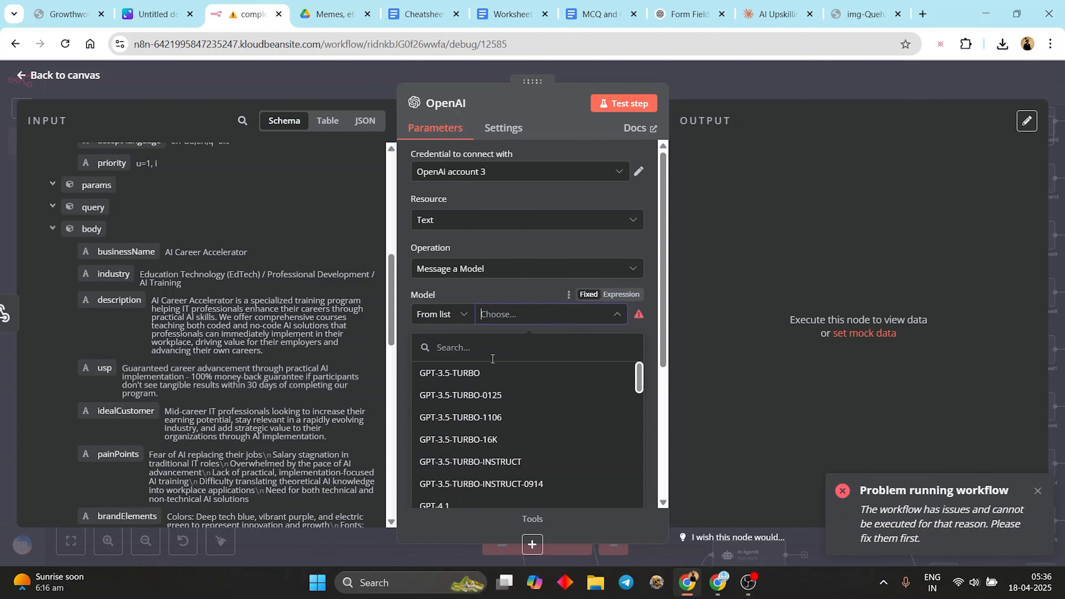
scroll(467, 428, down, 3)
scroll(466, 428, up, 2)
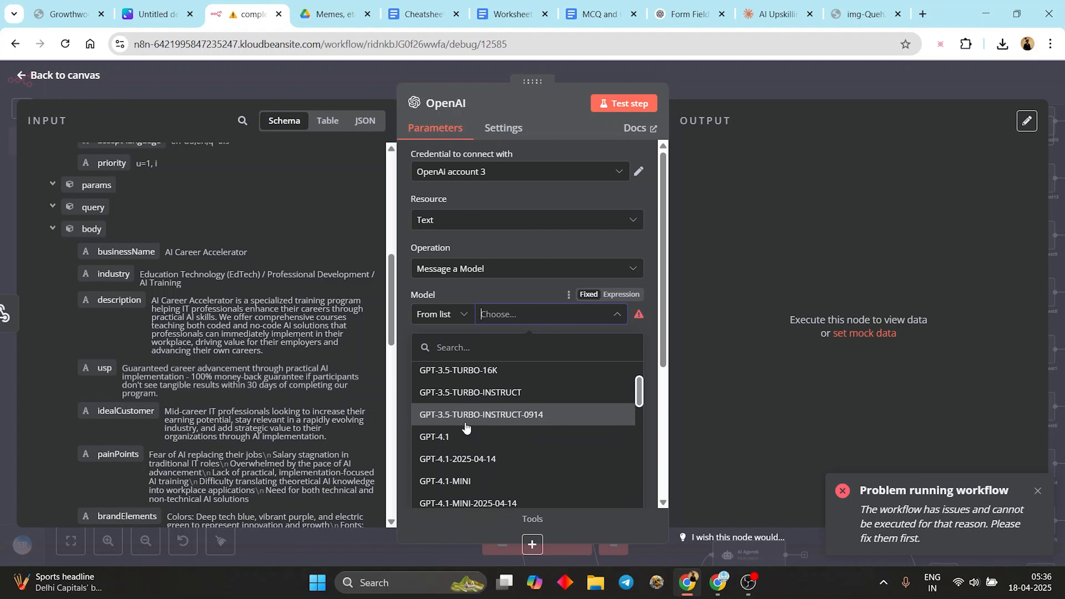
click(465, 437)
click(639, 106)
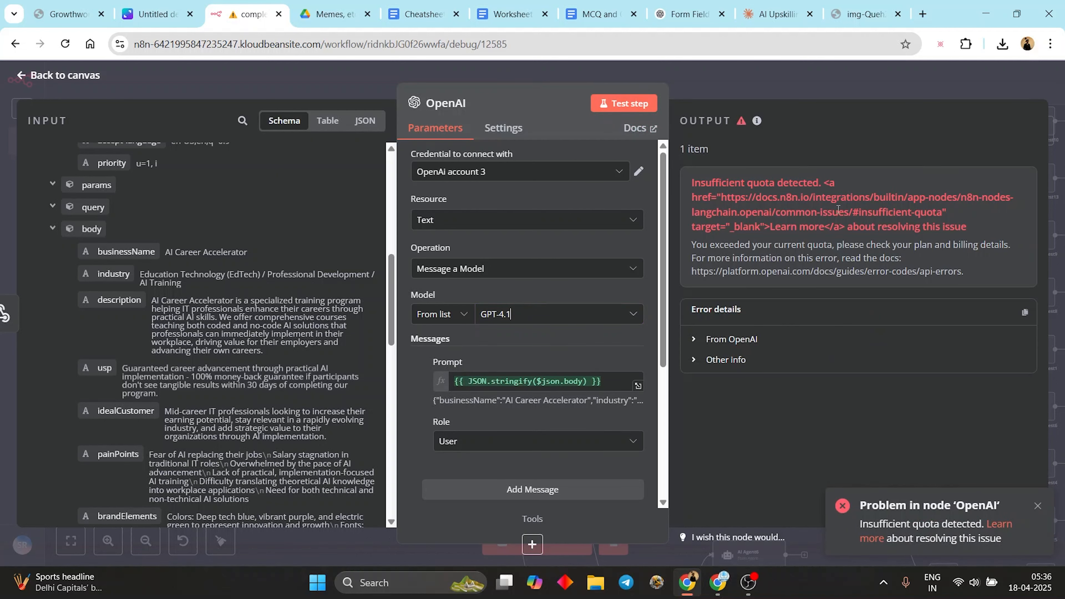
click(532, 179)
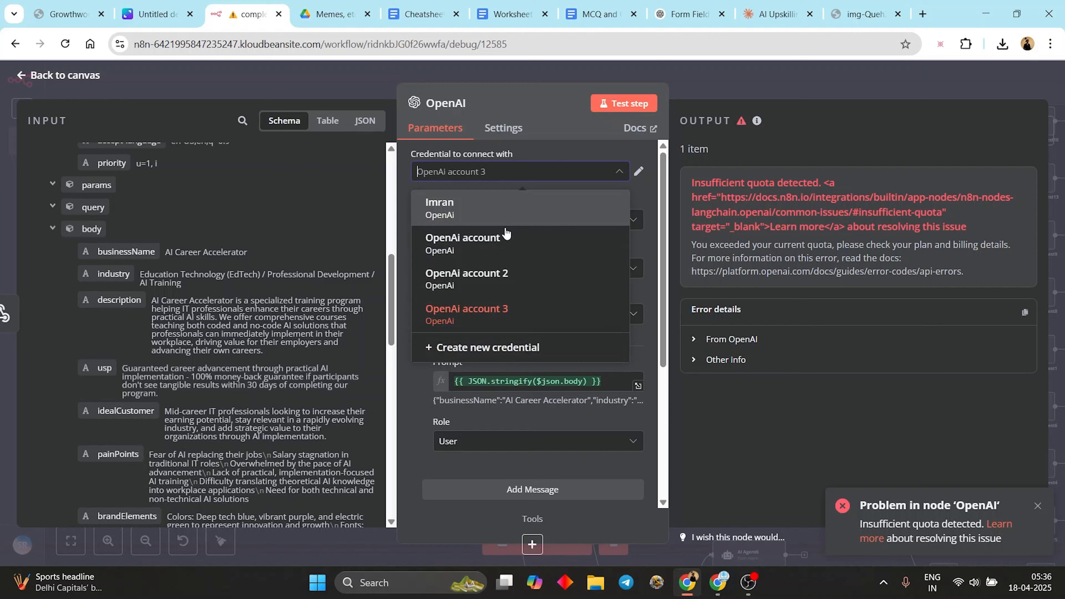
click(519, 209)
click(681, 86)
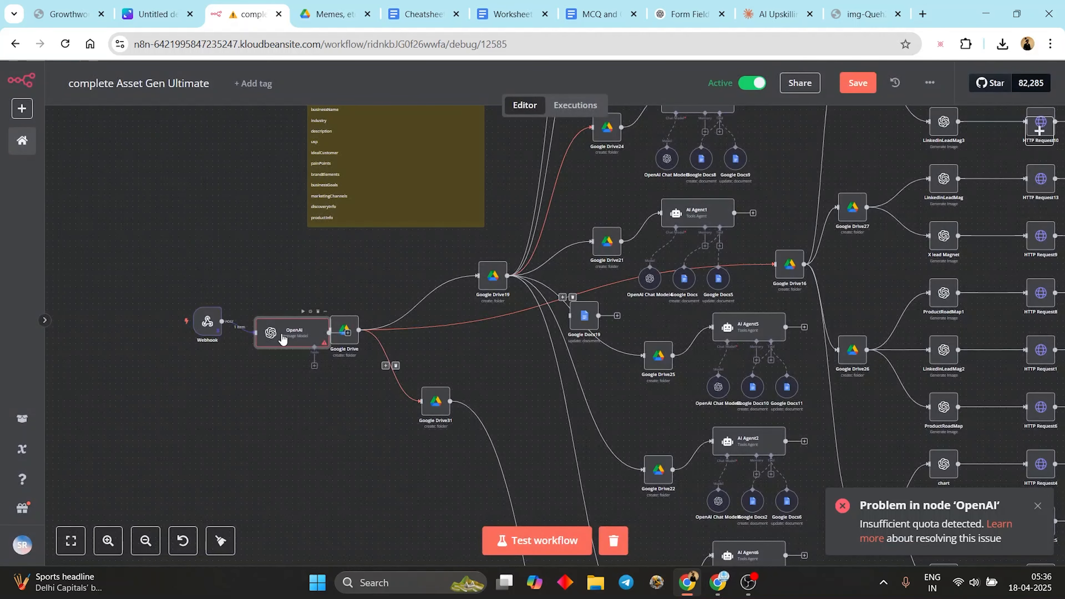
- Detach the OpenAI node, link Webhook to Google Drive, and Google Drive28 to LinkedinLeadMag4
drag(281, 339, 222, 438)
click(232, 362)
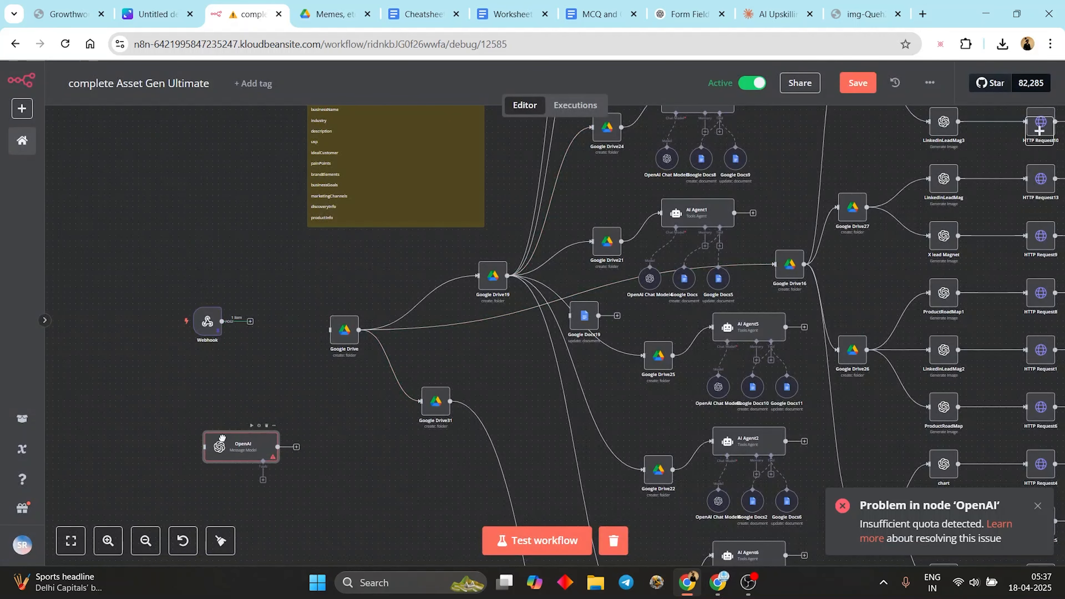
drag(217, 331, 339, 331)
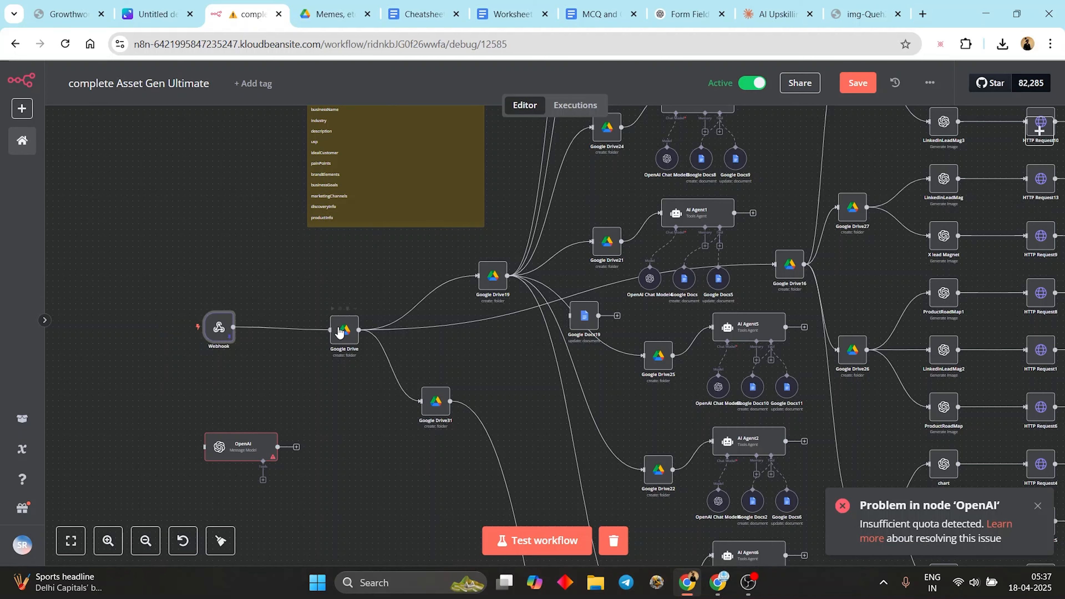
scroll(378, 252, right, 10)
scroll(378, 253, up, 7)
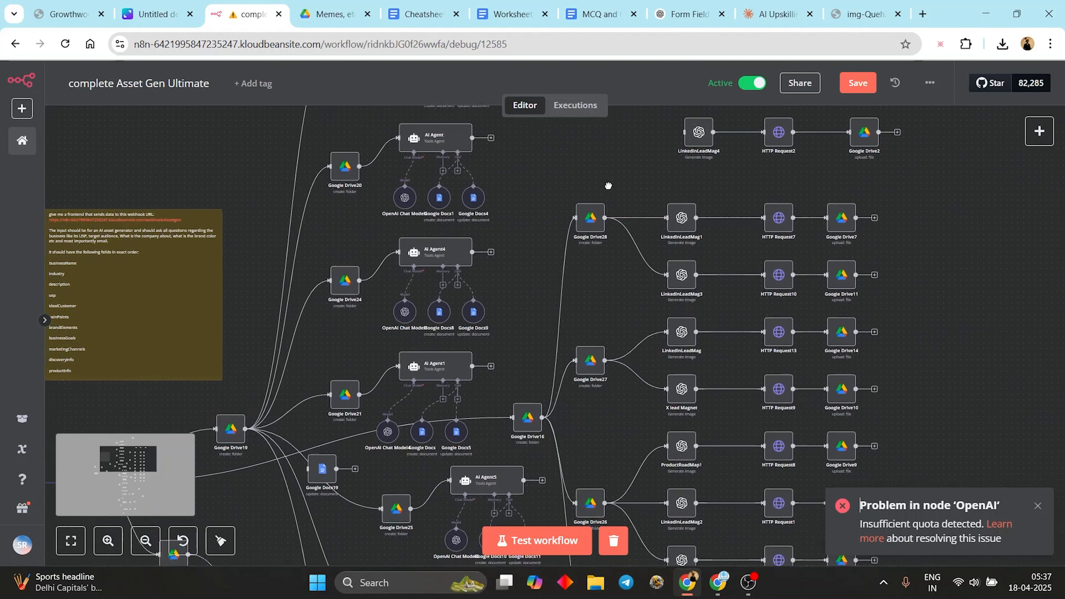
drag(555, 282, 627, 207)
- Switch LinkedinLeadMag4 to the other OpenAI account credential and test-run it
key(Return)
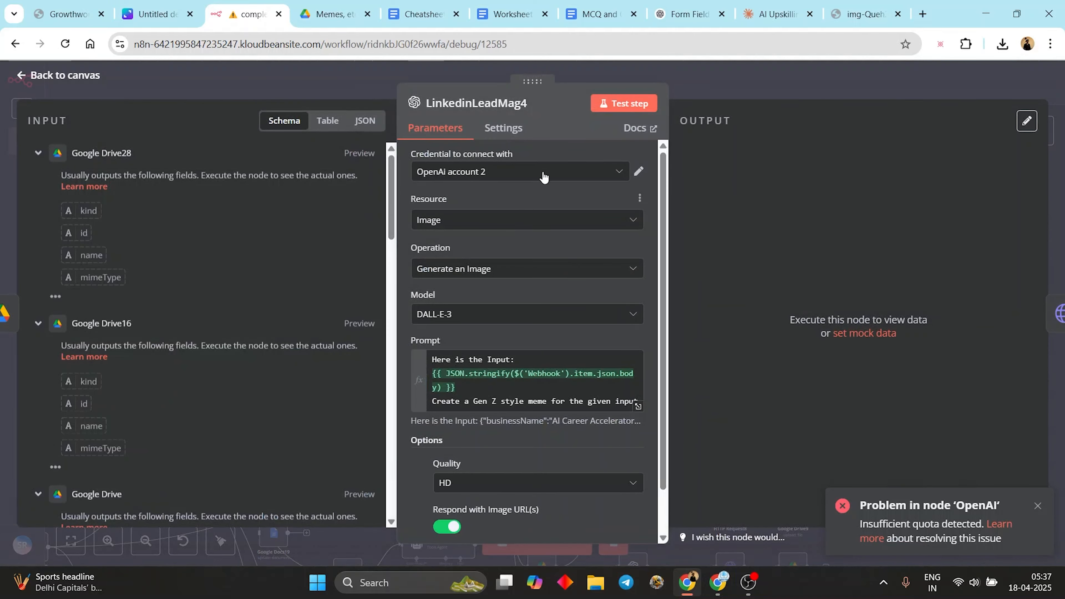
click(542, 172)
click(544, 202)
click(635, 110)
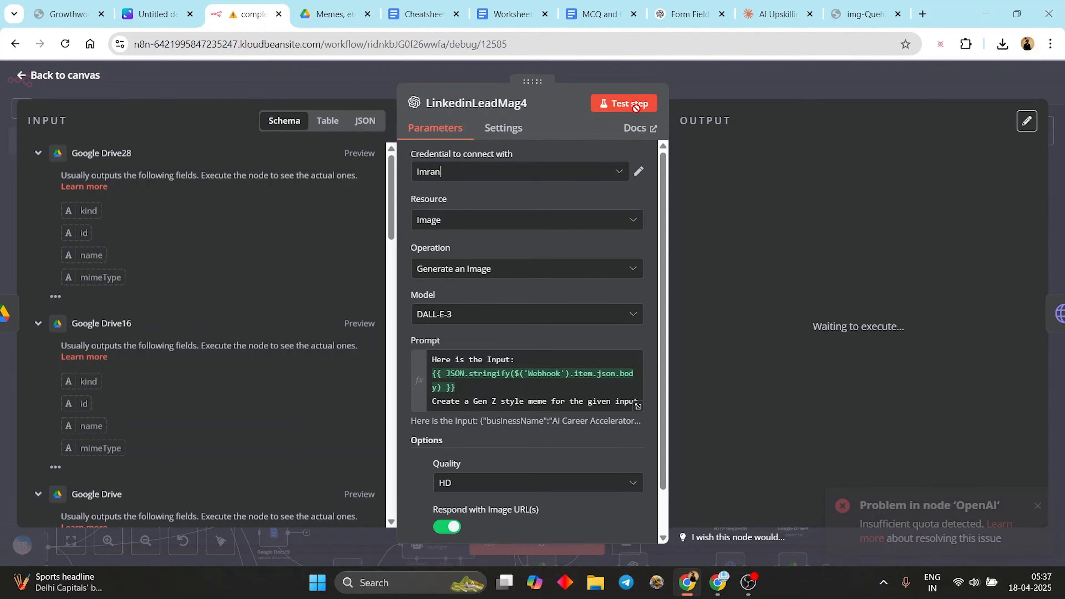
click(733, 99)
- Reopen the failed LinkedinLeadMag4 node and preview what its Prompt expression resolves to
drag(470, 242, 569, 251)
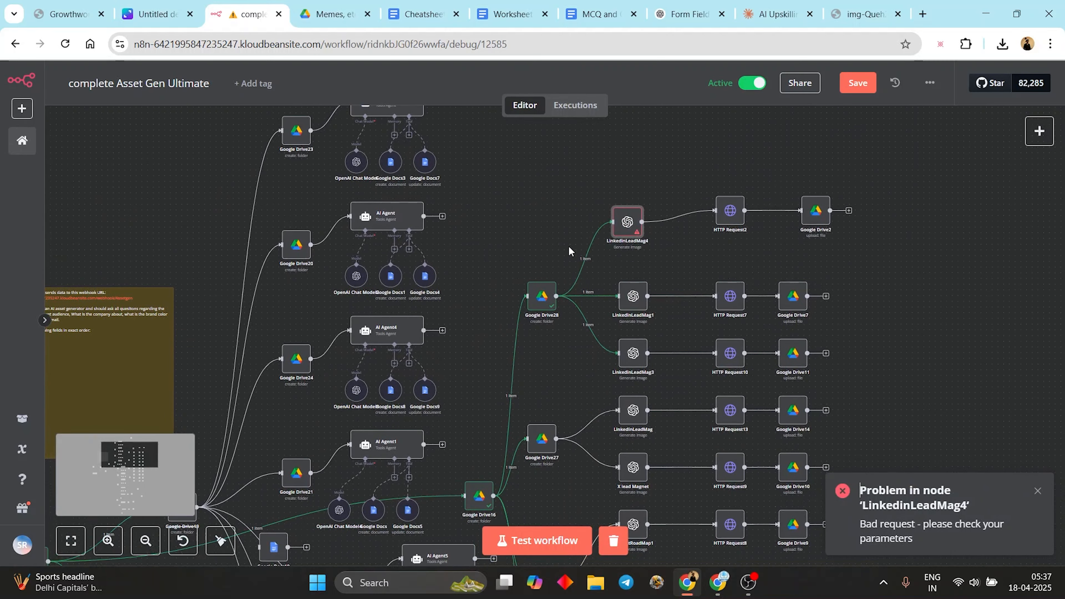
double_click(622, 222)
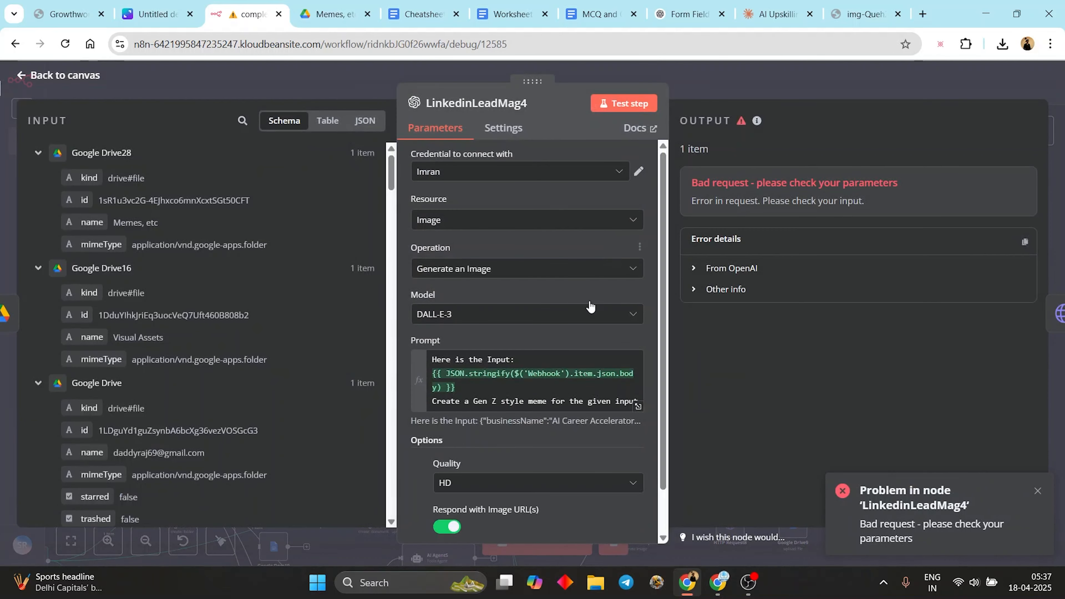
click(484, 390)
drag(449, 388, 421, 378)
scroll(421, 378, down, 2)
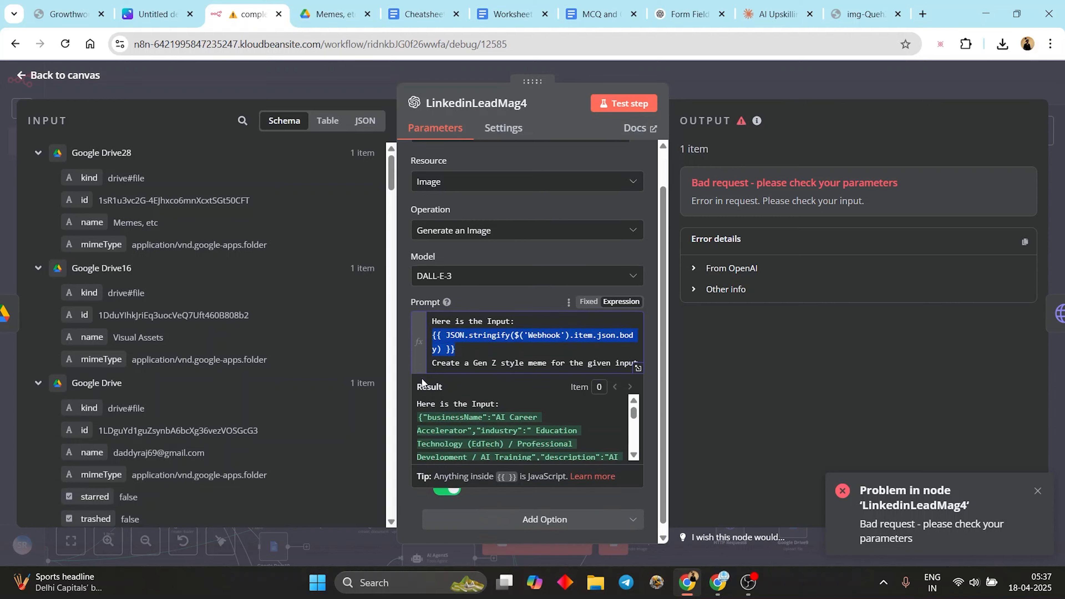
scroll(421, 378, up, 2)
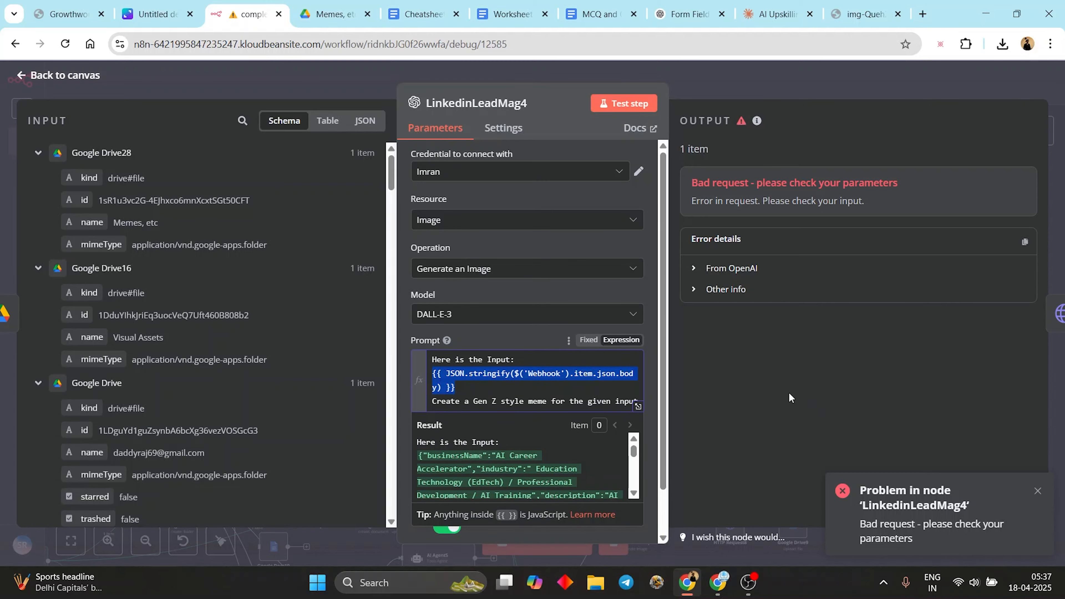
click(695, 77)
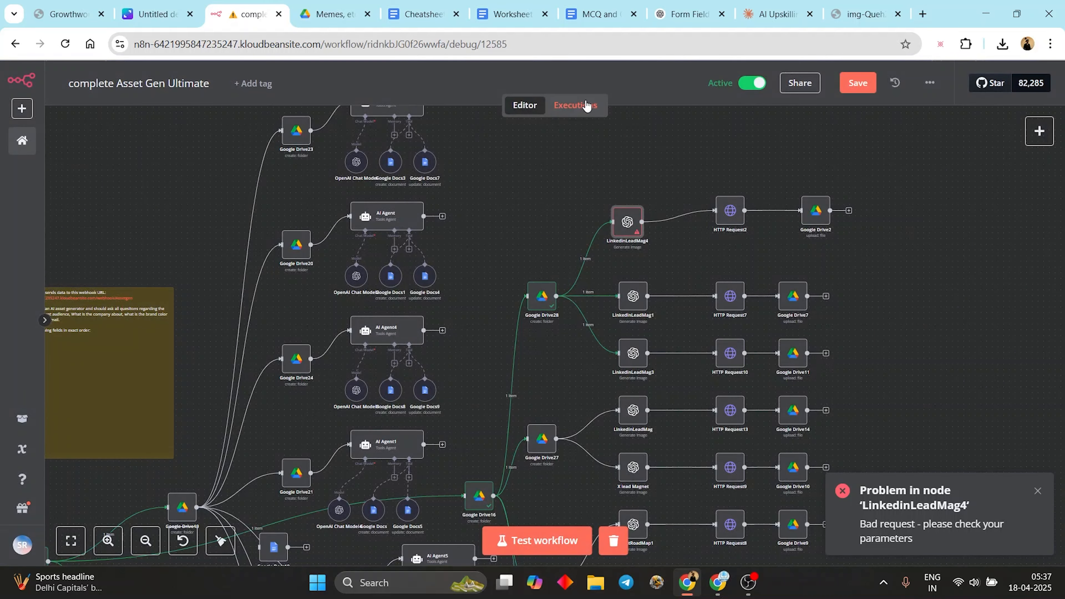
- Browse the workflow's list of past executions
click(576, 106)
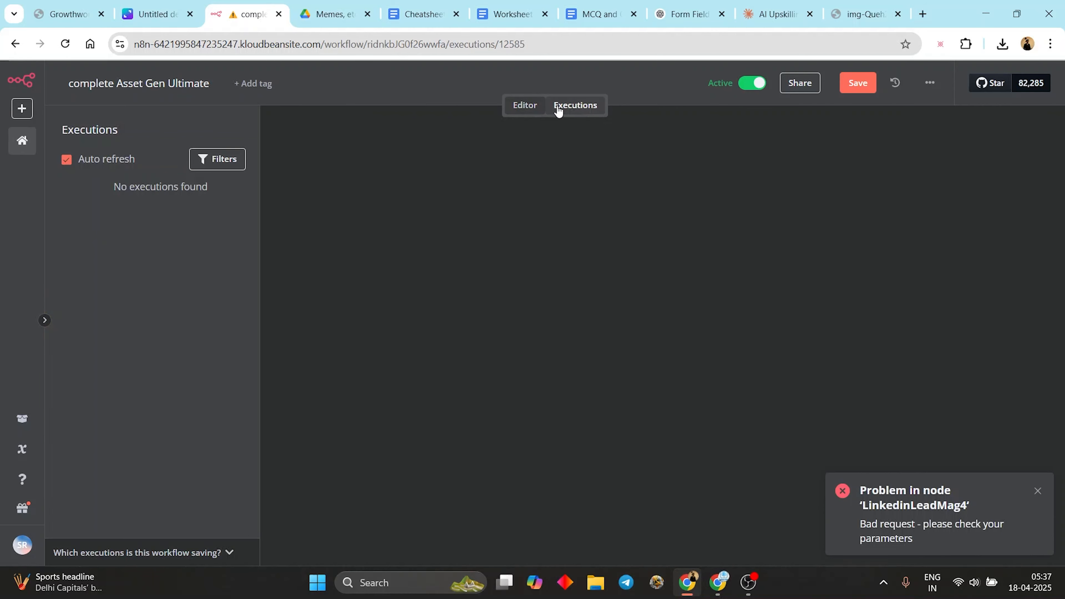
scroll(135, 286, up, 8)
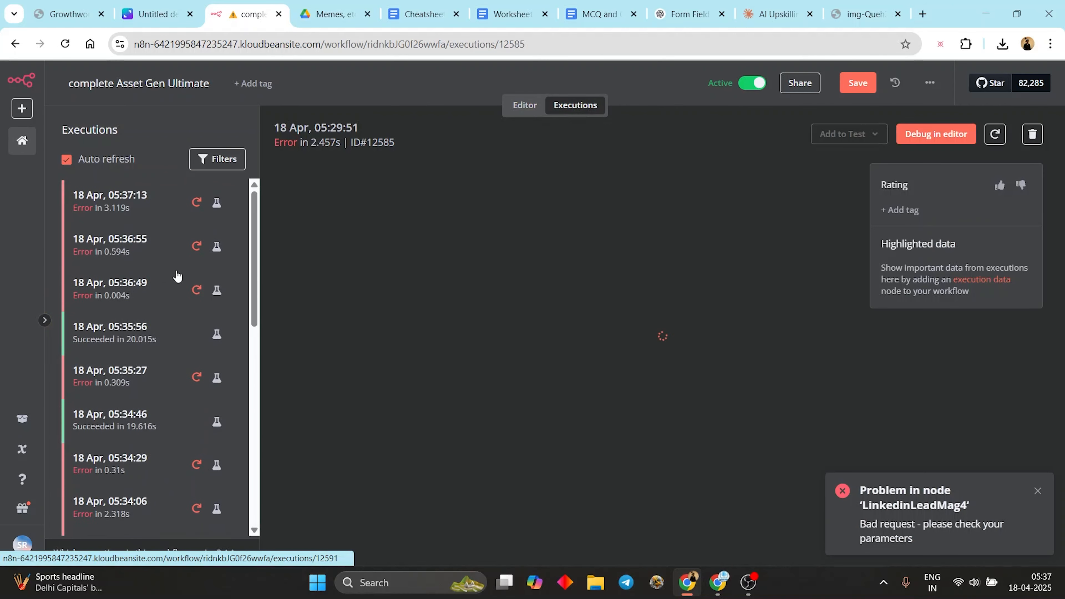
scroll(170, 310, down, 15)
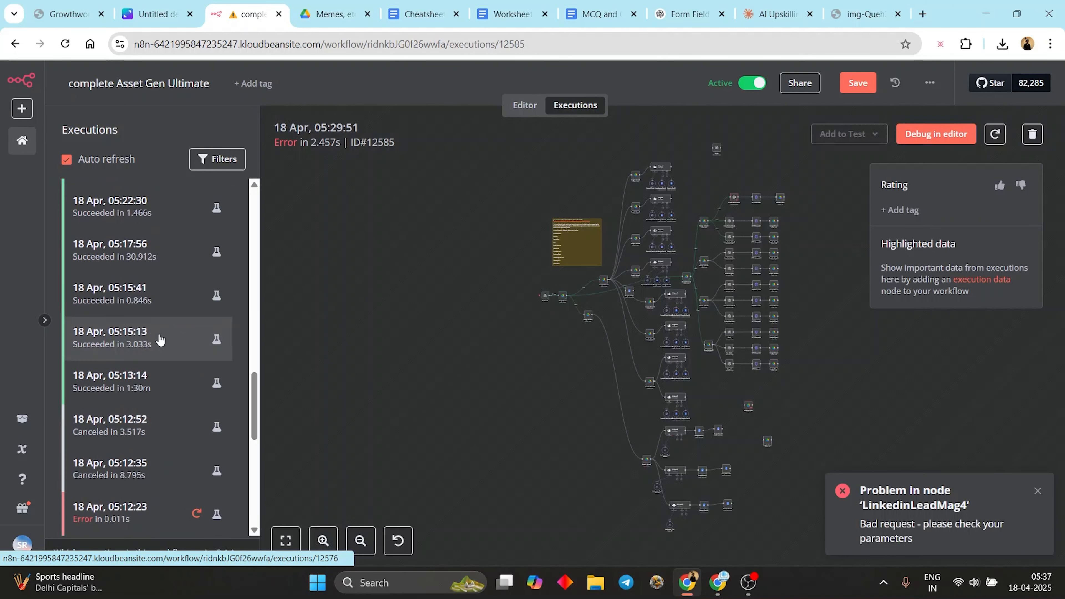
scroll(163, 334, down, 5)
scroll(151, 293, up, 3)
- Load the 04:57:19 canceled execution for debugging, then return to the workflow editor
click(139, 279)
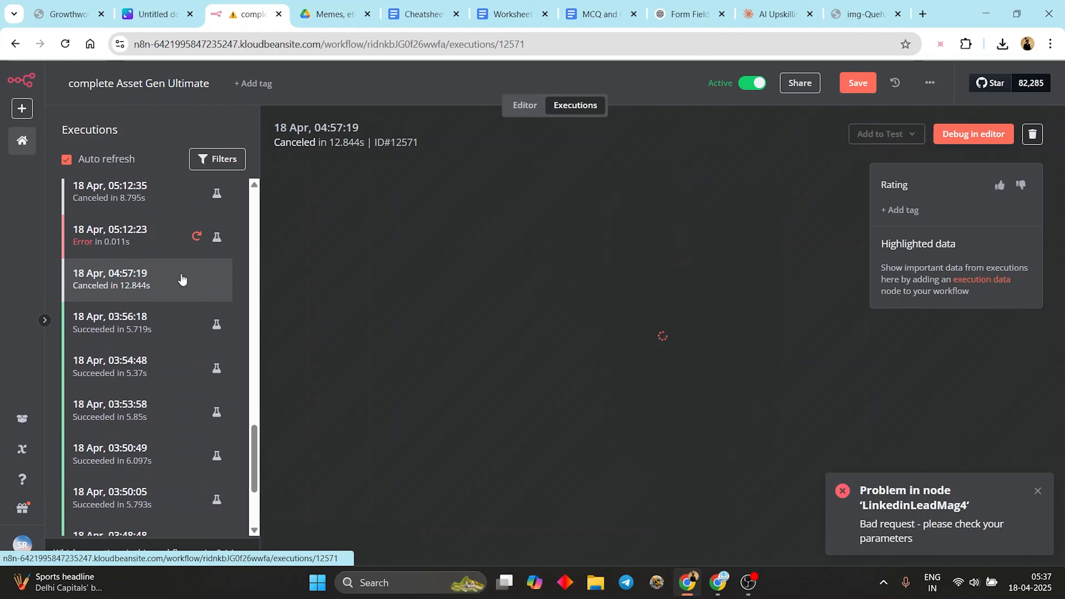
click(974, 134)
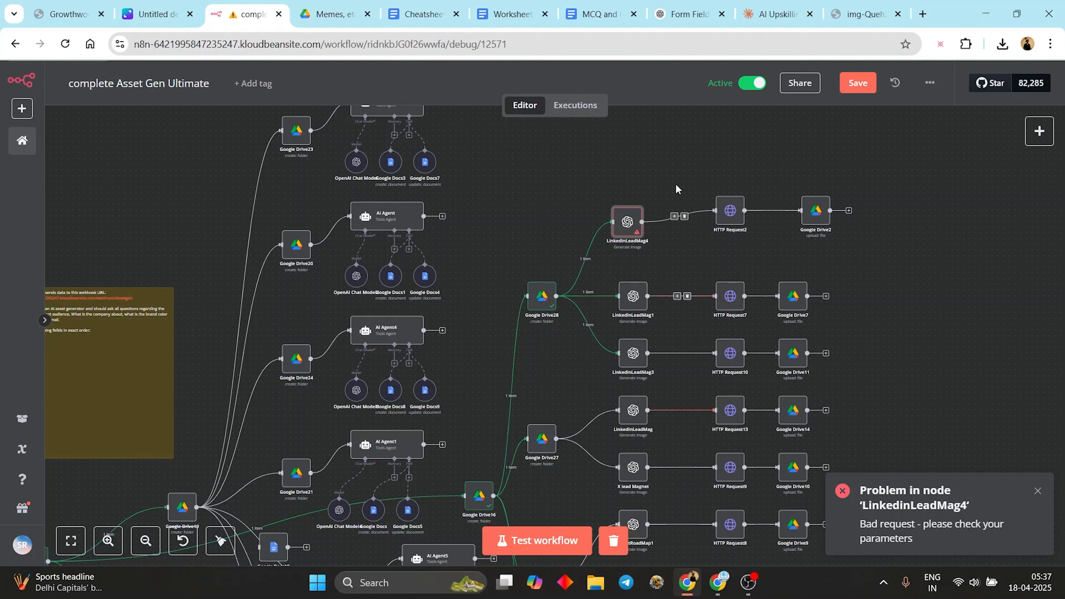
click(589, 112)
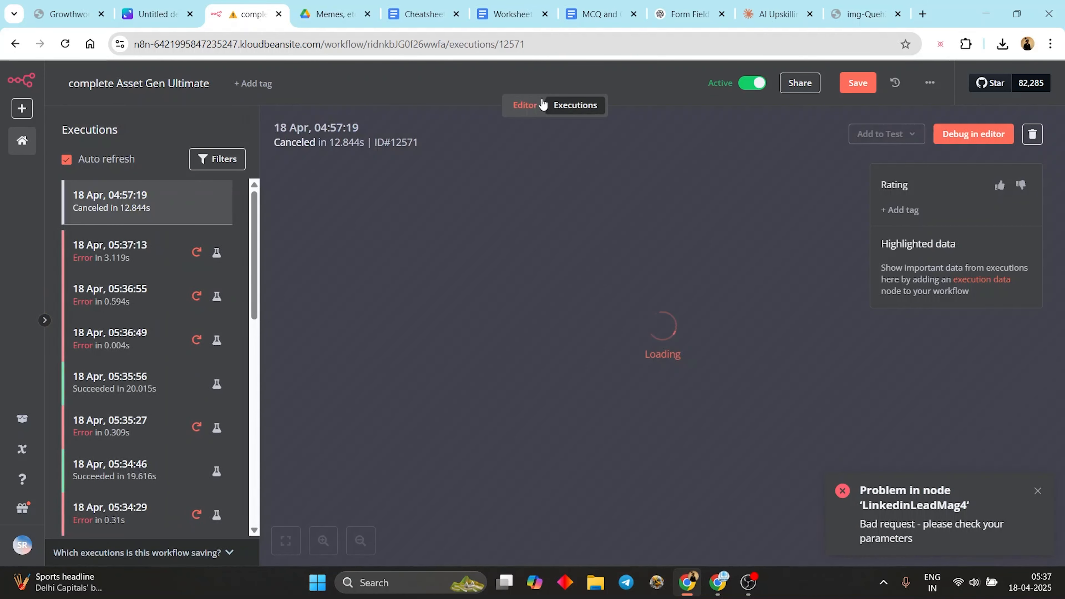
click(525, 105)
- Save the workflow and run a full test of it
click(857, 83)
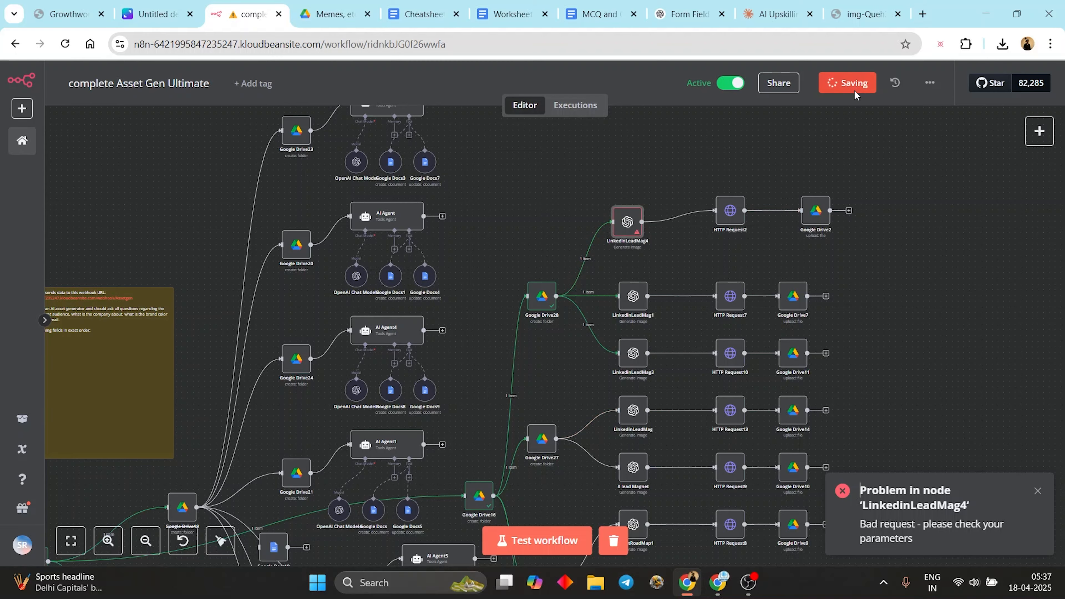
click(537, 540)
scroll(580, 188, down, 5)
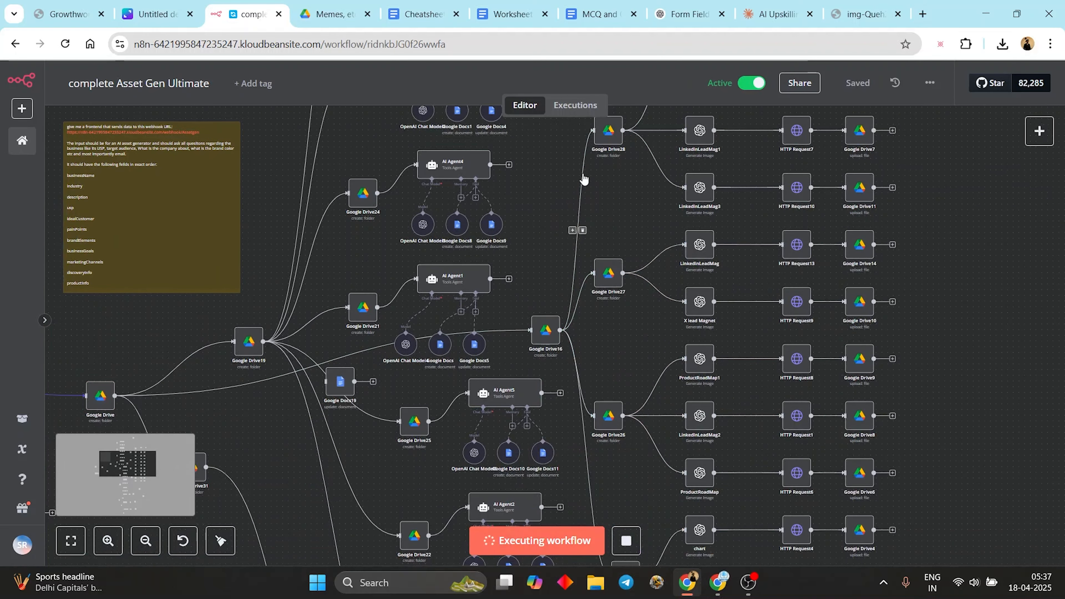
drag(581, 186, 514, 389)
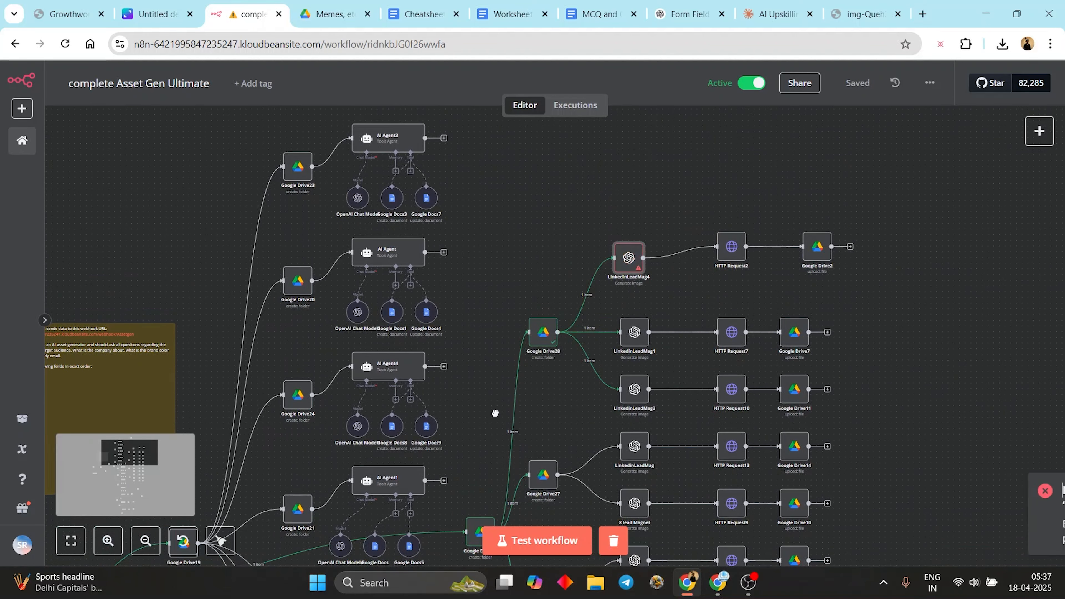
mouse_move(632, 275)
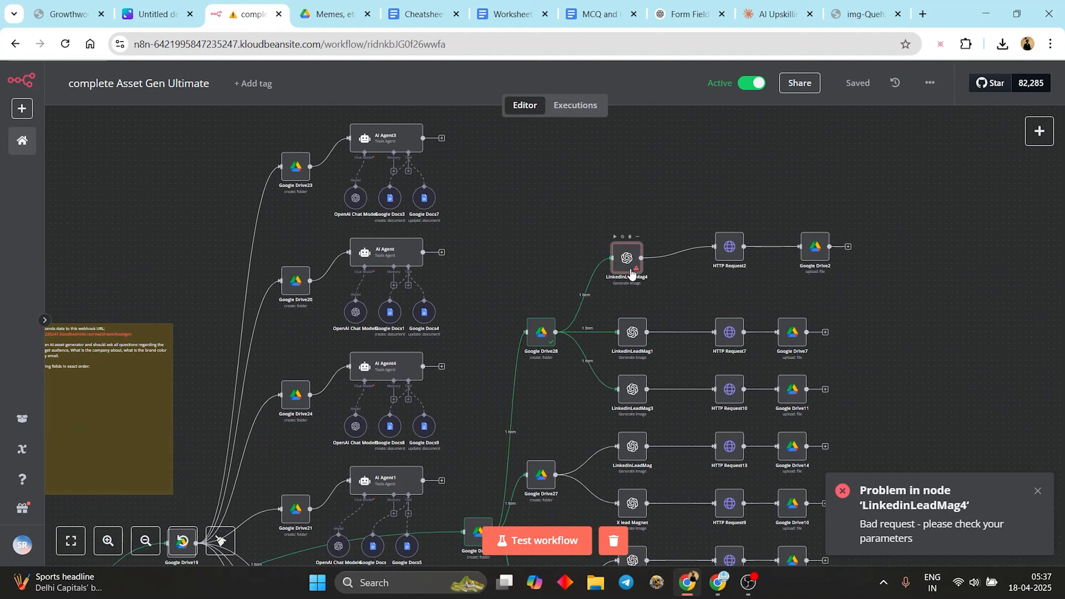
- Shift Webhook left, place the GPT-4.1 OpenAI node after it, connect them, and test-run it
drag(329, 391, 548, 221)
drag(272, 370, 405, 268)
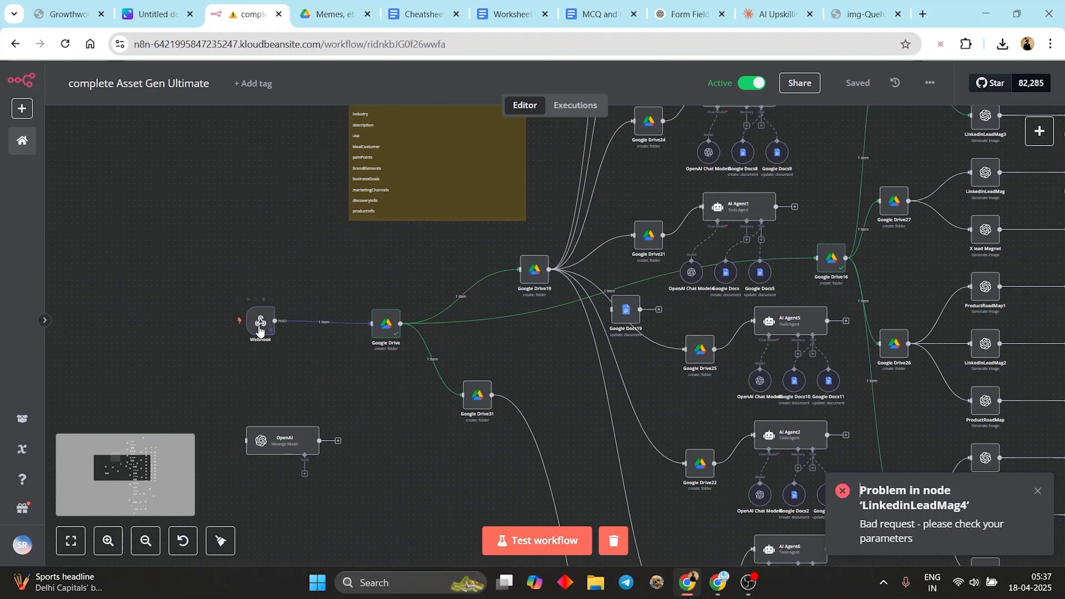
drag(264, 323, 167, 323)
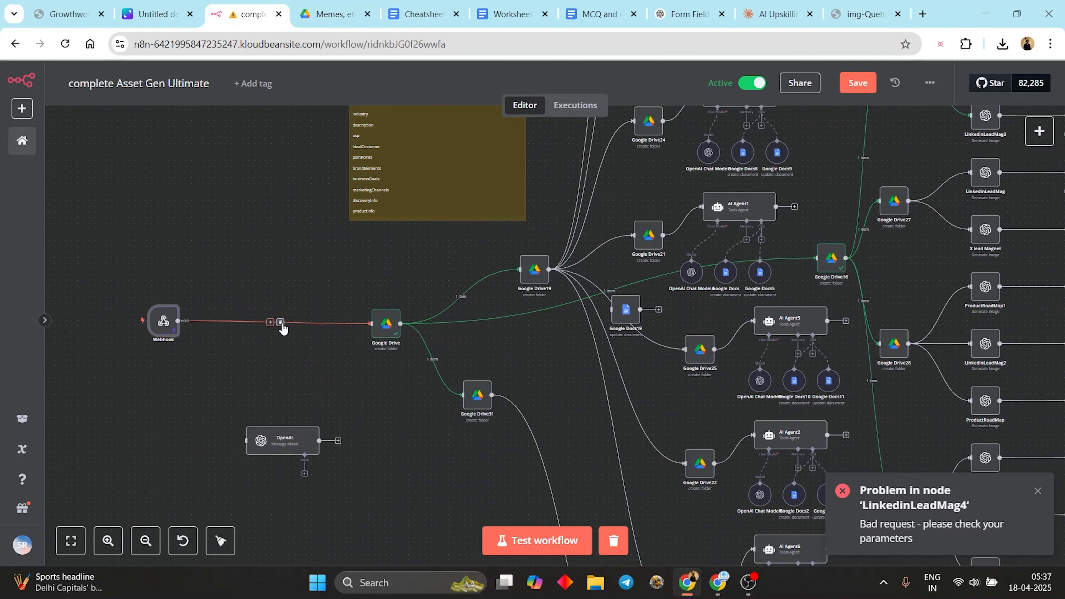
drag(264, 438, 248, 347)
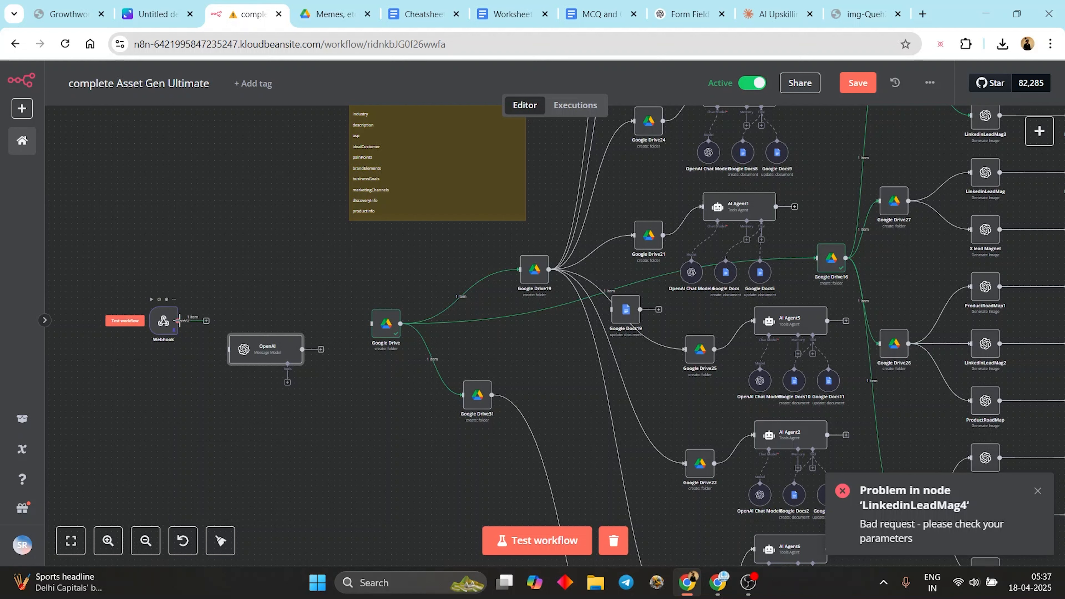
drag(180, 321, 251, 352)
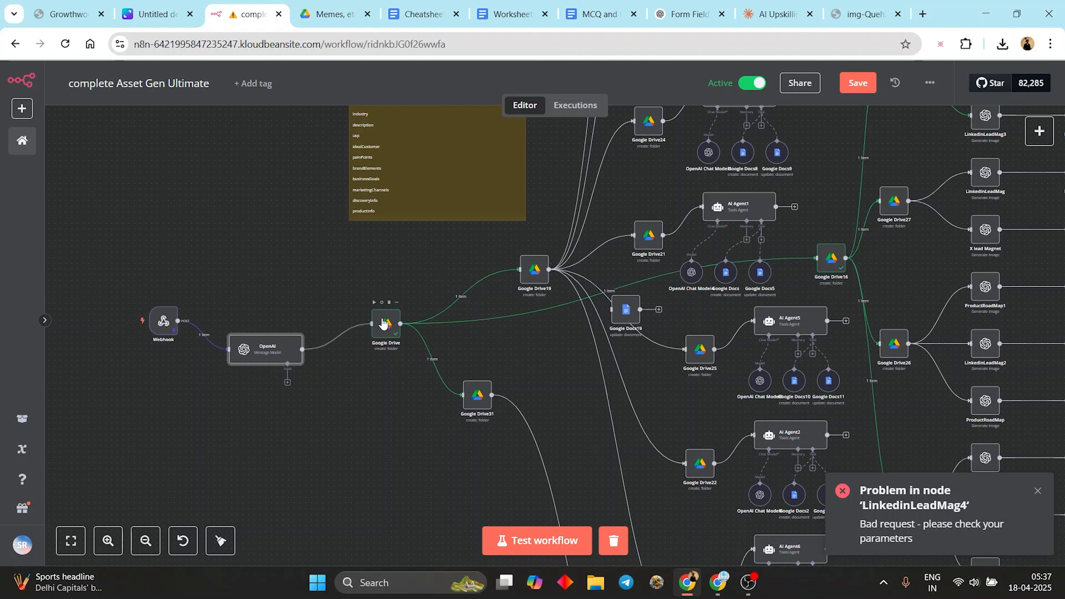
double_click(268, 353)
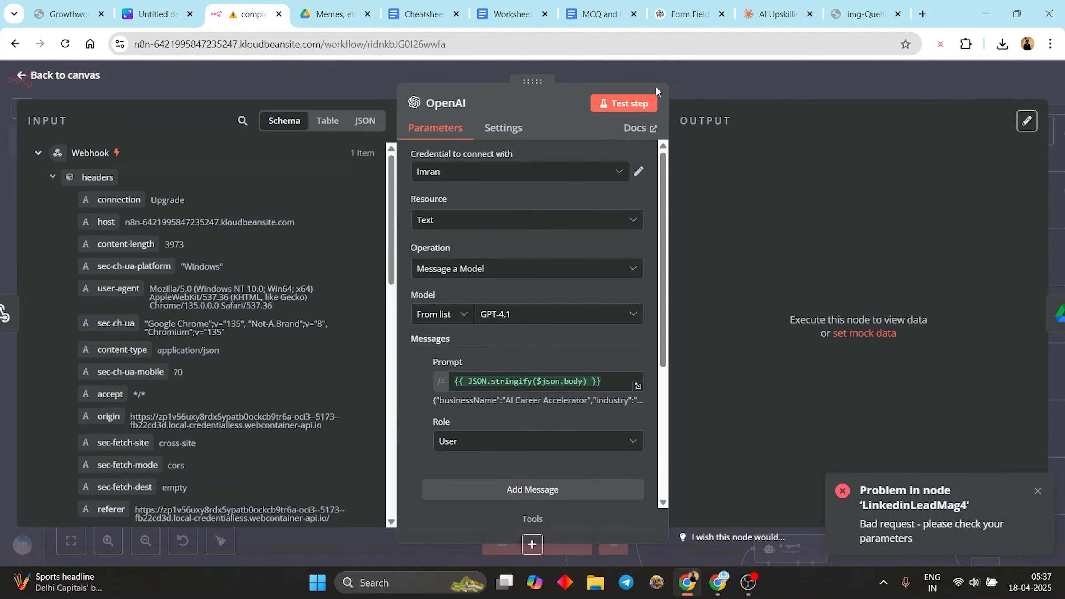
click(626, 104)
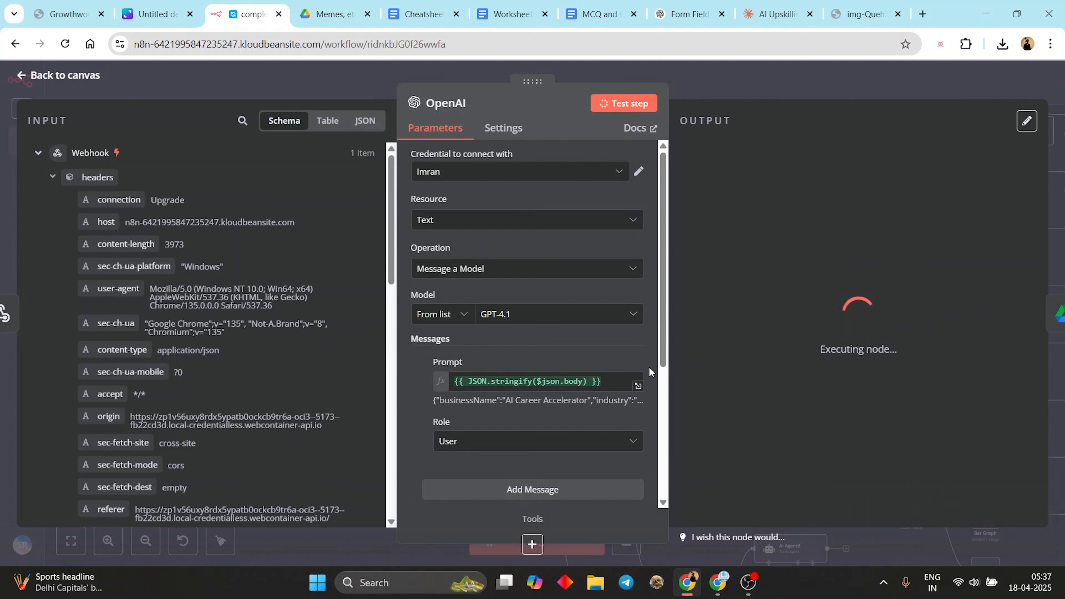
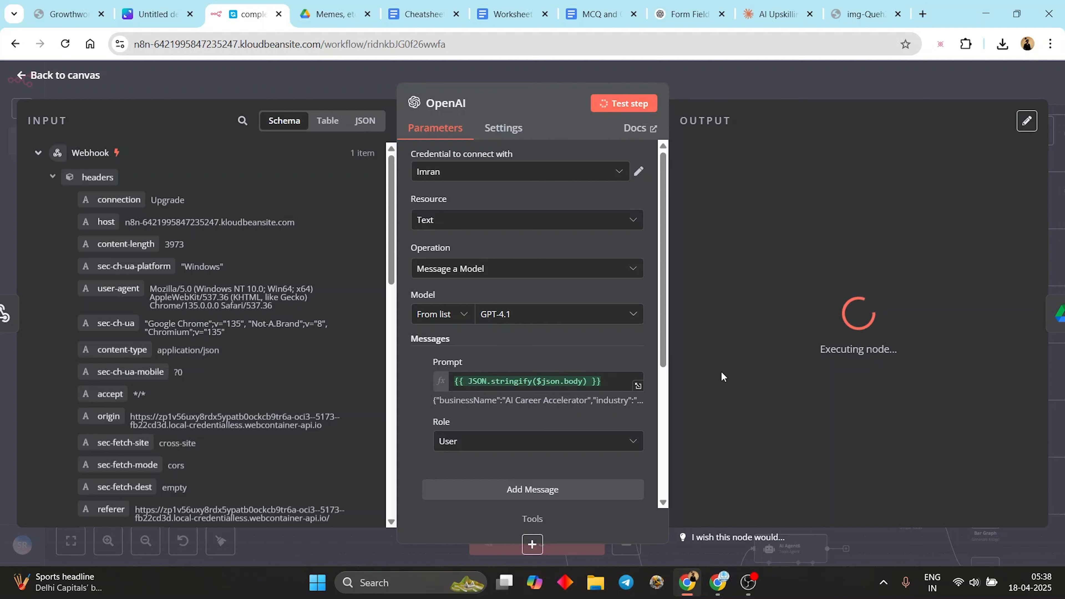
- Add a prompt asking to make the webhook input JSON-compatible text, unchanged except for added /n
click(456, 382)
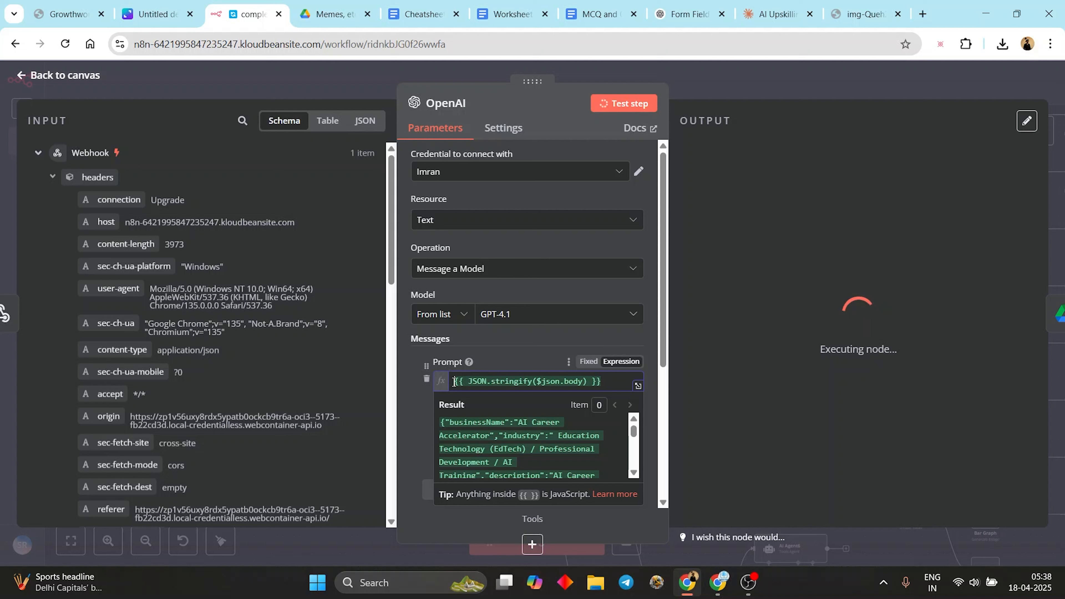
text(Make this input )
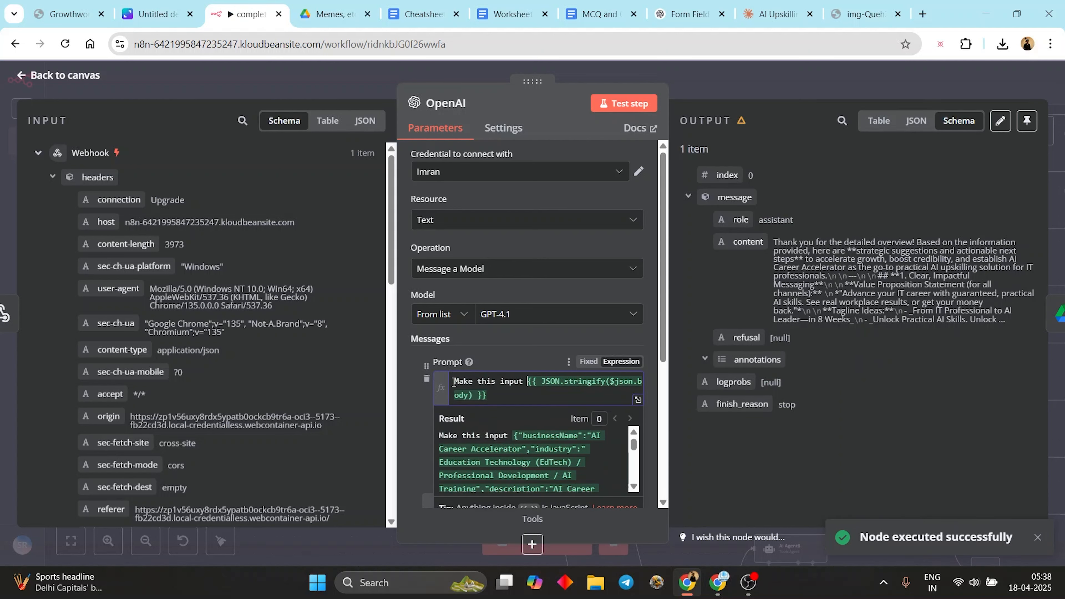
text(into )
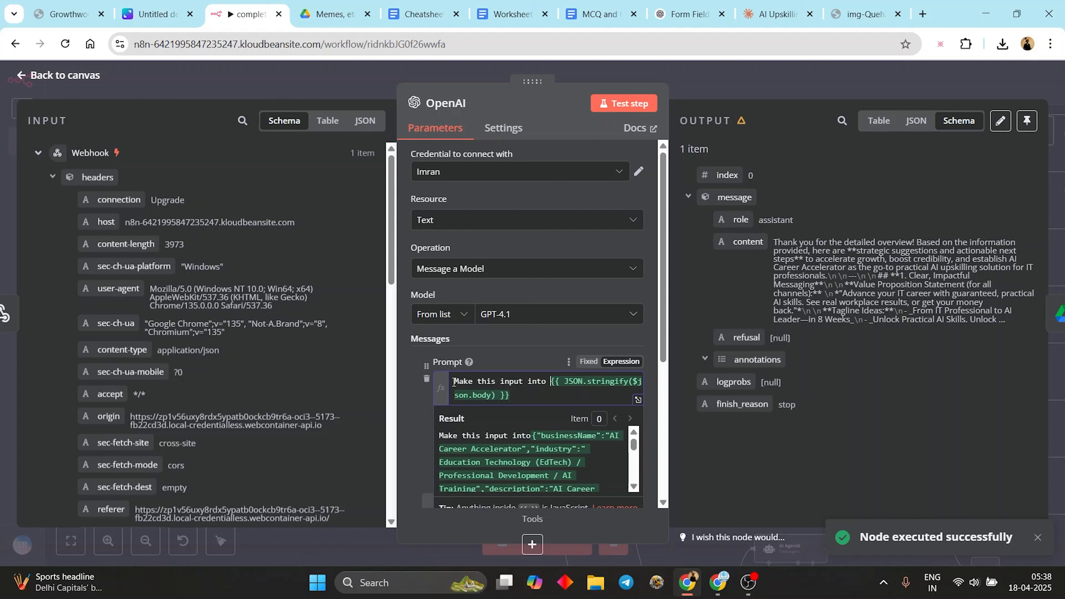
text(JSON compat)
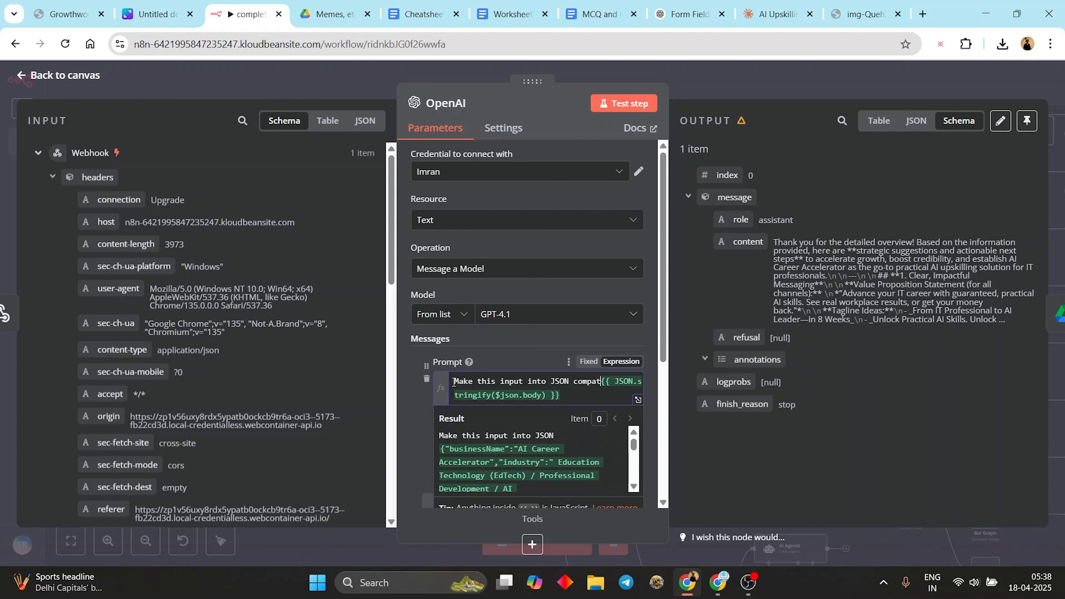
text(ible tex)
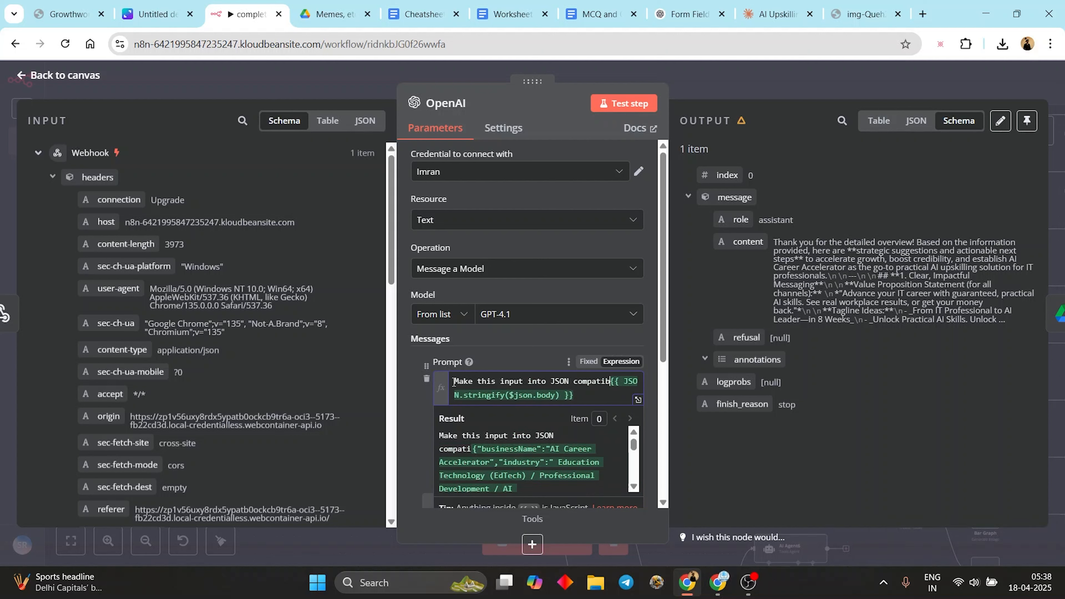
text(t, do not )
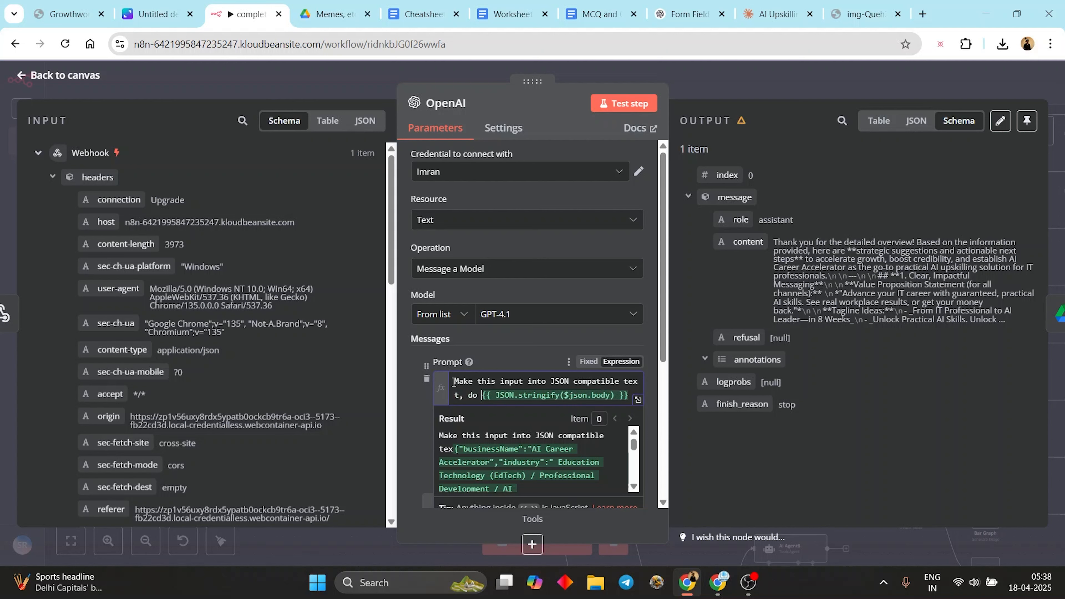
text(change the )
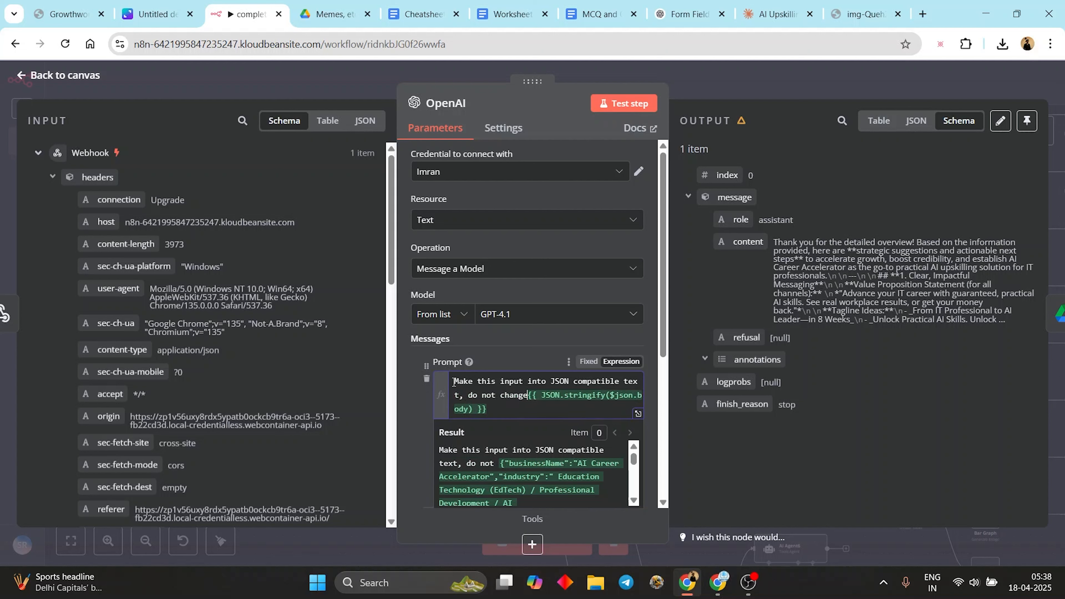
text(contnet, ju)
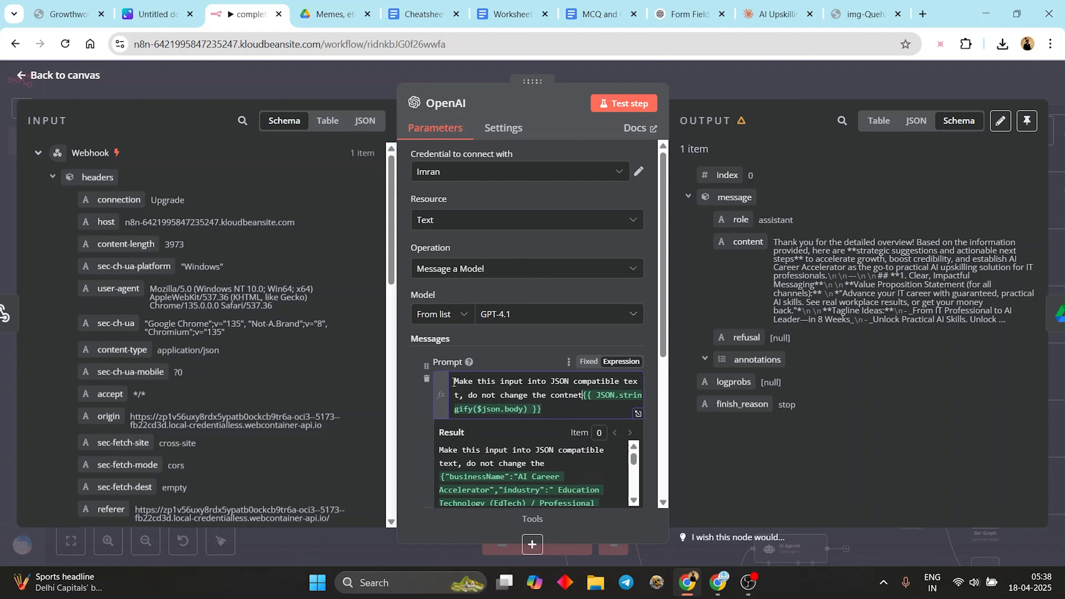
text(st a)
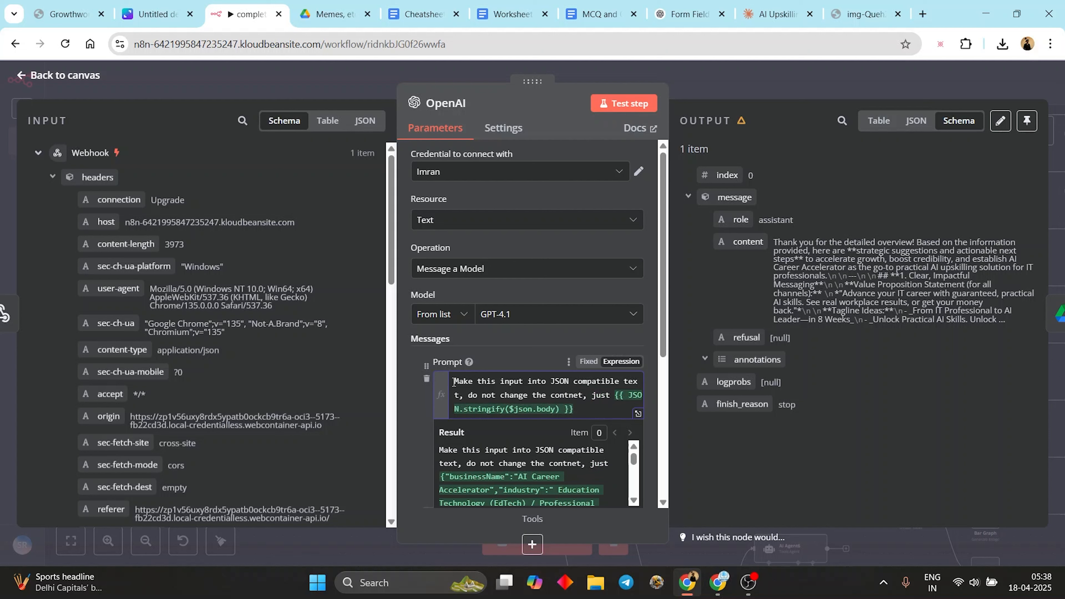
text(dd )
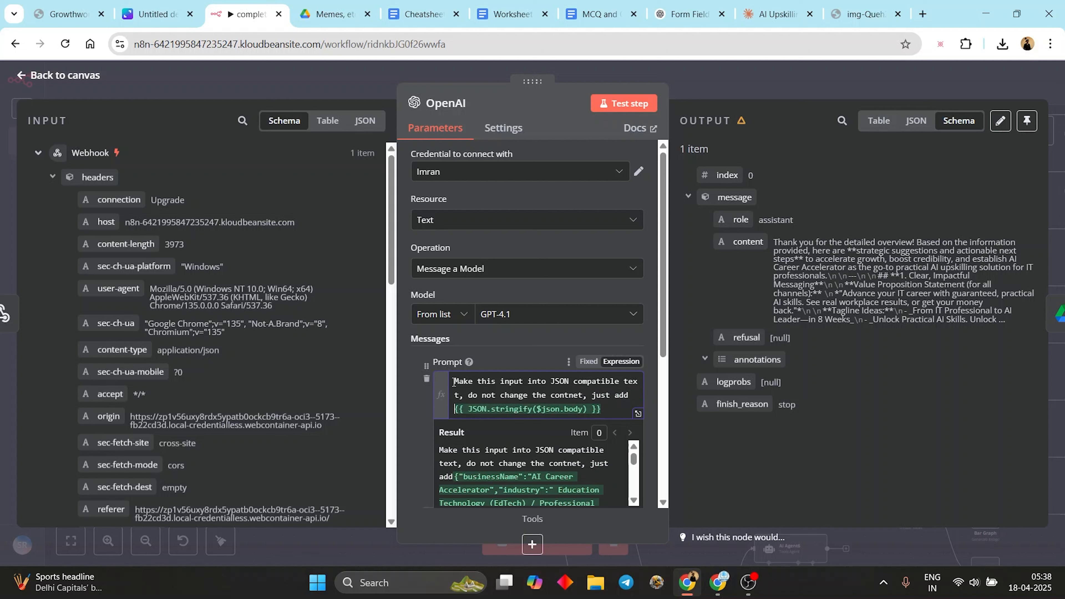
text(/)
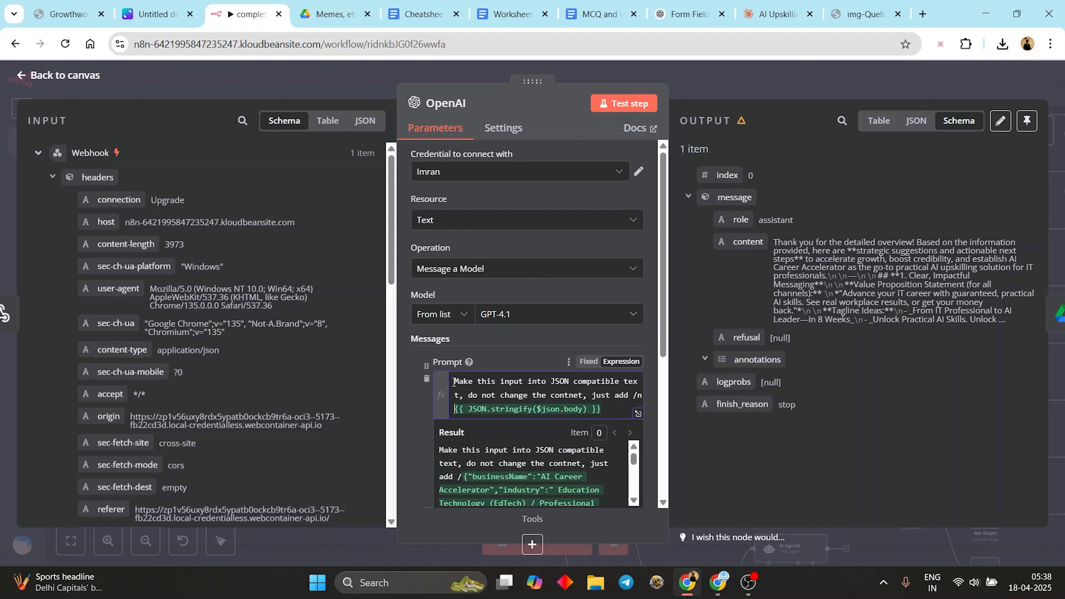
text(n and what)
text(ever is requ)
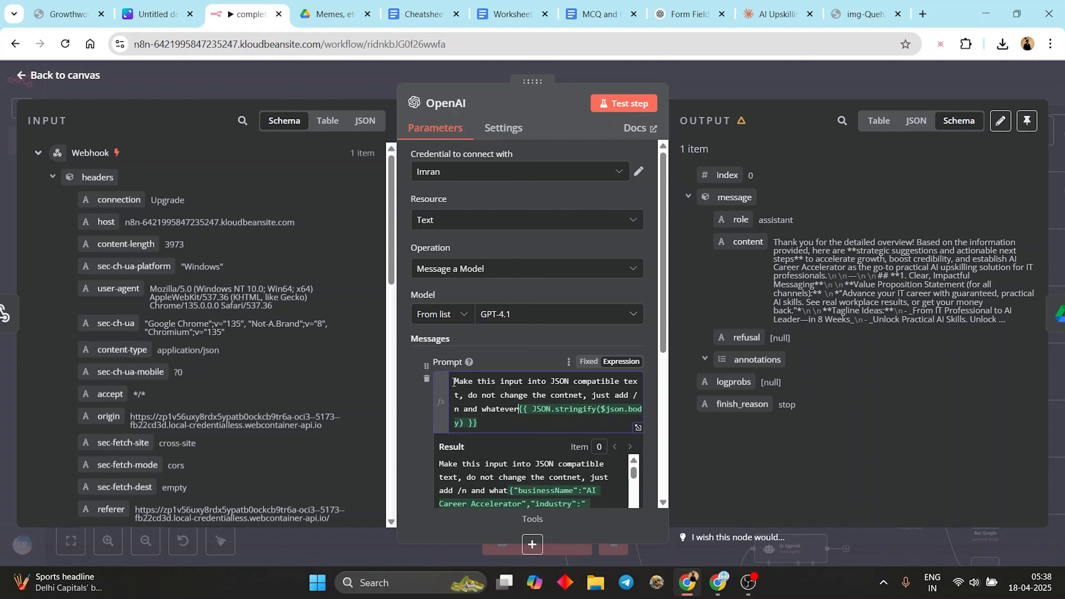
text(ried to the )
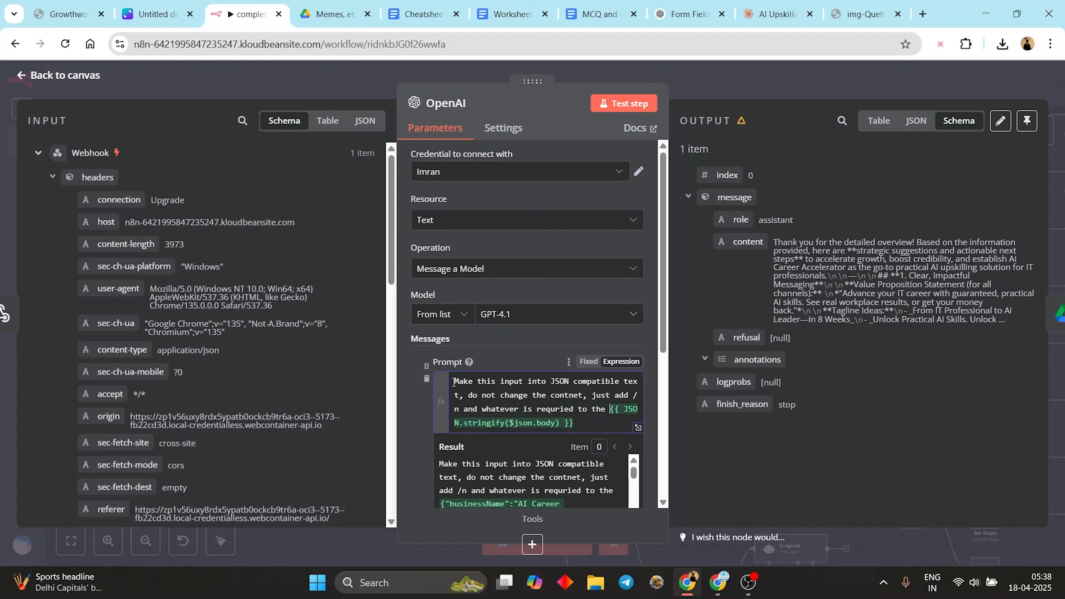
text(input da)
- Finish the prompt text and test-run the OpenAI node
text(ta:)
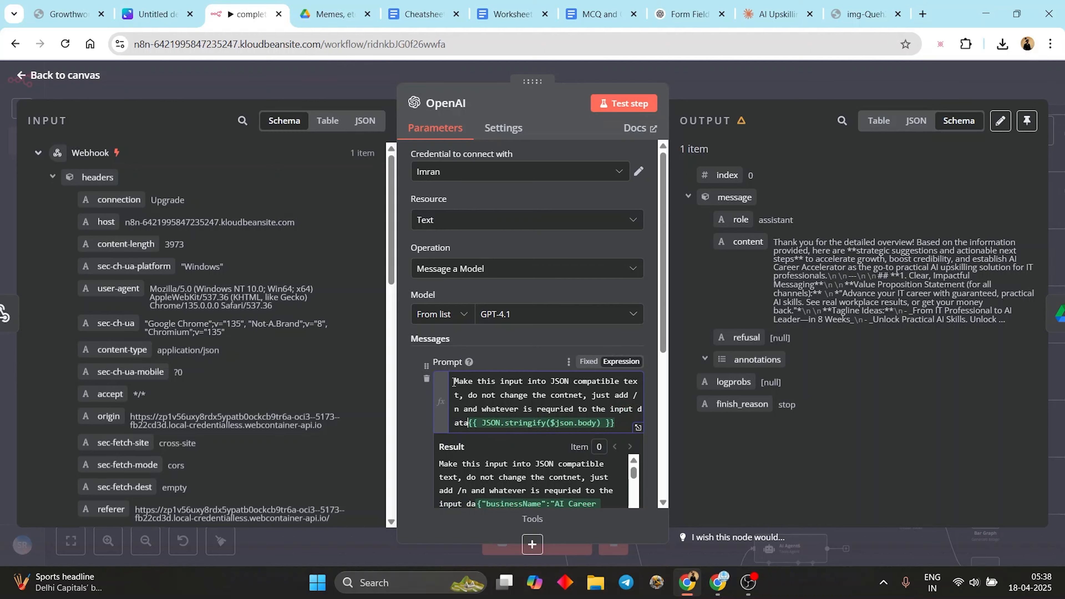
click(624, 104)
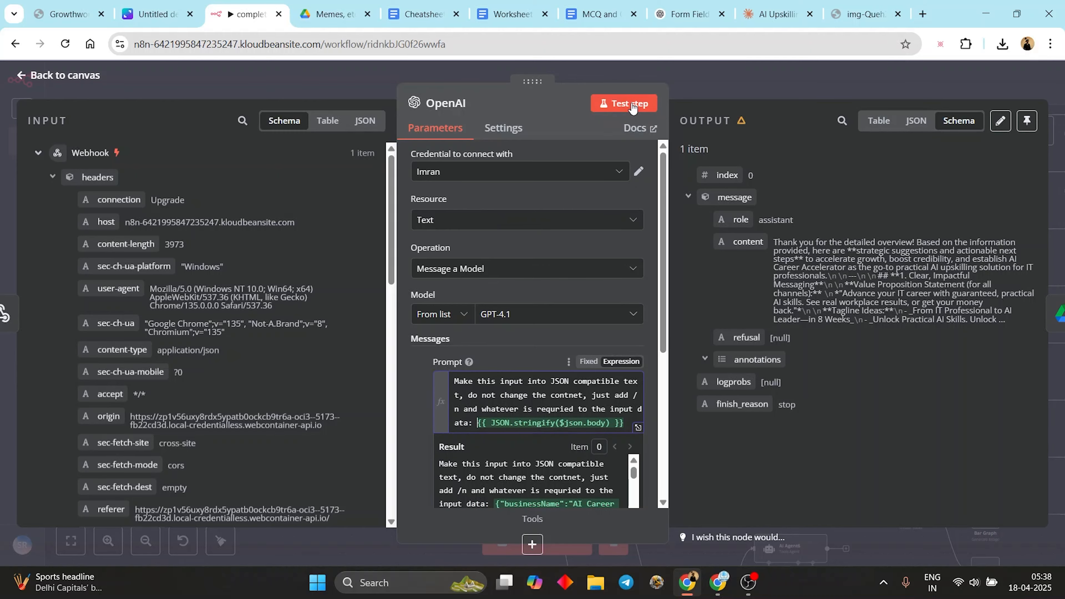
key(Escape)
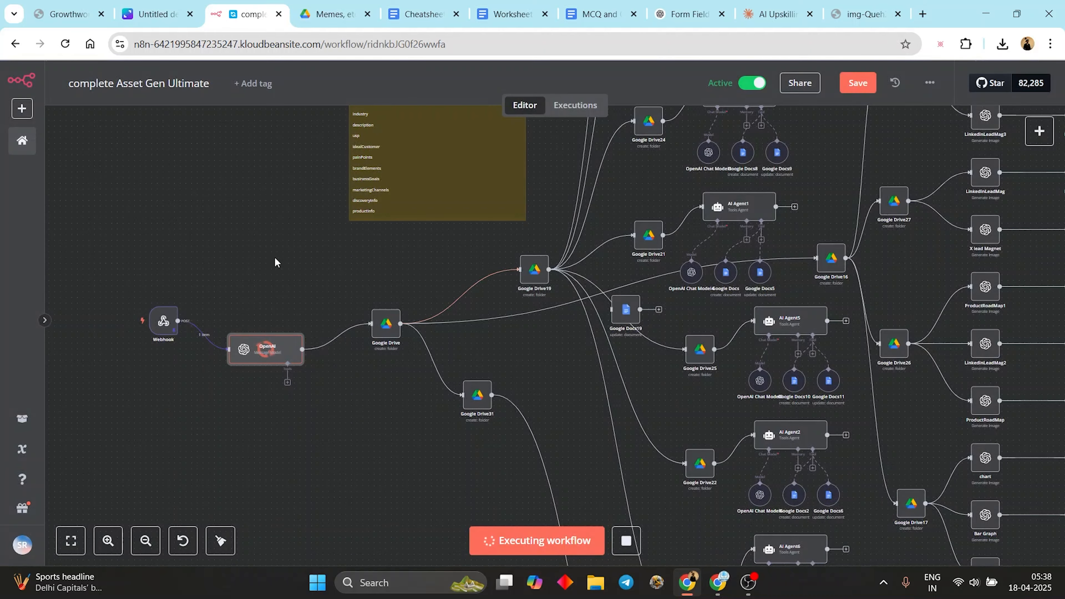
double_click(261, 358)
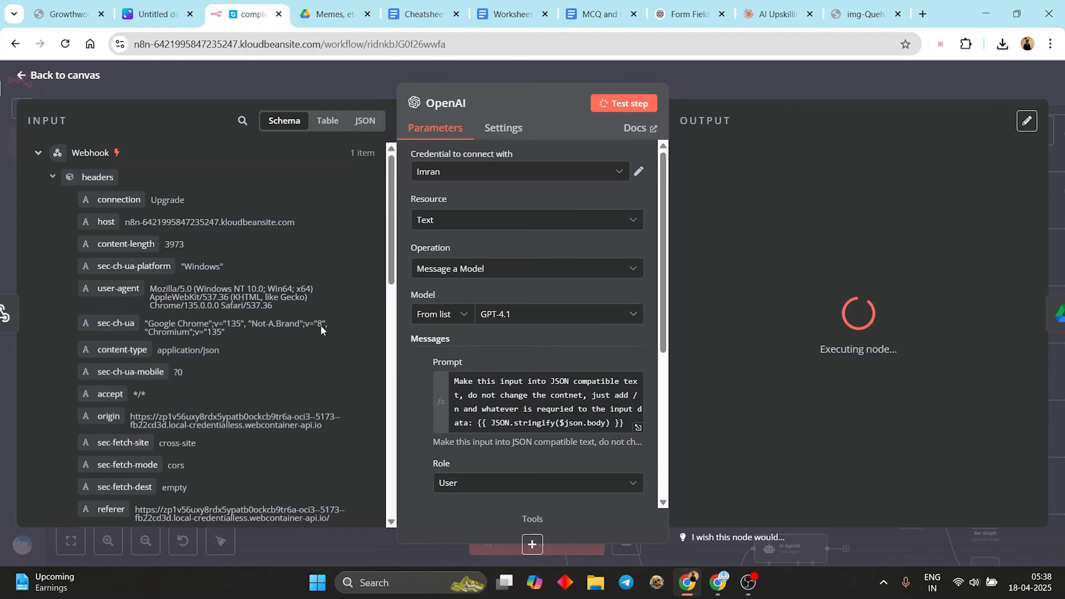
click(894, 93)
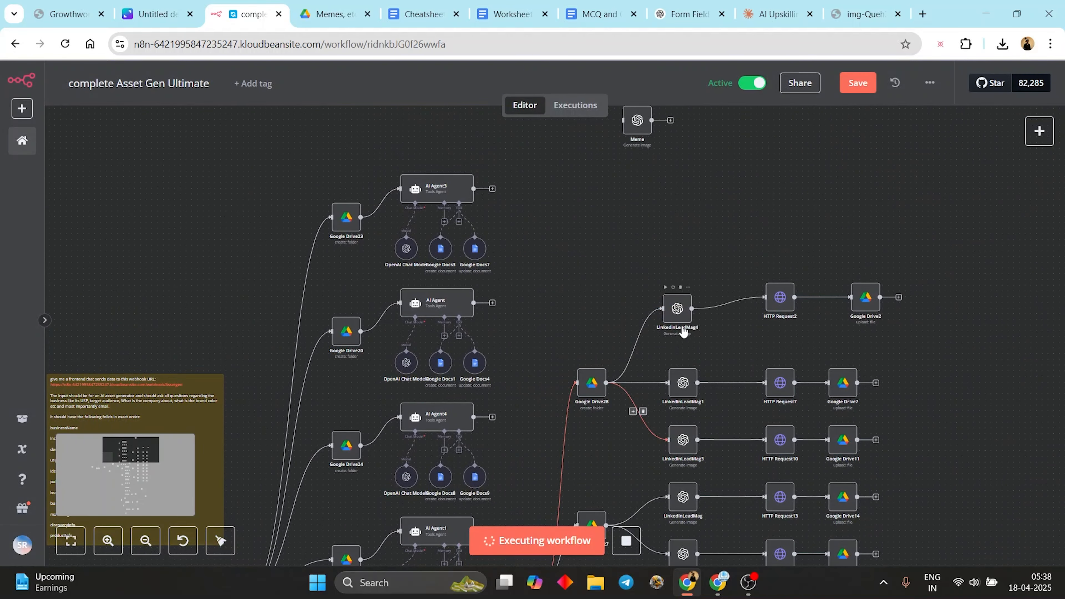
- Inspect the LinkedinLeadMag4 node and the OpenAI node's new output
double_click(678, 309)
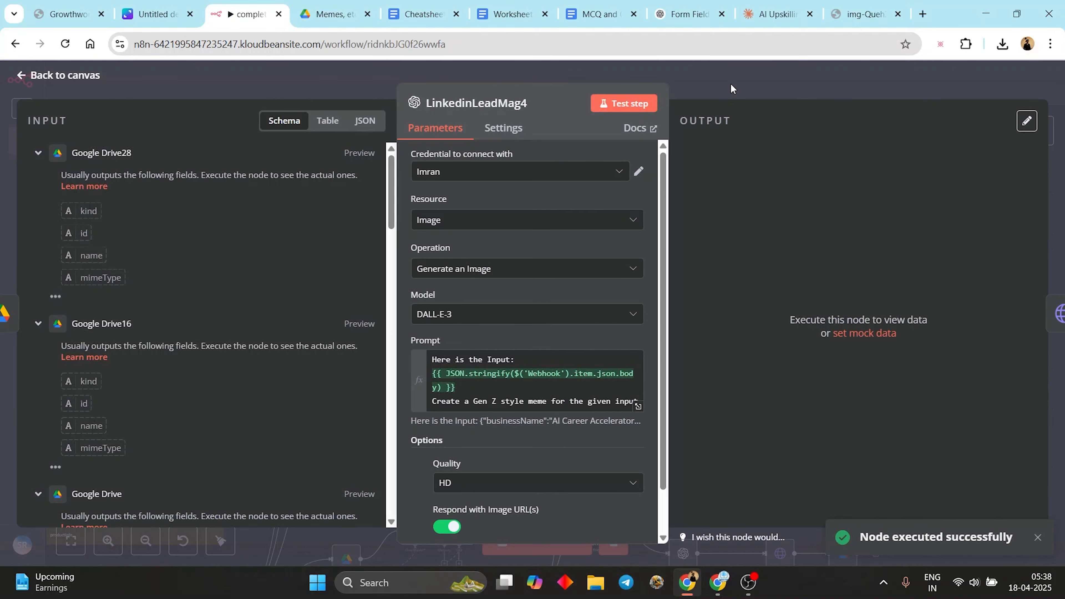
key(Escape)
scroll(214, 321, down, 7)
scroll(214, 321, left, 9)
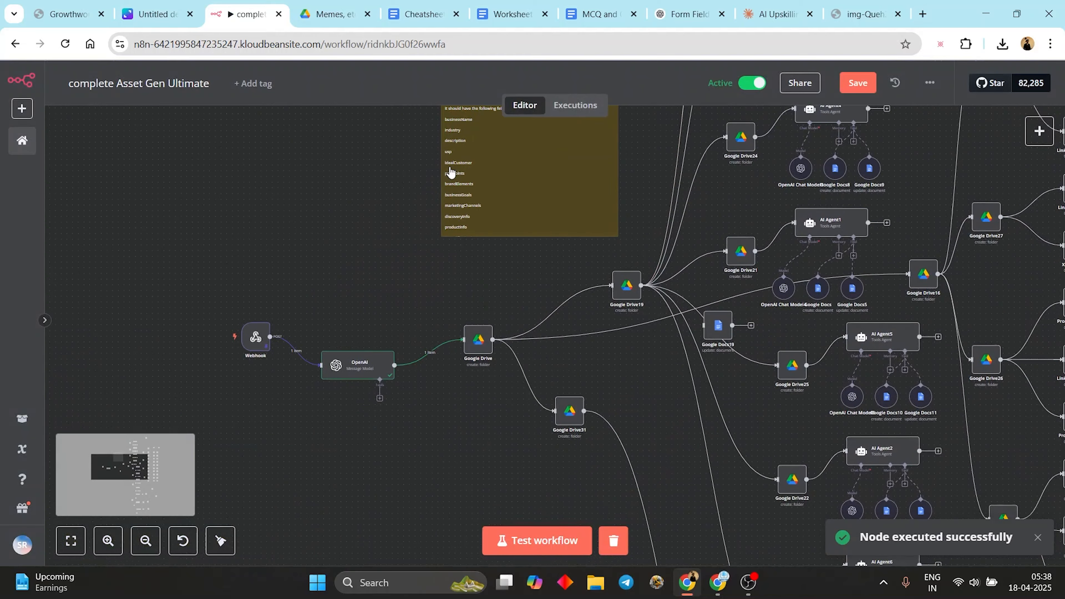
double_click(349, 368)
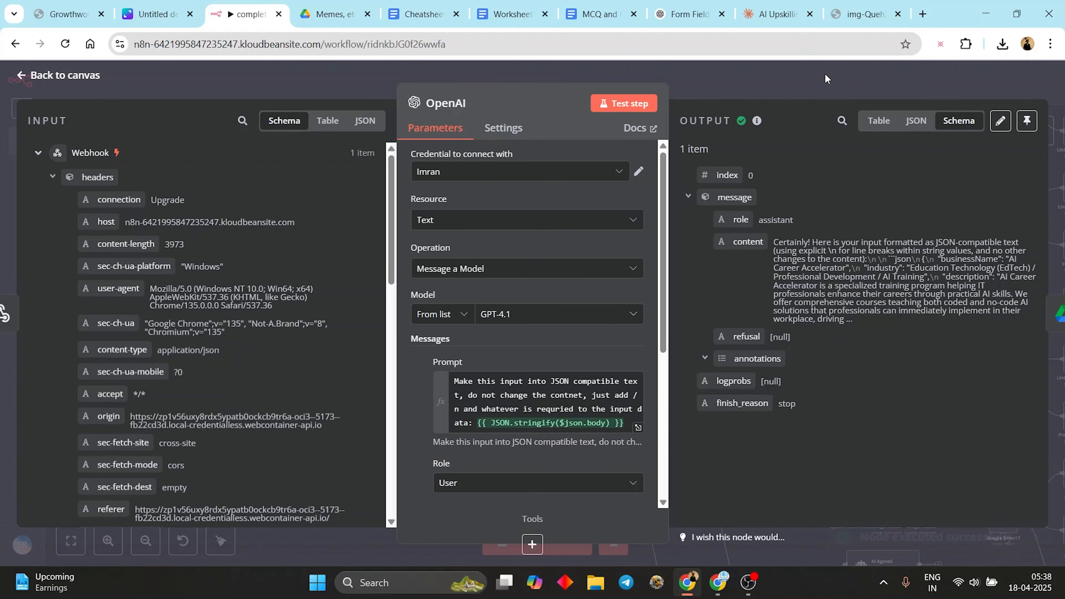
click(809, 85)
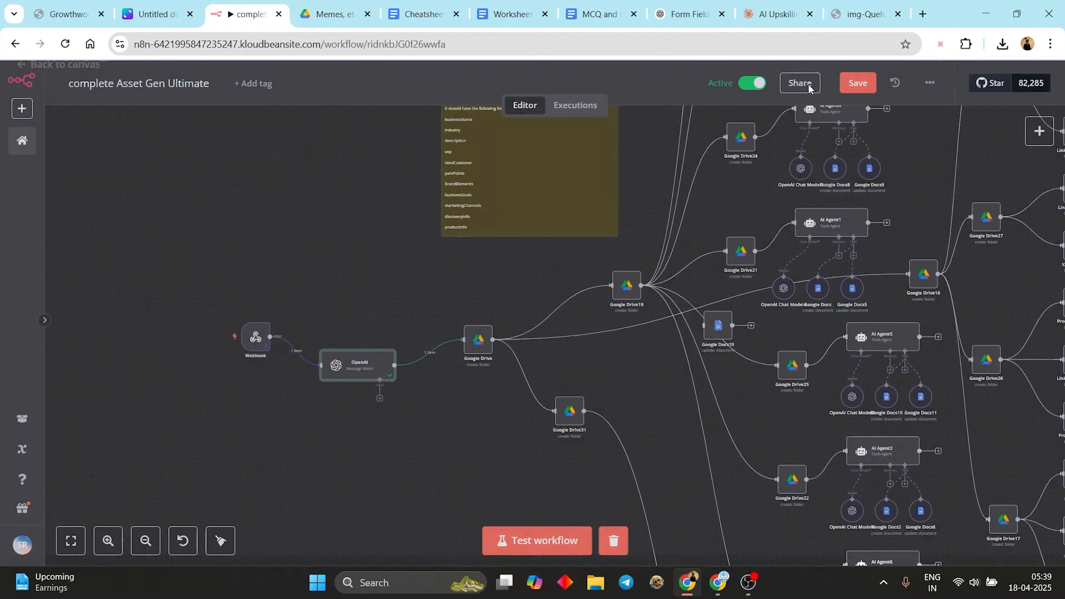
scroll(639, 203, up, 5)
scroll(639, 203, right, 11)
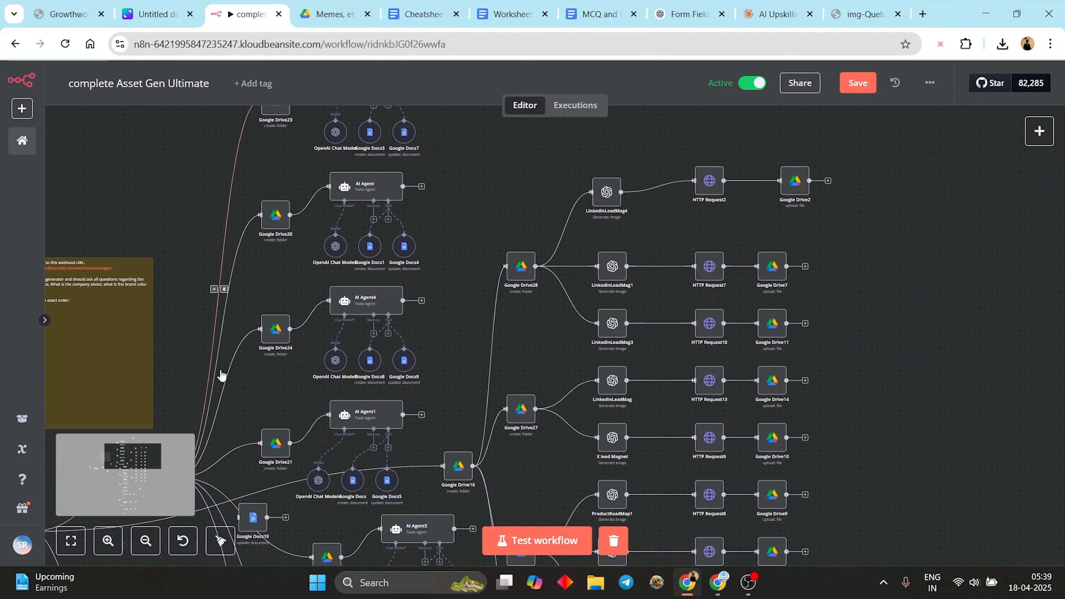
- Run the full workflow, which stops with a 'Bad request' error in LinkedinLeadMag4
click(527, 553)
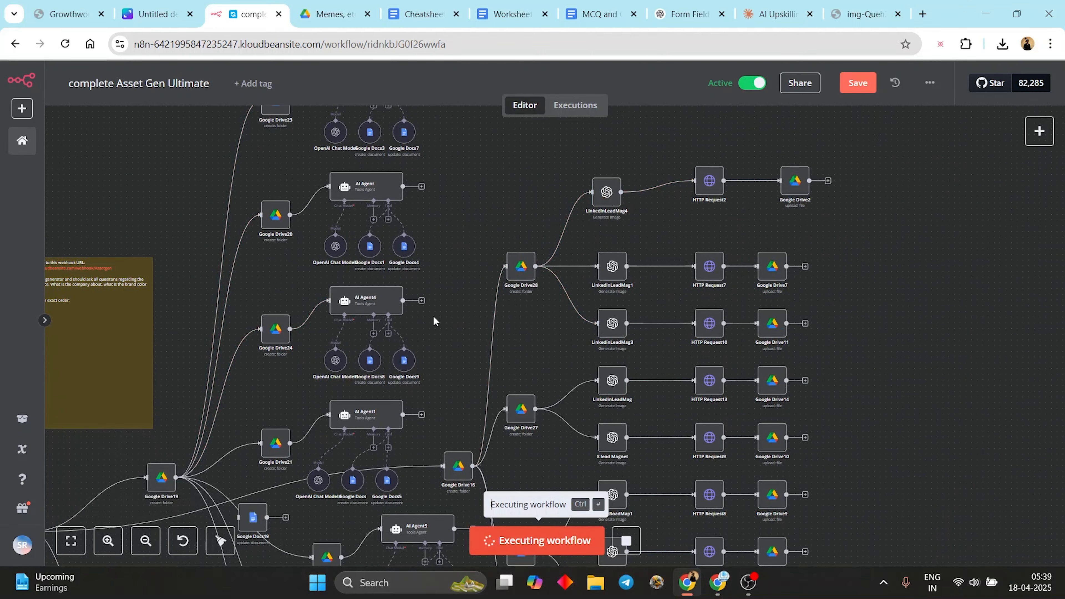
scroll(737, 167, left, 7)
scroll(737, 167, down, 3)
scroll(587, 294, left, 2)
scroll(388, 370, up, 2)
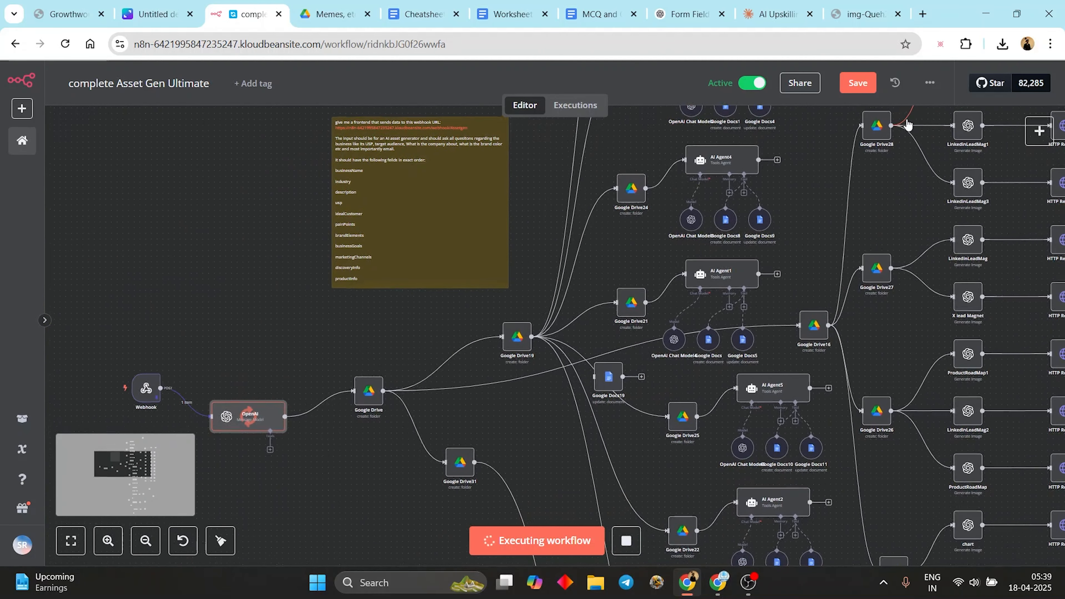
scroll(261, 422, down, 2)
scroll(260, 422, left, 2)
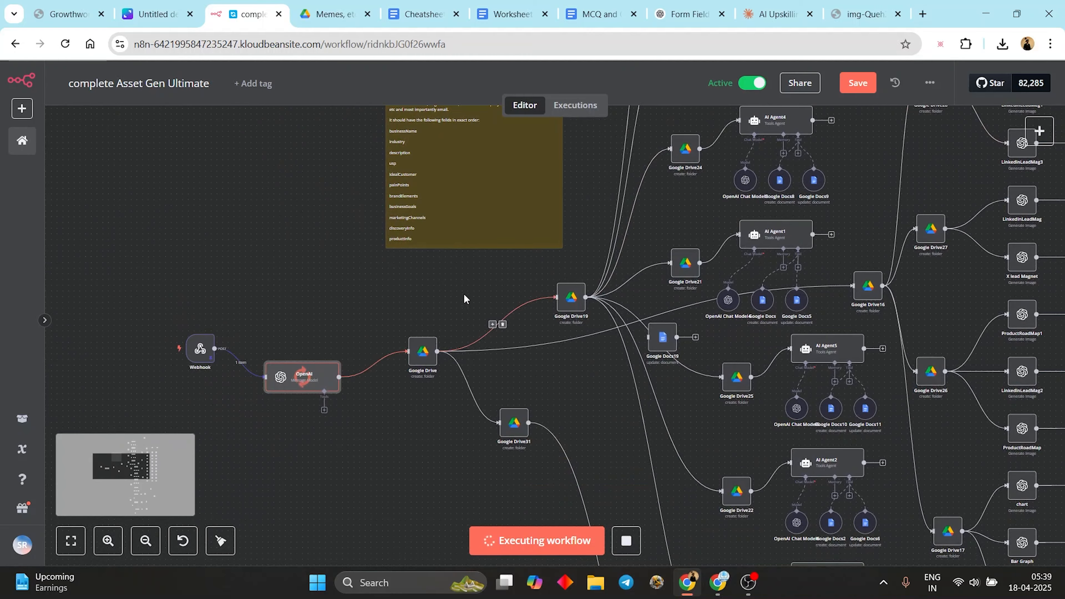
scroll(465, 298, up, 5)
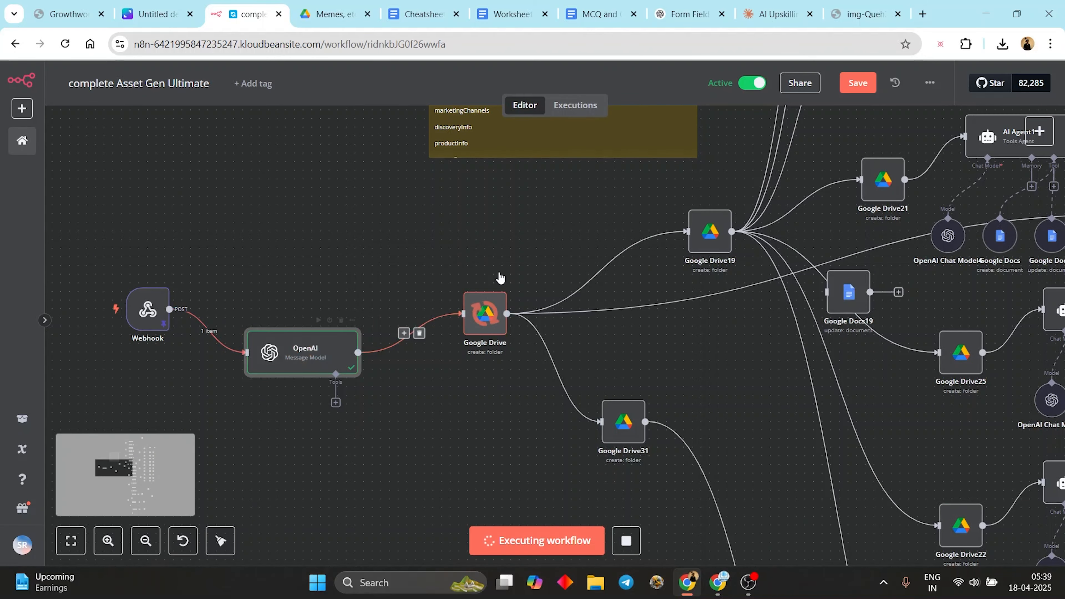
scroll(870, 321, up, 5)
scroll(869, 321, right, 5)
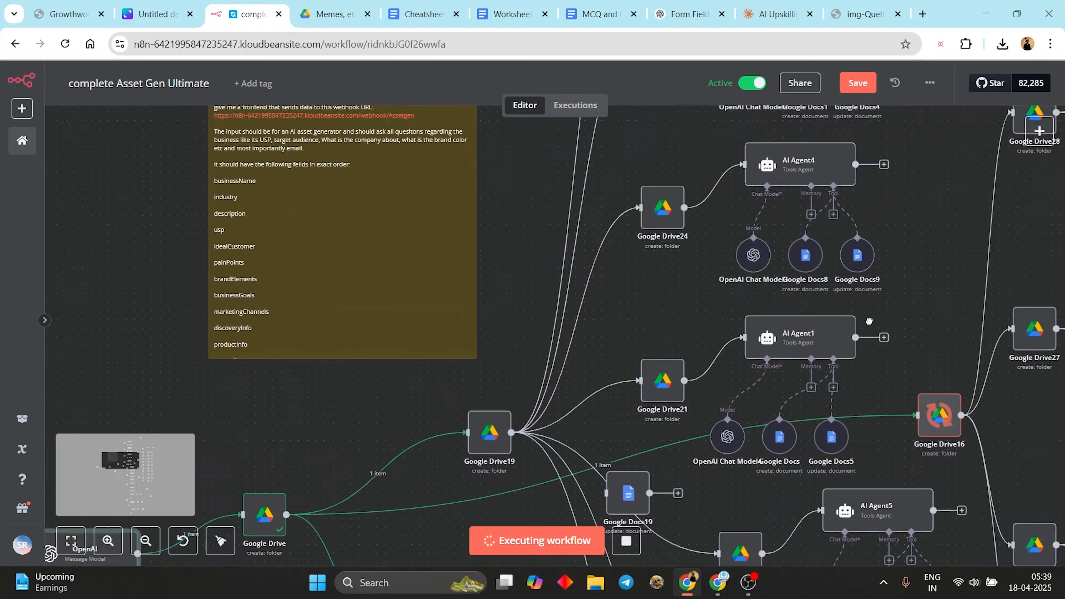
scroll(869, 321, up, 7)
scroll(869, 321, right, 11)
scroll(621, 310, right, 2)
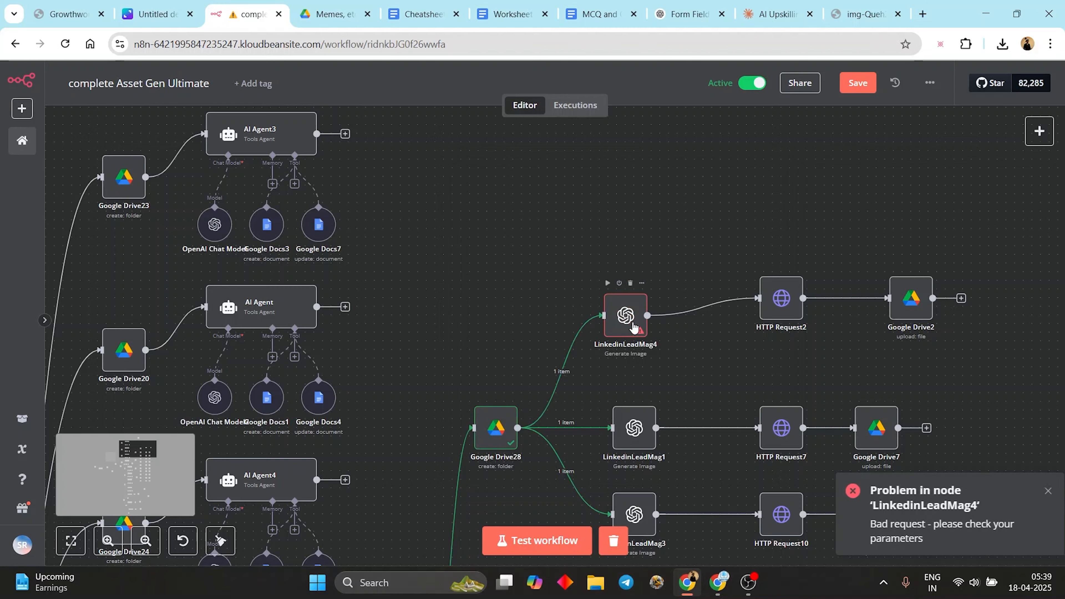
- Replace LinkedinLeadMag4's image prompt with the OpenAI message content and test the node
double_click(634, 328)
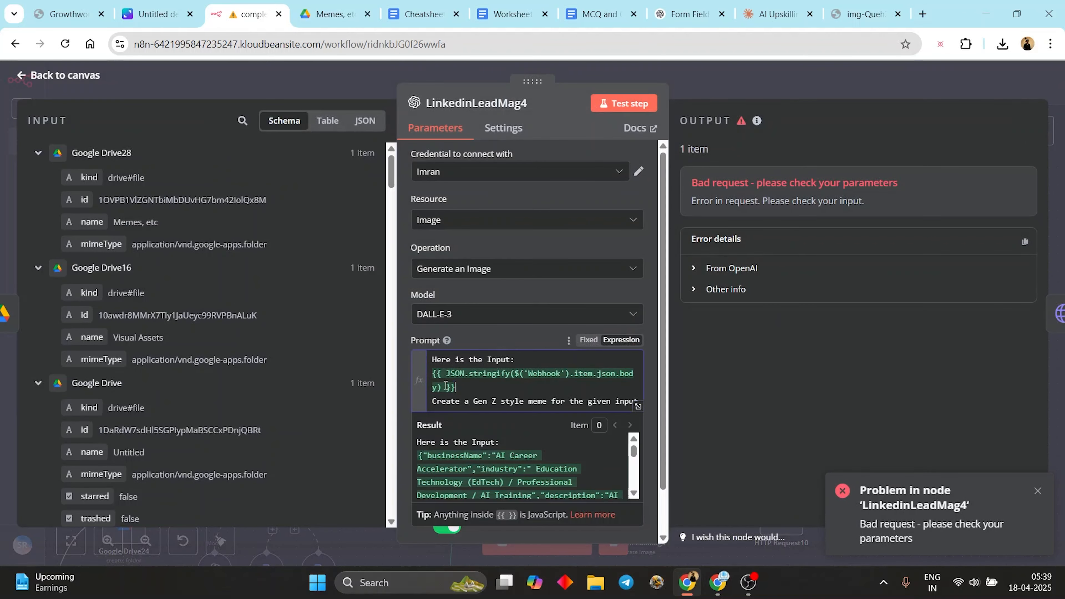
key(BackSpace)
scroll(124, 348, down, 10)
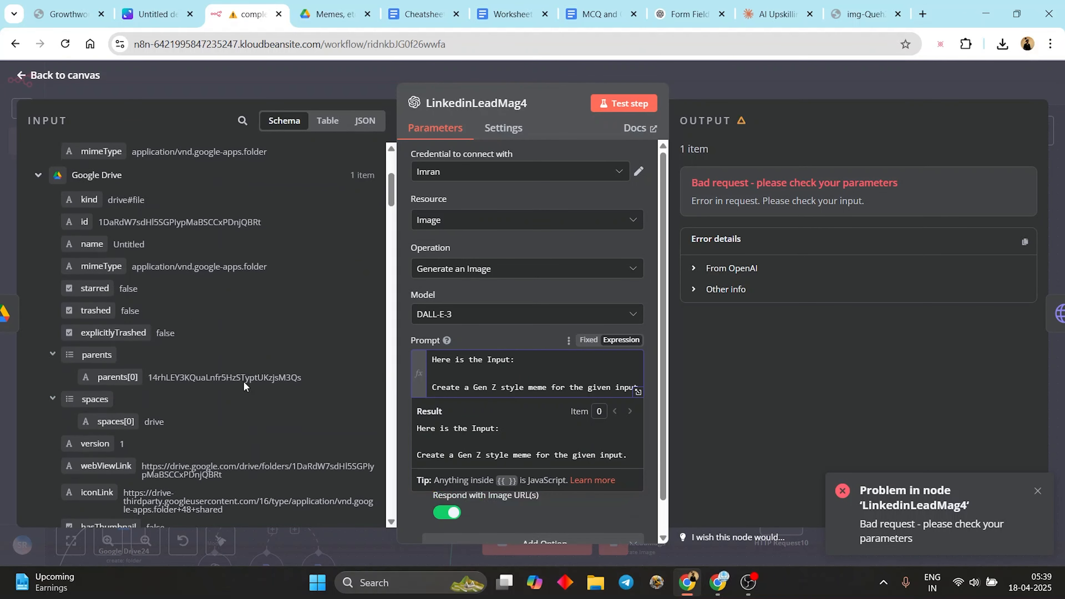
scroll(124, 348, down, 15)
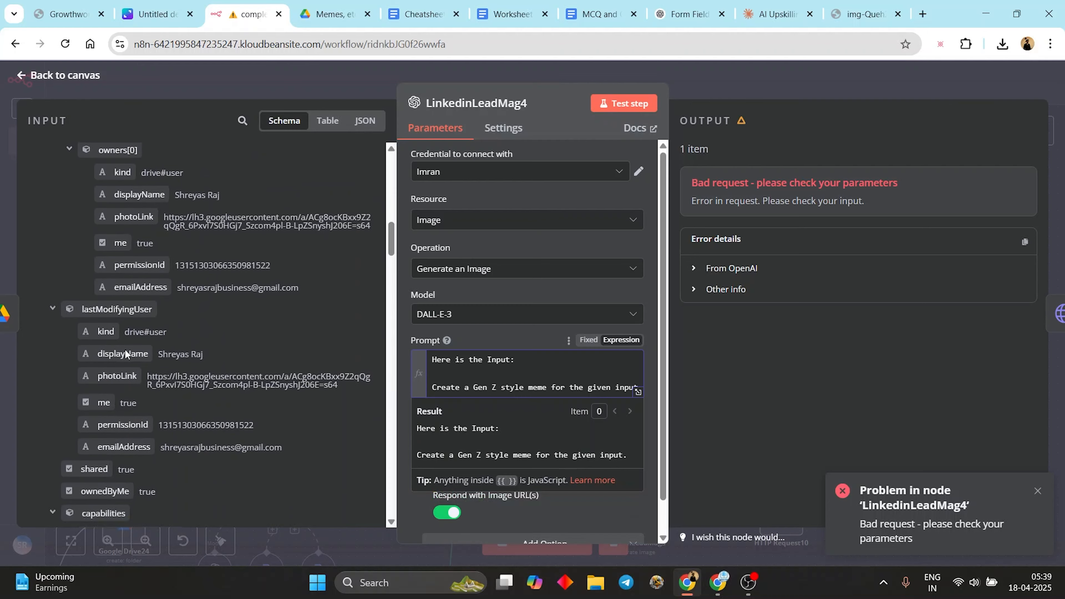
scroll(129, 352, down, 15)
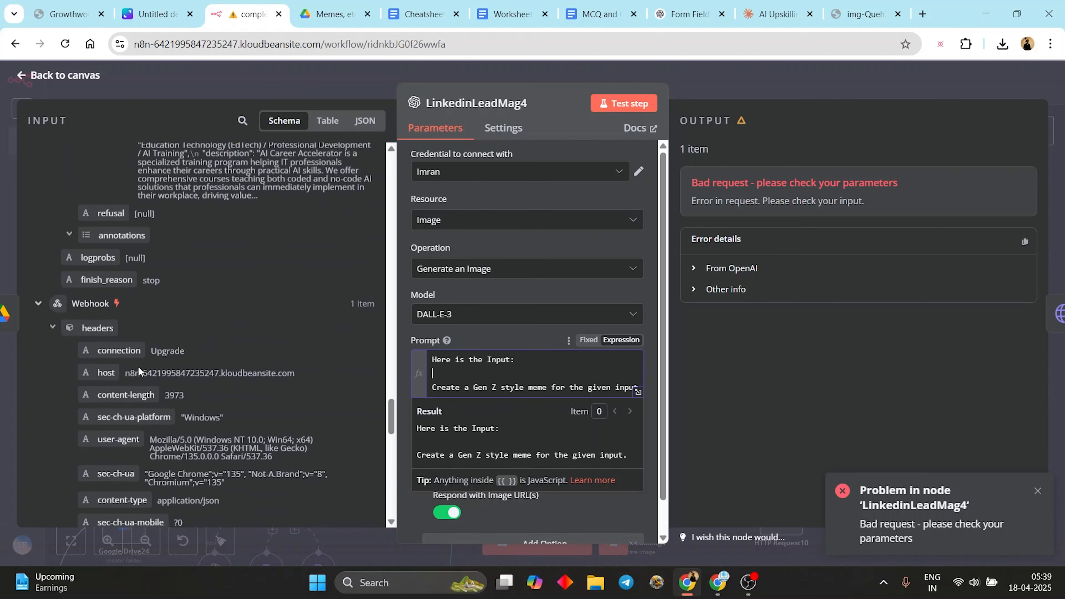
drag(107, 317, 482, 373)
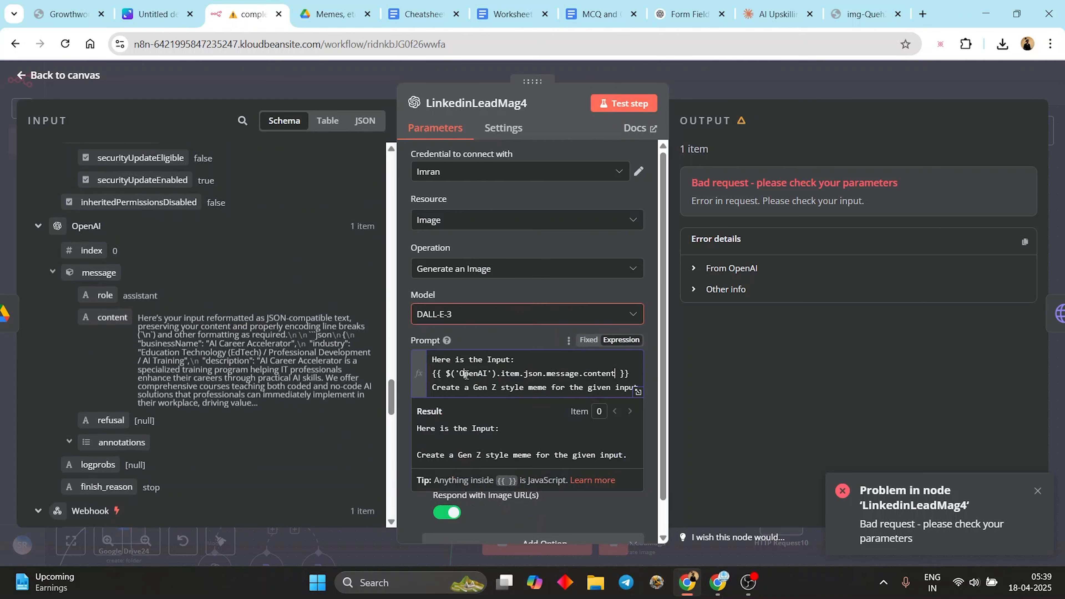
click(629, 104)
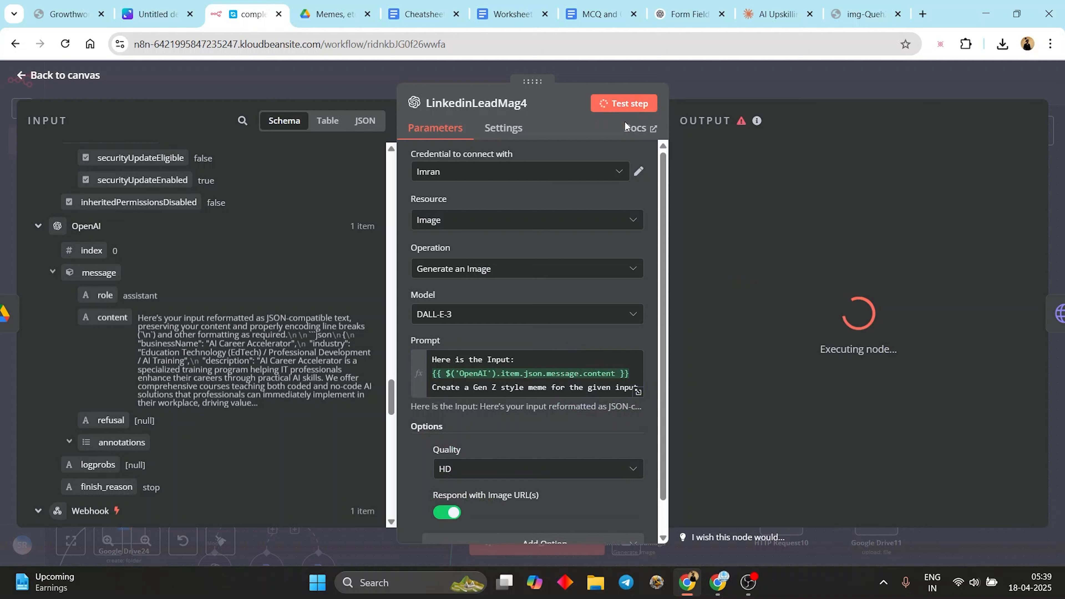
- Try different OpenAI credentials, settling on OpenAi account 3, and retest
click(556, 181)
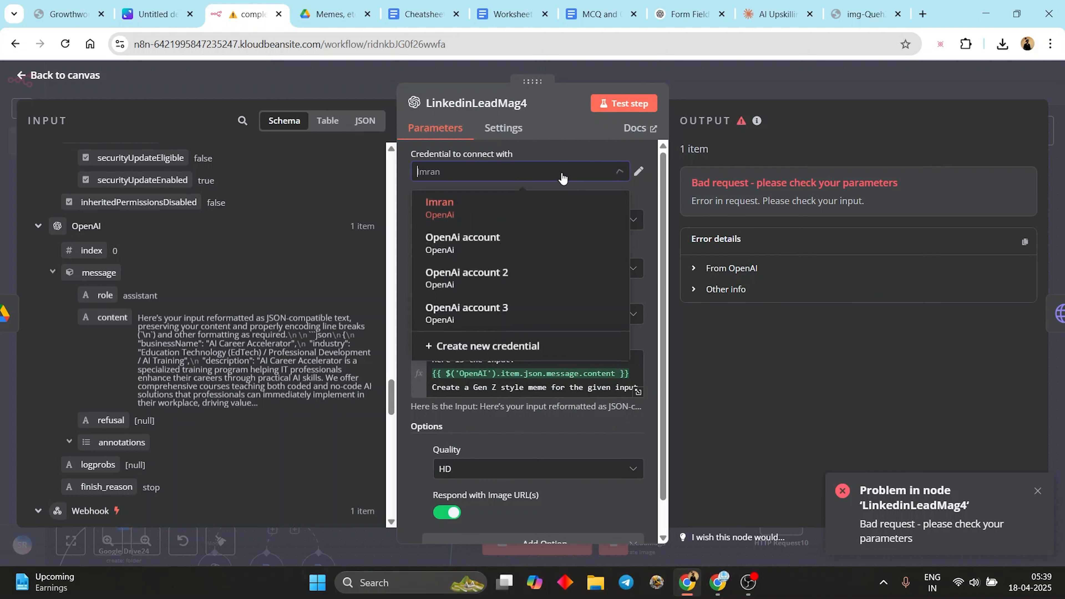
click(540, 274)
click(566, 176)
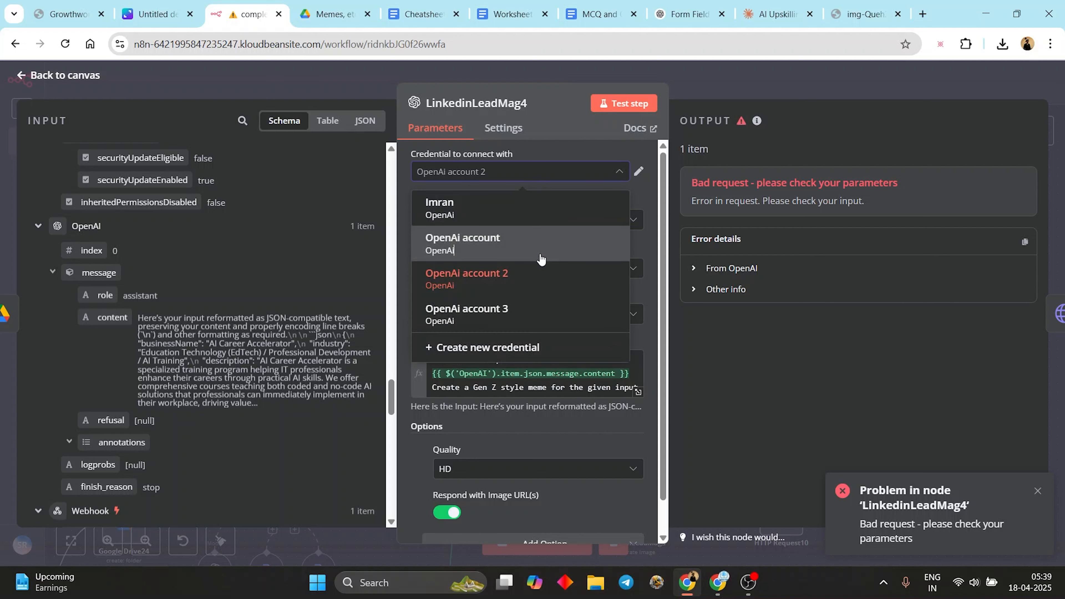
click(544, 247)
click(624, 104)
click(587, 172)
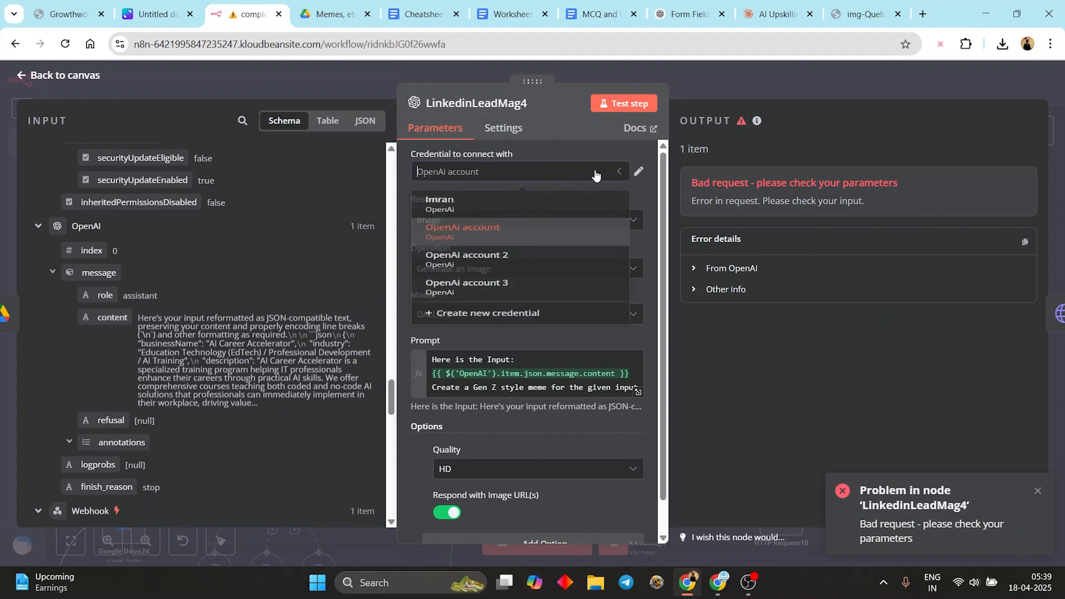
click(518, 309)
click(612, 111)
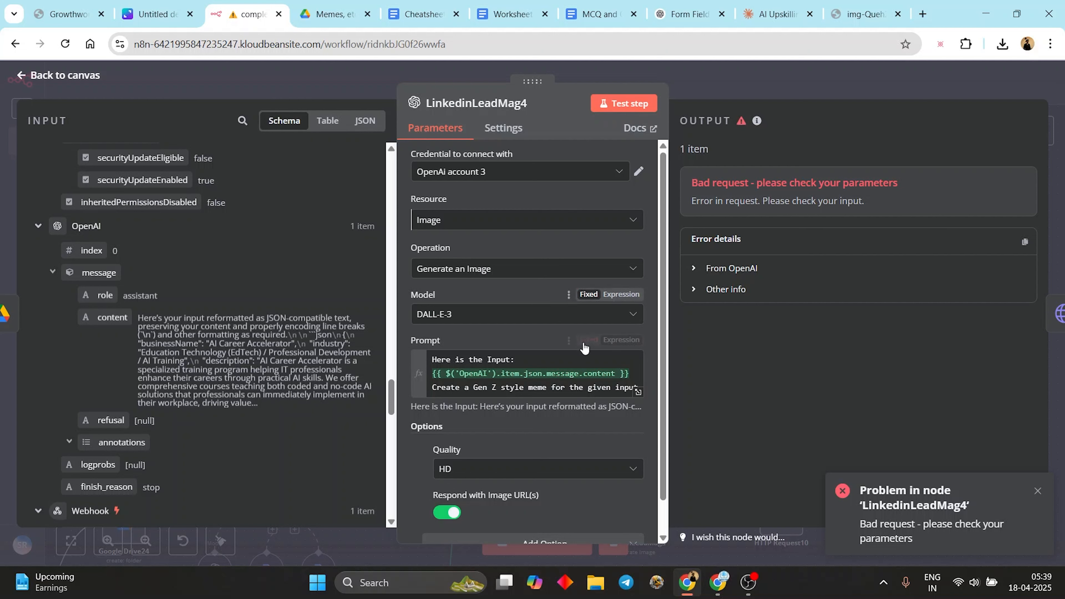
- Keep Image / Generate an Image, switch the model to DALL-E-2, and rerun the node
scroll(540, 391, down, 1)
scroll(540, 413, up, 1)
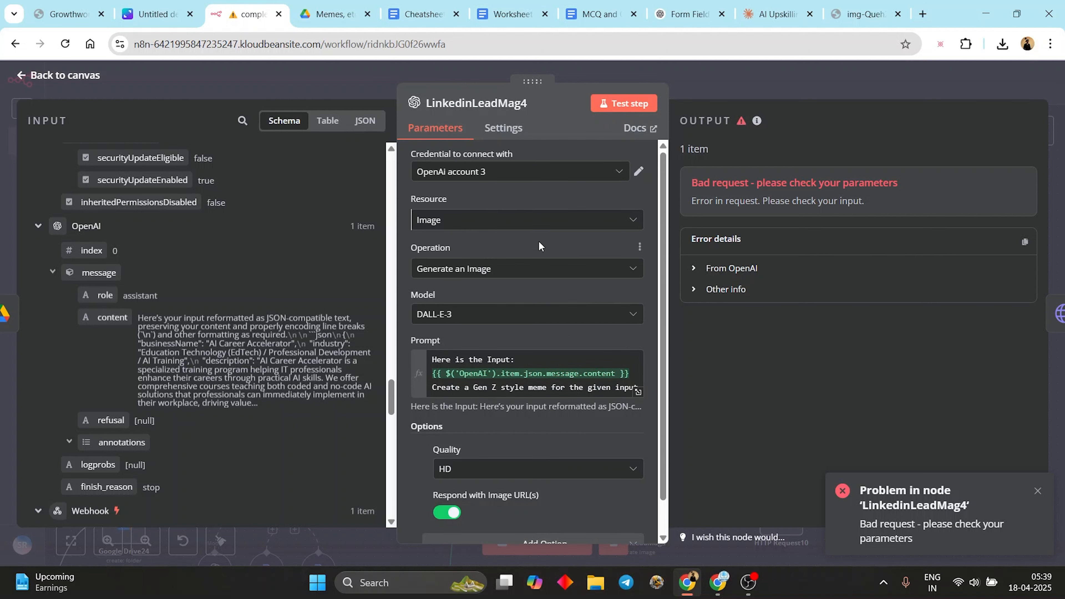
click(538, 270)
click(553, 271)
click(564, 220)
click(475, 190)
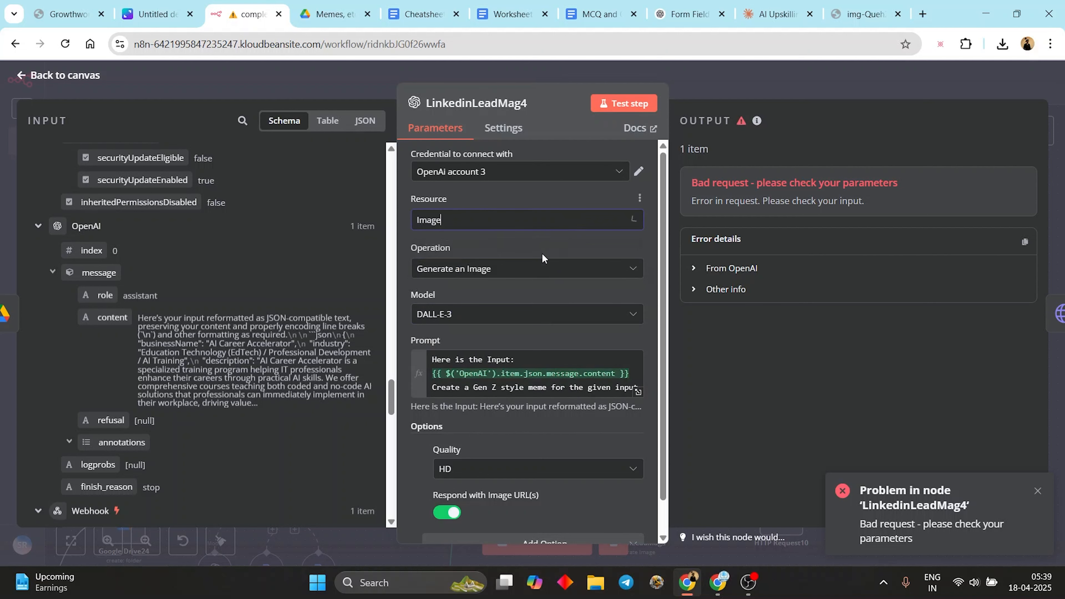
click(510, 319)
click(650, 104)
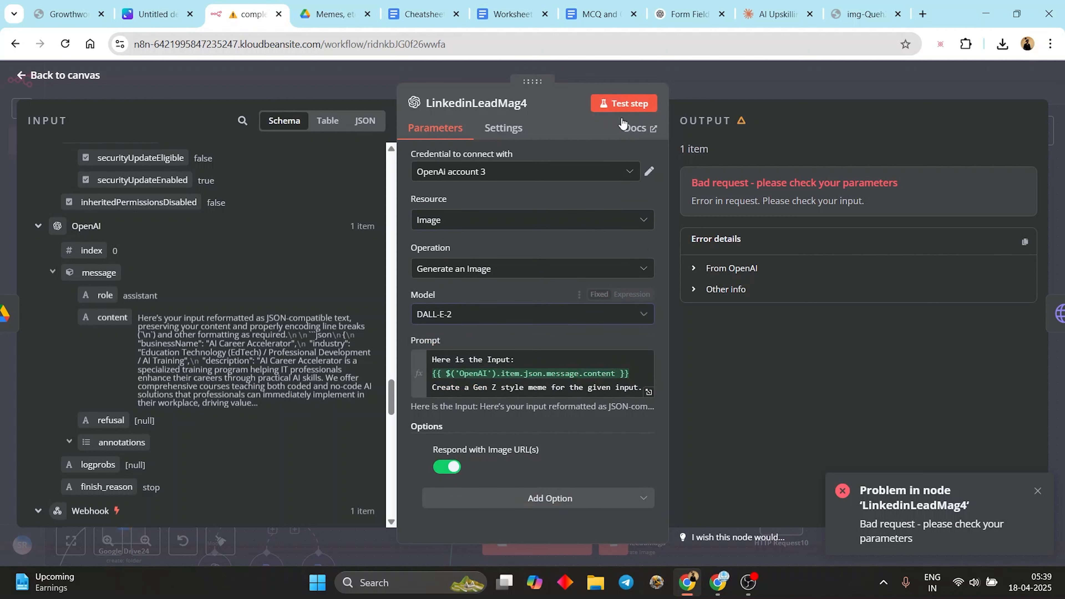
click(523, 314)
- Return to the canvas and select, then deselect, the top image-branch nodes
key(Escape)
key(Escape)
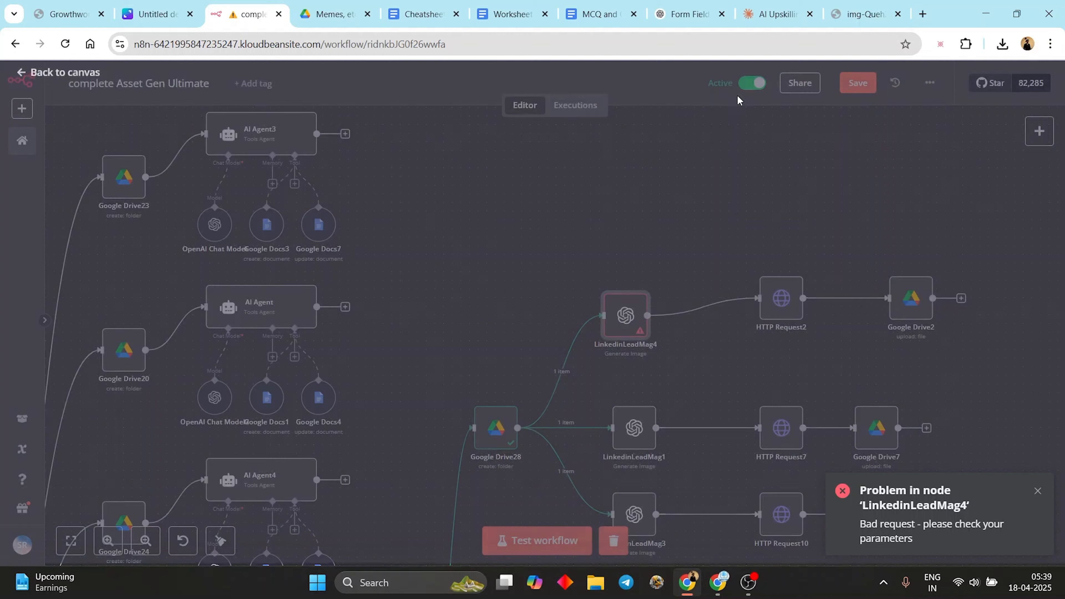
drag(541, 361, 541, 361)
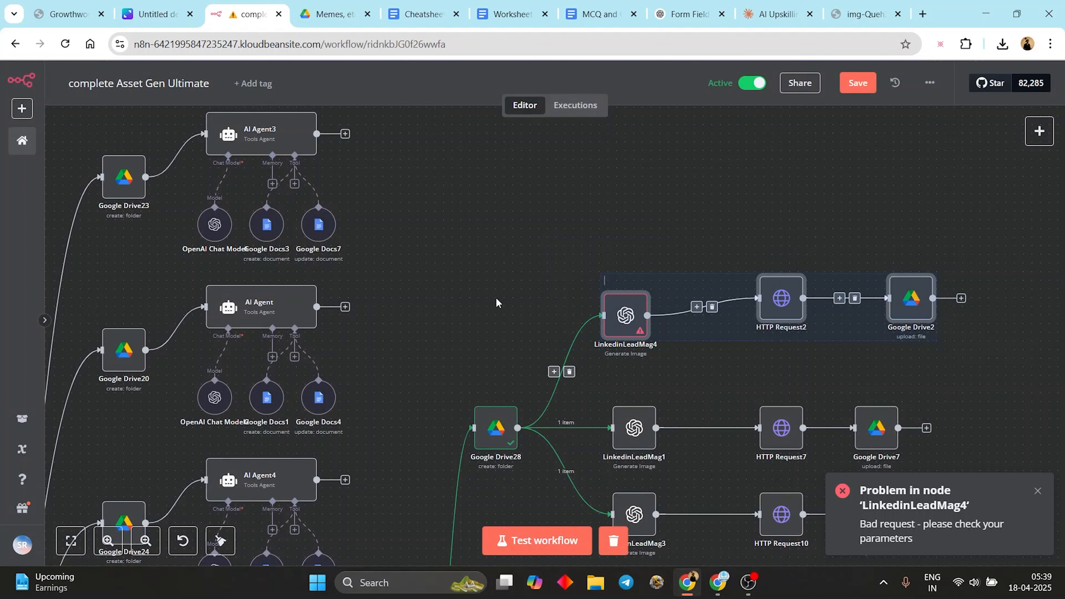
click(499, 285)
scroll(498, 286, left, 5)
scroll(901, 179, right, 5)
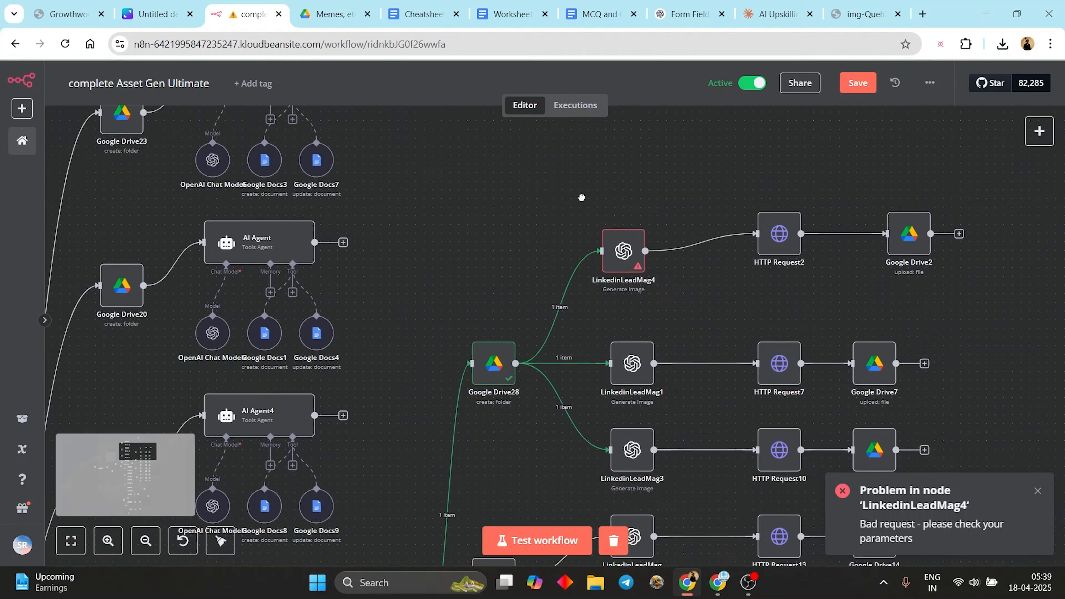
drag(996, 156, 513, 419)
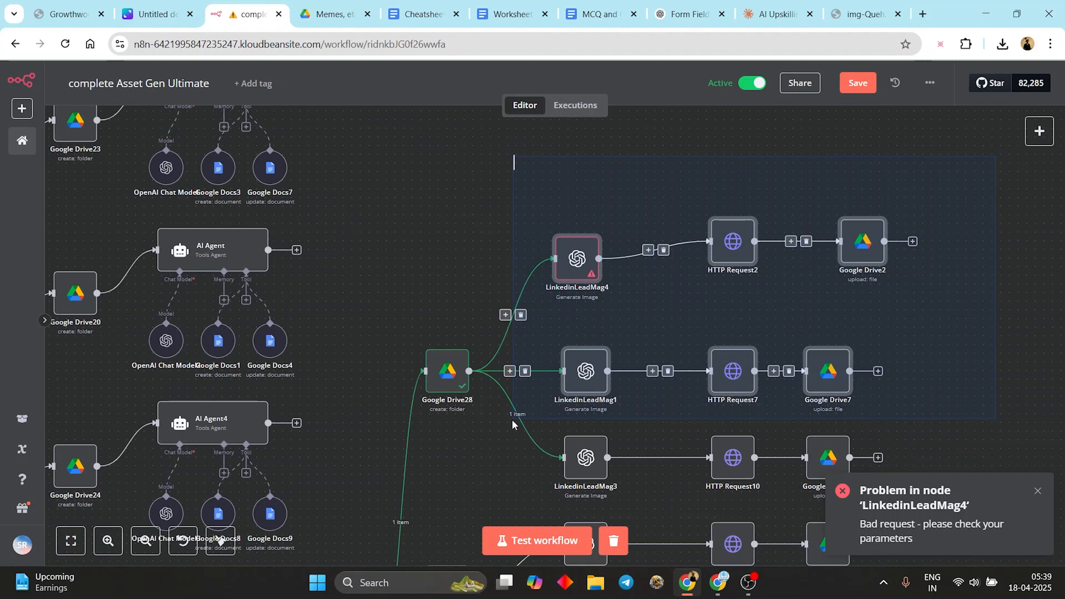
click(528, 318)
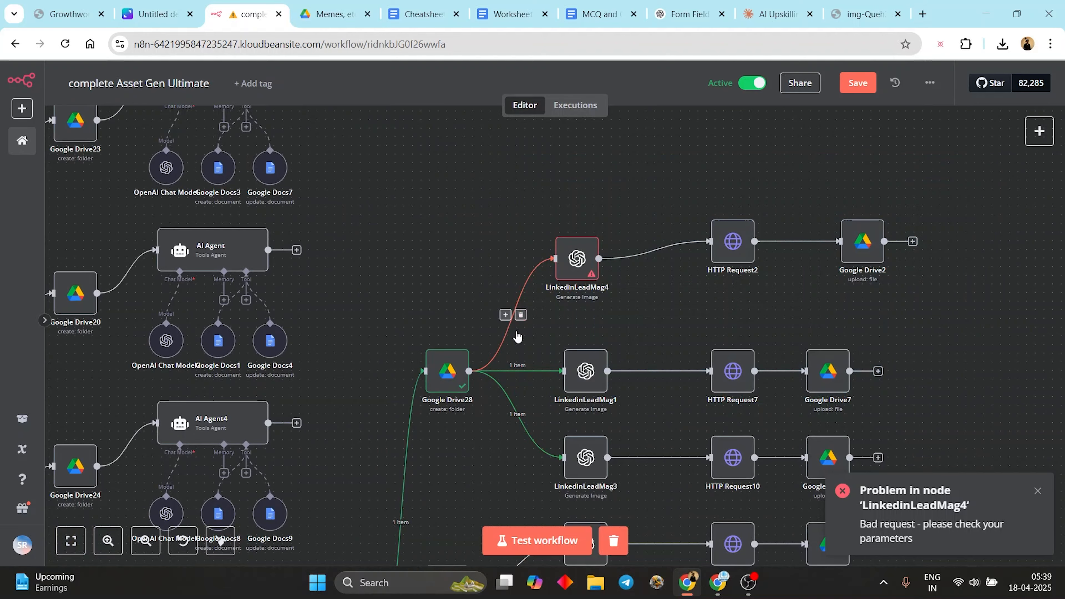
- Run the whole workflow and zoom in on LinkedinLeadMag3, which now fails with 'Bad request'
click(535, 534)
drag(461, 492, 635, 111)
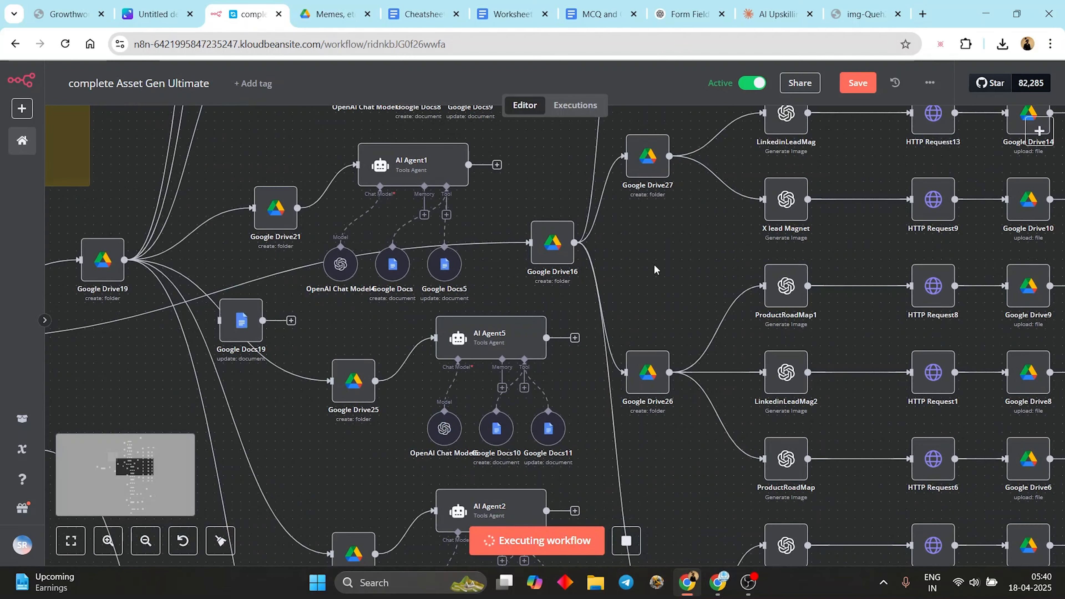
scroll(660, 283, down, 2)
scroll(666, 280, down, 1)
drag(671, 298, 528, 412)
scroll(529, 415, down, 1)
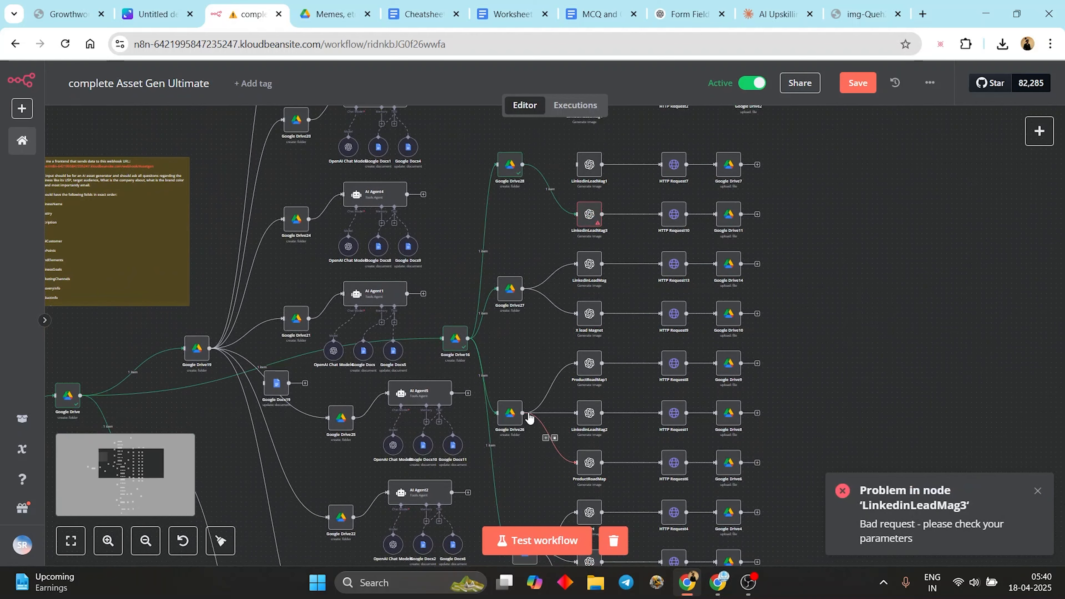
scroll(585, 221, up, 2)
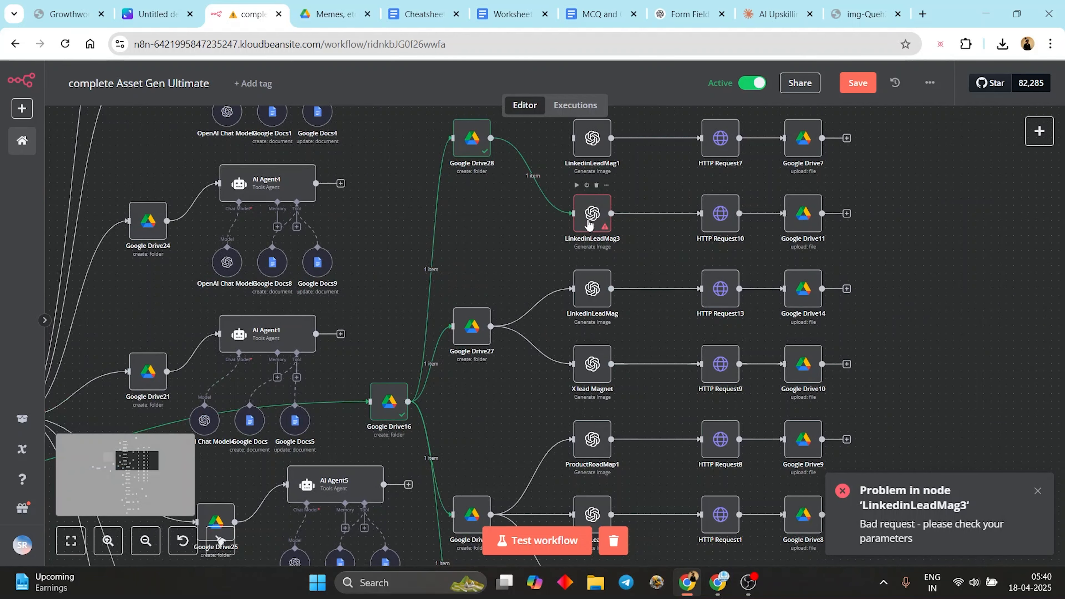
- Set LinkedinLeadMag3's credential to OpenAi account 3 and retest; it still returns 'Bad request'
double_click(598, 227)
click(550, 175)
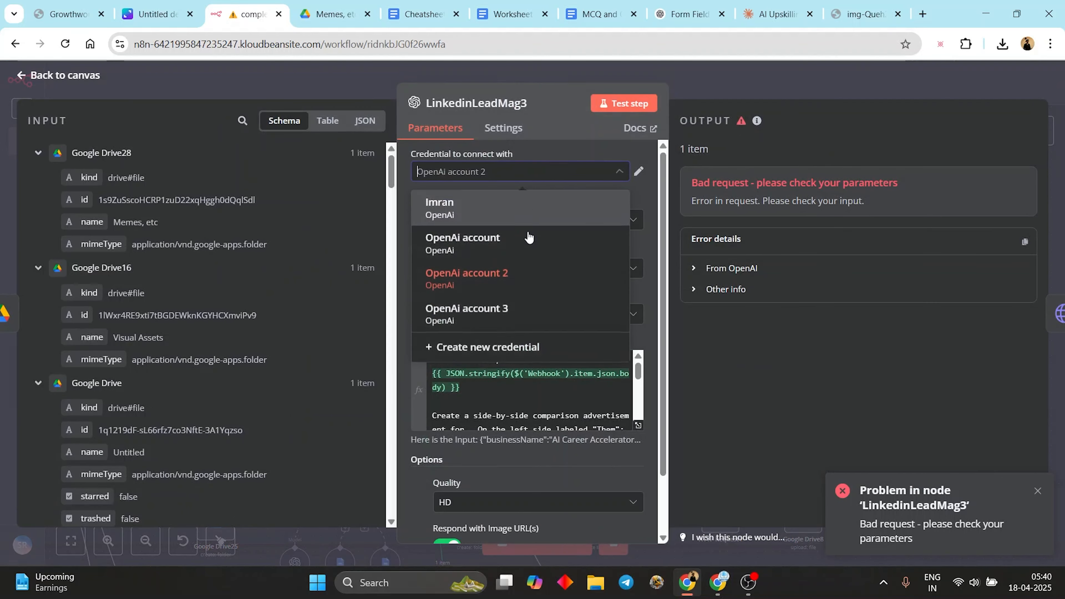
click(501, 321)
click(613, 105)
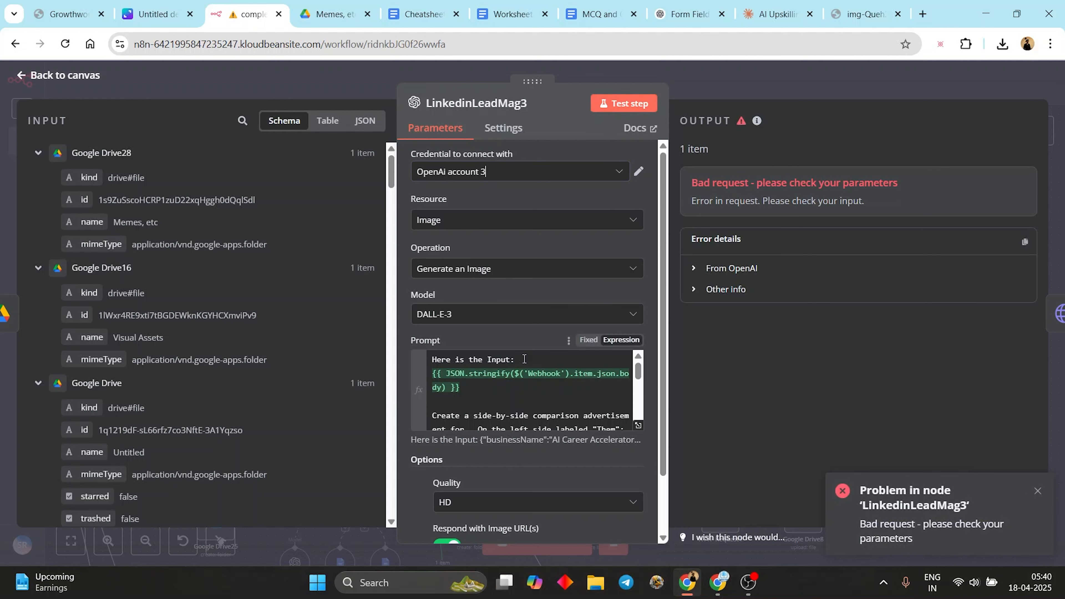
scroll(524, 359, down, 2)
scroll(515, 420, up, 2)
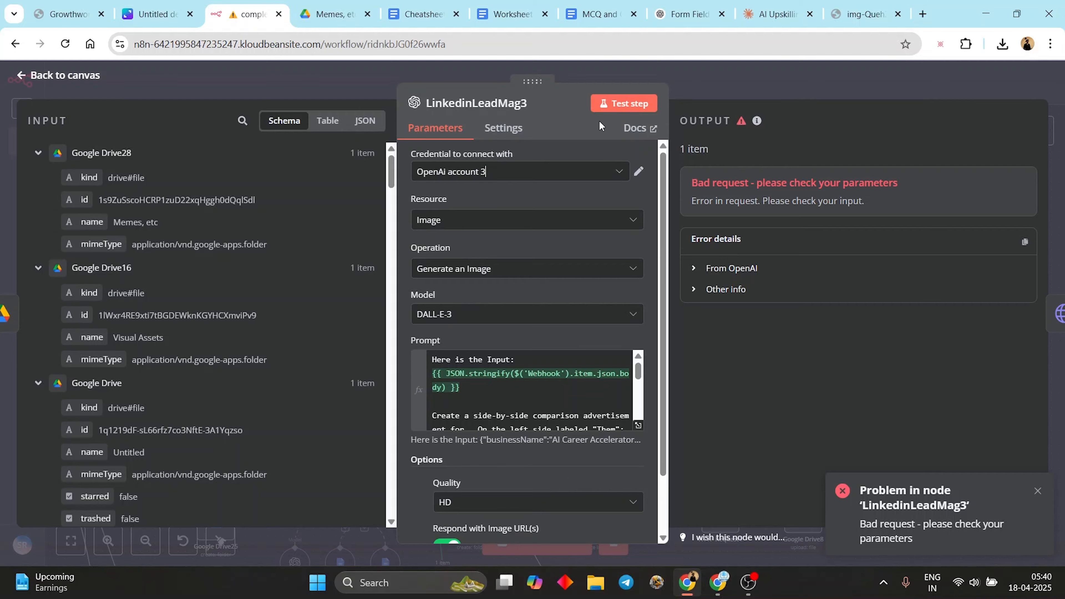
click(770, 97)
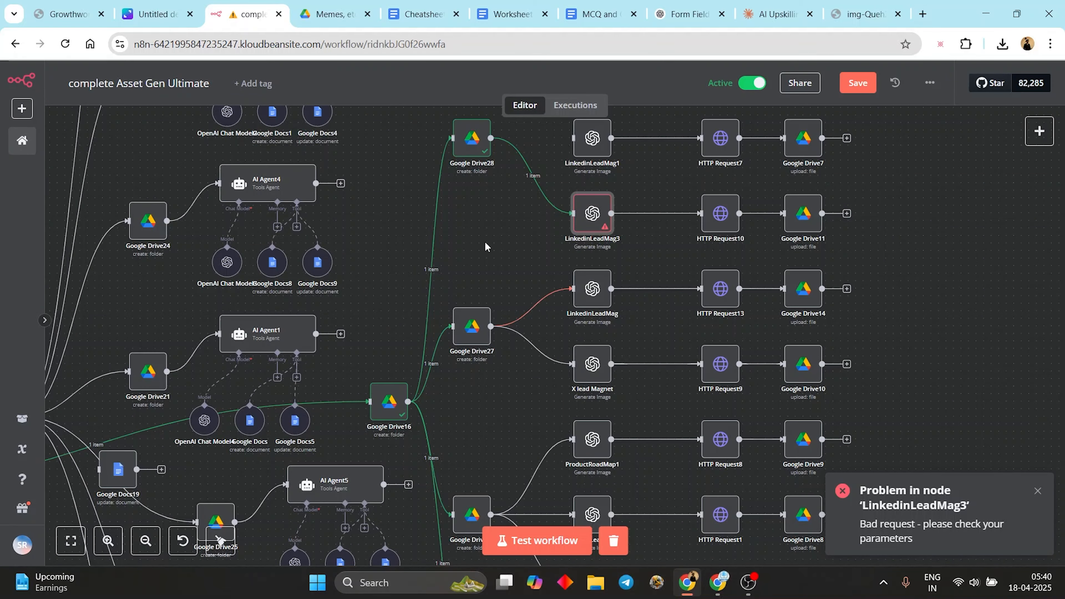
- Shift the image-generation nodes and Google Drive16 further right, nudge Google Drive28 up, and save
drag(485, 243, 541, 408)
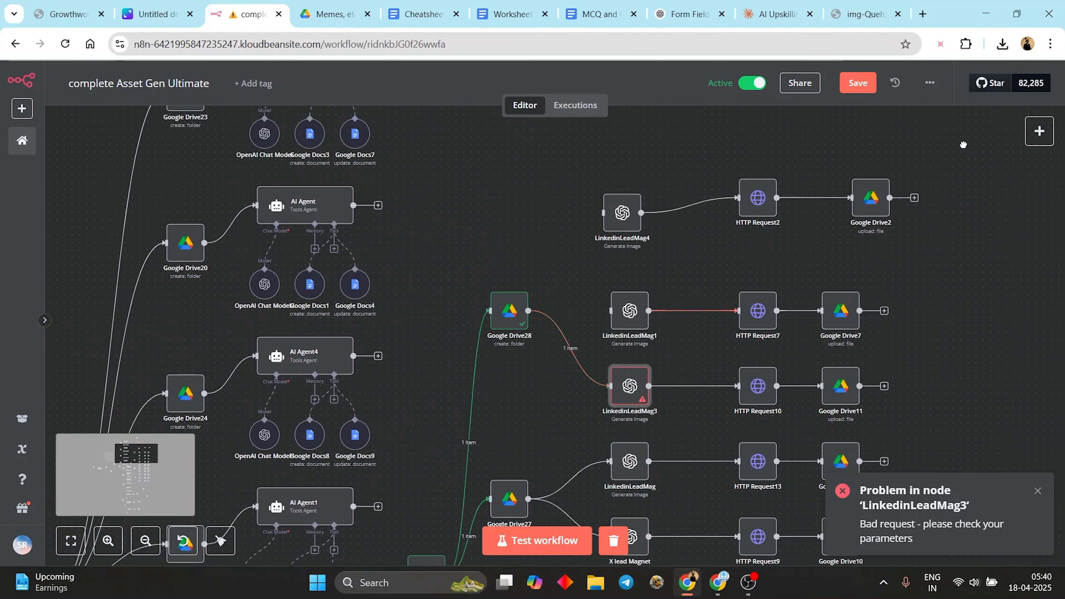
drag(963, 145, 399, 437)
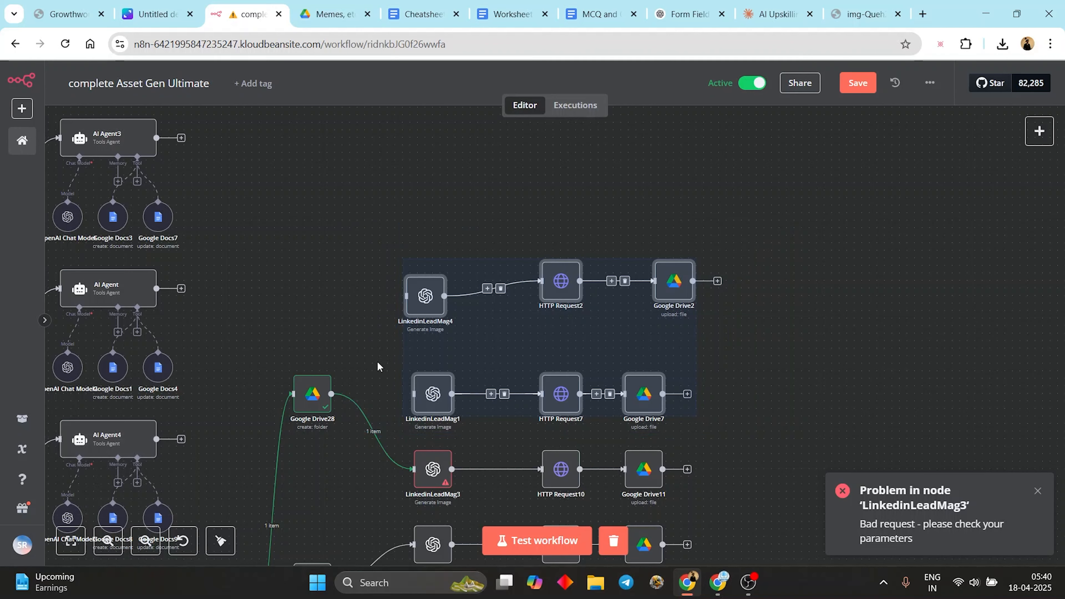
click(378, 367)
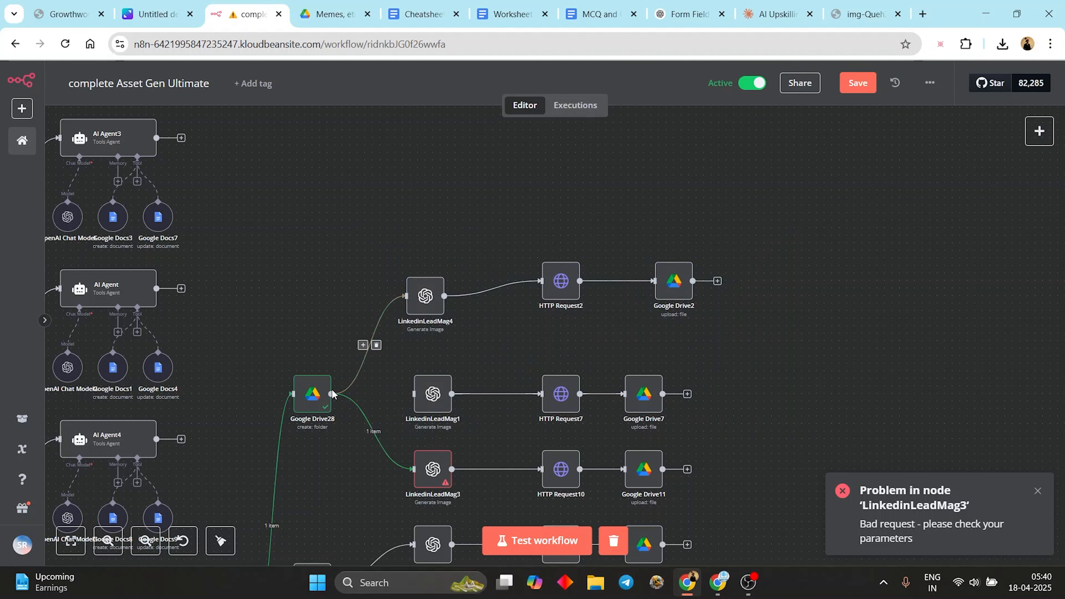
mouse_move(332, 394)
mouse_down()
mouse_move(350, 393)
mouse_move(334, 380)
mouse_up()
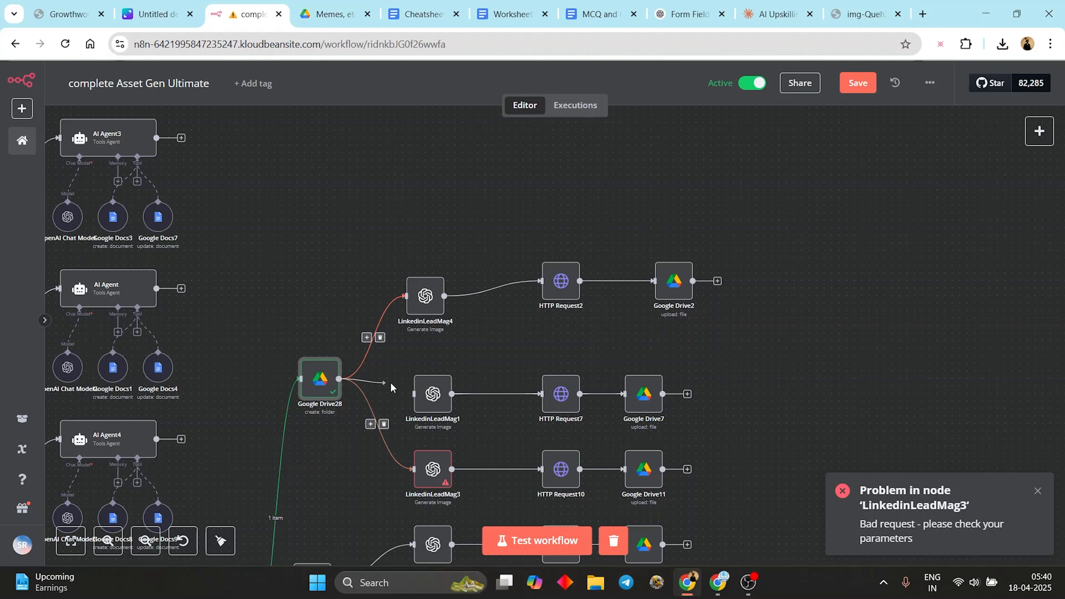
scroll(354, 427, down, 5)
scroll(354, 427, left, 5)
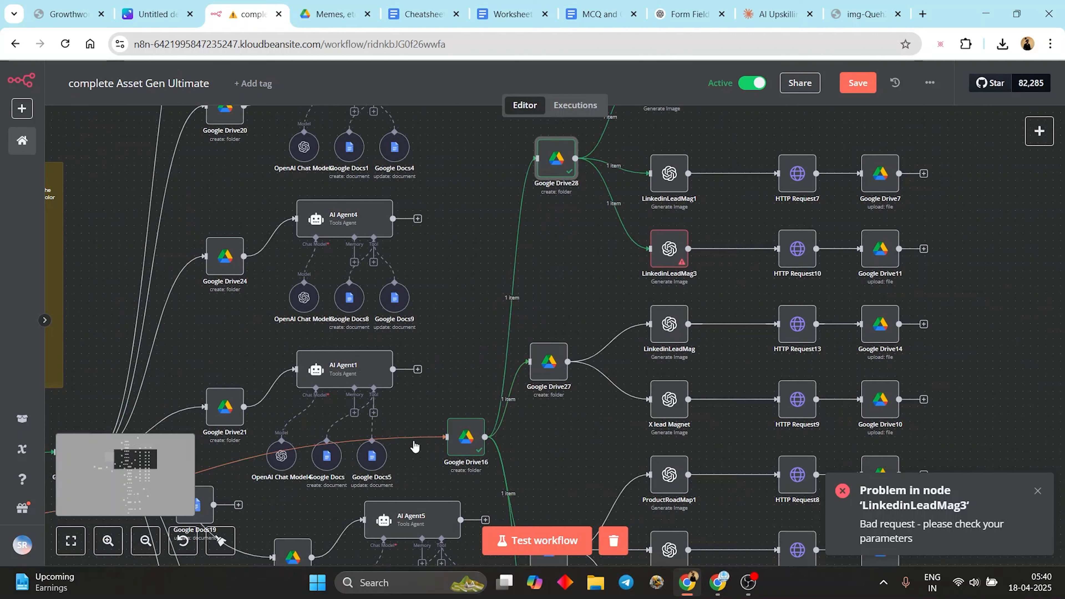
scroll(415, 447, down, 3)
scroll(414, 447, left, 4)
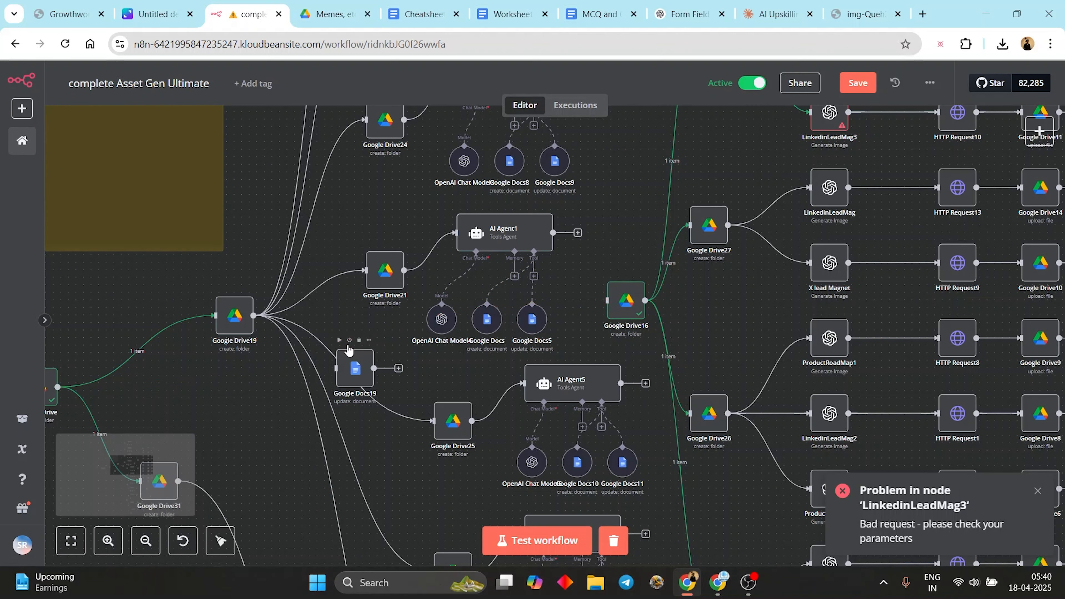
scroll(629, 378, down, 5)
drag(927, 167, 612, 547)
drag(765, 440, 874, 423)
drag(607, 341, 682, 337)
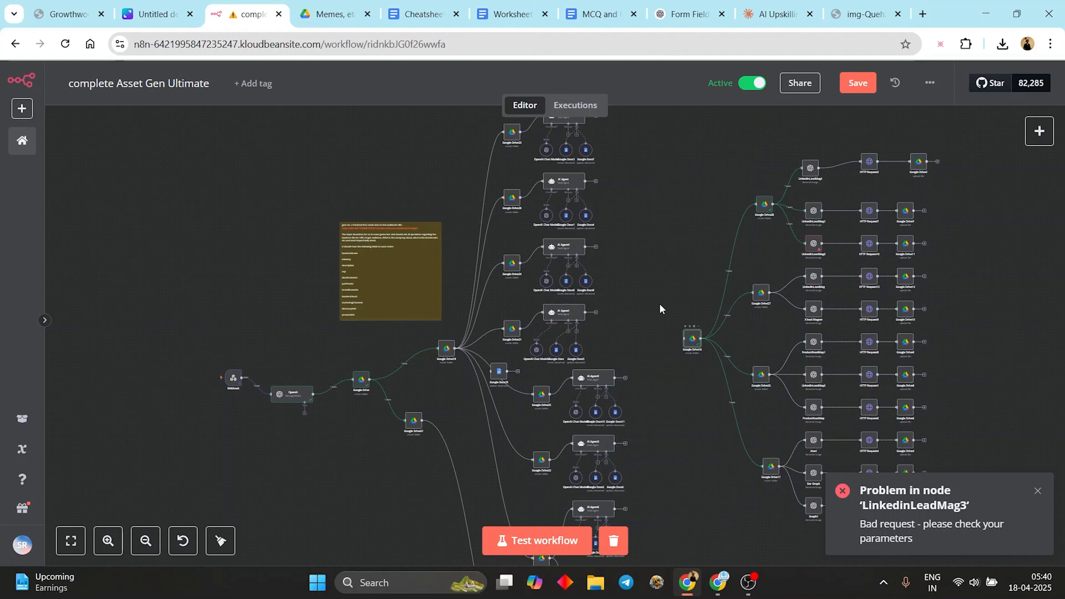
click(851, 77)
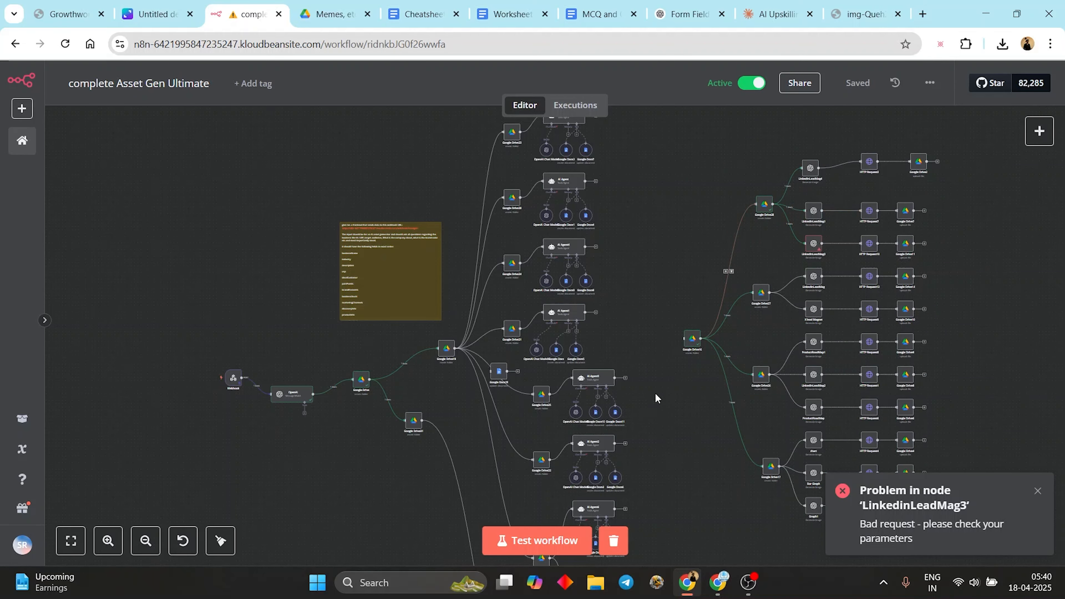
- Remove the OpenAI-to-Google Drive link and connect the Webhook directly to Google Drive
drag(570, 440, 623, 169)
drag(468, 307, 503, 450)
scroll(503, 449, up, 3)
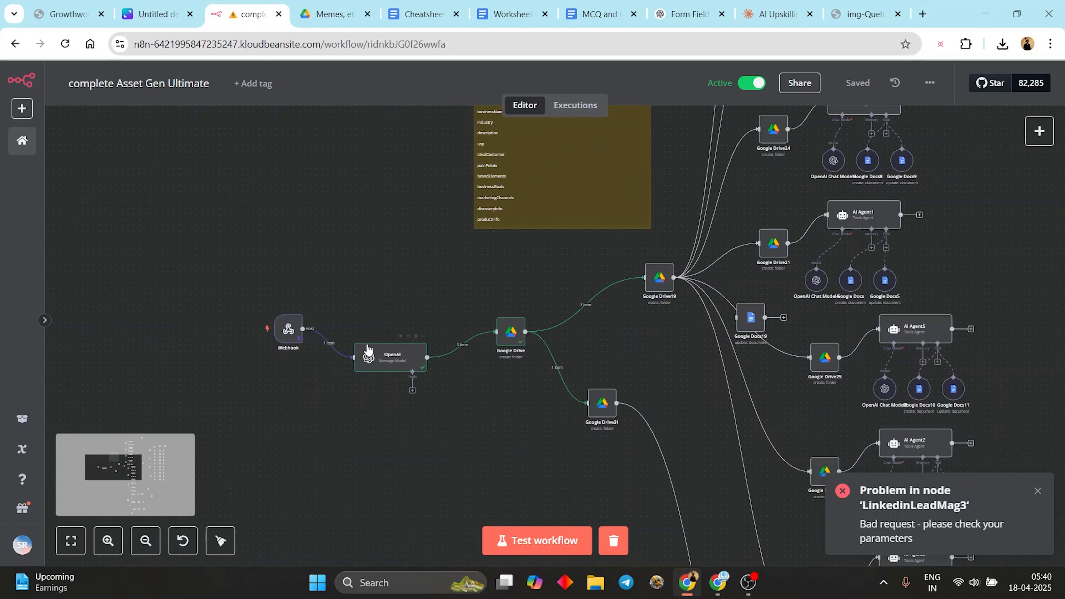
drag(368, 348, 351, 405)
mouse_move(334, 384)
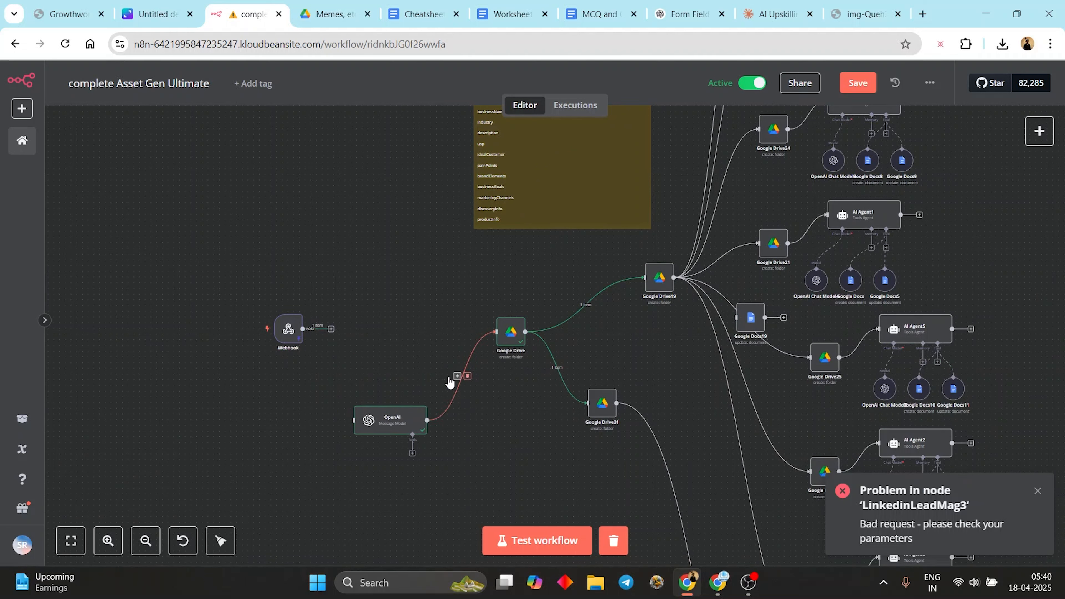
click(468, 376)
drag(289, 332, 405, 323)
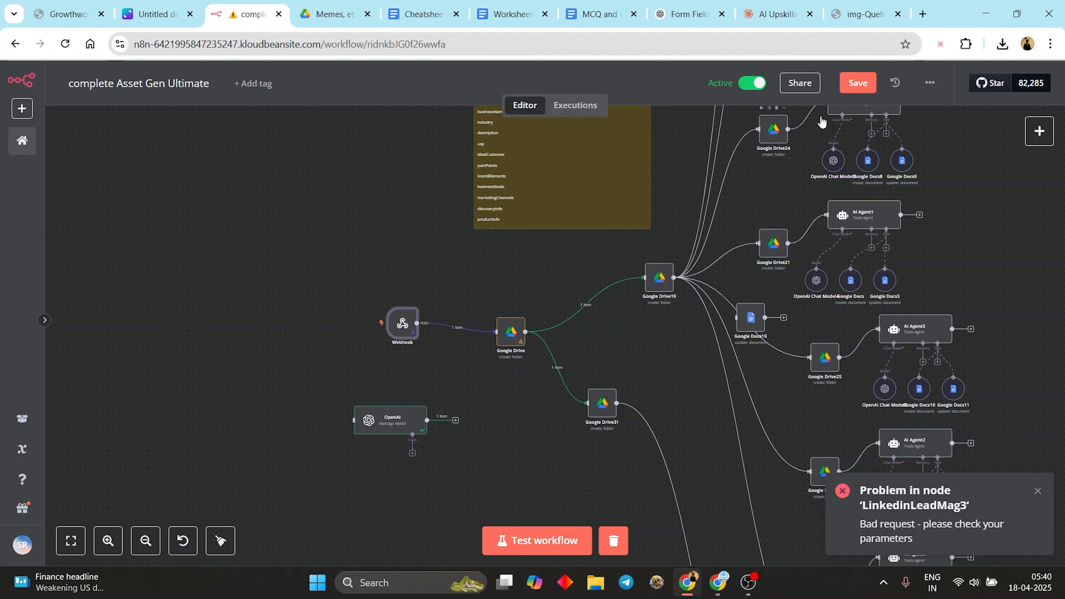
- Save, then load the 05:29:51 execution into the editor for debugging
click(858, 83)
click(563, 106)
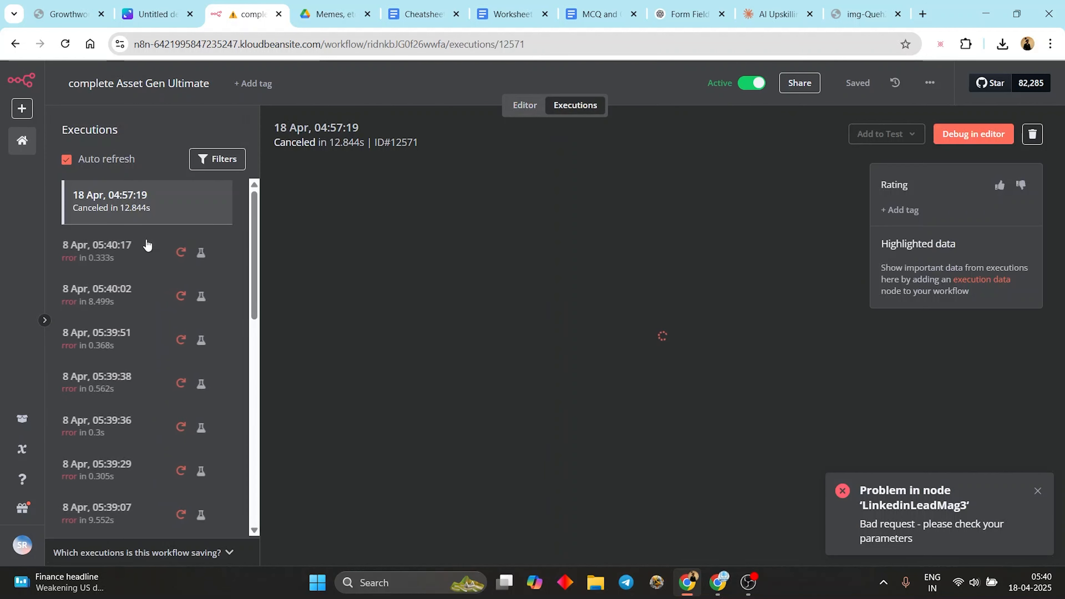
click(142, 265)
scroll(148, 277, down, 5)
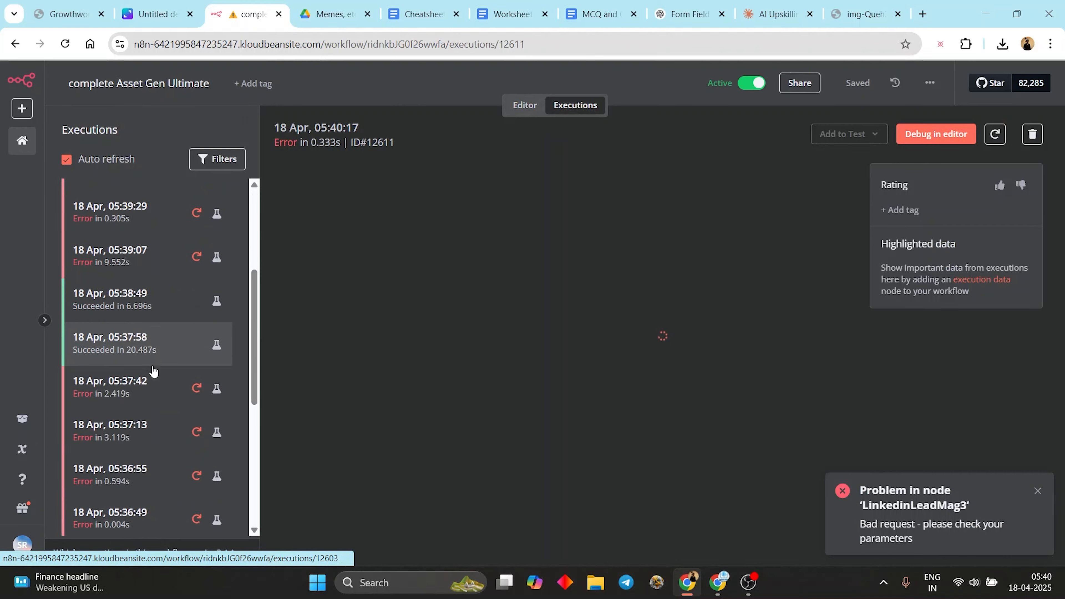
scroll(151, 283, down, 10)
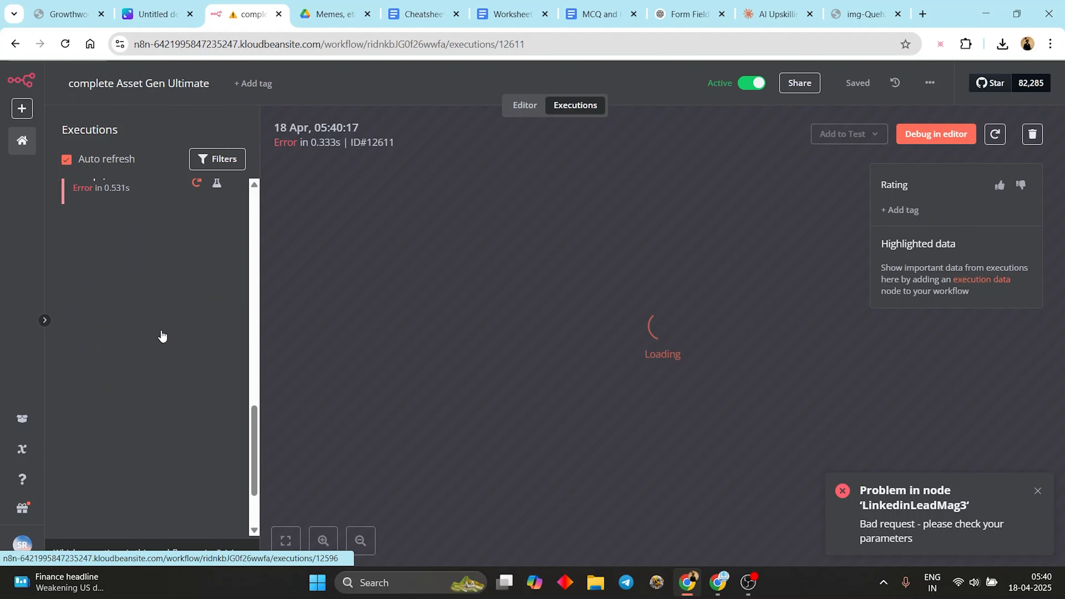
scroll(179, 289, down, 10)
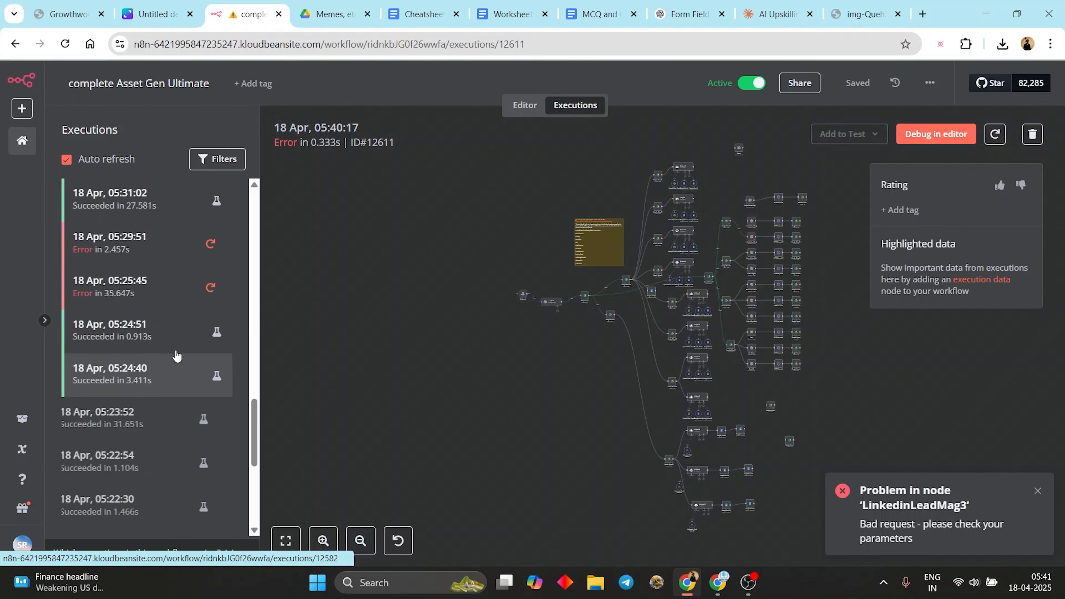
click(184, 245)
click(936, 134)
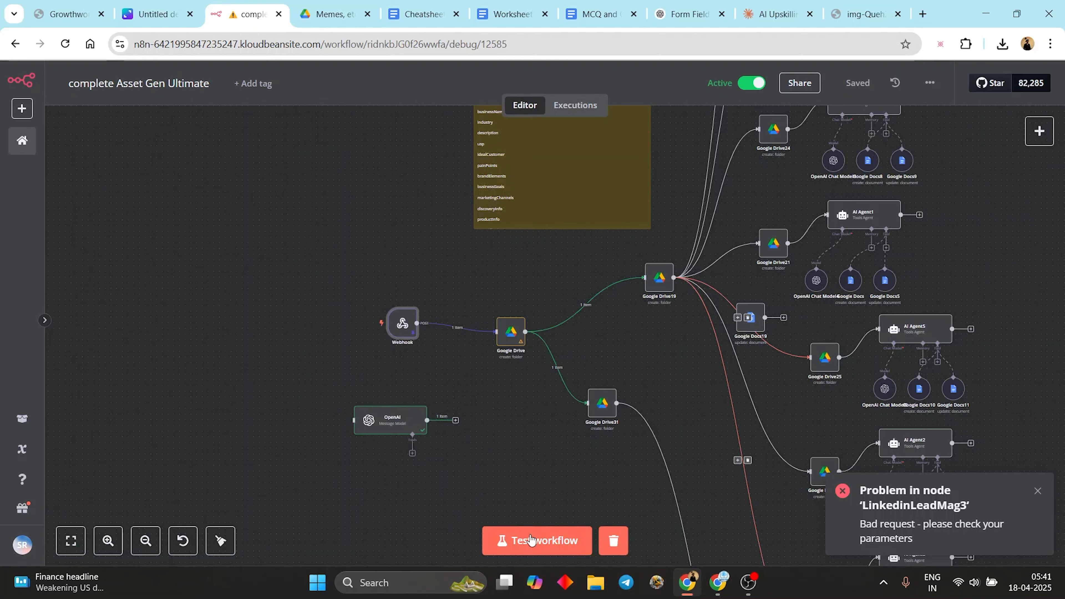
- Start a full test run of the workflow and follow it across the AI agent nodes
click(525, 544)
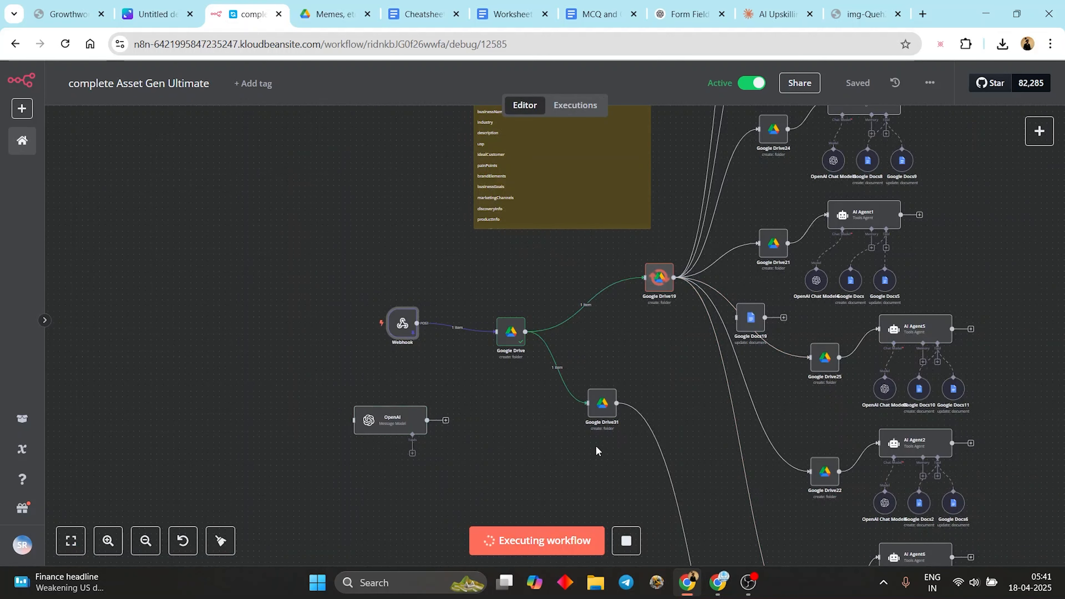
scroll(615, 230, up, 4)
scroll(615, 230, right, 5)
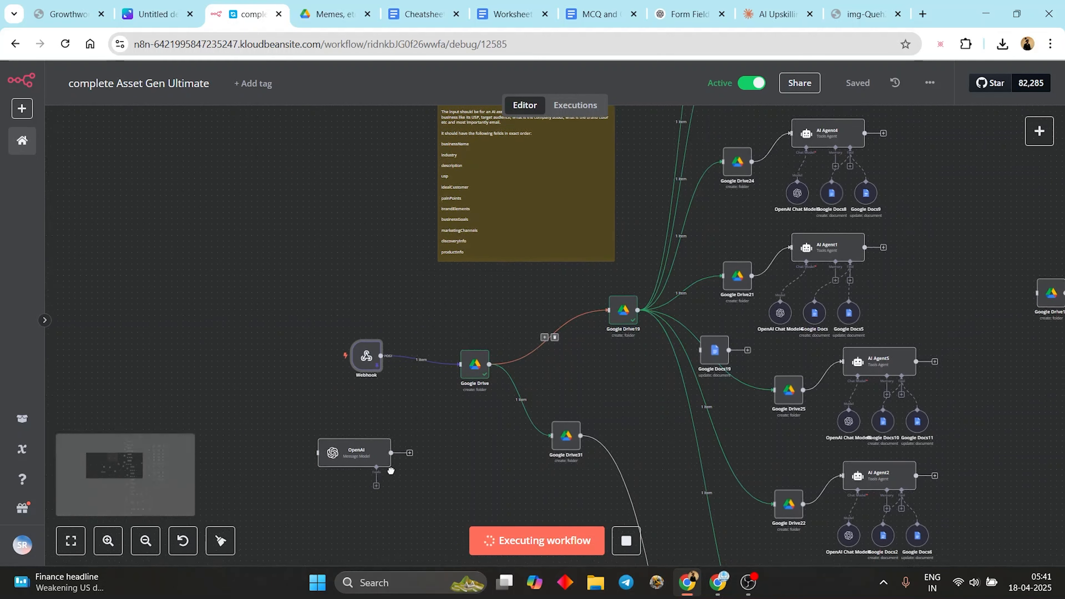
scroll(812, 411, up, 6)
scroll(812, 412, right, 2)
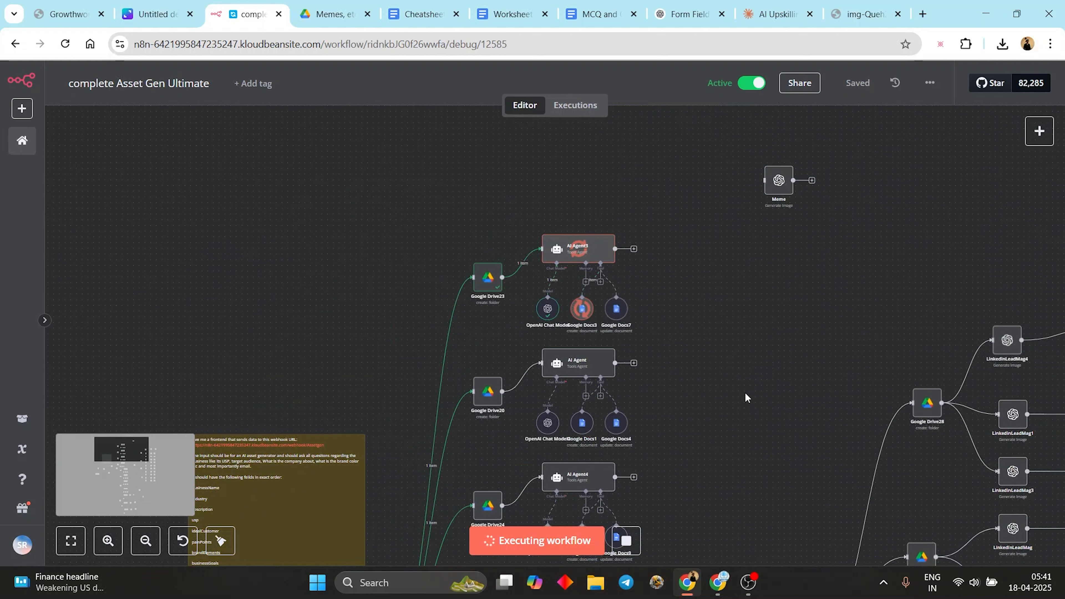
scroll(723, 387, down, 1)
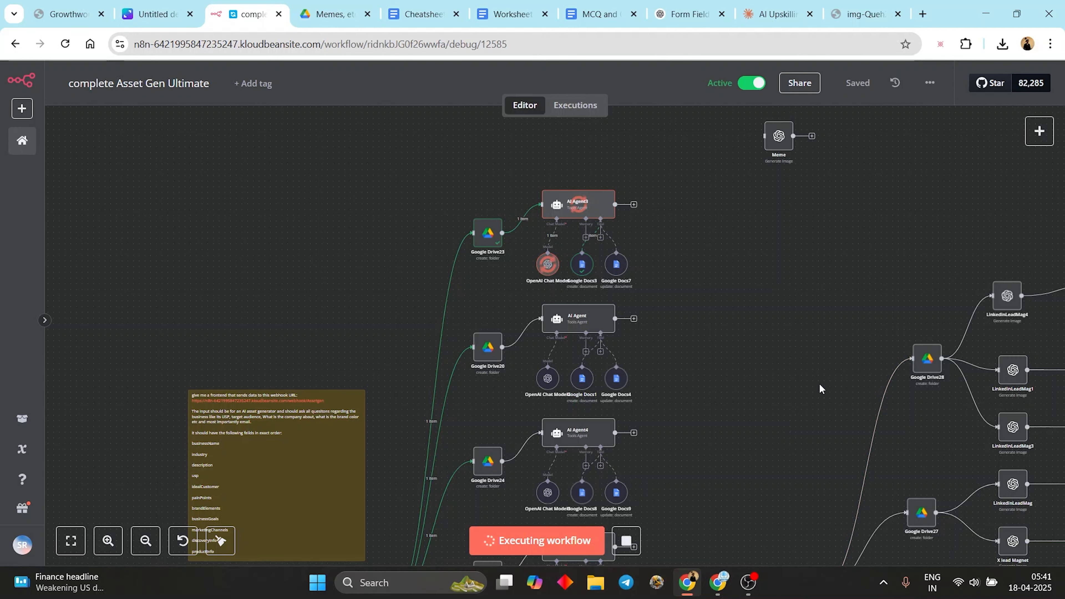
drag(785, 404, 748, 408)
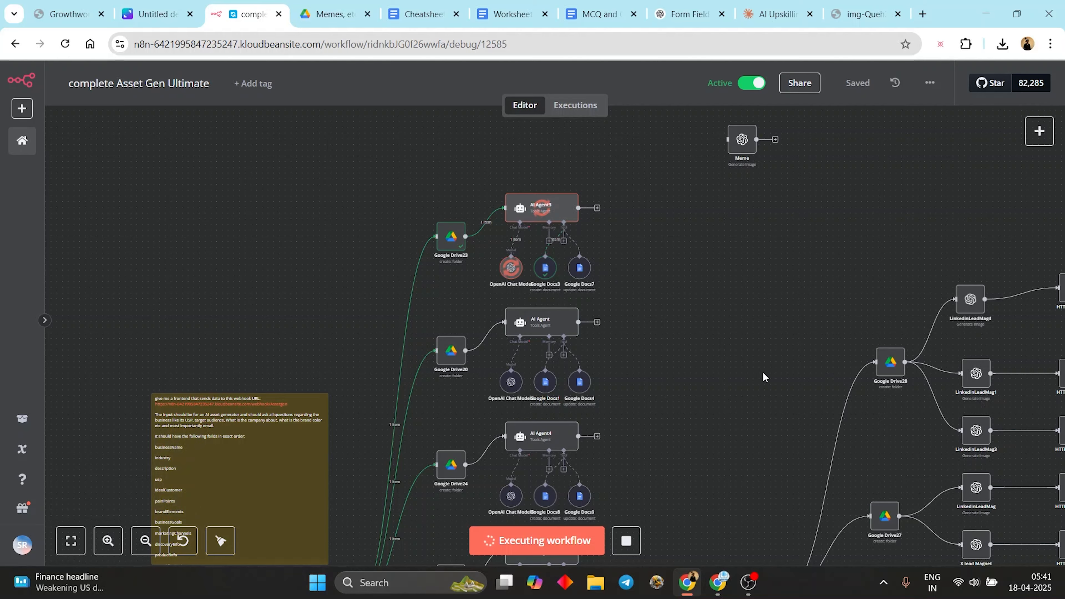
scroll(763, 377, down, 3)
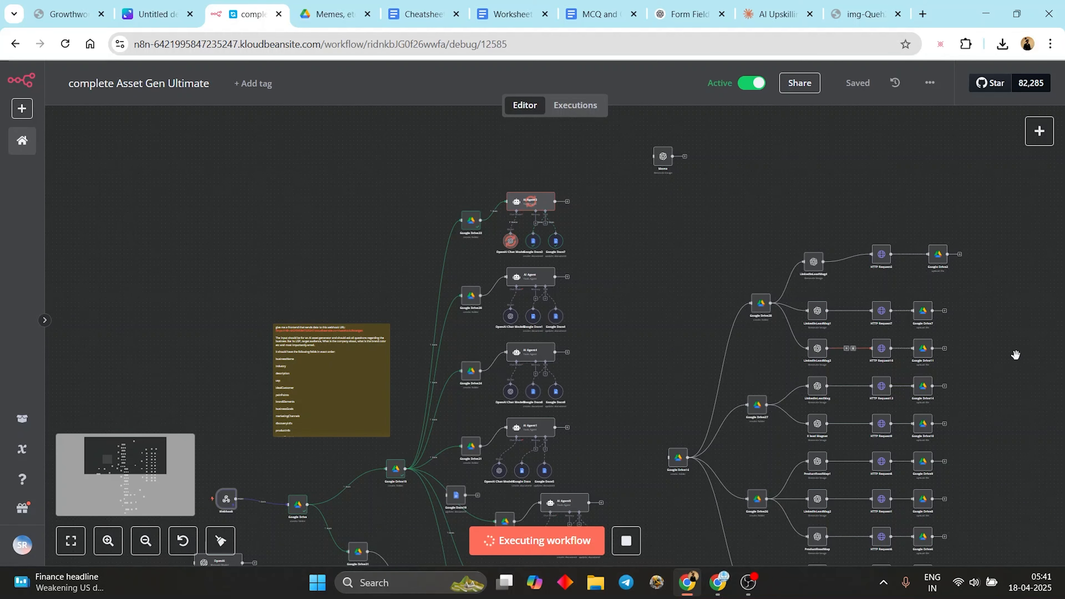
scroll(1016, 355, down, 1)
- Move the right-hand group of image nodes further right and down
drag(969, 284, 862, 186)
mouse_move(929, 153)
mouse_down()
mouse_move(642, 474)
mouse_move(594, 591)
mouse_up()
drag(723, 472, 772, 488)
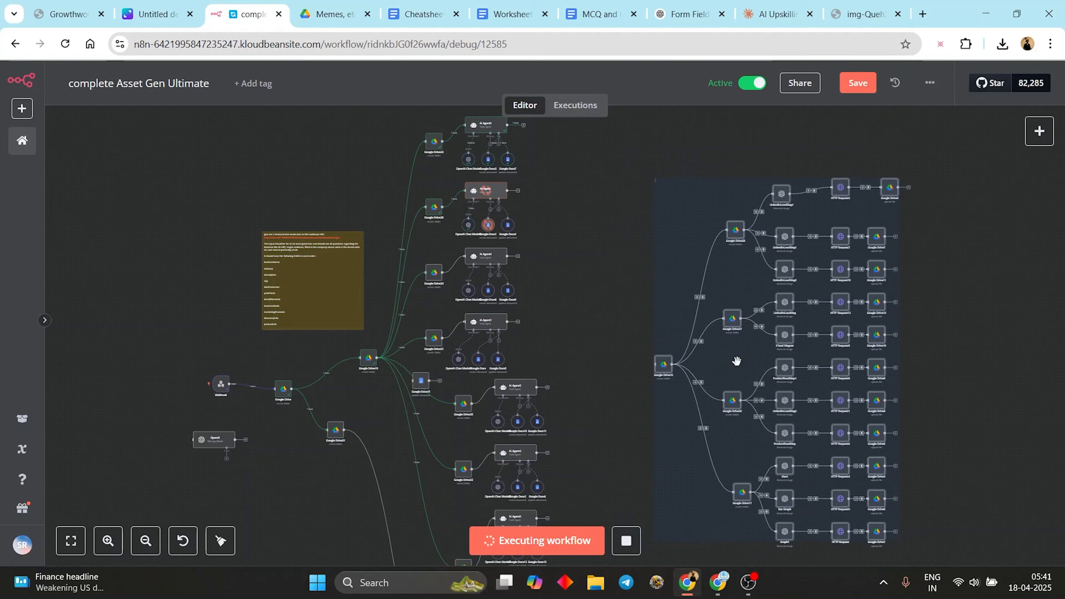
click(574, 319)
- Inspect LinkedinLeadMag4's prompt expression, which flags 'No path back to node'
drag(574, 385, 653, 442)
scroll(595, 350, up, 3)
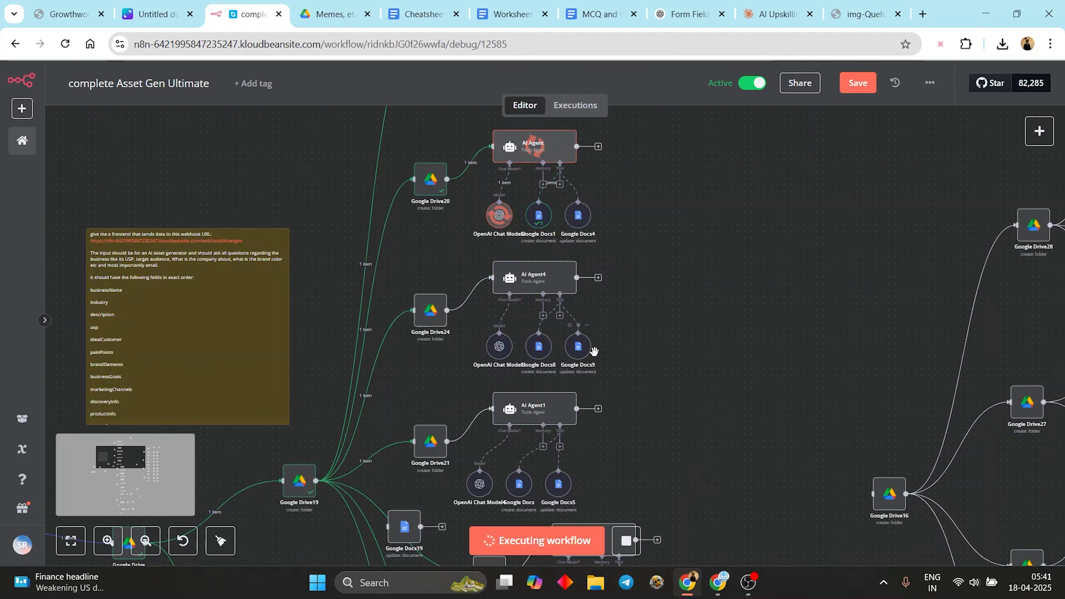
drag(646, 328, 273, 387)
drag(473, 292, 175, 381)
scroll(401, 339, up, 2)
double_click(457, 299)
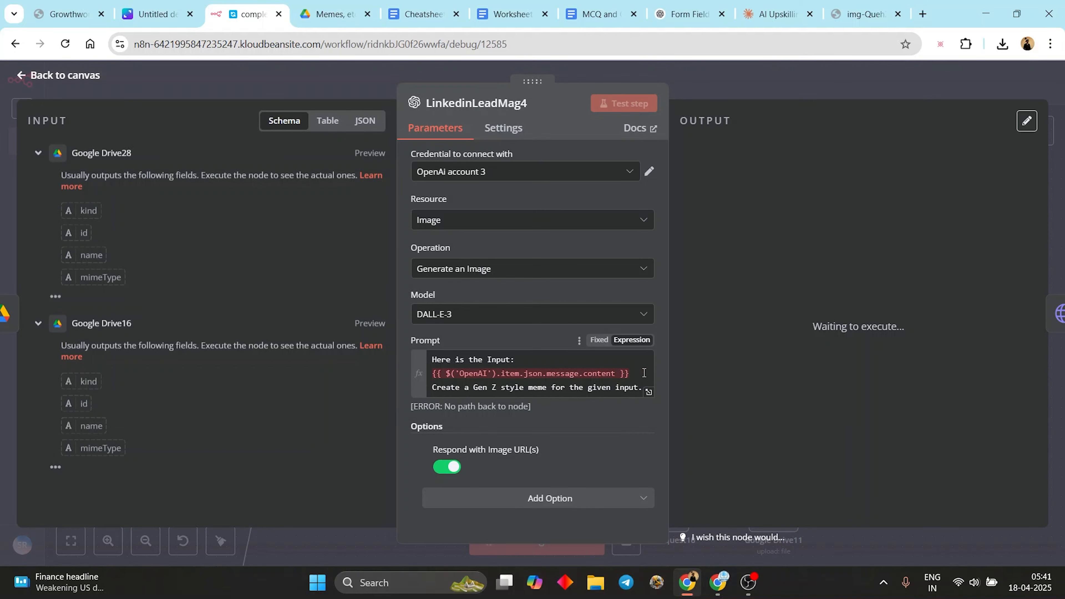
drag(644, 373, 487, 378)
- Close LinkedinLeadMag4 and return from Executions to the live workflow editor
click(835, 92)
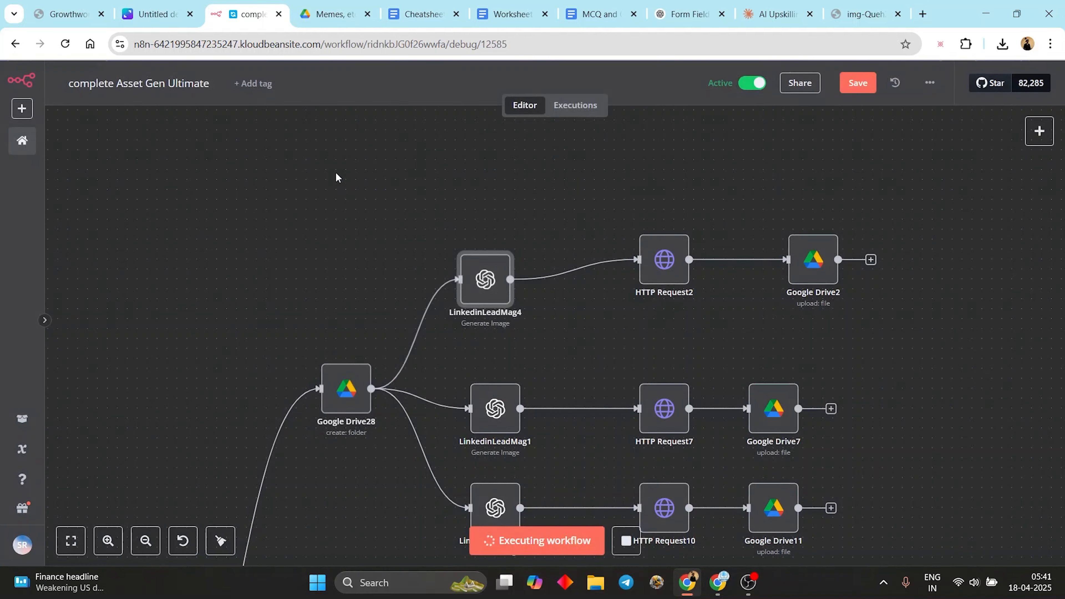
drag(313, 210, 760, 186)
scroll(528, 236, down, 3)
drag(554, 251, 825, 213)
scroll(767, 253, down, 3)
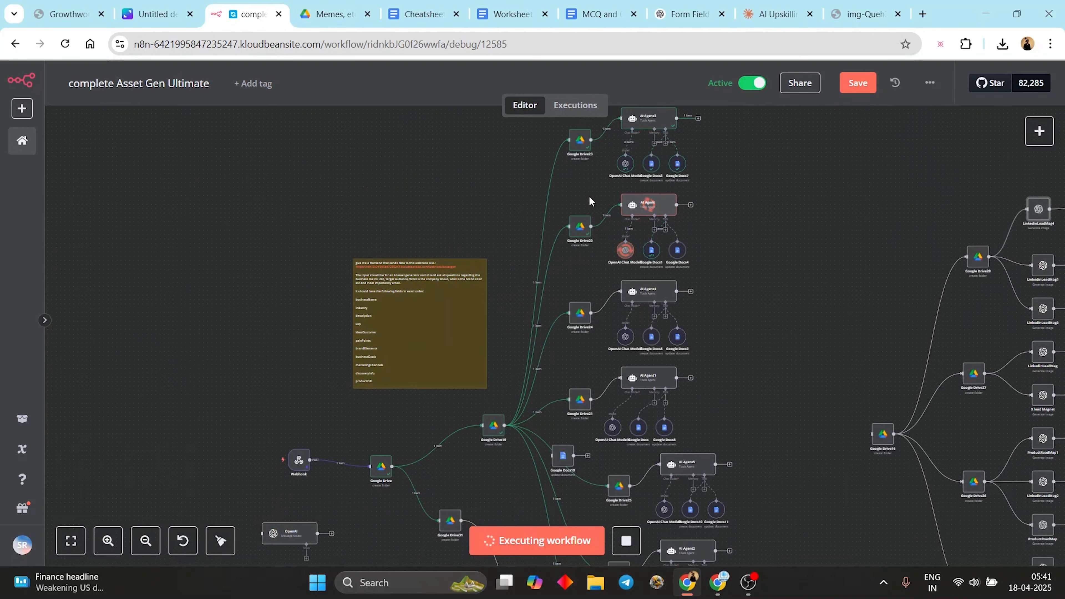
scroll(735, 234, up, 3)
click(578, 105)
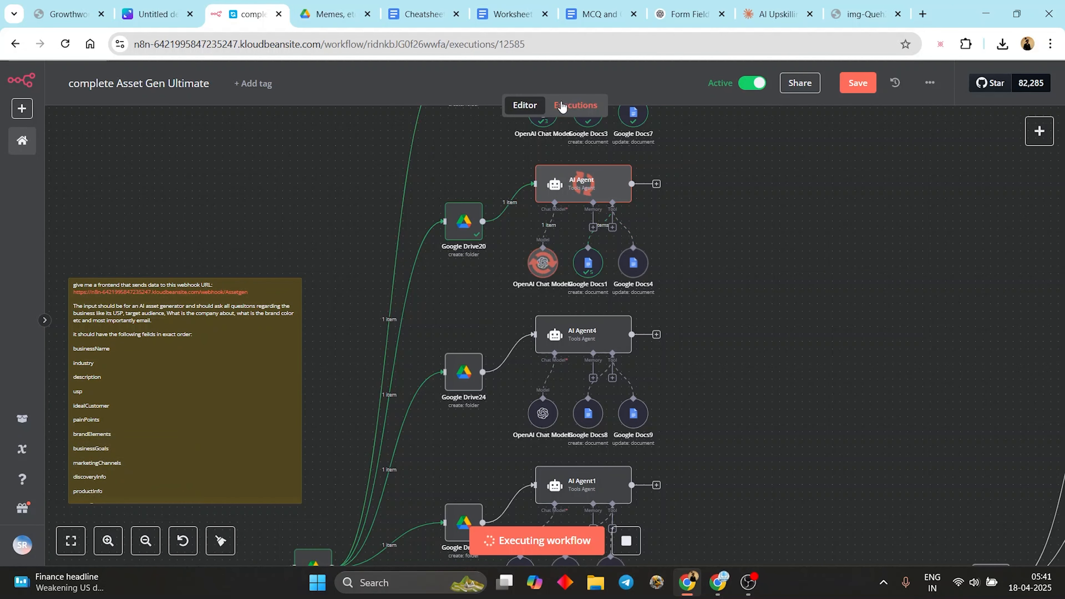
click(519, 105)
- Review the Webhook's input data and the folder created by the first Google Drive node
drag(318, 177, 715, 103)
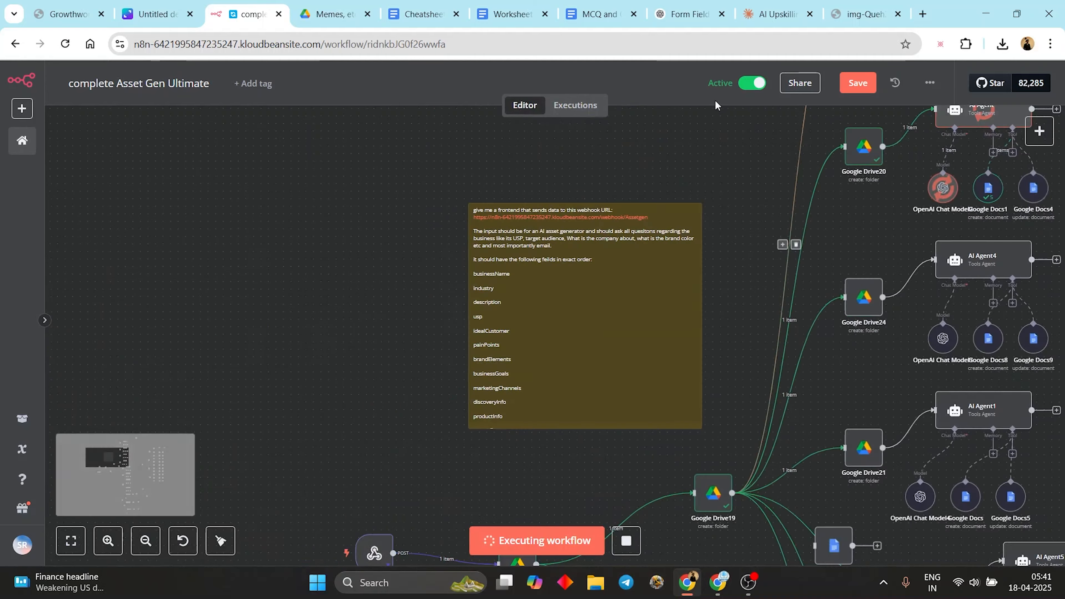
drag(394, 318, 480, 179)
double_click(458, 412)
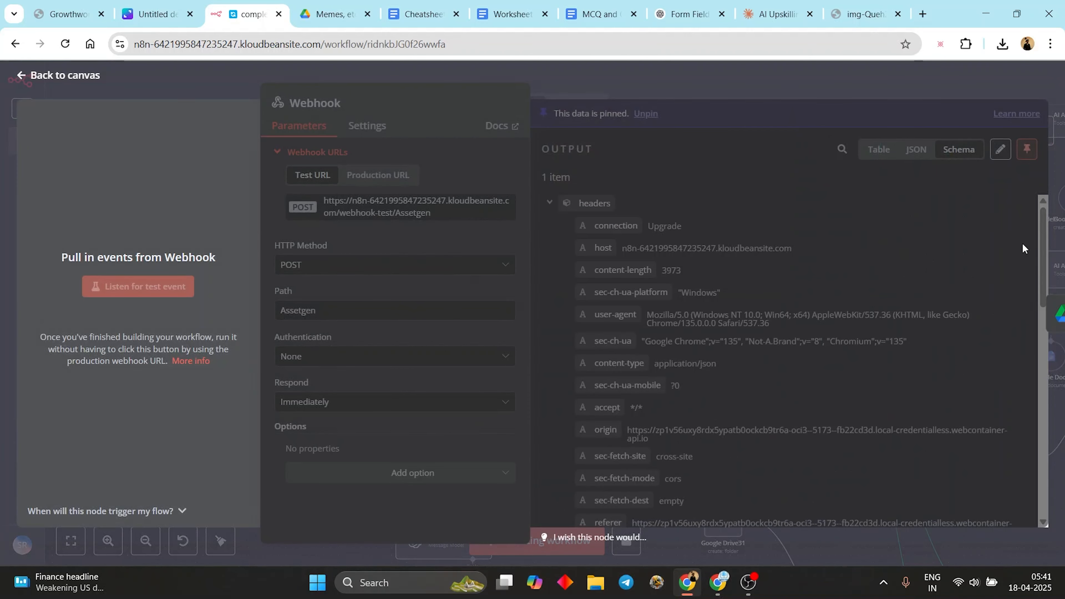
click(812, 85)
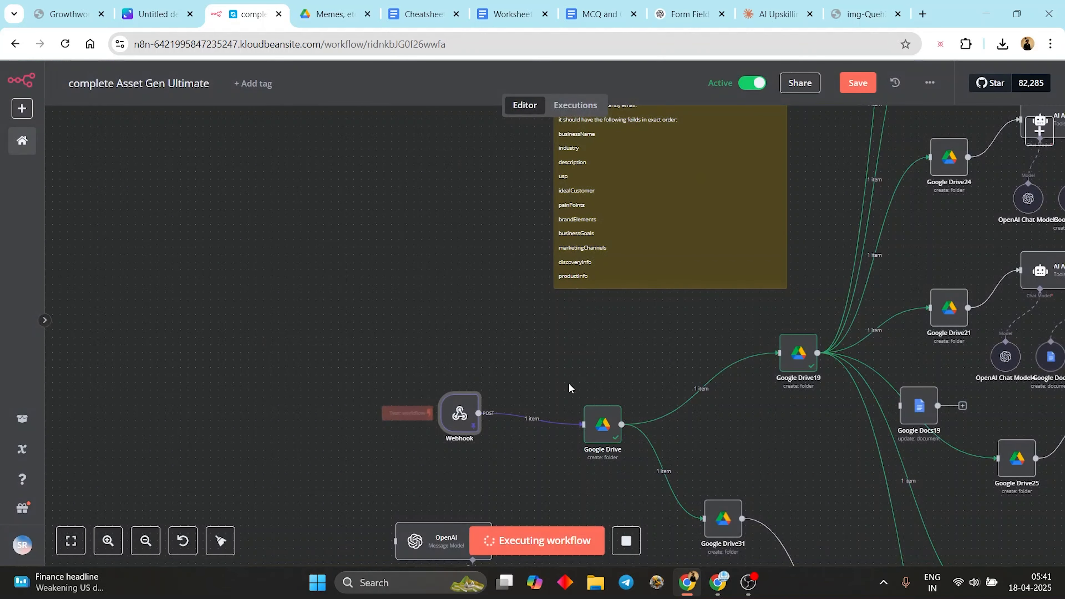
double_click(597, 433)
scroll(243, 320, down, 15)
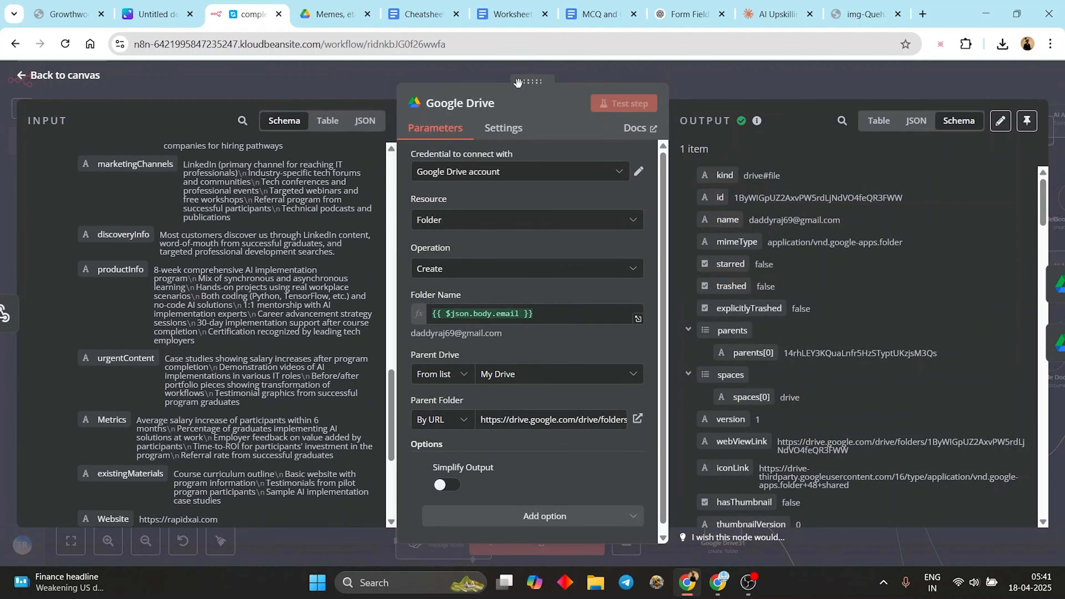
click(661, 69)
- Browse the Asset Gen folder in Drive and open the most recent email-named run folder
click(341, 4)
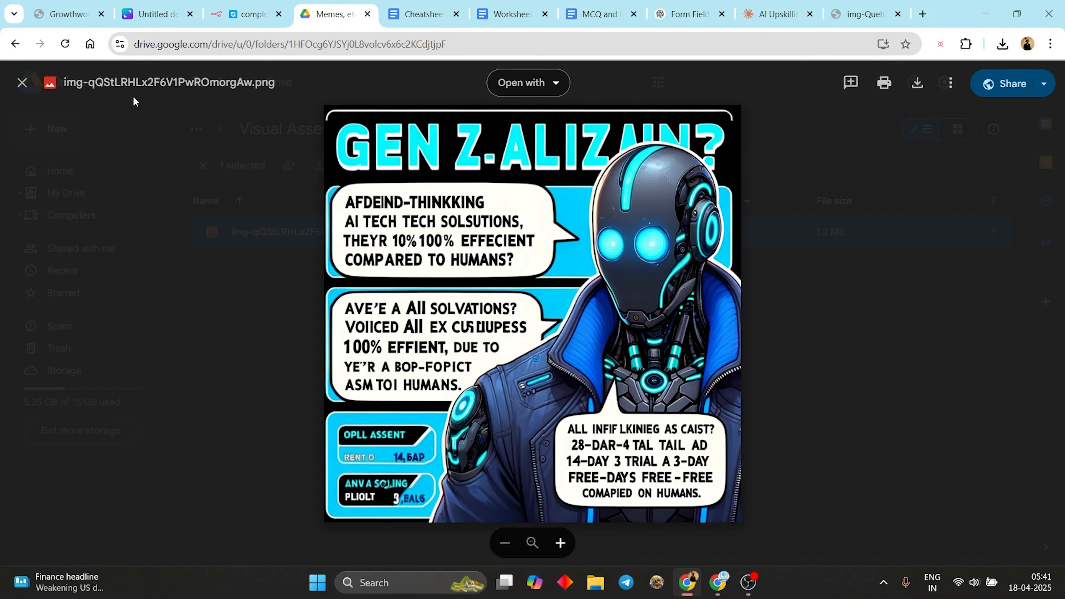
click(215, 177)
click(256, 126)
click(292, 138)
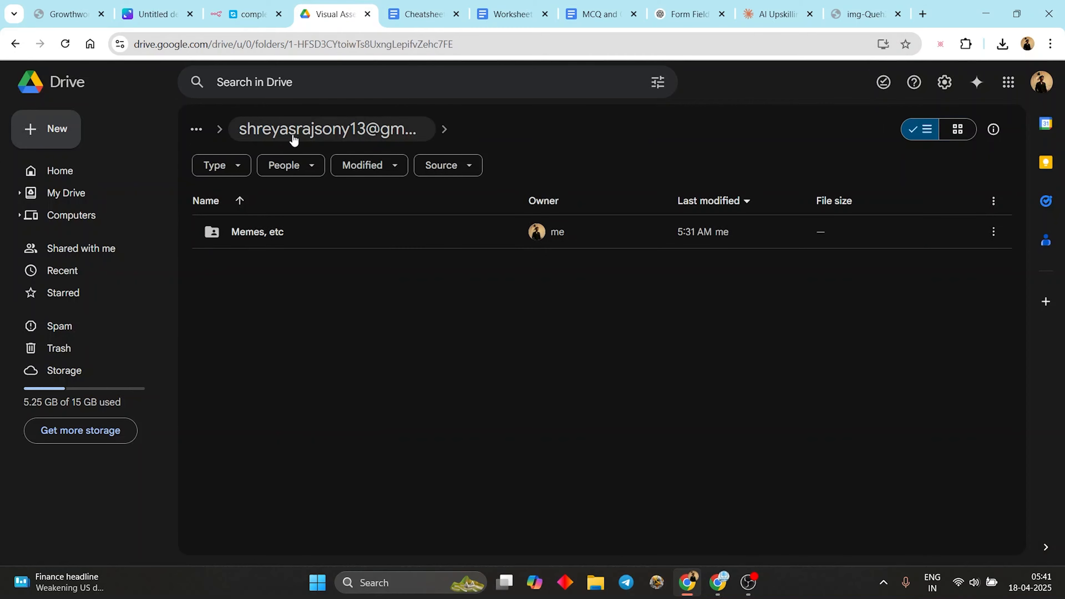
click(345, 136)
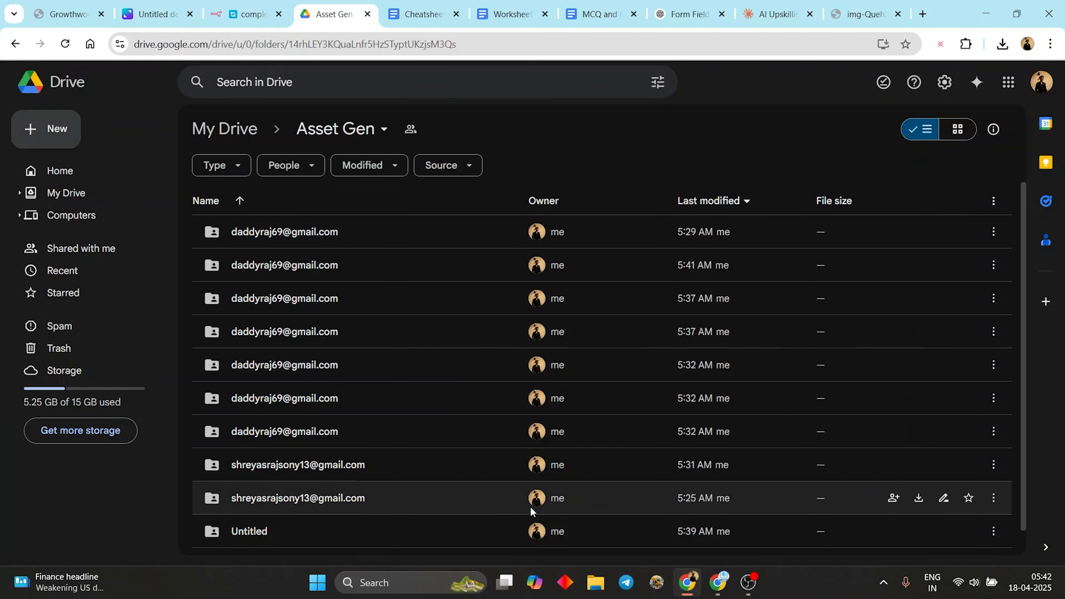
scroll(545, 510, down, 1)
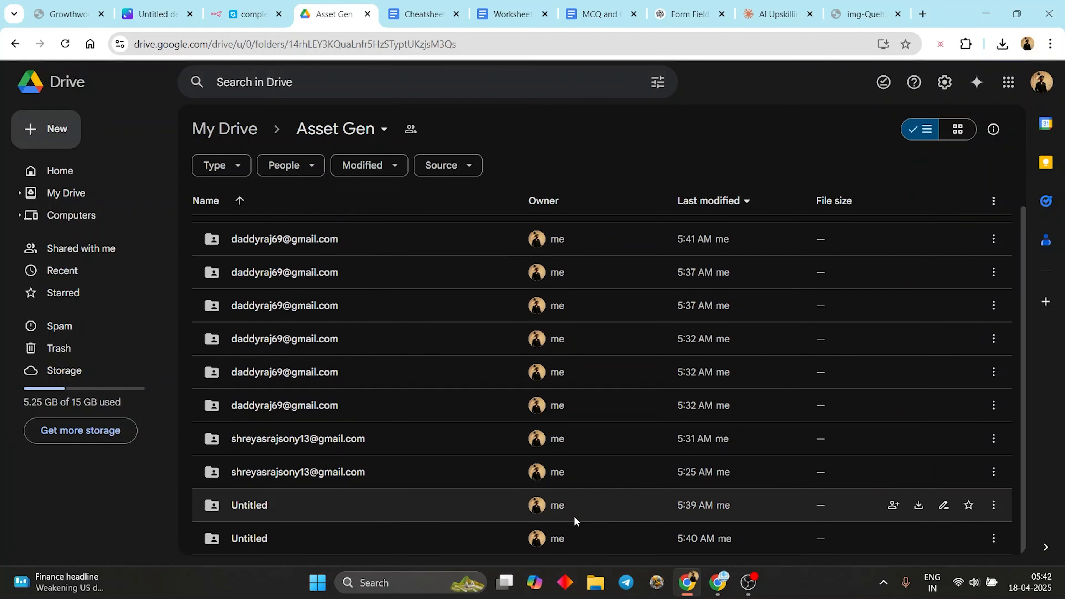
double_click(649, 542)
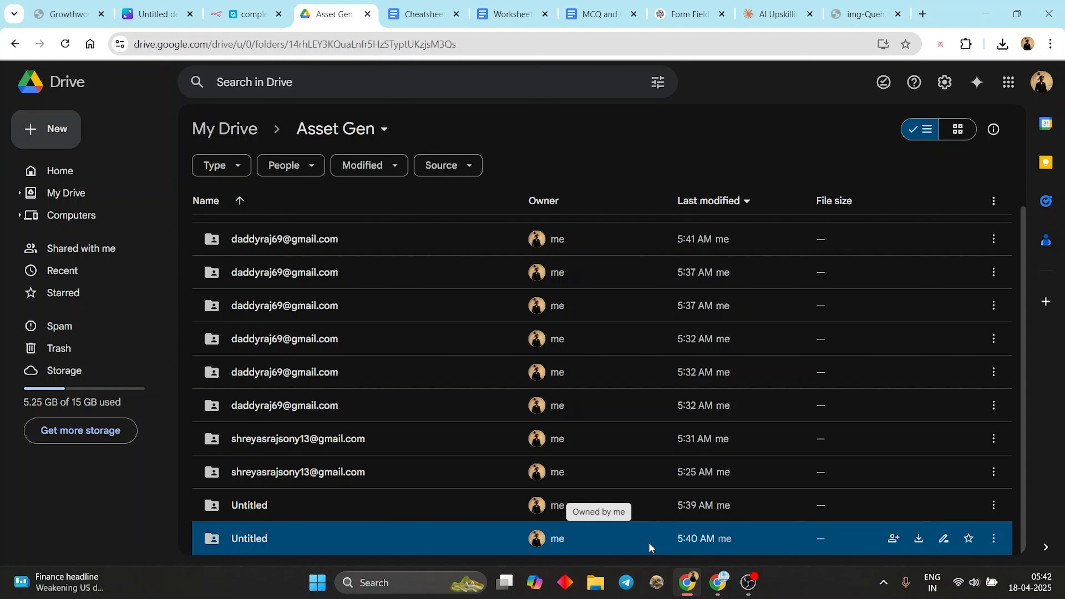
click(362, 131)
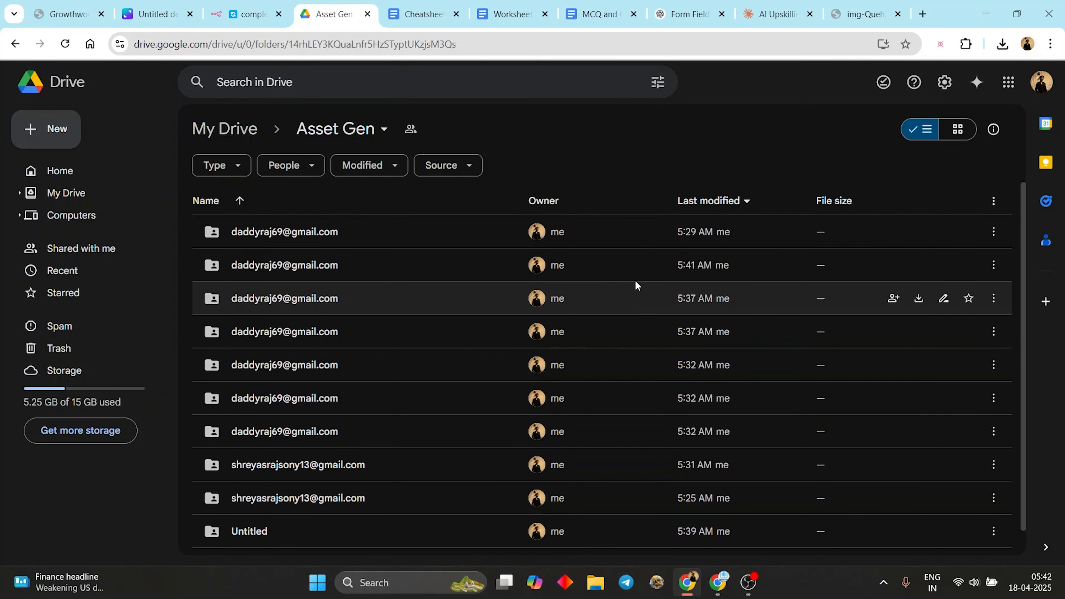
double_click(646, 270)
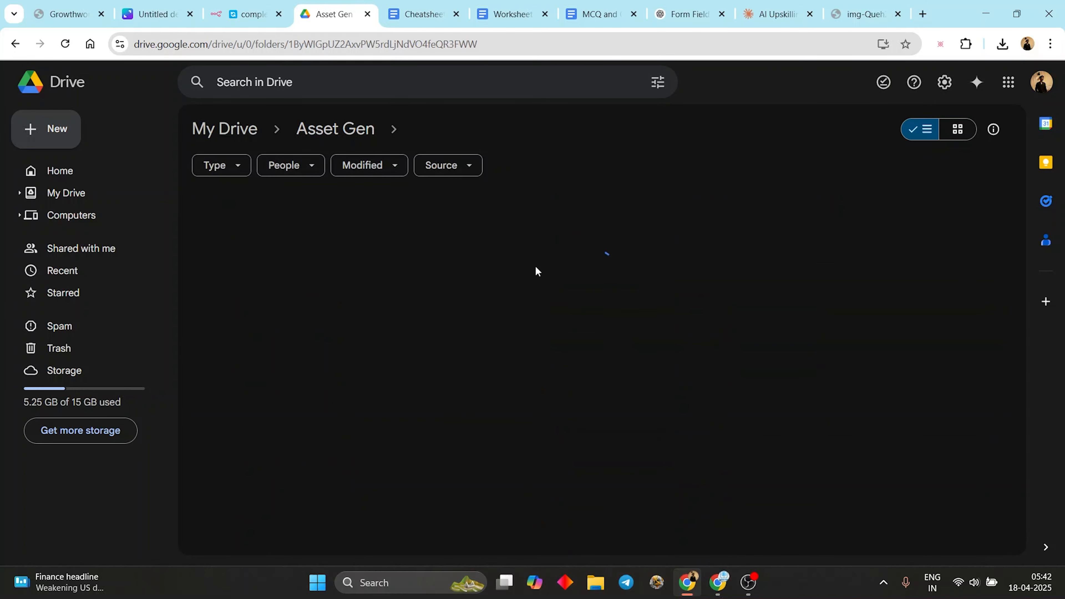
- Open the AI Career Accelerator Course Materials doc in Textual Assets › Course Material (Teaching) and read it
double_click(327, 229)
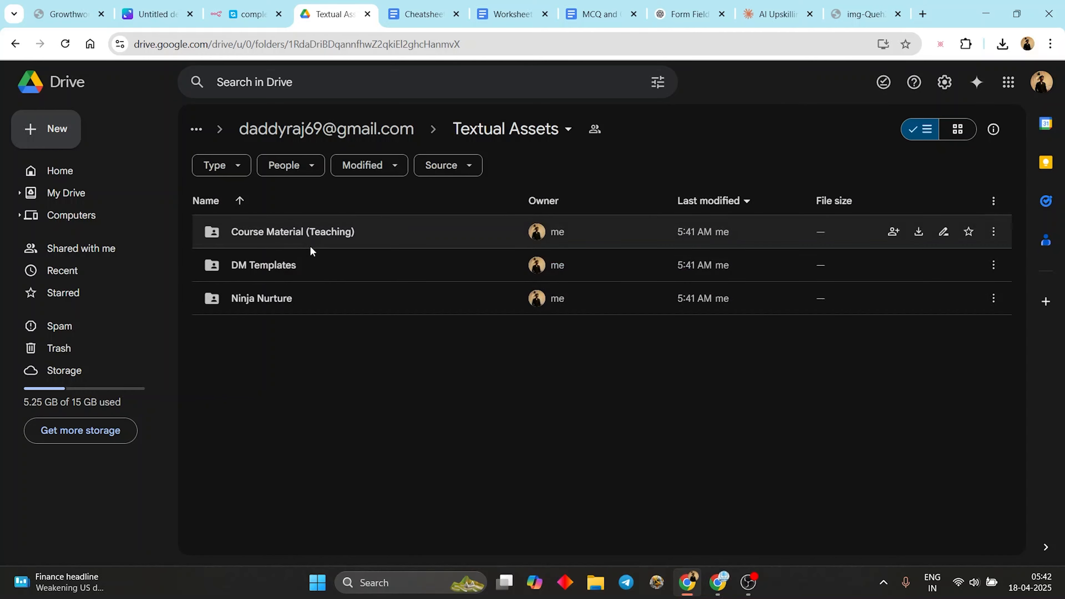
click(319, 238)
click(311, 267)
click(303, 293)
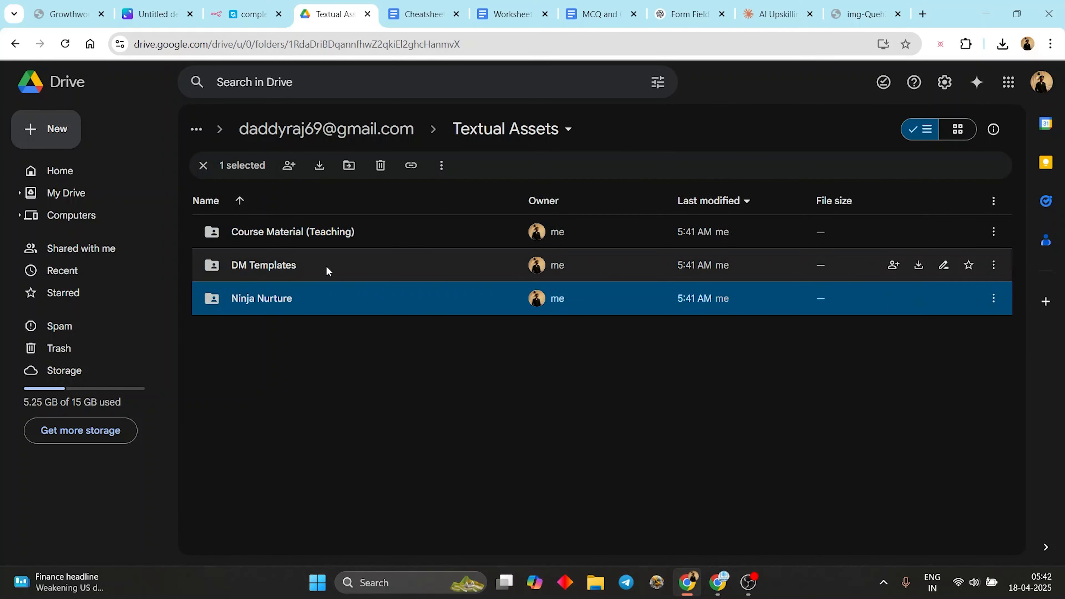
click(354, 239)
double_click(353, 239)
double_click(316, 233)
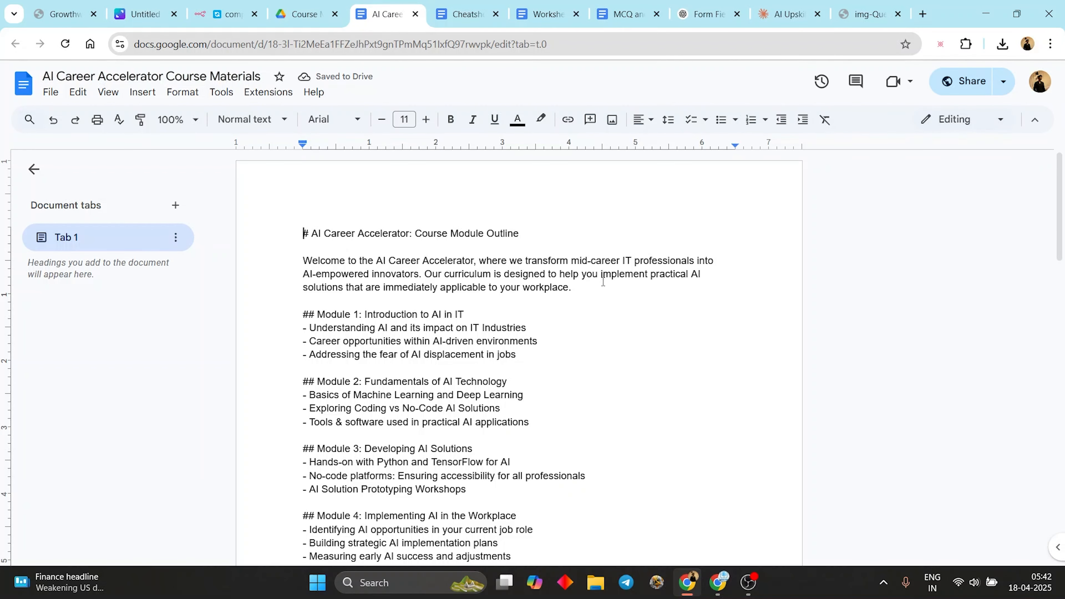
scroll(482, 257, down, 5)
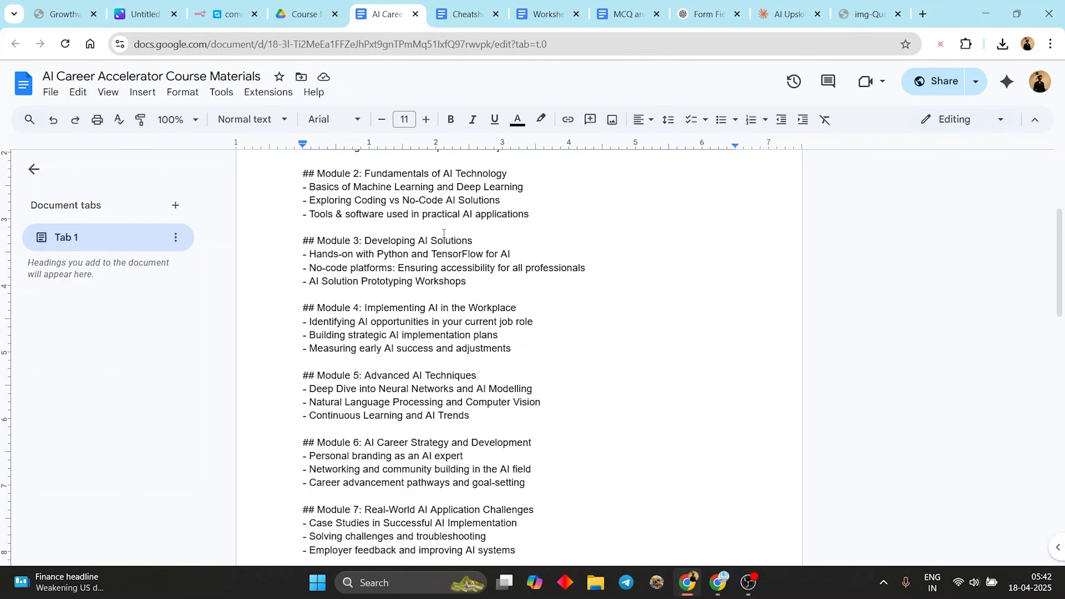
scroll(444, 233, down, 14)
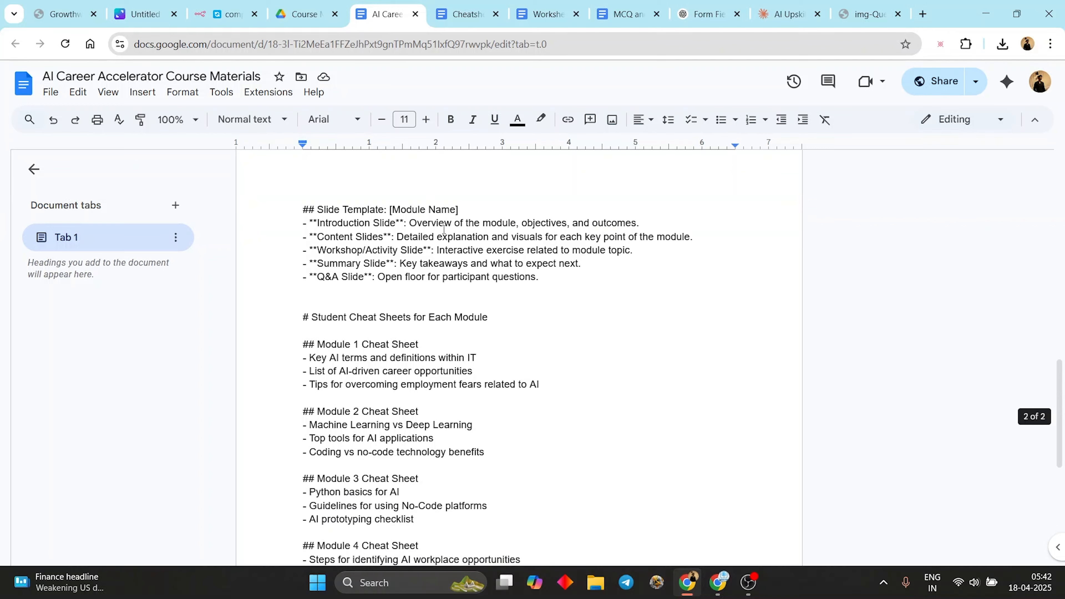
scroll(444, 230, down, 8)
- Read Template 1 - Value-first Approach from Textual Assets › DM Templates, then open Template 2 - Content Follow-Up
click(299, 14)
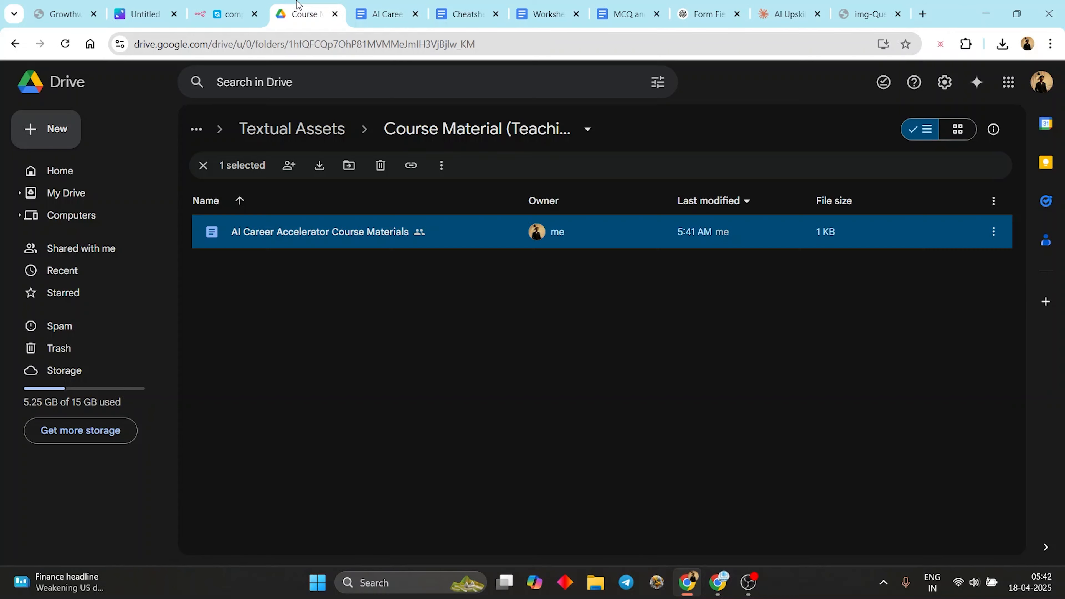
click(292, 129)
double_click(330, 265)
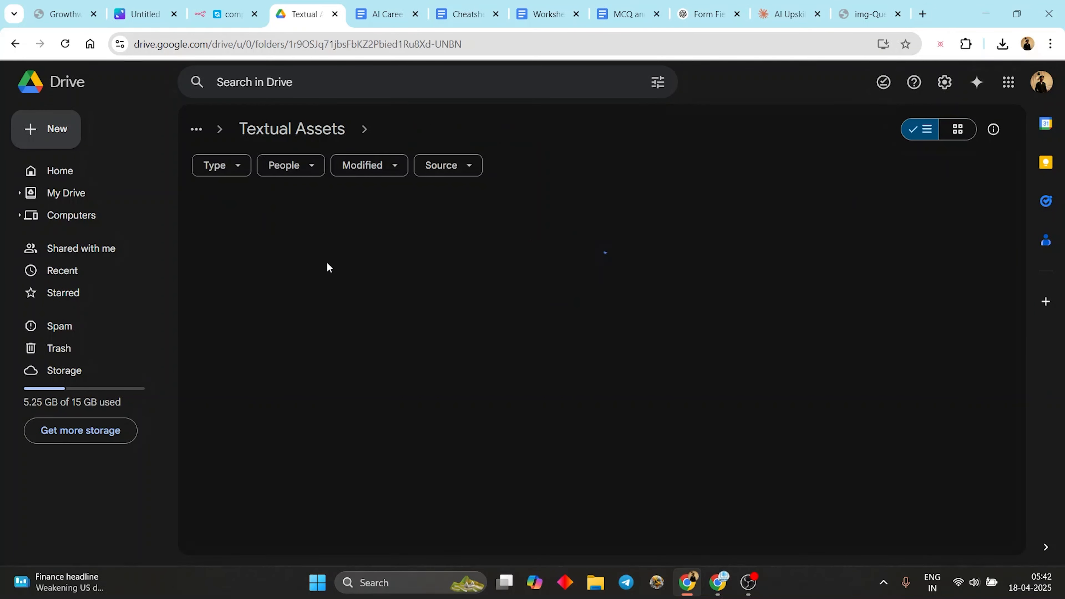
double_click(318, 241)
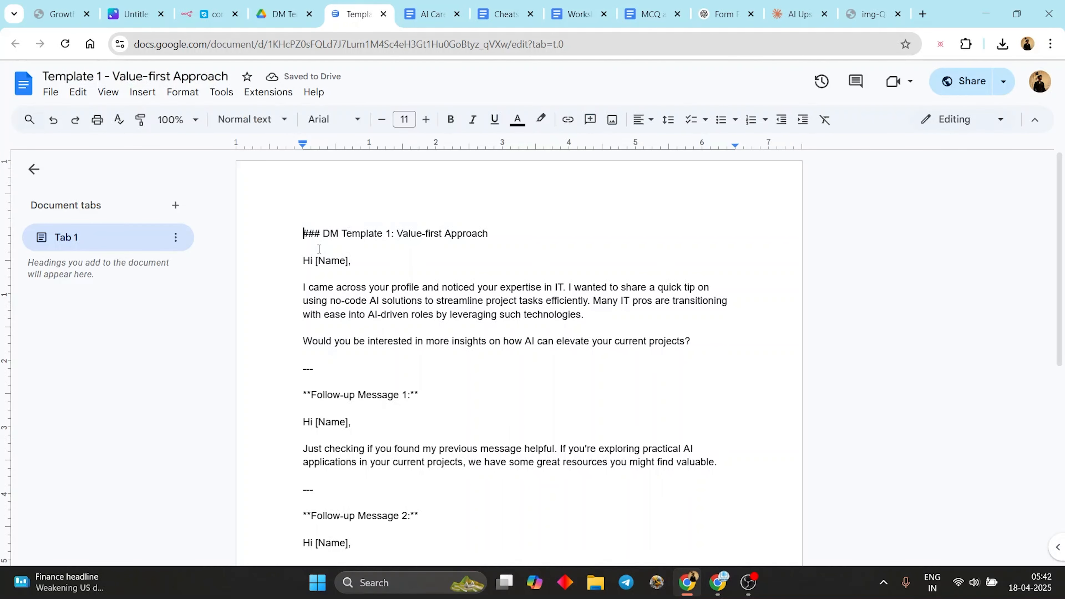
scroll(358, 261, down, 3)
scroll(357, 260, down, 5)
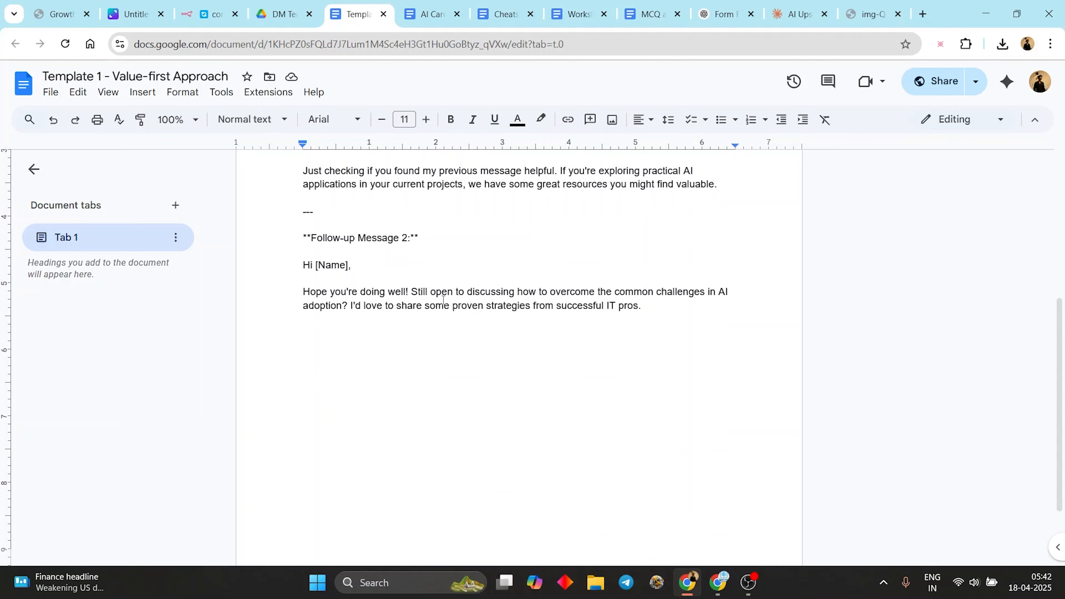
scroll(419, 289, up, 3)
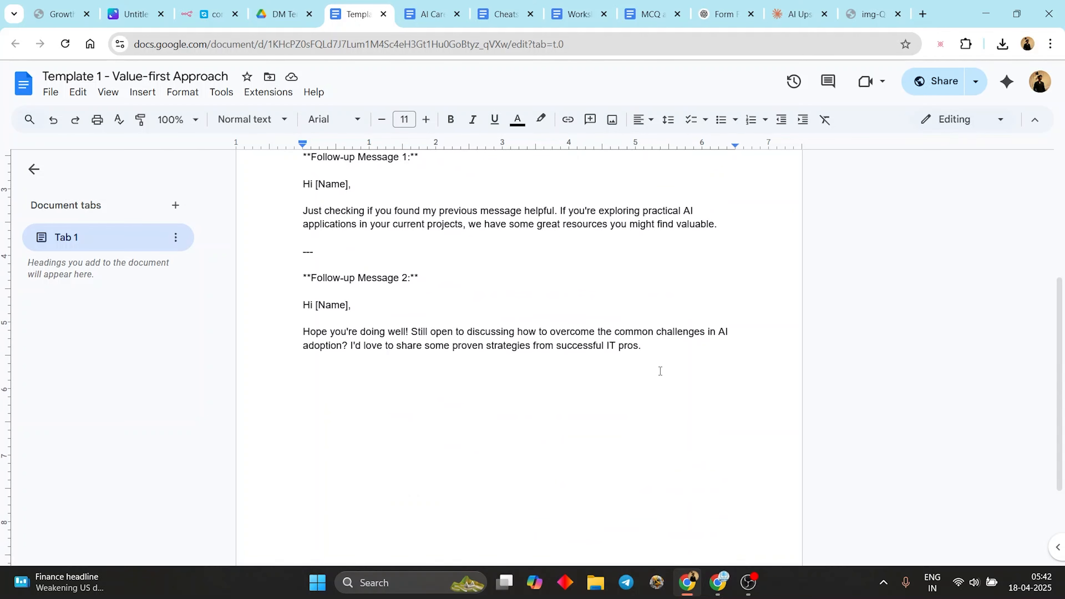
click(277, 14)
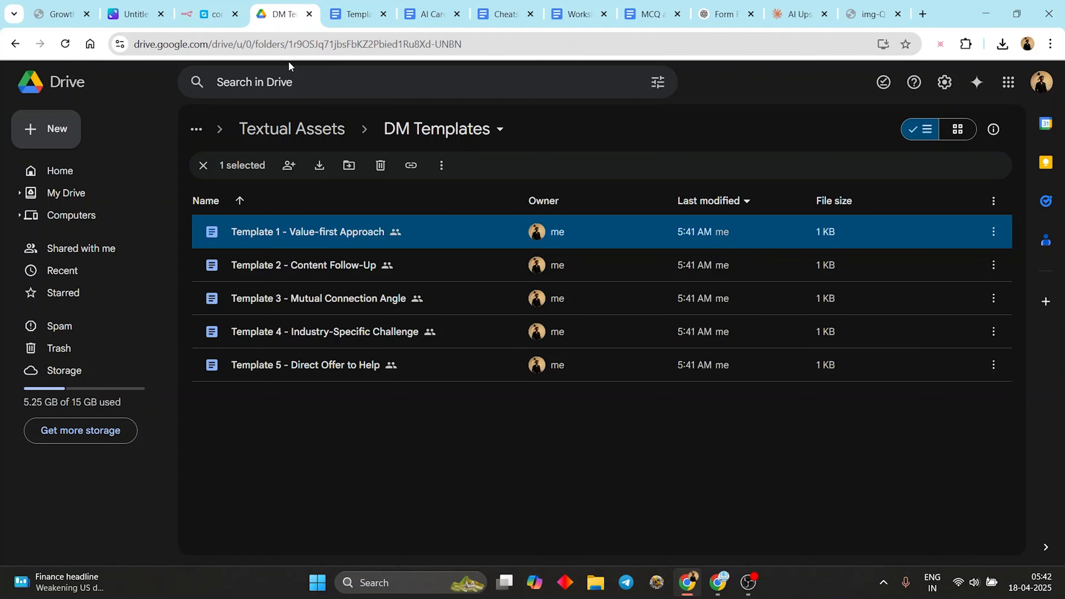
double_click(334, 262)
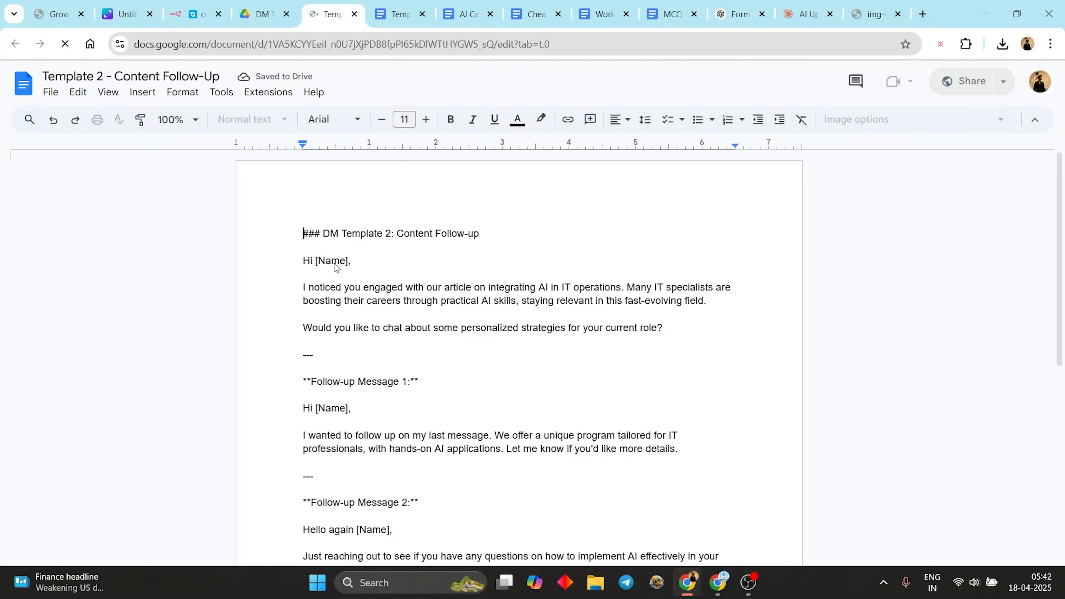
- Inspect the AI Agent nodes on the executing n8n canvas, then go back to the DM Templates folder
click(197, 14)
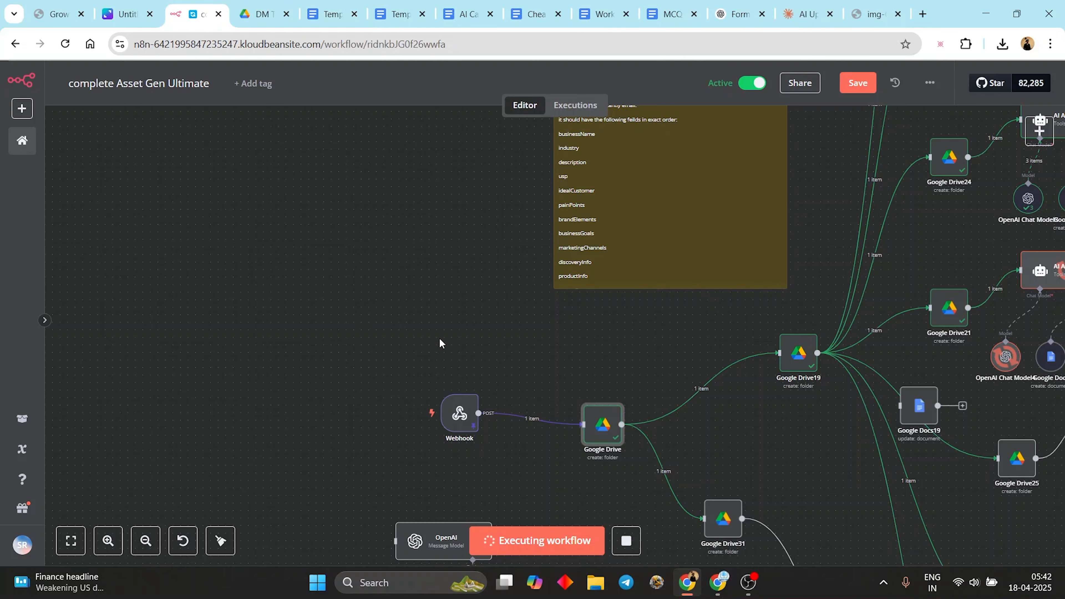
drag(493, 306, 87, 161)
scroll(739, 307, up, 8)
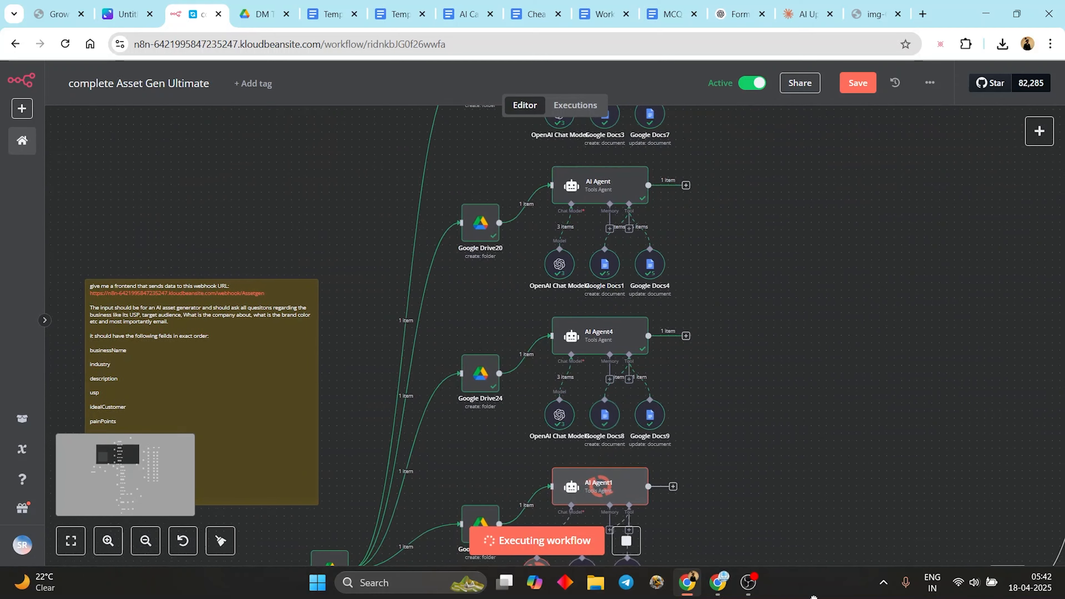
scroll(739, 307, up, 3)
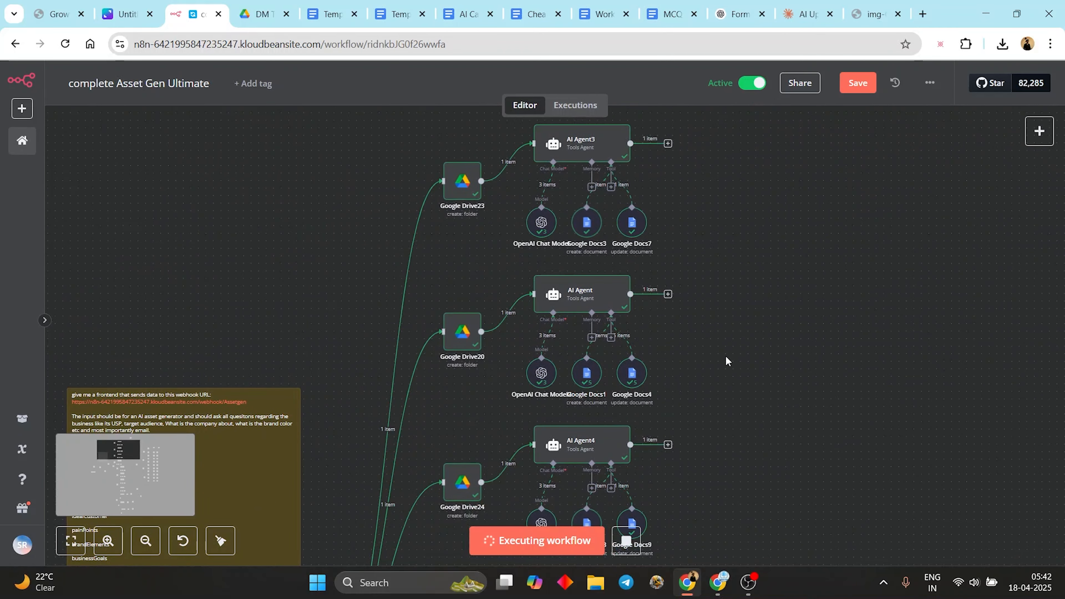
scroll(696, 369, up, 2)
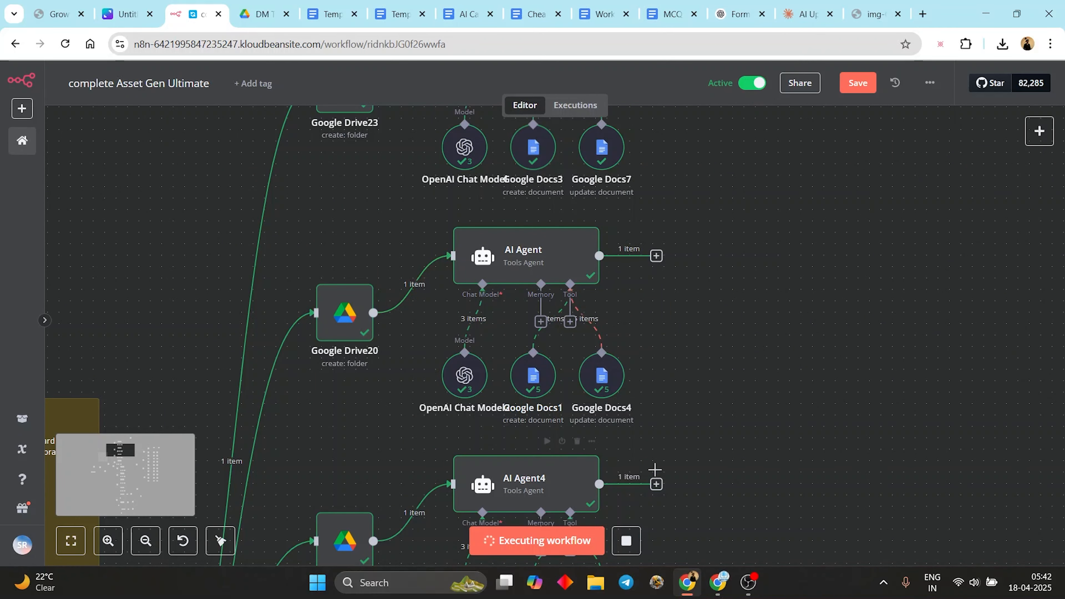
click(251, 8)
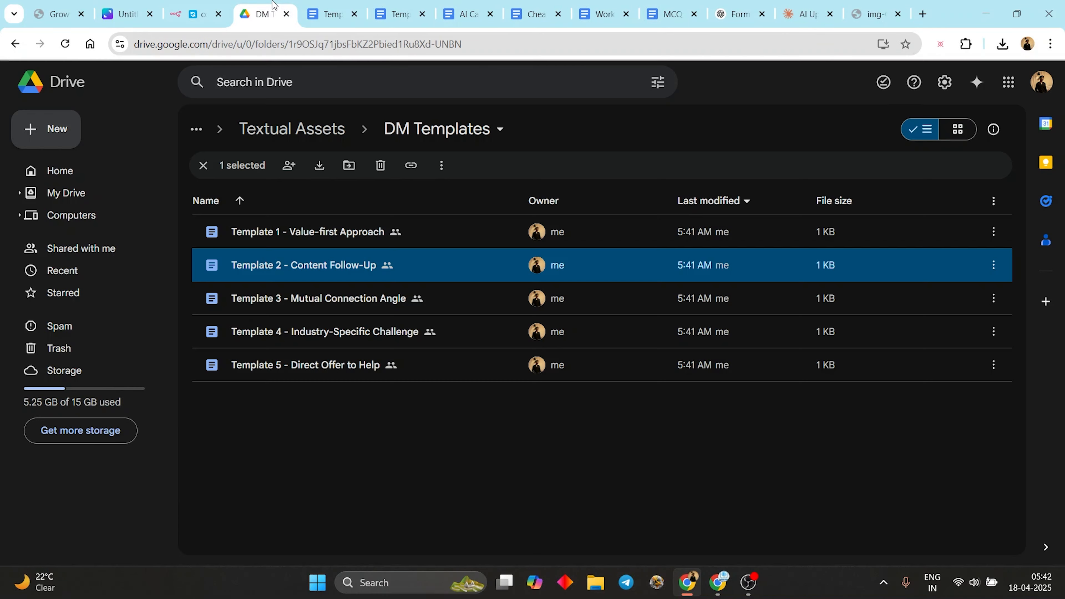
- Open and read the Template 3 - Mutual Connection Angle DM document
click(345, 298)
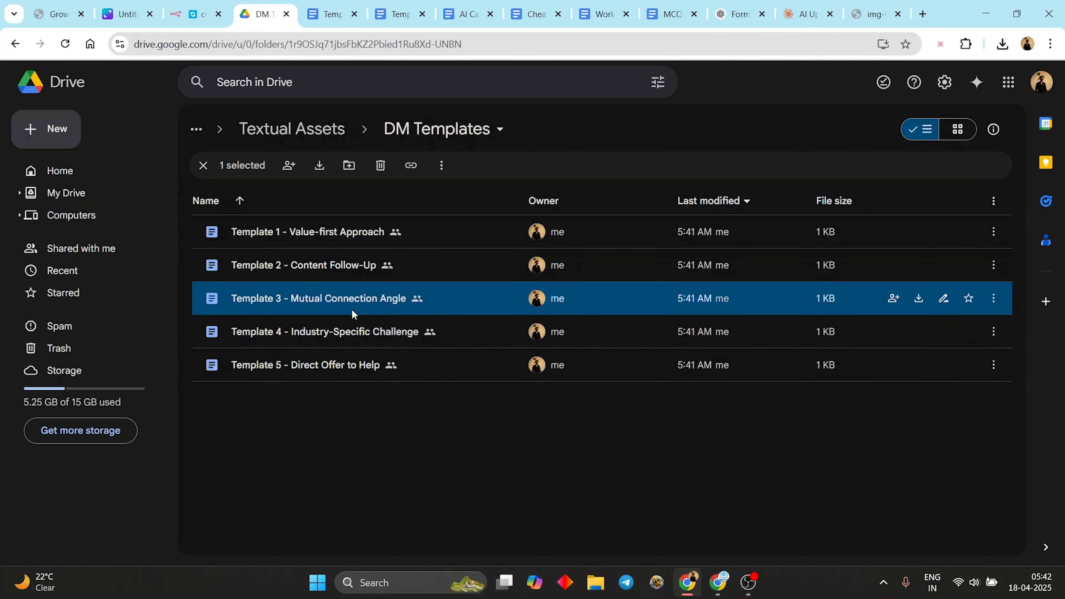
double_click(351, 308)
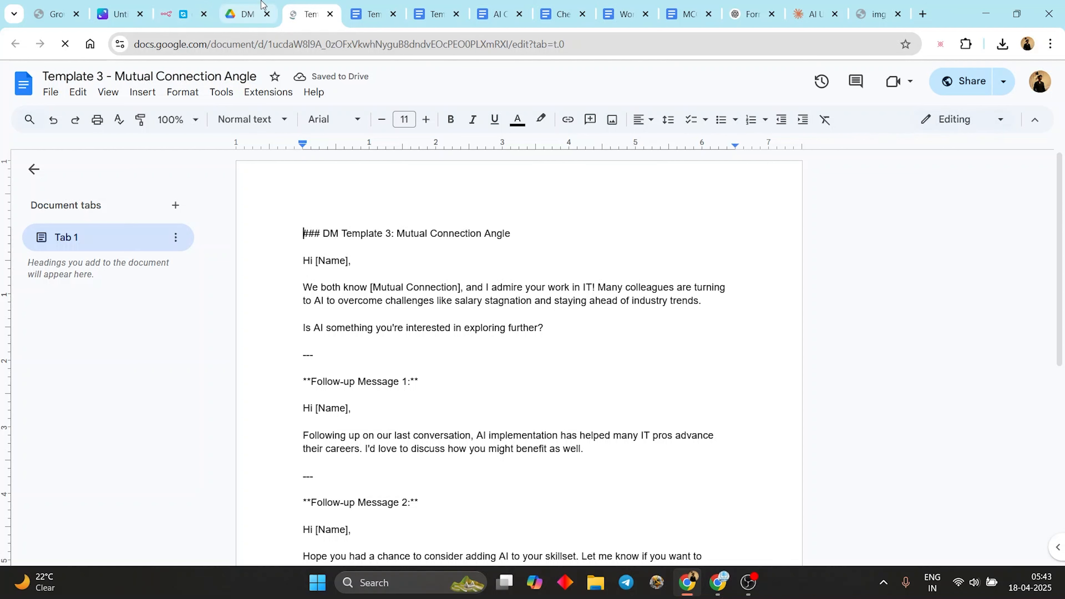
click(255, 9)
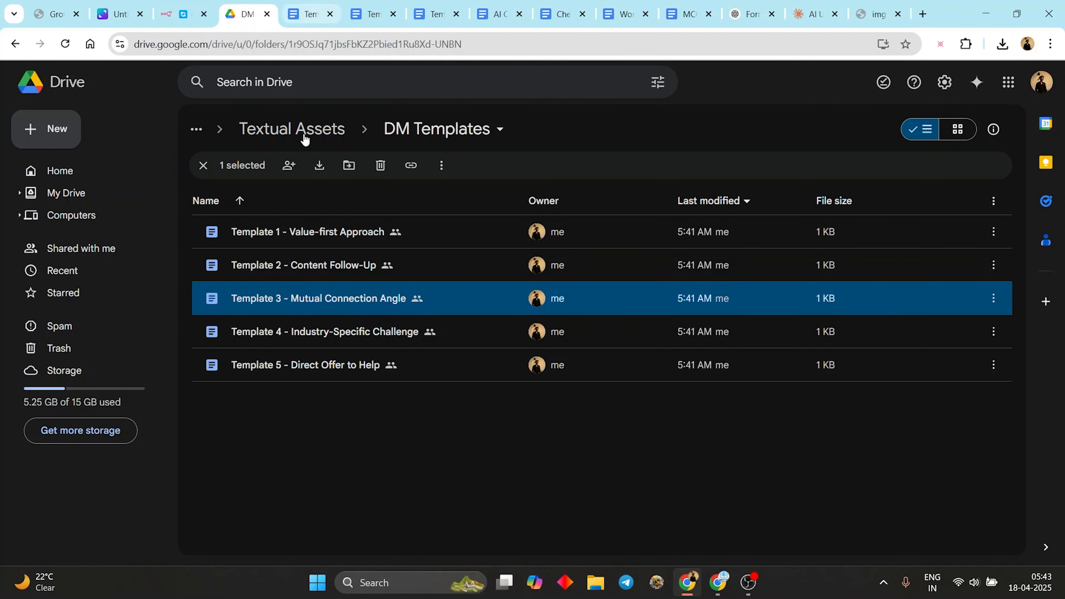
key(ctrl+Tab)
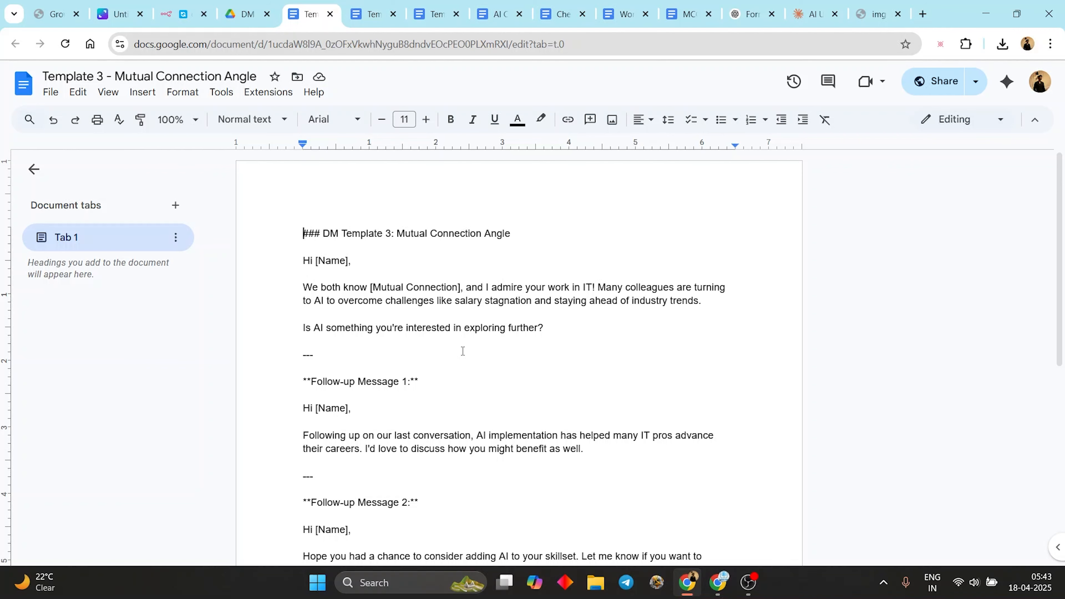
scroll(463, 351, down, 6)
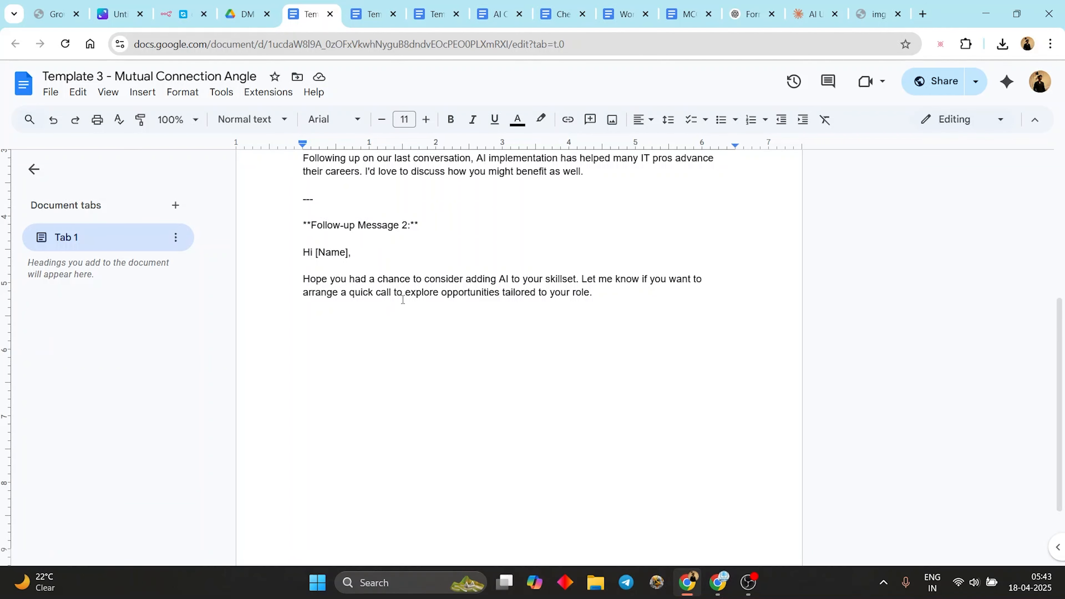
- Read the Template 5 - Direct Offer to Help DM, then return to the running n8n workflow
click(247, 14)
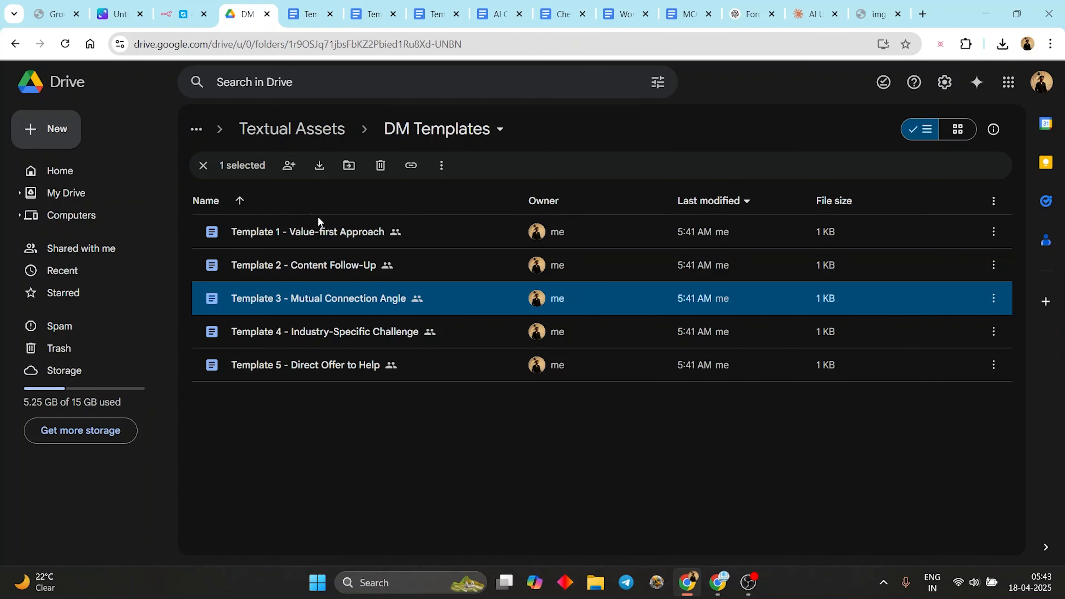
double_click(338, 367)
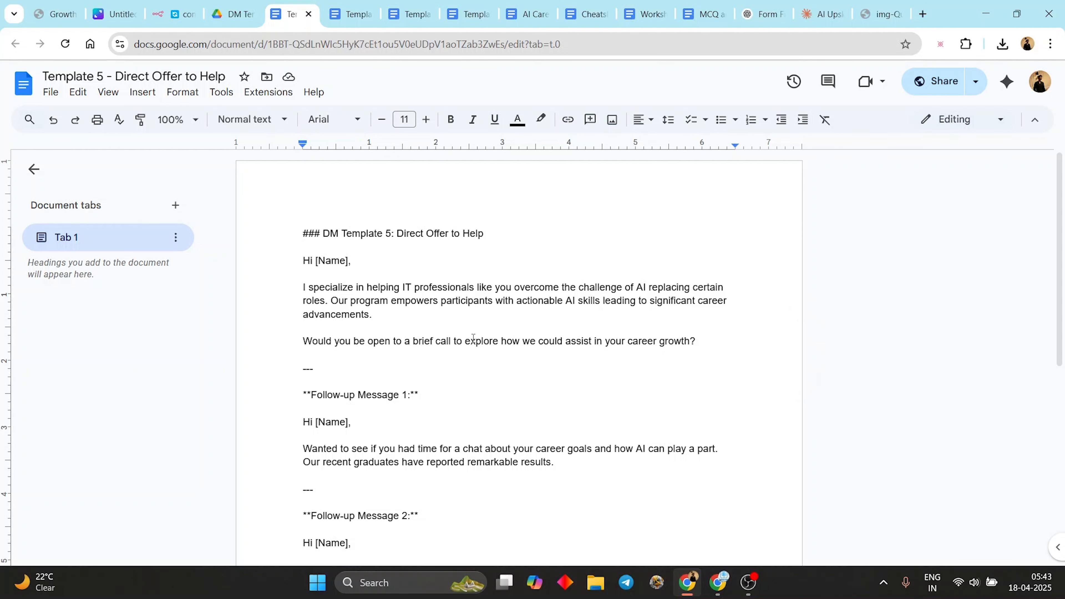
scroll(648, 348, down, 5)
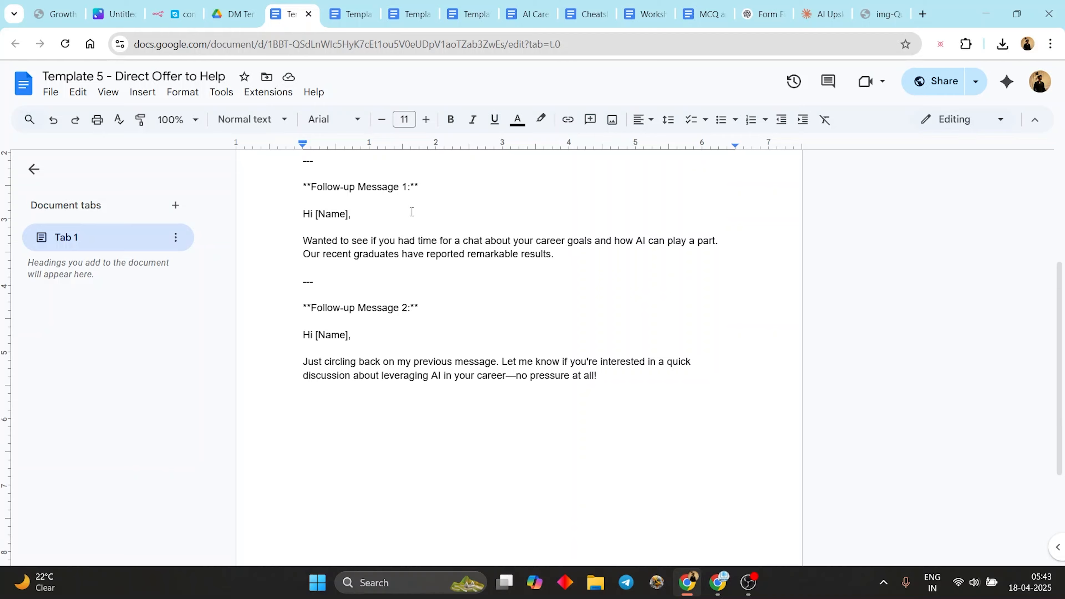
click(231, 17)
click(172, 8)
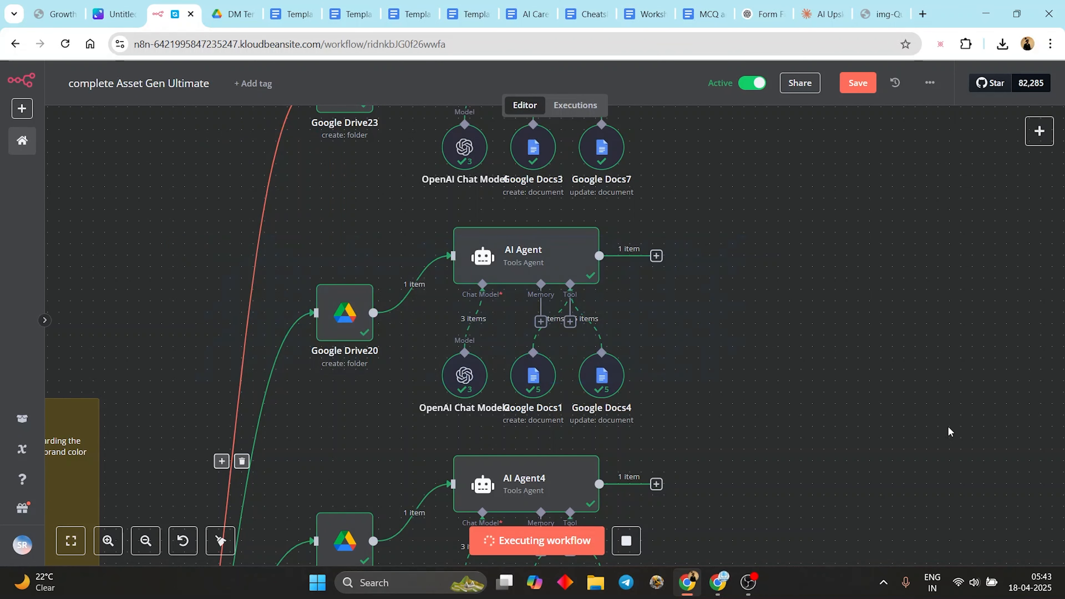
- Move Google Docs19 aside and delete the unconnected Google Drive12 and Google Drive3 nodes
scroll(903, 302, down, 5)
scroll(861, 242, down, 8)
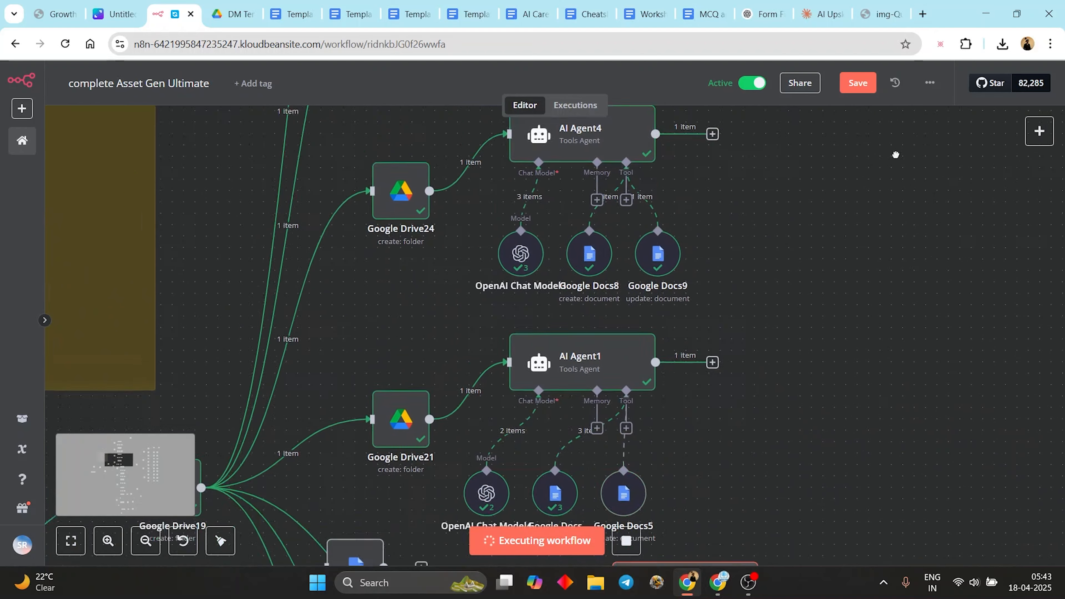
scroll(879, 254, down, 3)
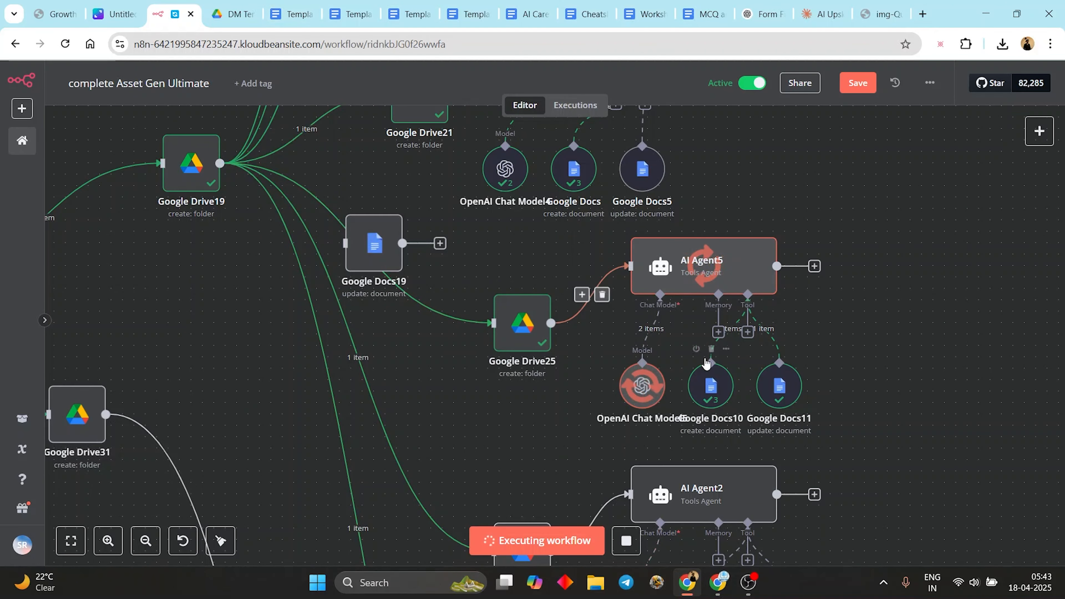
drag(388, 248, 1006, 281)
drag(947, 445, 883, 484)
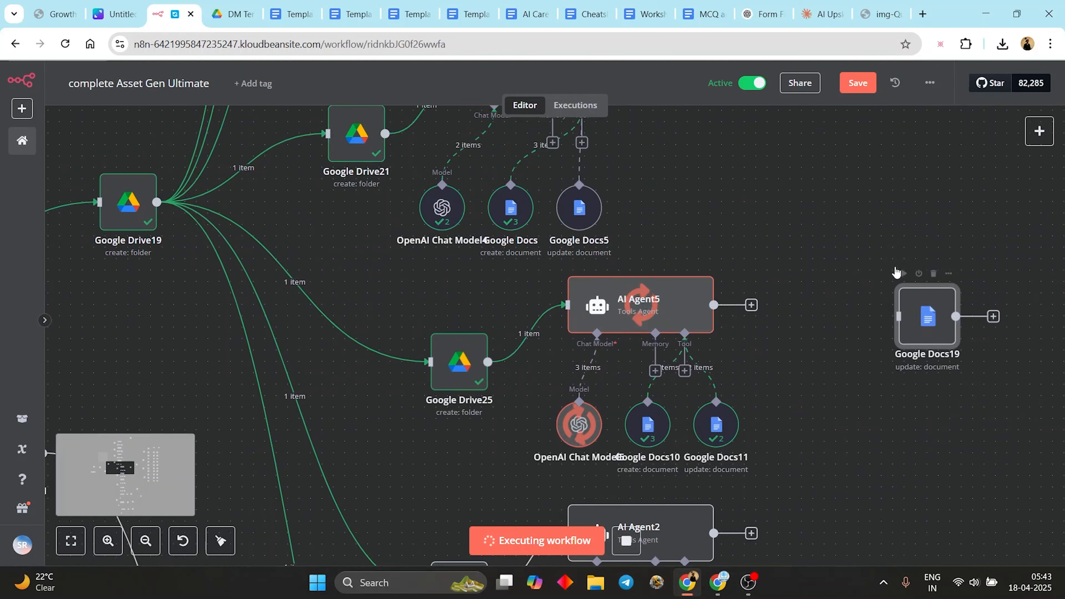
scroll(909, 309, down, 6)
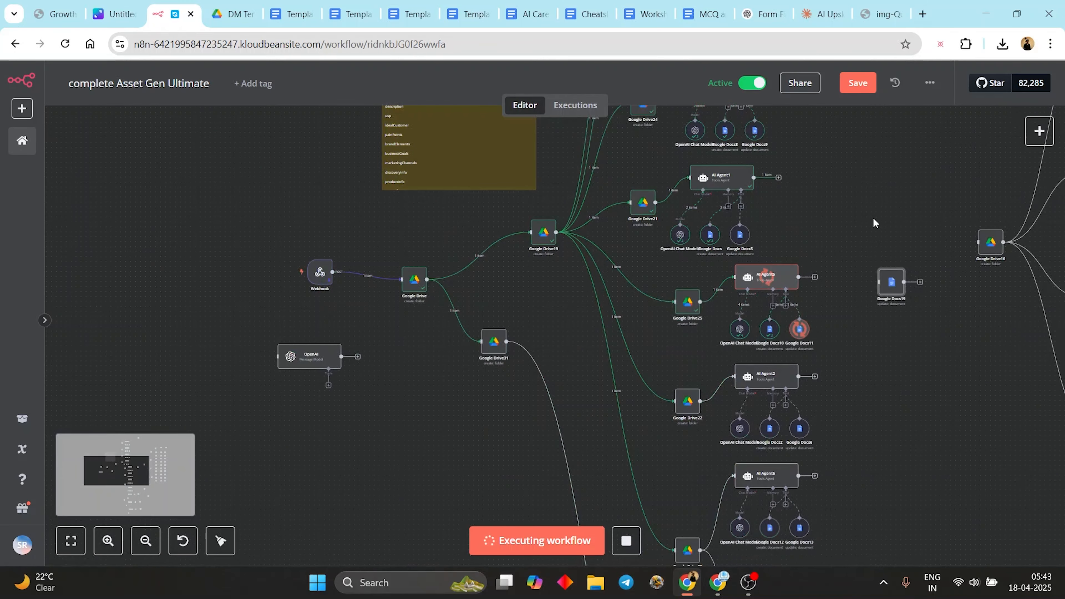
drag(531, 253, 482, 264)
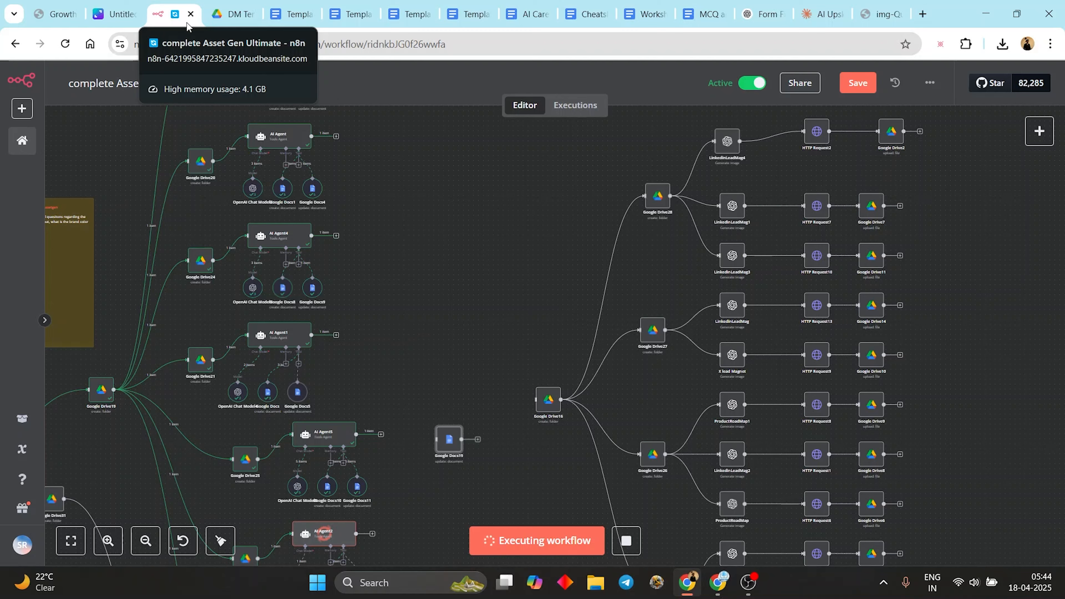
drag(407, 289, 546, 212)
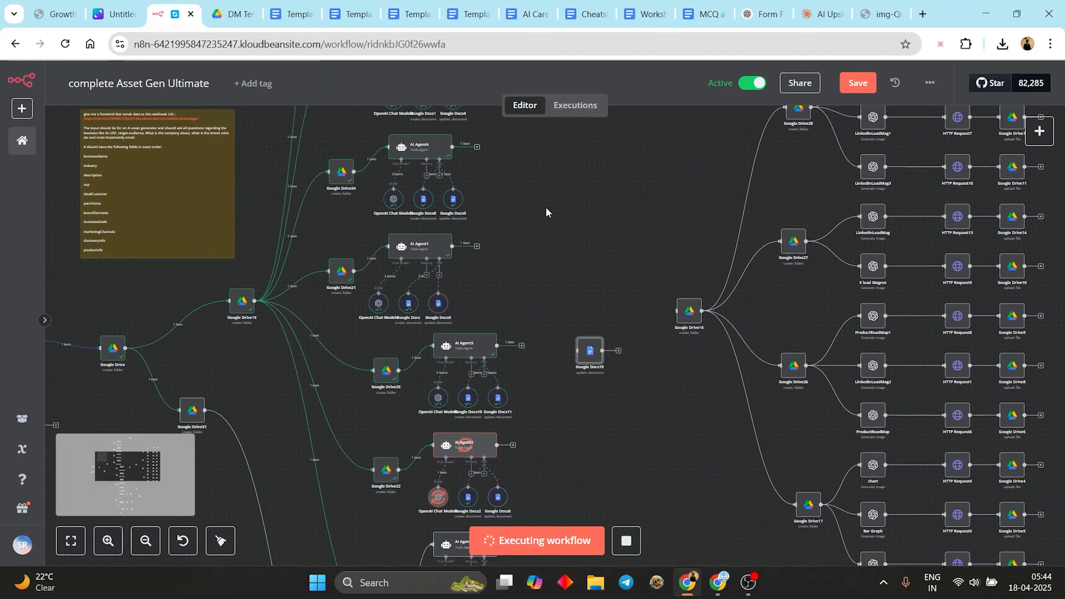
drag(652, 412, 623, 263)
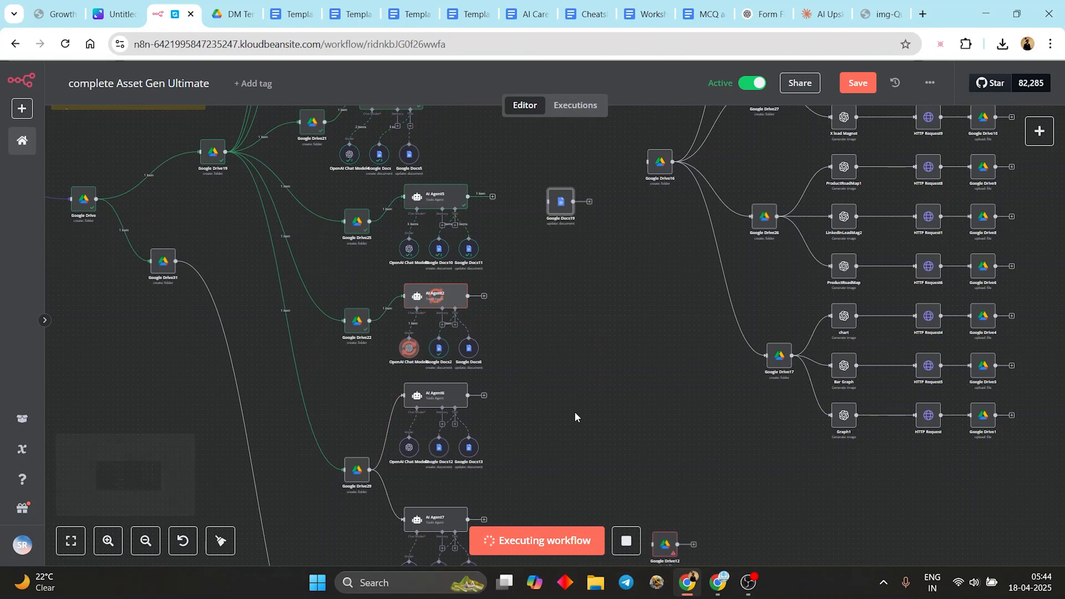
drag(587, 354, 617, 190)
drag(717, 314, 733, 156)
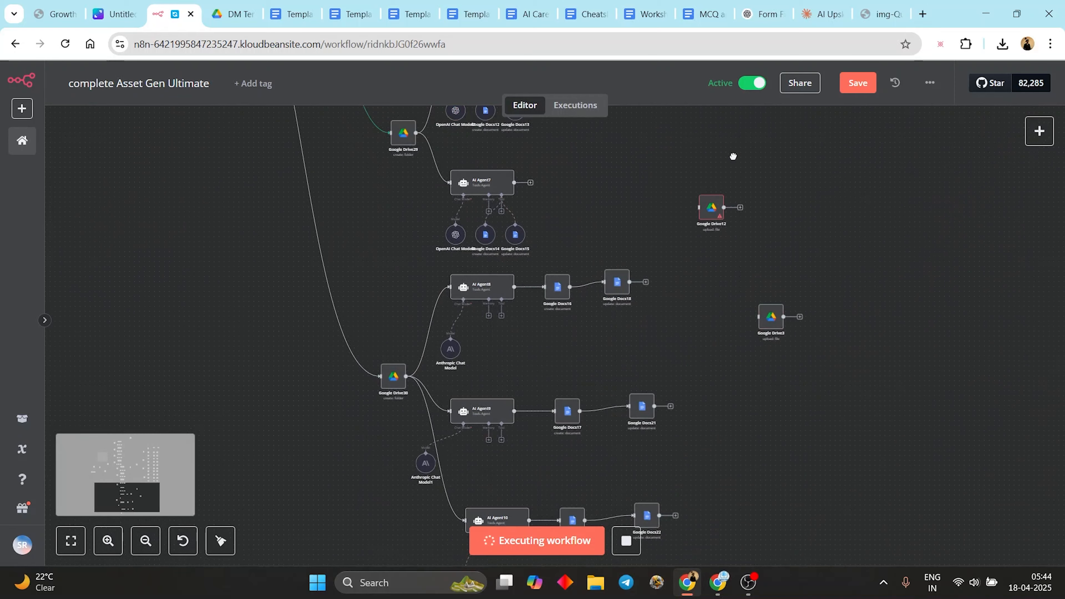
drag(813, 178, 691, 383)
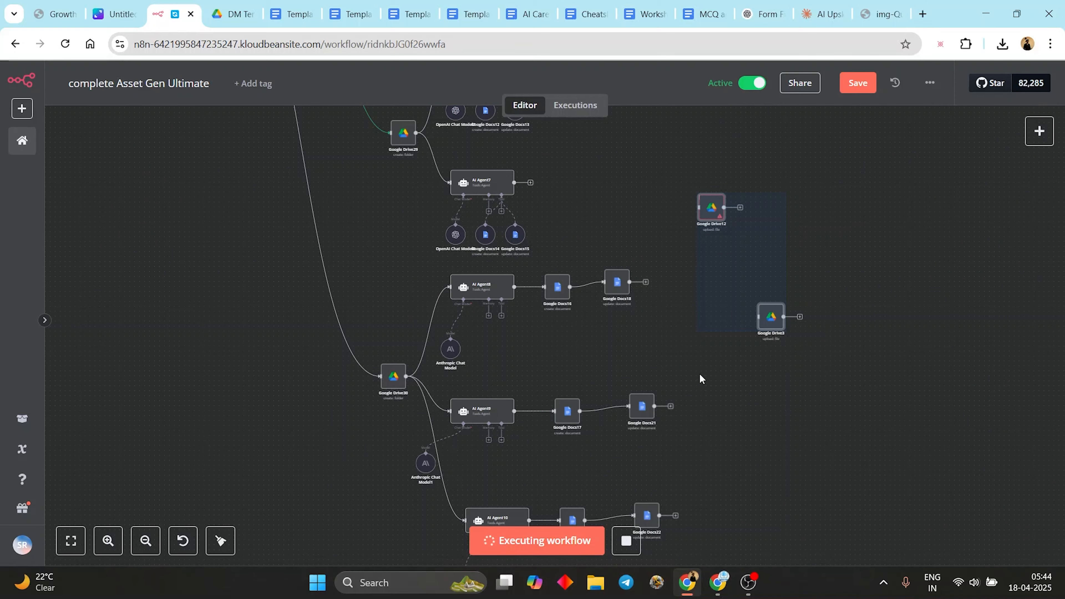
key(Delete)
- Delete the stray Google Docs19 node and bring the AI Agent2 branch into view
drag(720, 304, 763, 454)
drag(694, 271, 561, 584)
click(533, 374)
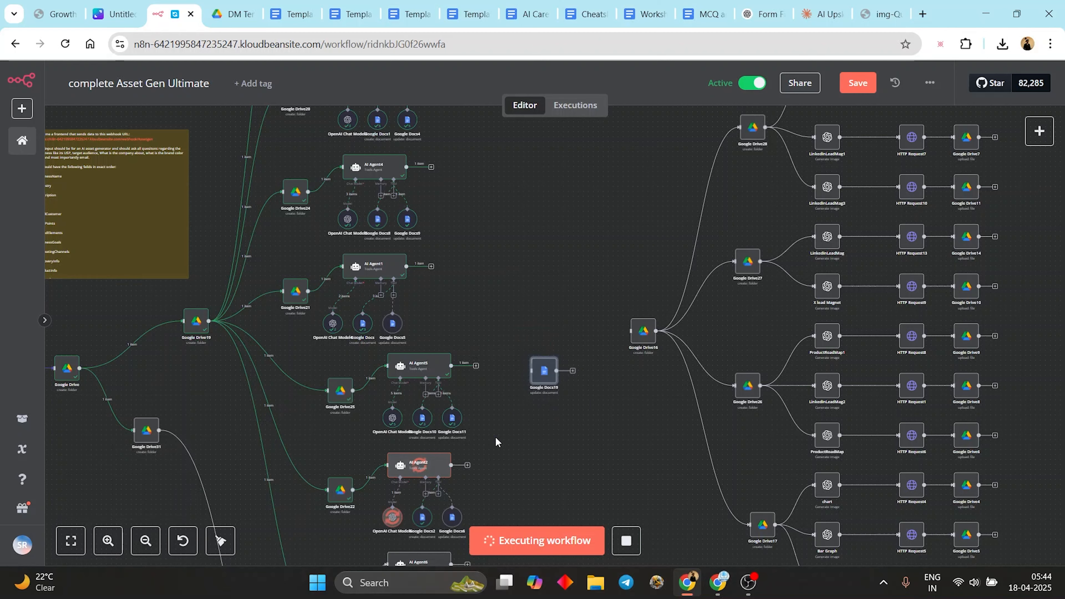
key(Delete)
drag(626, 260, 678, 115)
scroll(478, 365, up, 4)
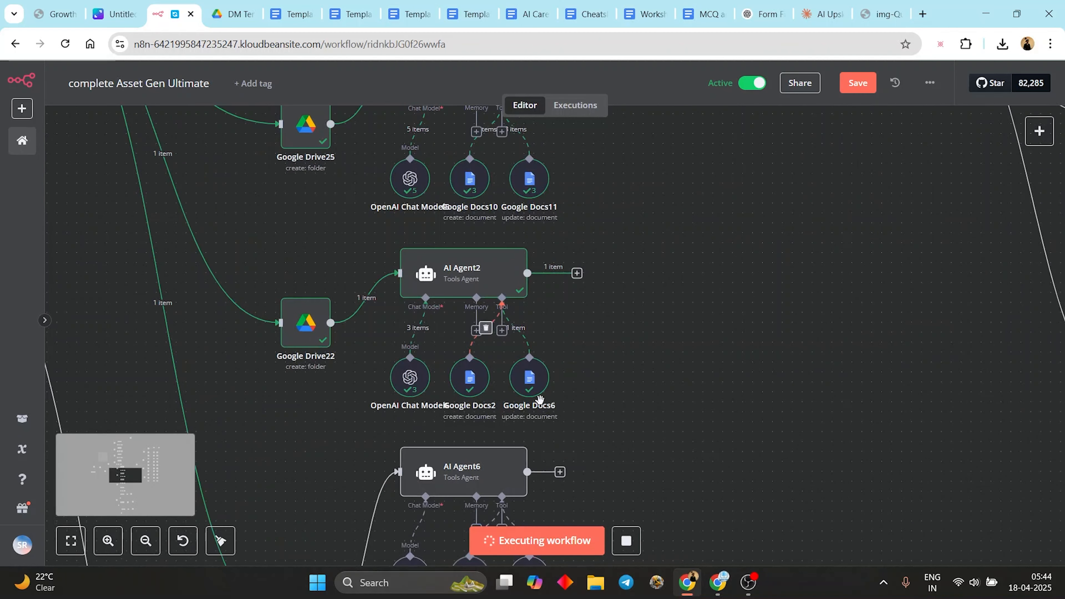
- Open Email Sequence 1 from Textual Assets › Email Templates, read its emails, and return to the folder listing
click(226, 20)
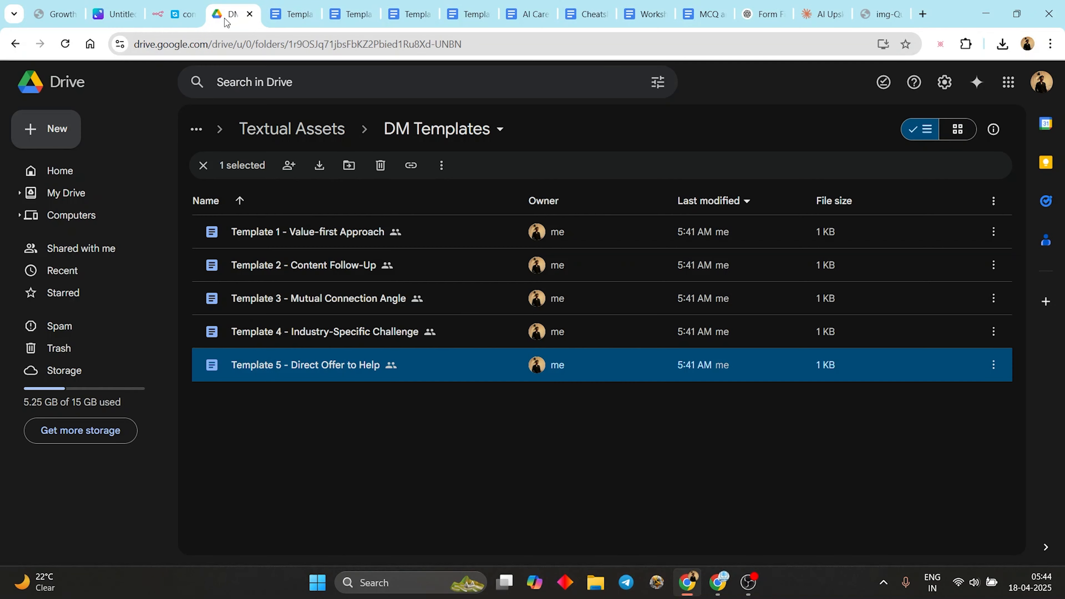
click(291, 129)
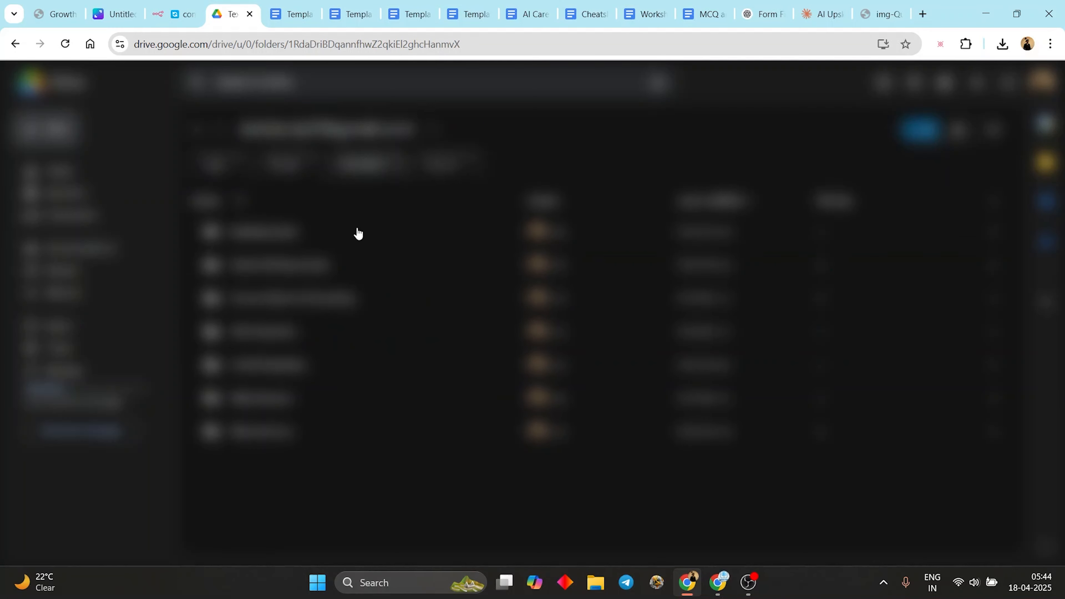
double_click(326, 364)
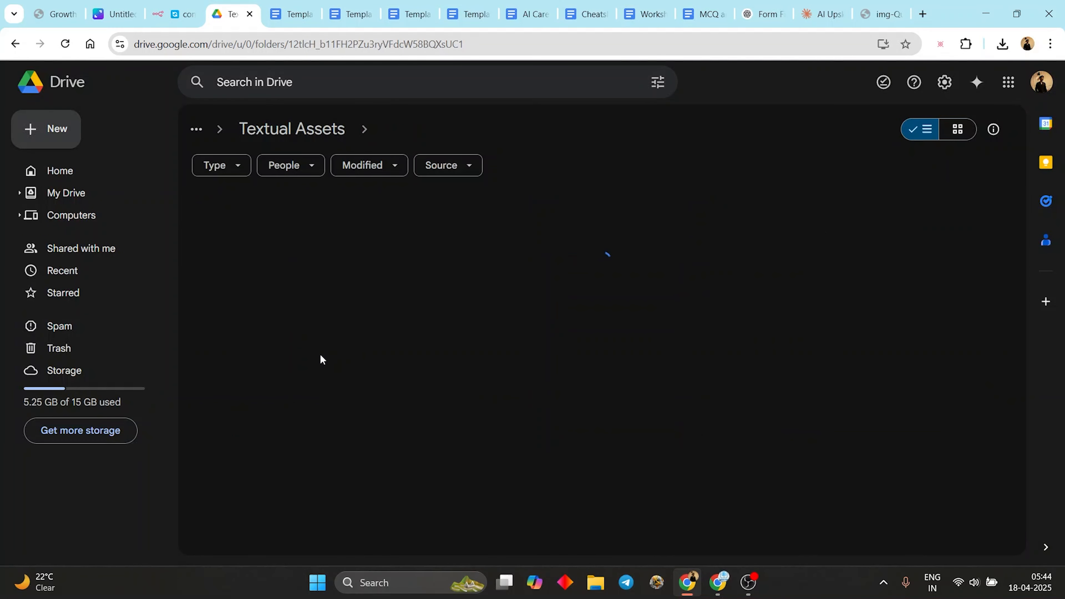
double_click(345, 233)
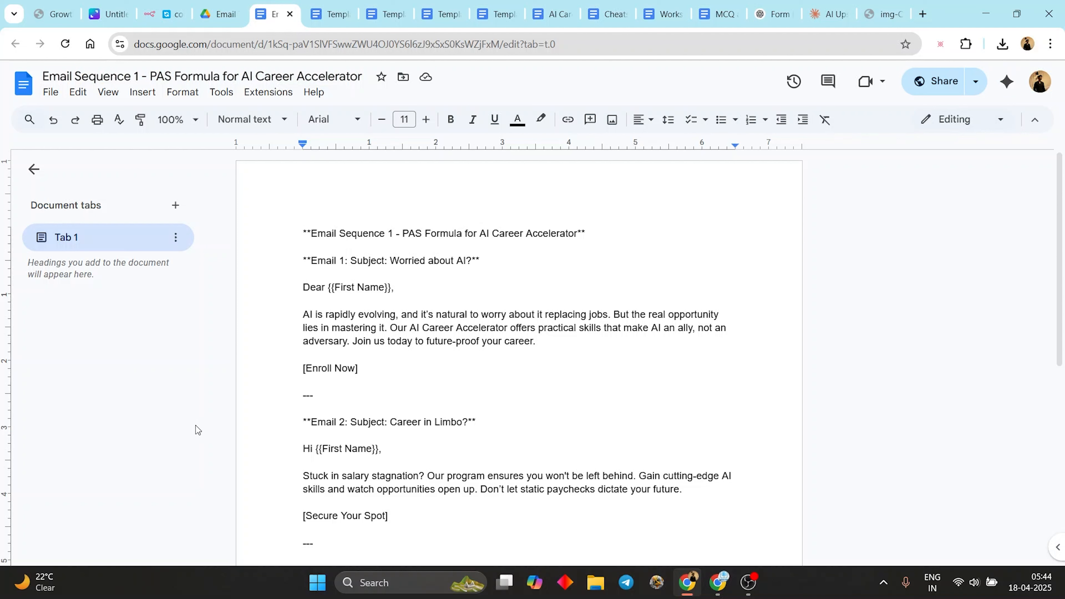
drag(370, 299, 499, 234)
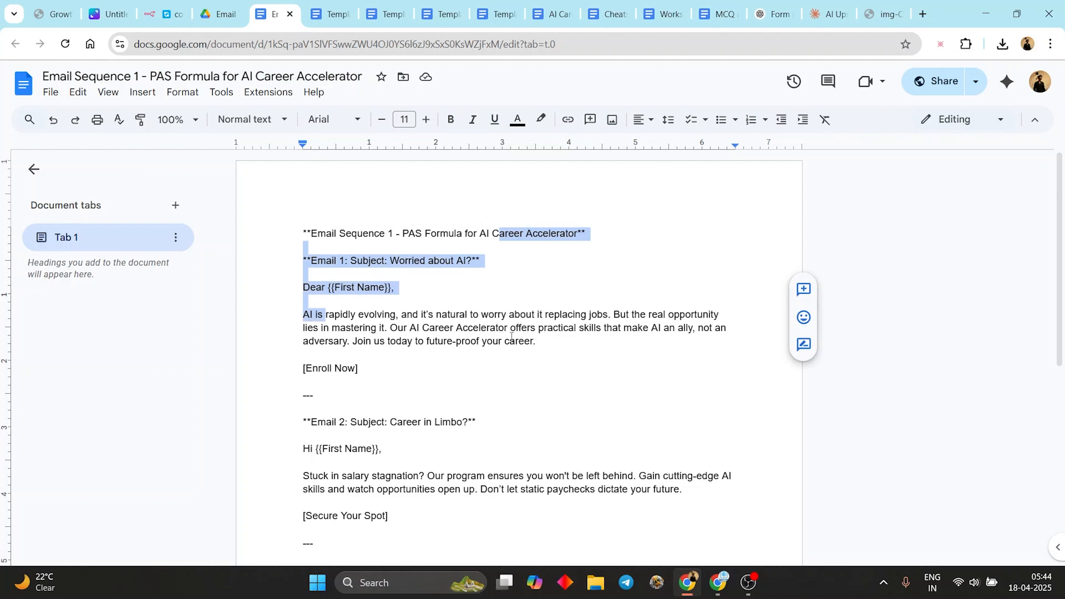
click(511, 340)
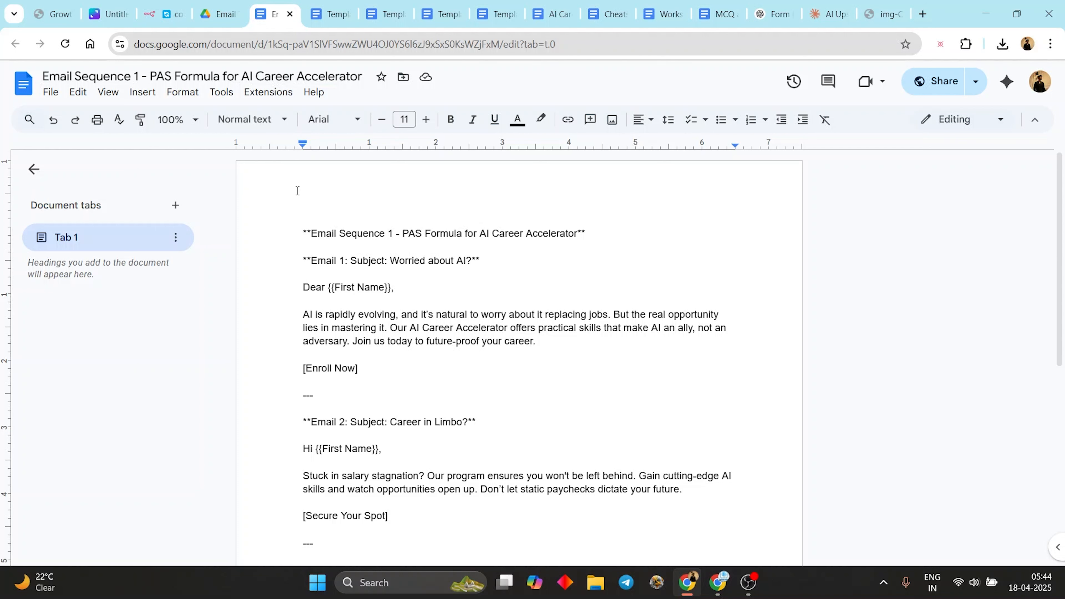
scroll(297, 190, down, 8)
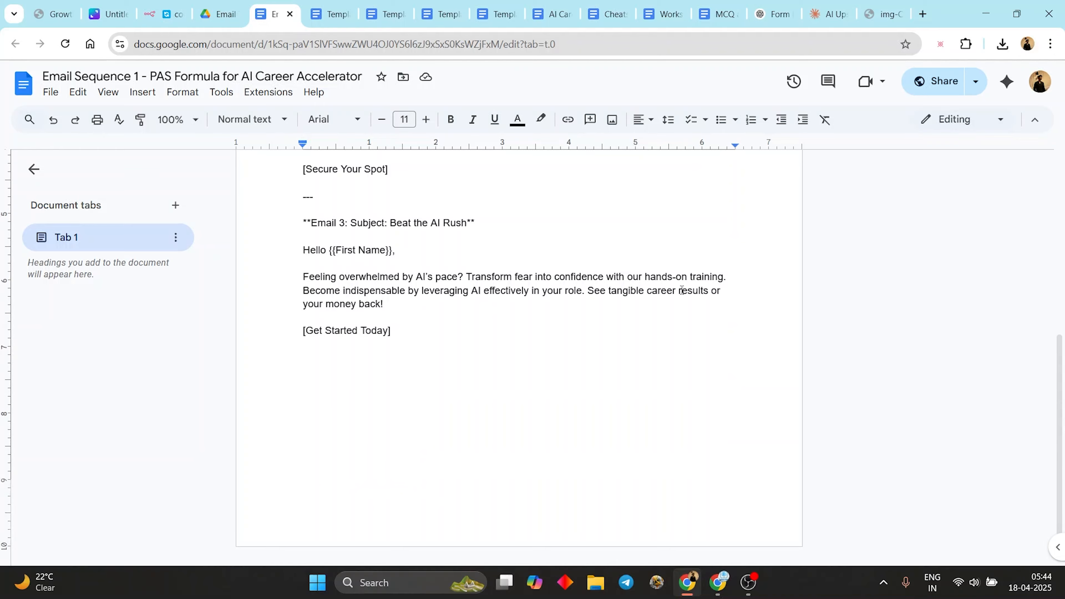
click(232, 5)
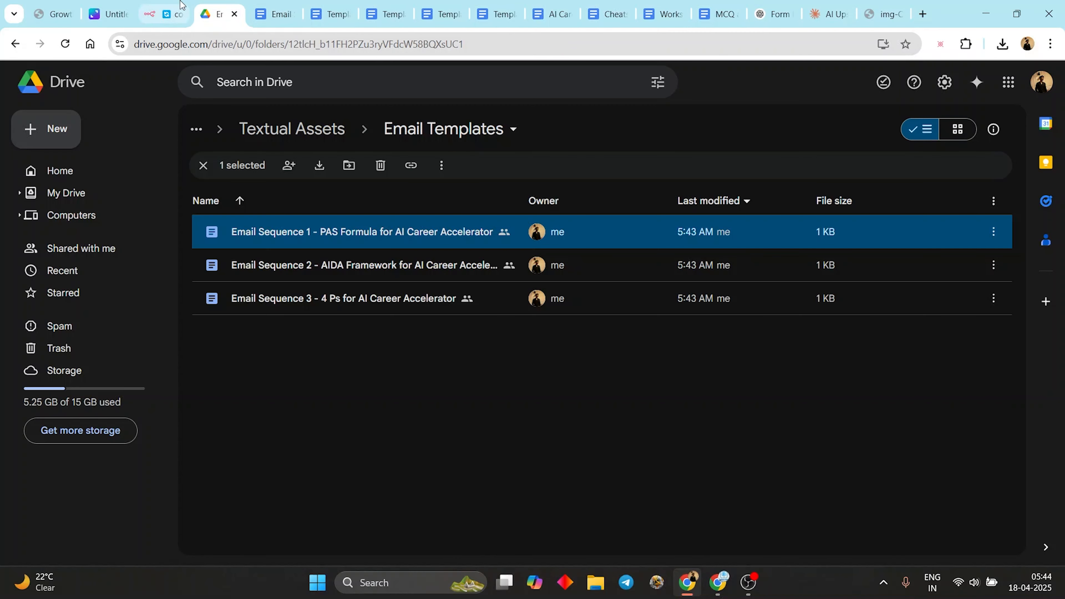
- Glance at the n8n run, then browse both Ninja Nurture folders under Textual Assets
click(178, 13)
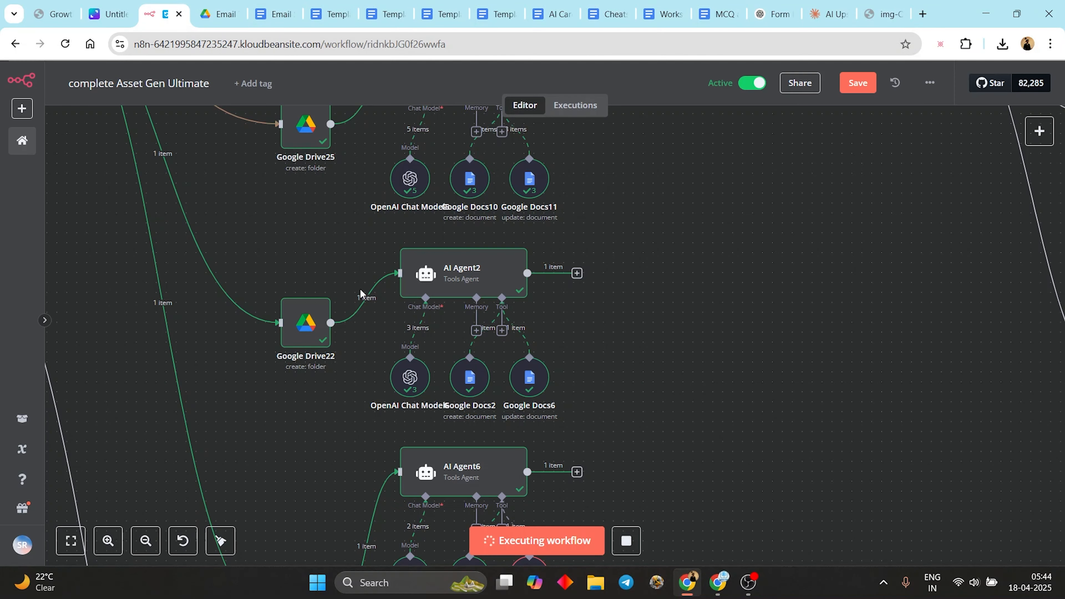
scroll(739, 442, down, 10)
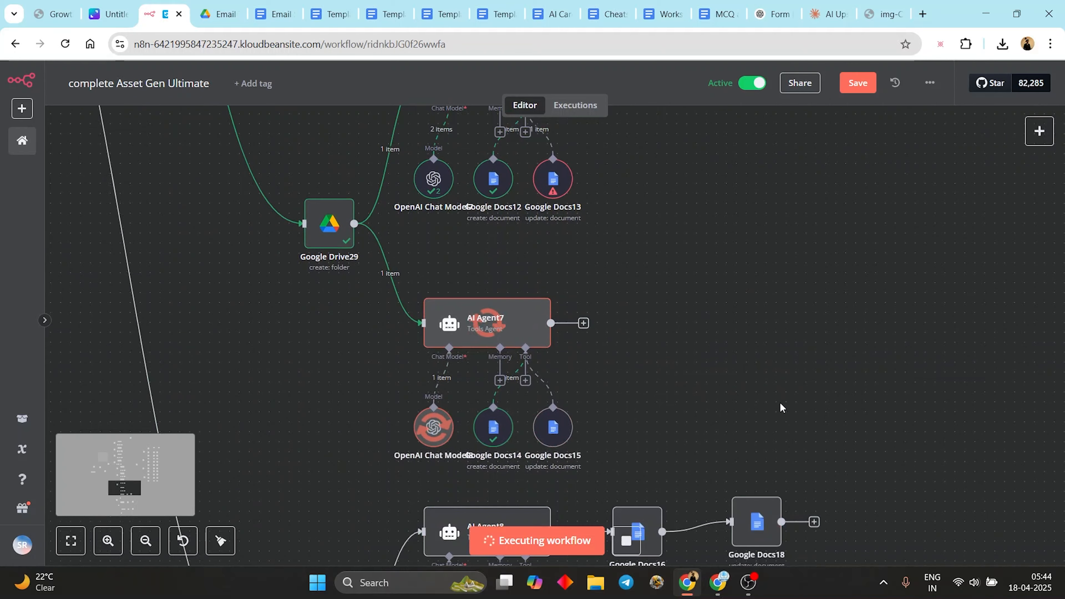
click(220, 14)
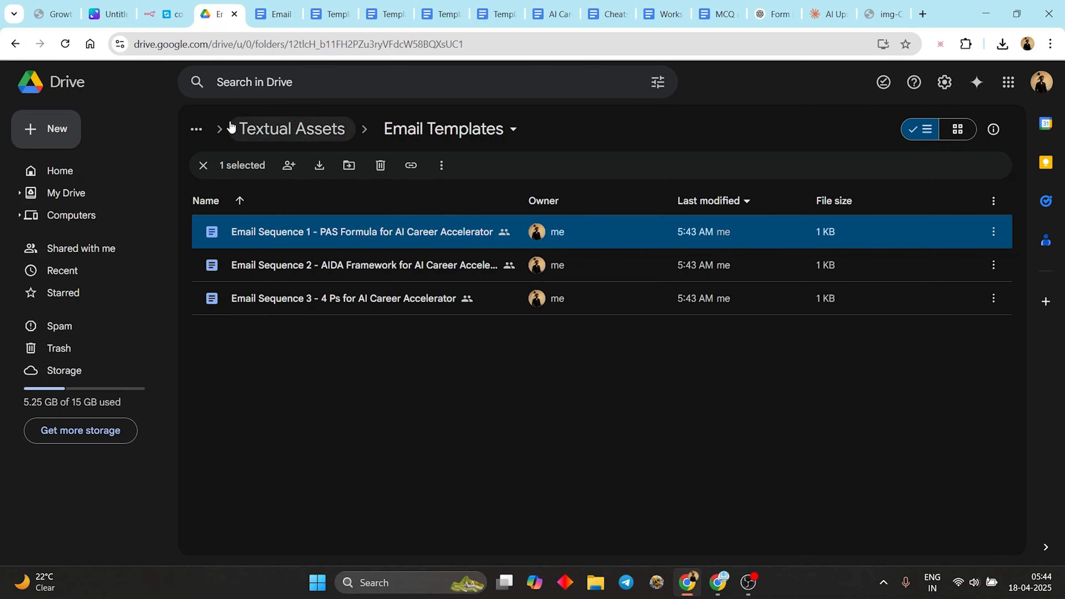
click(300, 138)
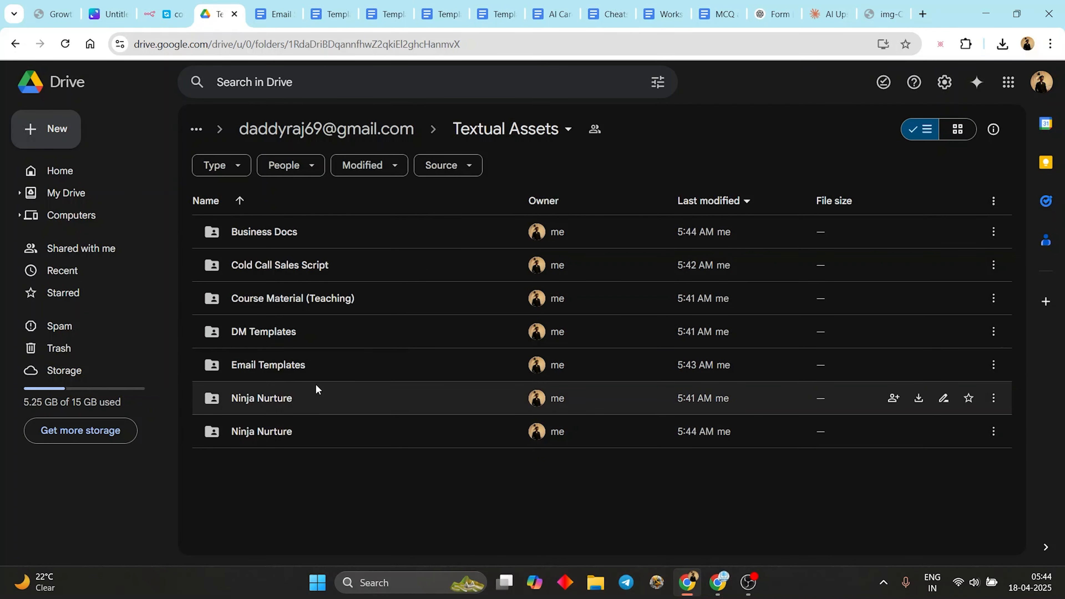
click(308, 398)
double_click(309, 397)
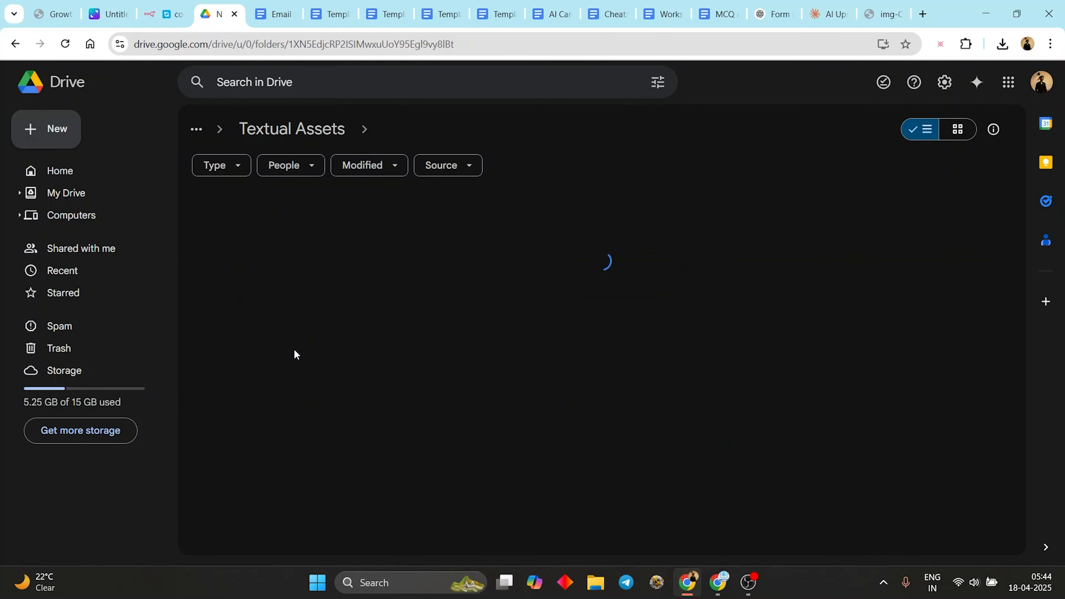
click(344, 128)
double_click(313, 431)
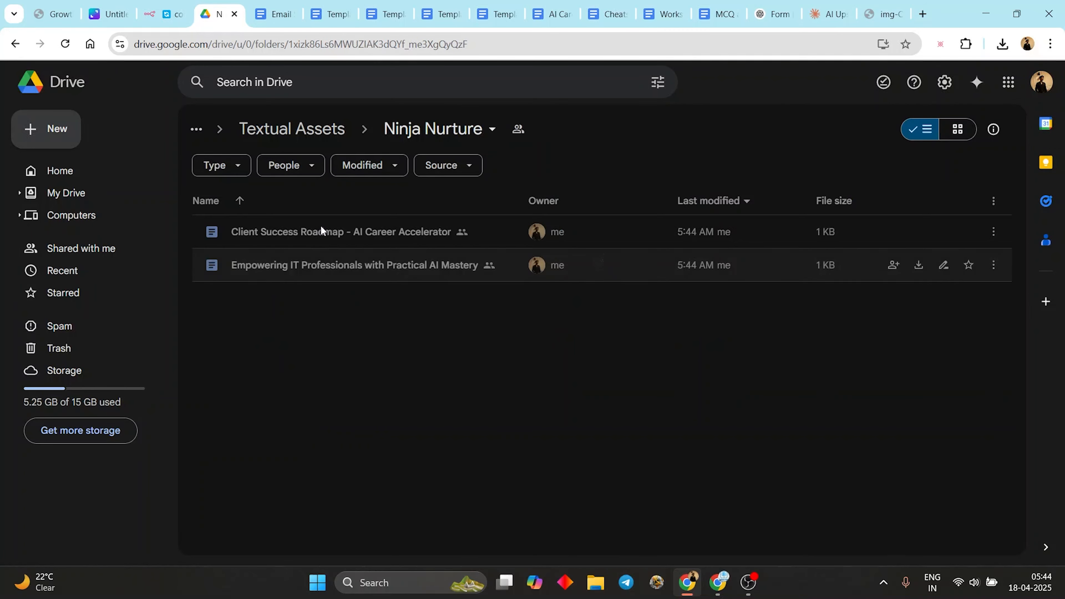
- Open the Client Success Roadmap and Empowering IT Professionals with Practical AI Mastery docs, then cycle back to n8n
double_click(345, 243)
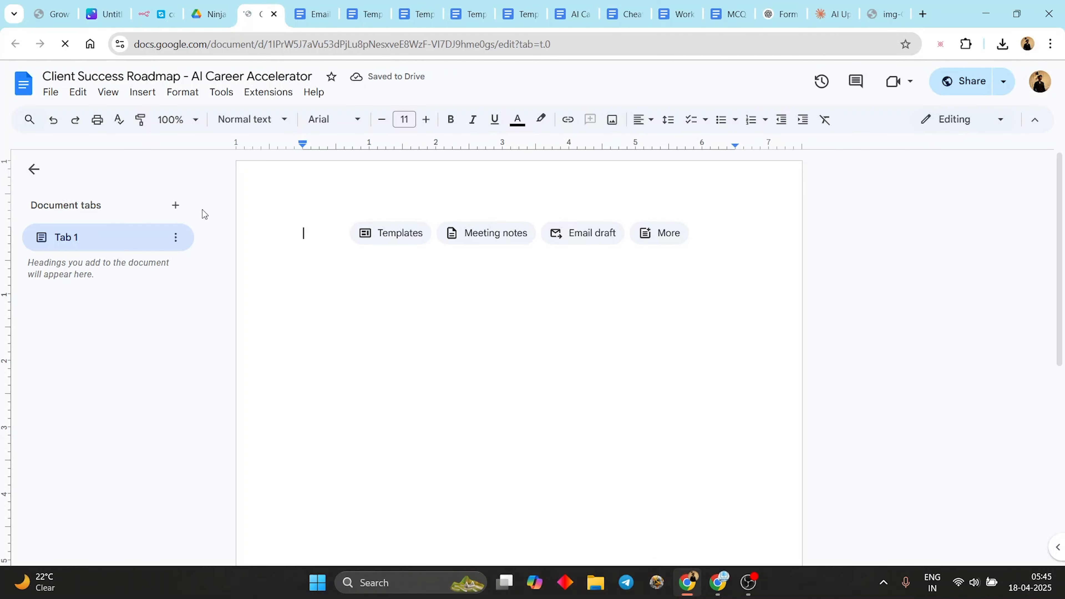
click(208, 14)
double_click(282, 264)
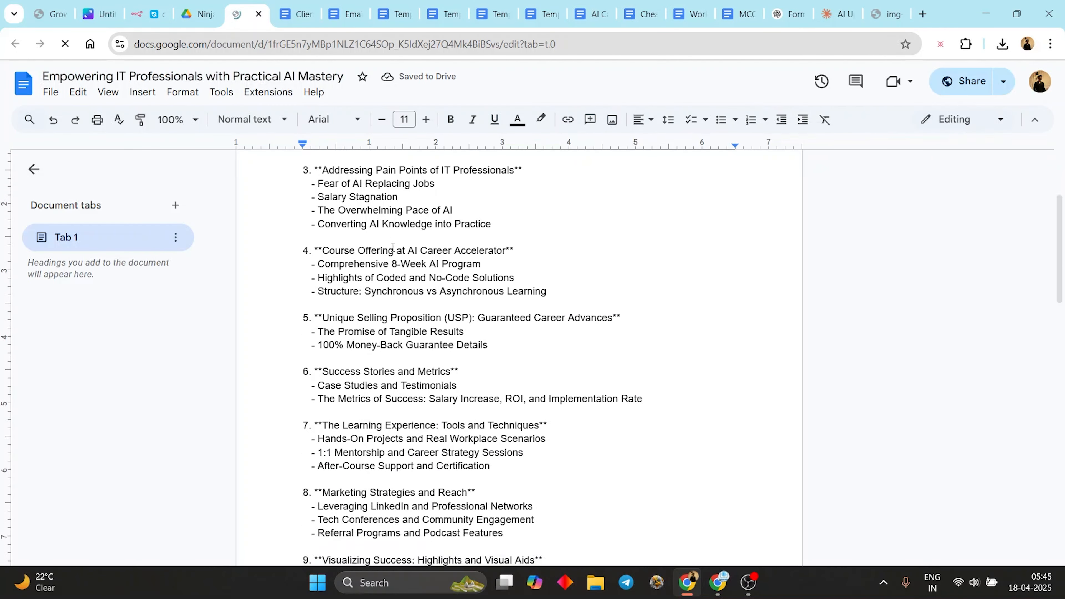
key(ctrl+shift+Tab)
key(ctrl+shift+Tab)
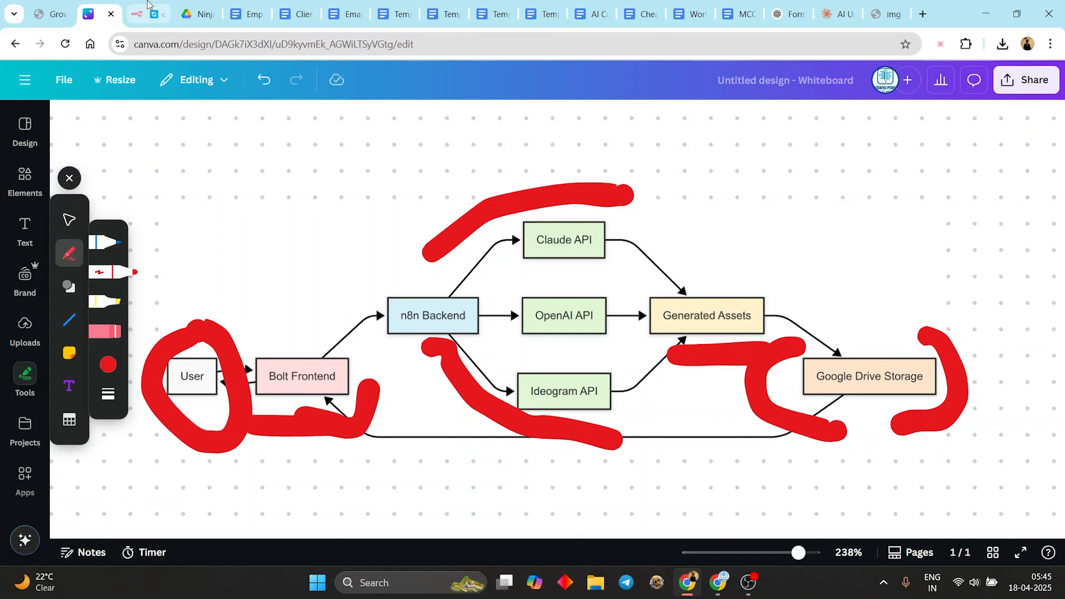
key(ctrl+shift+Tab)
scroll(369, 280, down, 10)
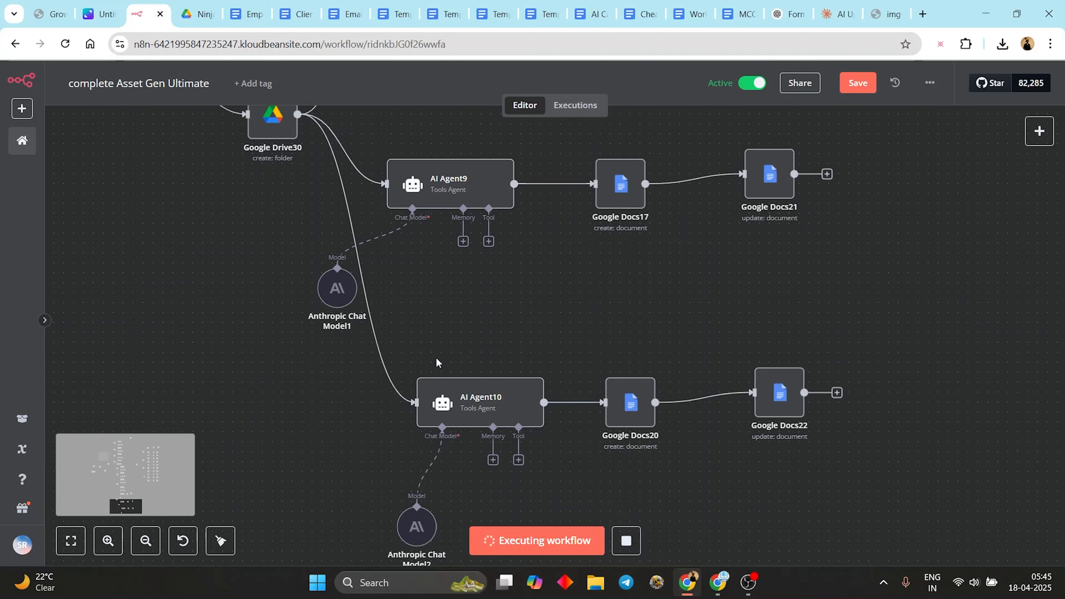
- Close the two Ninja Nurture docs, Email Sequence 1, and DM Templates 5, 3, 2 and 1
click(268, 17)
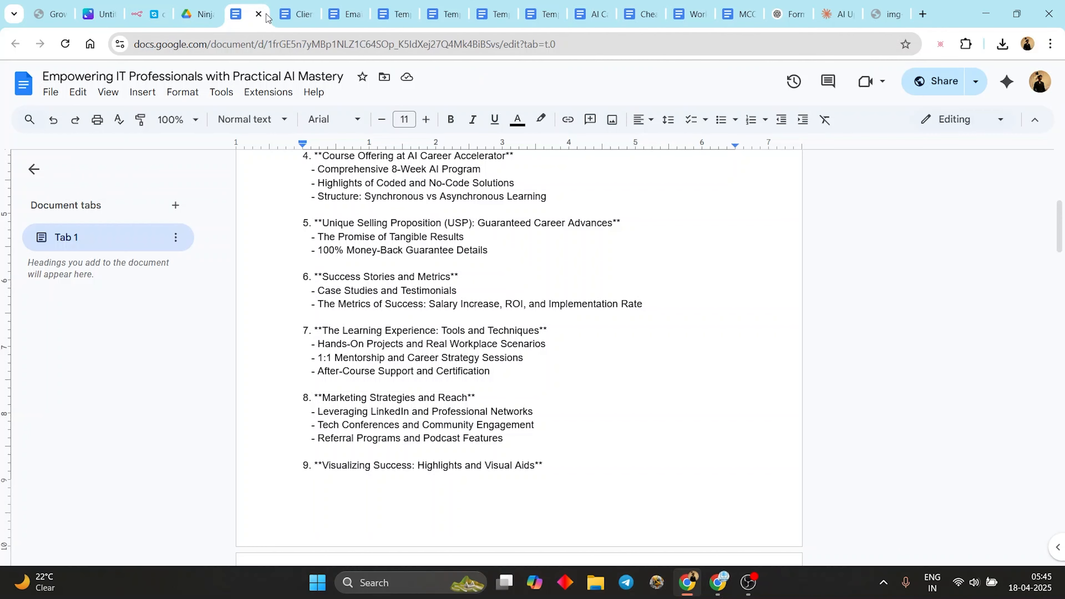
click(259, 15)
click(259, 14)
click(259, 15)
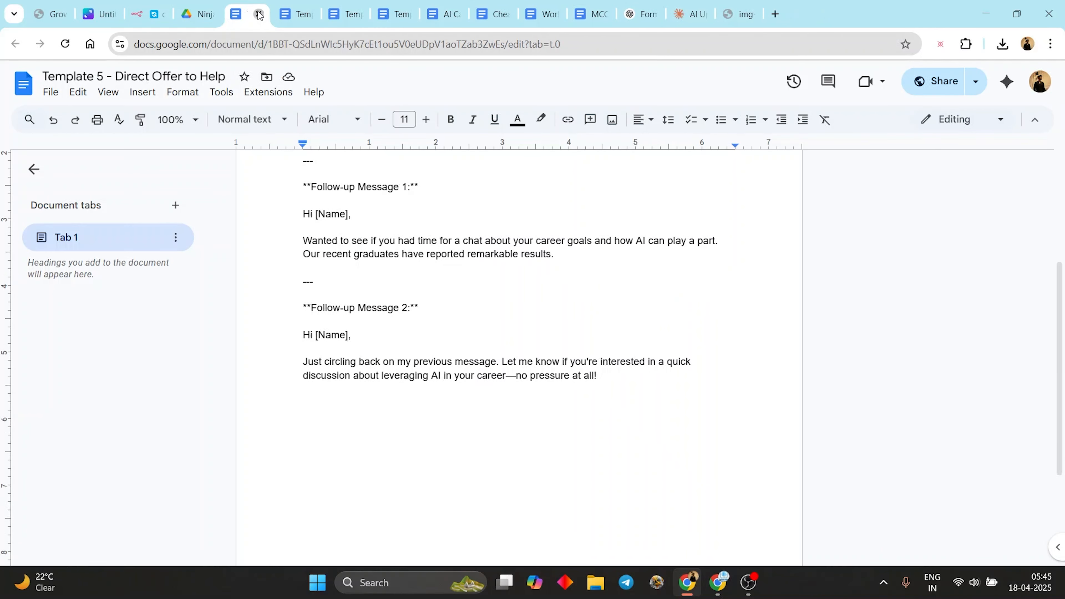
click(259, 15)
click(259, 15)
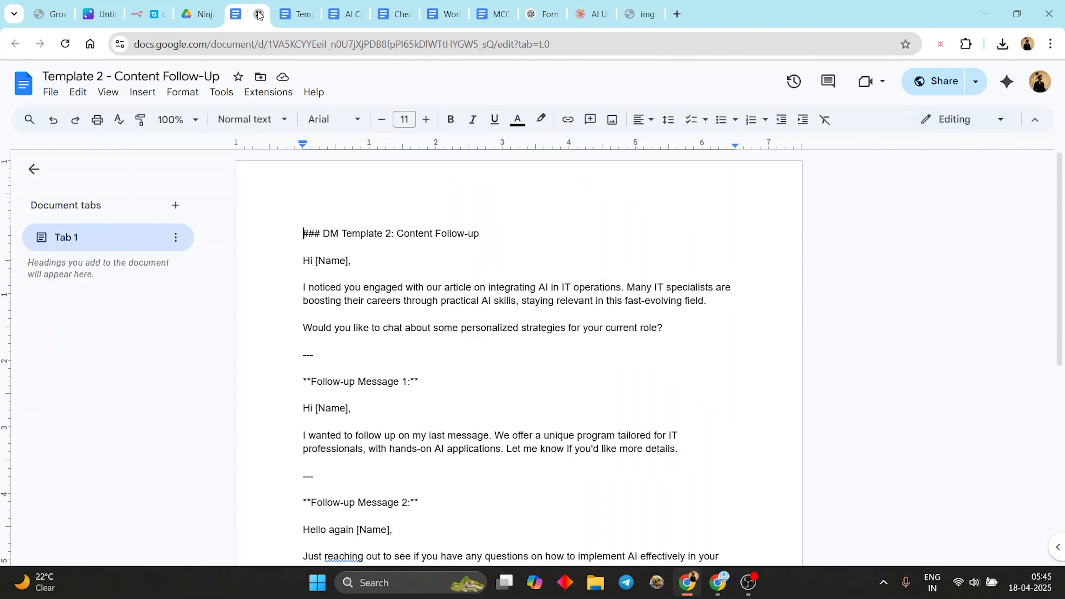
click(259, 14)
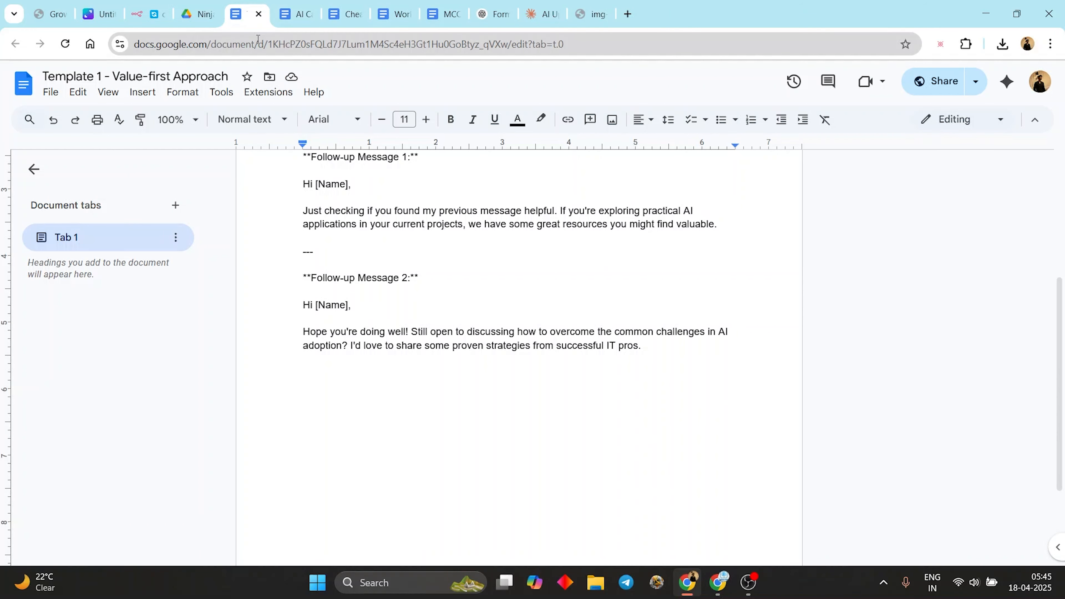
click(259, 14)
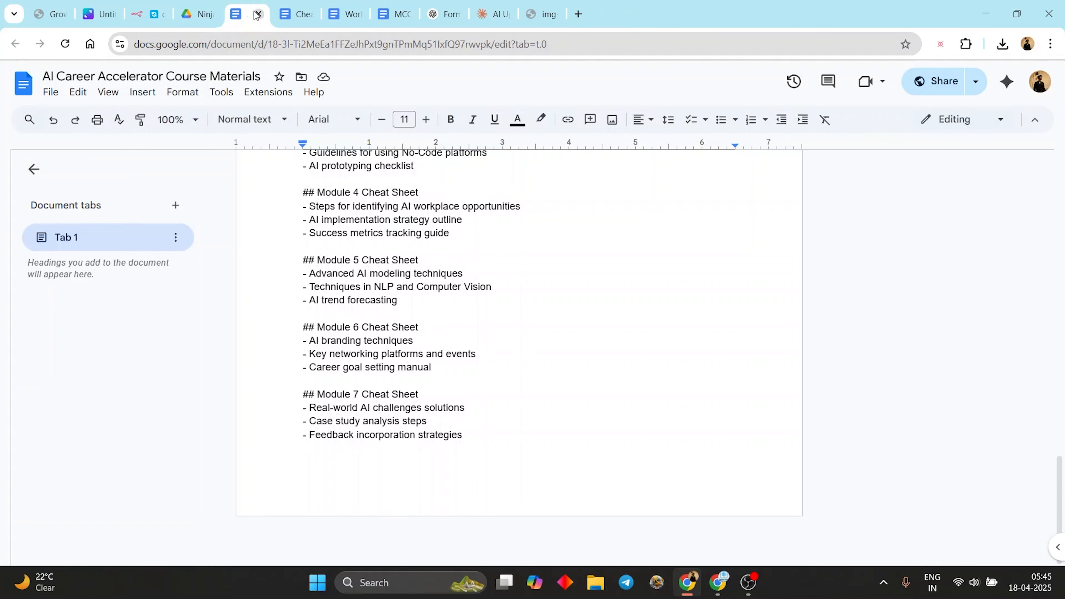
- Close the Course Materials, cheatsheet, Worksheet and quiz docs and return to the running n8n workflow
click(258, 14)
click(259, 15)
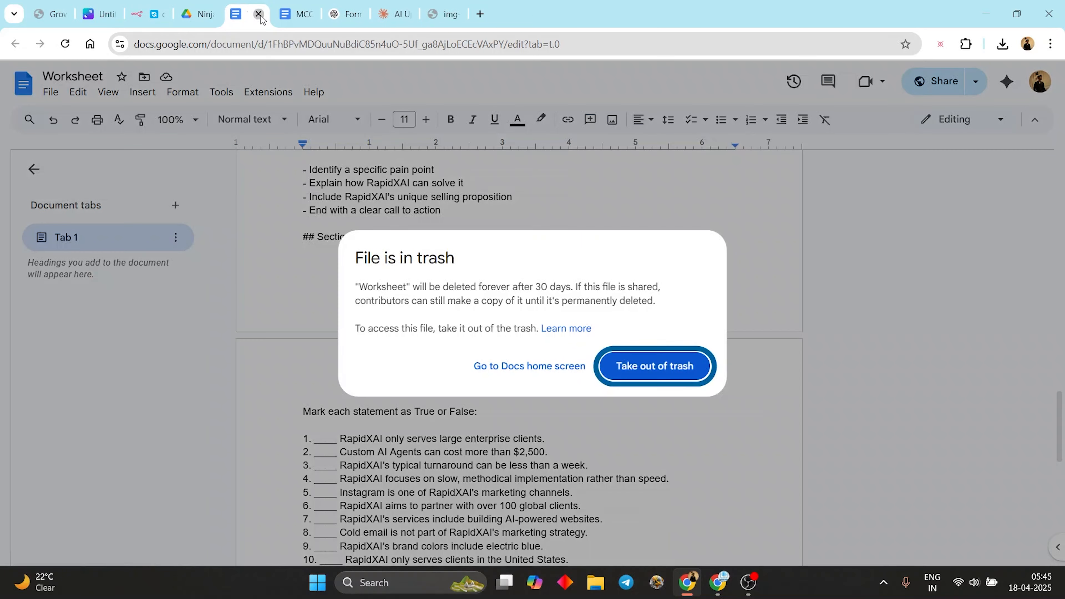
click(259, 15)
click(259, 14)
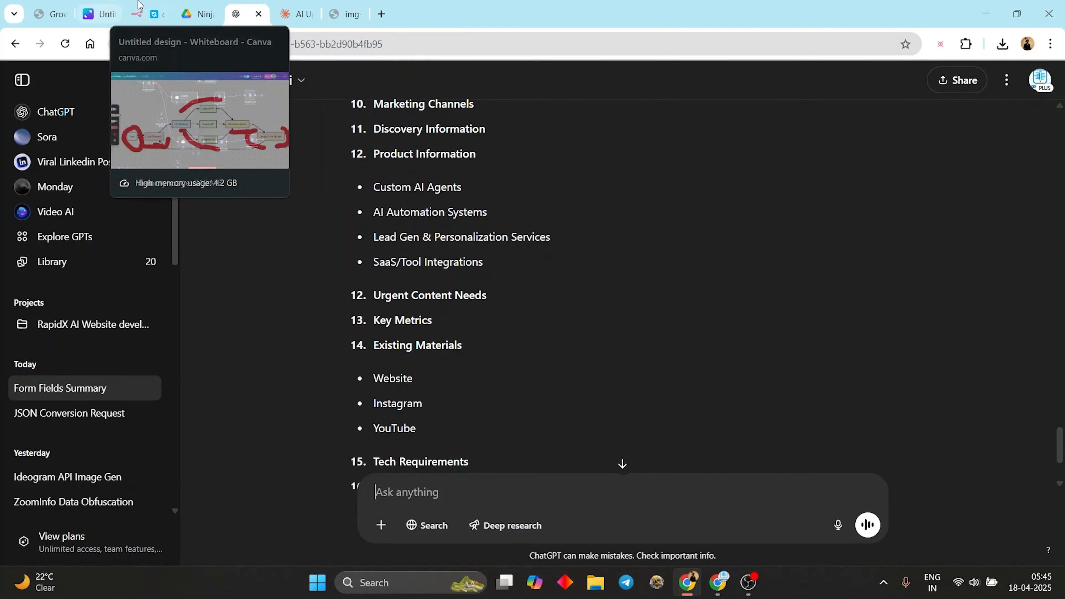
click(207, 6)
click(168, 14)
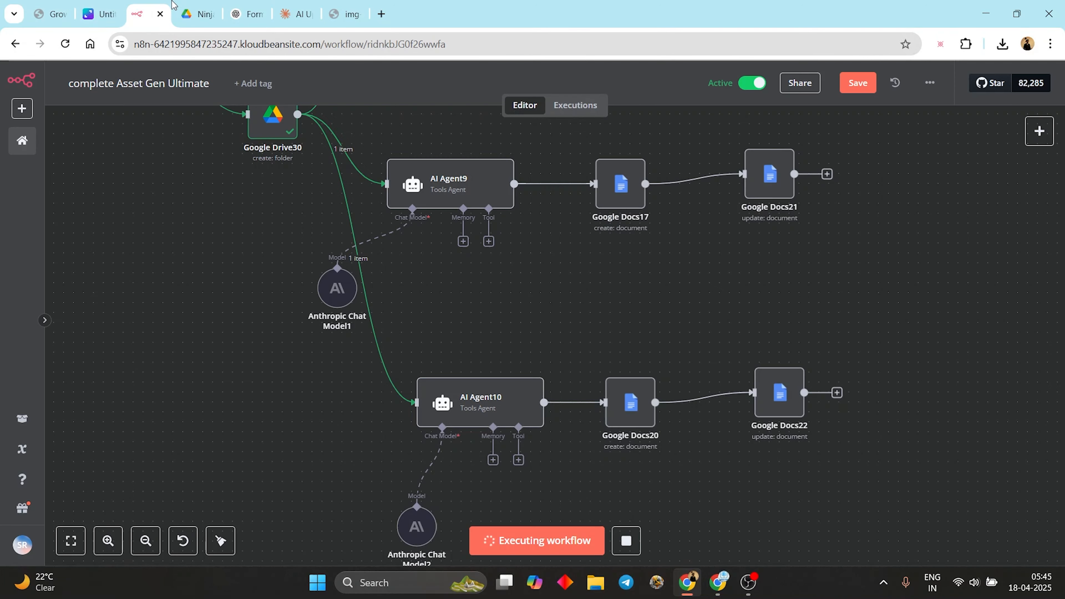
scroll(247, 340, up, 10)
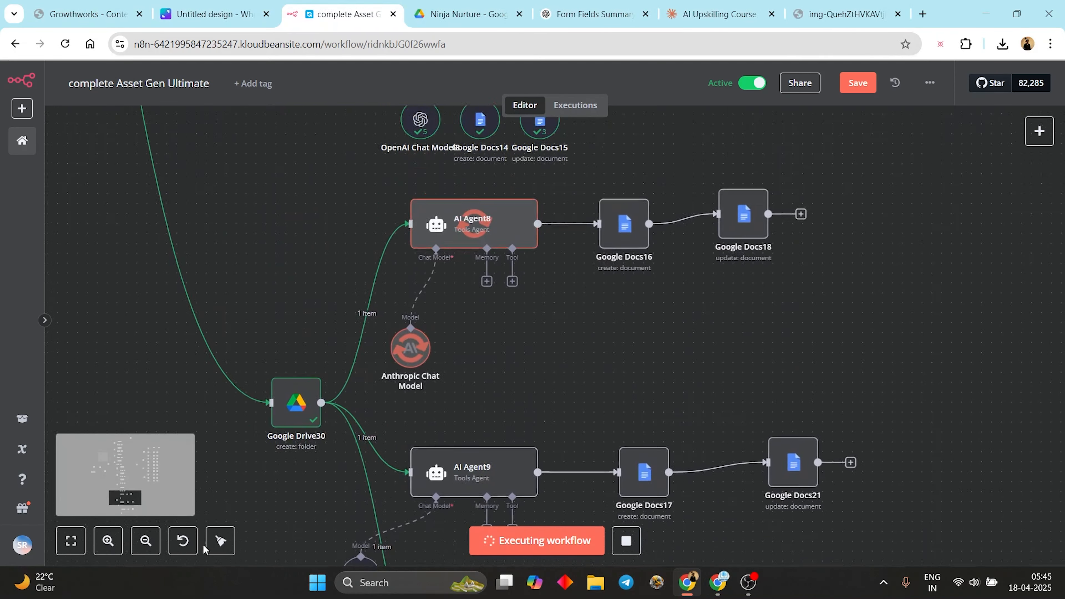
click(748, 582)
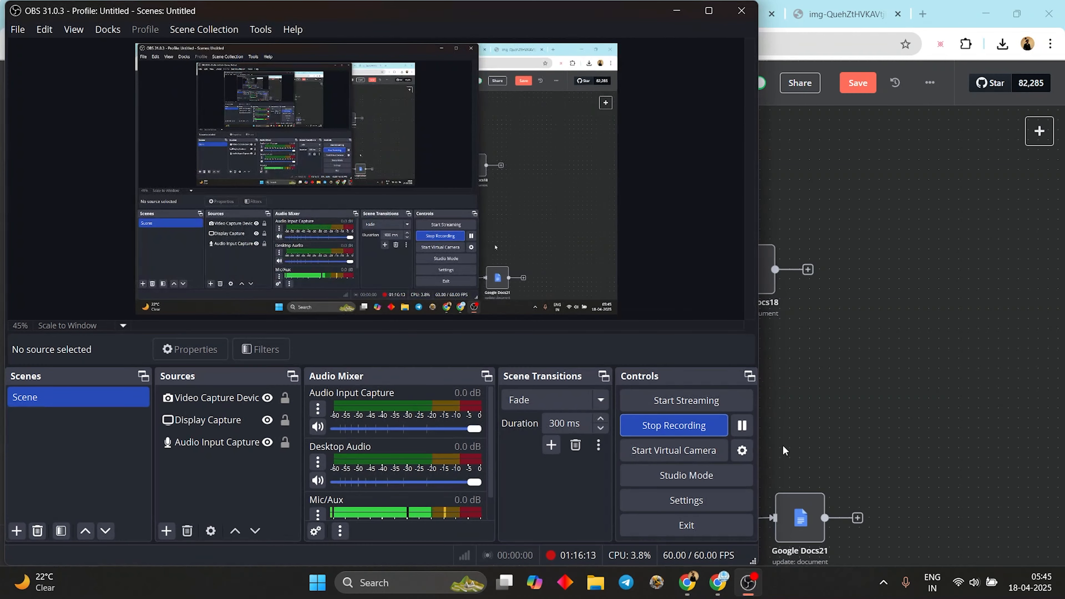